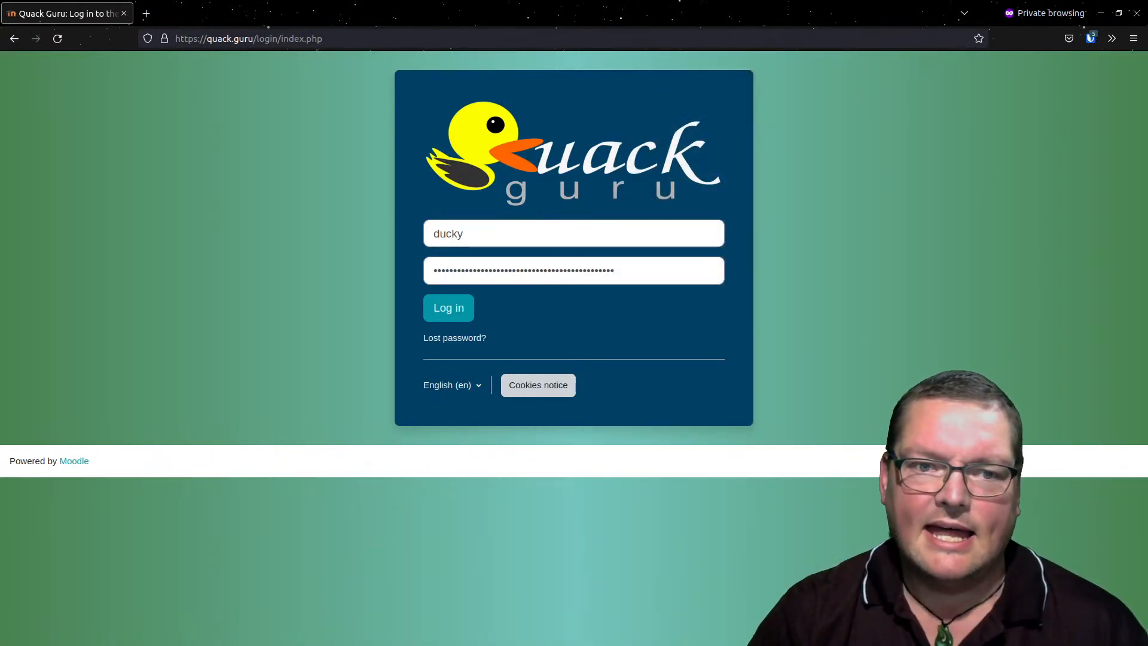
Log in to the Quack Guru Moodle site and open the server Environment page in Site administration.
left_click(451, 307)
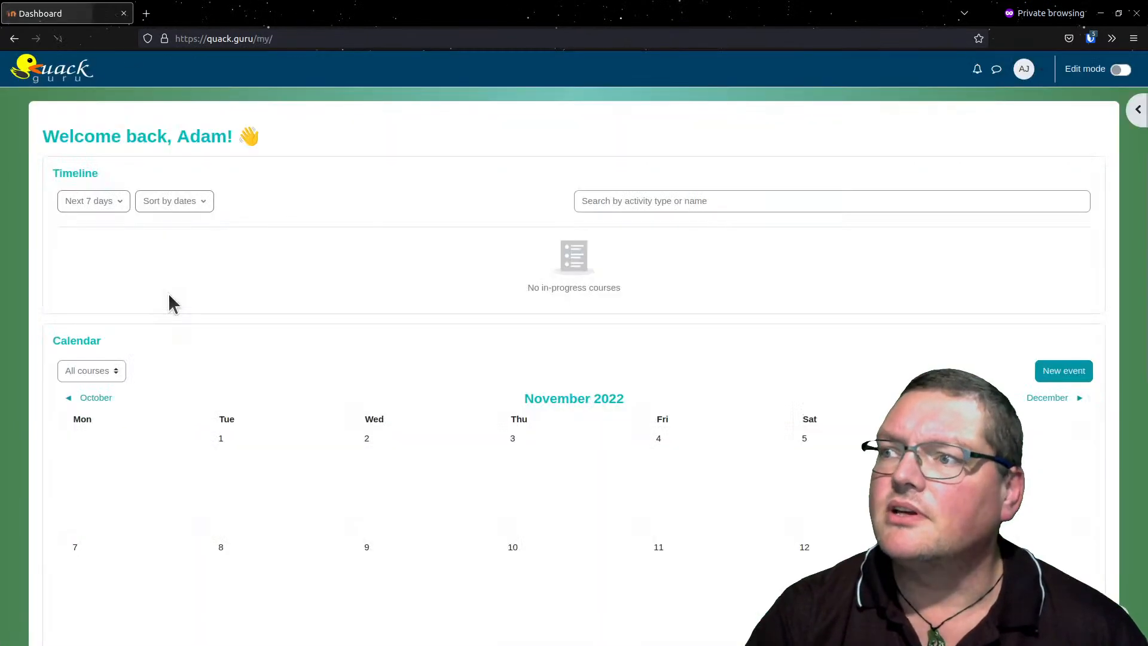
left_click(277, 77)
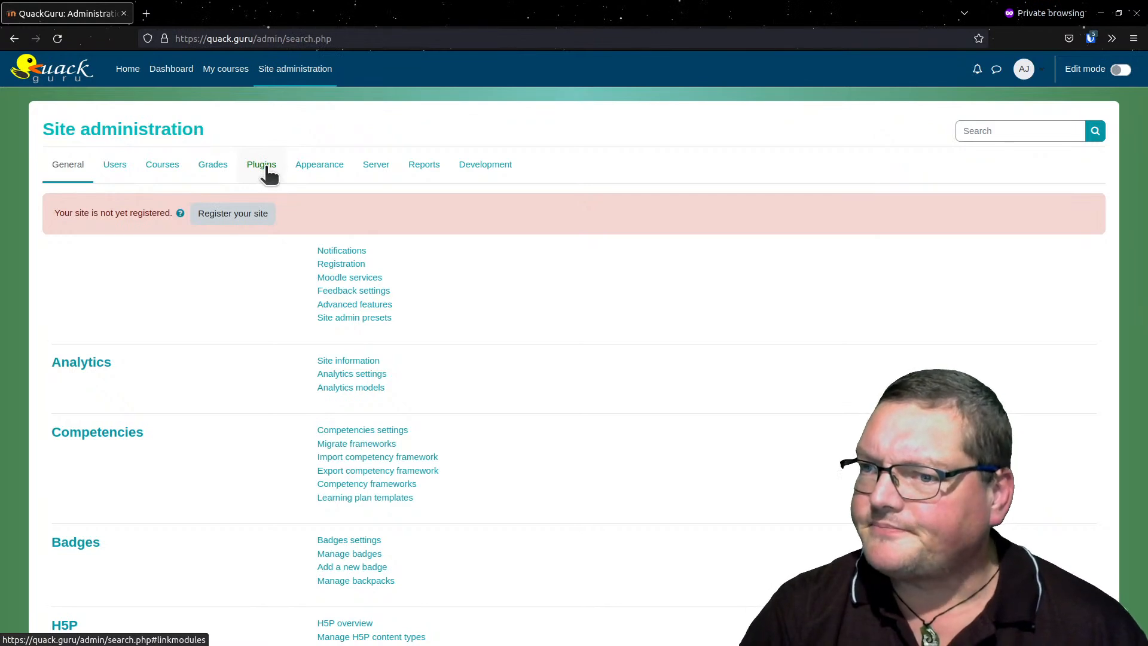
left_click(375, 164)
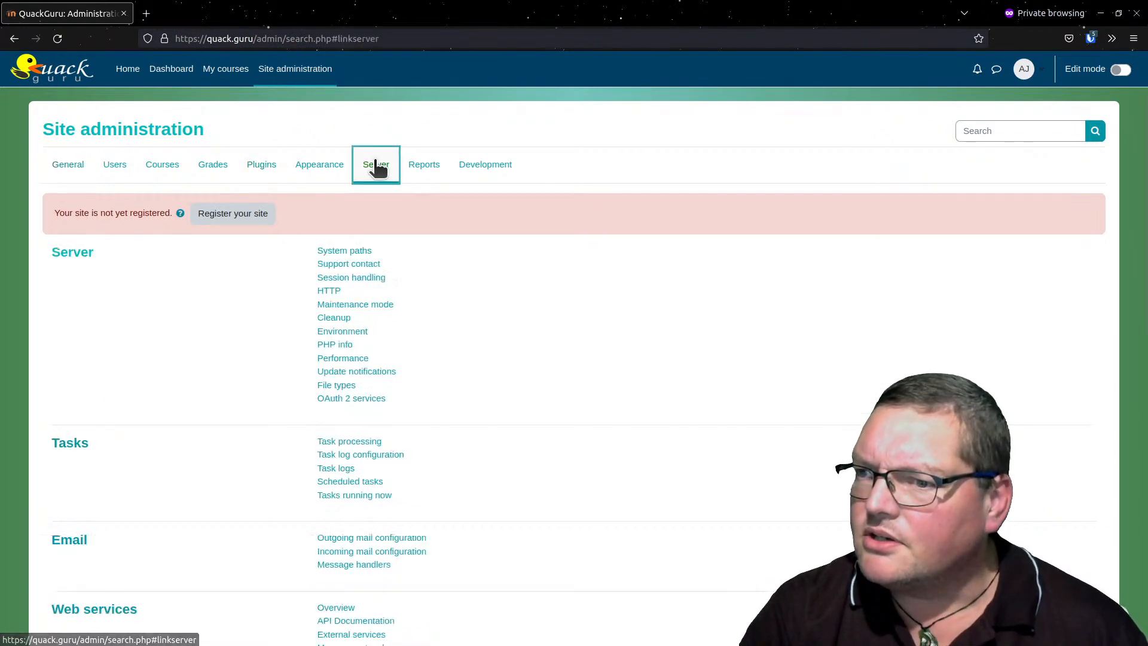
left_click(355, 330)
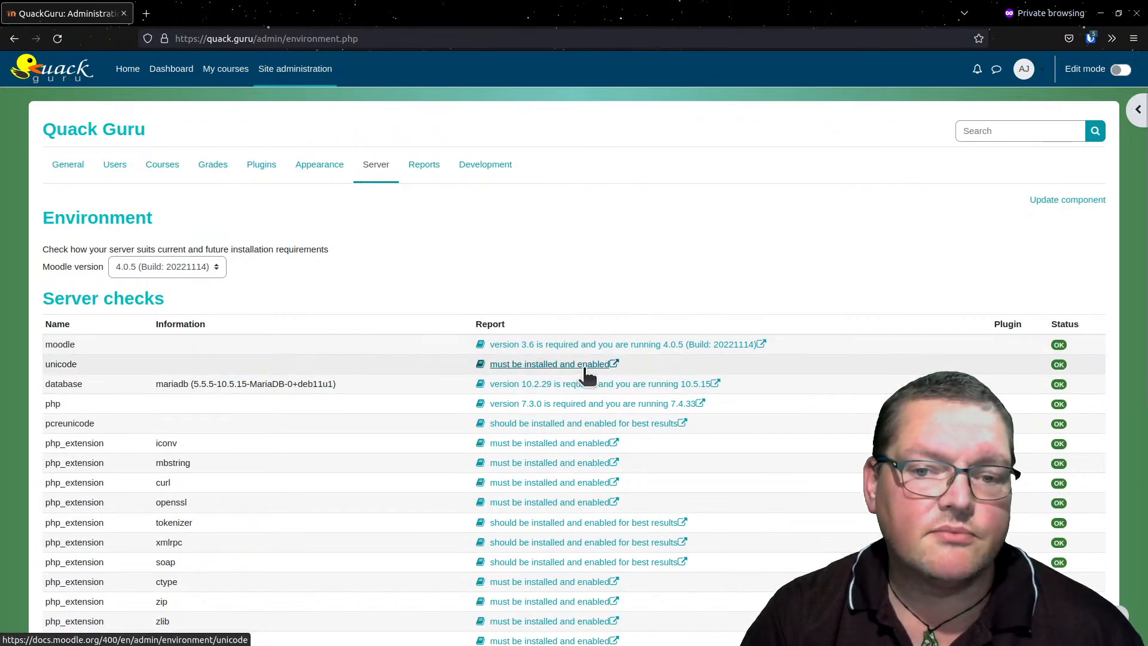
Enlarge the Environment page to 130% zoom and show the browser in full screen.
key("ctrl+plus")
key("ctrl+plus")
key("ctrl+plus")
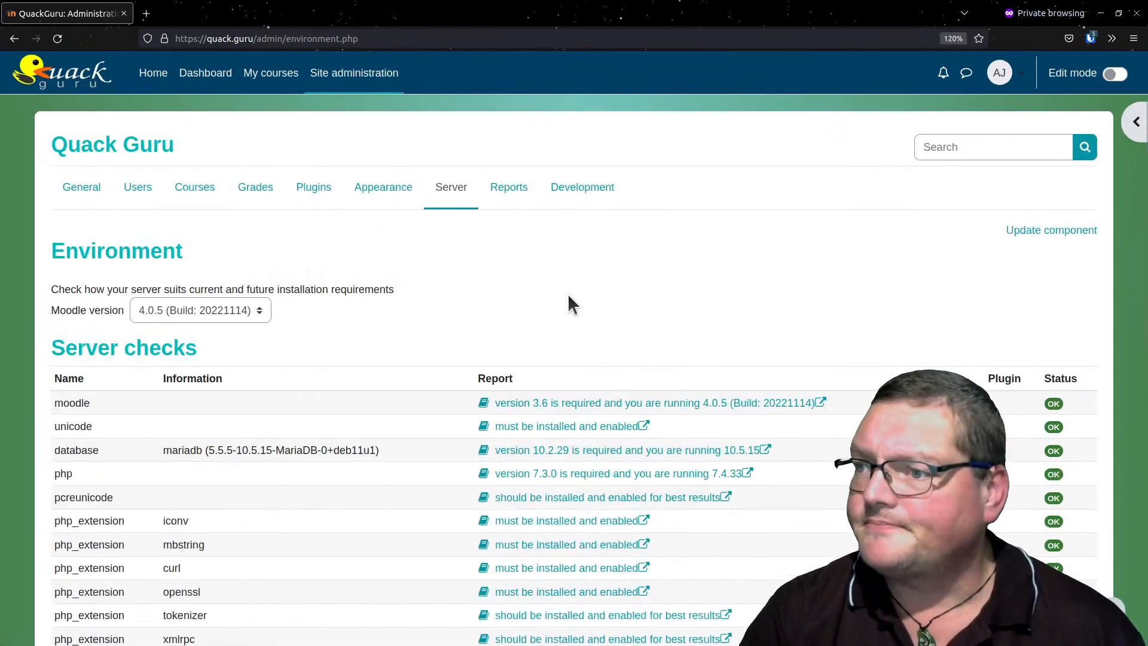
scroll(568, 293, "down", 3)
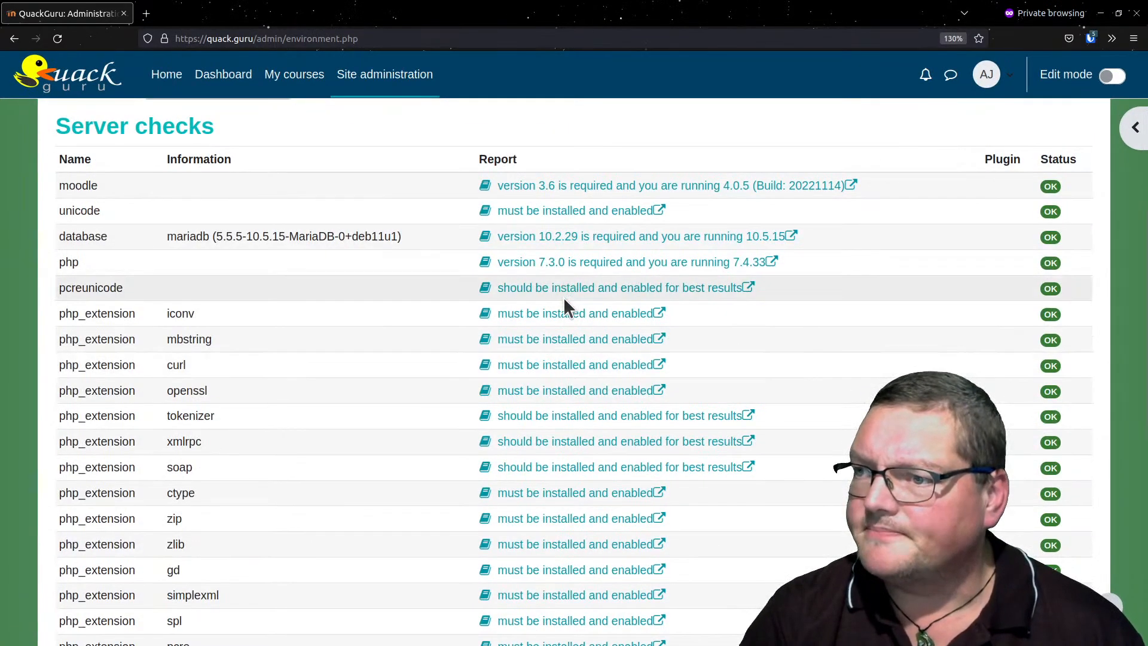
scroll(564, 296, "up", 2)
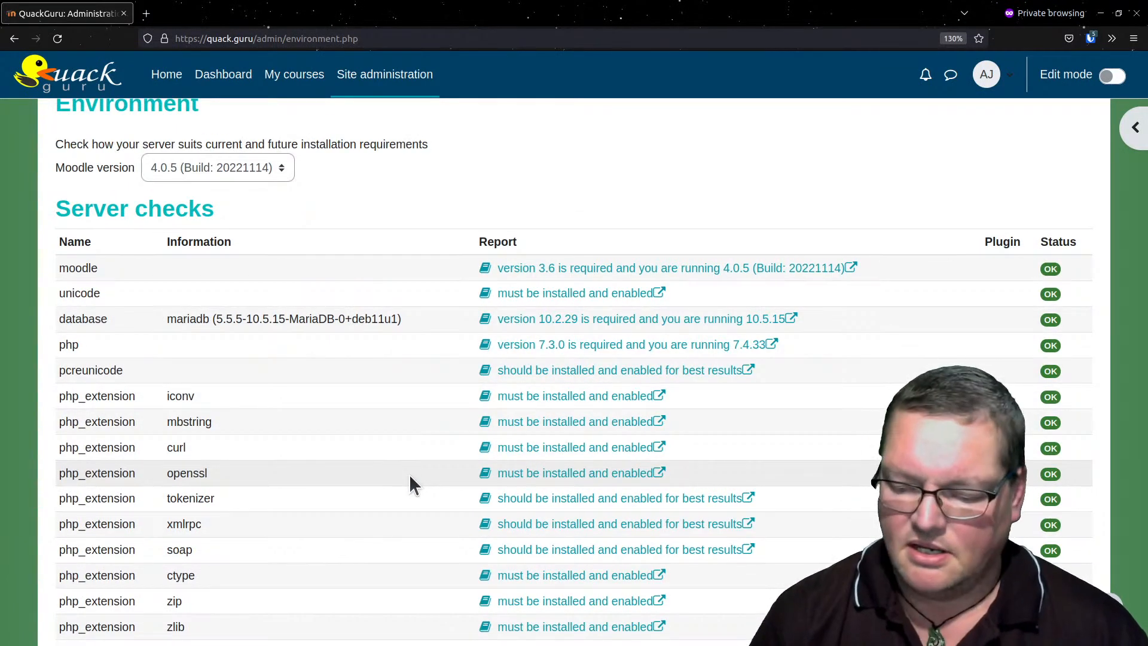
key("F11")
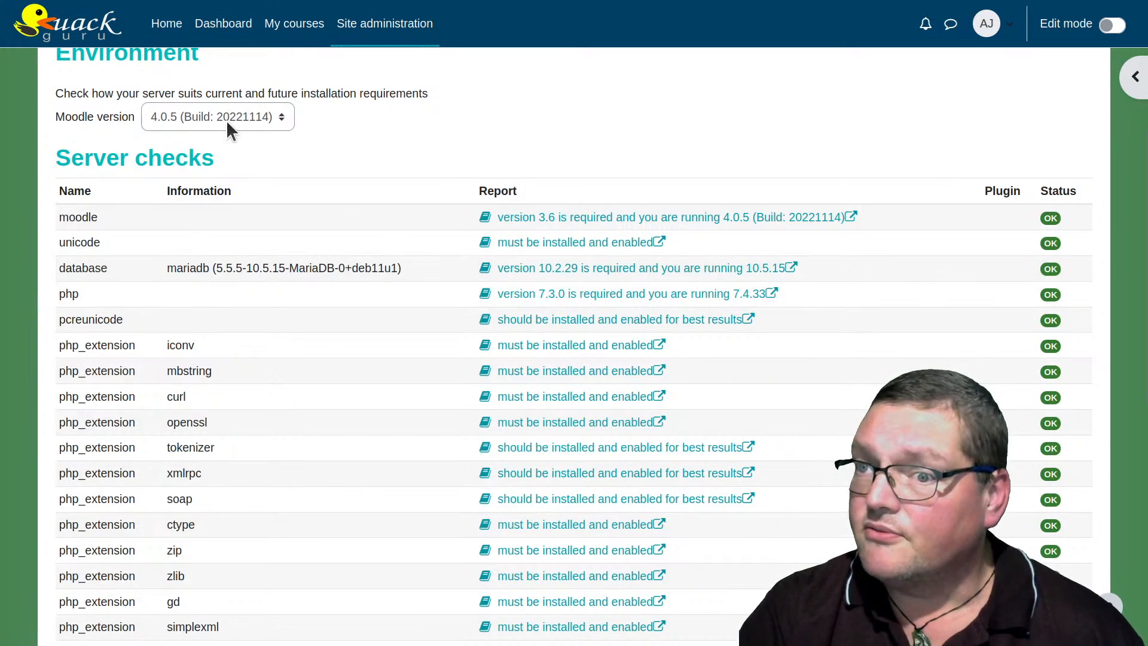
scroll(382, 144, "up", 3)
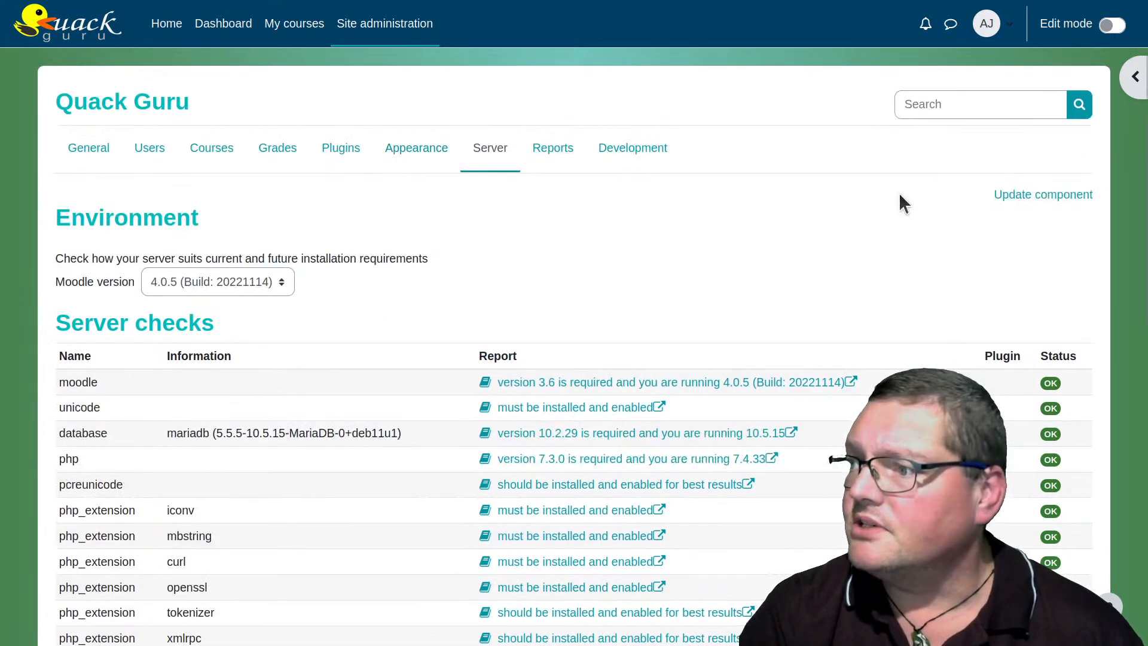
Update the environment component and set the Moodle version to check against to 4.1 upwards.
left_click(1017, 197)
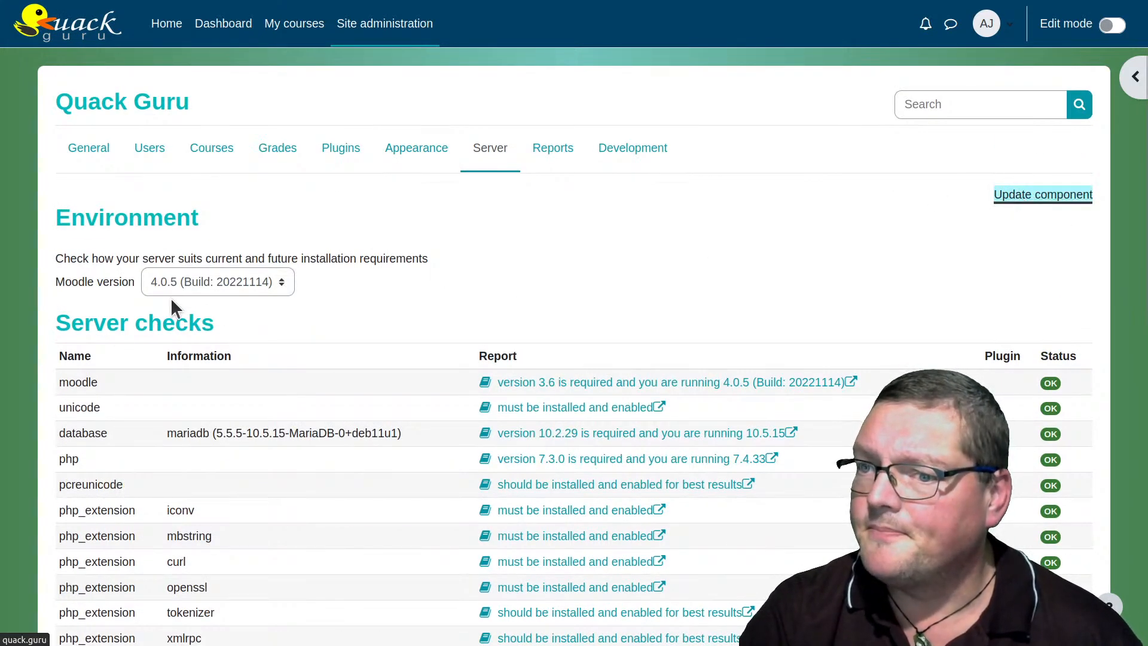
left_click(235, 333)
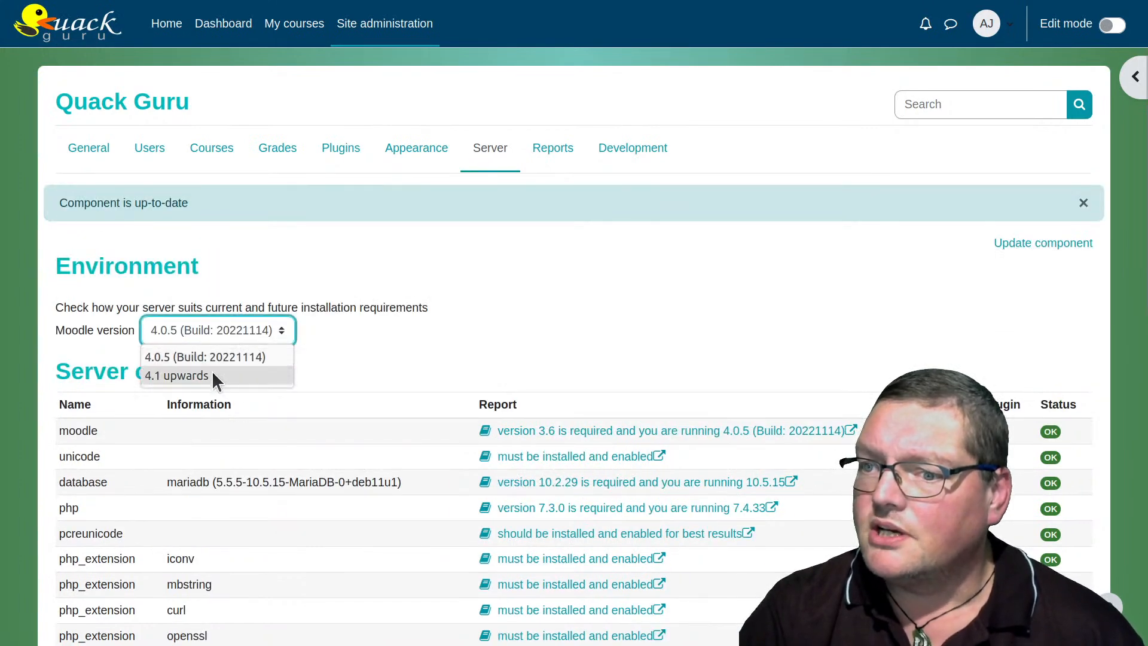
left_click(211, 372)
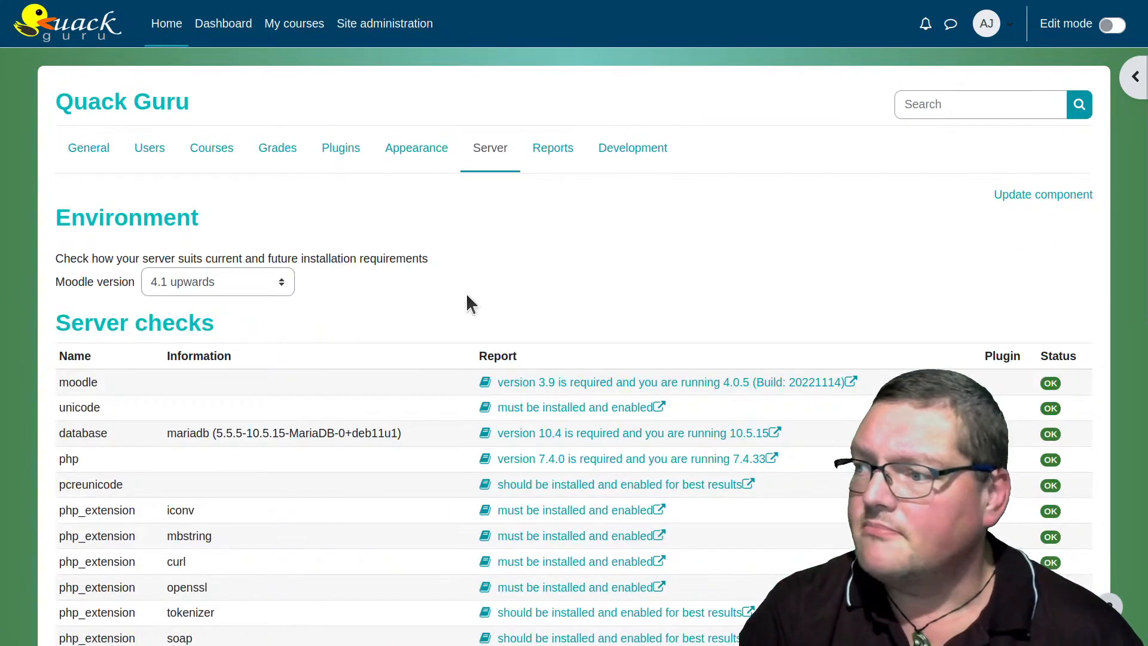
Review the status of all server checks, from the Moodle and database versions to the PHP extensions and settings.
scroll(717, 296, "down", 7)
scroll(884, 224, "down", 4)
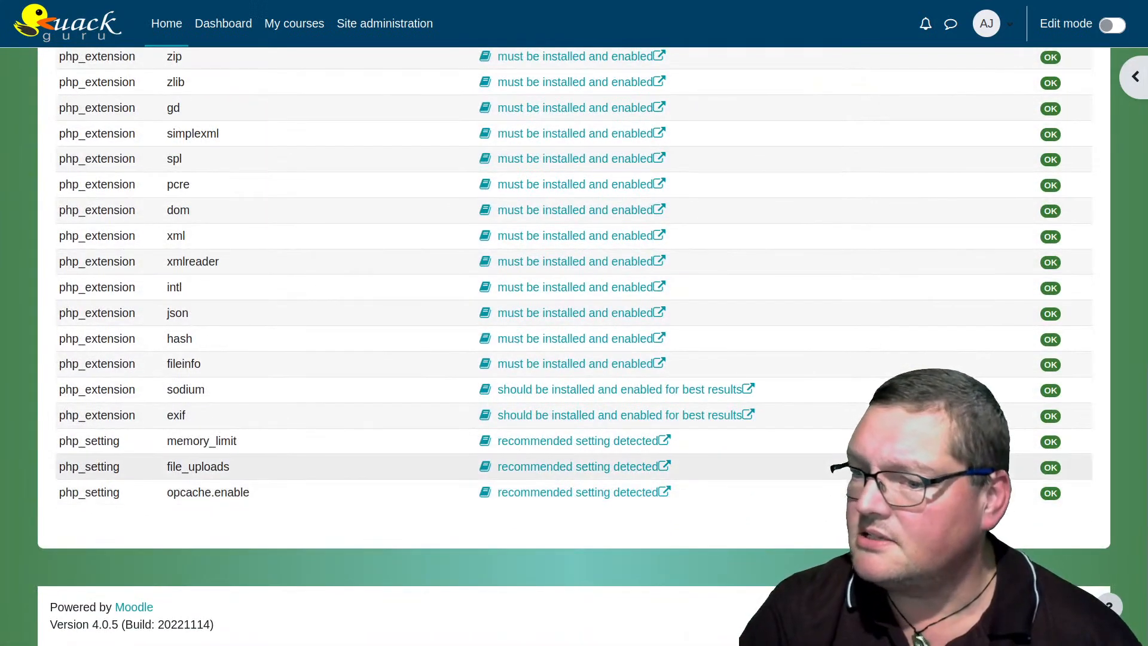
scroll(1038, 188, "up", 7)
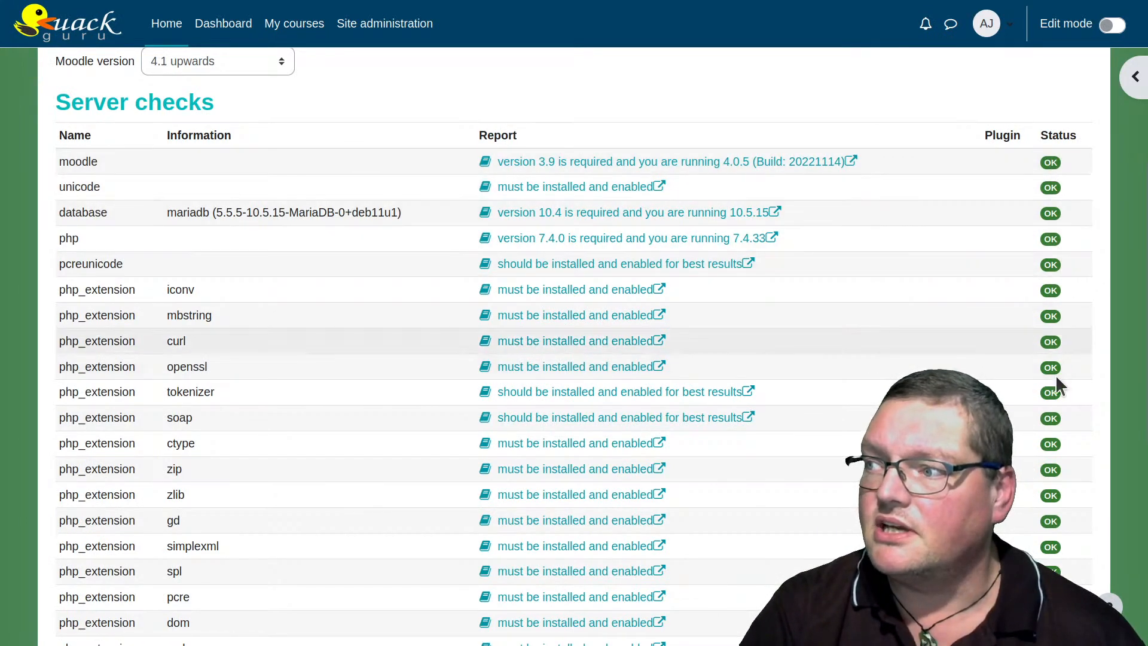
scroll(1057, 382, "down", 7)
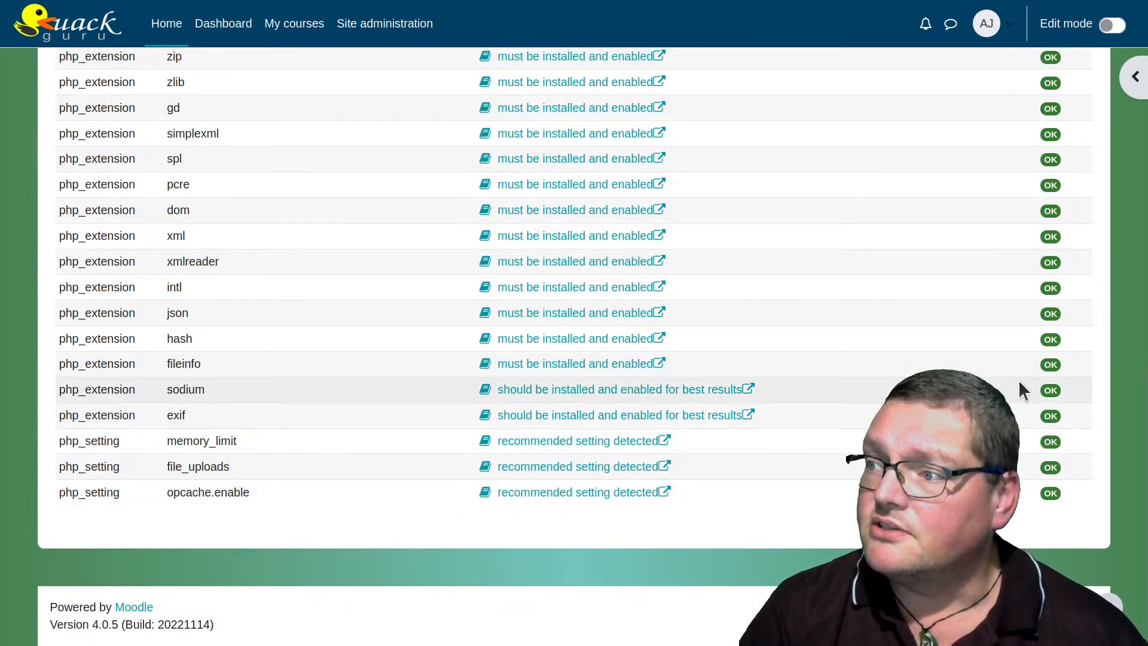
scroll(861, 350, "up", 7)
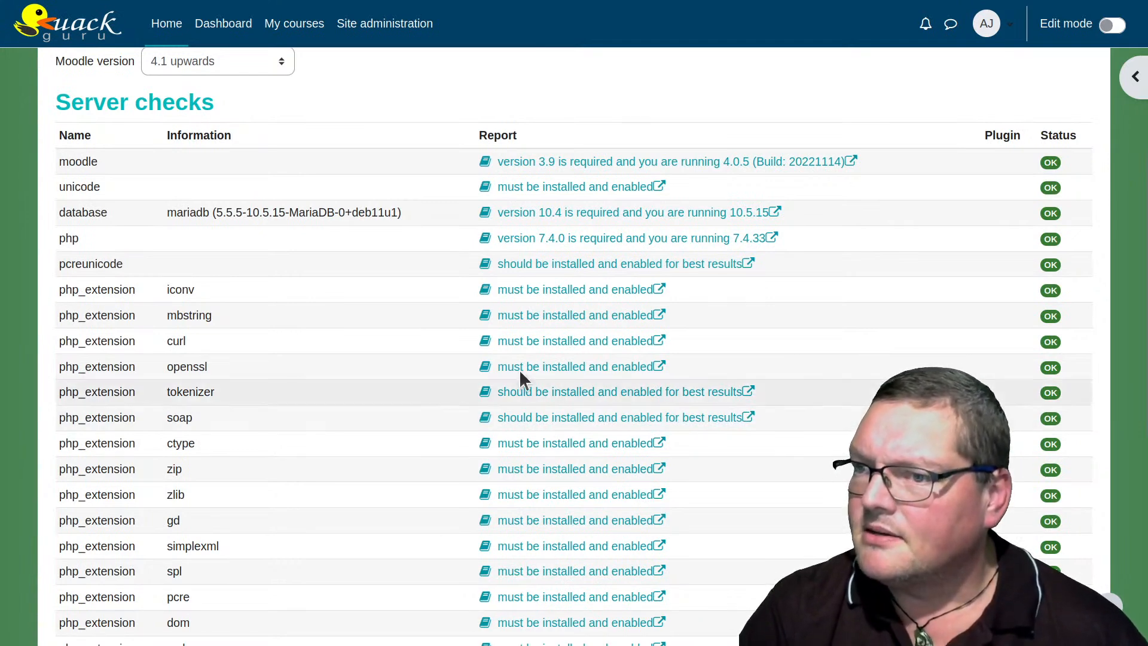
scroll(377, 442, "up", 3)
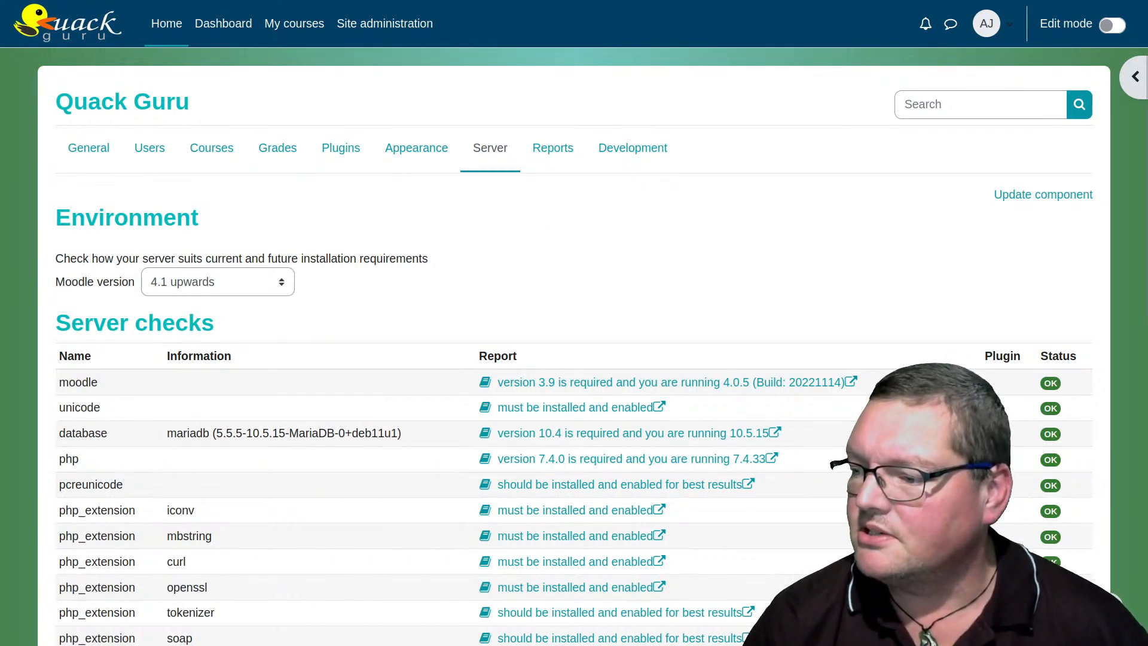
Open a terminal over the browser and list the contents of /srv/guru with ll.
key("ctrl+alt+t")
left_click_drag(453, 205, 458, 146)
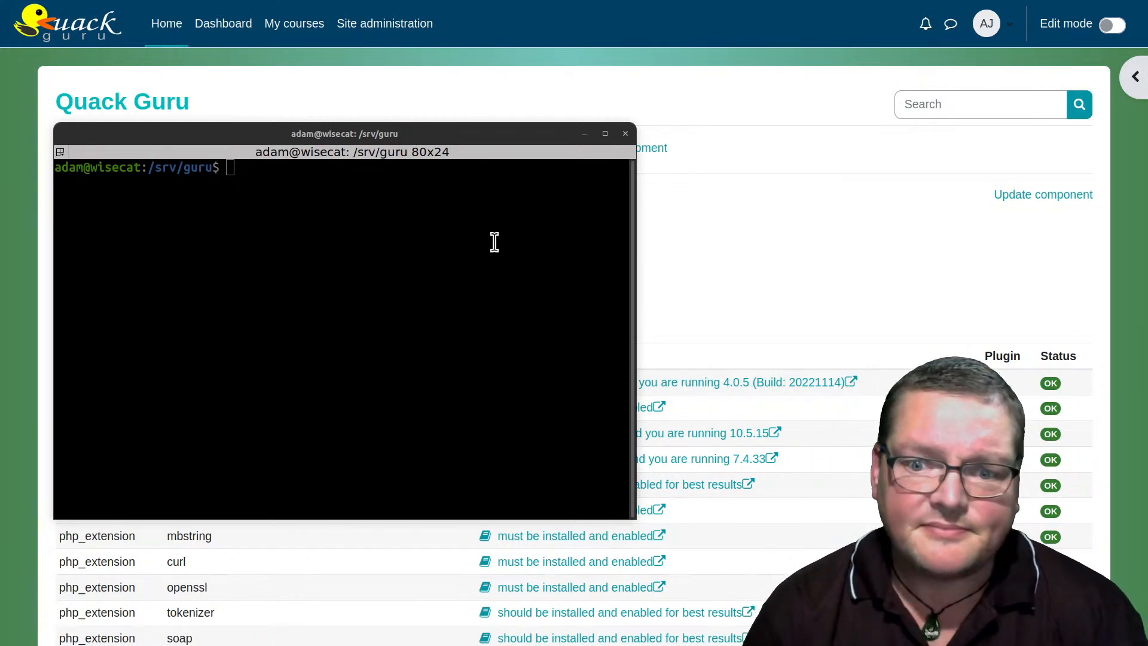
left_click(432, 251)
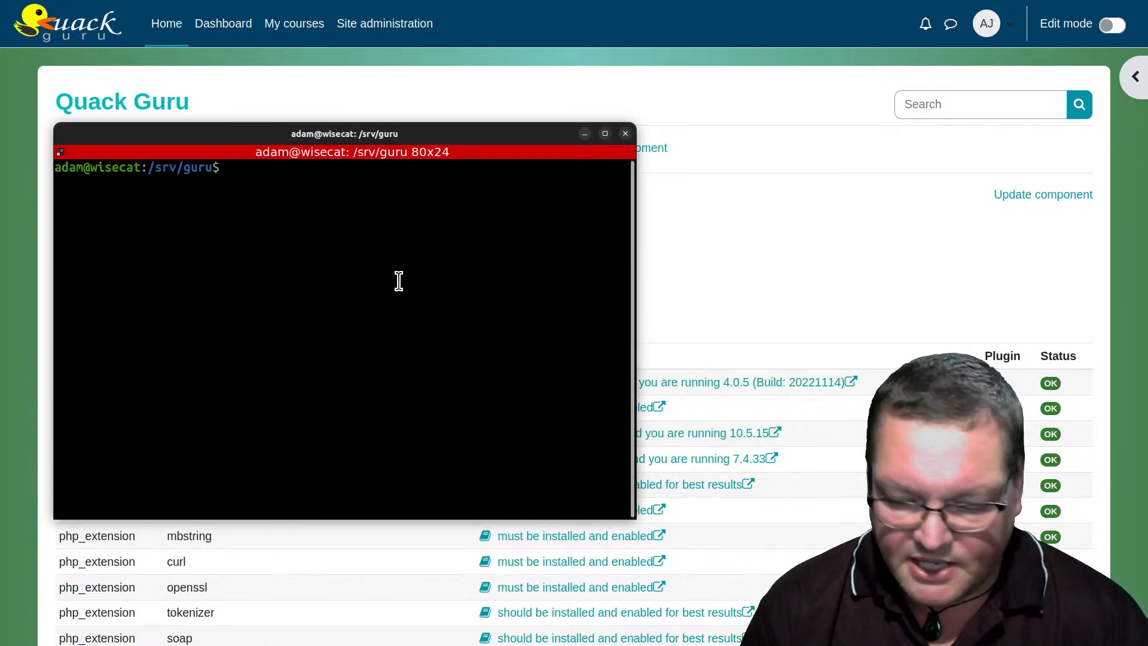
type("ll")
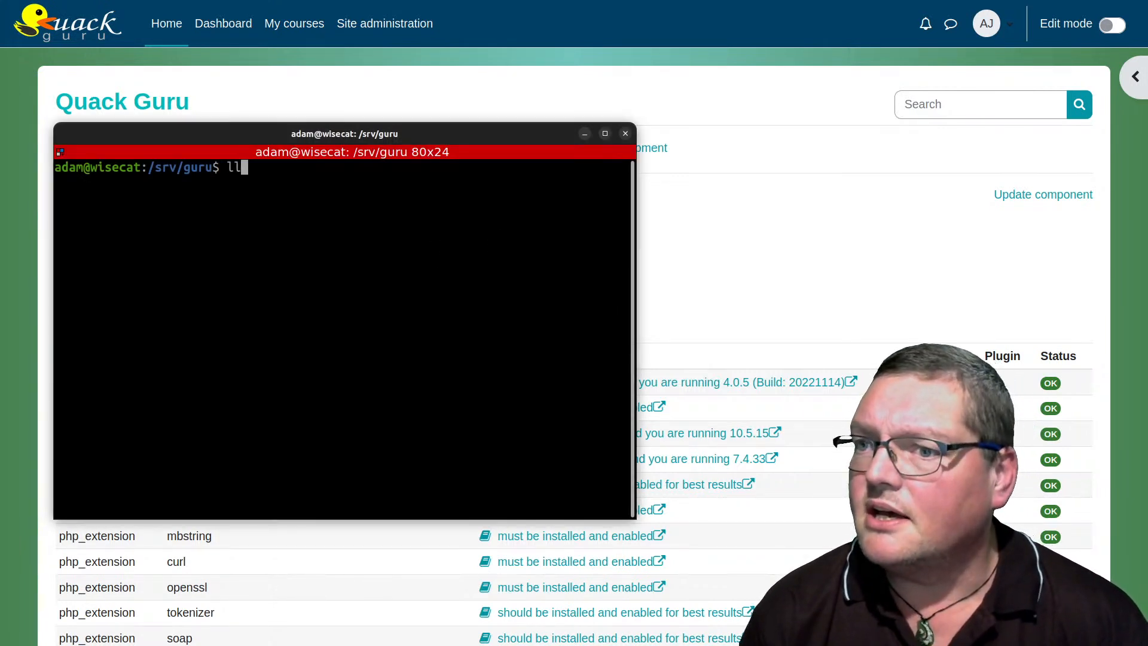
key("Return")
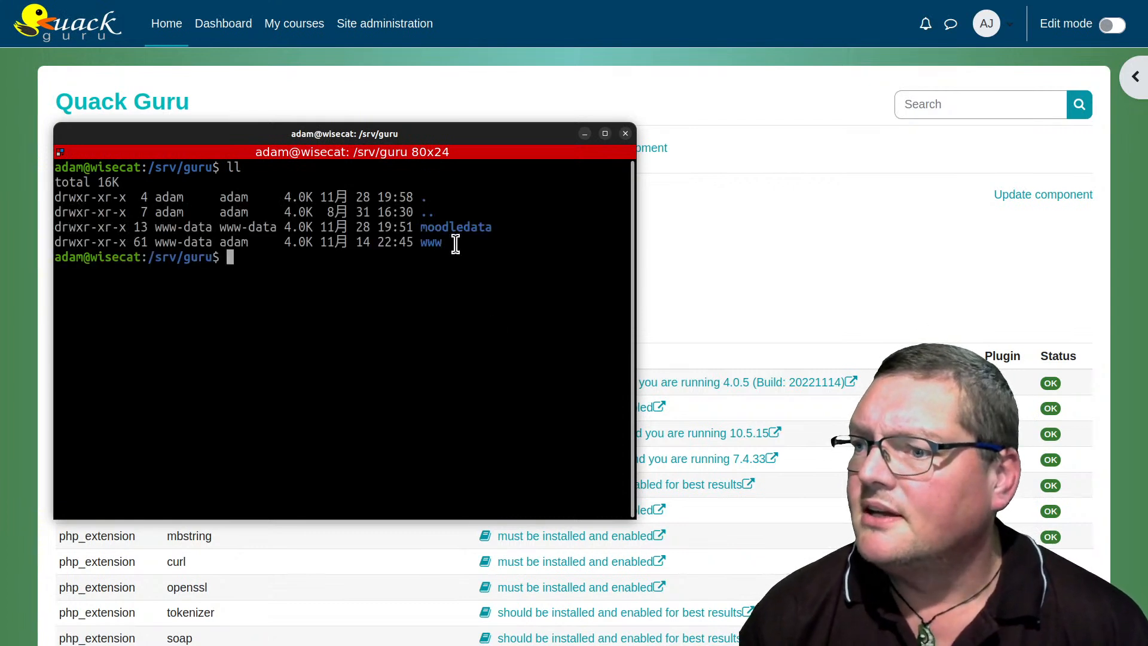
Examine the www and moodledata directories in the /srv/guru listing.
left_click_drag(454, 240, 342, 231)
double_click(426, 246)
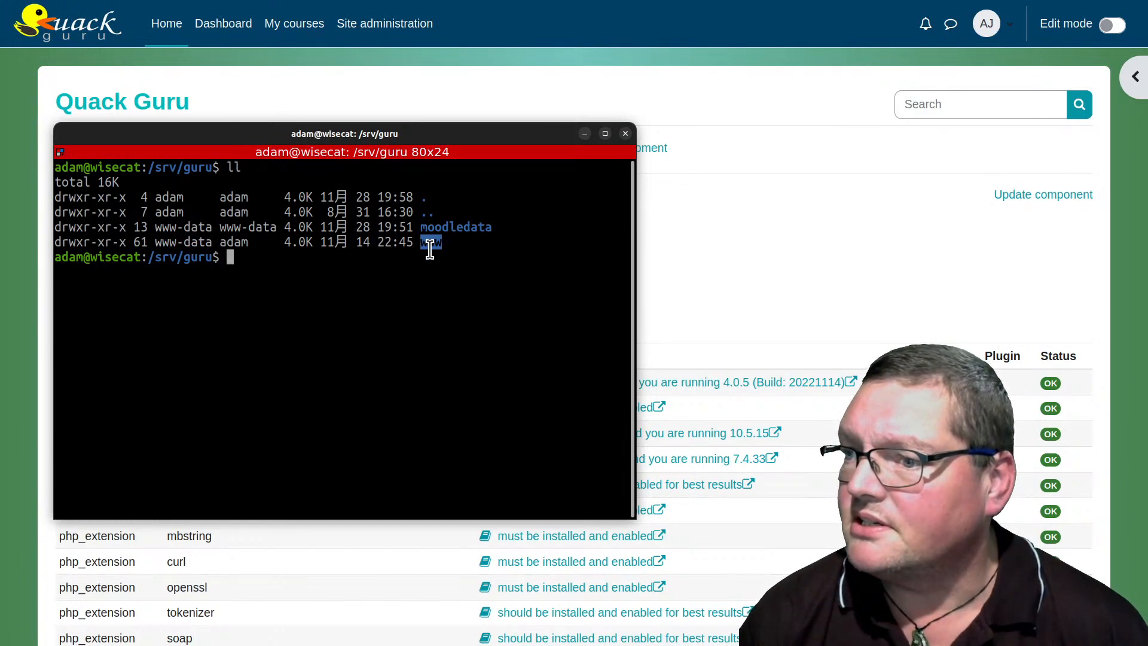
left_click_drag(444, 249, 386, 248)
left_click(436, 244)
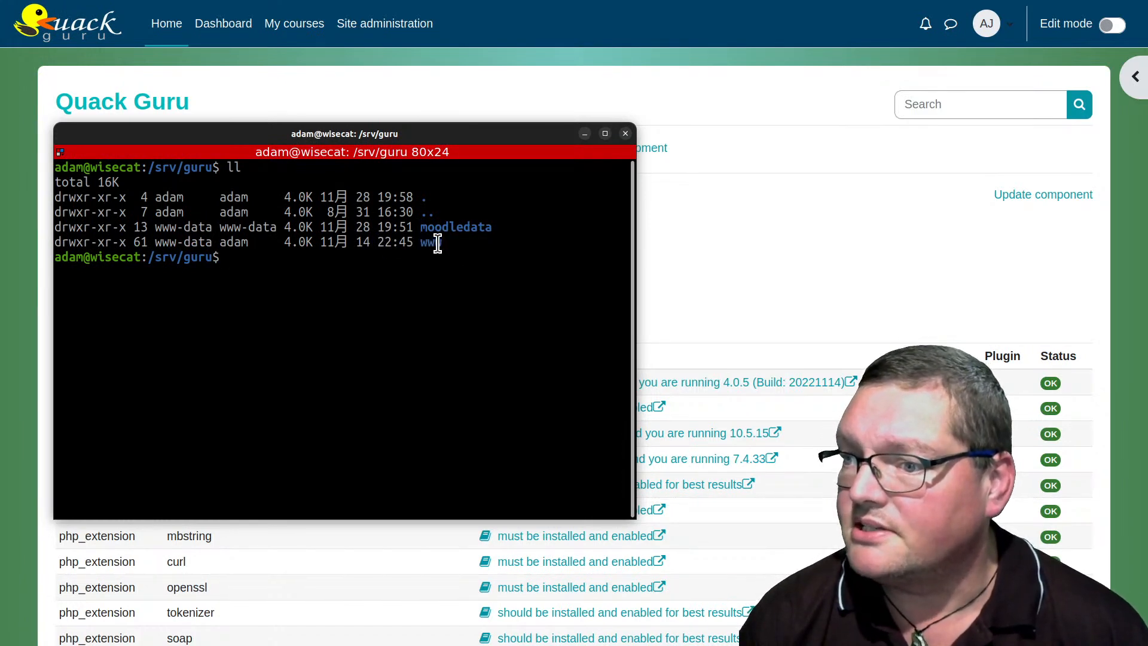
double_click(470, 226)
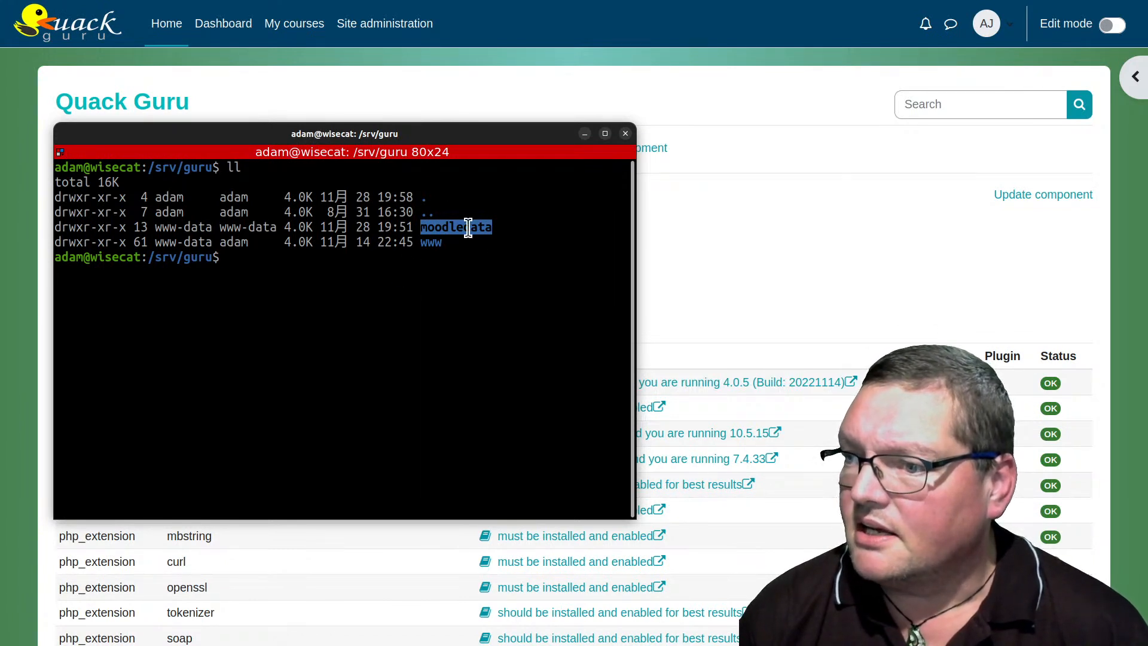
left_click(442, 270)
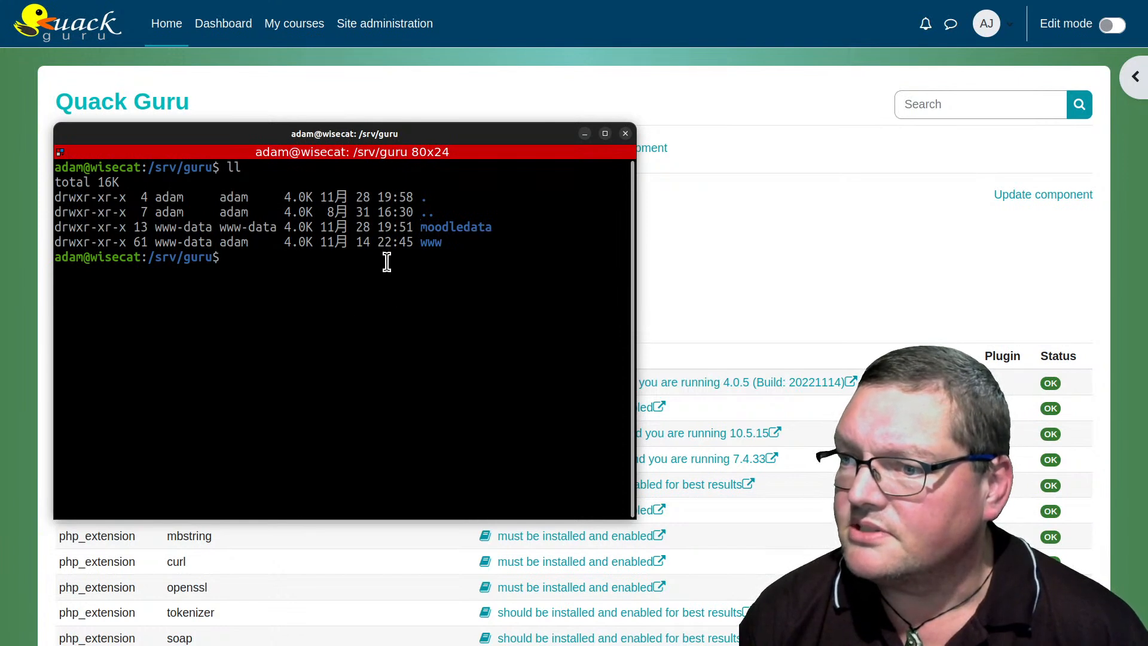
left_click_drag(473, 251, 413, 229)
left_click(413, 230)
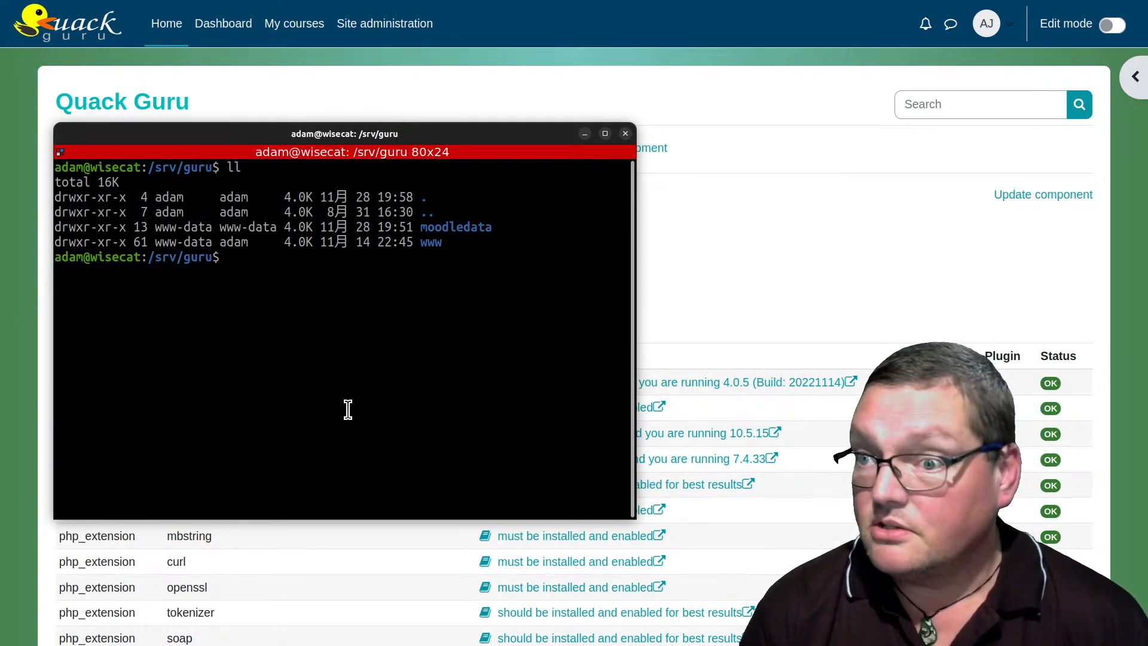
Dump the guru database with sudo mysqldump, compress it through gzip -9 into guru.sql.gz, and enter the sudo password.
type("sudo")
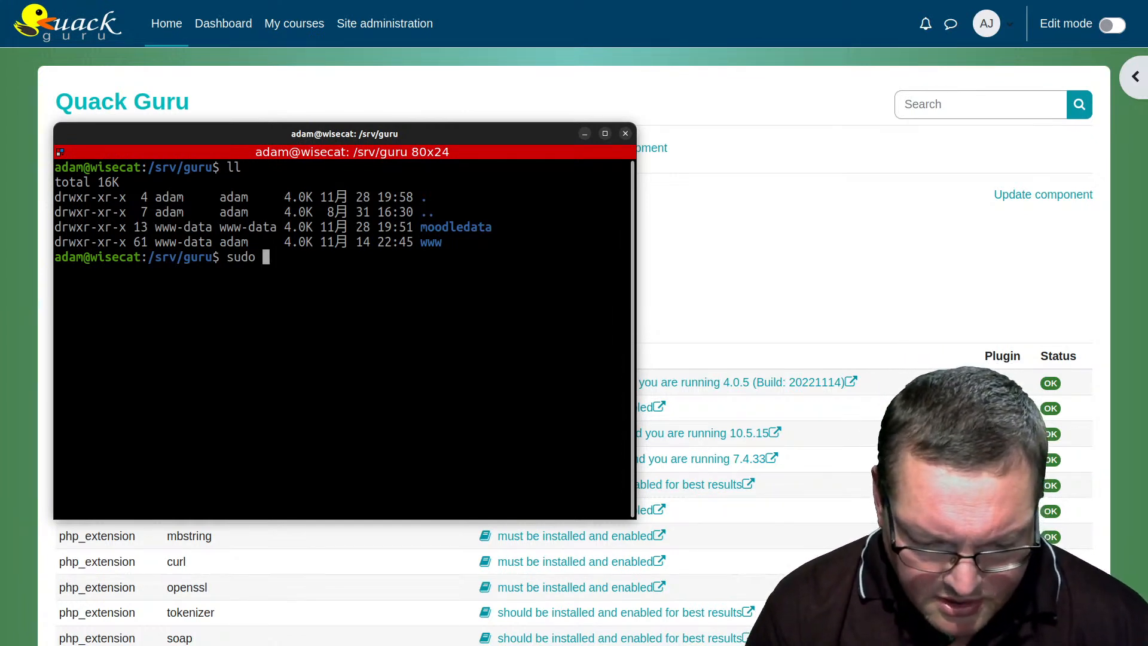
type("mys")
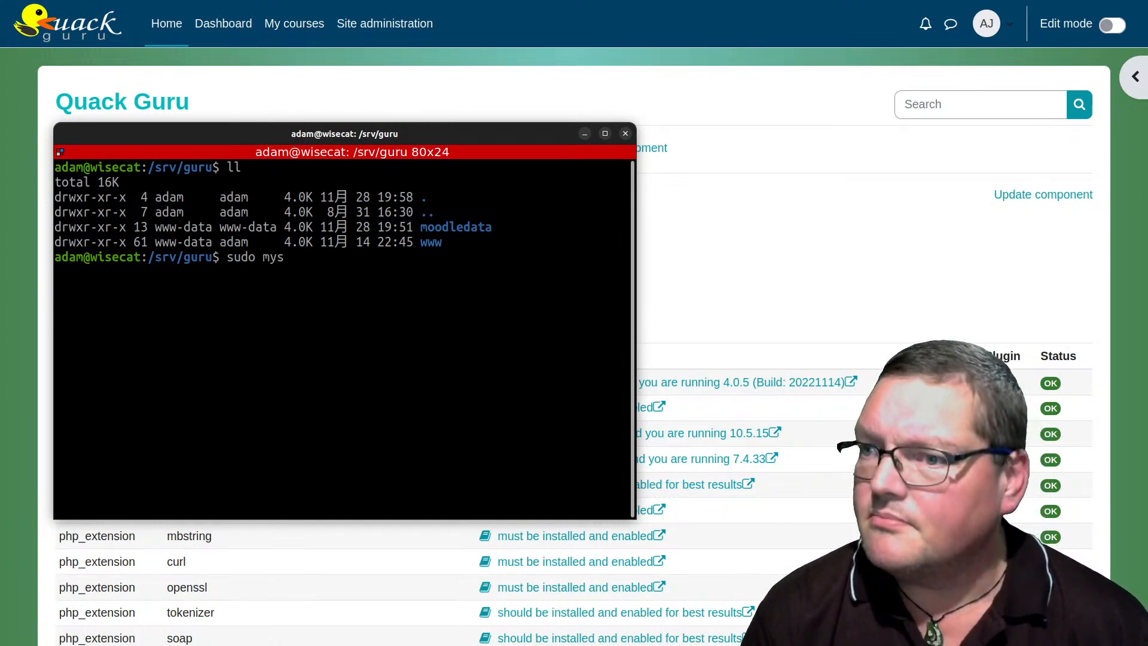
type("qldump ")
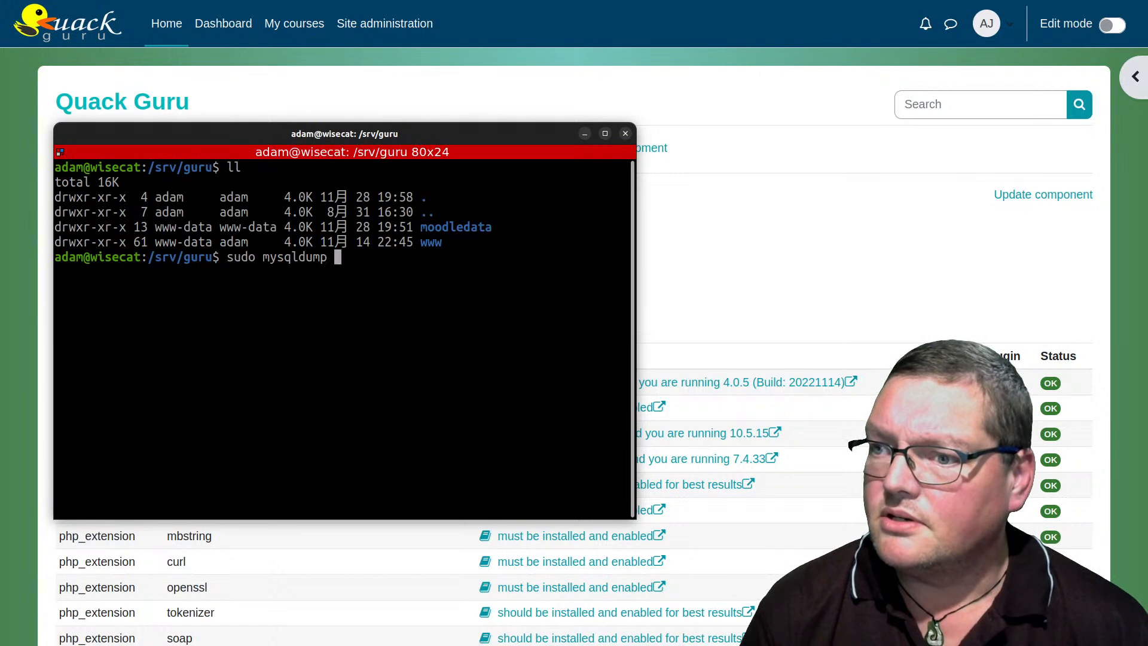
type("guru")
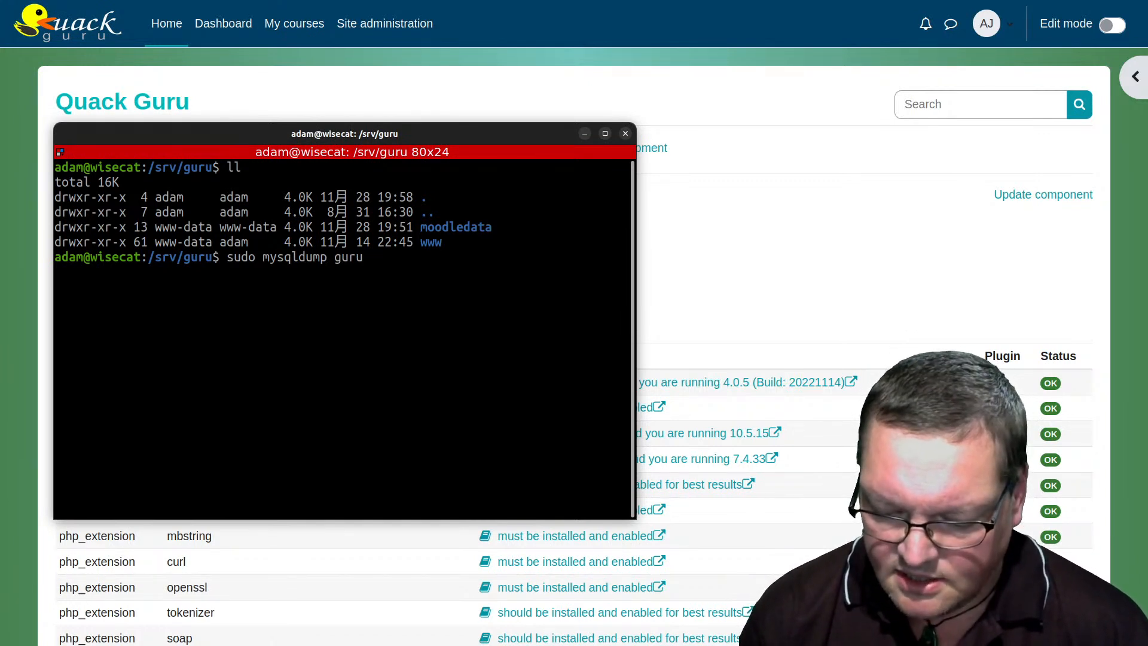
type(" | ")
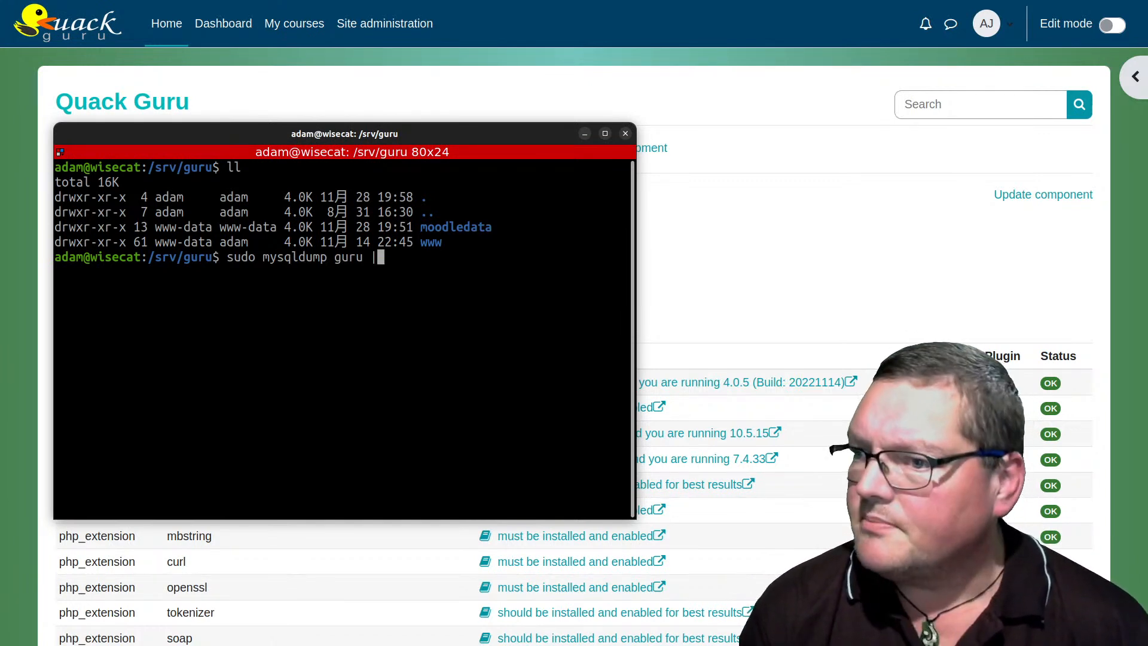
type("gz")
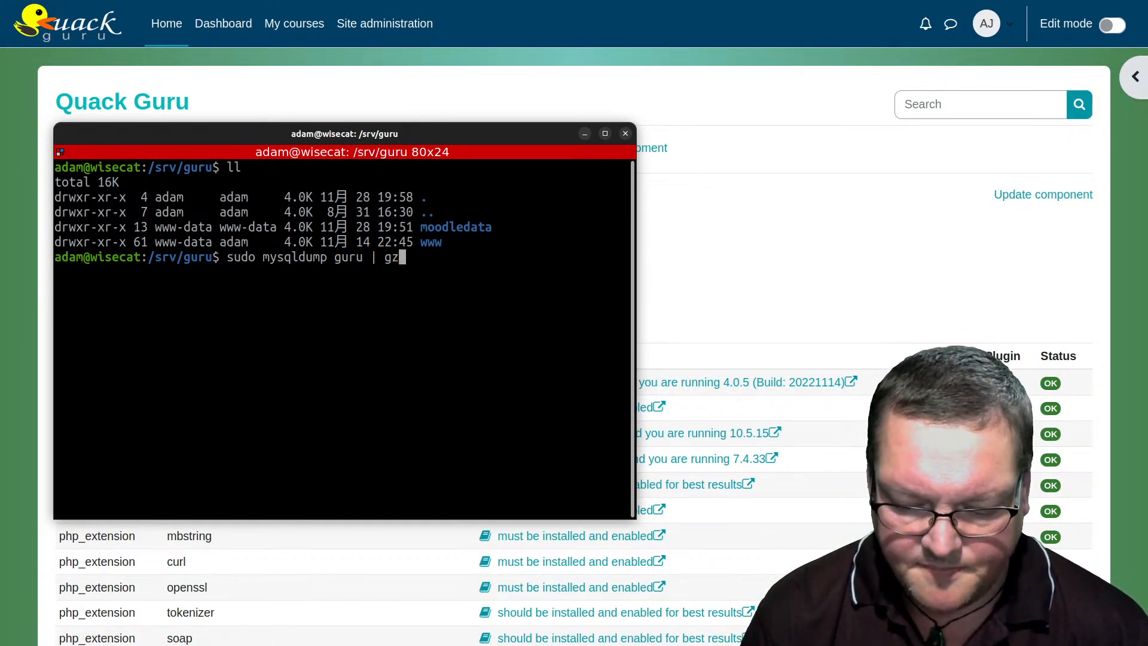
type("ip -9")
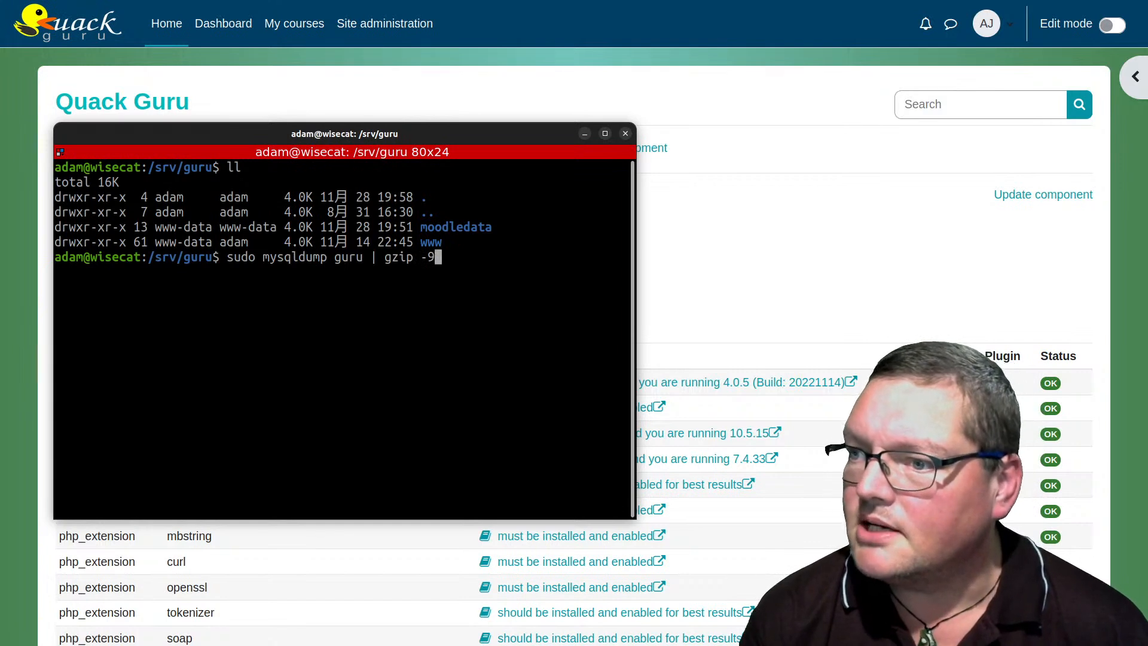
type(" >")
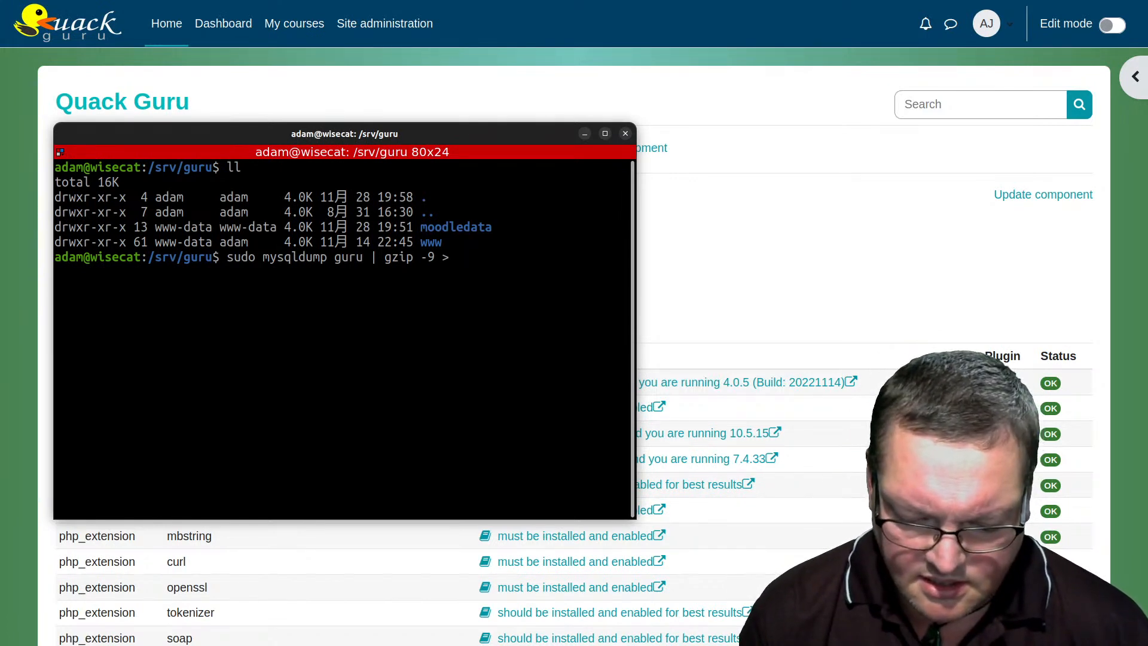
type(" guru")
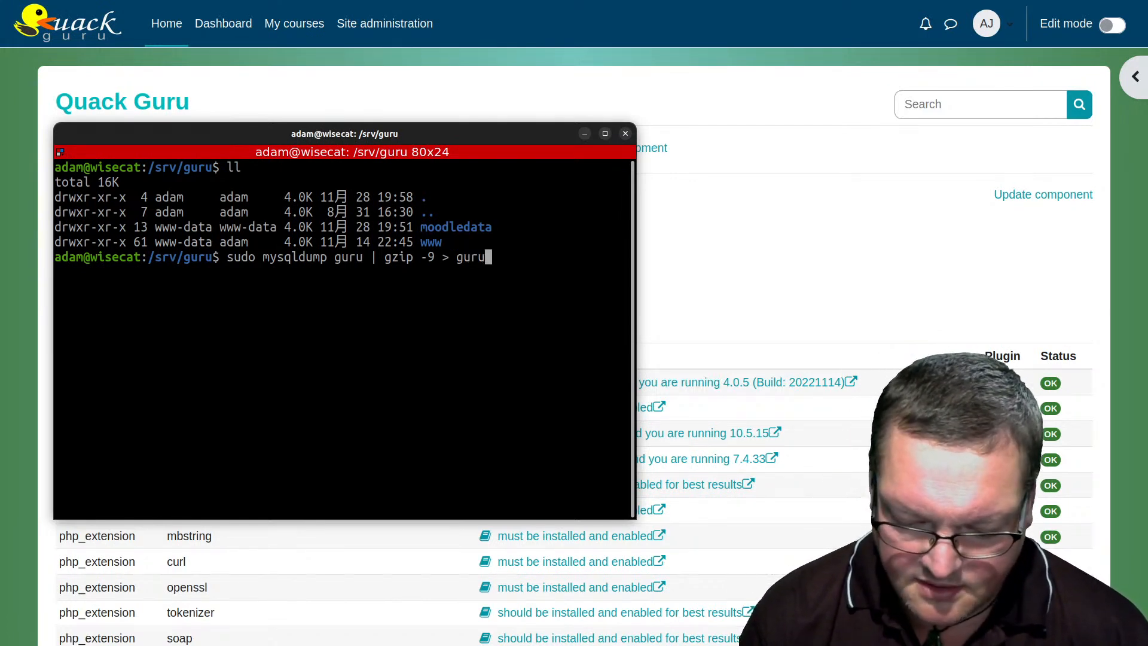
type(".sql.gz")
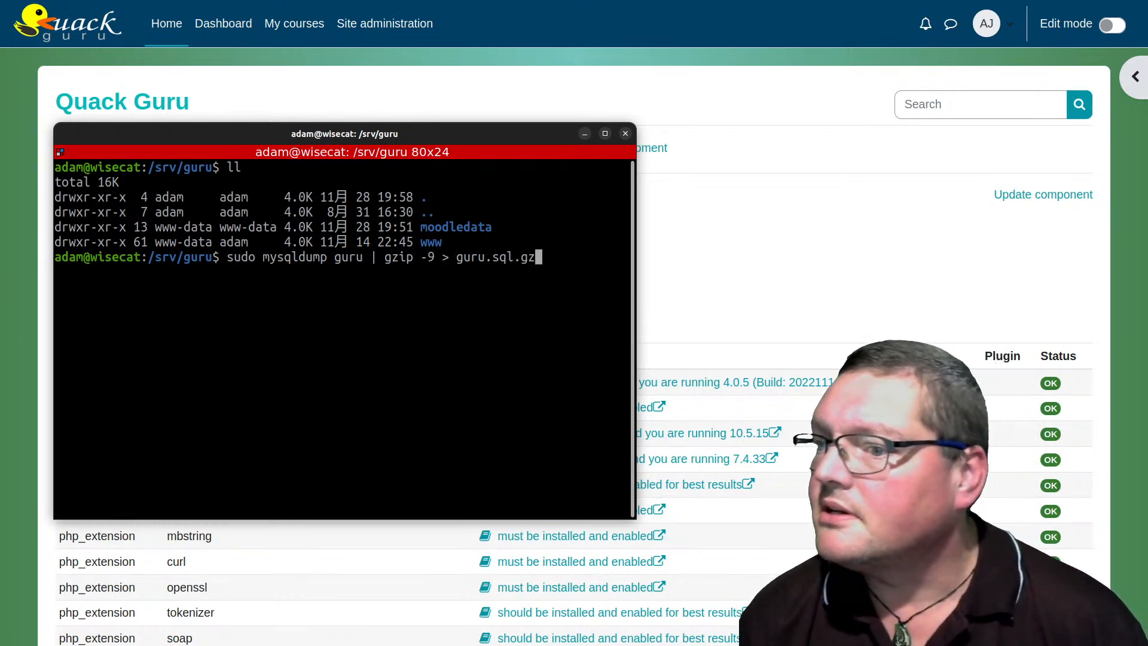
key("Return")
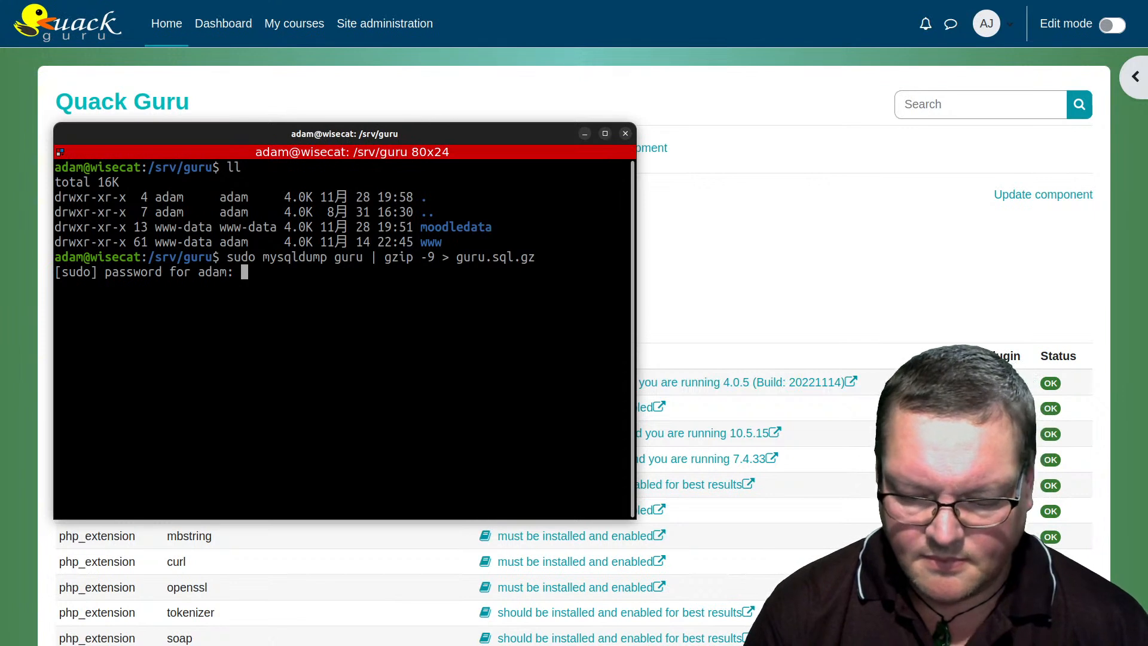
key("Return")
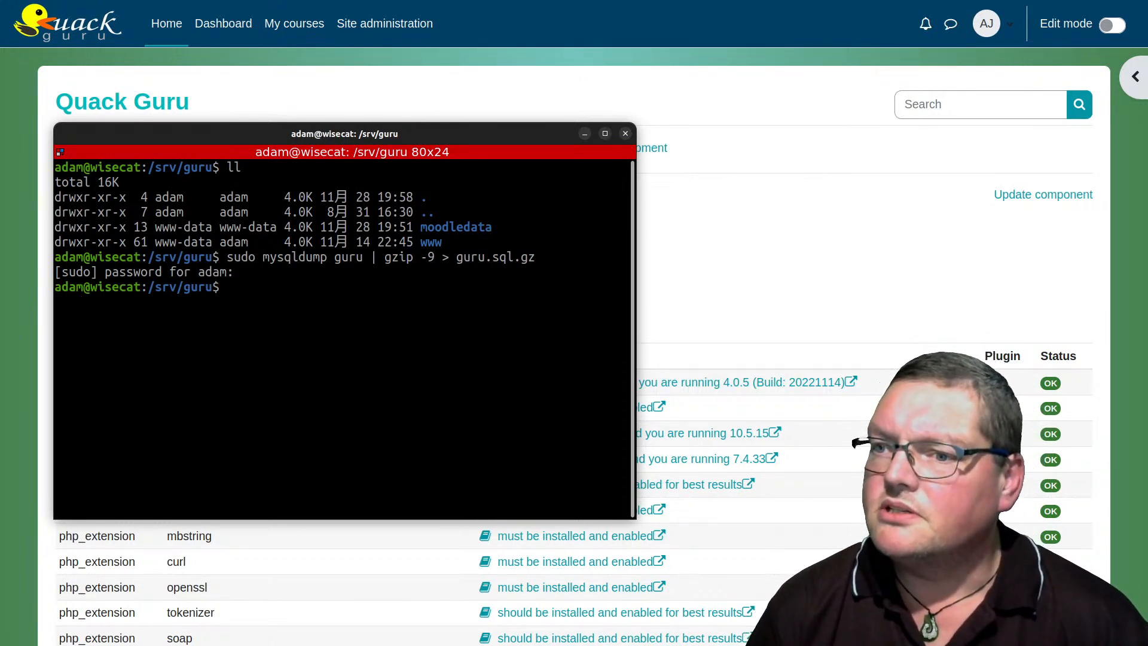
List the contents of /srv/guru with ll and examine the guru.sql.gz, moodledata and www entries.
type("ll")
key("Return")
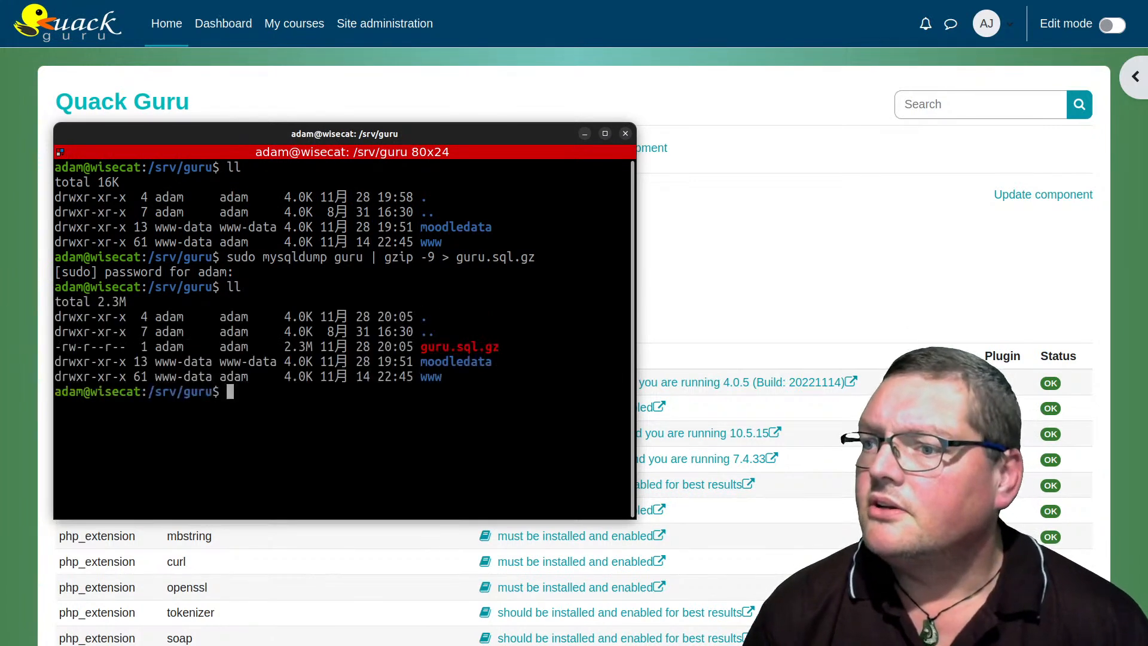
left_click_drag(510, 346, 411, 341)
triple_click(410, 341)
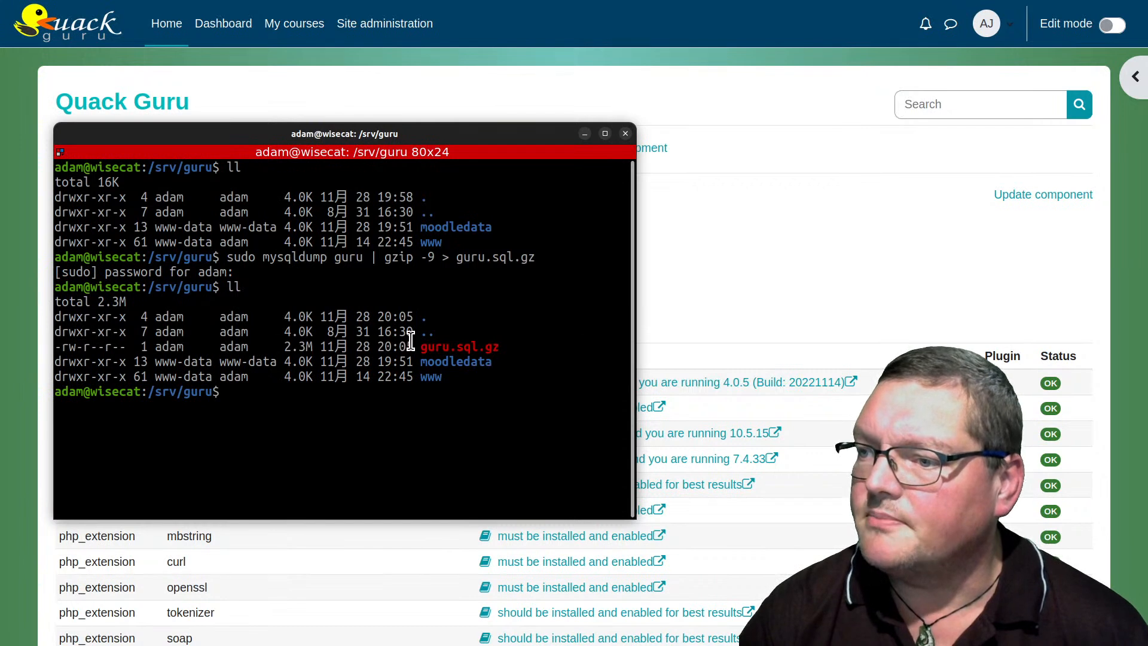
double_click(411, 341)
triple_click(410, 342)
left_click(514, 357)
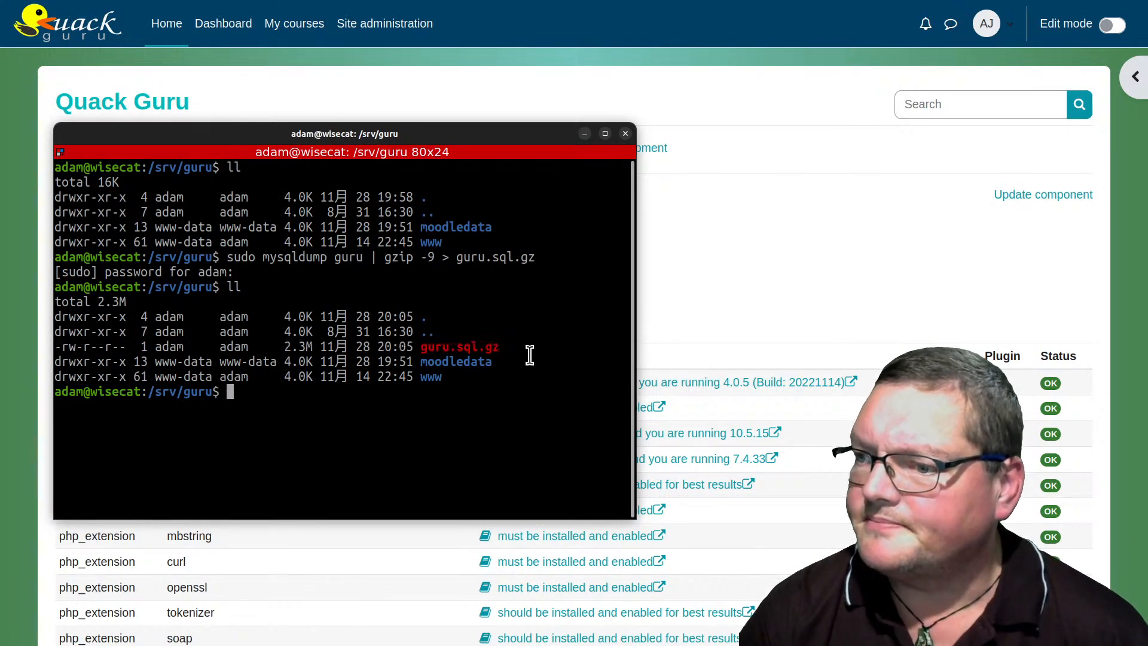
left_click_drag(451, 376, 324, 344)
left_click(476, 350)
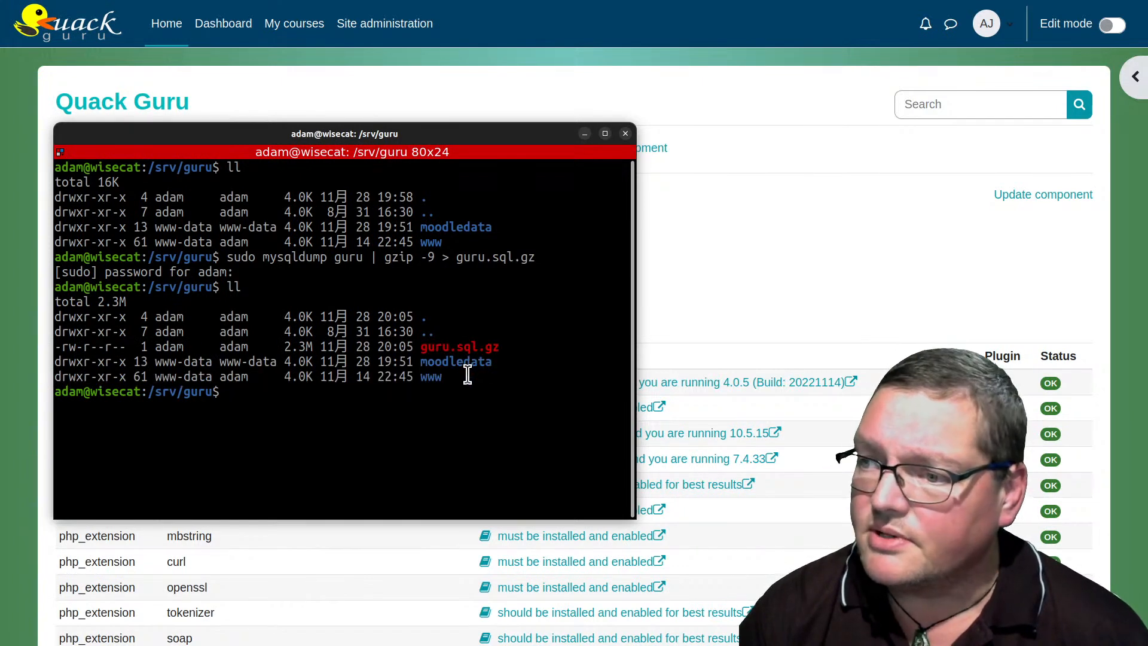
left_click_drag(449, 376, 358, 346)
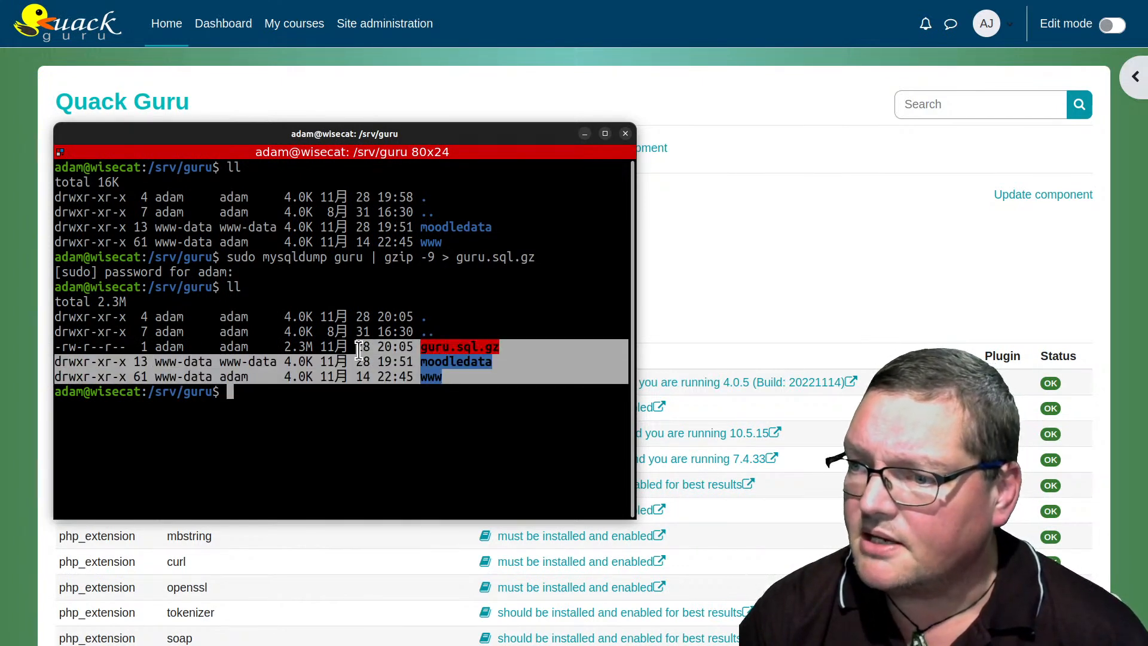
left_click(363, 362)
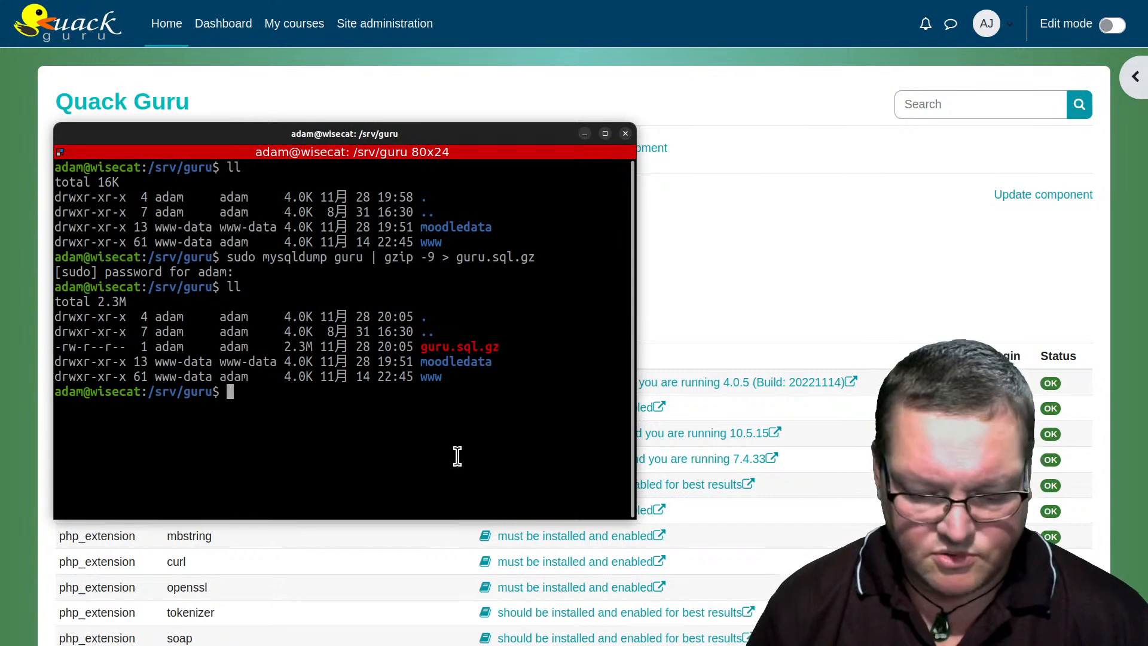
Go up to /srv and write a tar -czf command with ~/gurubackup.zip as the archive file.
type("cd ..")
key("Return")
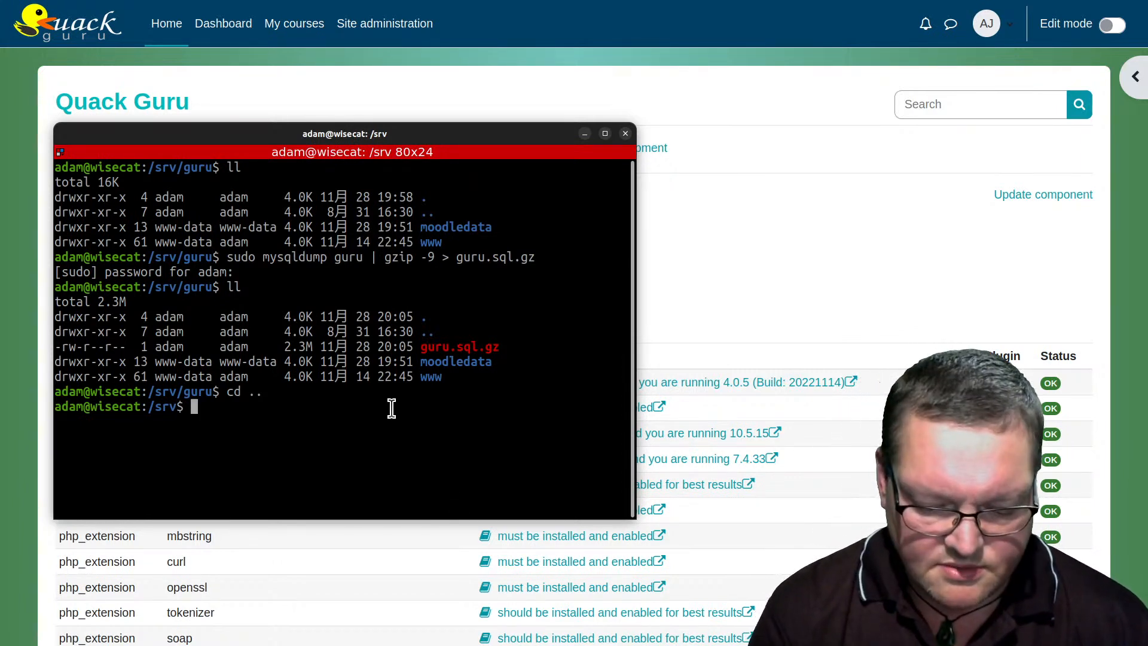
type("tar ")
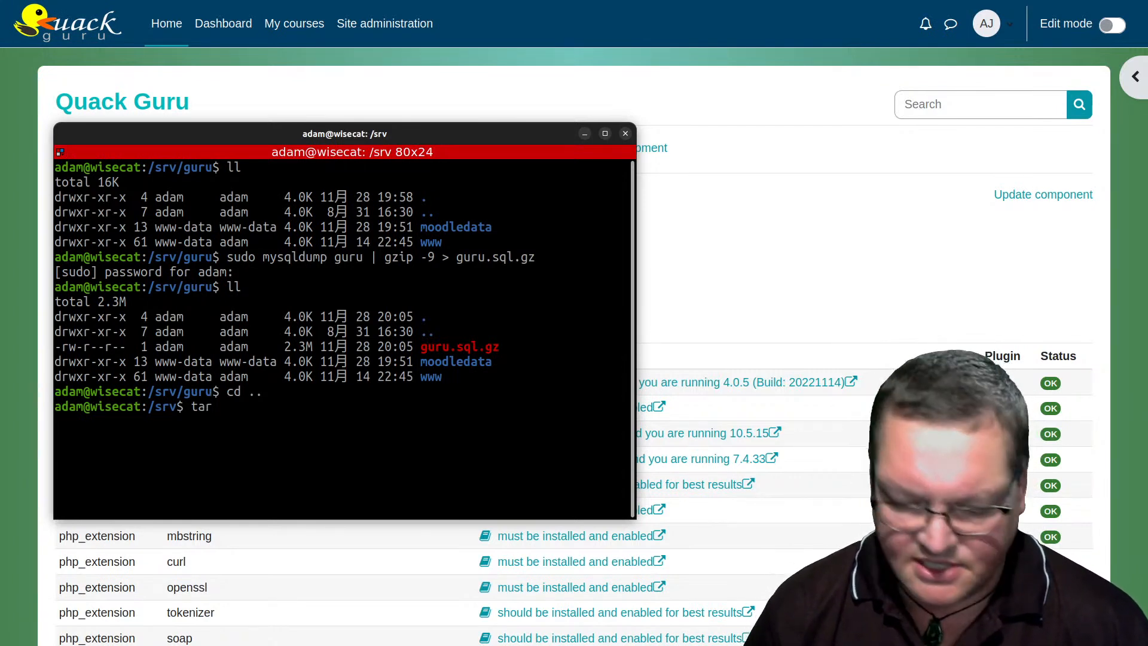
type("-cz")
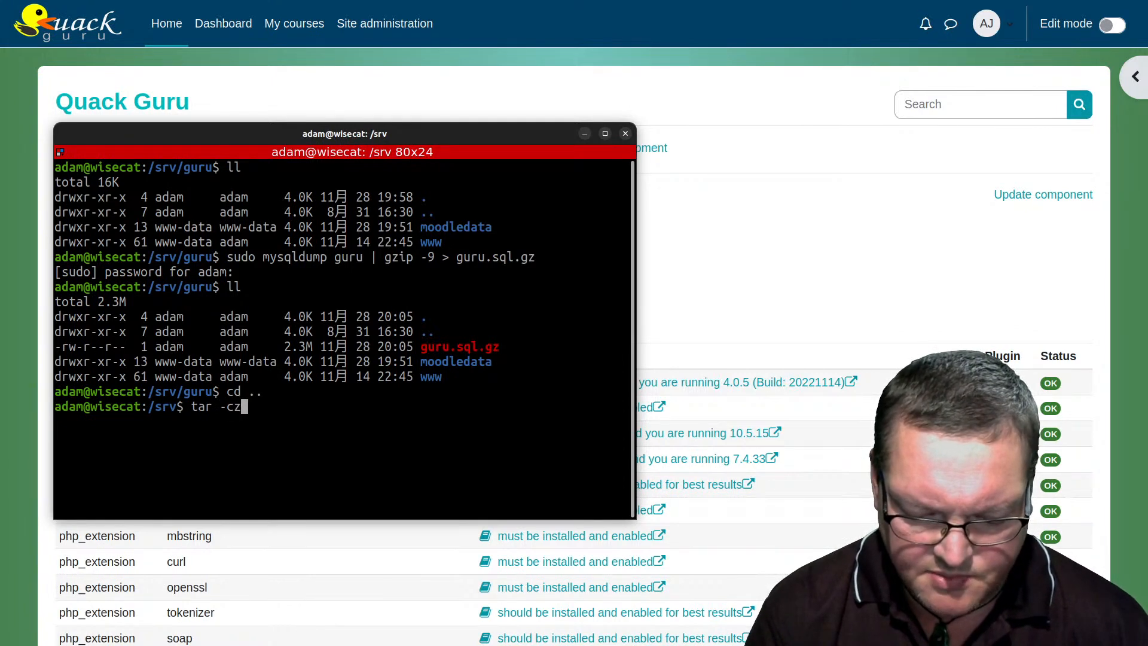
type("f")
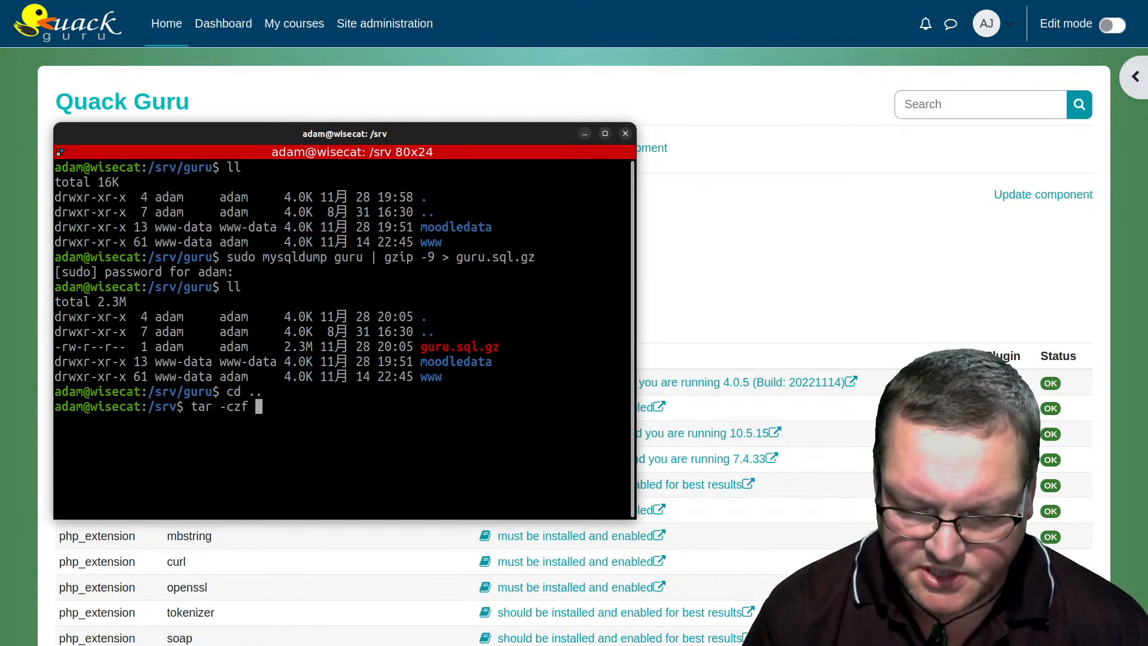
type(" ~")
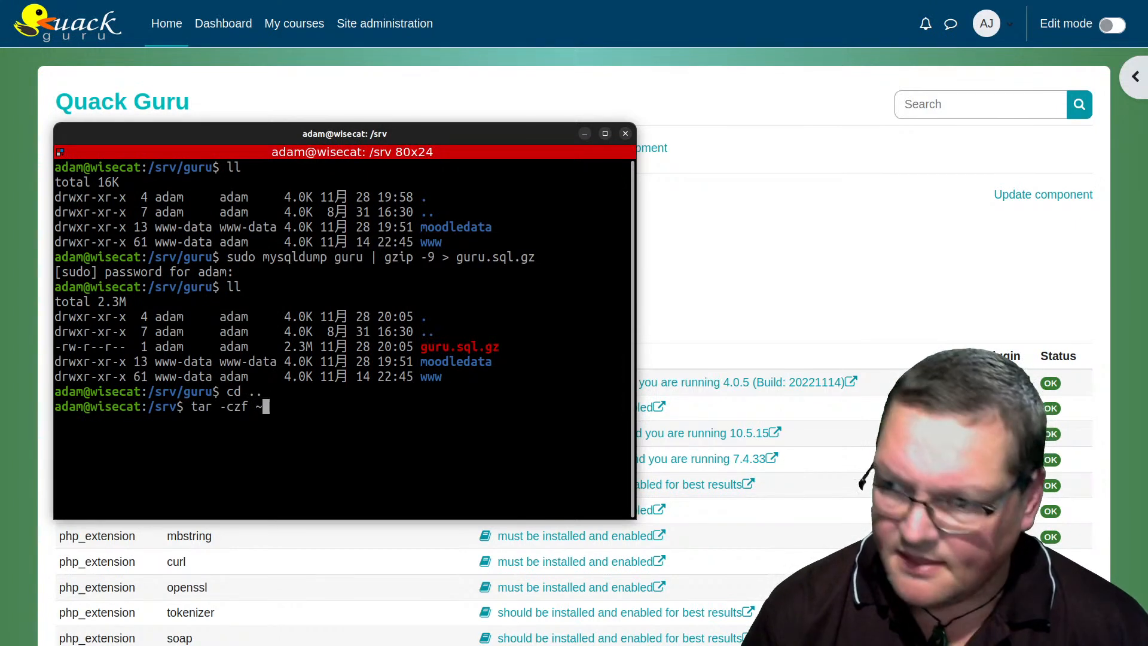
type("/gurubackup.zip")
Replace the tilde in the tar command's archive path with the absolute home directory path, and prefix the command with sudo.
key("Left")
key("Left")
key("Left")
key("Left")
key("Left")
key("Left")
key("Left")
key("Left")
key("Left")
key("Left")
key("Left")
key("Left")
key("Left")
key("Left")
key("Left")
key("Left")
key("Left")
key("Left")
key("Right")
key("Right")
key("Delete")
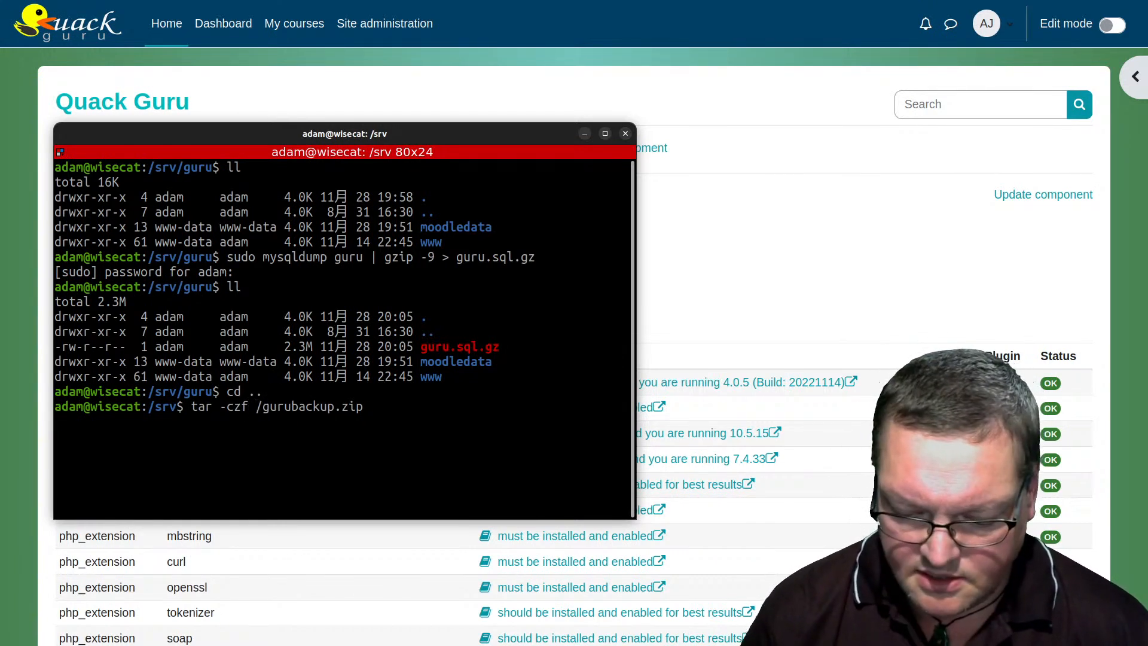
type("/home/adam/")
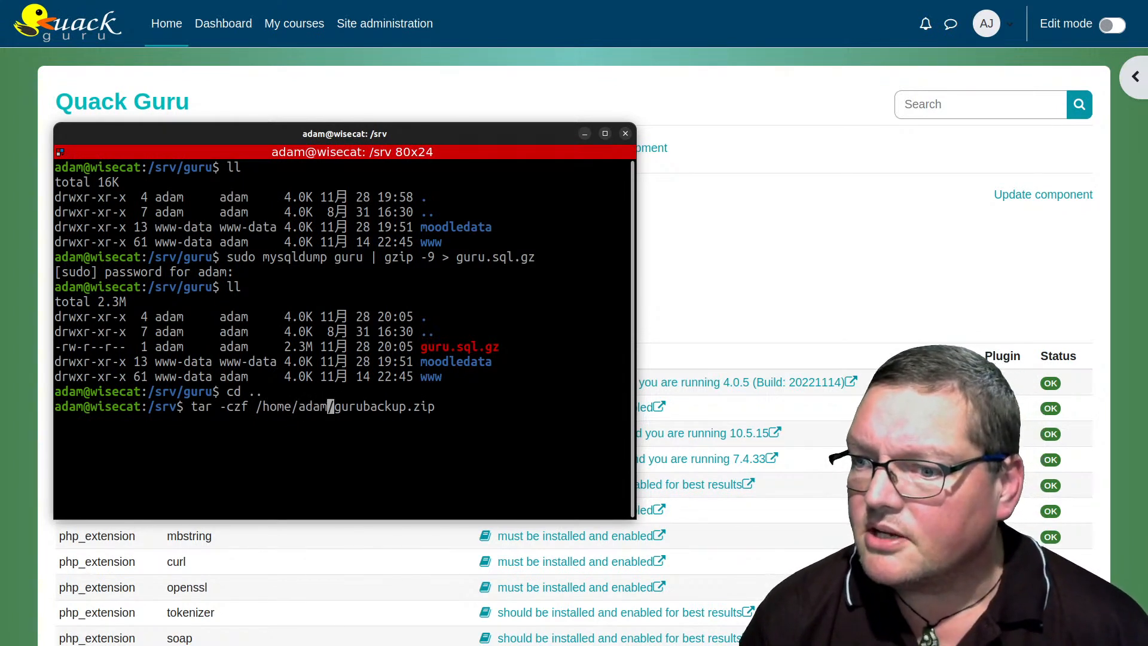
key("Home")
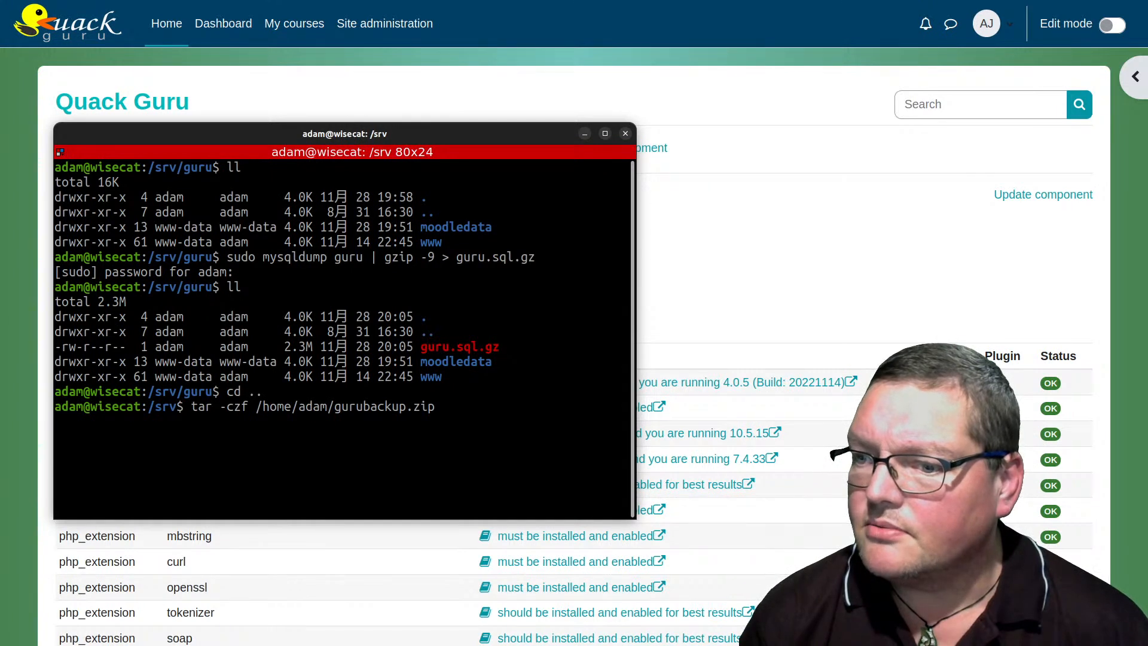
type("sudo")
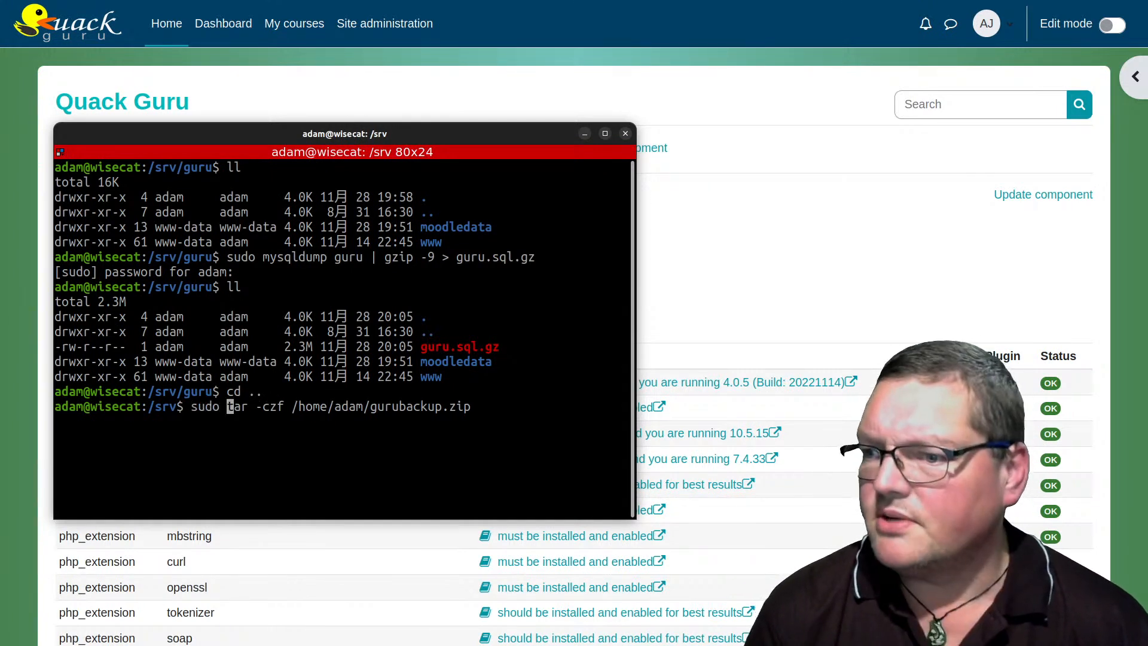
Check the owner of the moodledata directory in the listing and review the sudo mysqldump part of the earlier command.
triple_click(152, 361)
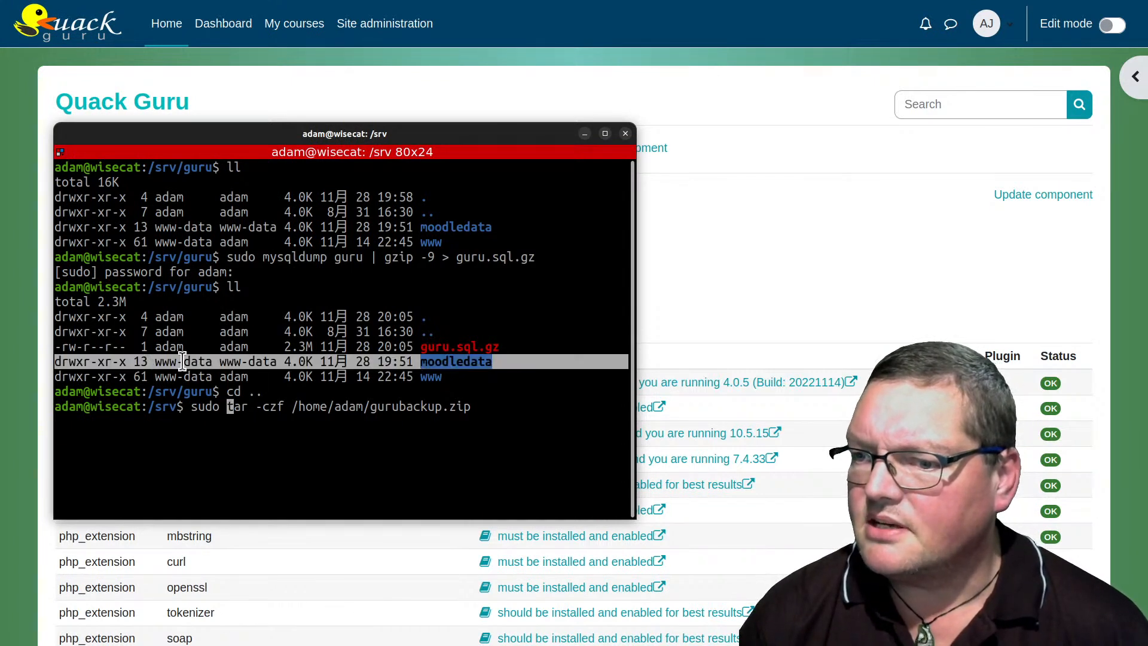
left_click(205, 363)
triple_click(205, 363)
left_click(205, 363)
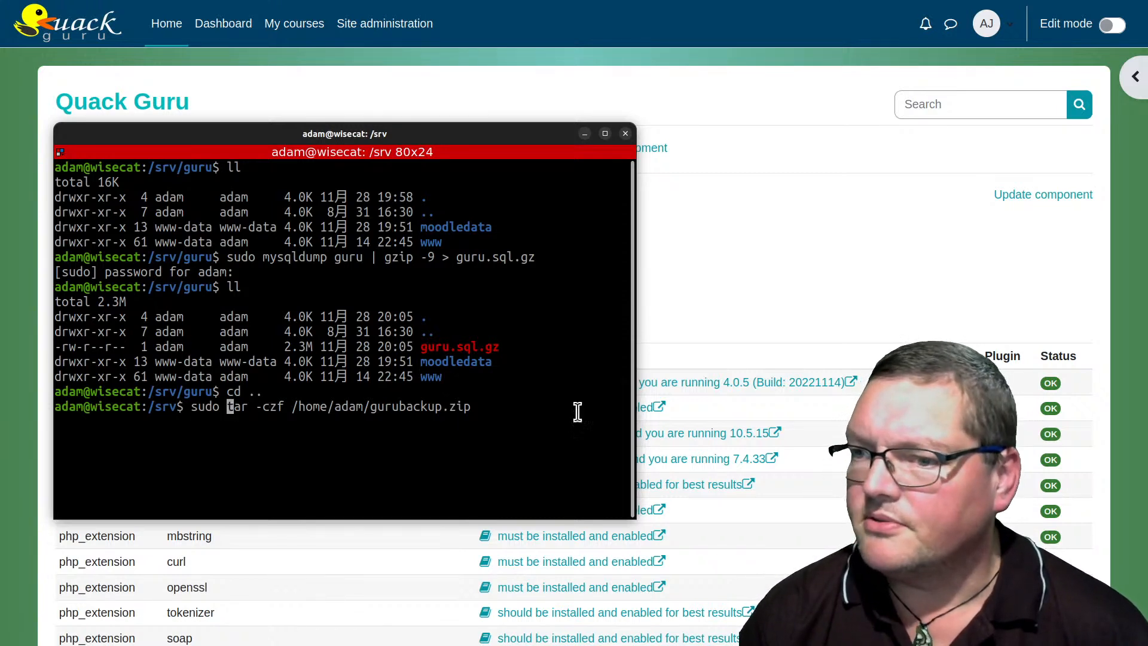
left_click_drag(231, 256, 335, 258)
left_click(359, 325)
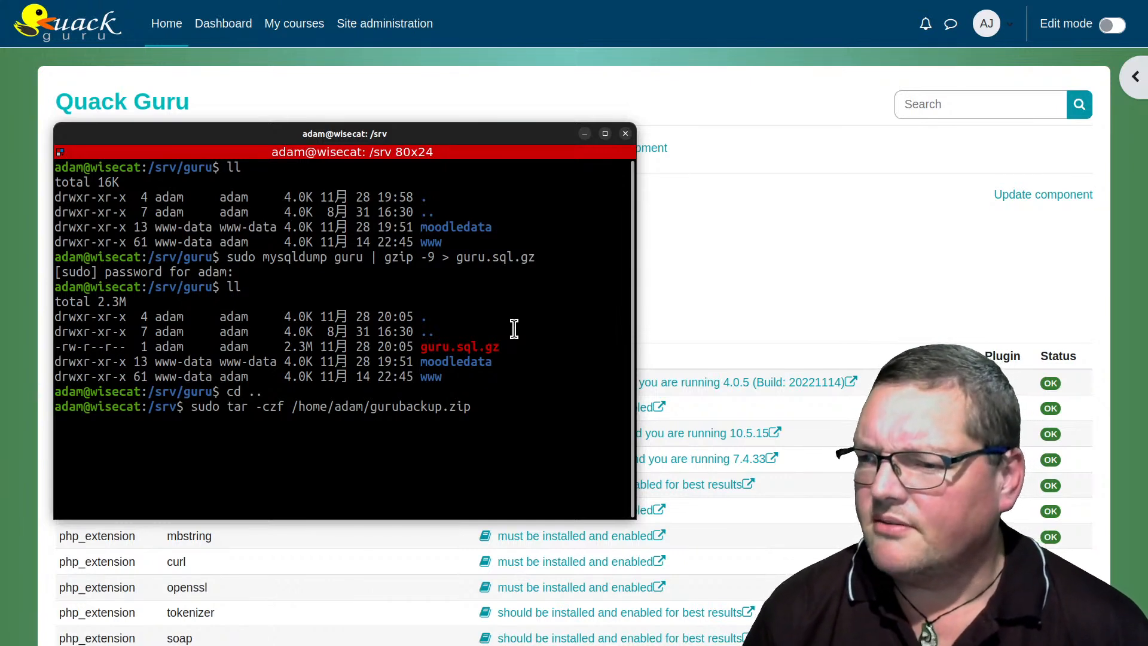
Run the sudo tar command, adding guru as the source directory to archive it into gurubackup.zip in the home directory.
key("Return")
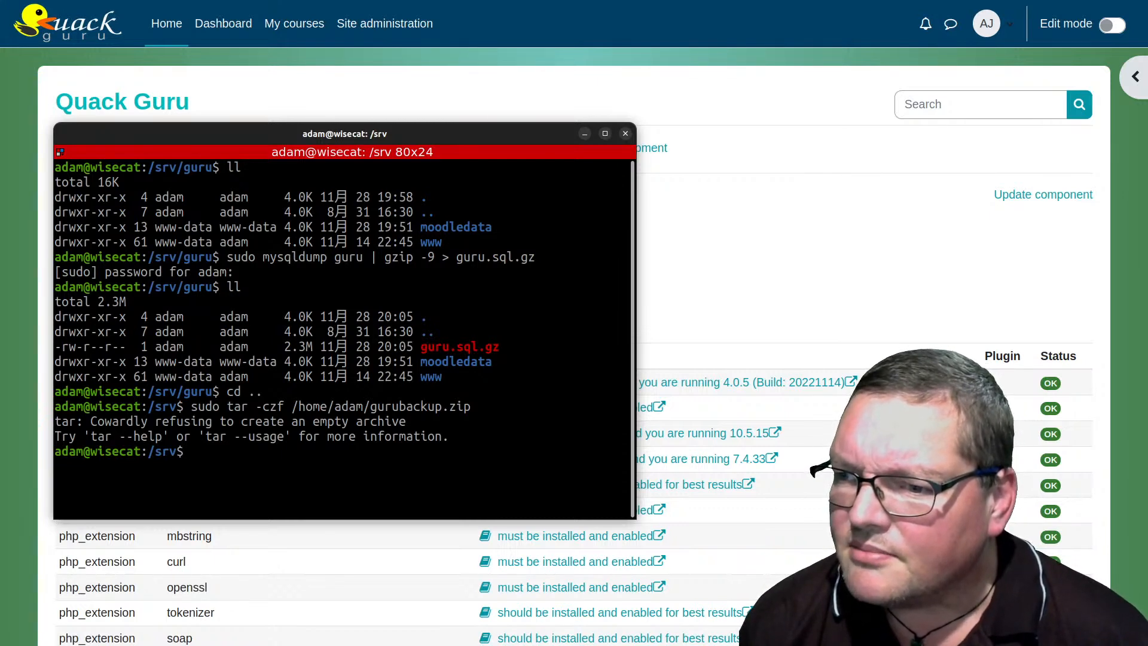
key("Up")
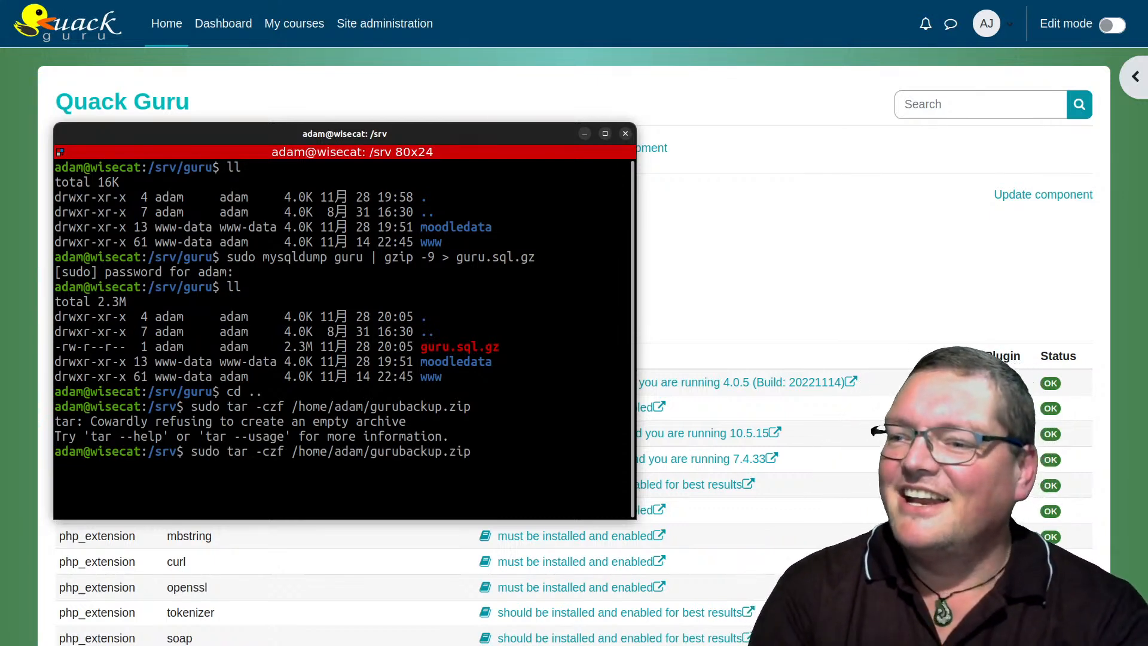
type("guru")
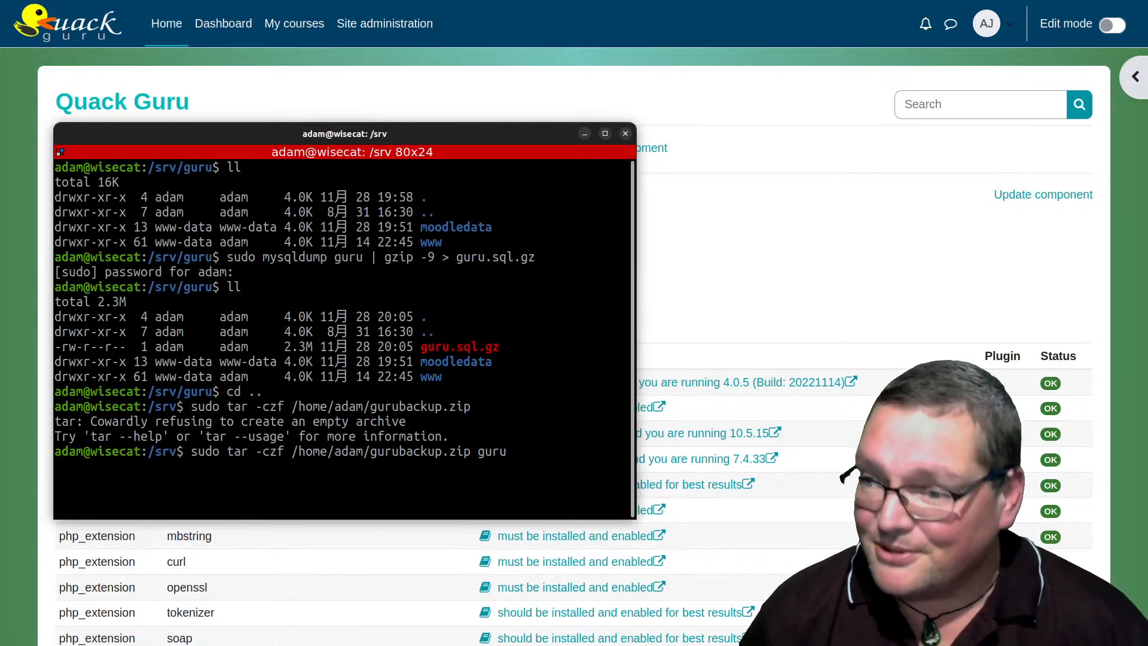
left_click_drag(442, 406, 472, 406)
left_click(471, 410)
left_click(461, 402)
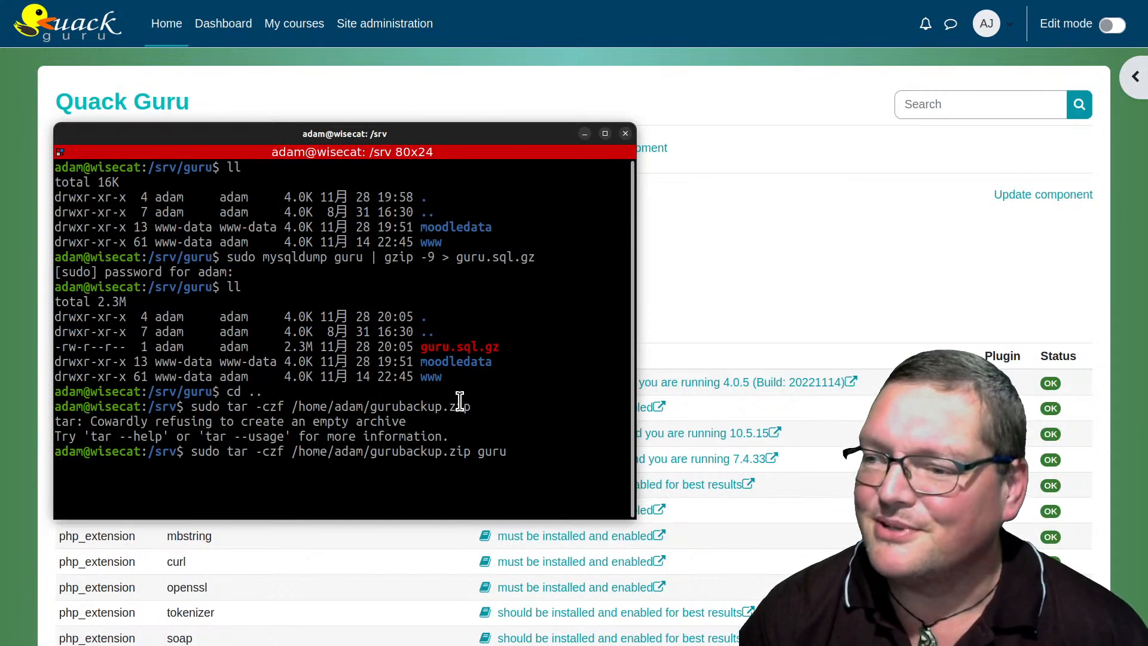
triple_click(460, 406)
key("Return")
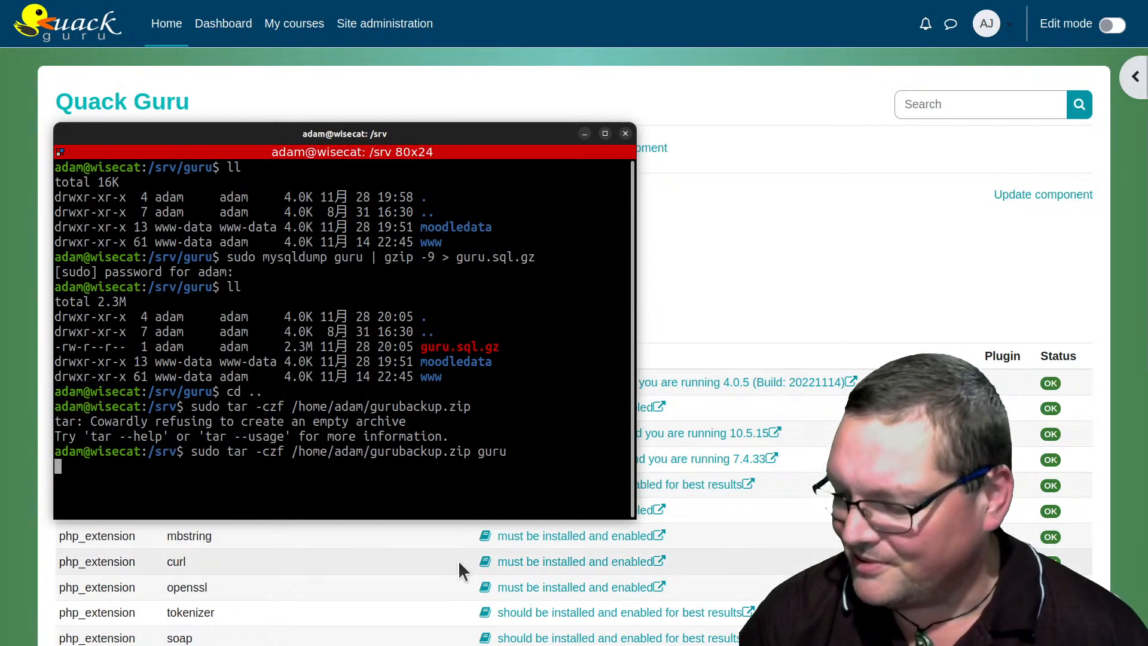
Review the running tar command and the output of the earlier attempt that had no source directory.
left_click_drag(449, 452, 464, 453)
left_click(464, 454)
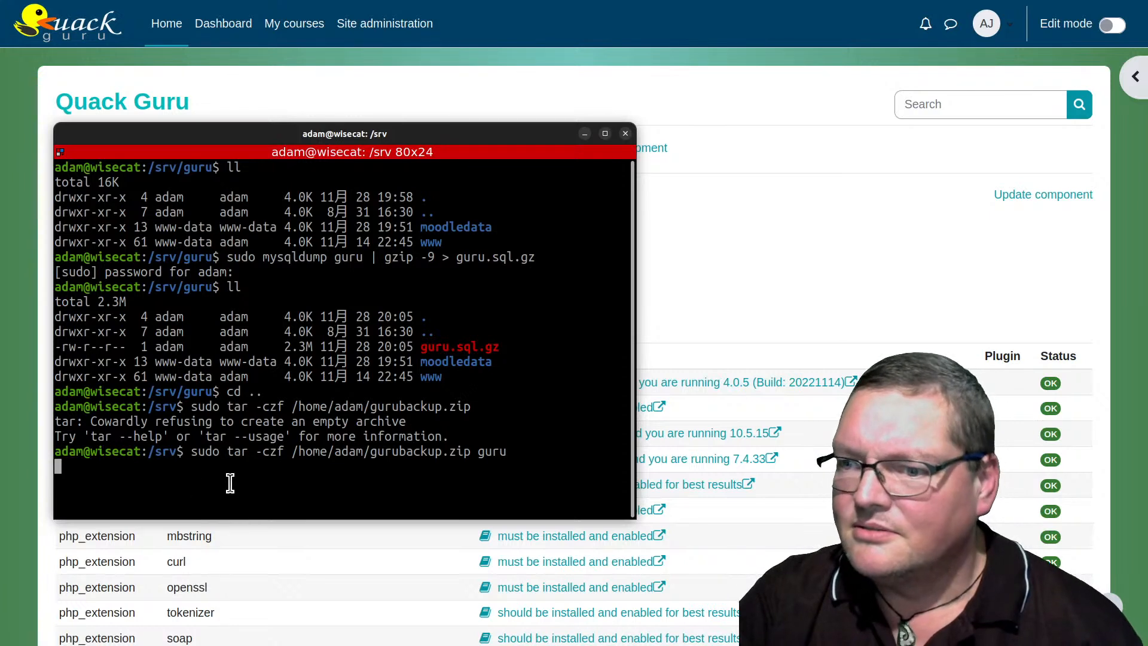
left_click_drag(91, 422, 407, 420)
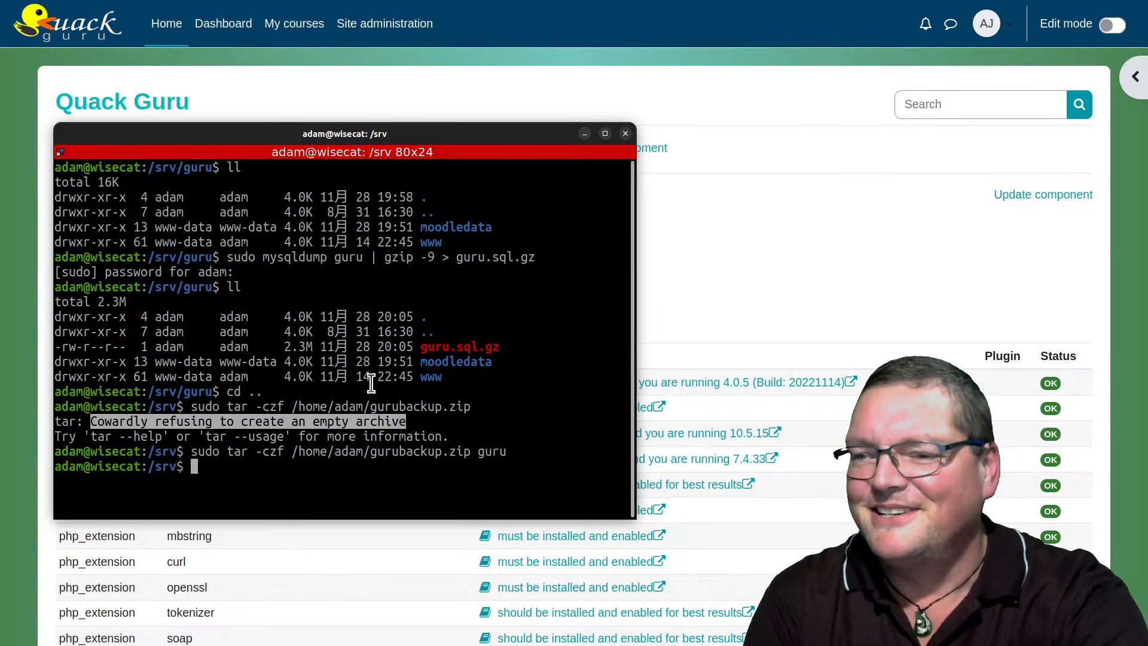
left_click_drag(127, 422, 316, 429)
left_click(316, 429)
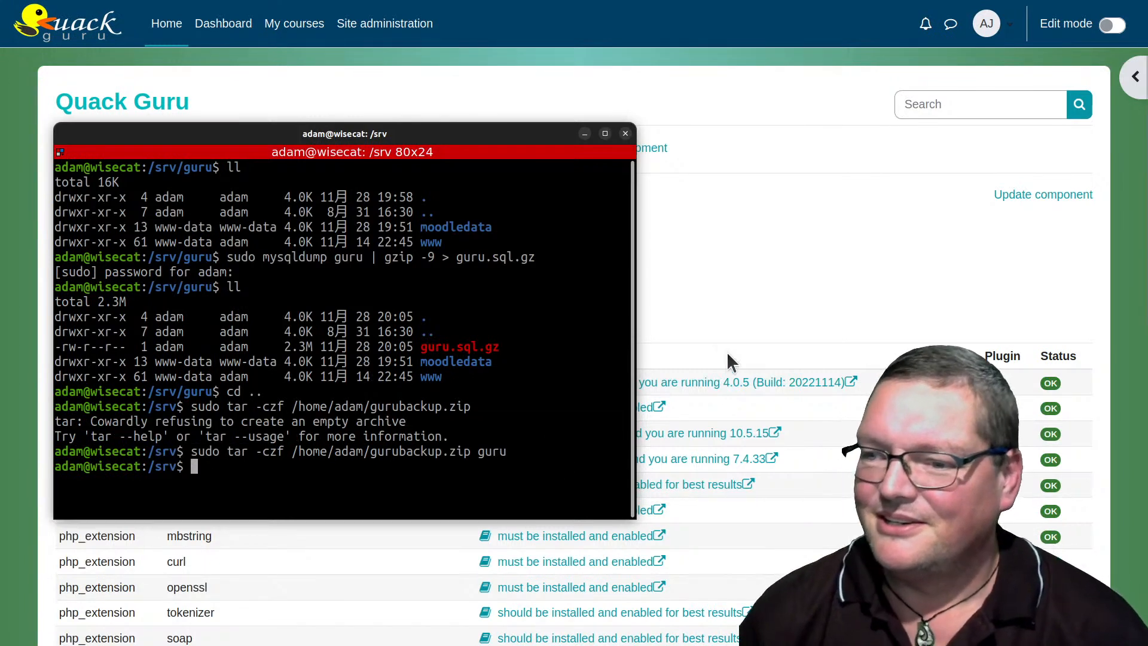
Recall the last sudo tar command and remove its guru source directory.
key("Up")
key("BackSpace")
key("BackSpace")
key("BackSpace")
key("BackSpace")
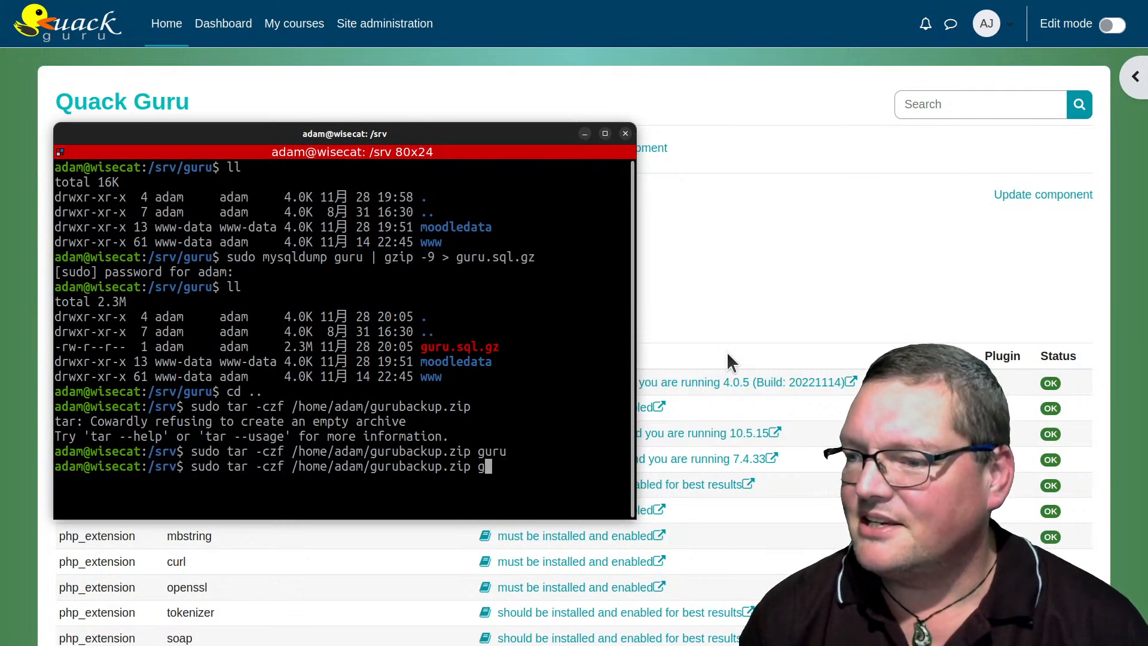
key("BackSpace")
Replace the sudo tar -czf part of the recalled command with sudo mv, keeping gurubackup.zip in the home directory as the source.
key("Home")
key("ctrl+v")
key("Delete")
key("Delete")
key("Delete")
key("Delete")
key("Delete")
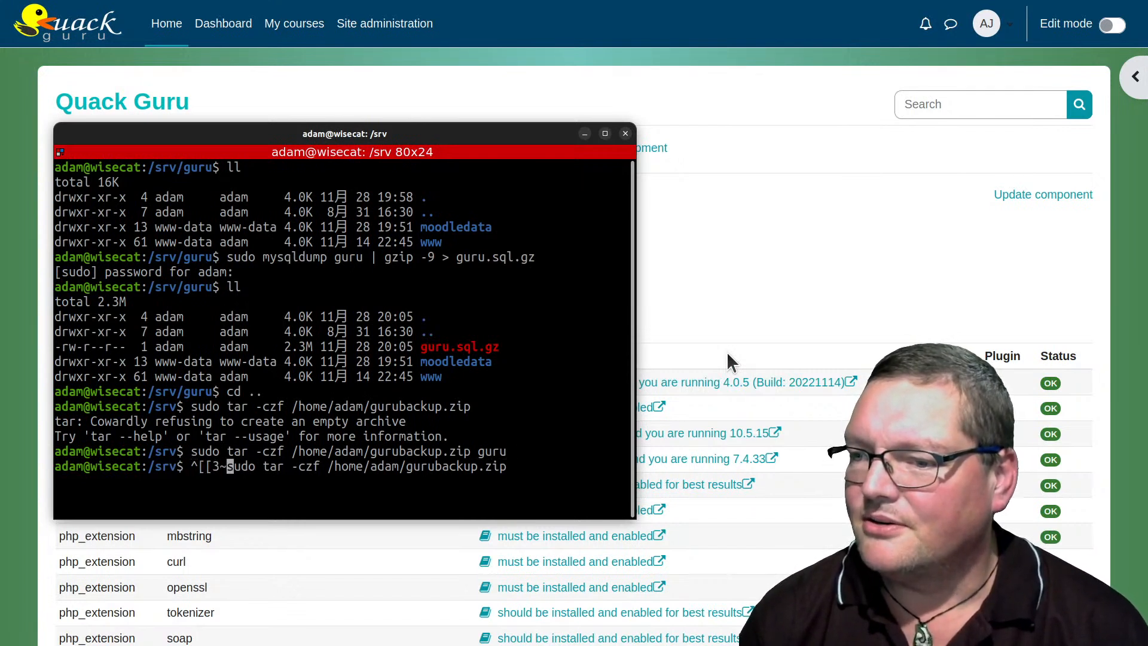
key("Delete")
key("Delete")
key("Delete")
key("Delete")
key("Delete")
key("Delete")
key("Delete")
key("Delete")
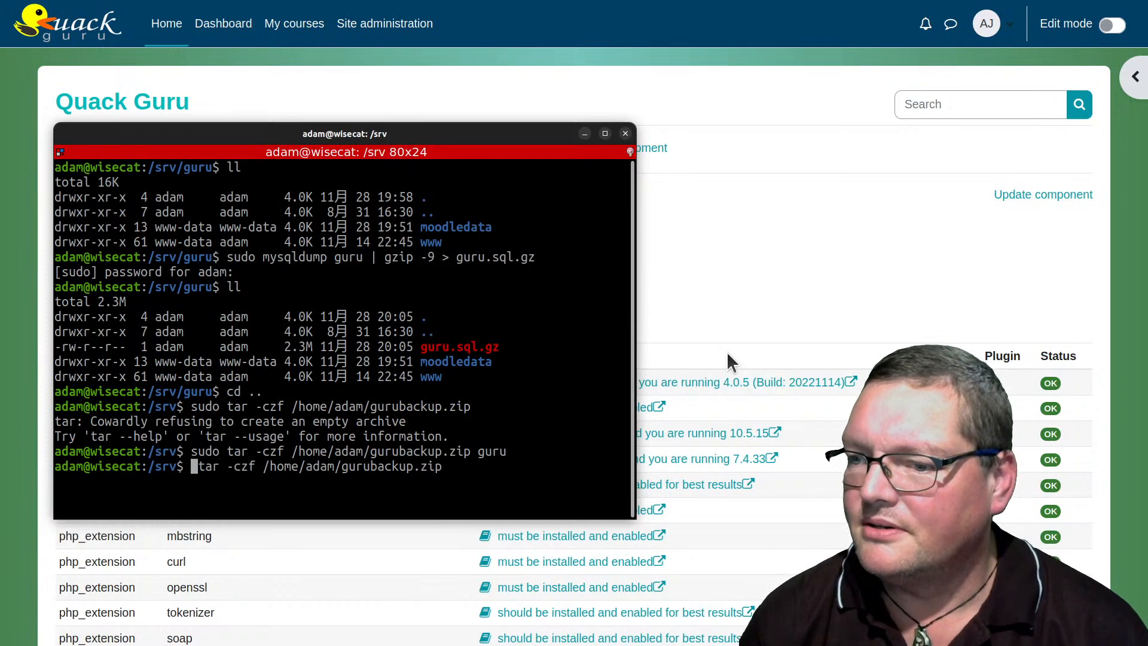
key("BackSpace")
key("BackSpace")
key("BackSpace")
key("BackSpace")
key("Delete")
type("sudo mv")
key("End")
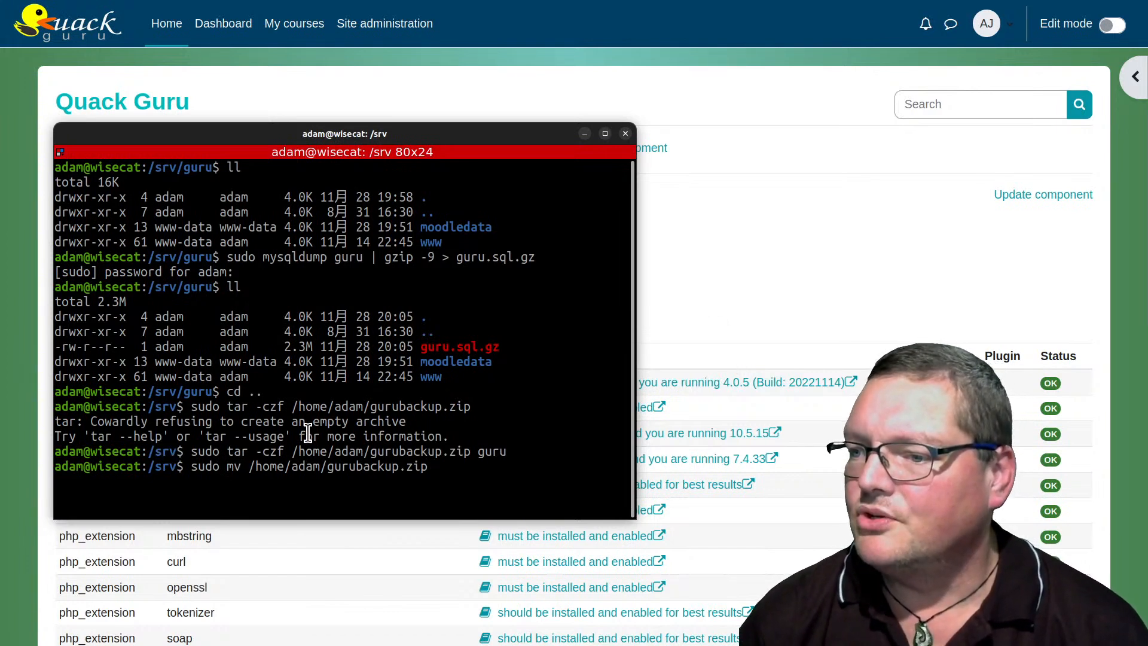
Add gurubackup.tar.gz in the home directory as the mv target and run the command to rename the archive.
type("/homea")
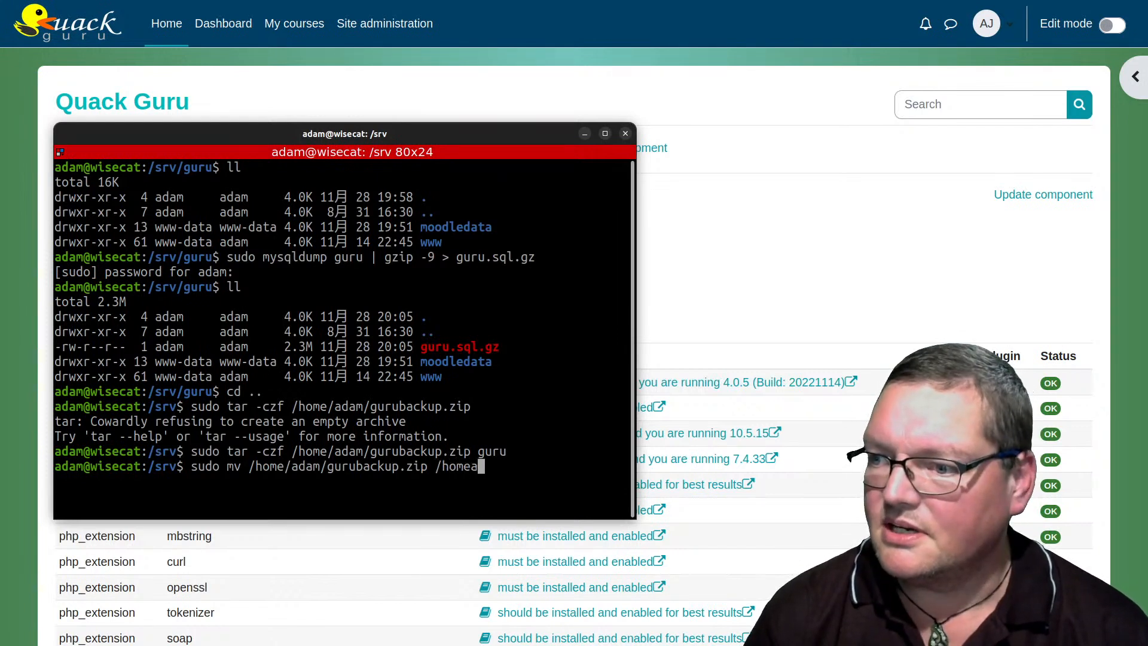
key("BackSpace")
type("/adam/guru")
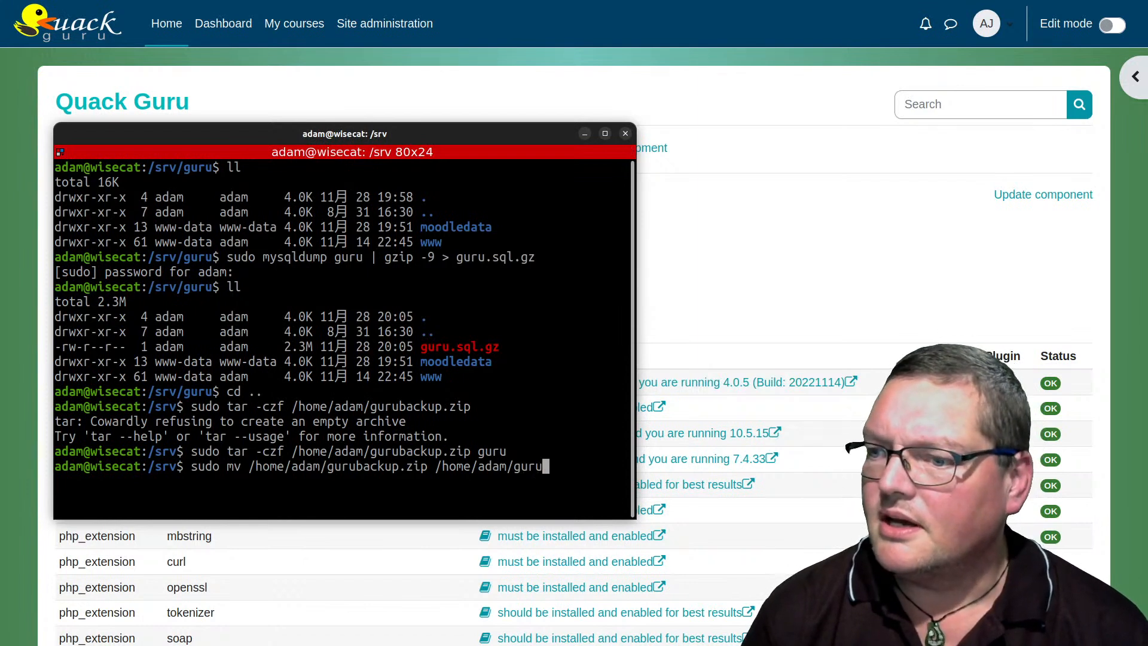
key("Tab")
key("BackSpace")
key("BackSpace")
key("BackSpace")
key("BackSpace")
type("tar.g")
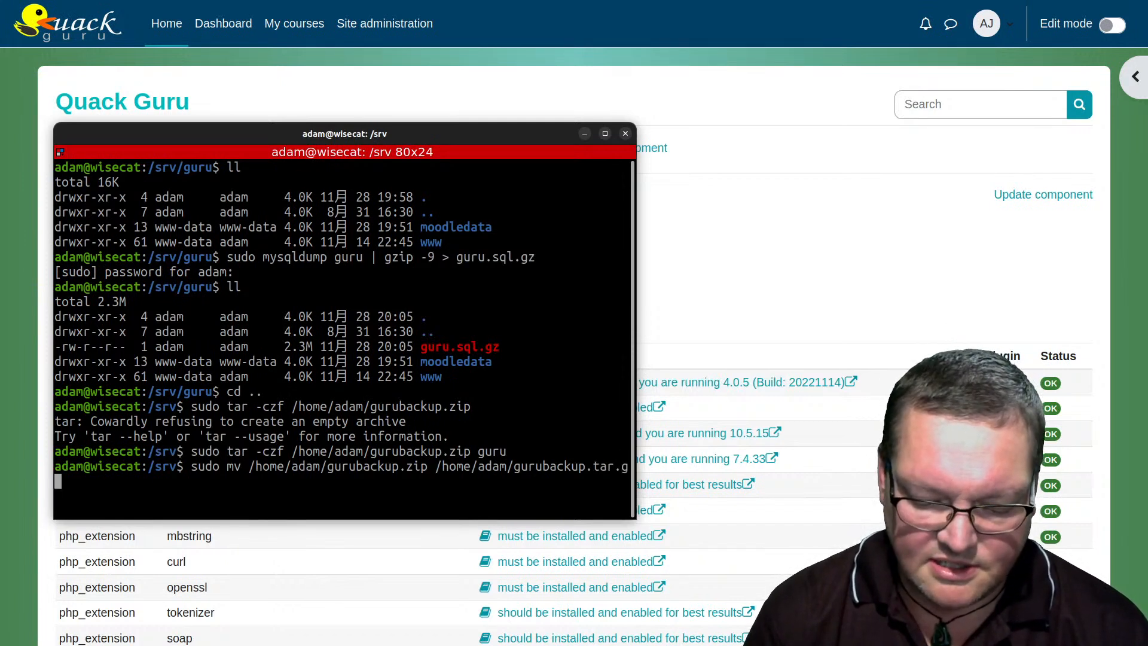
type("z")
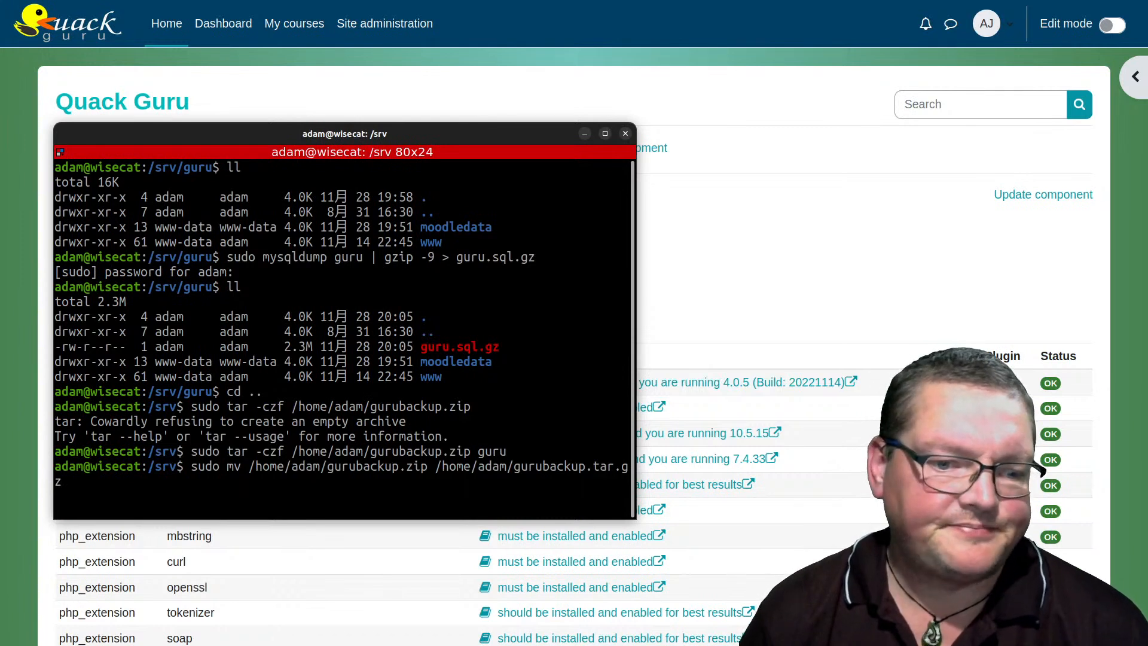
key("Return")
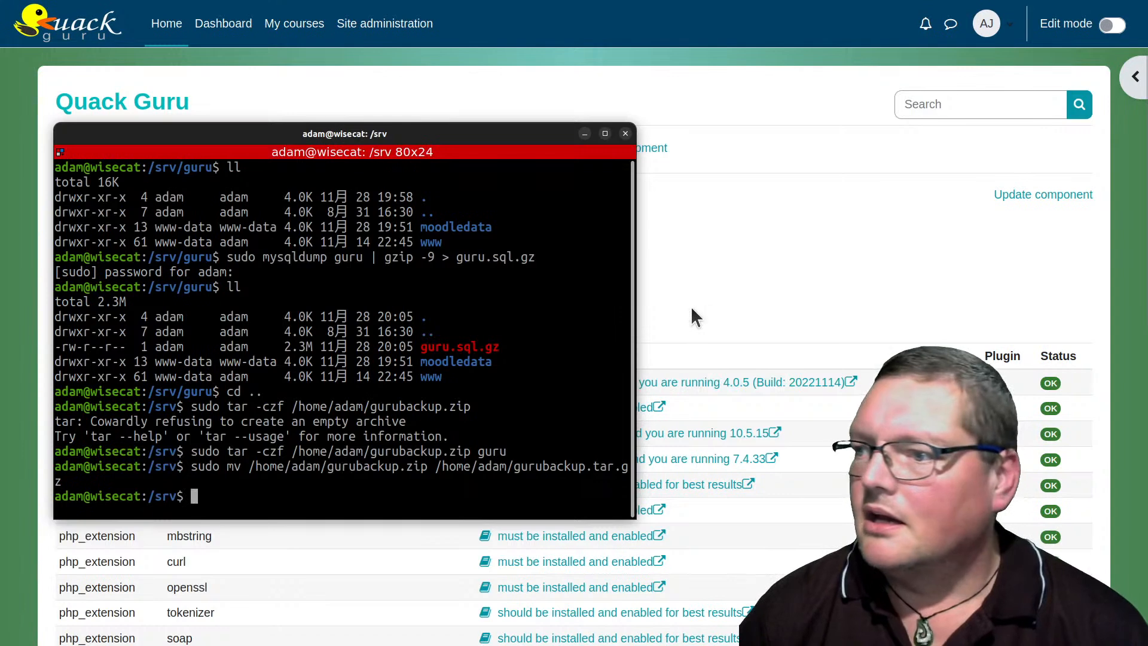
Enlarge the terminal window and change into the guru/www directory.
left_click_drag(639, 284, 724, 285)
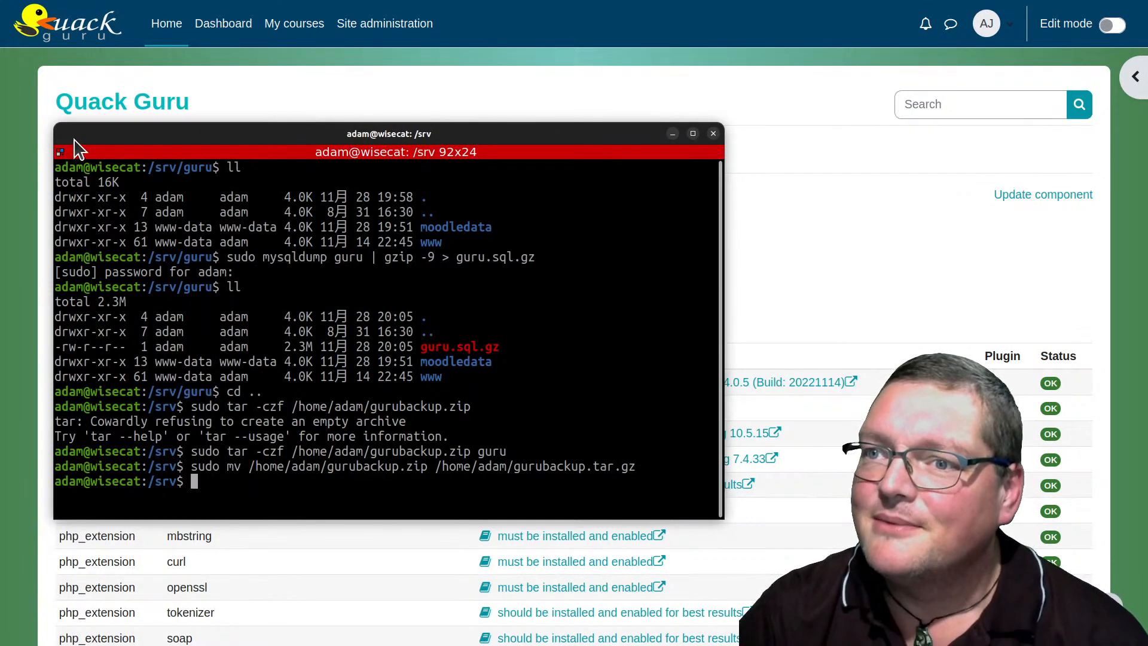
left_click_drag(55, 128, 6, 21)
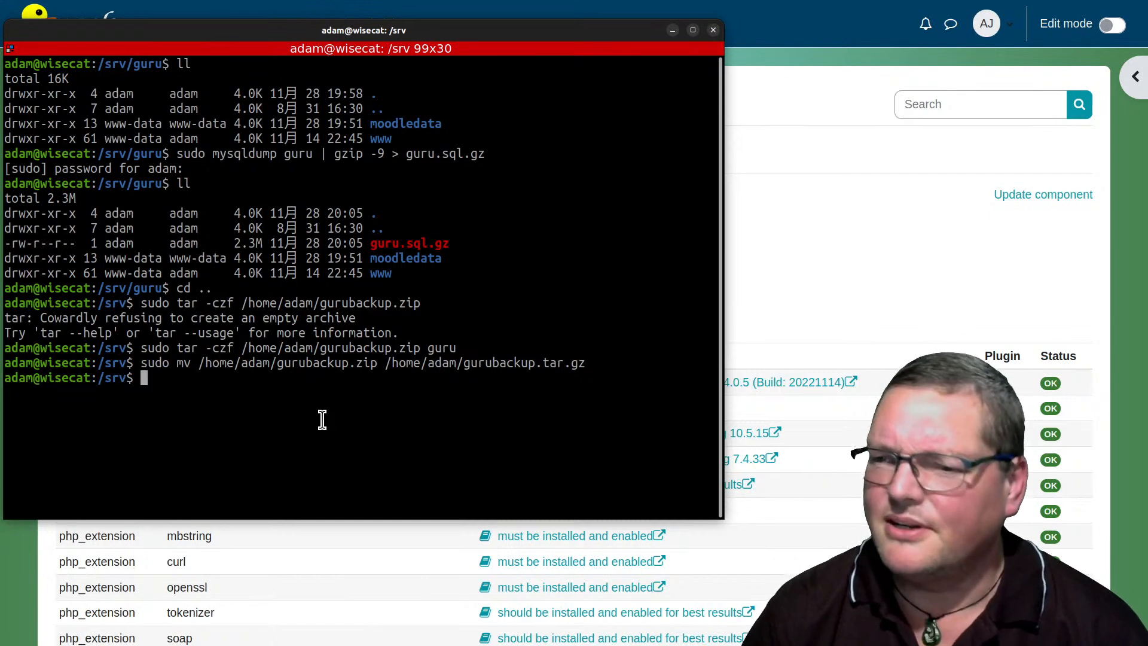
type("cd guru/")
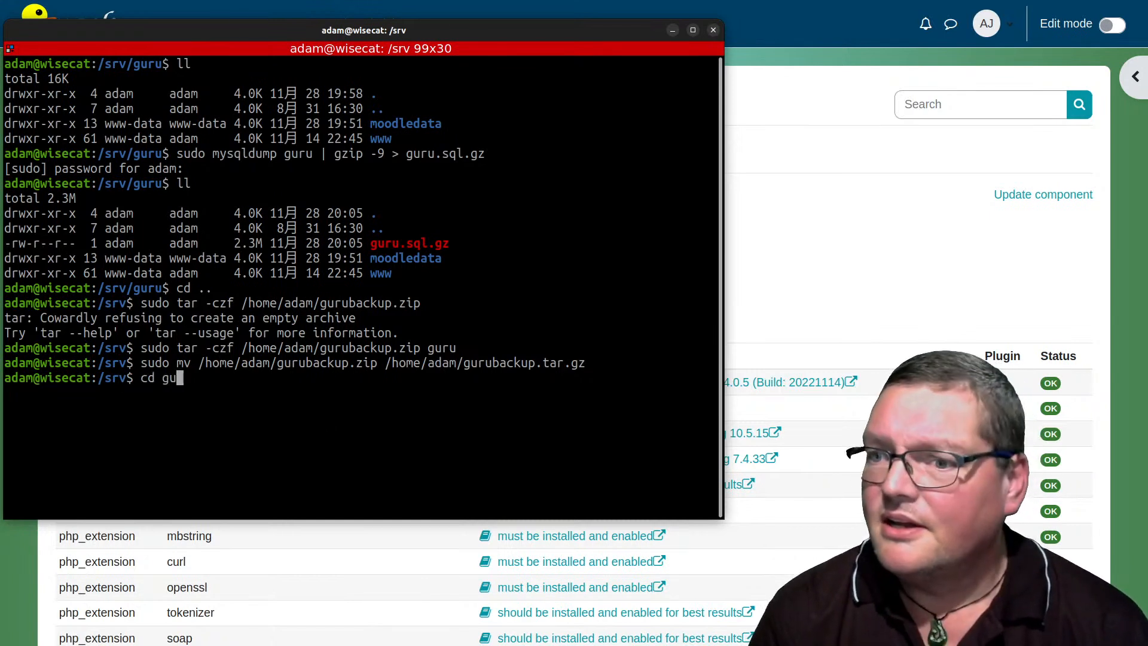
key("Tab")
key("Tab")
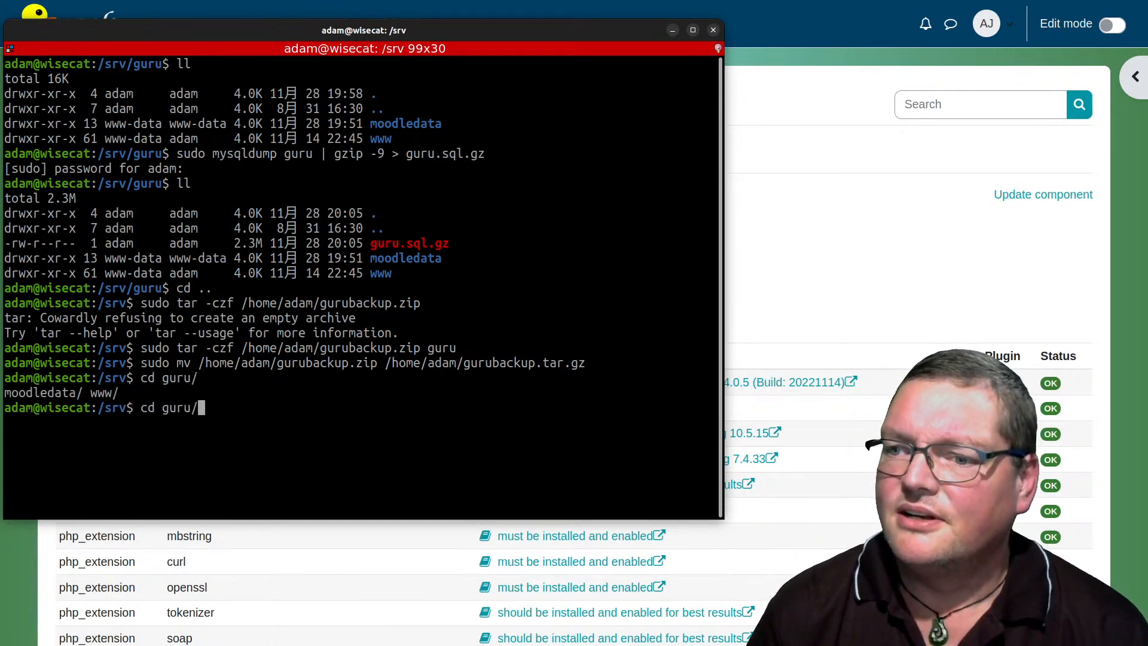
type("w")
key("Tab")
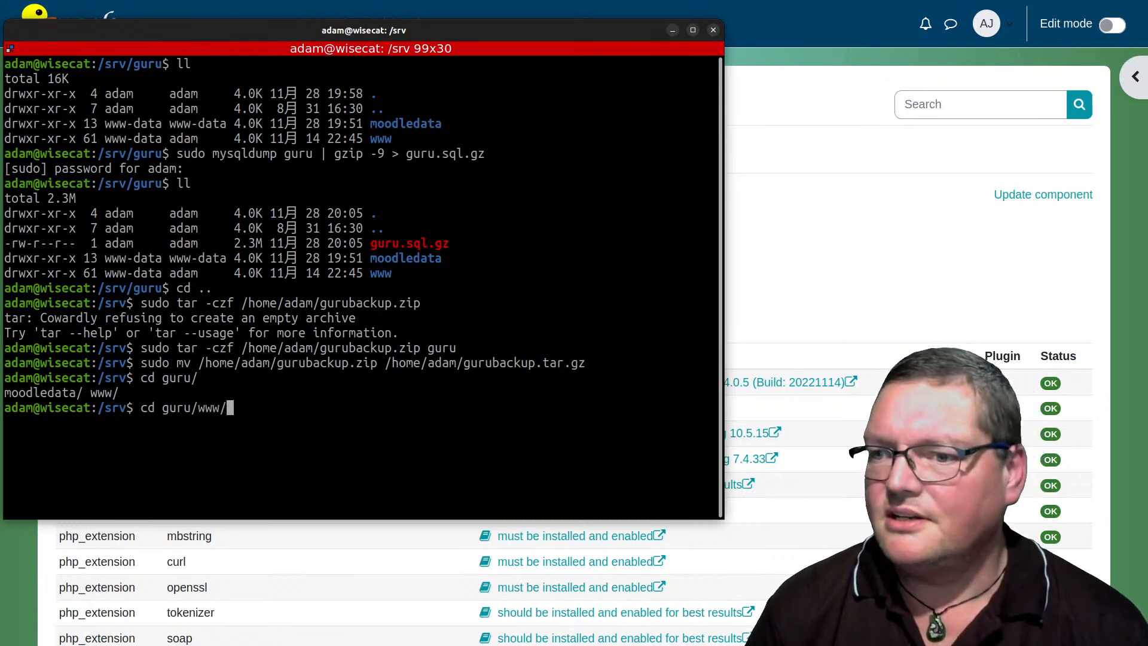
key("Return")
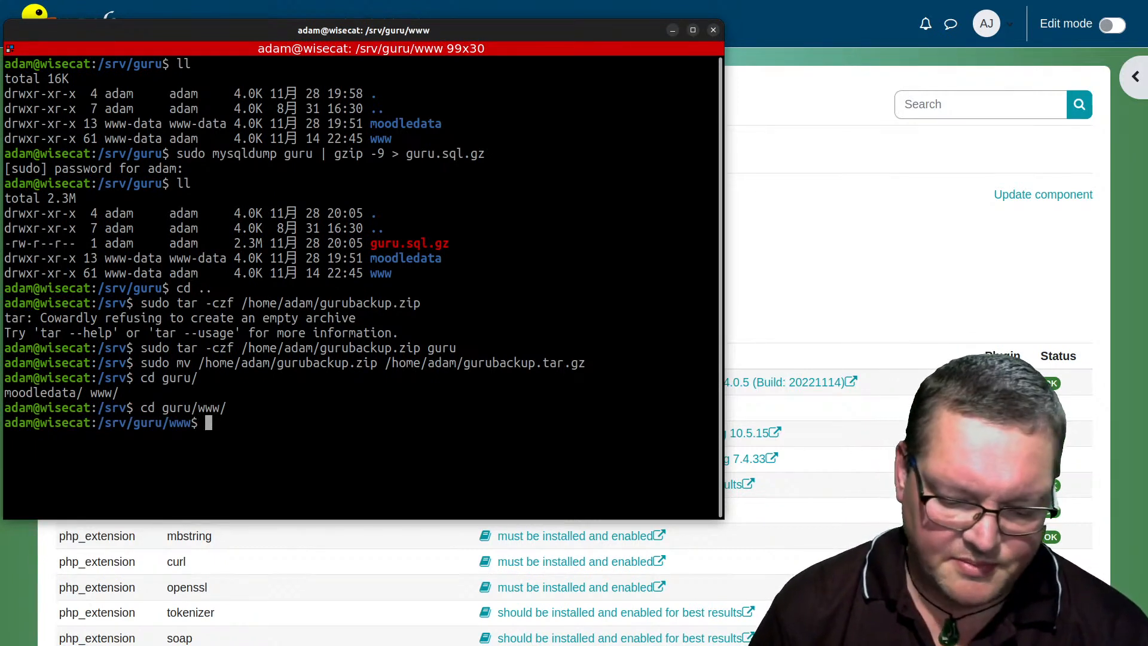
Enable Moodle's maintenance mode by running sudo -u www-data php admin/cli/maintenance.php --enable.
type("sudo ")
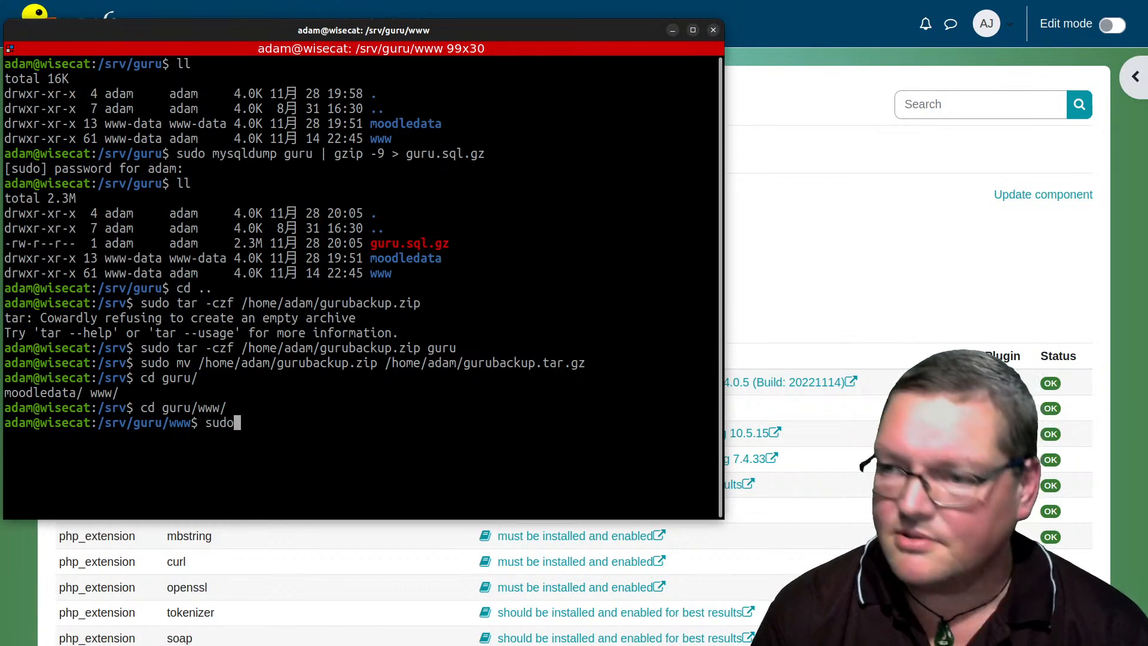
type("-")
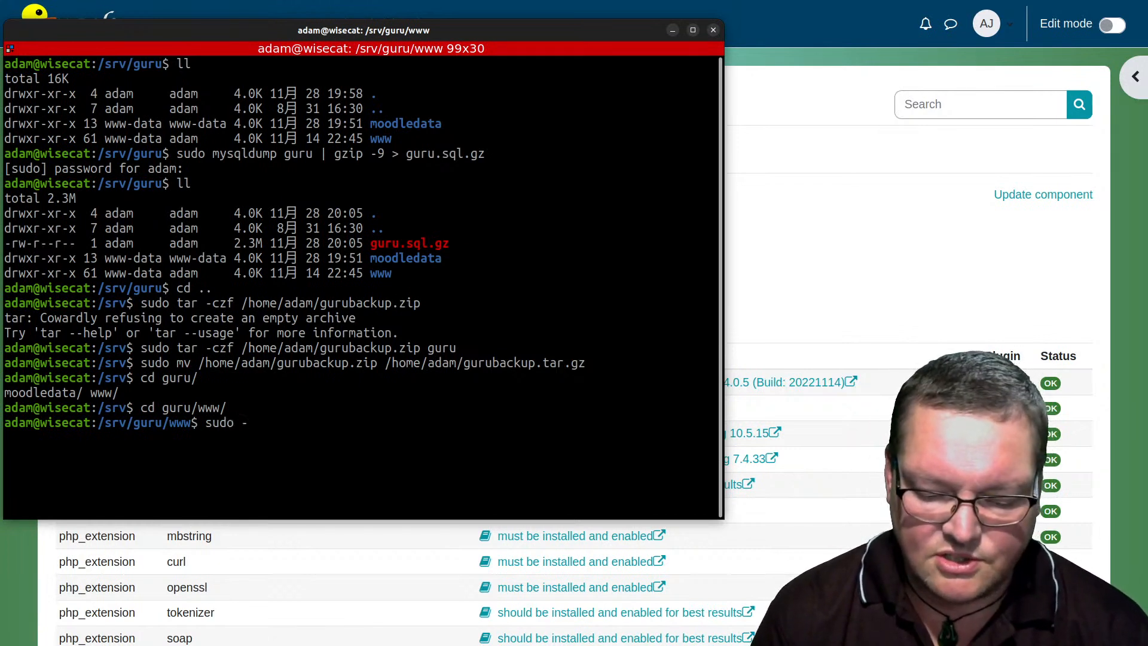
type("u www-data ")
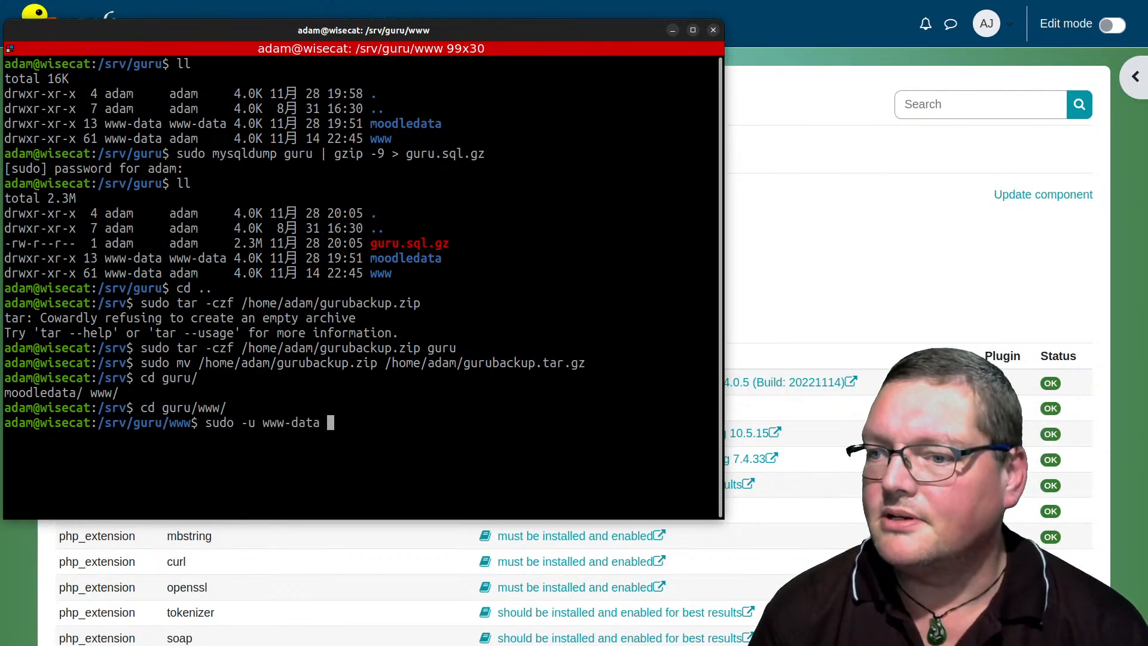
type("php")
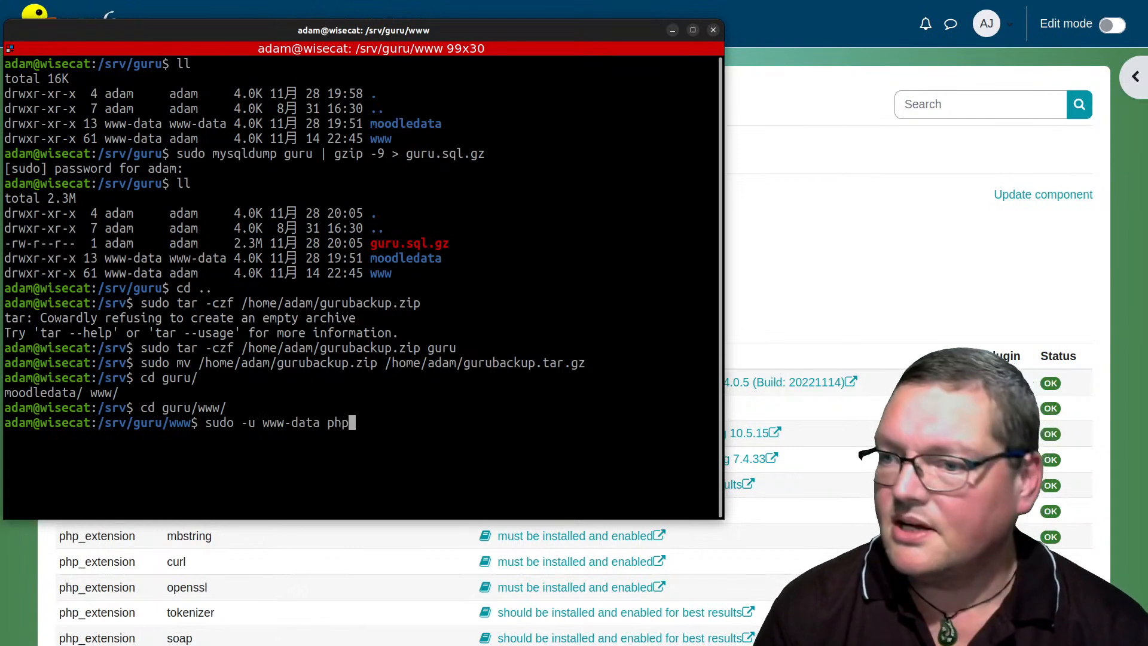
type(" adm")
key("Tab")
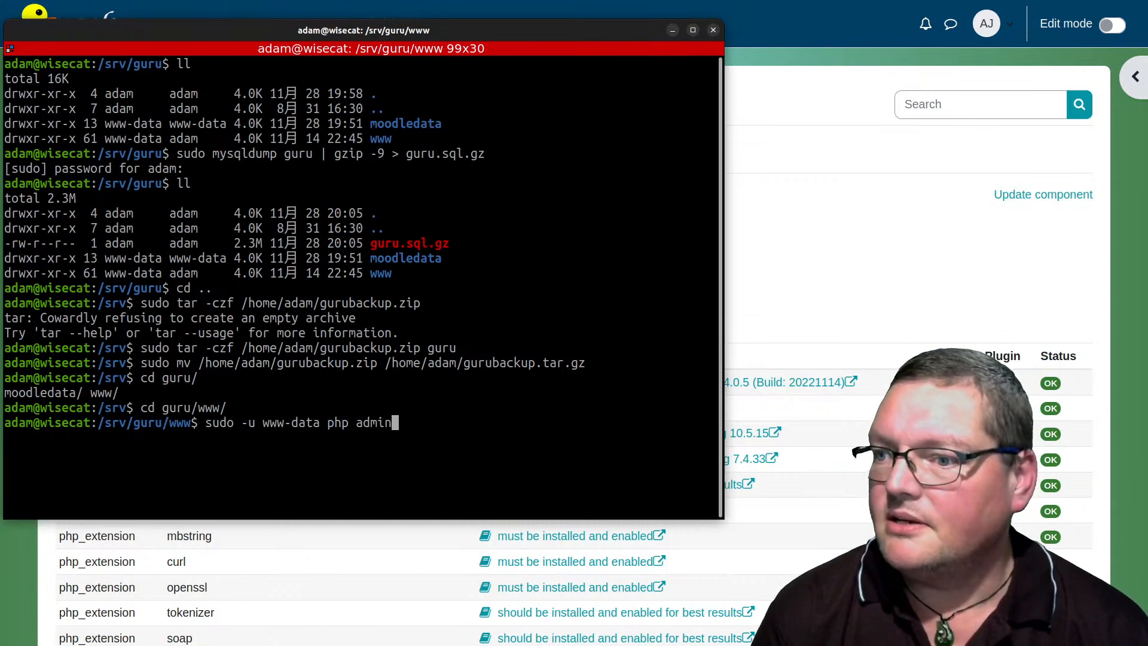
type("main")
key("BackSpace")
key("BackSpace")
key("BackSpace")
key("BackSpace")
type("cl")
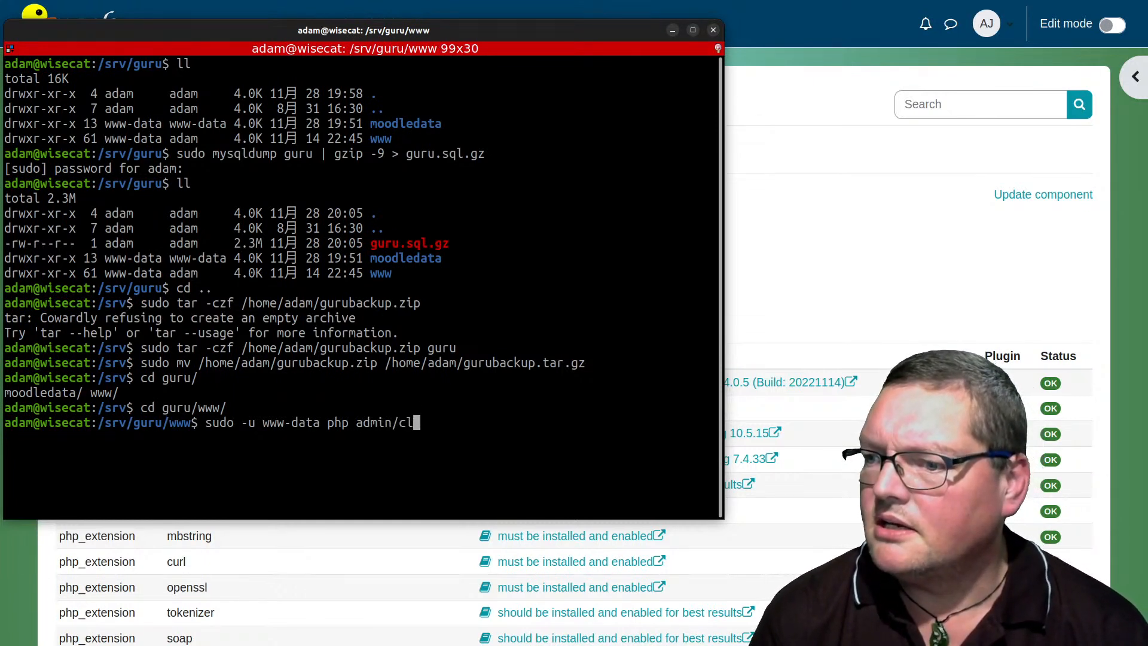
key("Tab")
type("mai")
key("Tab")
type("--enable")
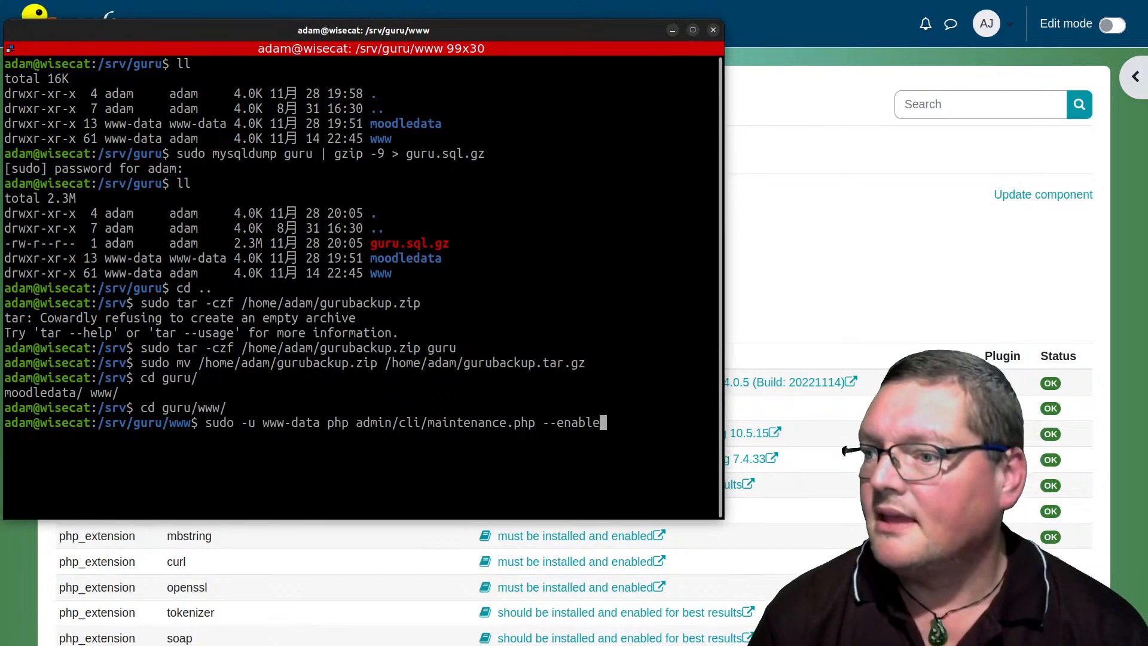
key("Return")
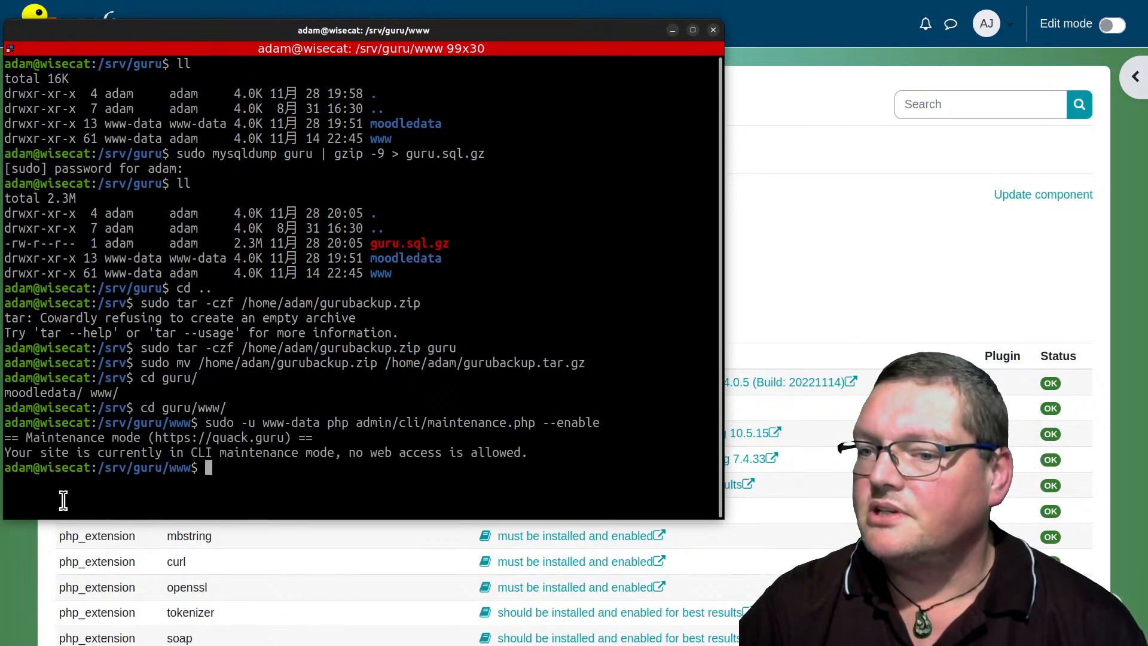
Move the terminal out of view and open Site administration on the Quack Guru site to check web access.
left_click(841, 277)
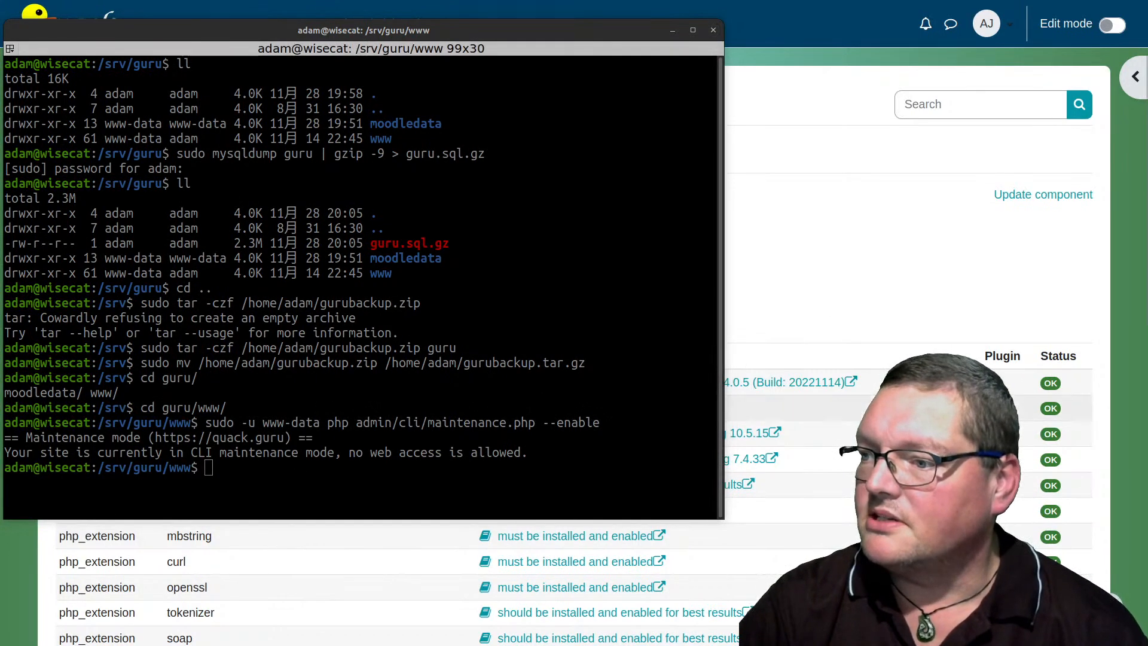
left_click(613, 19)
left_click_drag(610, 26, 600, 645)
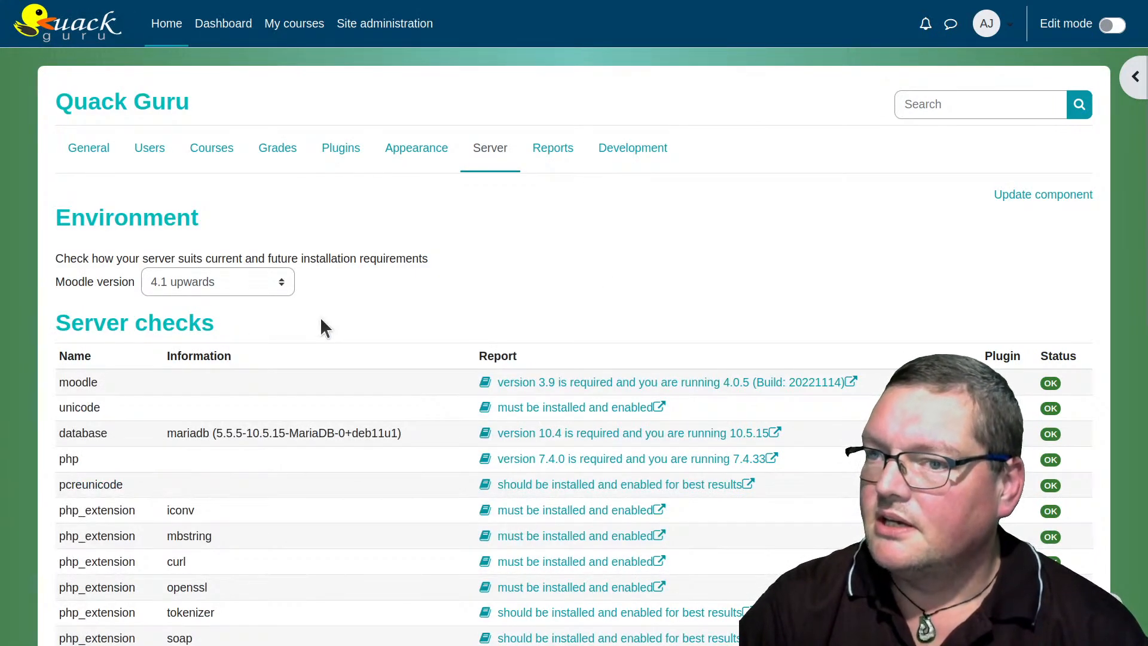
left_click(358, 25)
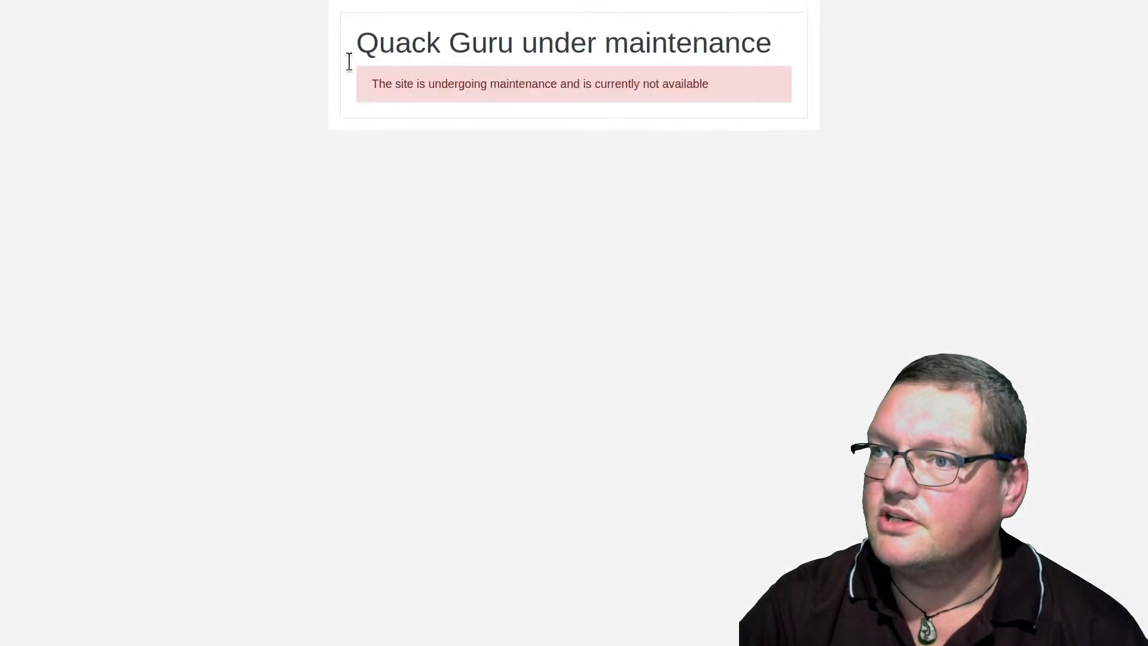
Bring the terminal back over the browser and examine the guru.sql.gz dump entry in the directory listing.
left_click_drag(481, 642, 456, 55)
left_click_drag(383, 262, 483, 257)
left_click(456, 273)
triple_click(443, 267)
left_click(443, 267)
triple_click(443, 267)
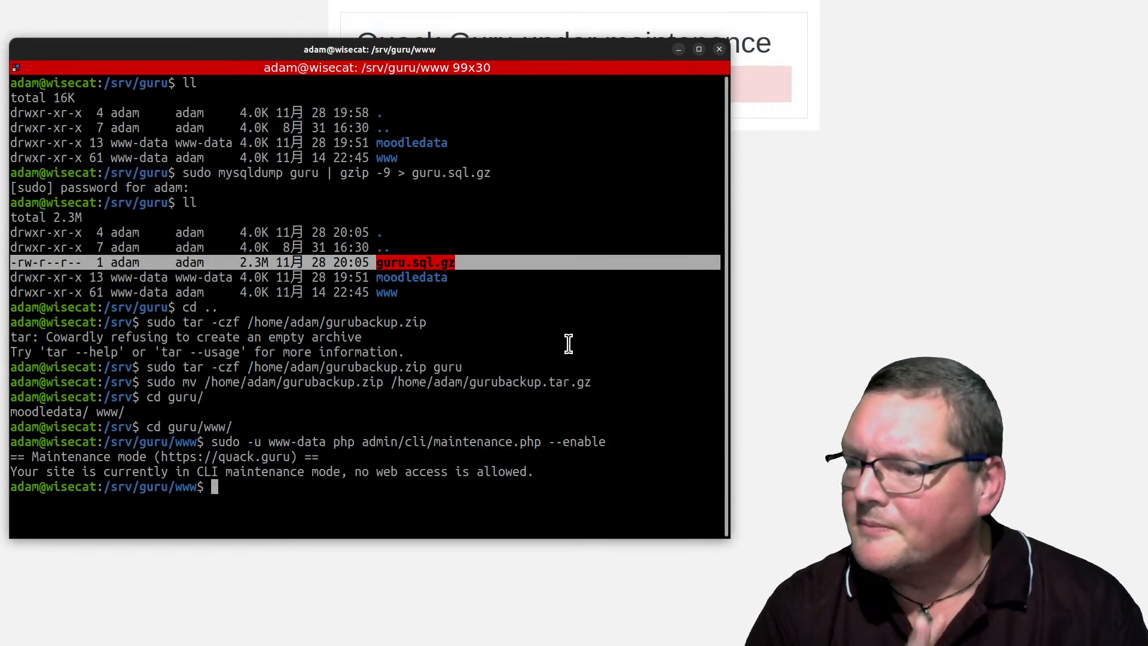
left_click(479, 403)
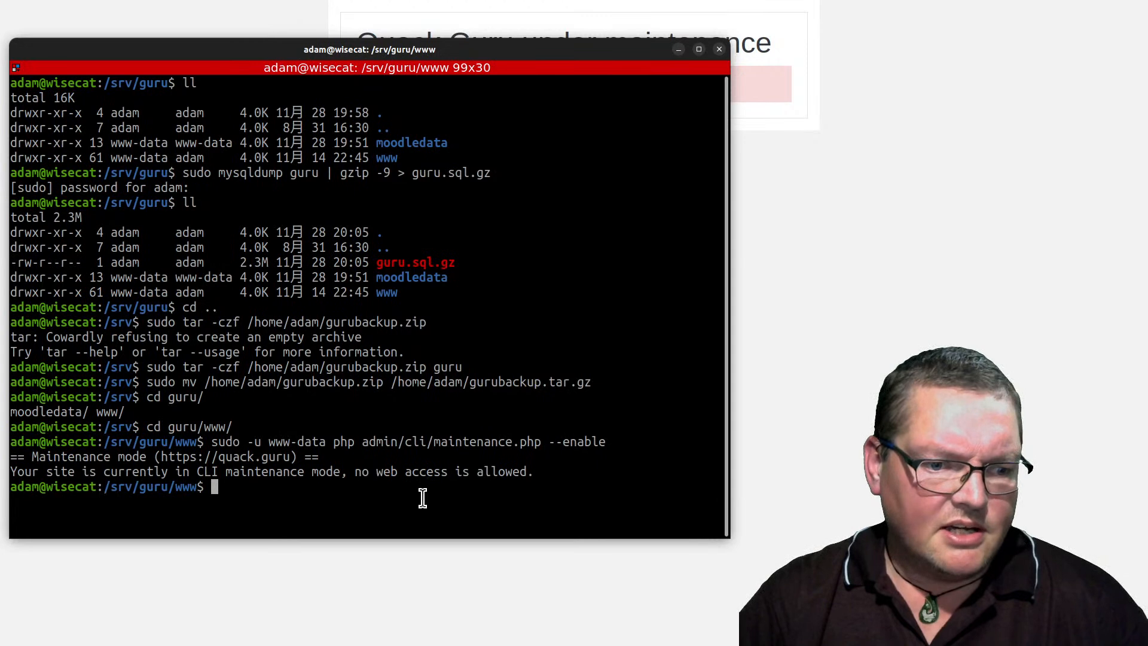
double_click(401, 266)
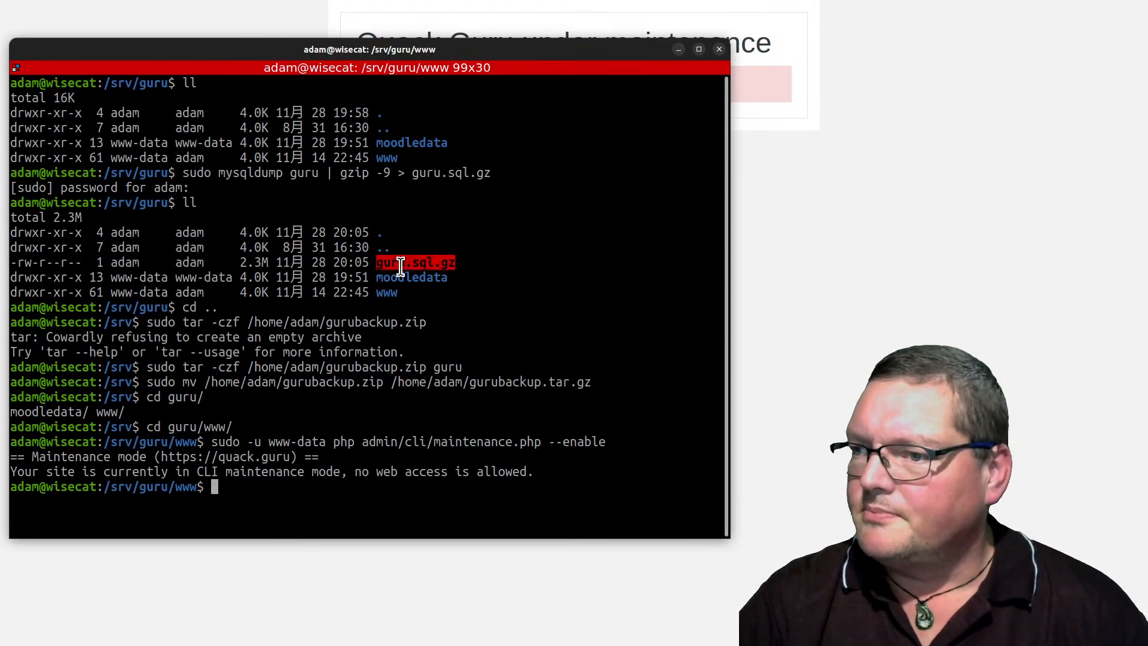
left_click(400, 266)
triple_click(400, 267)
left_click(417, 308)
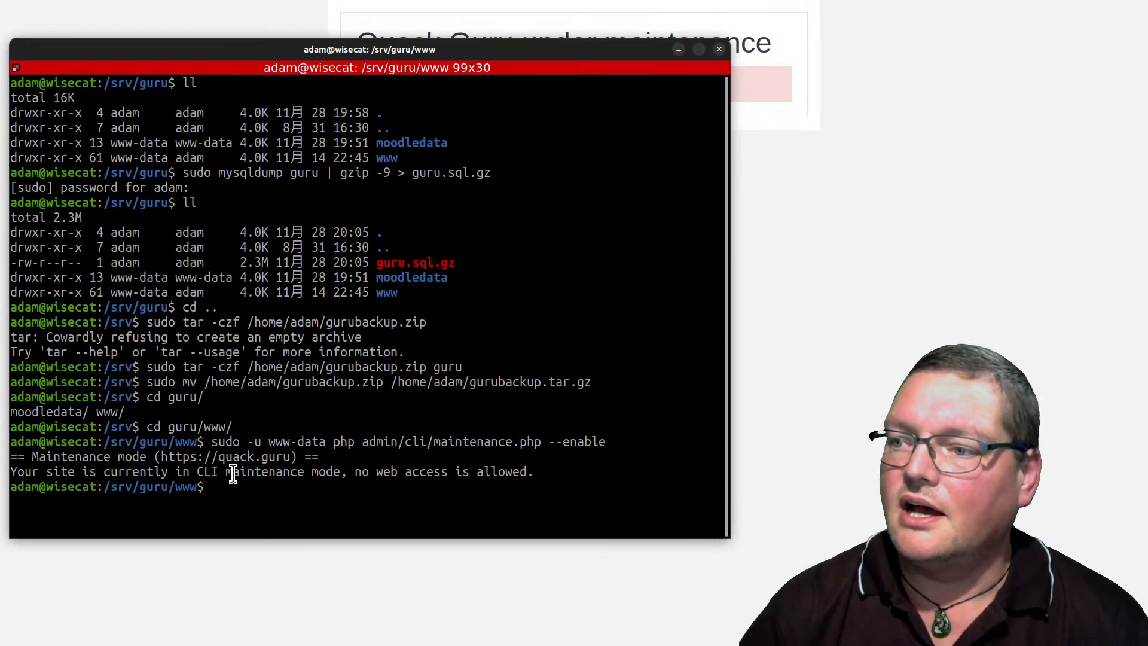
Run git status in the guru/www directory to check the state of the Moodle code.
left_click_drag(217, 442, 417, 455)
left_click(417, 452)
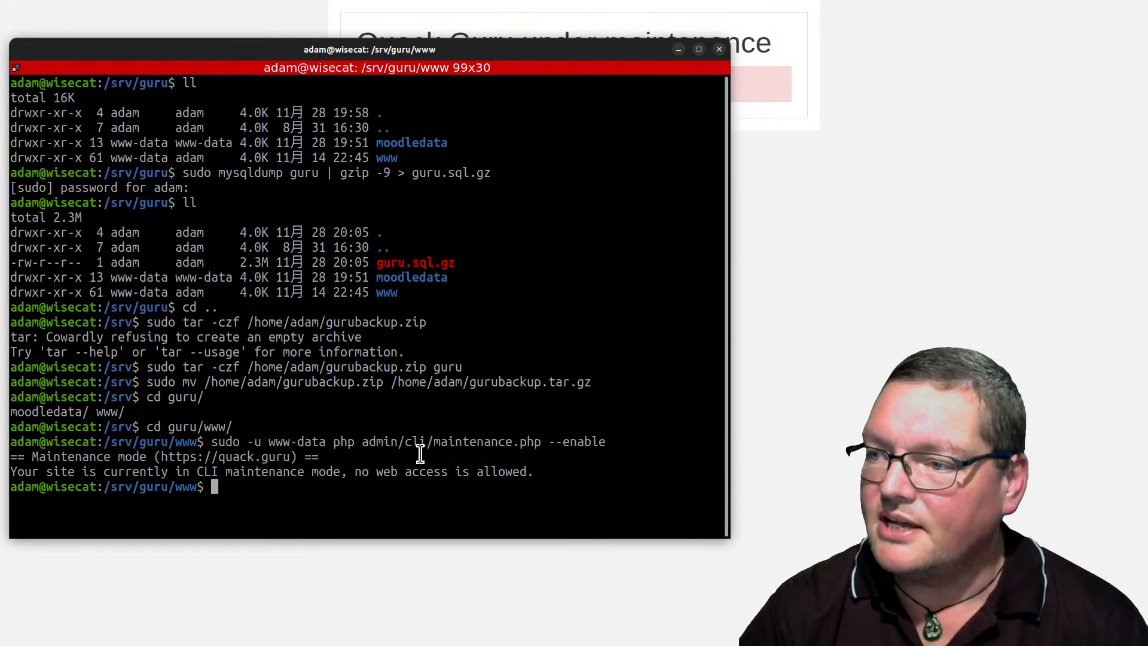
type("git status")
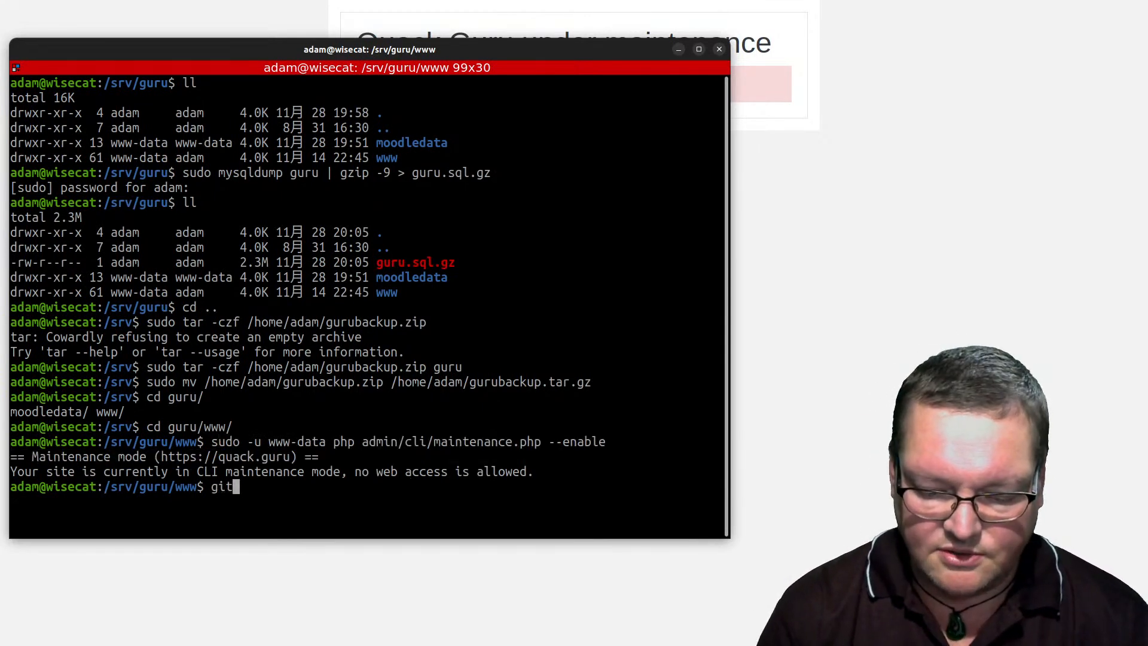
key("Return")
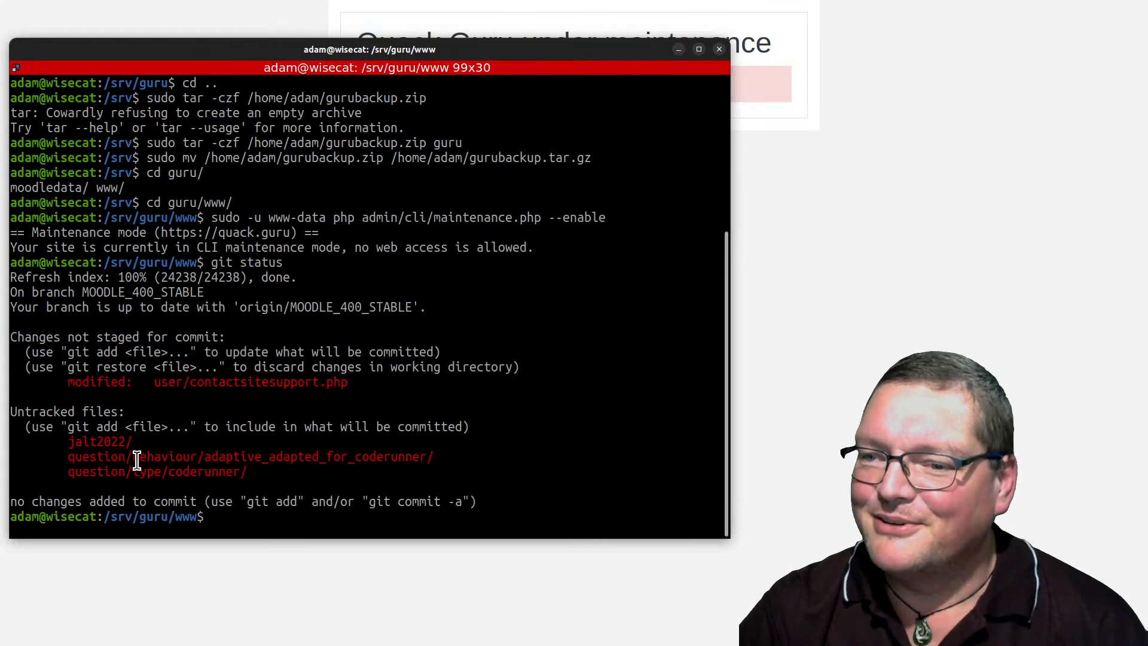
Examine the jalt2022/ entry and the modified user/contactsitesupport.php file in the git status output.
double_click(100, 446)
left_click(216, 431)
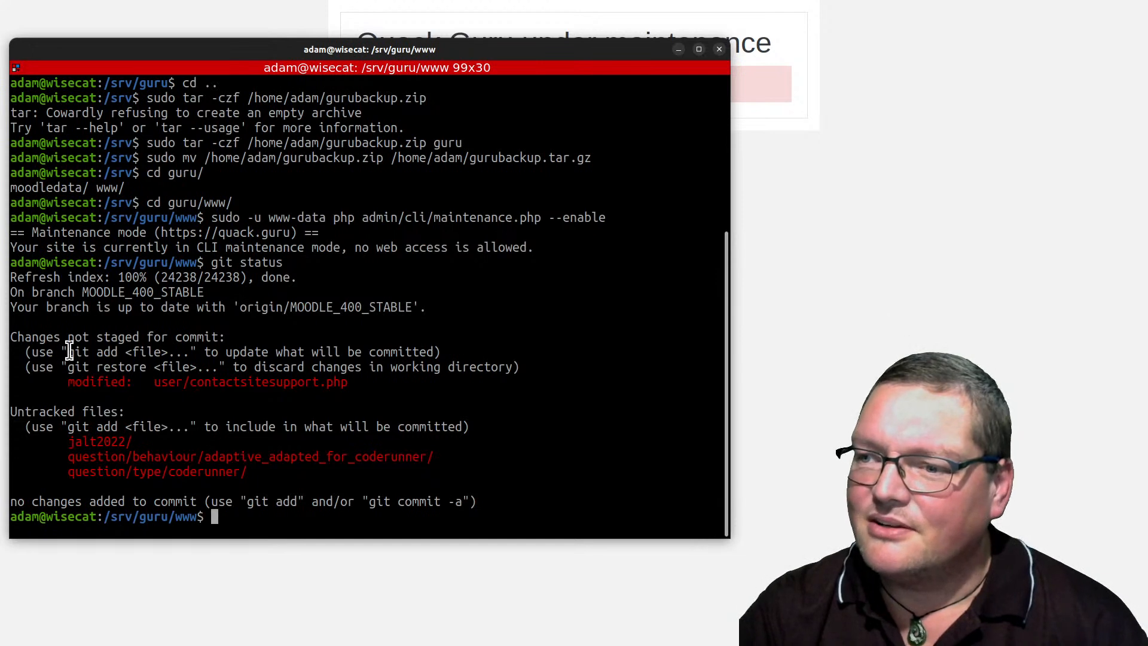
left_click_drag(171, 383, 361, 376)
left_click(361, 377)
double_click(361, 377)
double_click(306, 377)
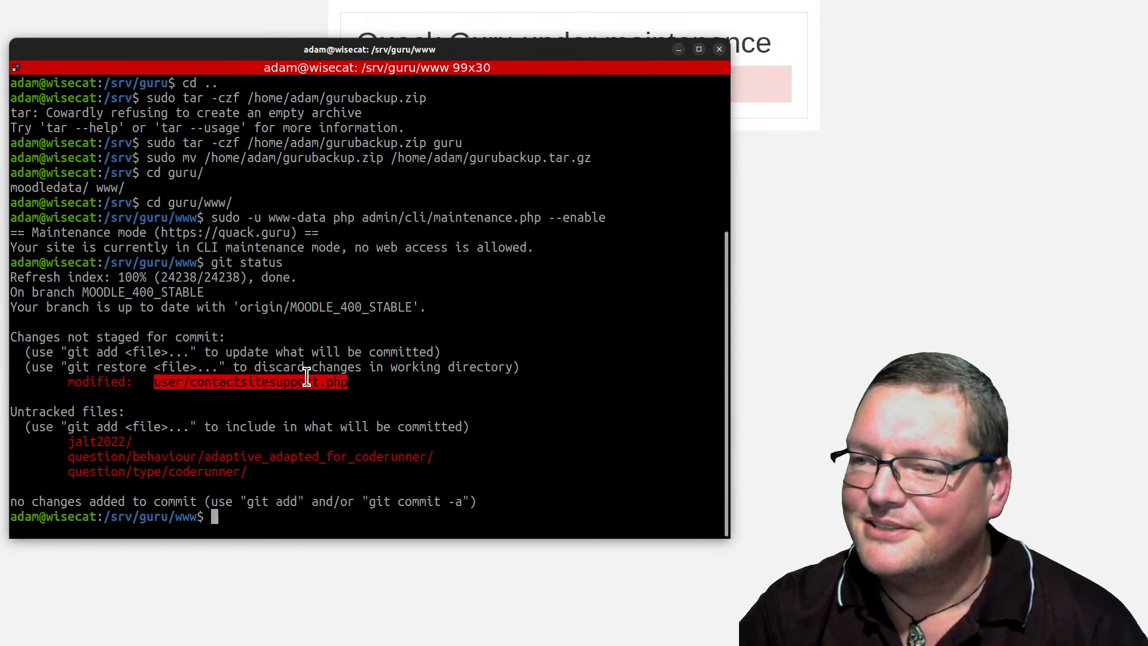
left_click(365, 378)
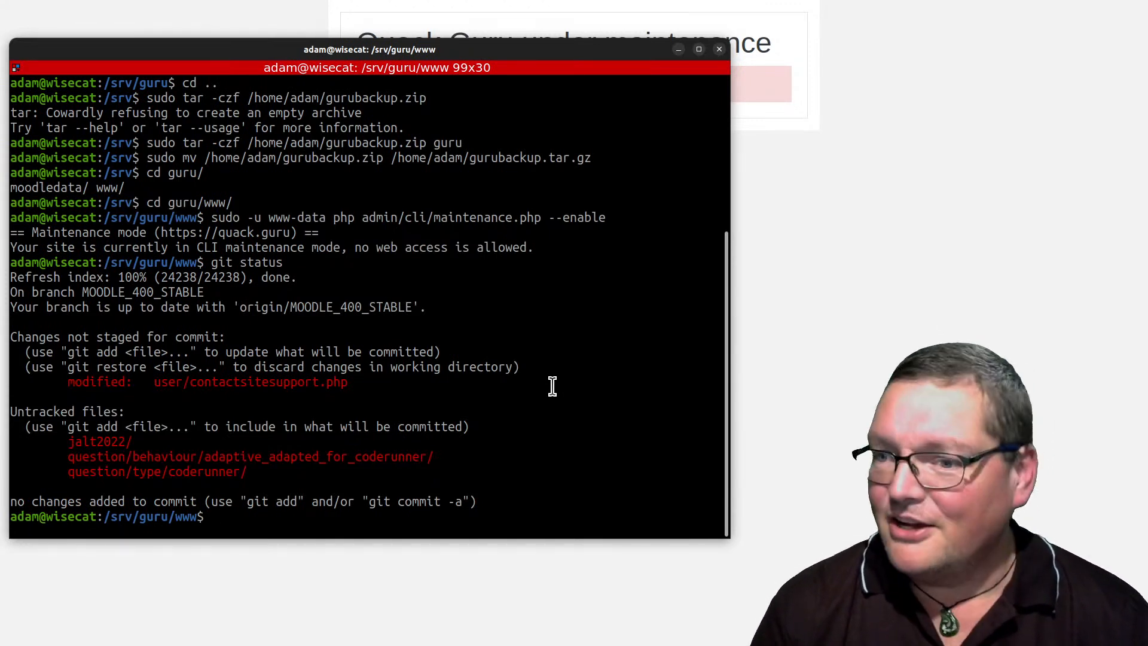
type("git")
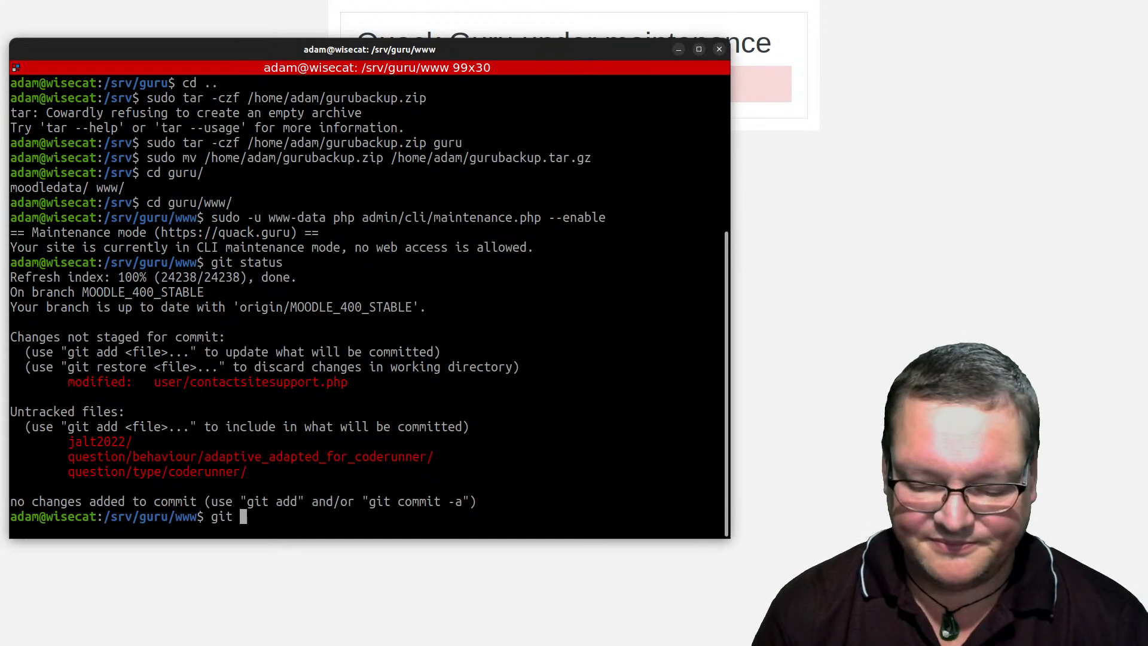
key("BackSpace")
key("BackSpace")
key("BackSpace")
key("BackSpace")
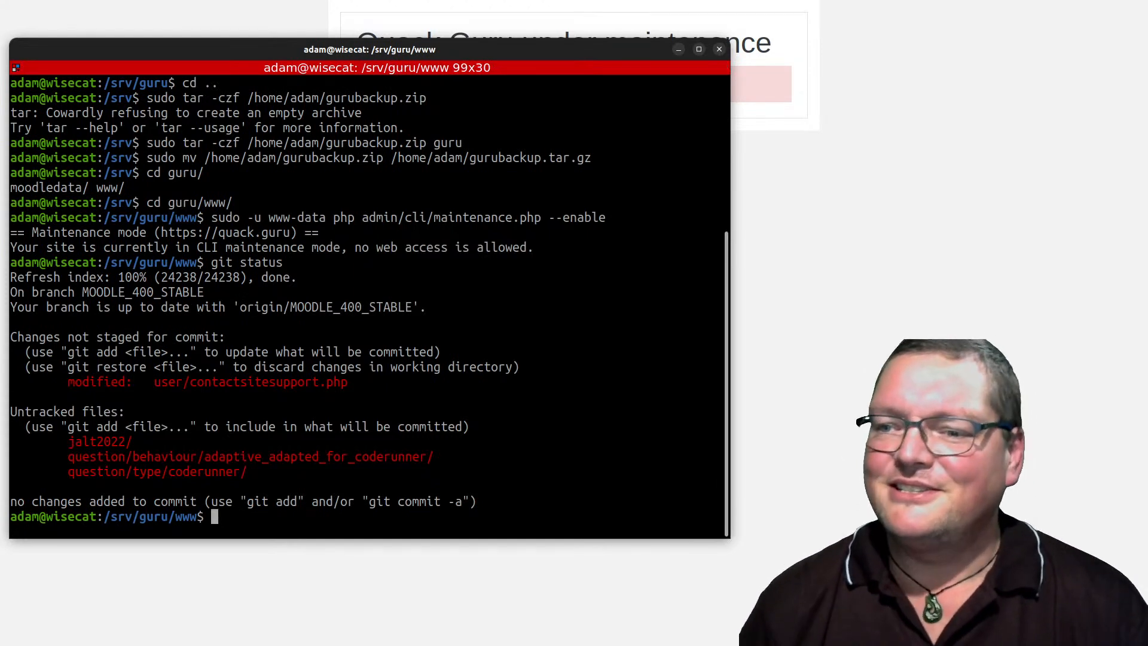
Examine the untracked coderunner question plugin directories and the jalt2022/ directory in the git status output.
triple_click(269, 385)
left_click(268, 385)
left_click_drag(262, 480, 99, 457)
left_click(100, 456)
triple_click(99, 456)
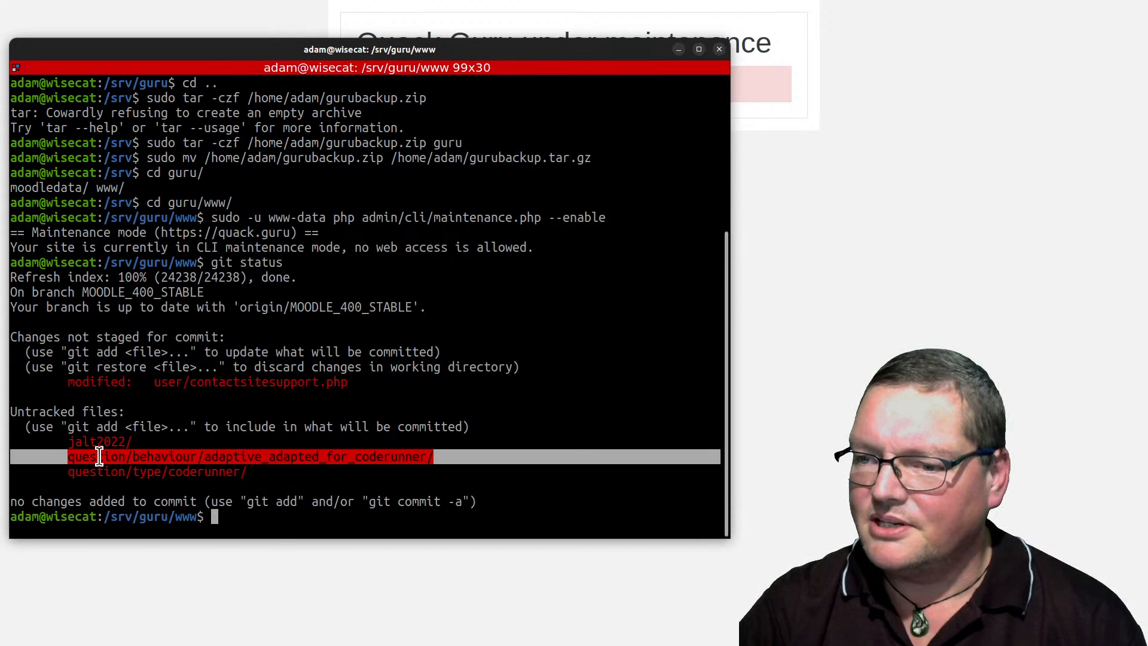
left_click(253, 471)
left_click_drag(253, 471, 68, 456)
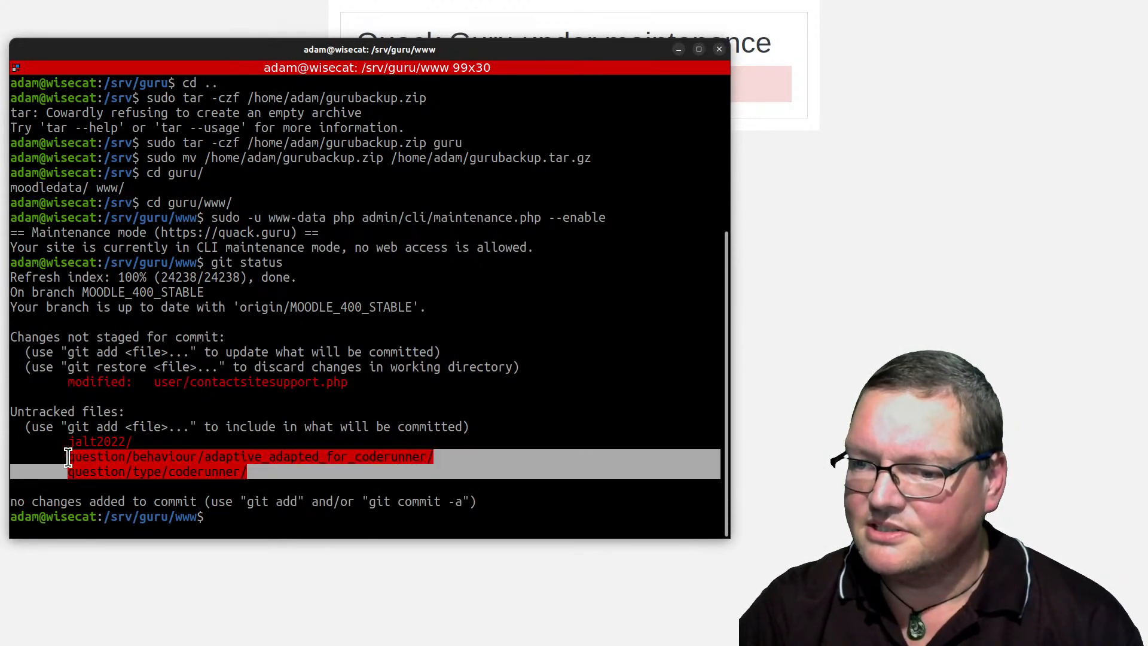
double_click(116, 442)
left_click(210, 441)
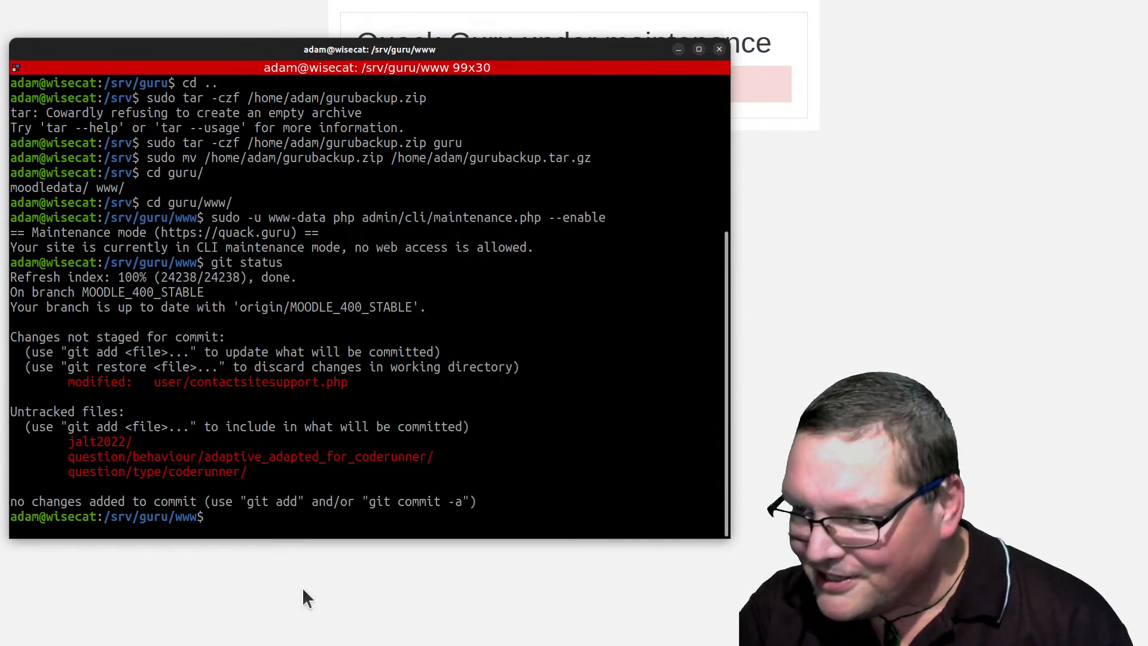
double_click(107, 442)
left_click(158, 448)
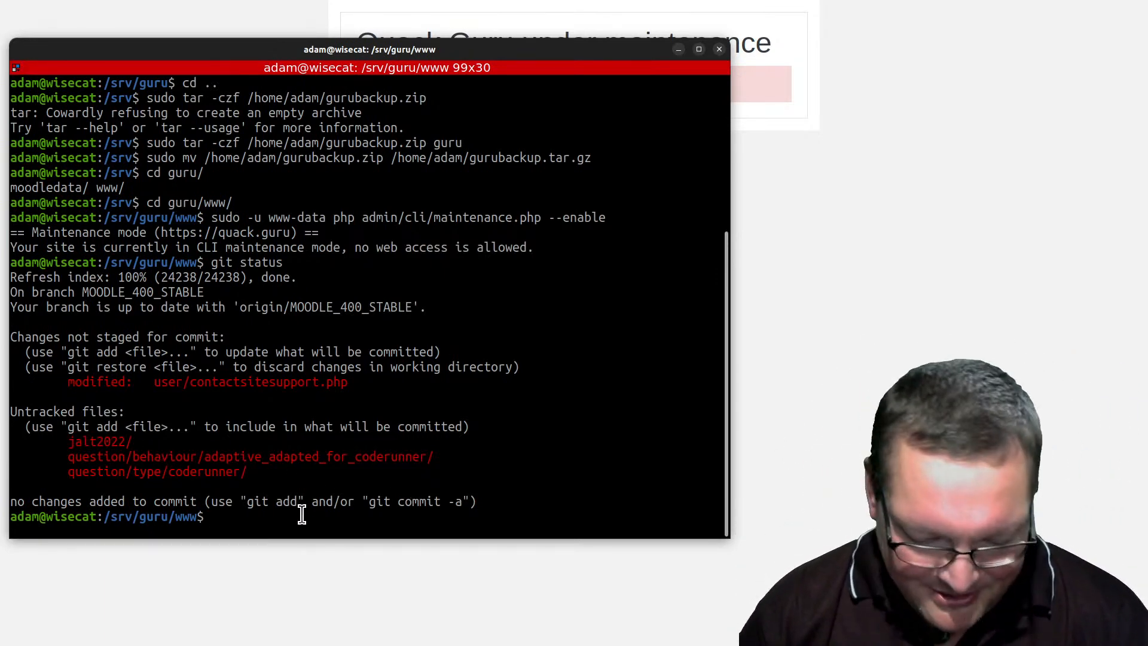
Try to retrieve the remote Moodle code updates with git fetch, without using sudo.
type("git fetch")
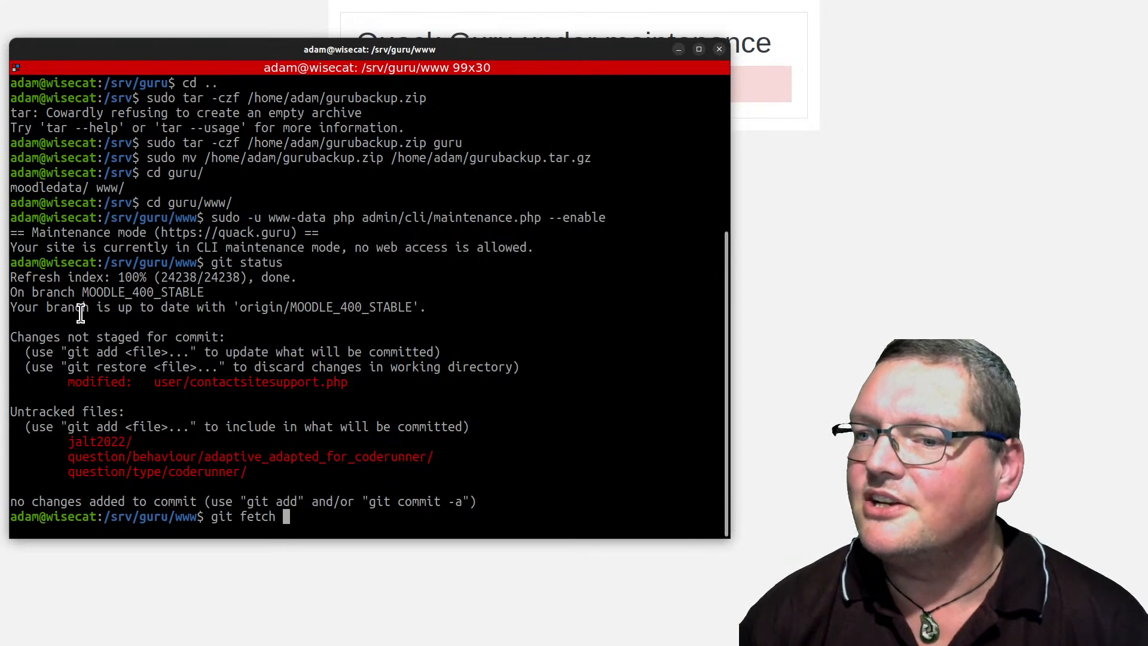
left_click_drag(86, 309, 292, 318)
left_click(291, 317)
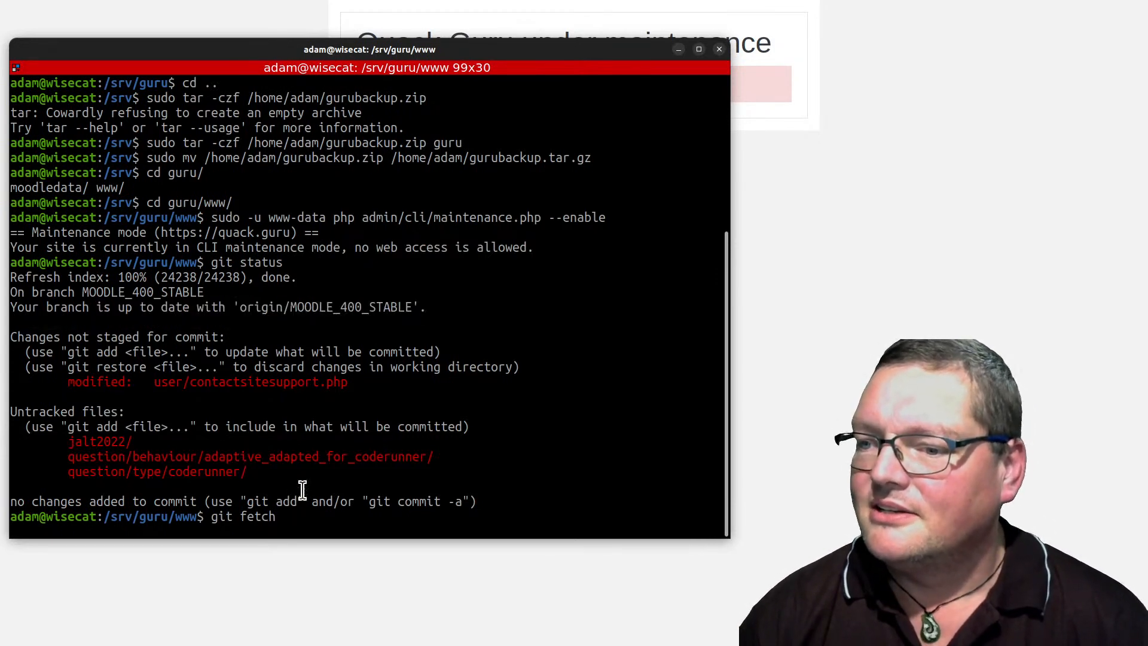
key("Return")
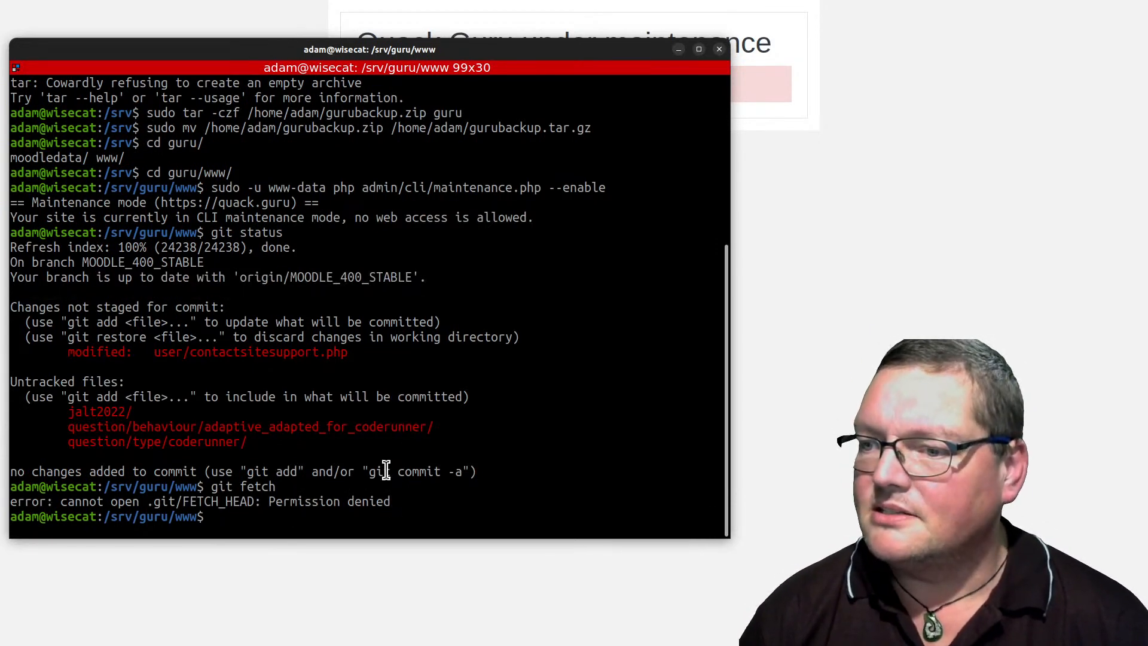
key("Up")
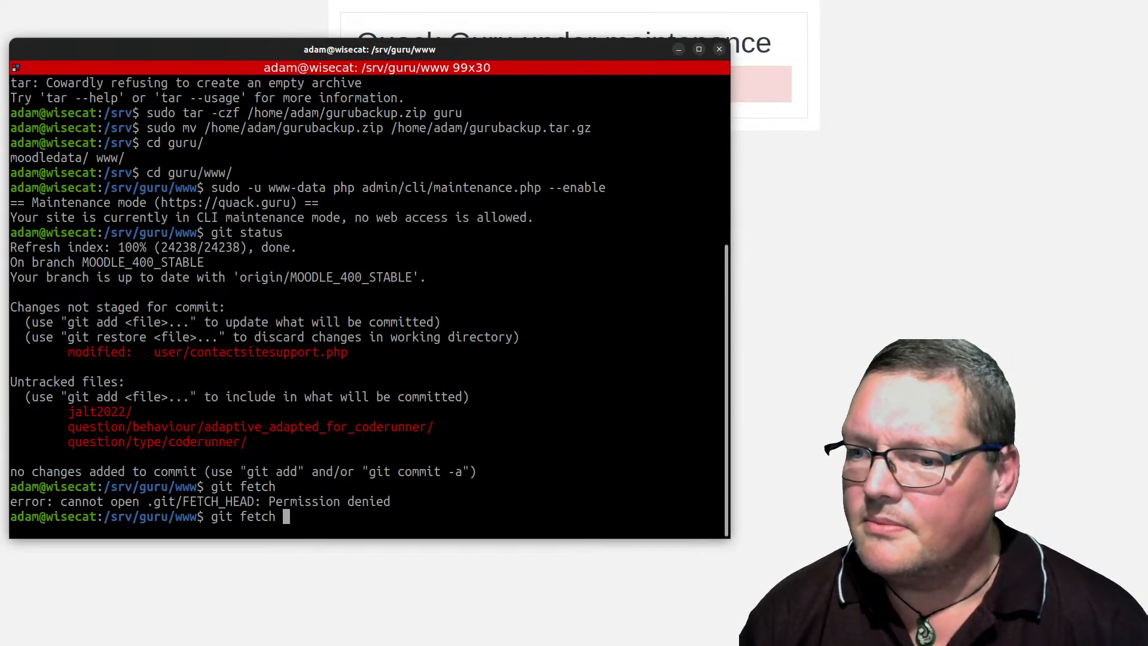
key("Down")
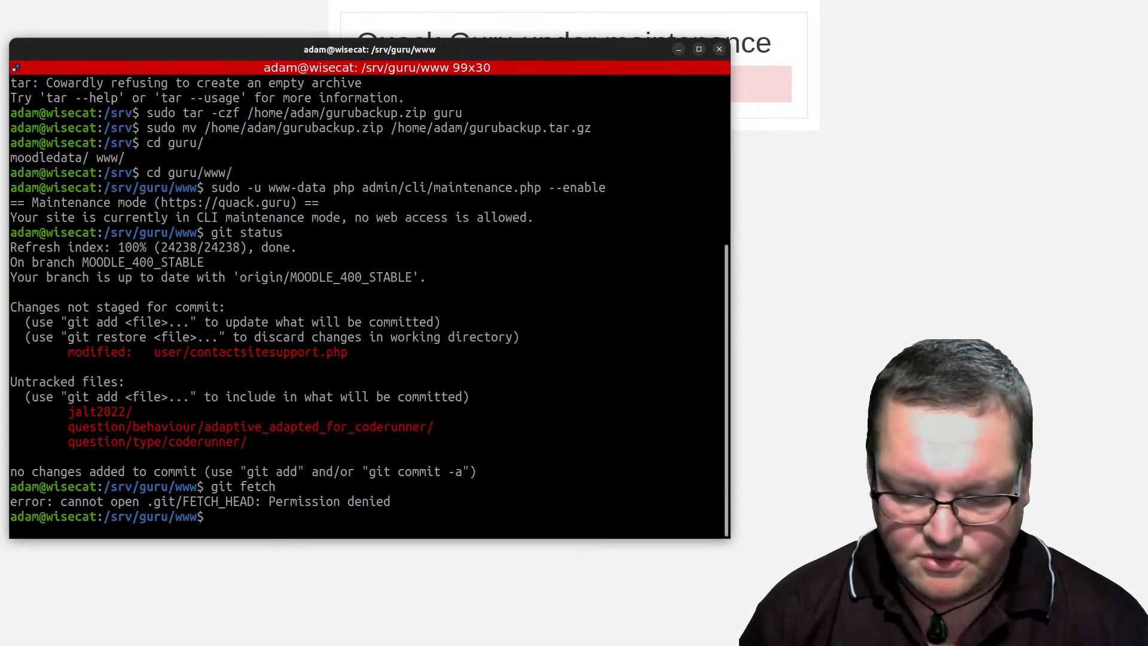
List the guru/www directory with ll and check who owns its files.
type("ll")
key("Return")
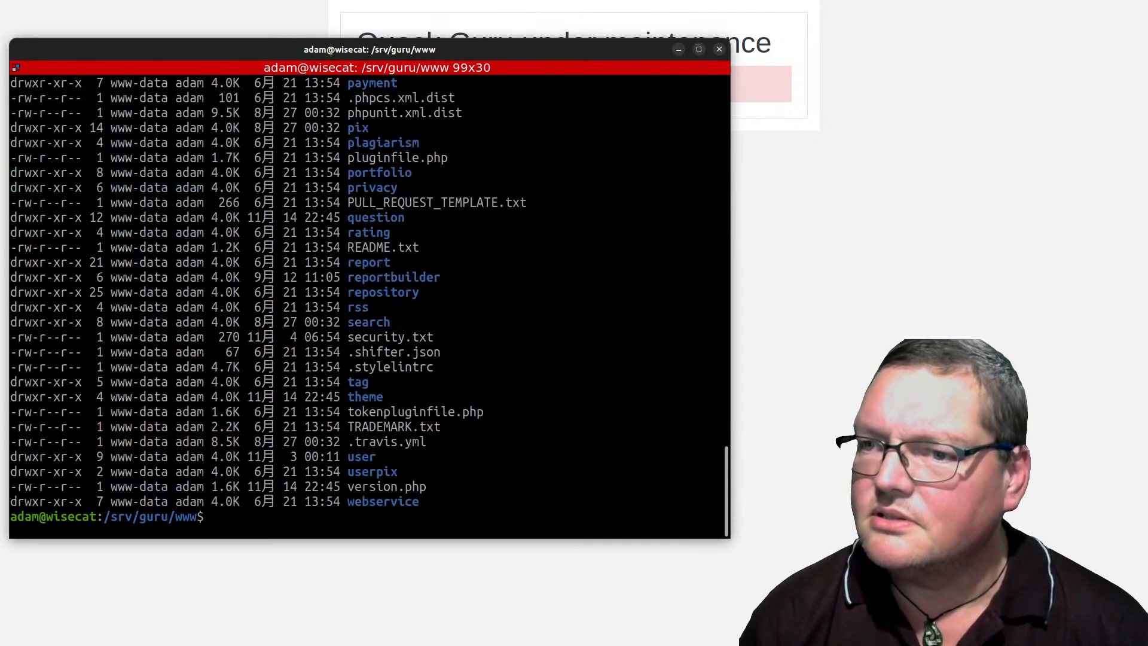
scroll(253, 360, "up", 12)
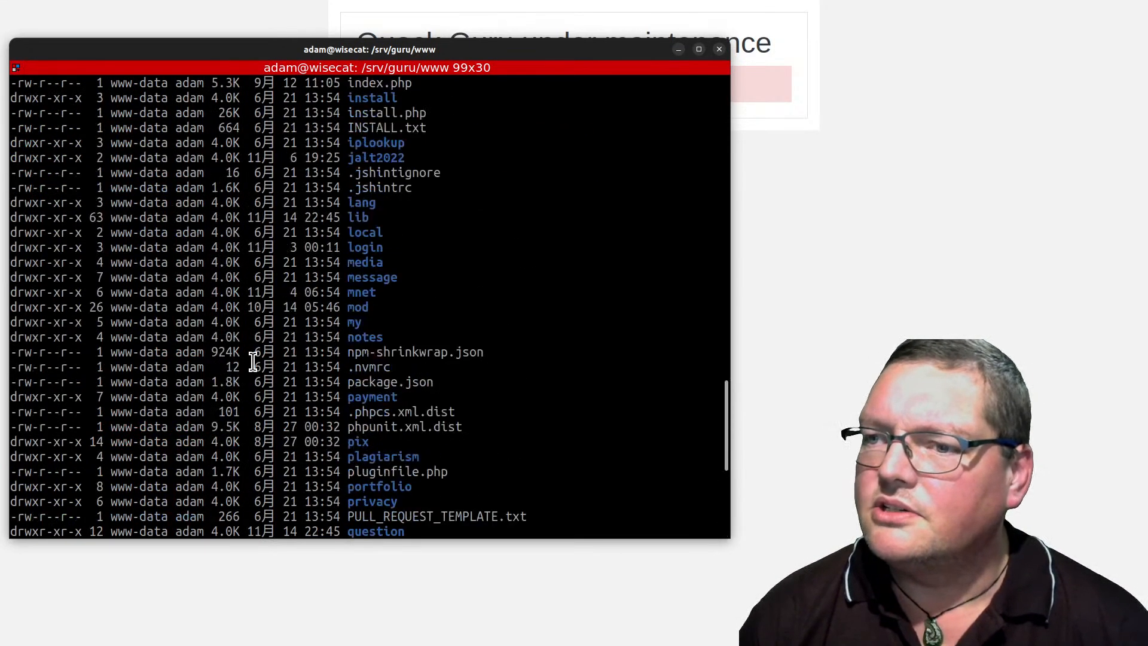
scroll(252, 361, "up", 6)
scroll(253, 361, "down", 18)
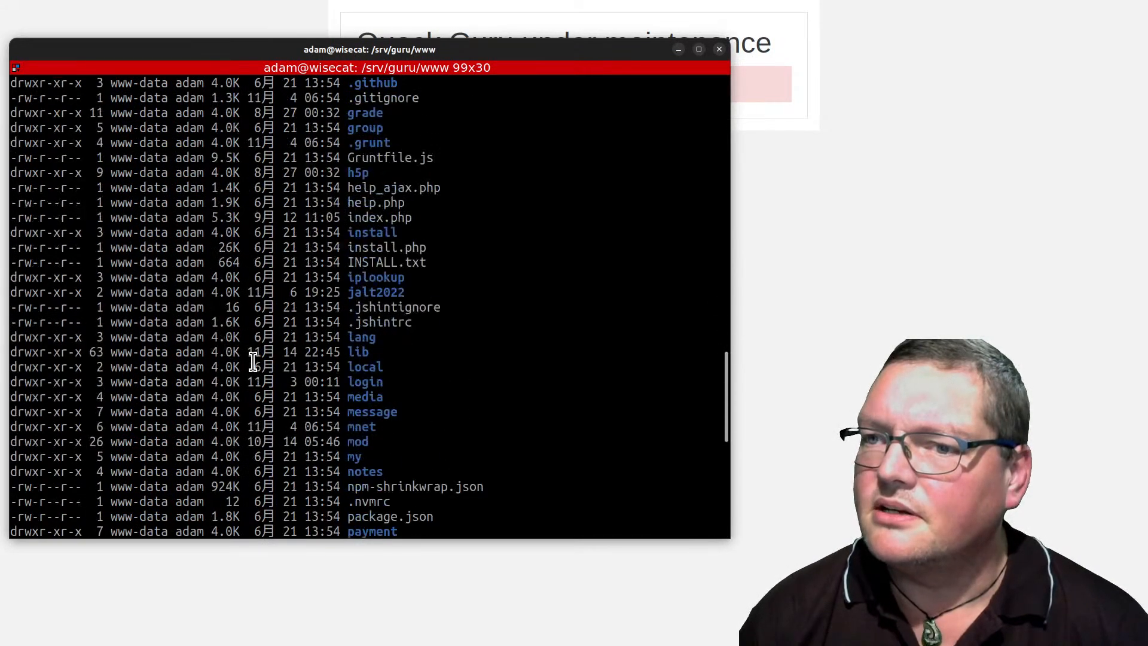
scroll(253, 361, "down", 1)
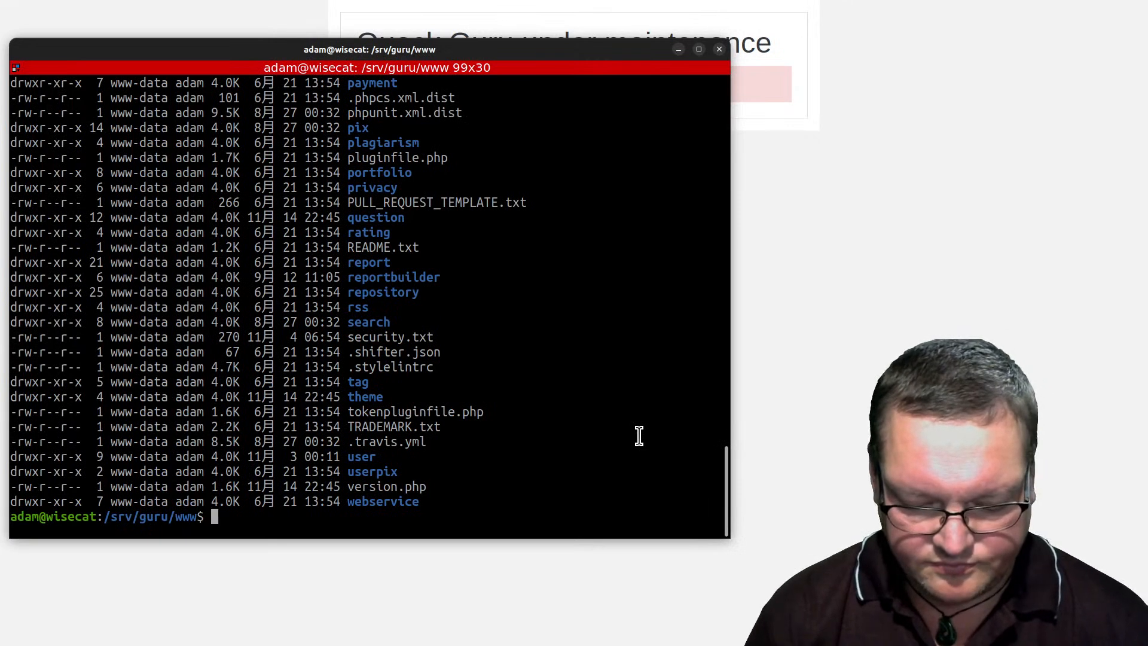
Use sudo chown with -R to make the logged-in user the owner of everything in the current directory.
type("sudo chown ad")
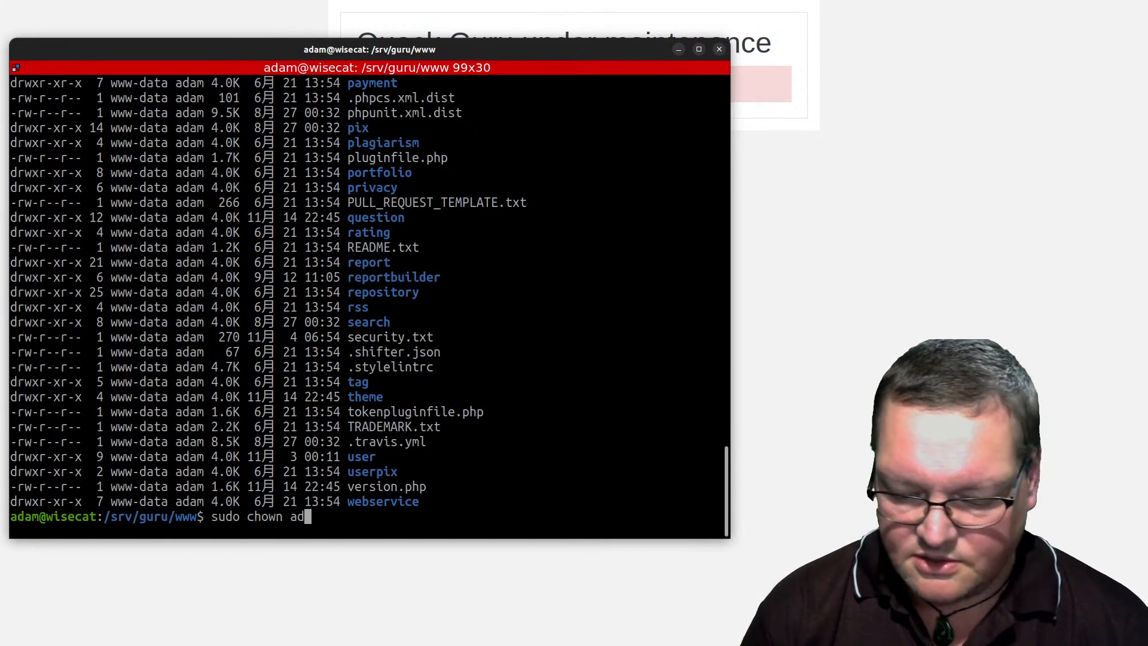
type("am ")
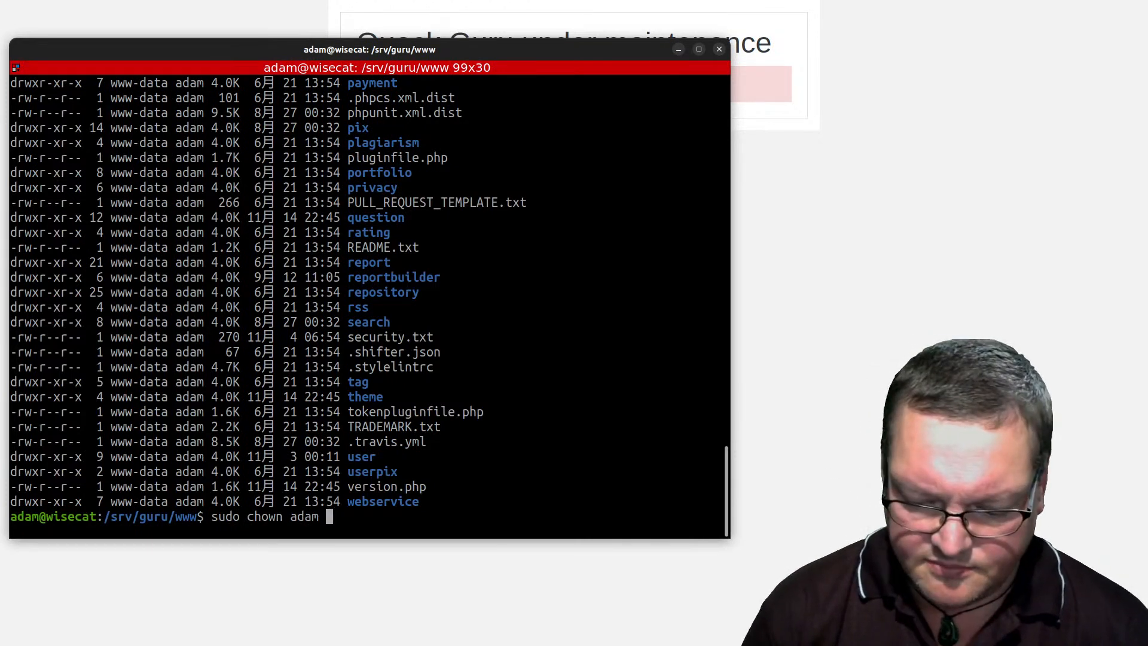
type("-R .")
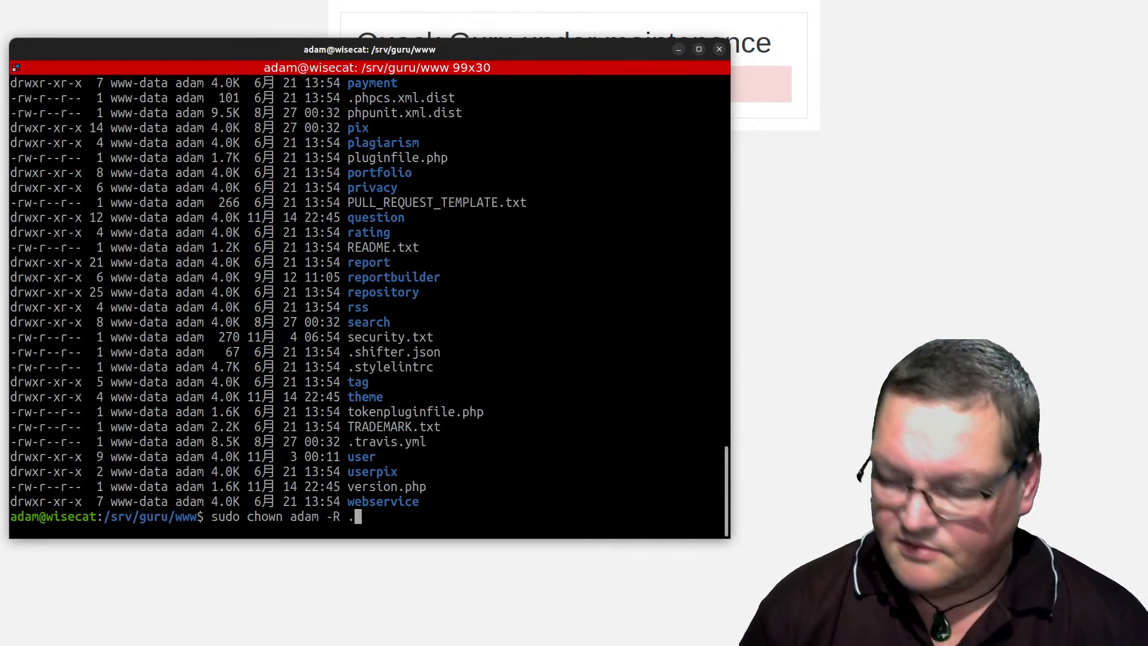
key("Return")
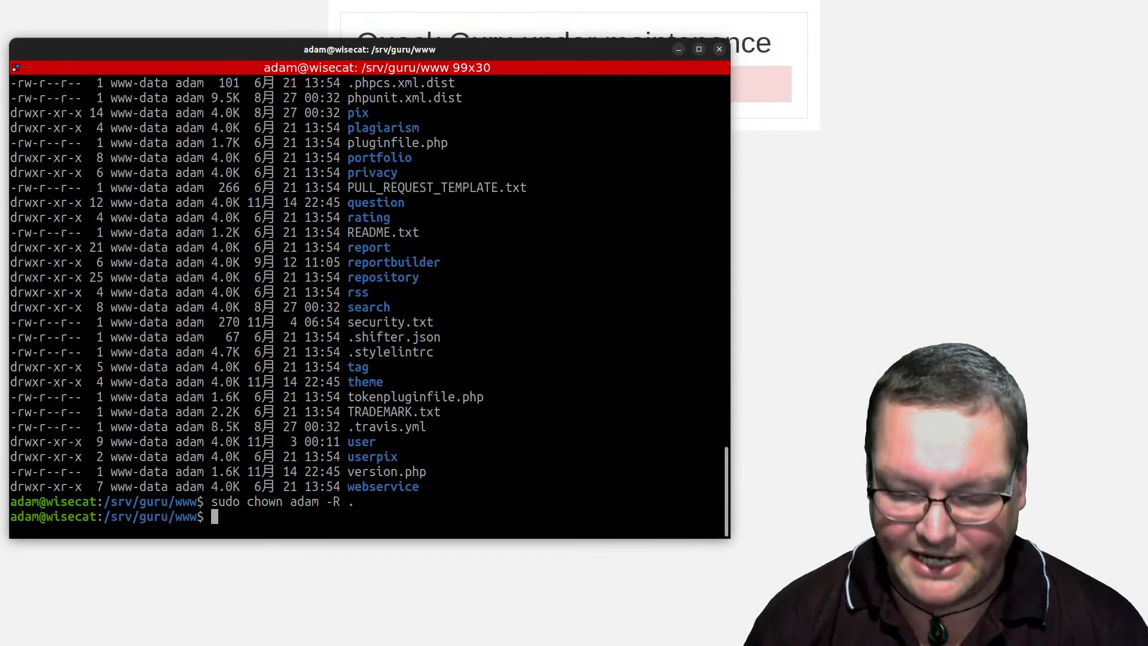
List the directory again with ll and check the owner column and the group and other permissions of the portfolio folder.
type("ll")
key("Return")
left_click_drag(108, 216, 149, 295)
left_click(149, 295)
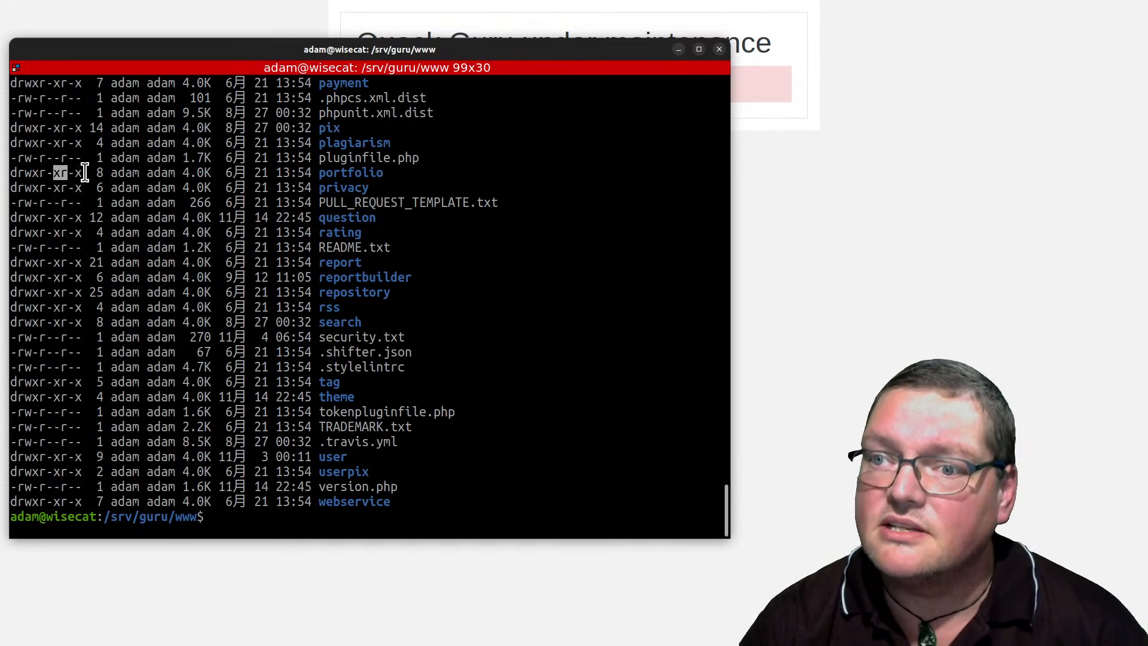
left_click_drag(82, 173, 48, 173)
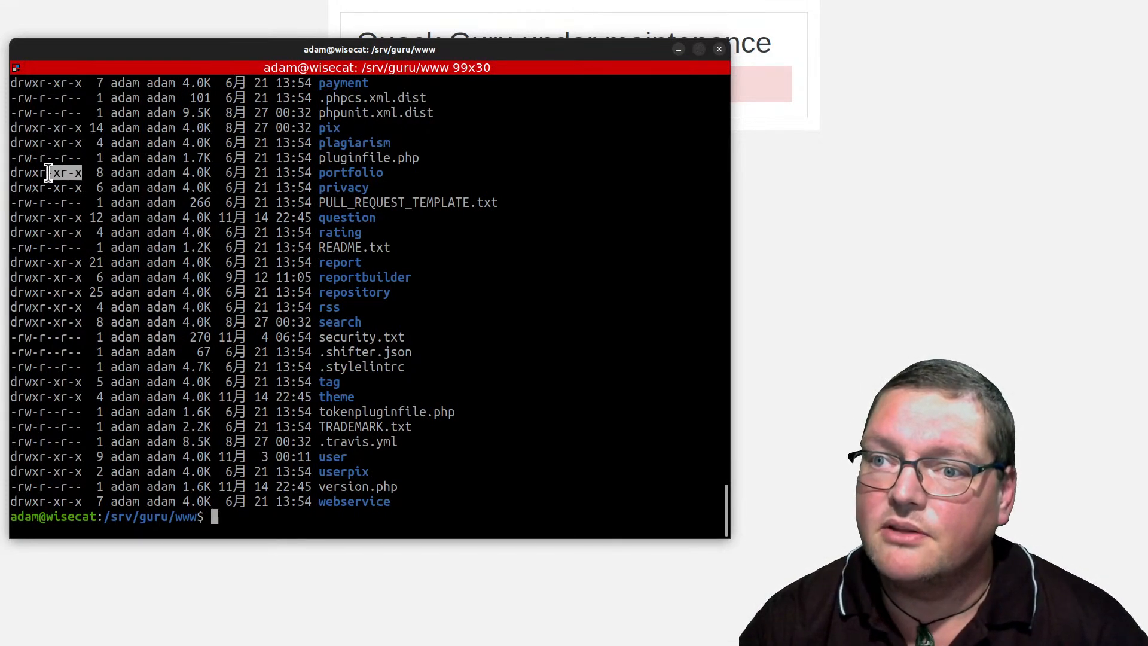
left_click(49, 173)
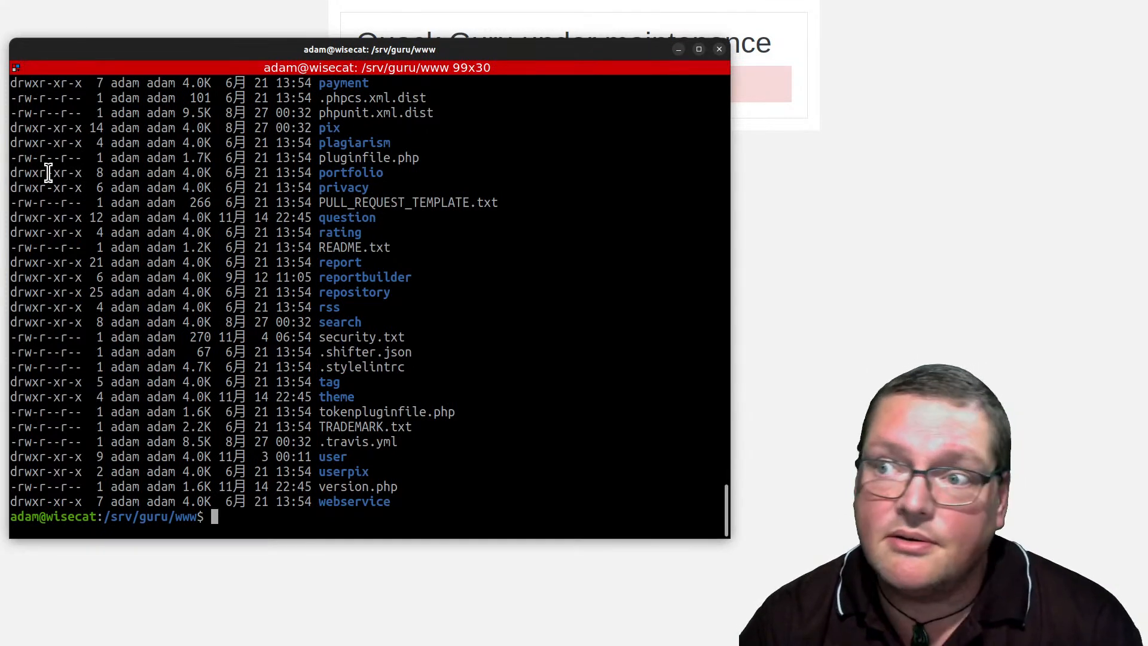
left_click_drag(38, 173, 67, 172)
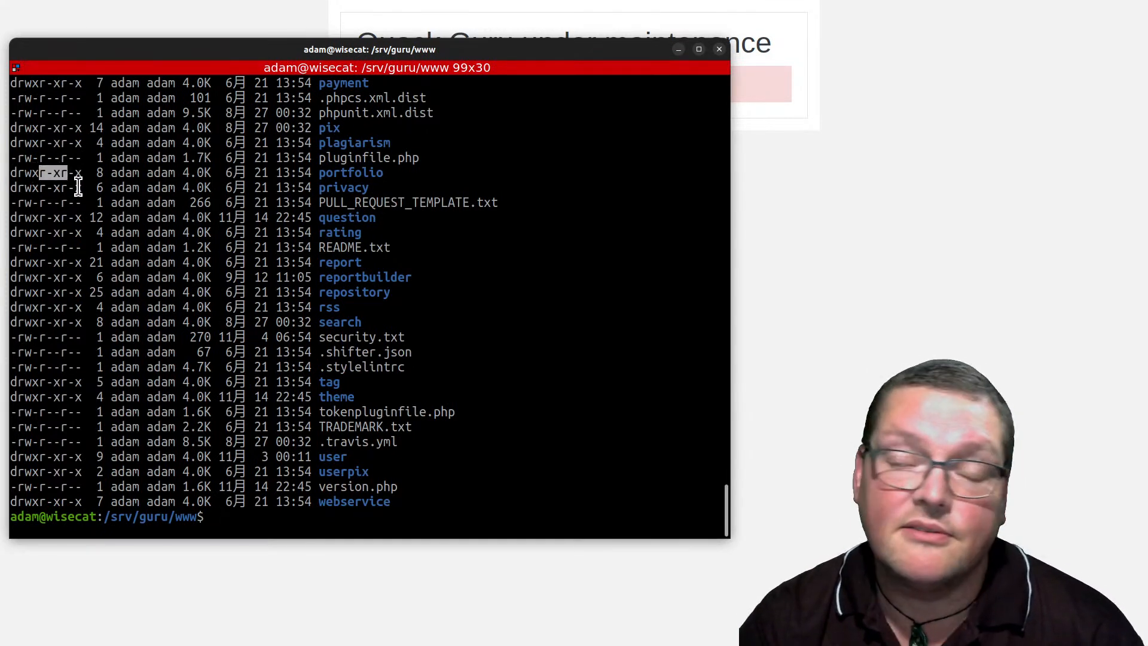
left_click(82, 192)
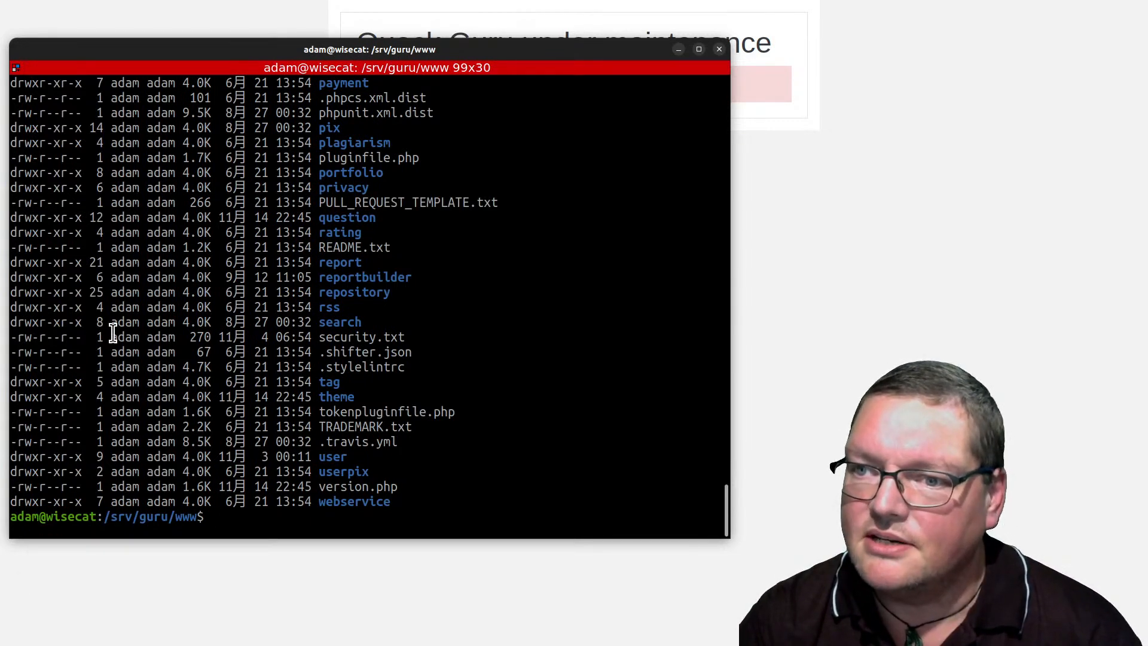
Find config.php in the directory listing and examine its file permissions.
scroll(495, 369, "up", 8)
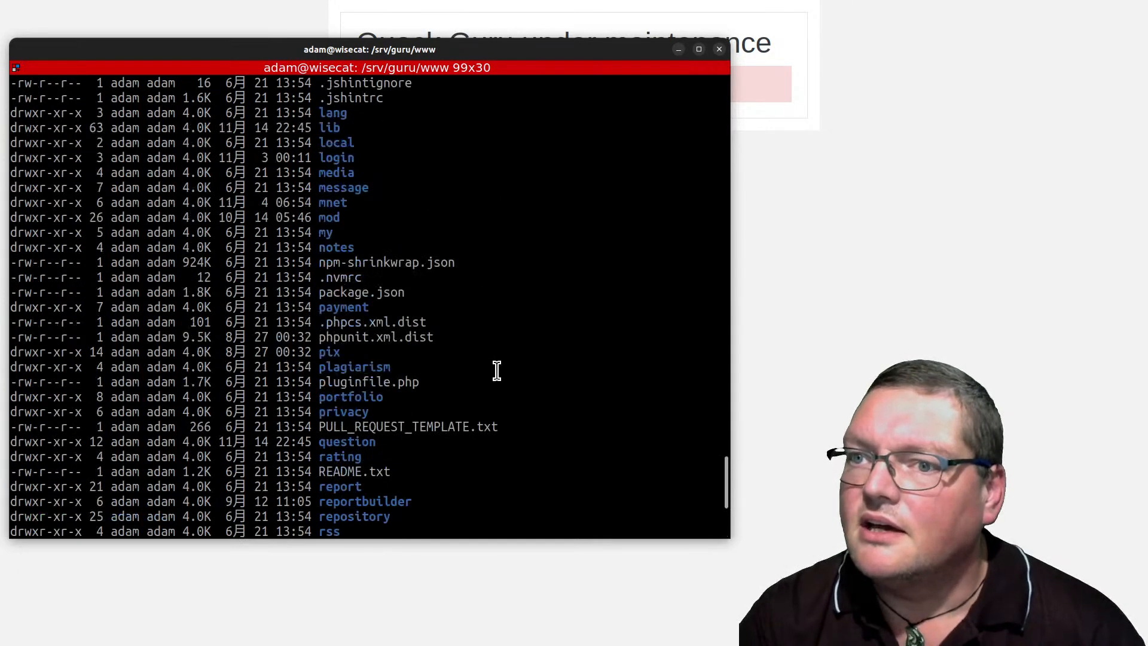
scroll(496, 371, "up", 3)
scroll(492, 370, "up", 12)
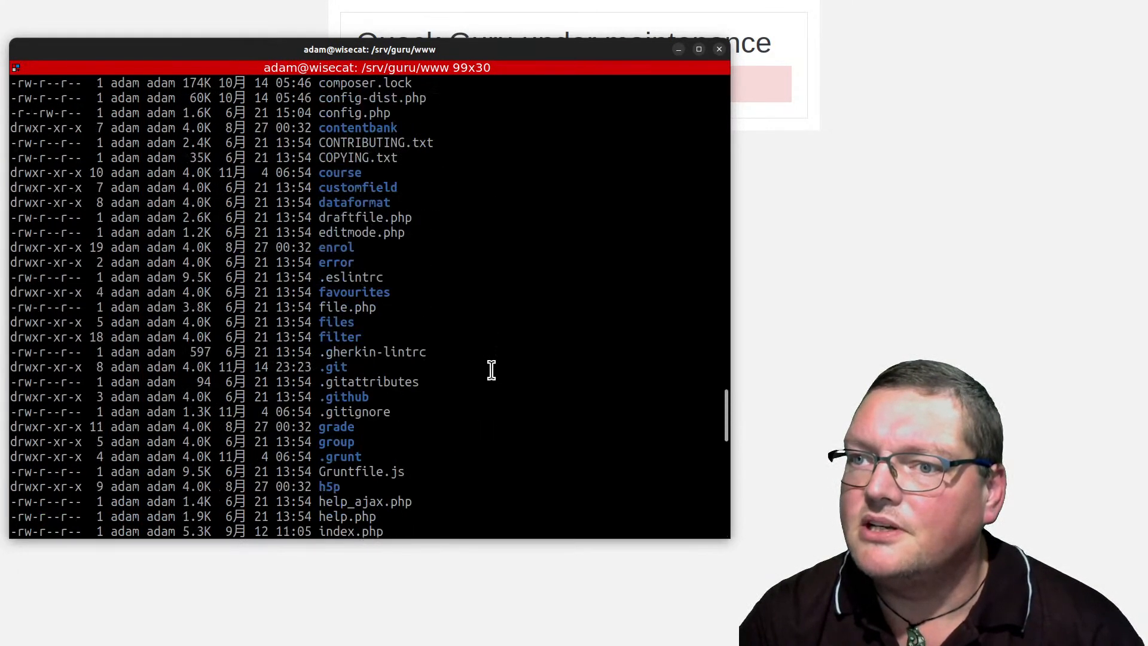
scroll(492, 370, "up", 2)
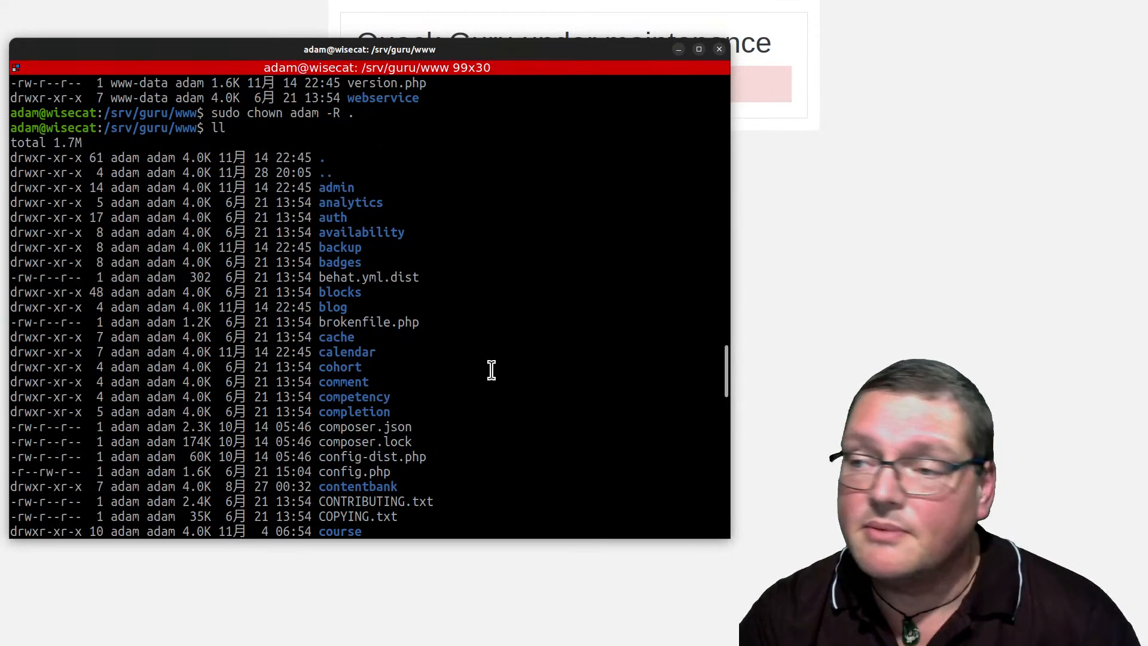
left_click_drag(344, 471, 37, 475)
left_click(32, 471)
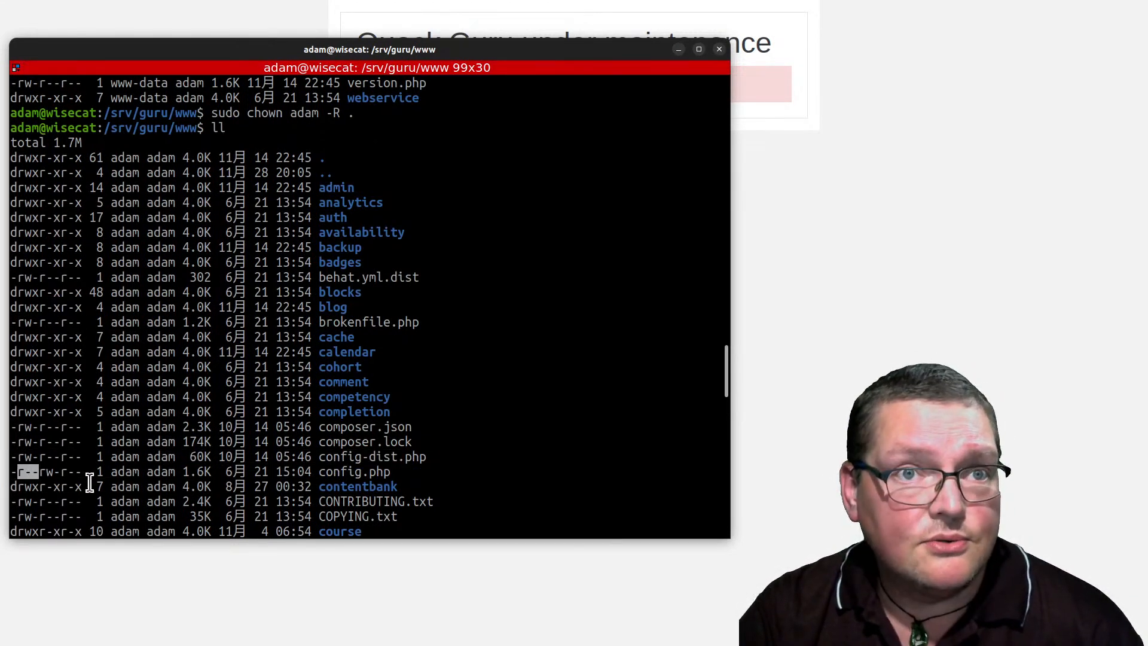
left_click(347, 476)
double_click(346, 472)
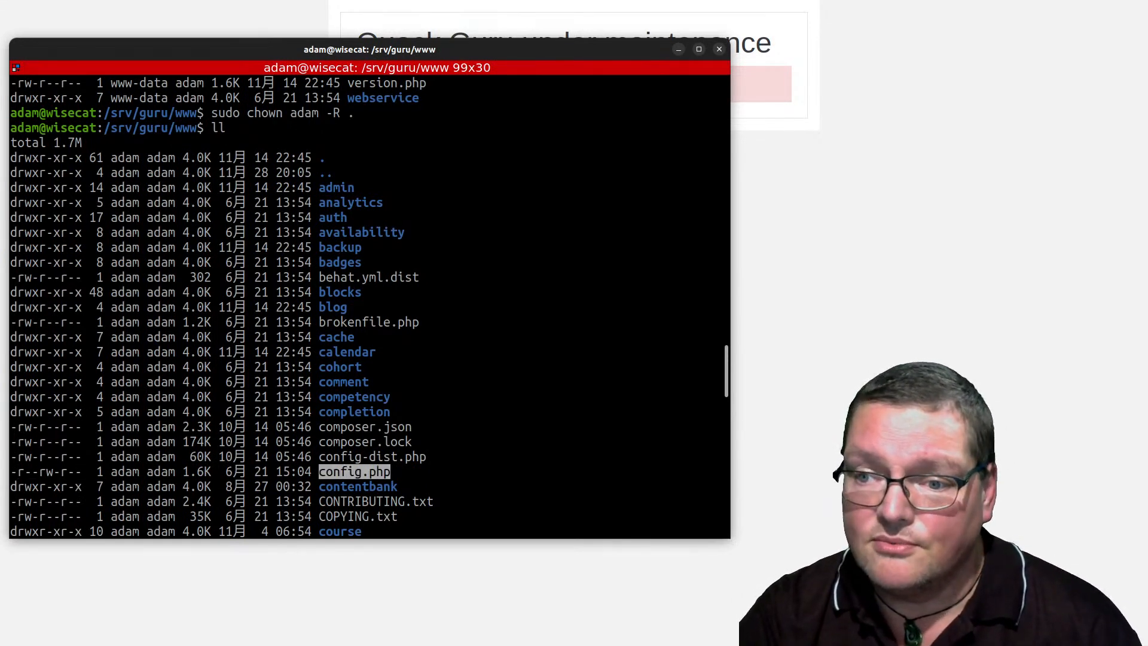
Check config.php's owner permissions, and run git fetch in guru/www to download the latest branches and tags from the Moodle repository.
left_click_drag(39, 472, 12, 472)
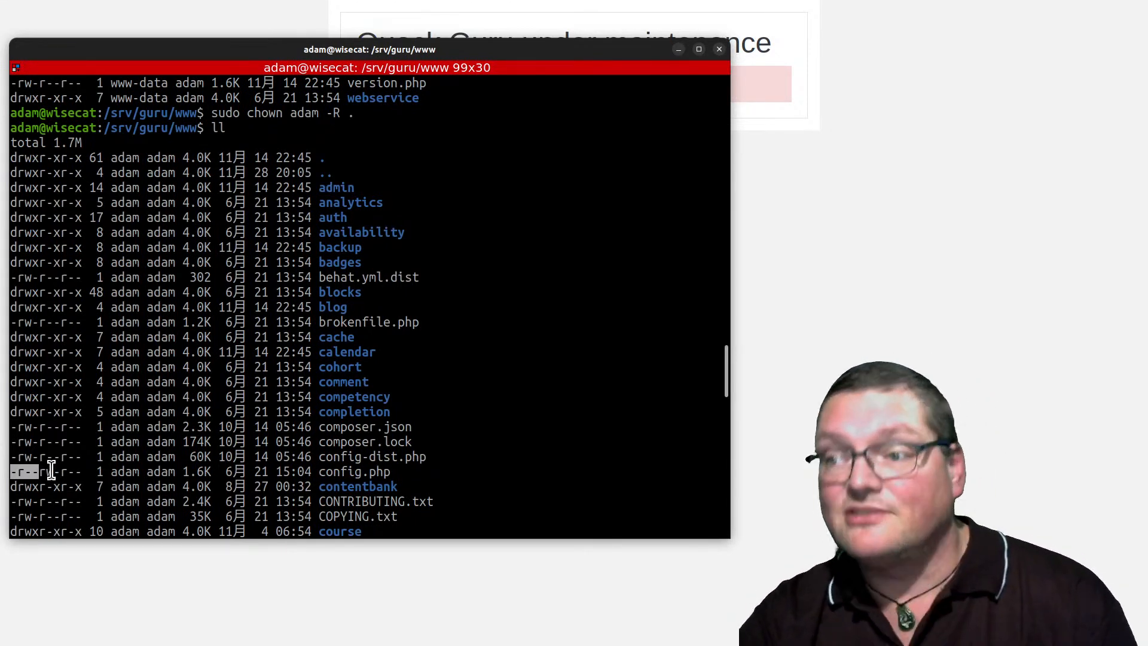
scroll(242, 442, "down", 18)
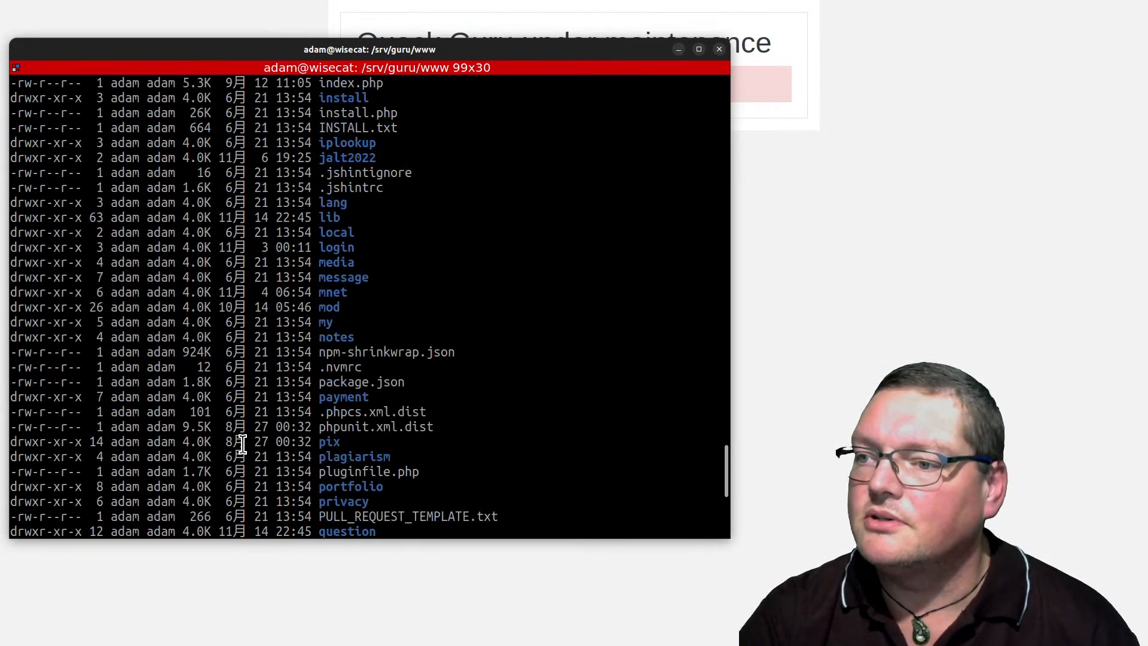
scroll(242, 442, "down", 7)
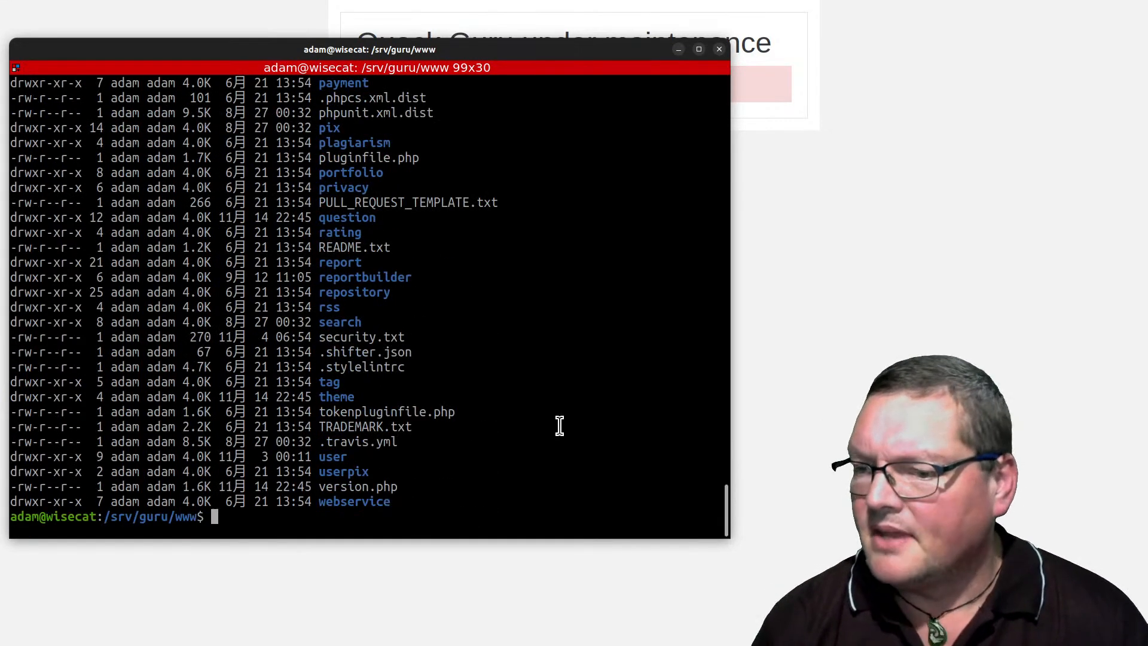
type("ll")
key("Up")
key("Up")
key("Up")
key("Up")
key("Up")
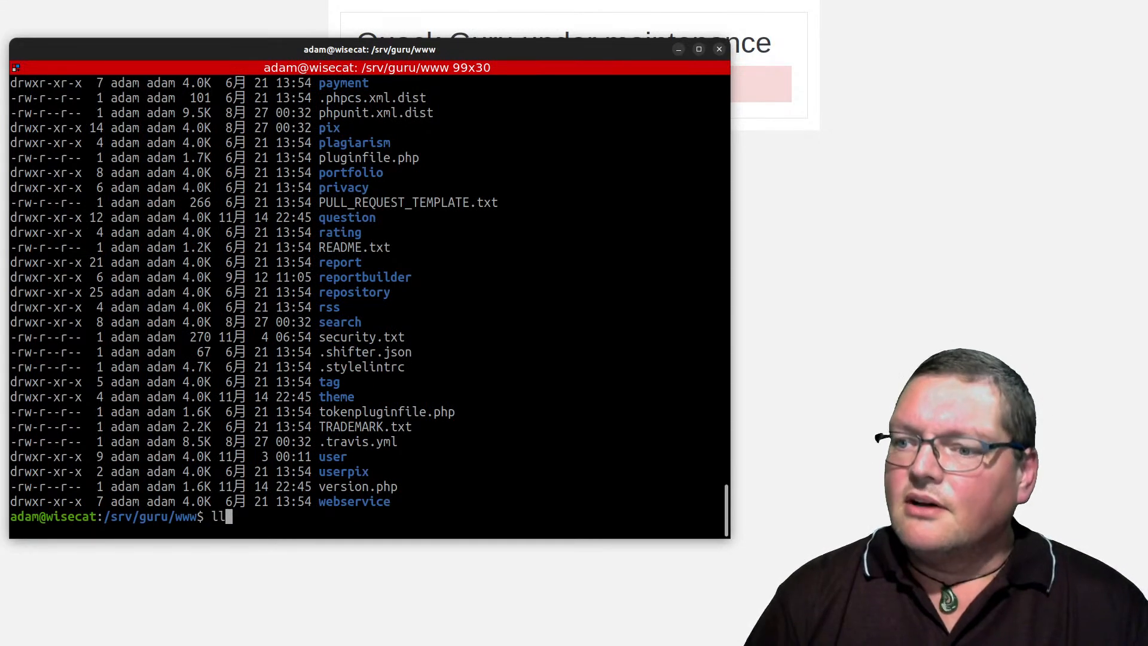
key("Down")
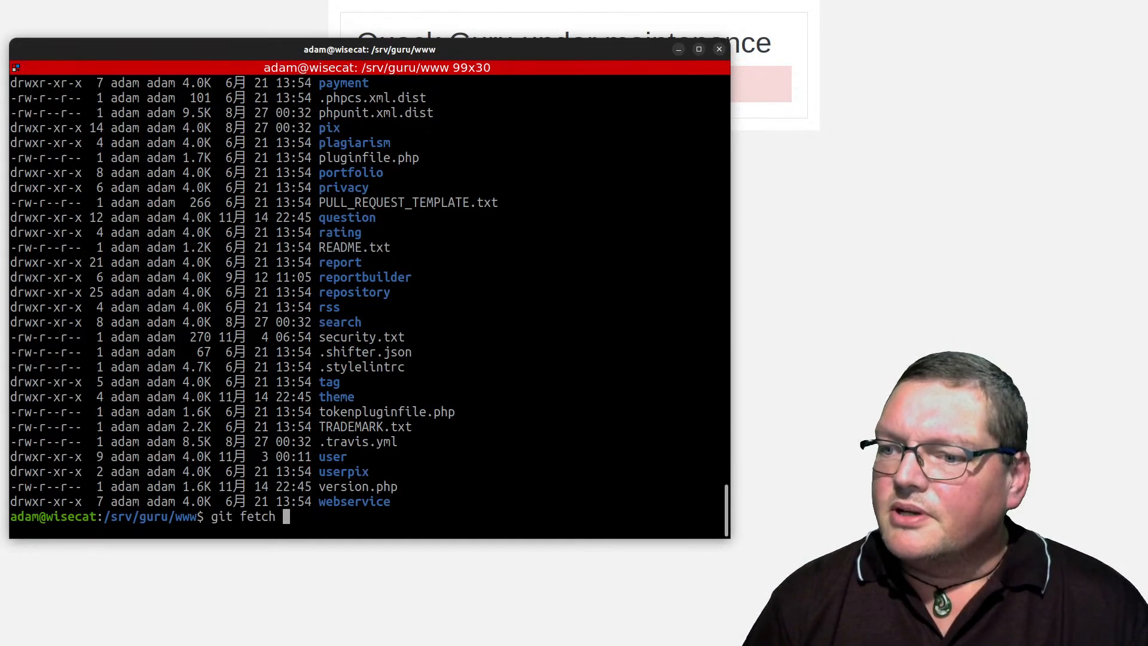
key("Return")
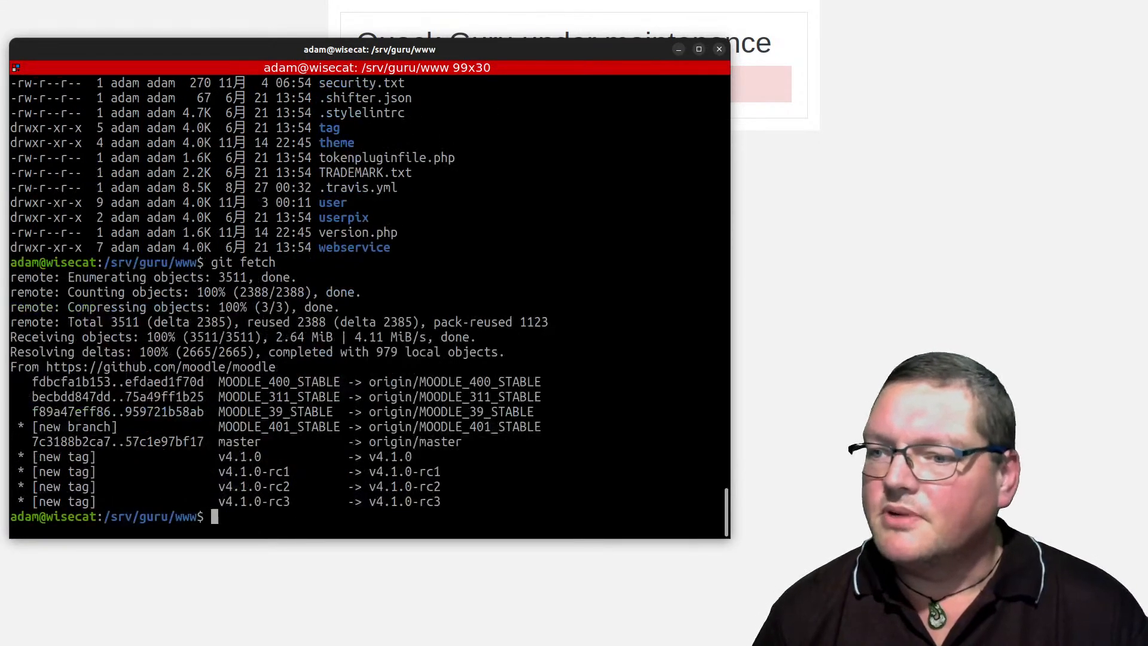
Examine the fetched references for the MOODLE_401_STABLE branch and the v4.1.0 tag.
double_click(471, 426)
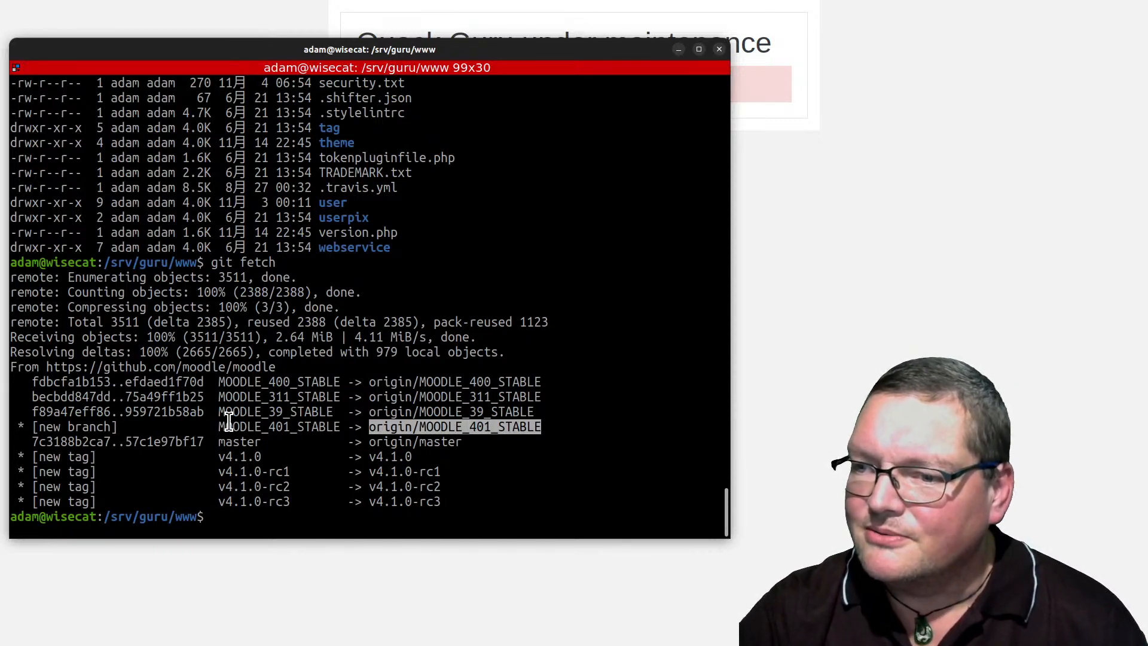
left_click(275, 429)
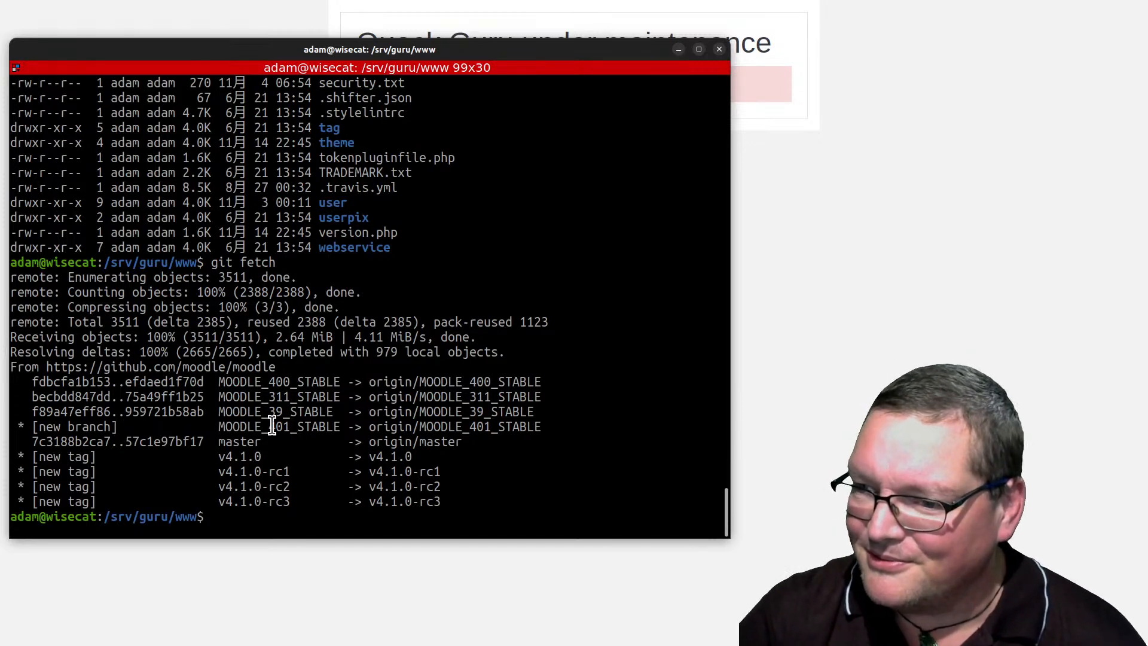
left_click_drag(268, 426, 302, 426)
left_click(302, 426)
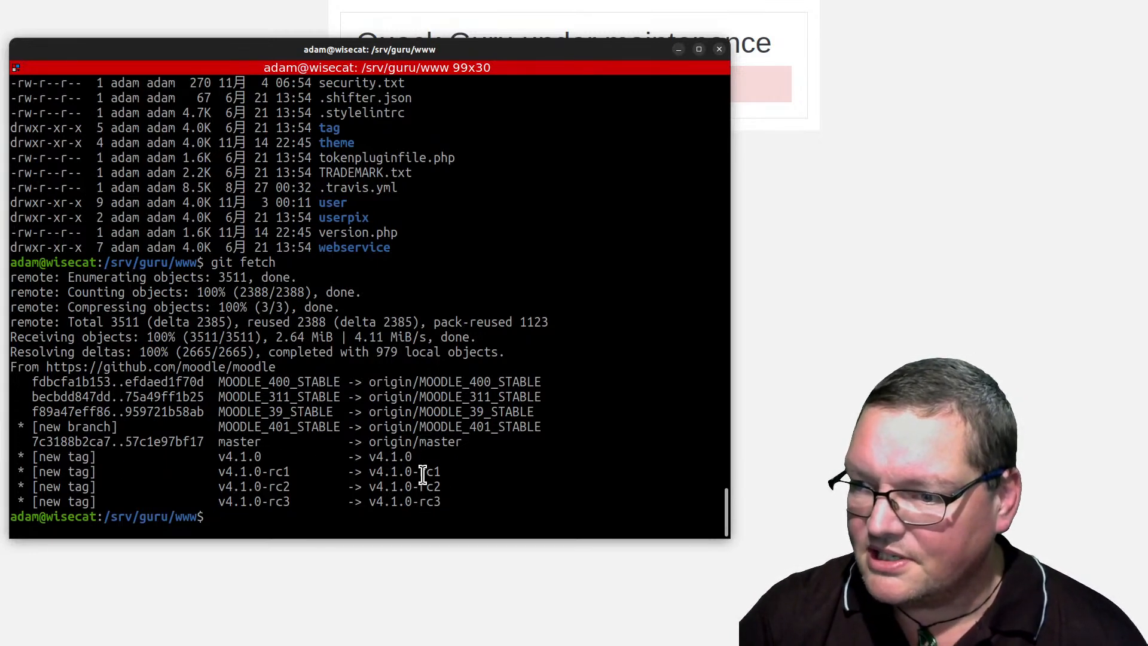
left_click_drag(402, 457, 289, 459)
left_click(289, 459)
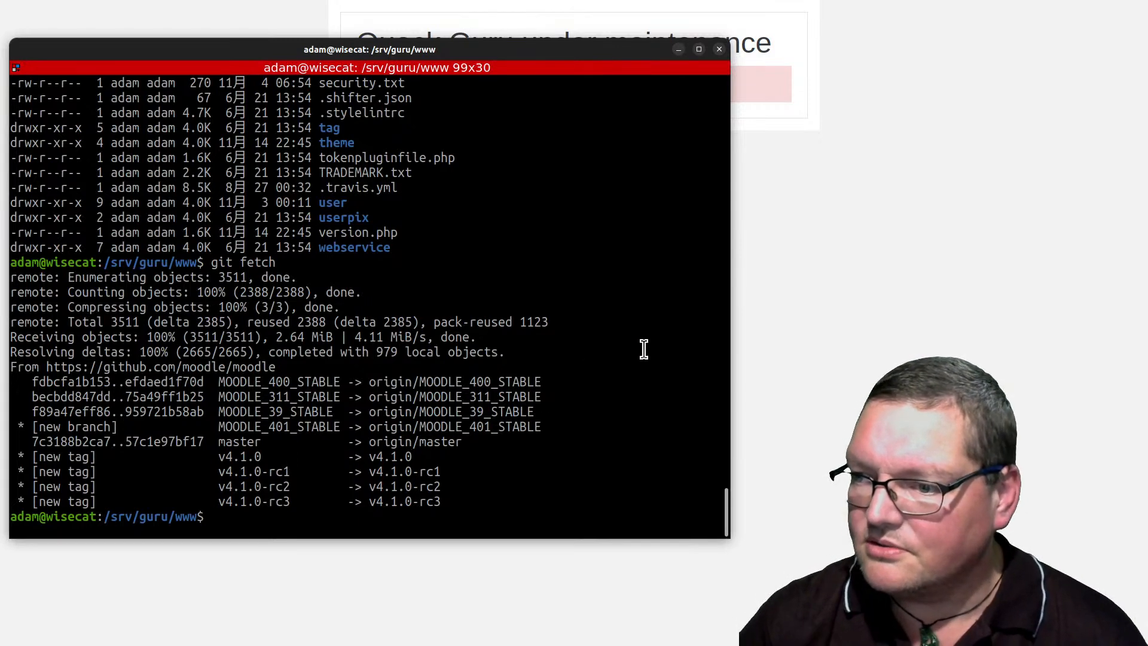
Run git status and check which files are modified and how far the branch is behind origin/MOODLE_400_STABLE.
key("Up")
key("Down")
type("ll")
key("Up")
key("Up")
key("Up")
key("Up")
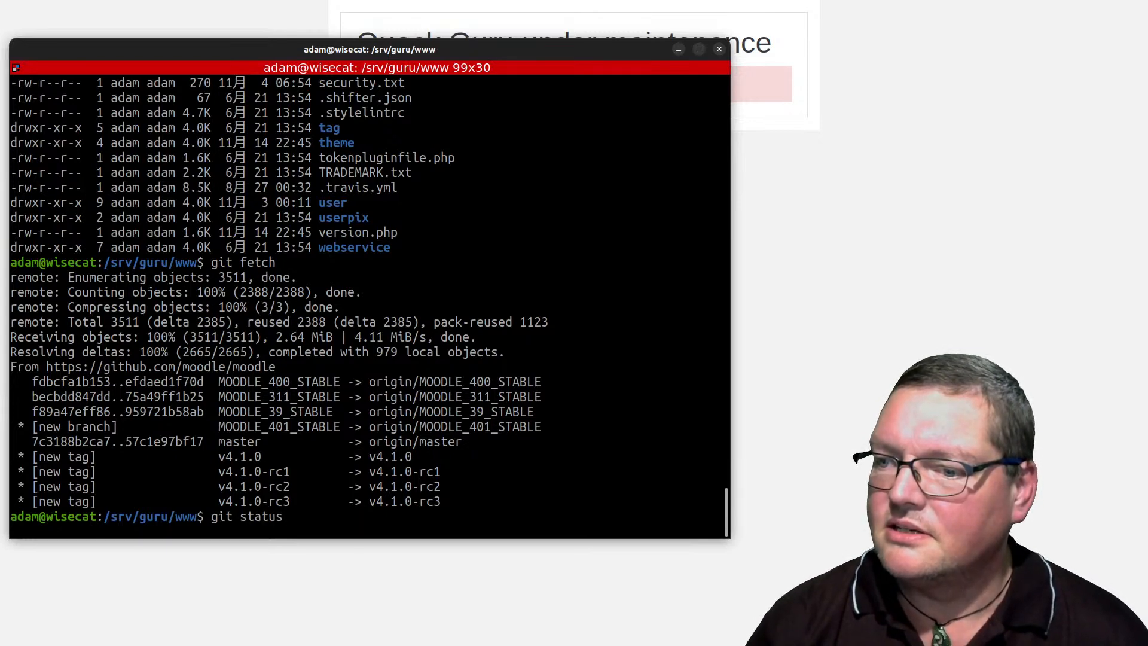
key("Return")
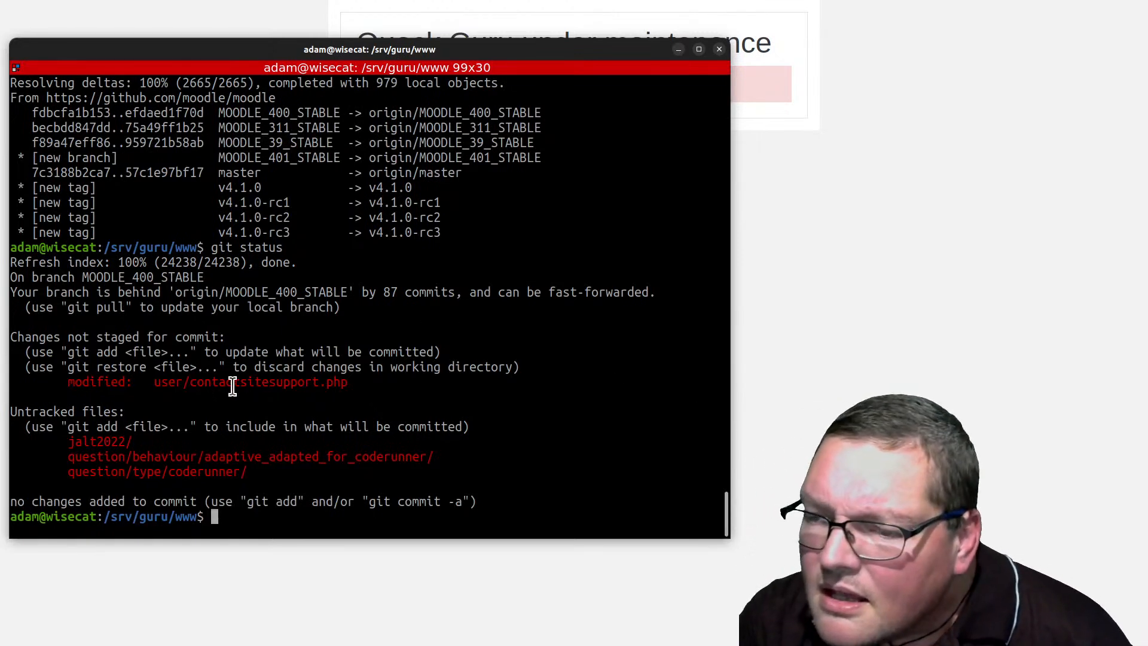
left_click_drag(155, 382, 176, 383)
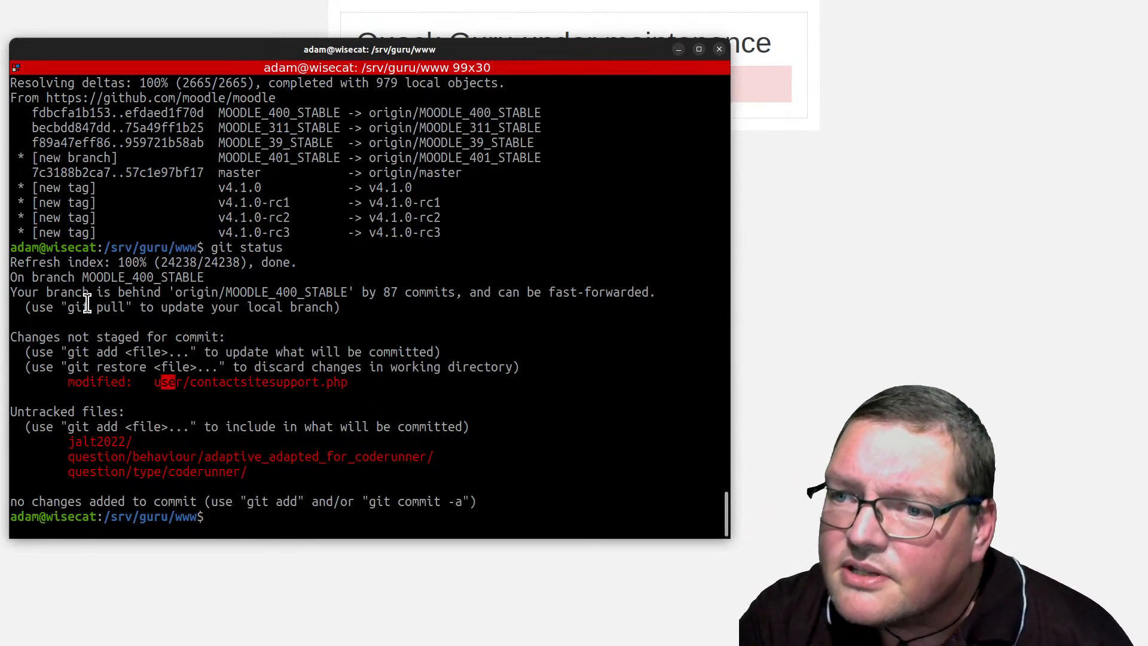
left_click_drag(454, 291, 344, 291)
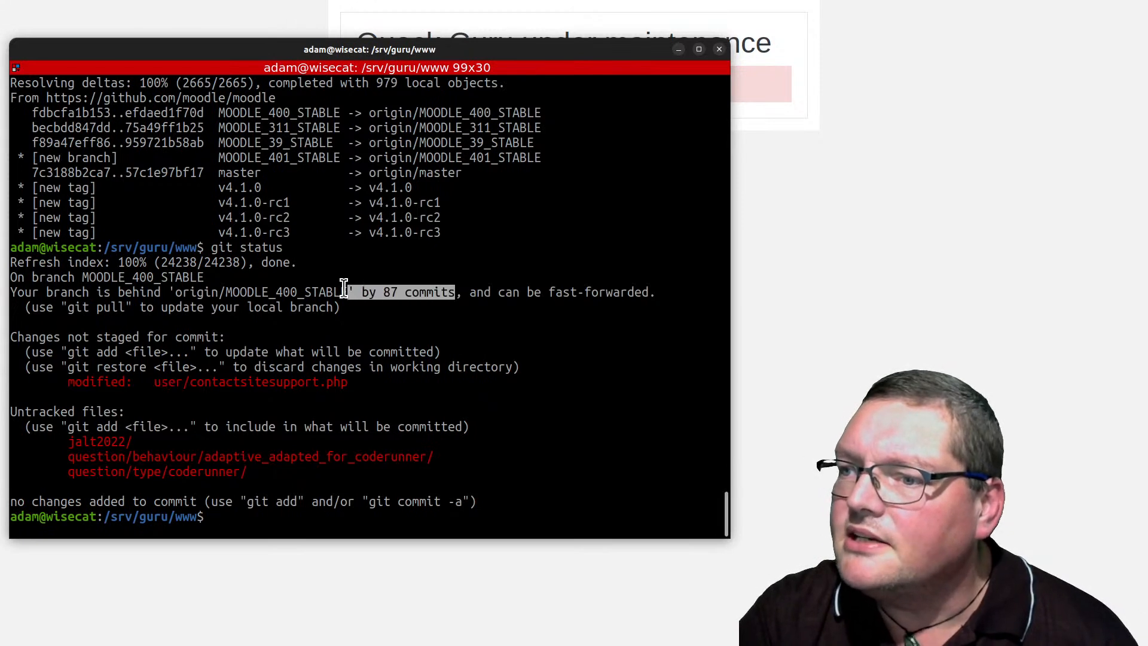
triple_click(349, 287)
left_click(349, 287)
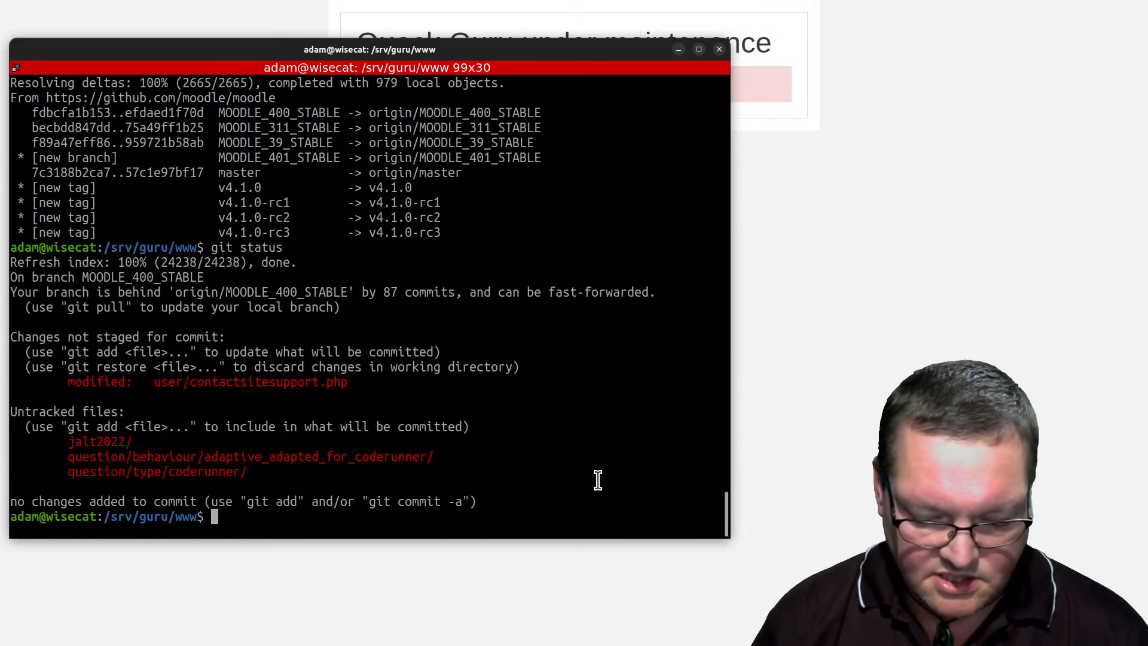
Update the MOODLE_400_STABLE branch with git pull.
type("g")
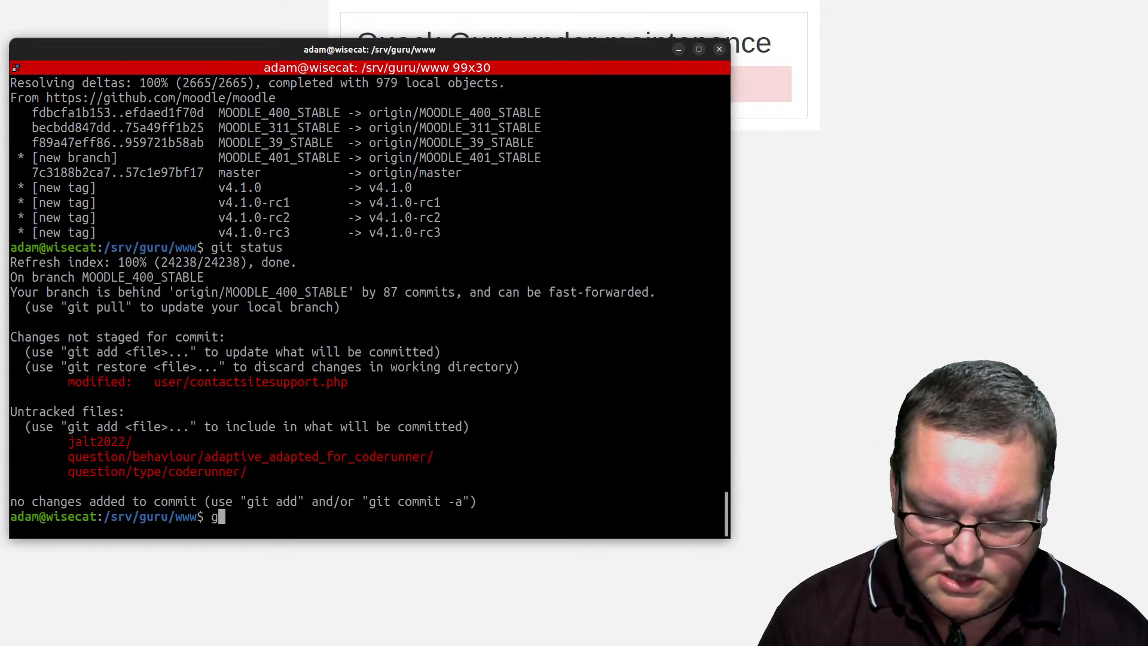
type("it pull")
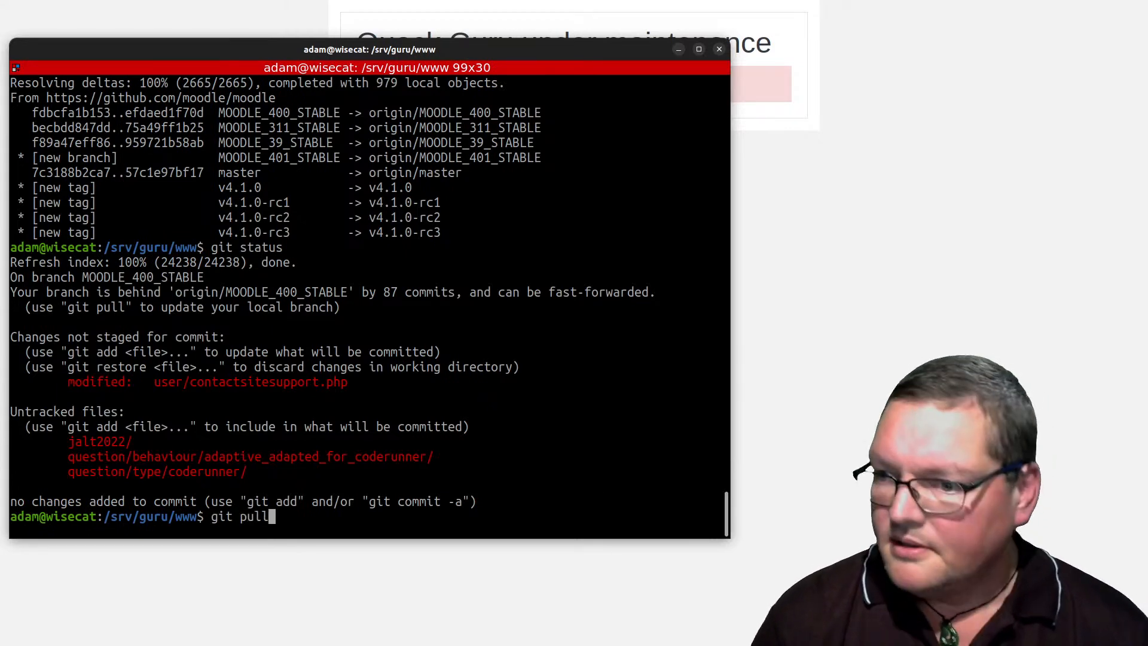
key("Return")
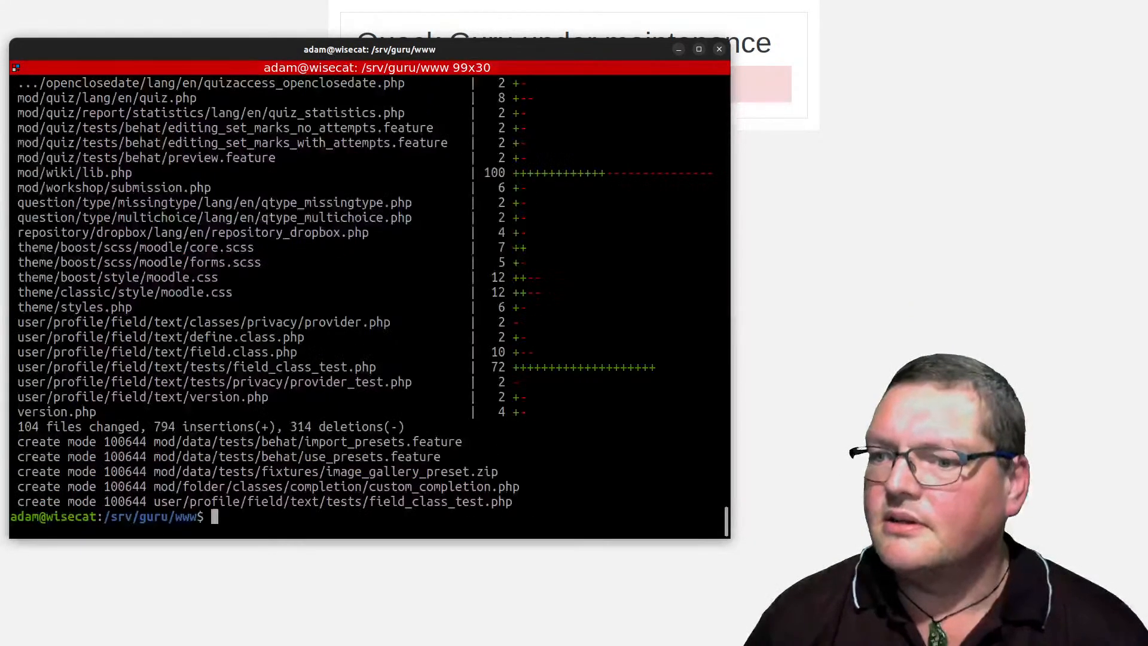
Run admin/cli/upgrade.php with PHP as www-data, answer y to the upgrade confirmation, and check the version it upgraded to.
key("Up")
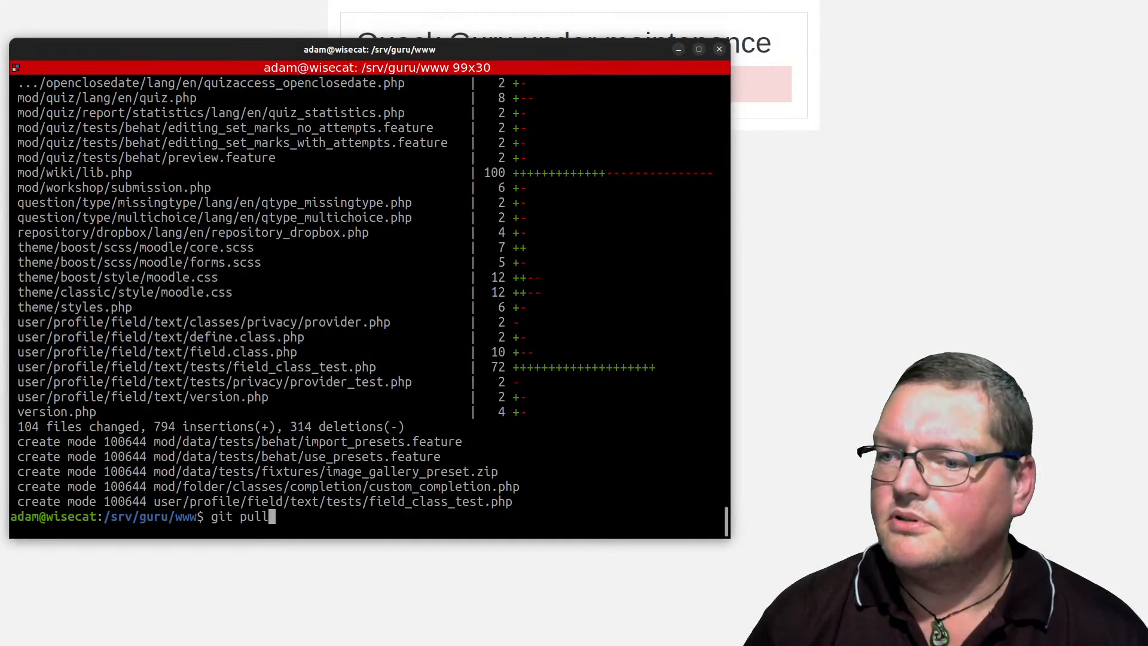
key("Up")
key("Up")
key("Up")
key("Up")
key("Down")
key("Down")
key("Down")
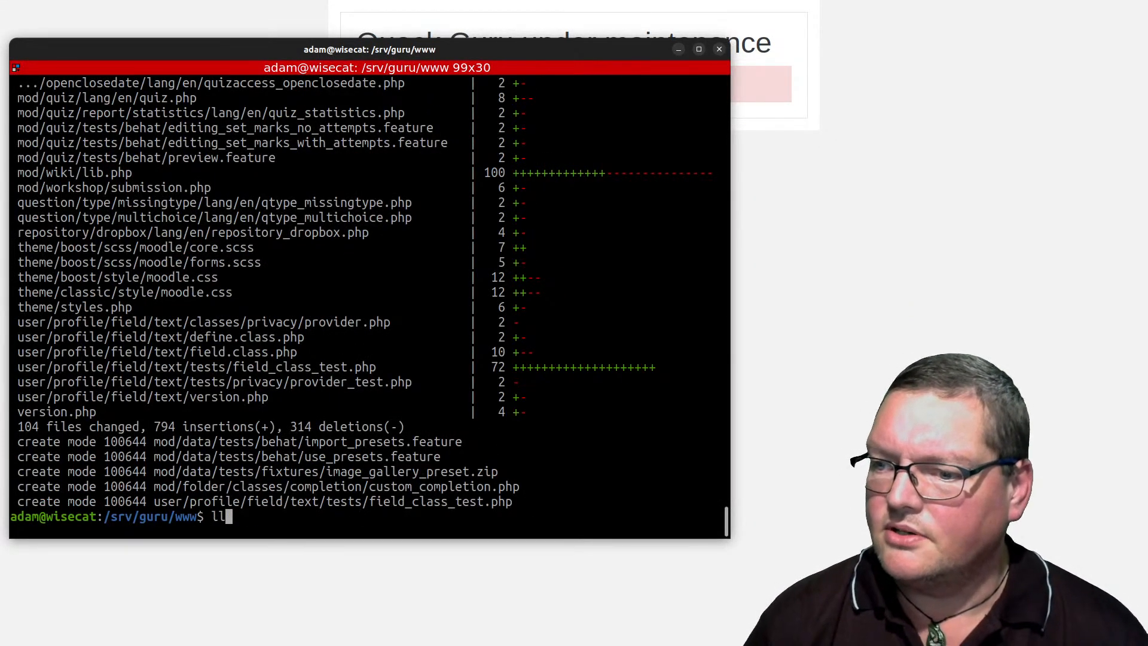
key("Up")
key("Up")
key("BackSpace")
key("BackSpace")
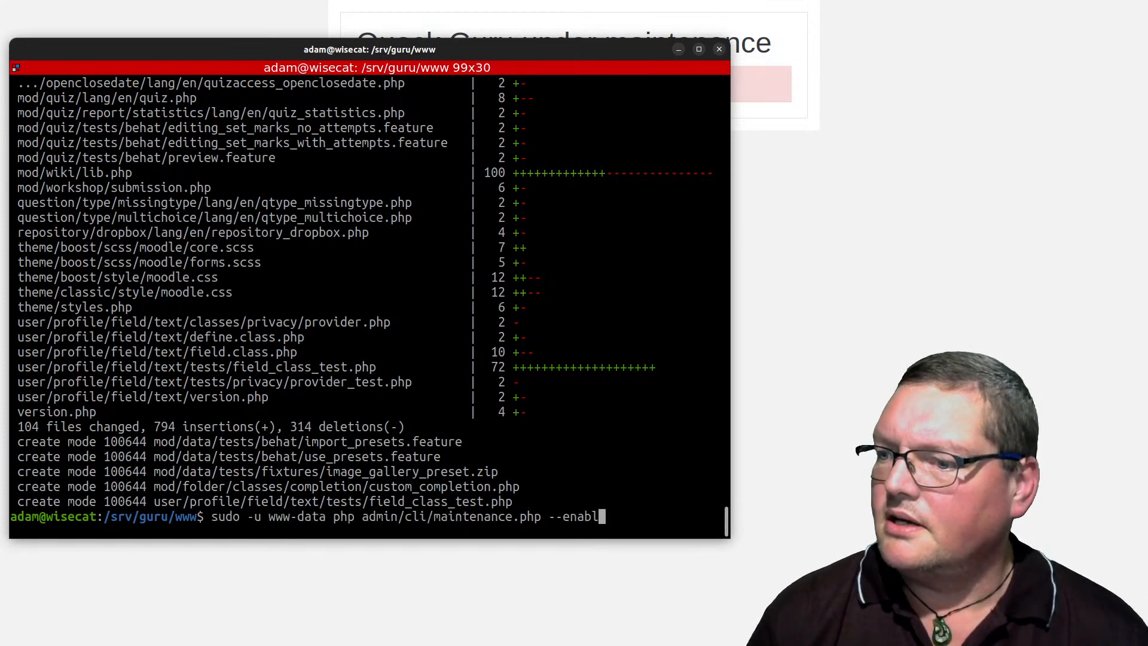
key("BackSpace")
key("BackSpace")
key("BackSpace")
key("BackSpace")
key("BackSpace")
key("BackSpace")
key("BackSpace")
key("BackSpace")
key("BackSpace")
key("BackSpace")
key("BackSpace")
key("BackSpace")
key("BackSpace")
key("BackSpace")
key("BackSpace")
key("BackSpace")
key("BackSpace")
key("BackSpace")
key("BackSpace")
key("BackSpace")
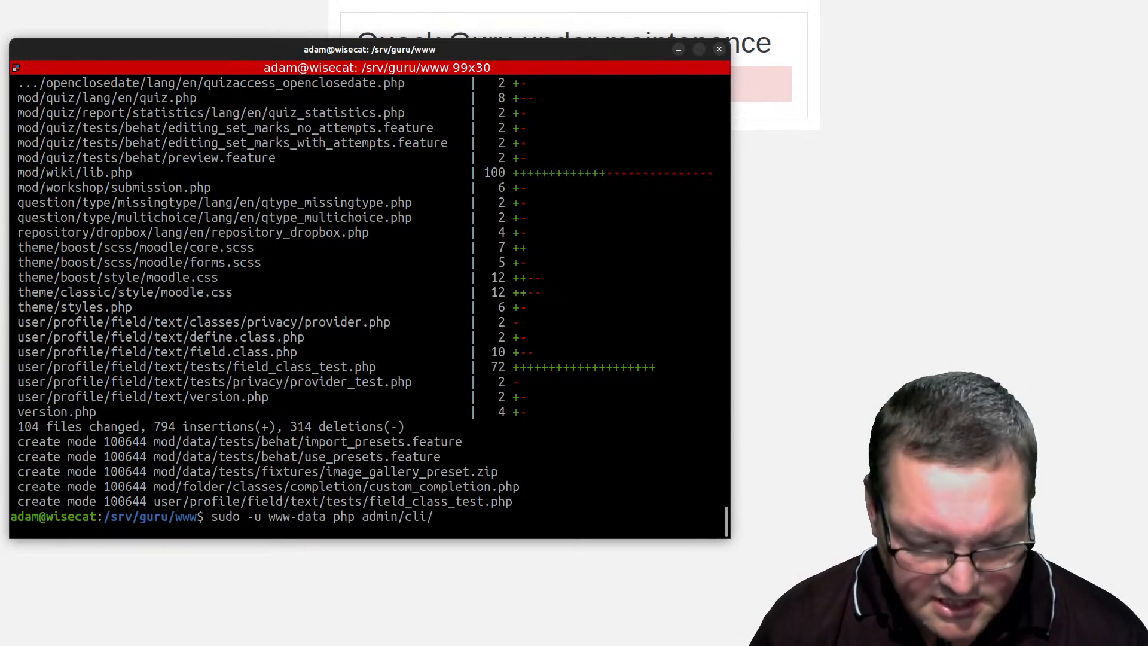
type("upg")
key("Tab")
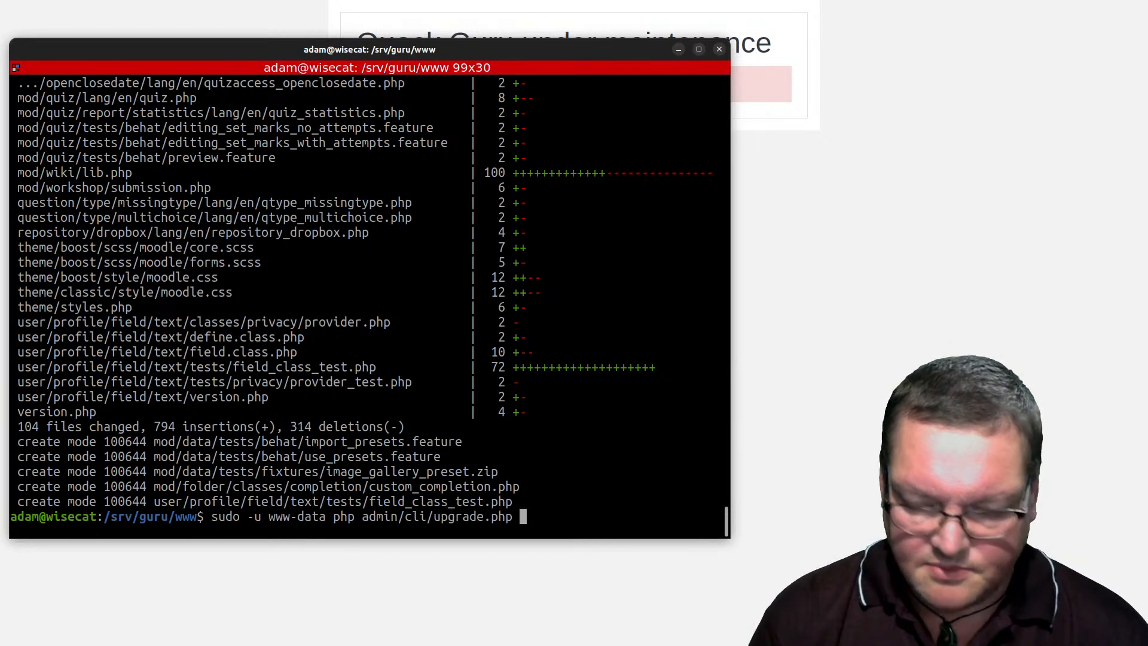
key("Return")
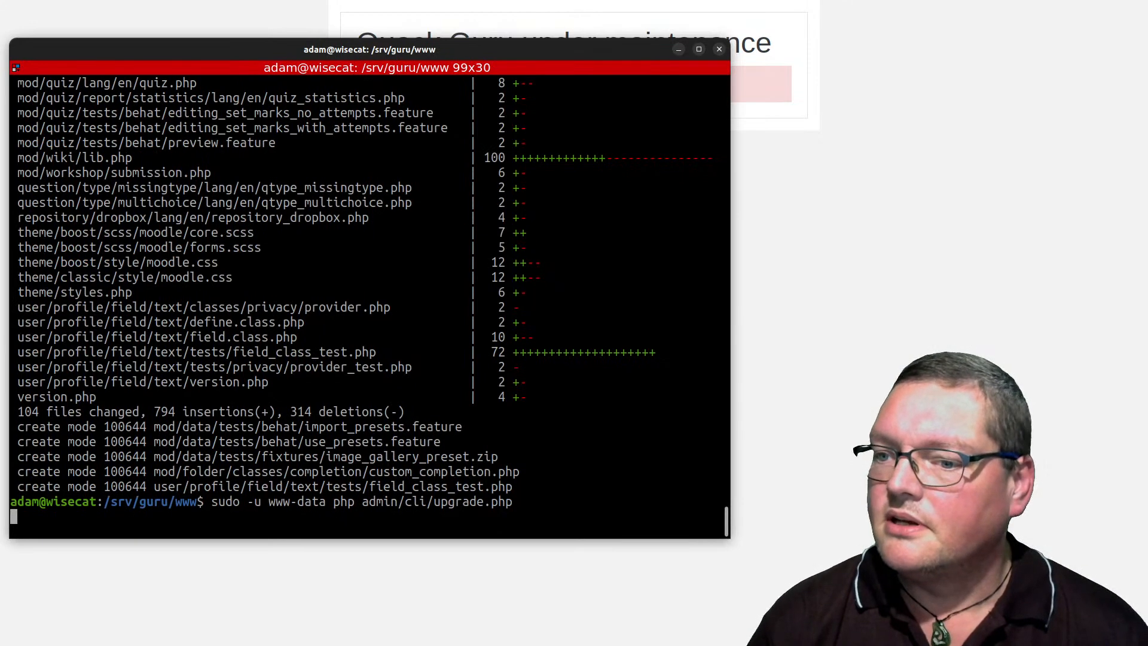
type("y")
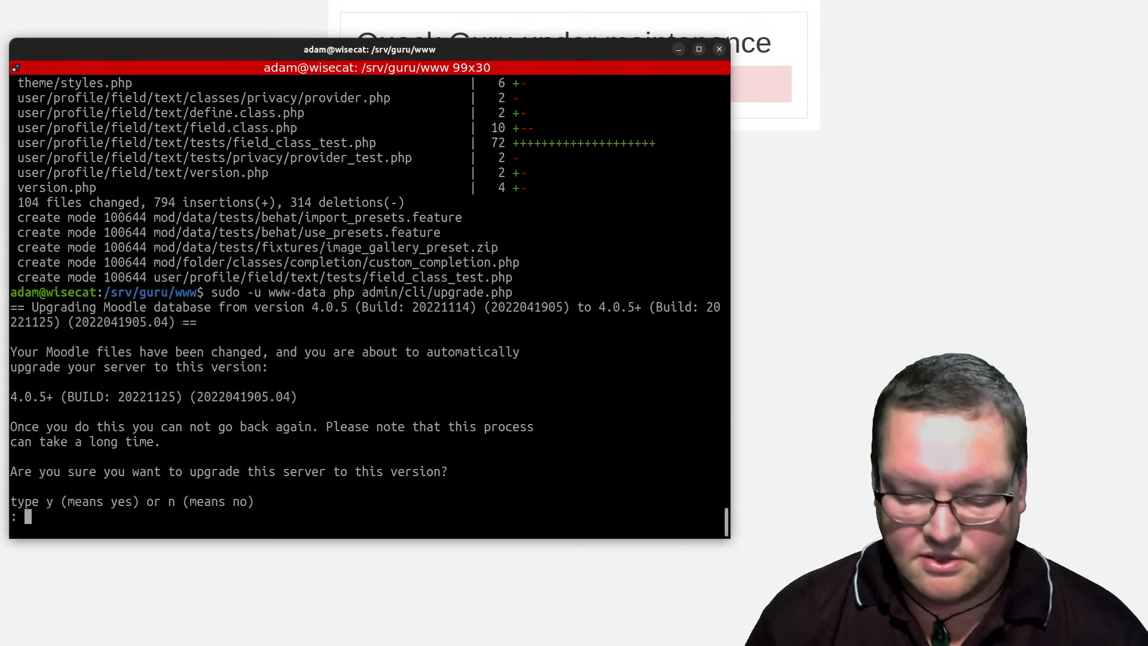
key("Return")
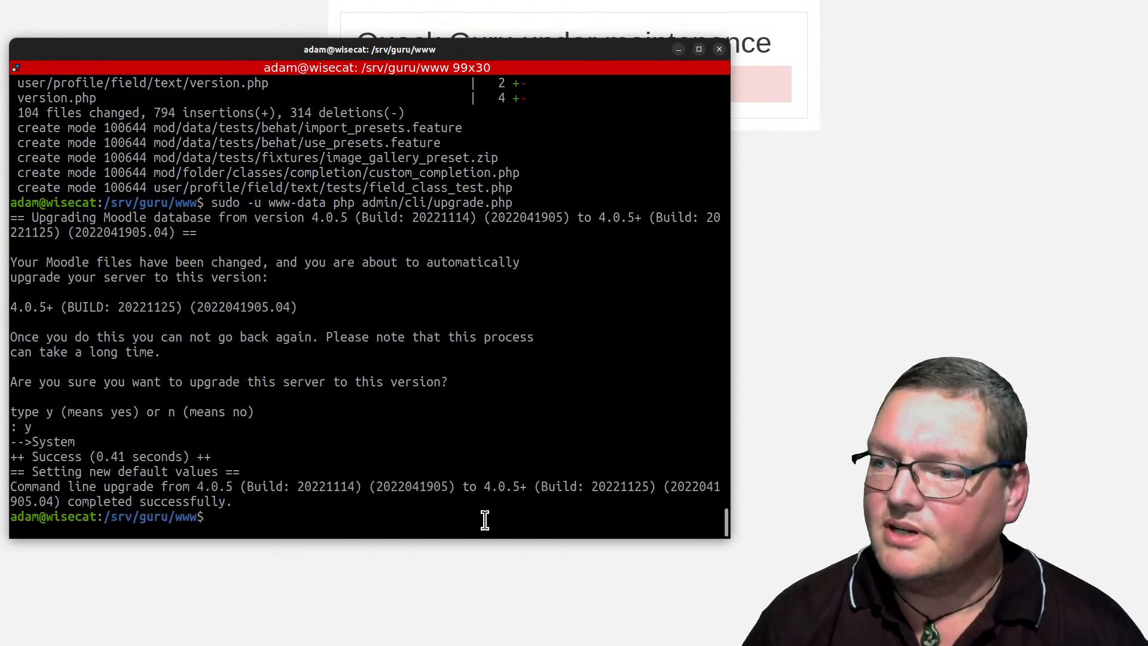
left_click_drag(526, 486, 487, 486)
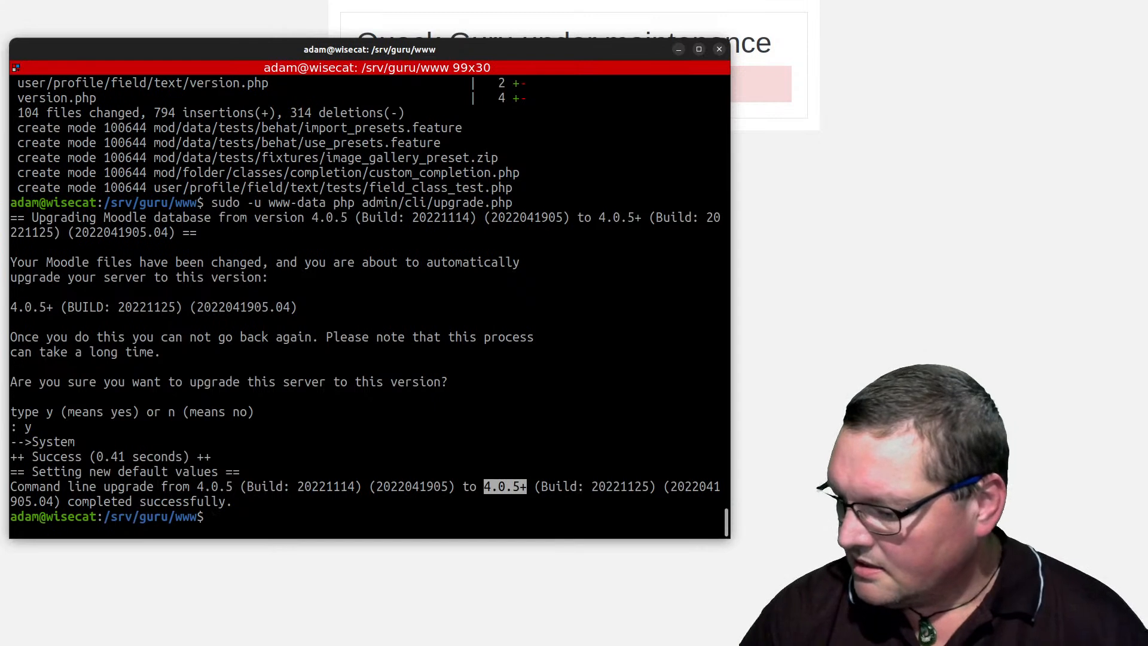
left_click(251, 468)
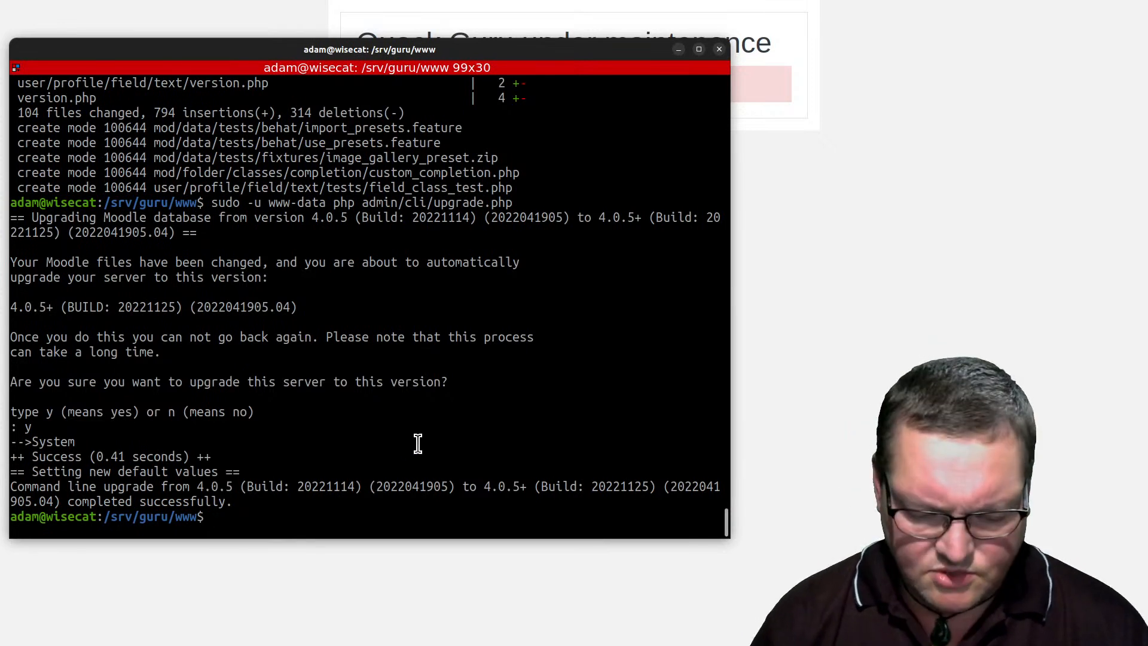
Take the site out of maintenance mode by running admin/cli/maintenance.php --disable with PHP as www-data.
key("Up")
key("Up")
key("Up")
key("Up")
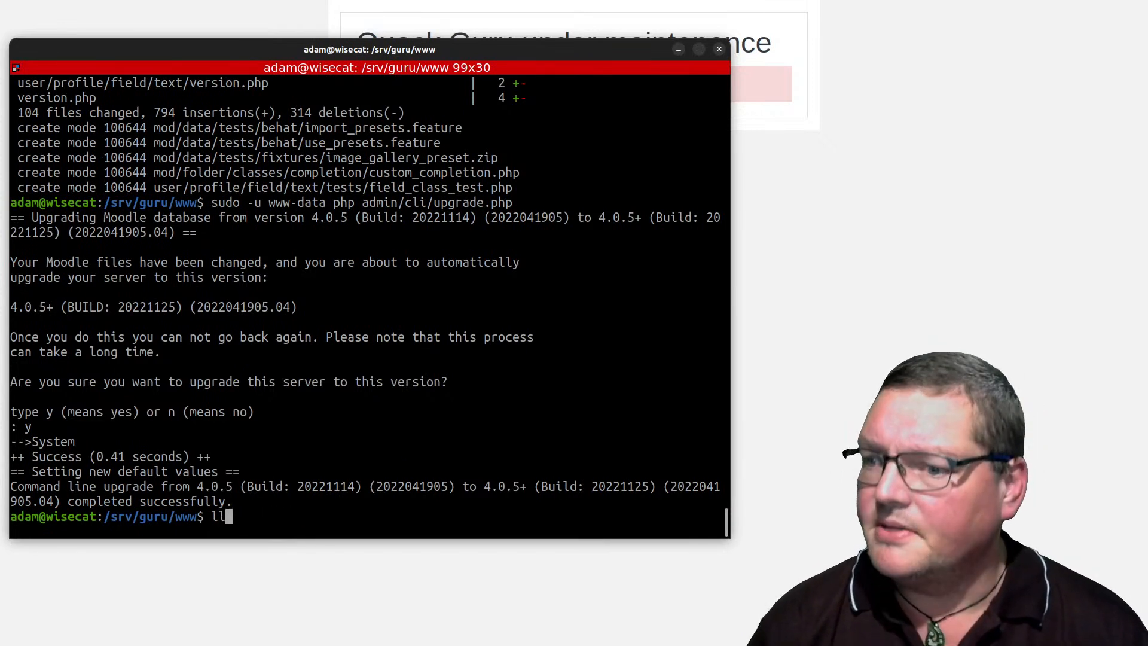
key("Down")
key("Down")
key("Up")
key("Up")
key("Left")
key("Left")
key("Left")
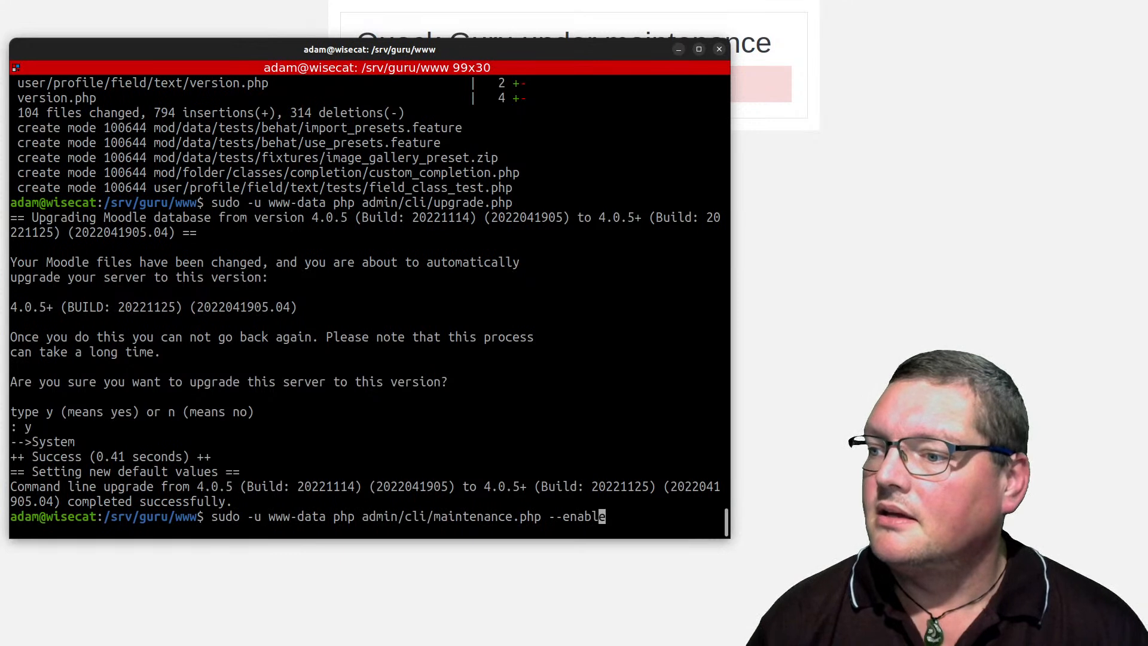
key("Left")
key("BackSpace")
key("BackSpace")
type("dis")
key("Return")
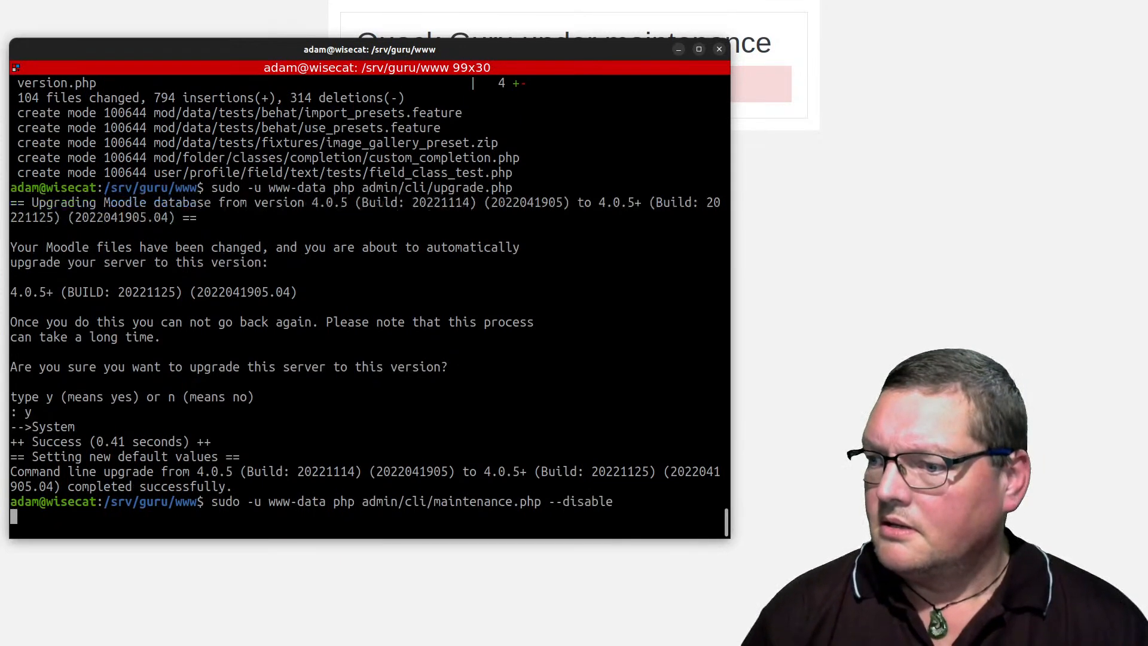
Switch to the browser, reload the Quack Guru site, and check for available updates on the Site administration Notifications page.
left_click_drag(457, 57, 521, 645)
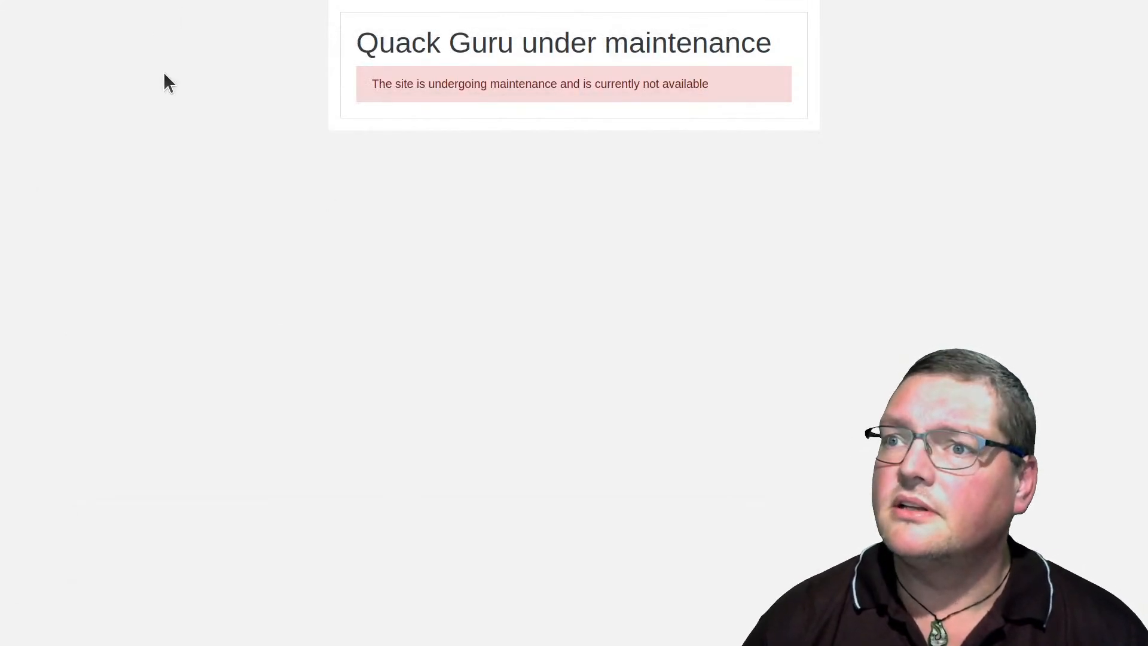
mouse_move(51, 8)
left_click(57, 39)
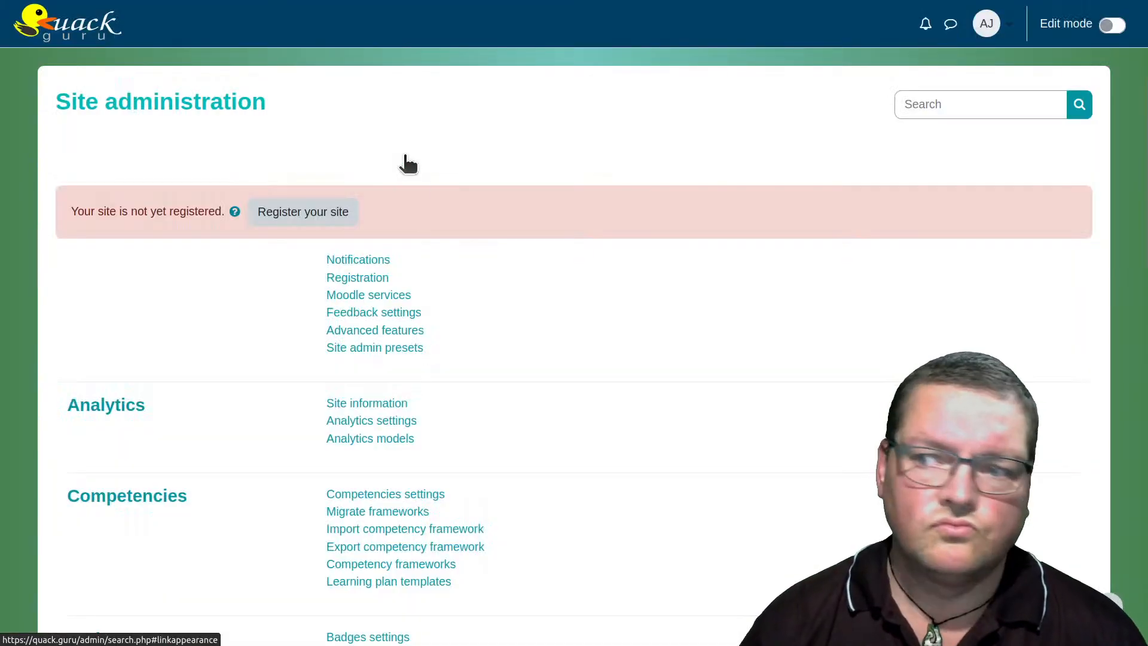
left_click(368, 261)
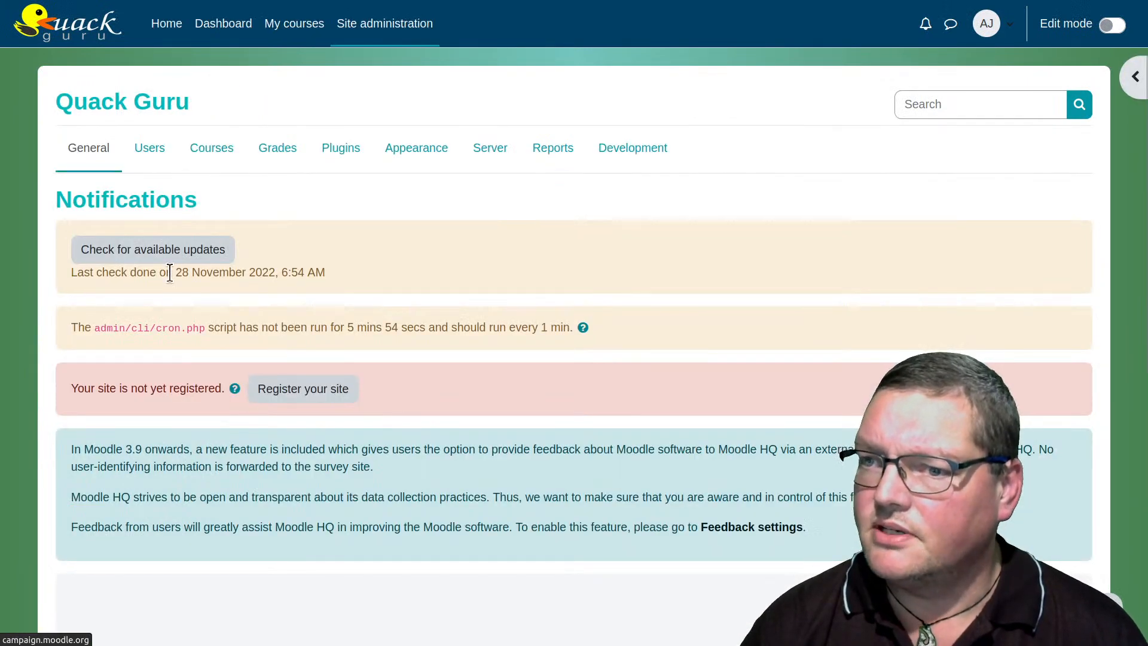
left_click(153, 251)
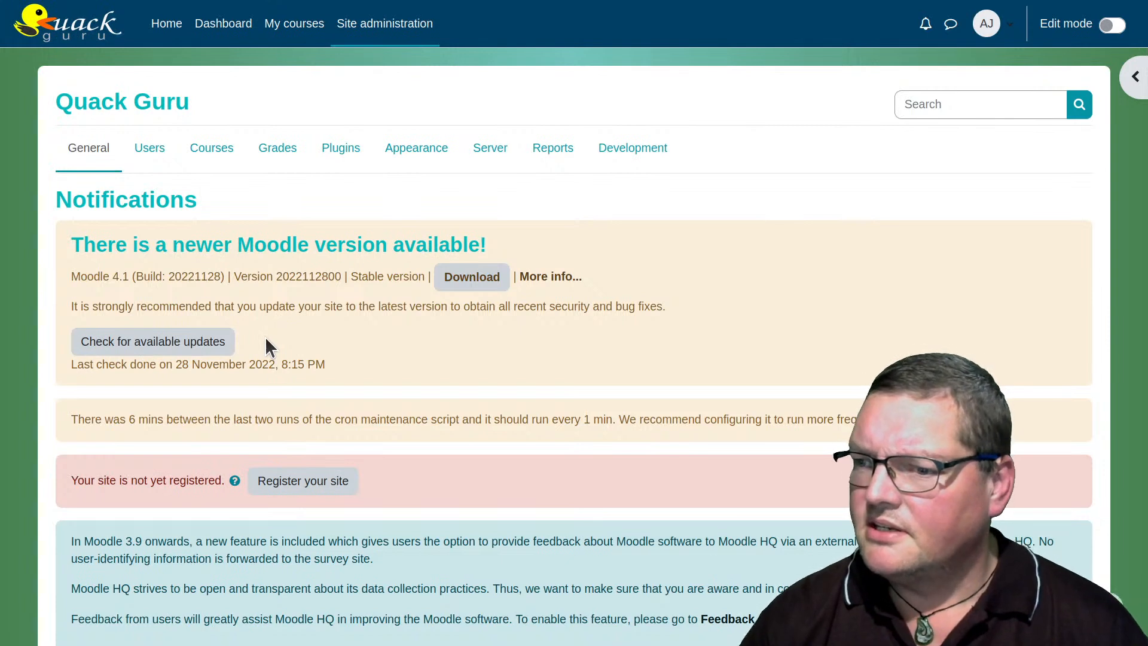
Review the cron maintenance notice and the available Moodle version details on the Notifications page.
left_click_drag(101, 419, 451, 414)
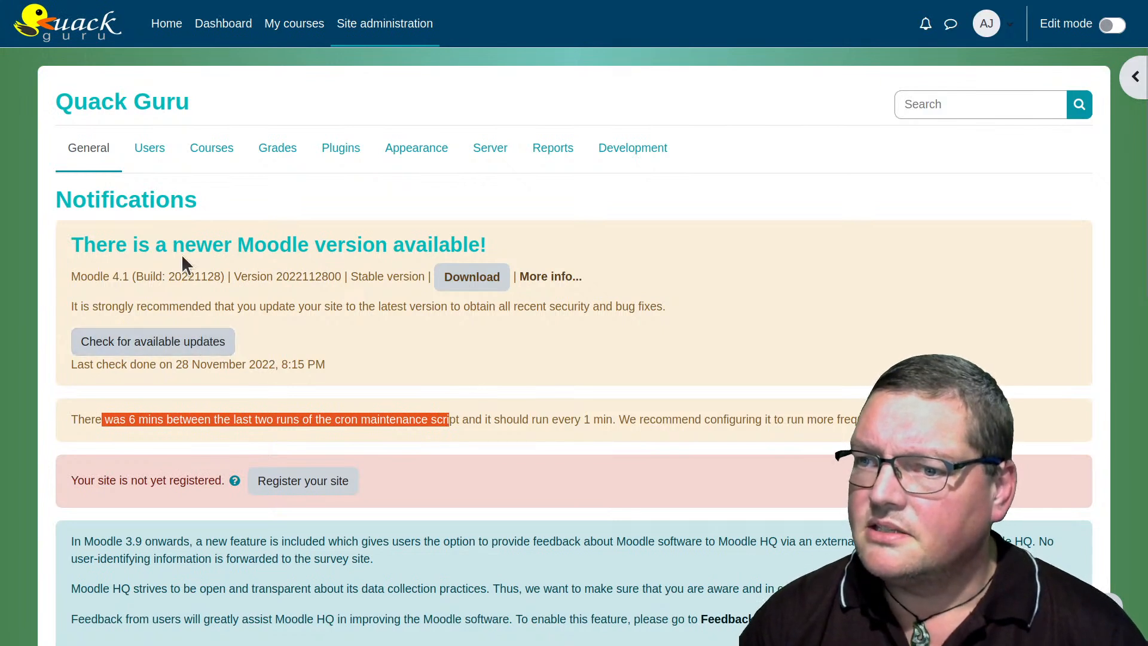
left_click_drag(103, 276, 181, 276)
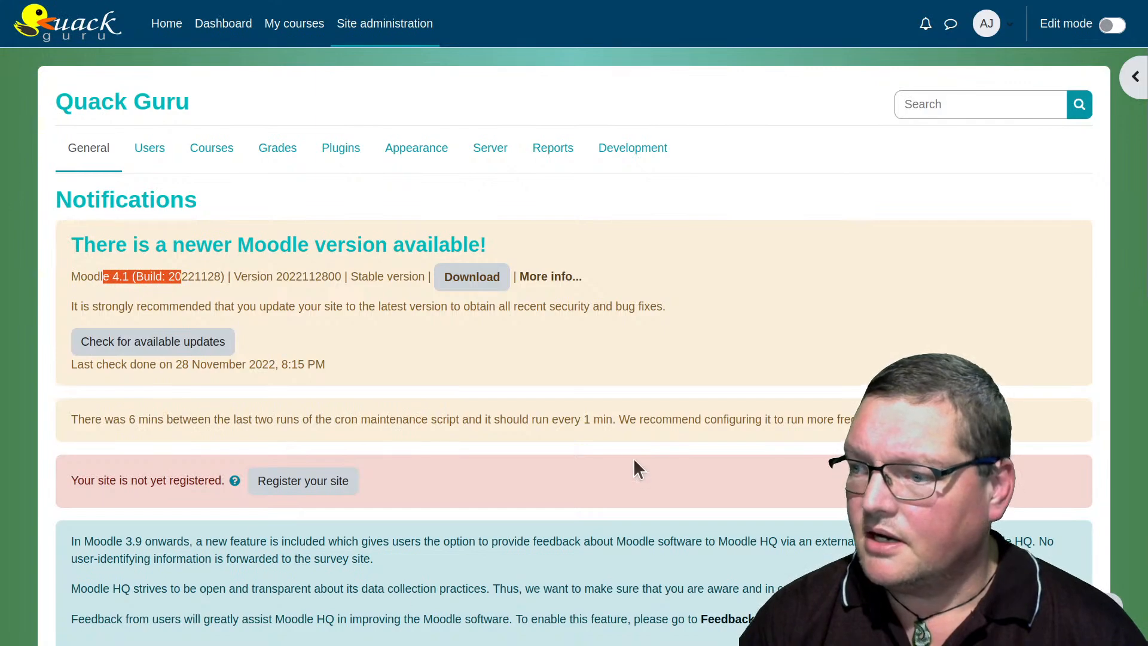
scroll(633, 457, "down", 10)
scroll(633, 458, "up", 10)
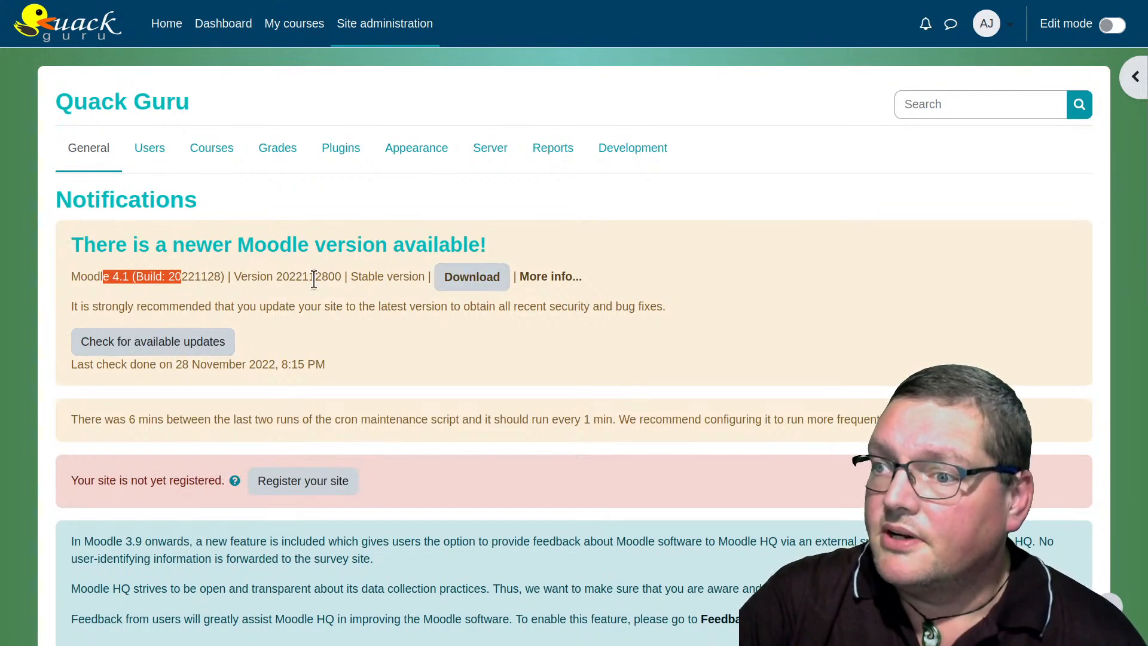
Switch to the terminal and put the site in maintenance mode by running admin/cli/maintenance.php --enable with PHP as www-data.
left_click_drag(529, 645, 495, 55)
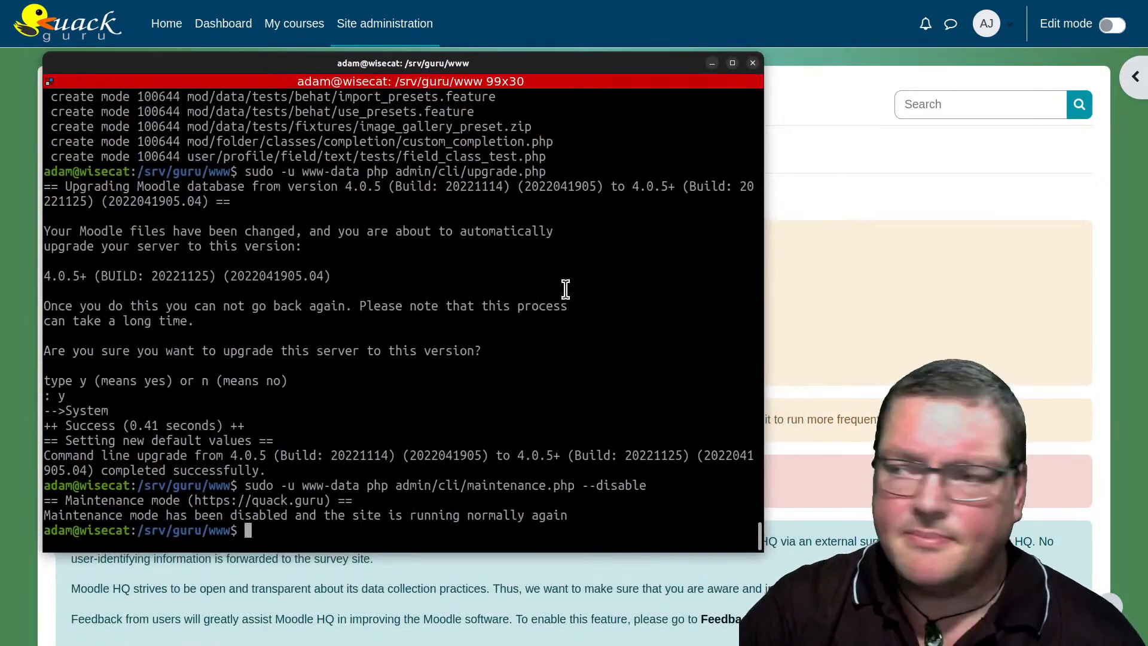
key("Up")
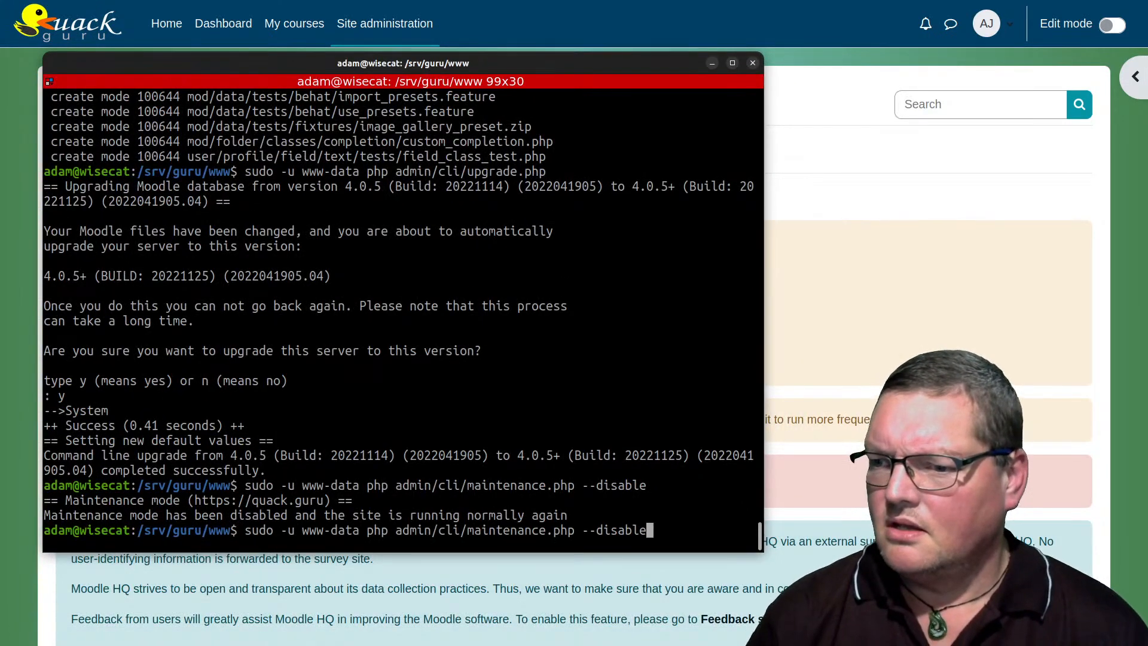
key("Left")
key("Left")
key("Left")
key("Left")
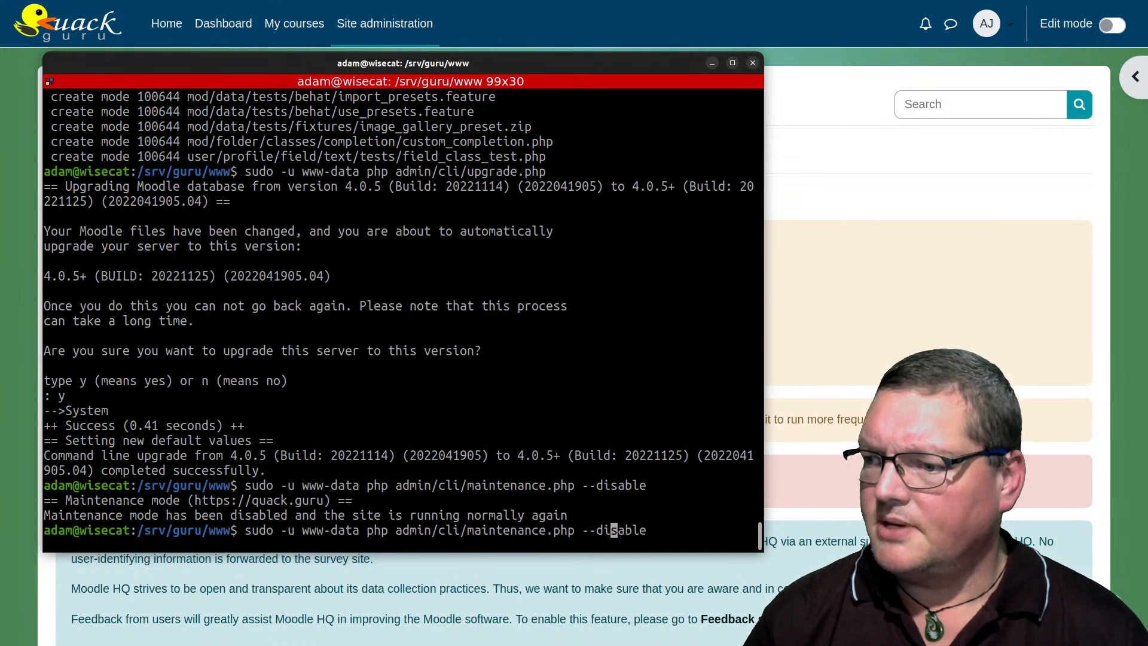
key("BackSpace")
key("BackSpace")
key("BackSpace")
type("en")
key("Return")
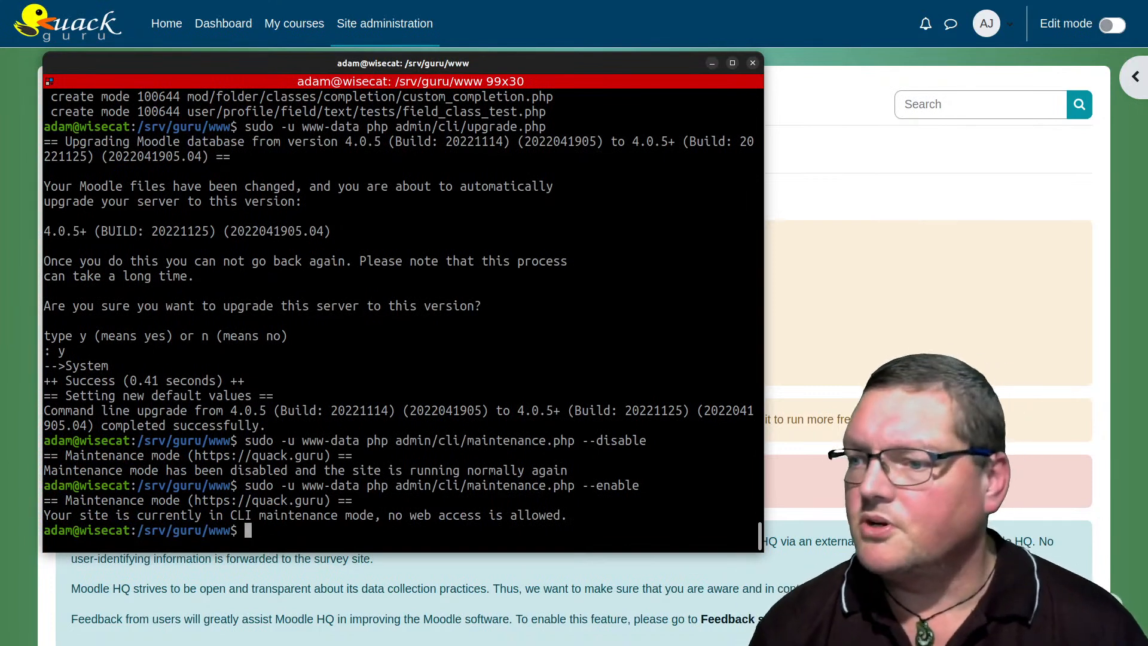
Try to switch the Moodle code to the MOODLE_401_STABLE branch with git checkout.
key("Up")
key("Up")
key("BackSpace")
key("BackSpace")
key("BackSpace")
key("BackSpace")
key("BackSpace")
key("BackSpace")
key("BackSpace")
key("BackSpace")
key("BackSpace")
key("BackSpace")
key("BackSpace")
key("BackSpace")
key("BackSpace")
key("BackSpace")
key("BackSpace")
key("BackSpace")
key("BackSpace")
key("BackSpace")
key("BackSpace")
key("BackSpace")
type("git status")
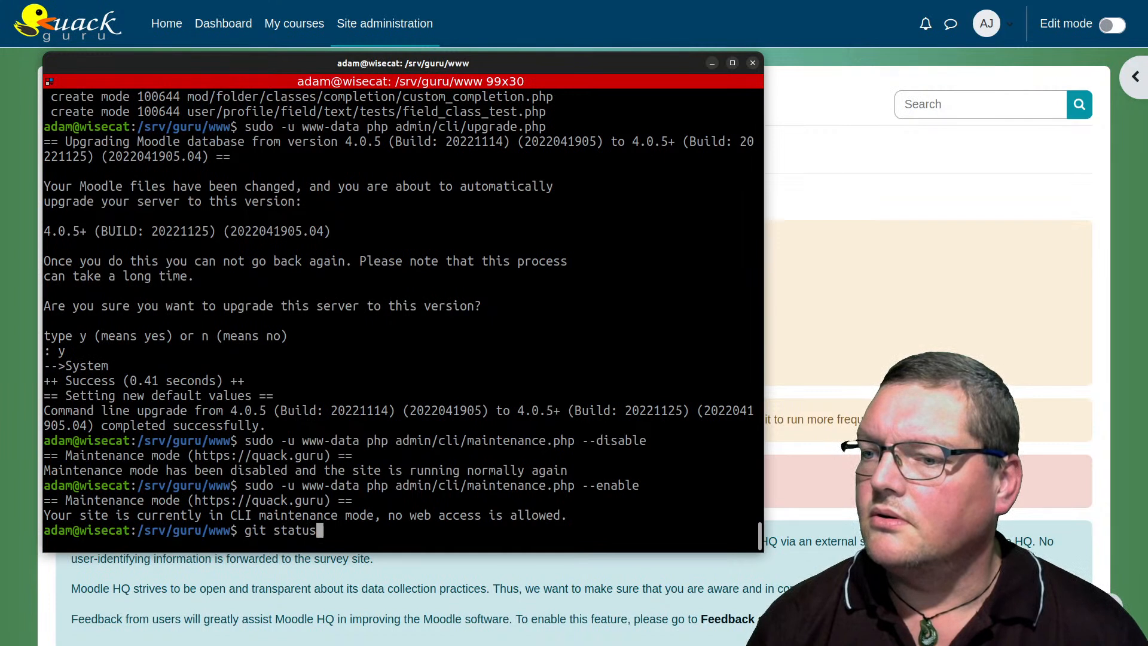
key("BackSpace")
key("BackSpace")
key("BackSpace")
key("BackSpace")
key("BackSpace")
key("BackSpace")
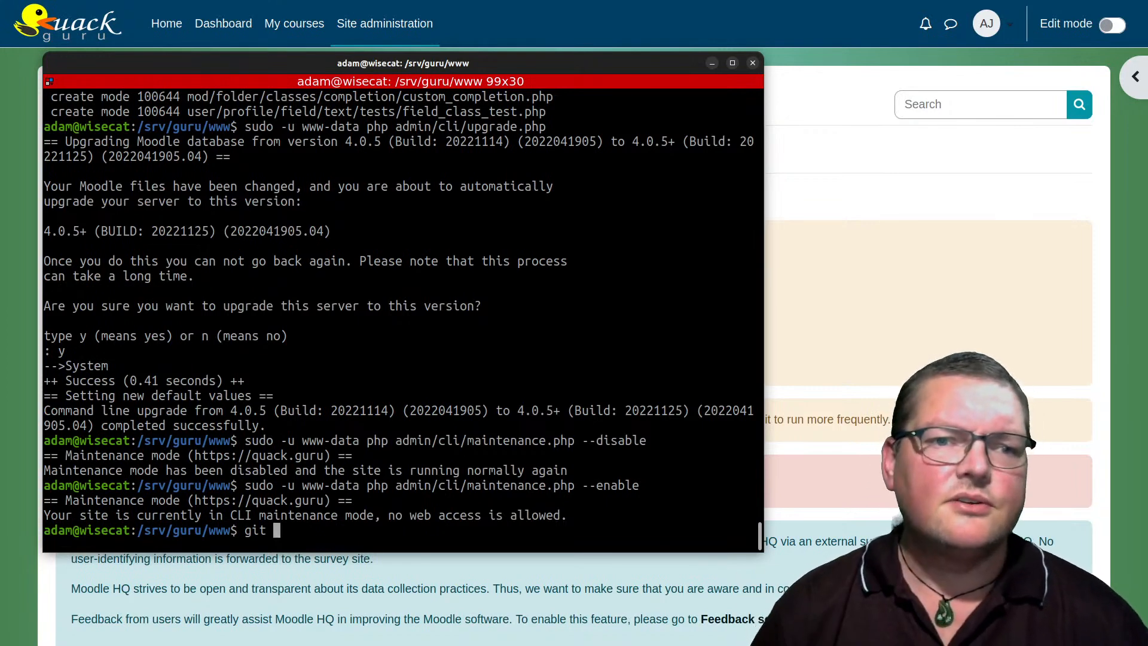
type("c")
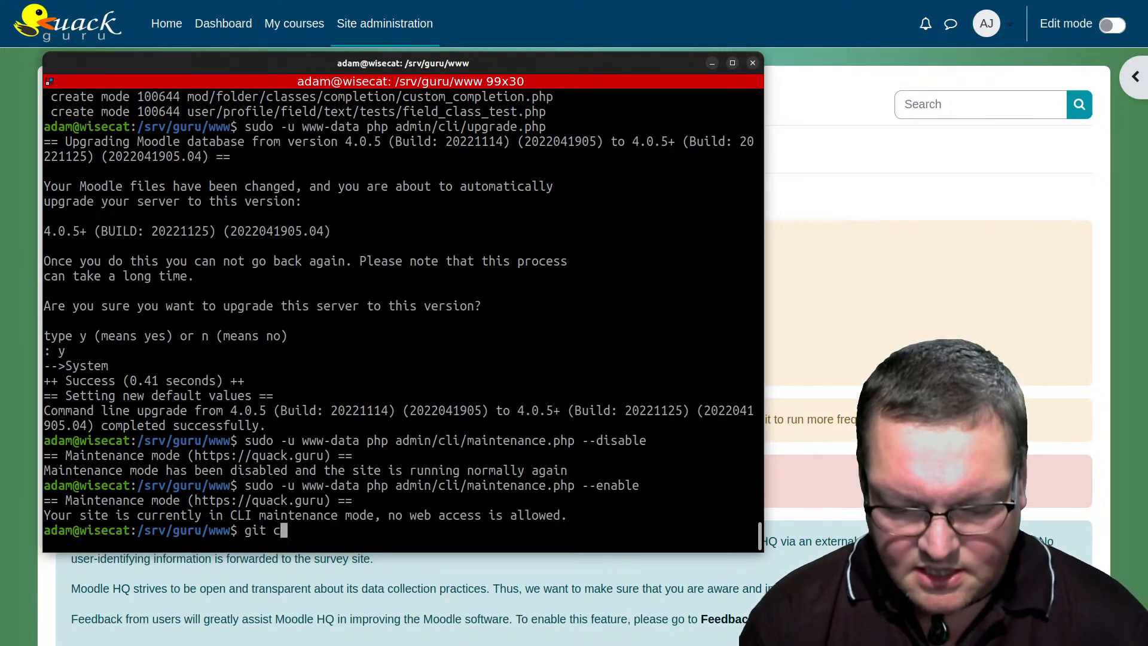
type("heckou")
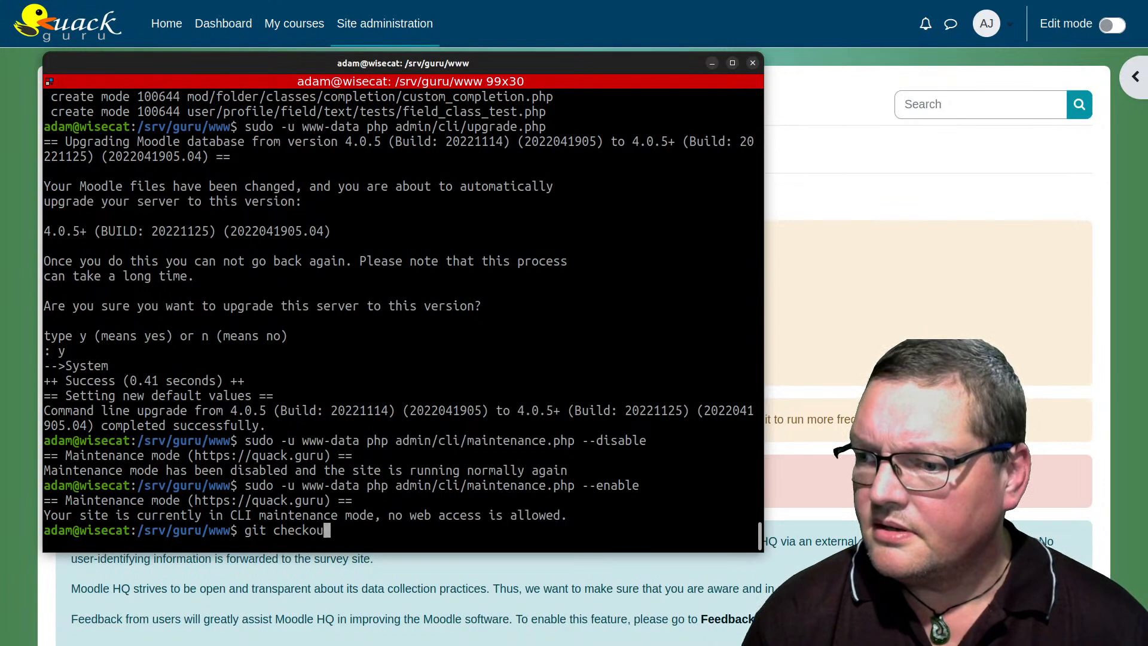
type("rt ")
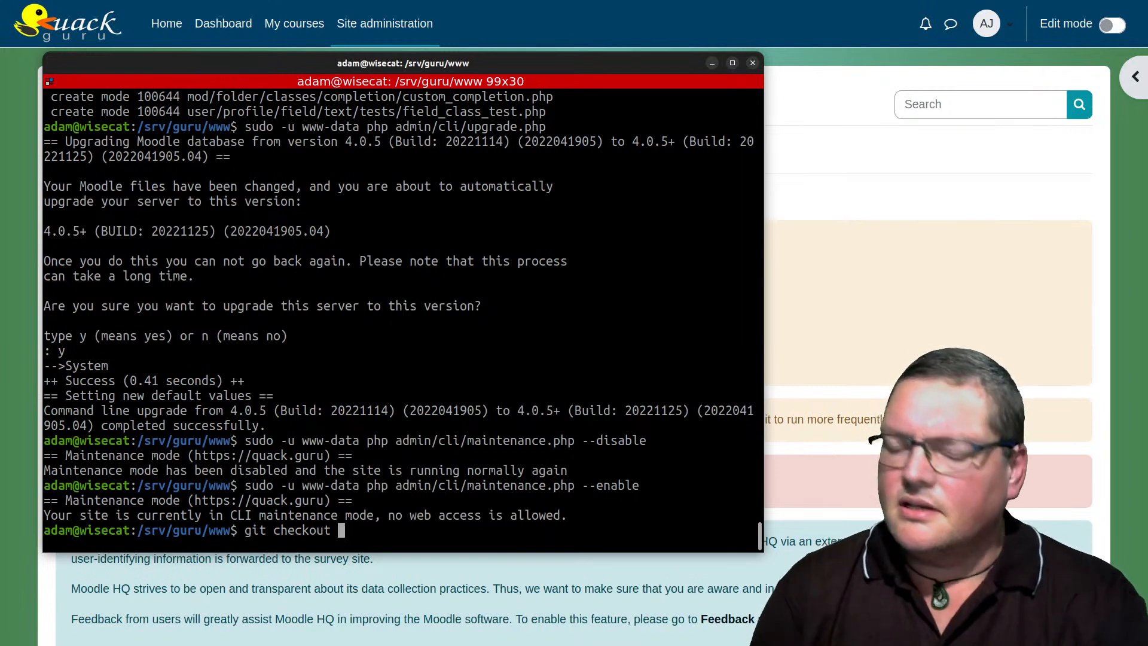
type("MOODLE_4")
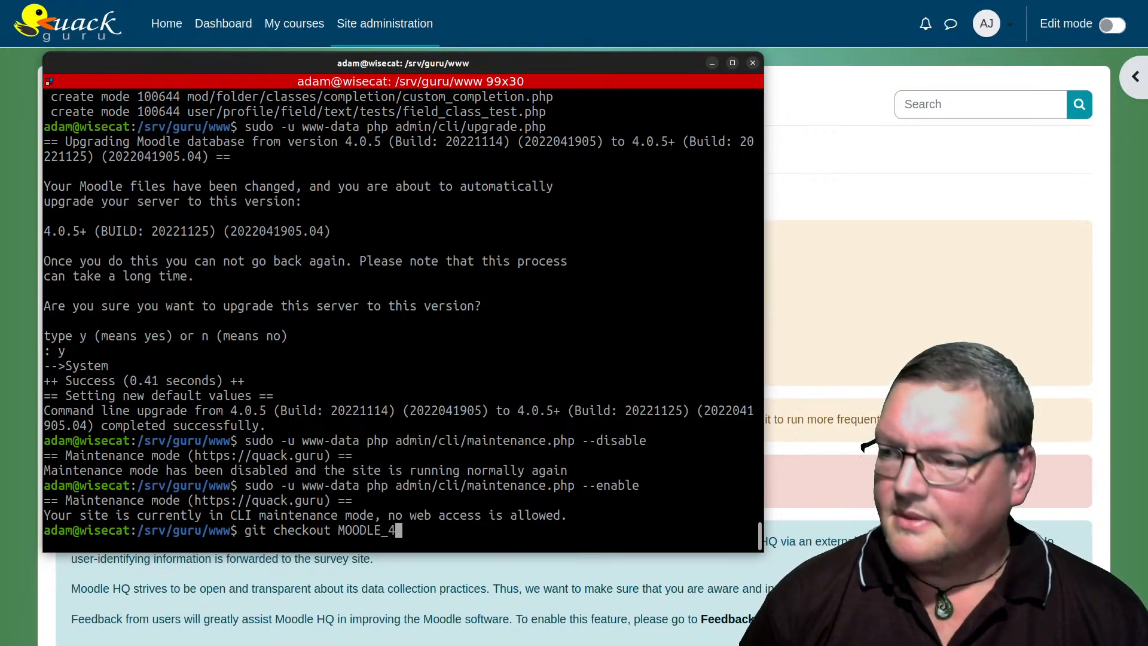
type("01")
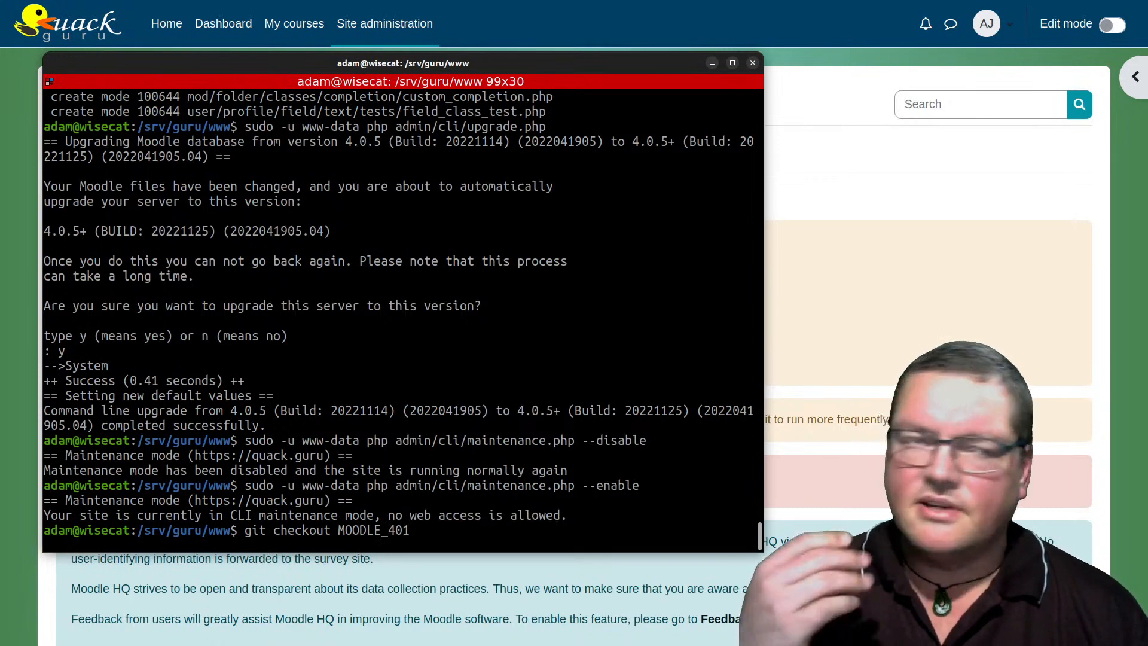
key("Tab")
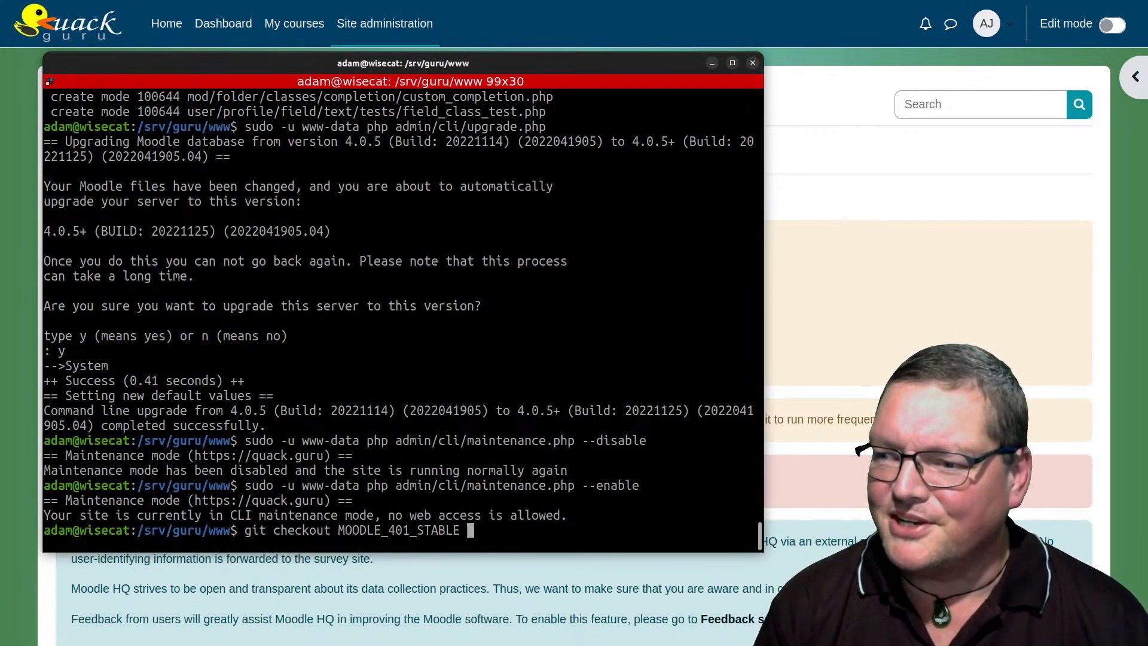
key("Return")
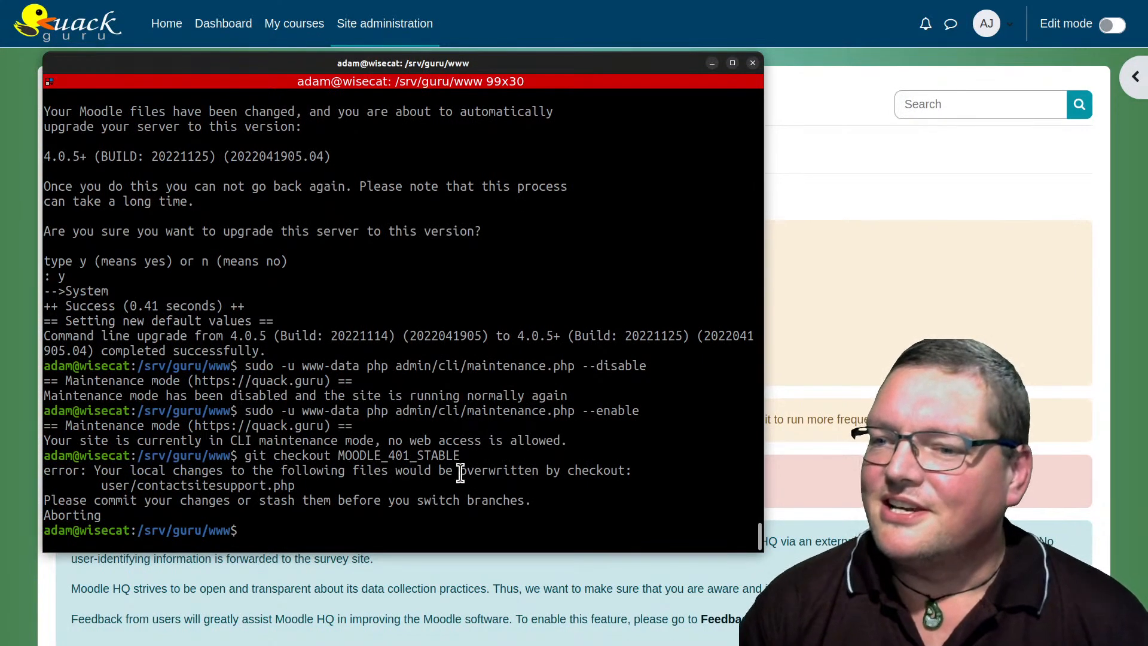
Discard the local changes to user/contactsitesupport.php by running git checkout on that file.
left_click_drag(114, 471, 418, 472)
double_click(241, 485)
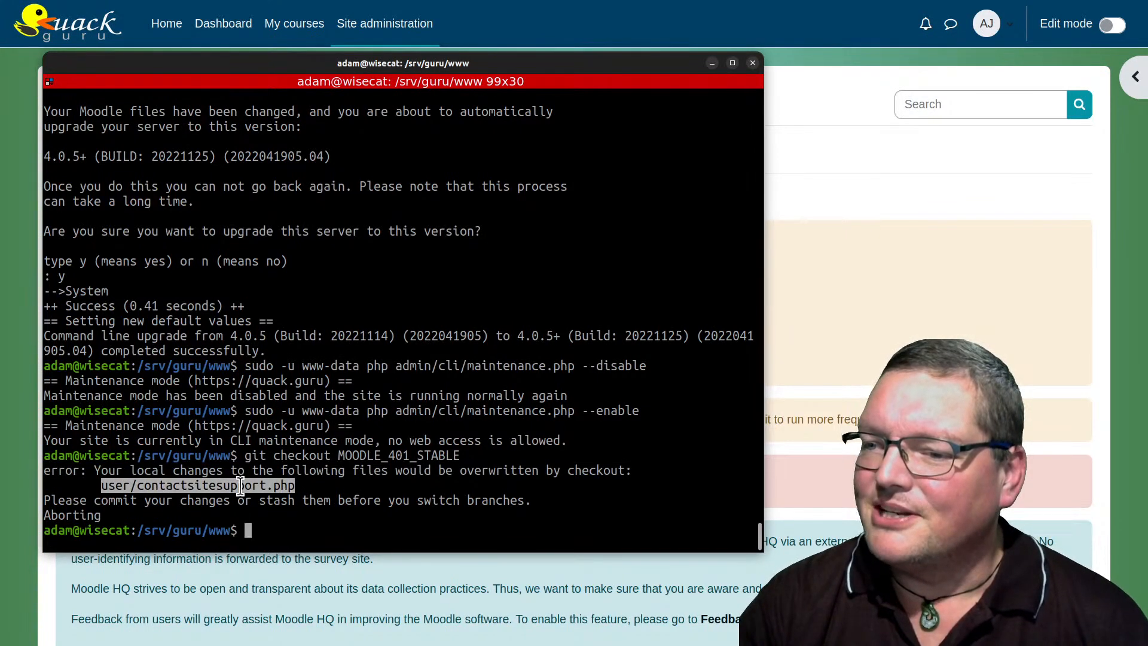
right_click(240, 485)
left_click(292, 308)
left_click(366, 441)
type("git checkout")
key("ctrl+shift+v")
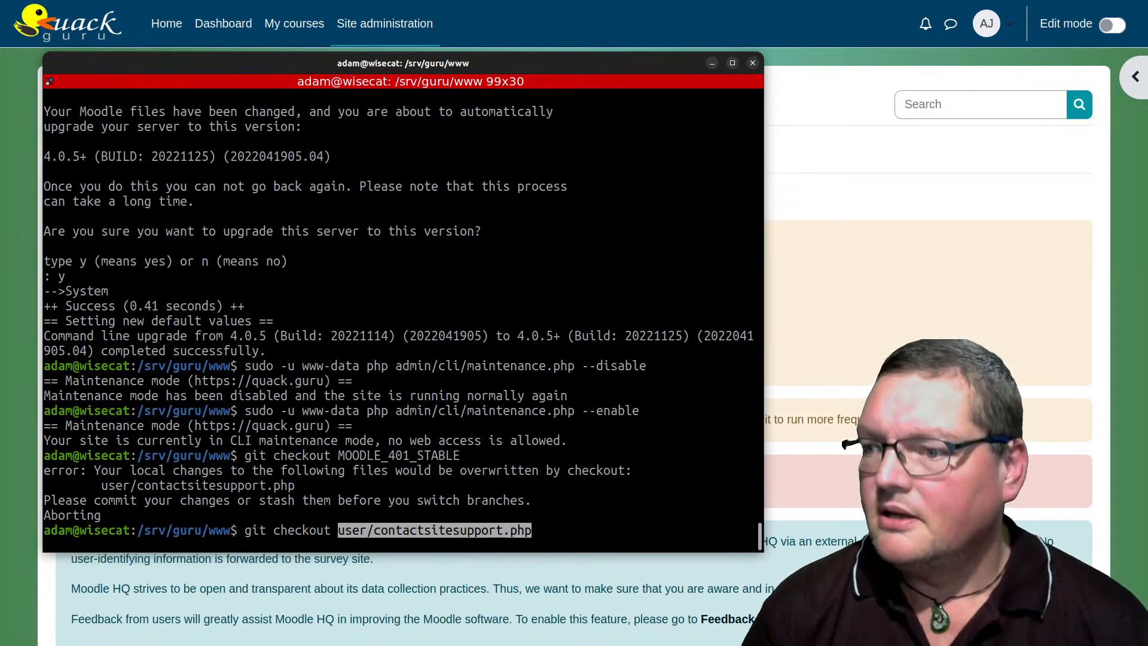
key("Return")
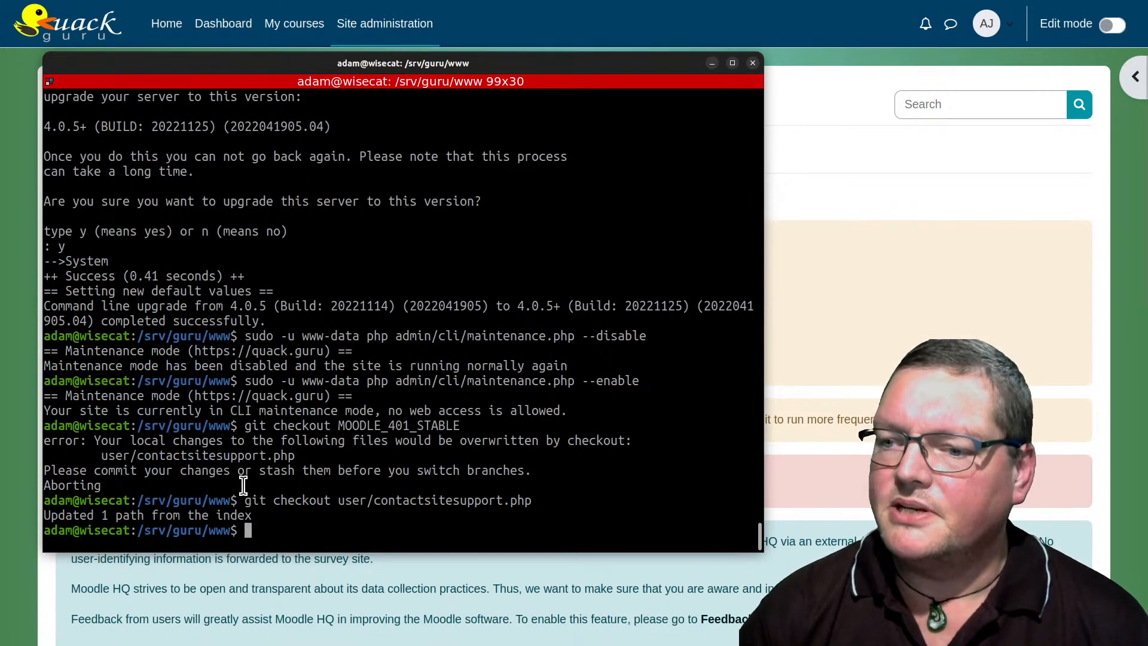
Run git checkout MOODLE_401_STABLE again and check the branch and tracking details in its output.
left_click_drag(133, 458, 388, 467)
left_click(389, 465)
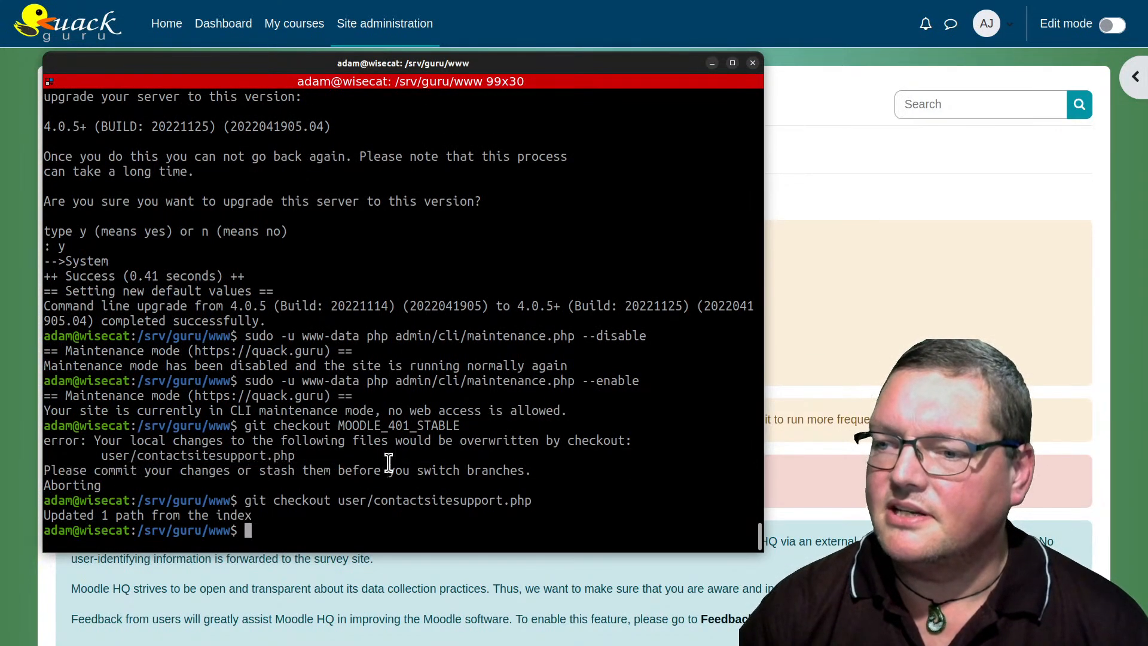
key("Up")
key("Up")
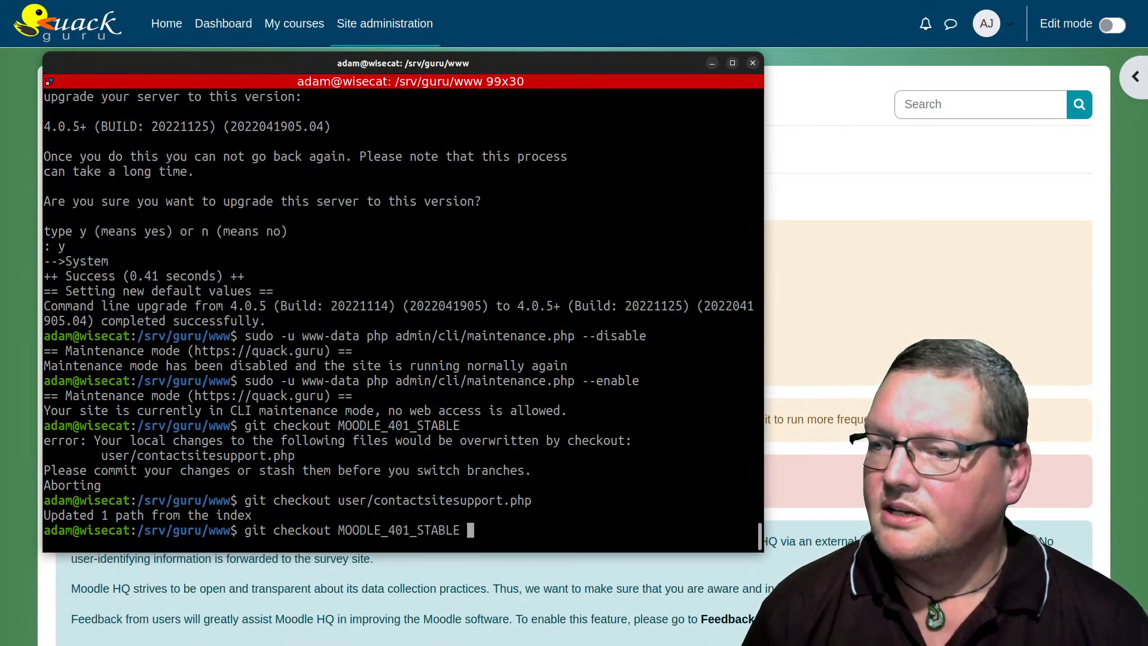
key("Return")
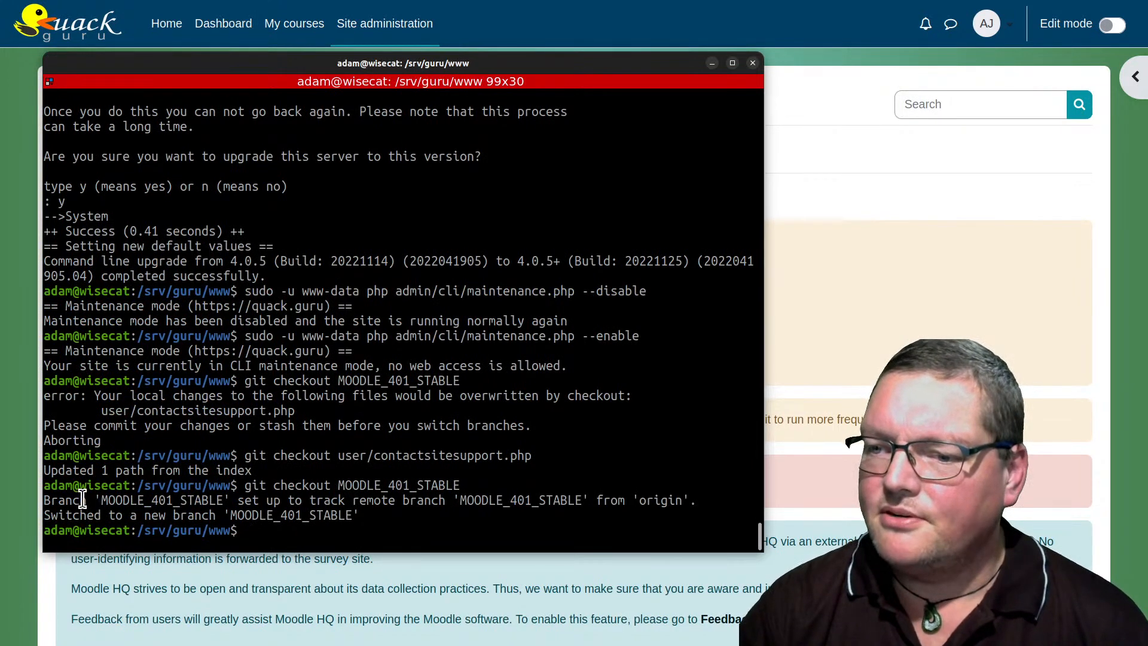
double_click(63, 501)
left_click_drag(106, 501, 687, 500)
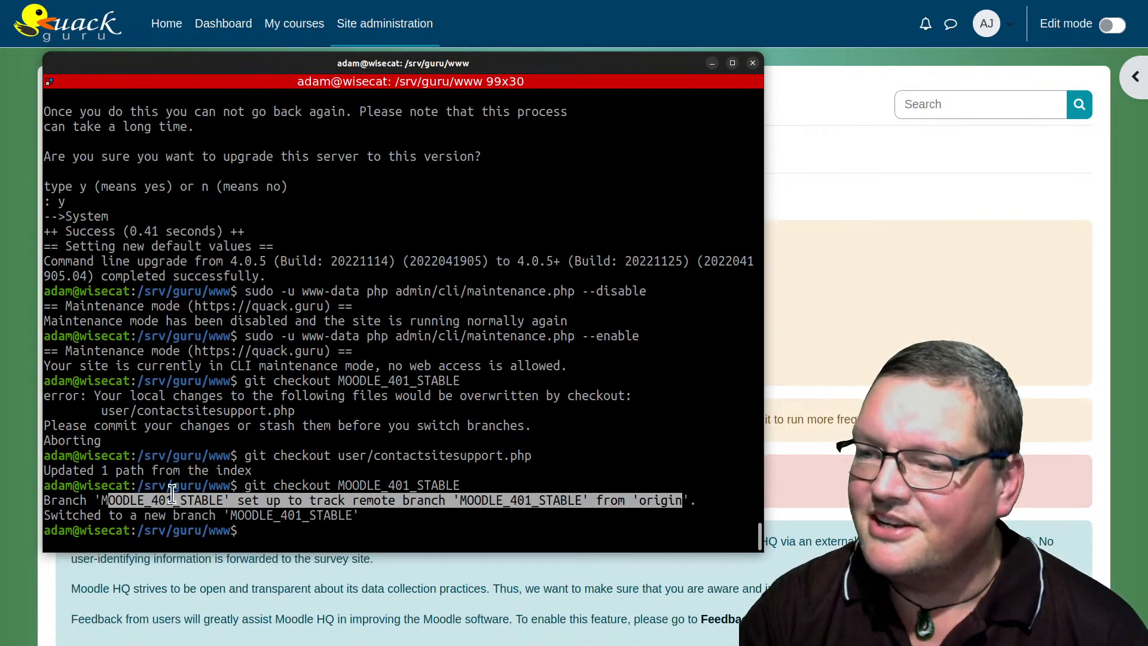
left_click(103, 512)
triple_click(103, 512)
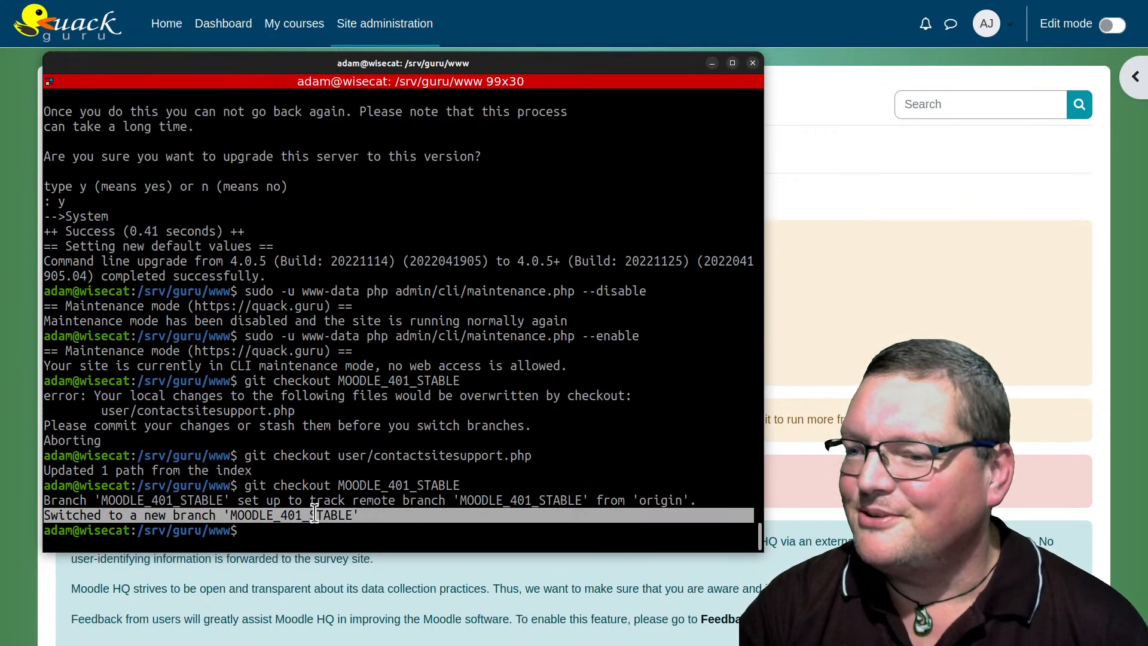
double_click(313, 515)
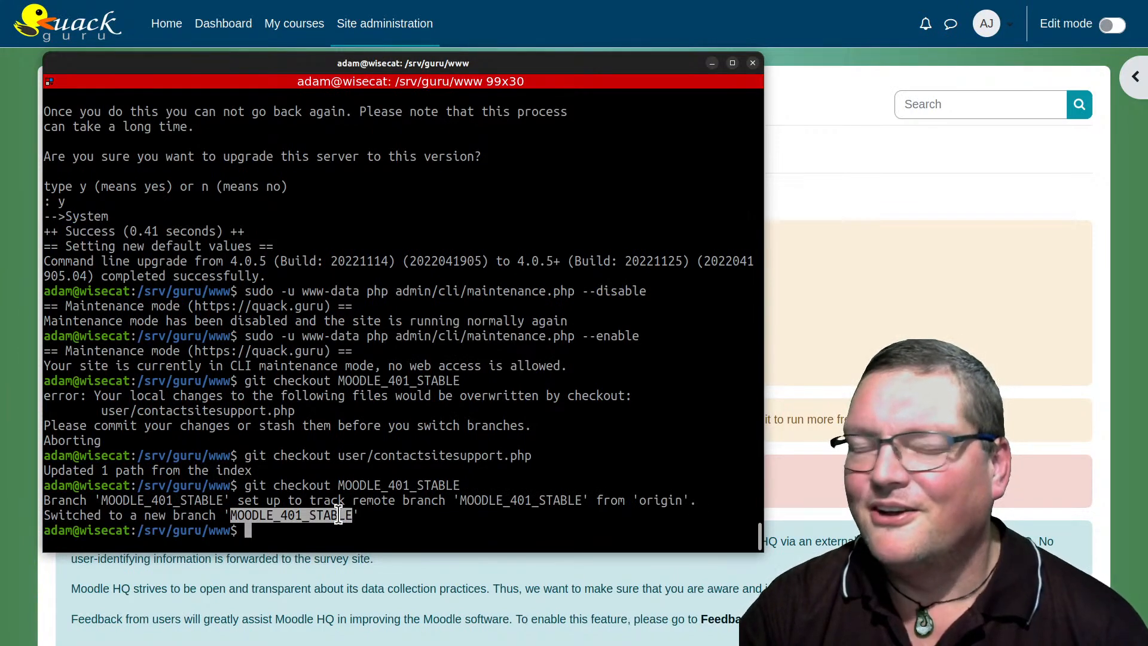
left_click(416, 496)
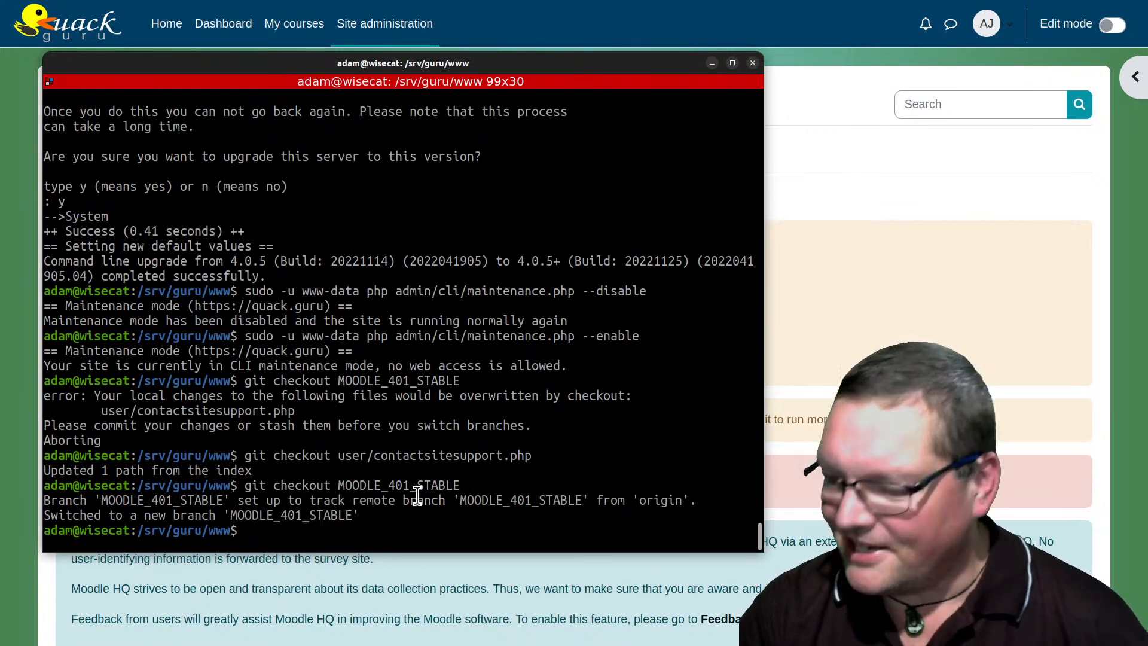
Run admin/cli/upgrade.php with PHP as www-data, check the source and target versions, and answer y to the upgrade confirmation.
key("Up")
key("Up")
key("Up")
key("Up")
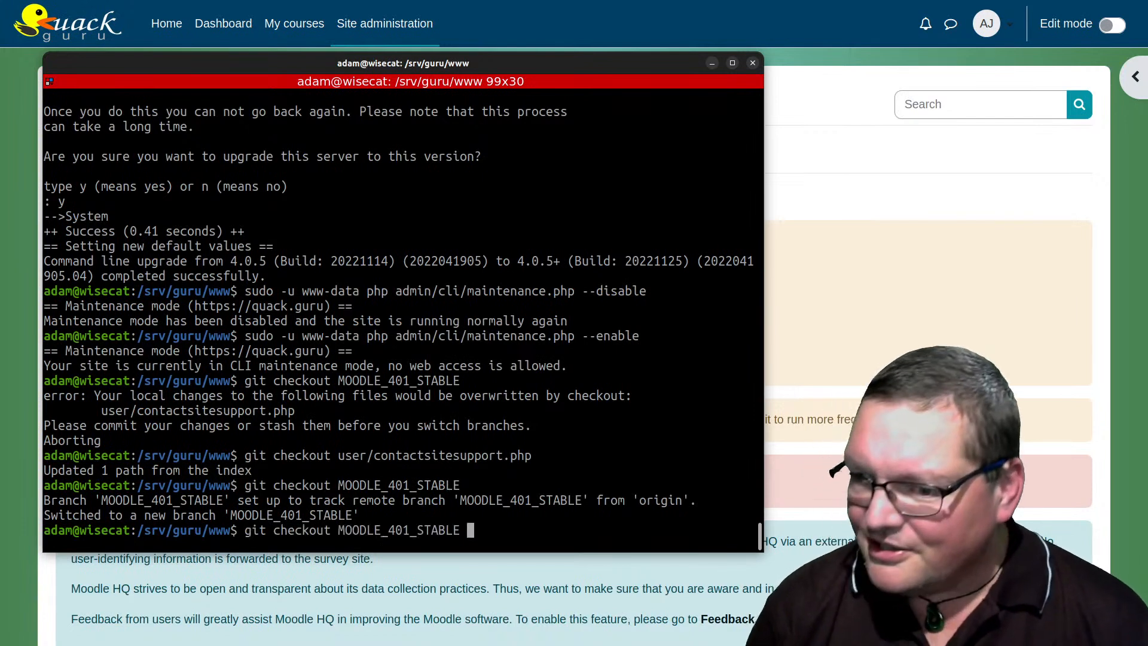
key("Up")
key("Up")
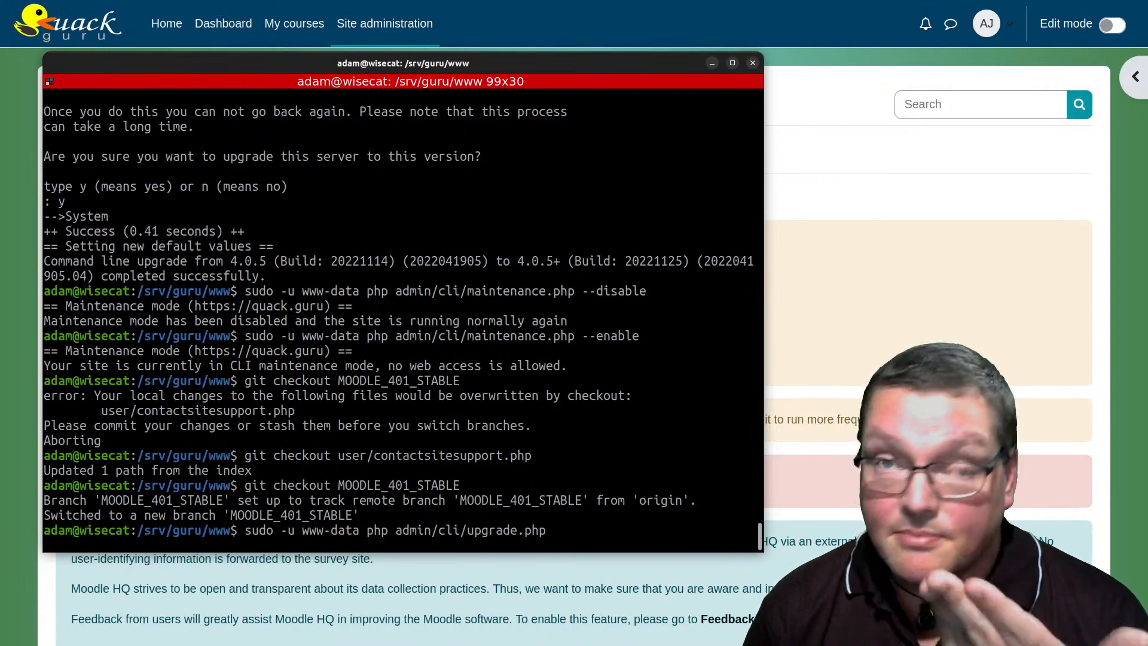
key("Return")
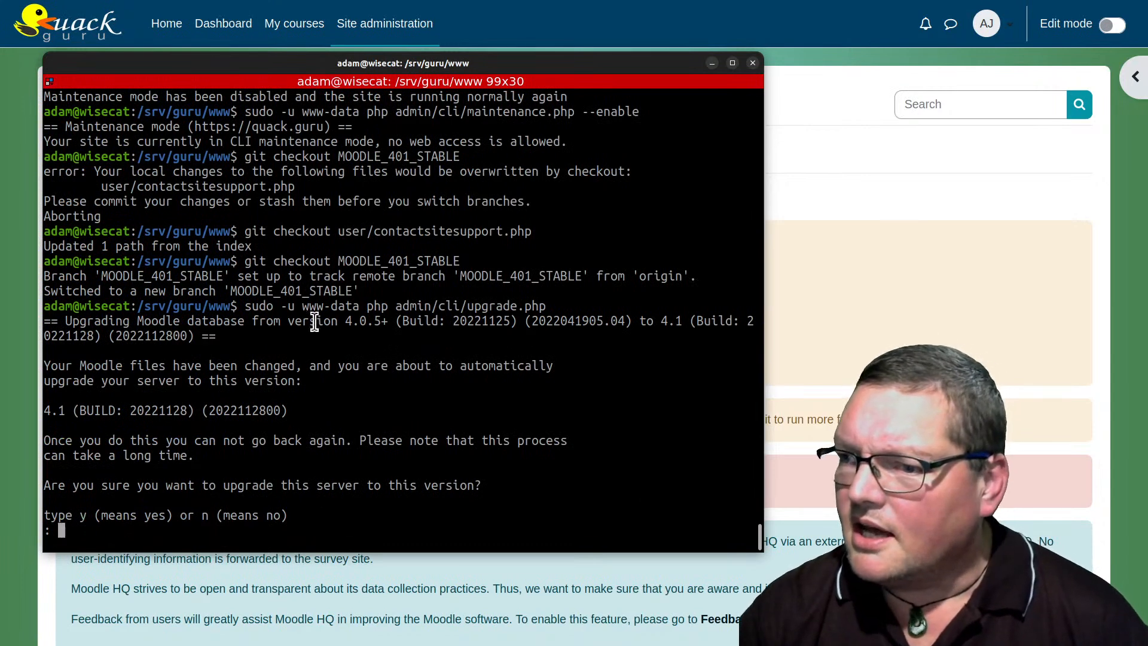
left_click_drag(402, 320, 456, 327)
left_click_drag(650, 336, 631, 308)
left_click(632, 308)
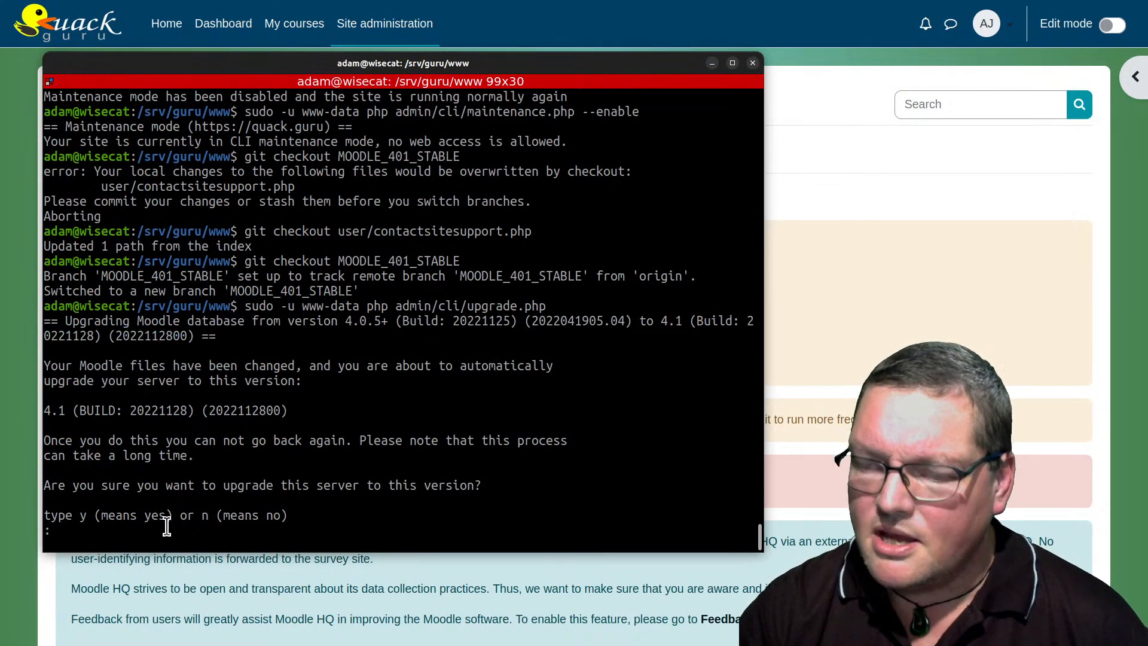
type("y")
key("Return")
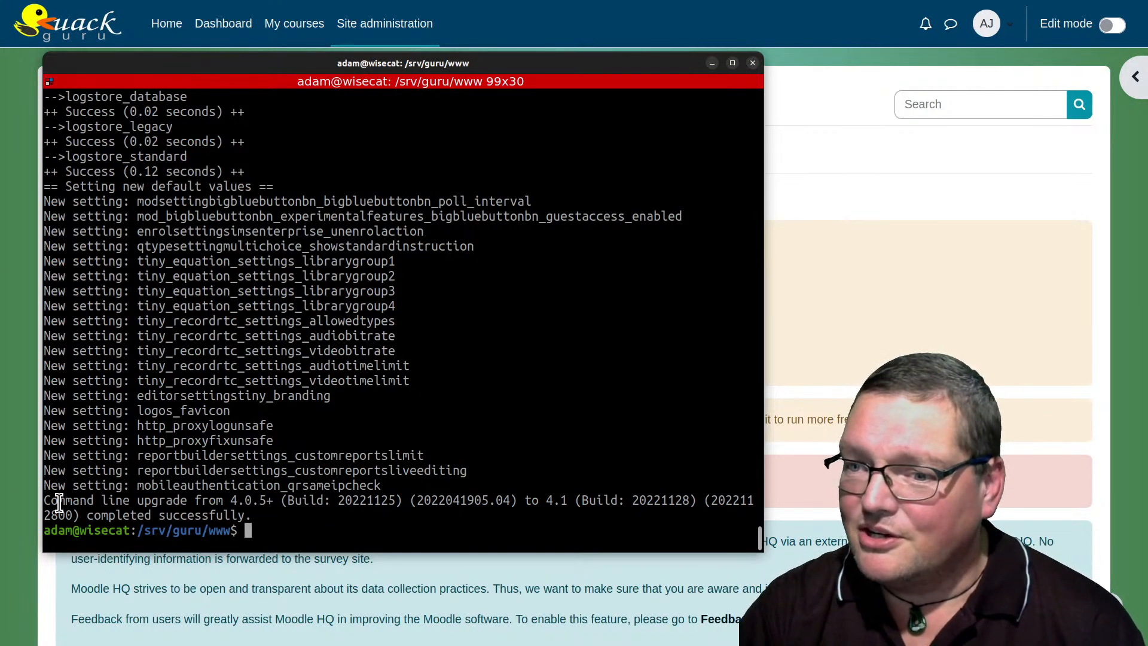
Examine the new BigBlueButton settings for the poll interval and guest access in the upgrade output.
left_click_drag(110, 199, 377, 201)
double_click(378, 201)
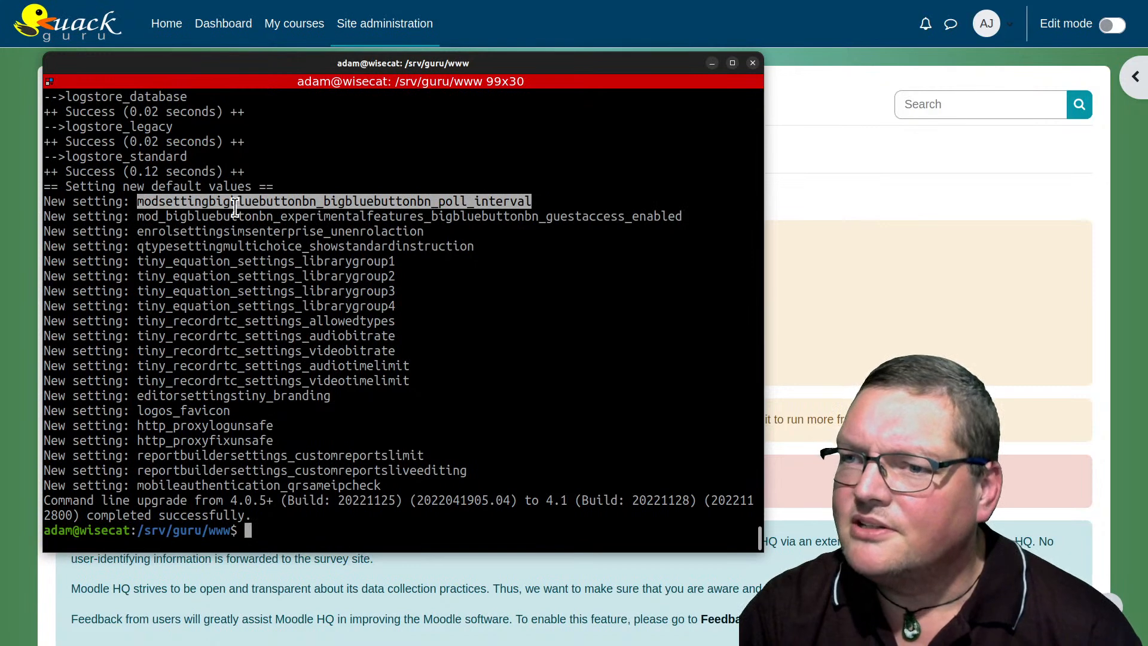
double_click(207, 215)
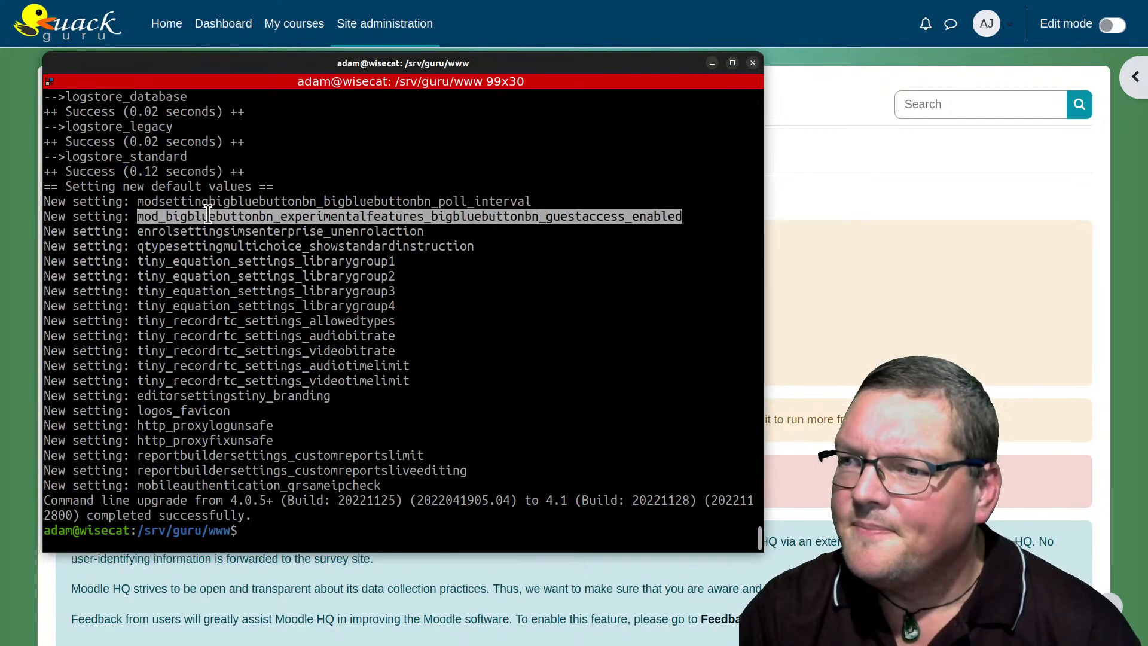
left_click(599, 221)
left_click_drag(538, 216, 682, 216)
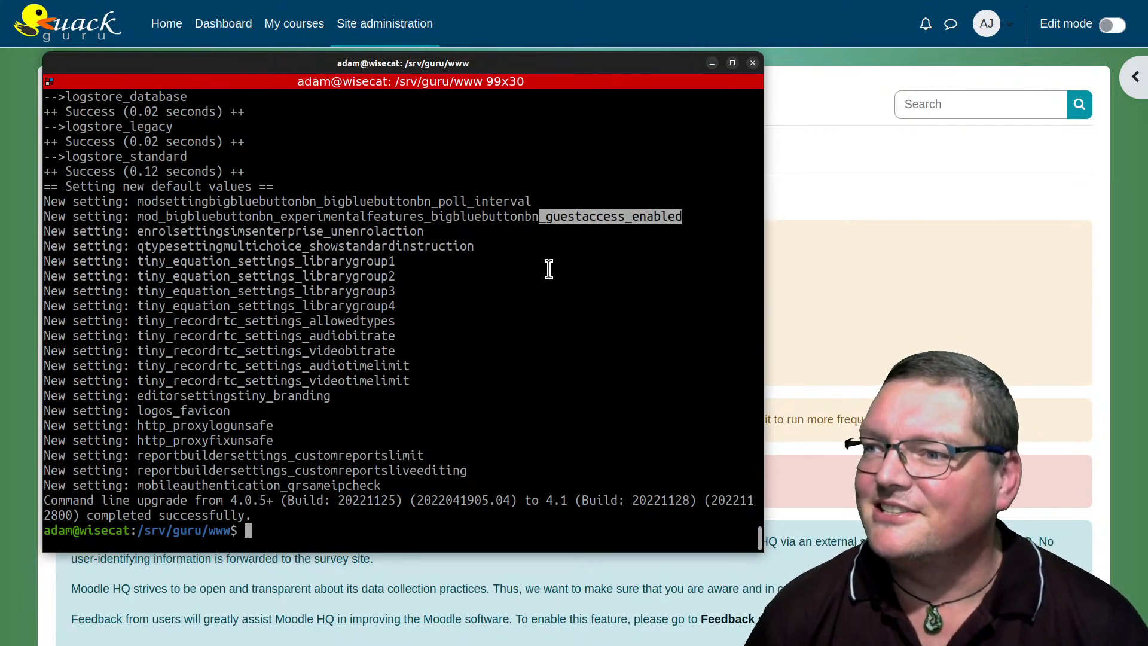
left_click(623, 210)
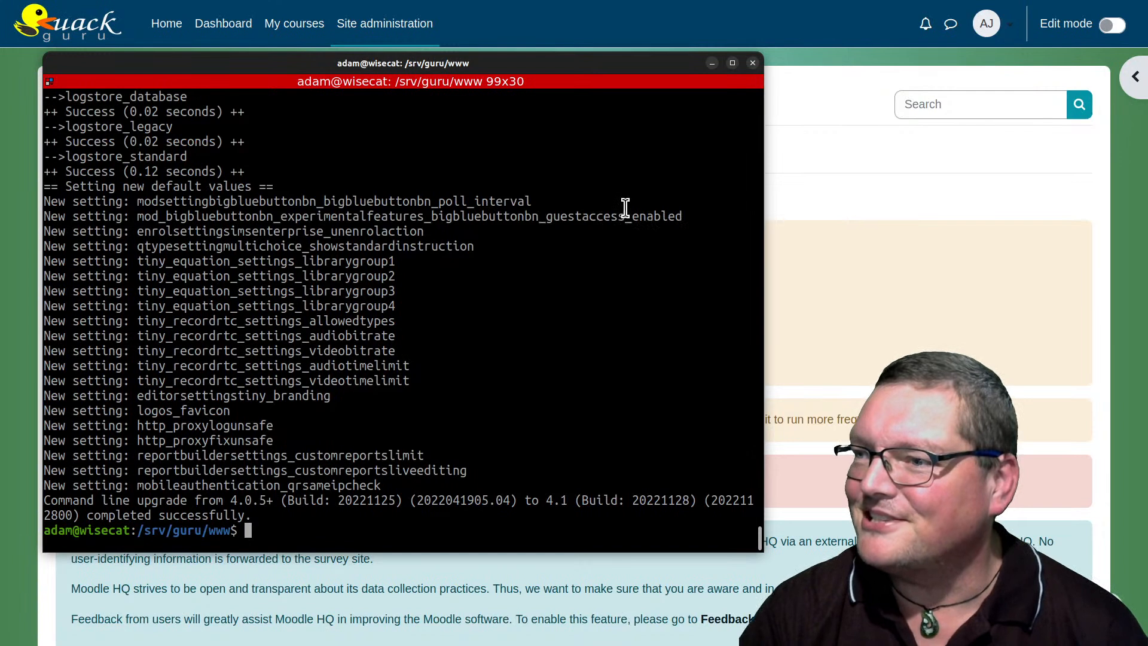
Examine the new settings for BigBlueButton guest access, IMS Enterprise unenrol action and multiple-choice standard instruction in the upgrade output.
left_click_drag(510, 213, 676, 215)
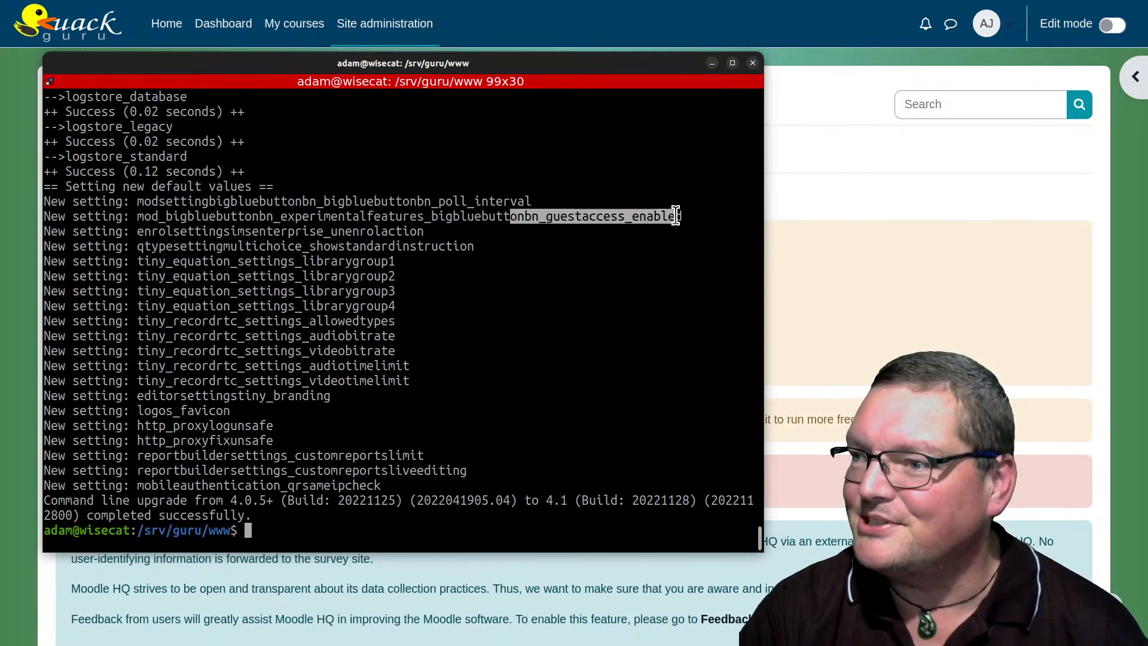
left_click(282, 232)
double_click(282, 231)
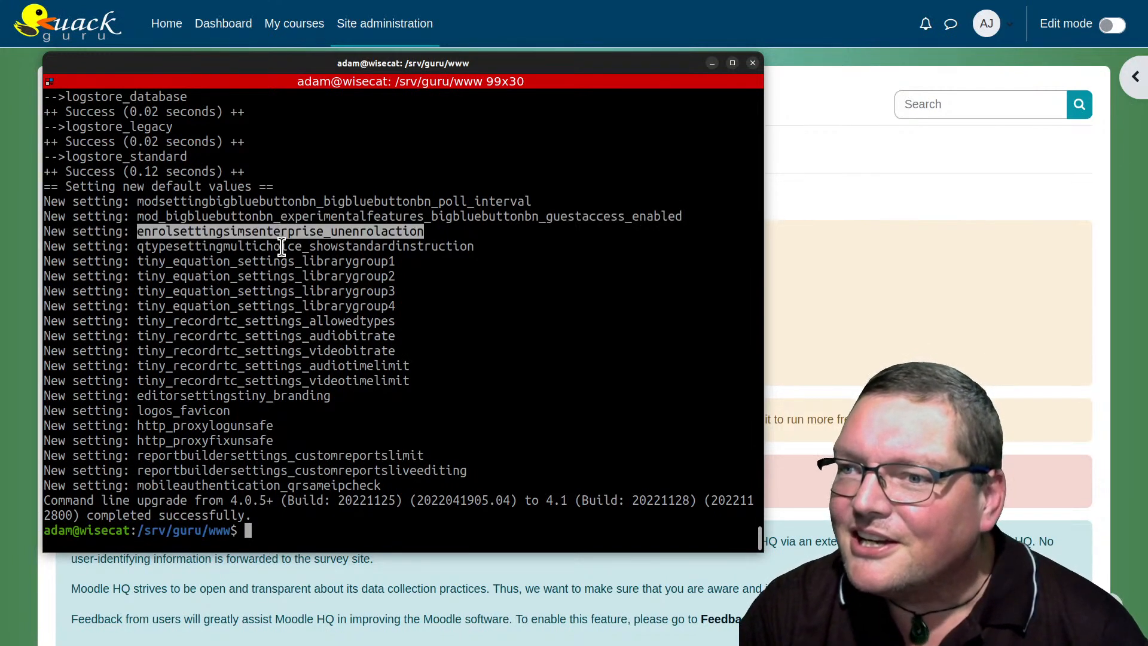
double_click(350, 247)
left_click(332, 267)
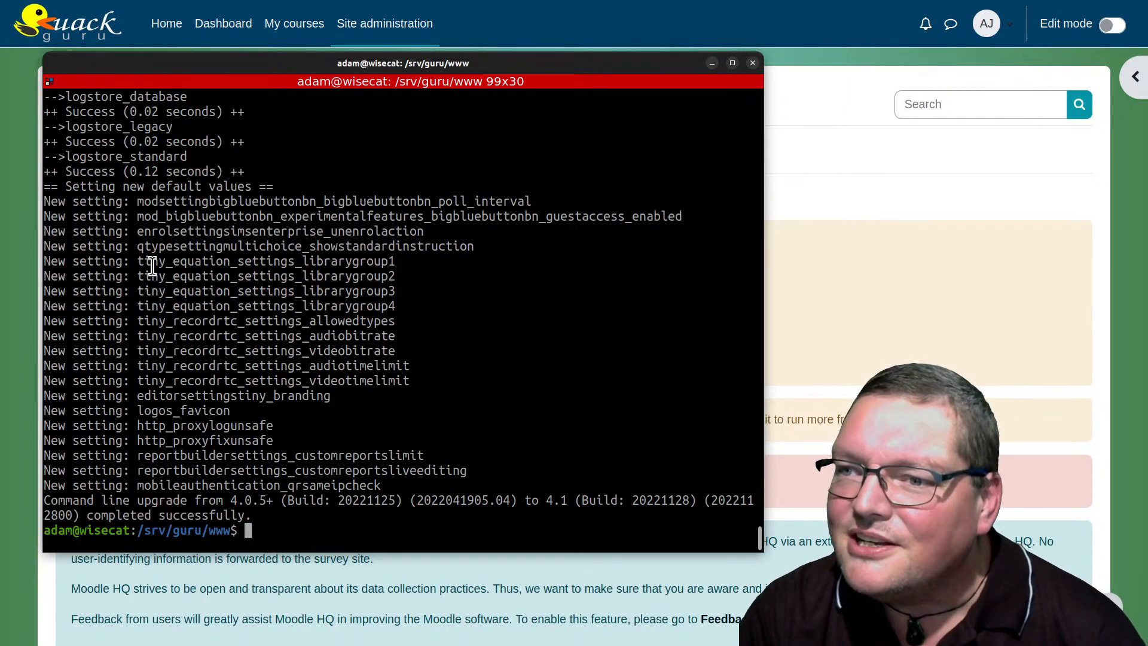
Examine the new tiny_equation and tiny_recordrtc editor settings and the http_proxy settings in the upgrade output.
left_click_drag(152, 263, 302, 277)
left_click(212, 273)
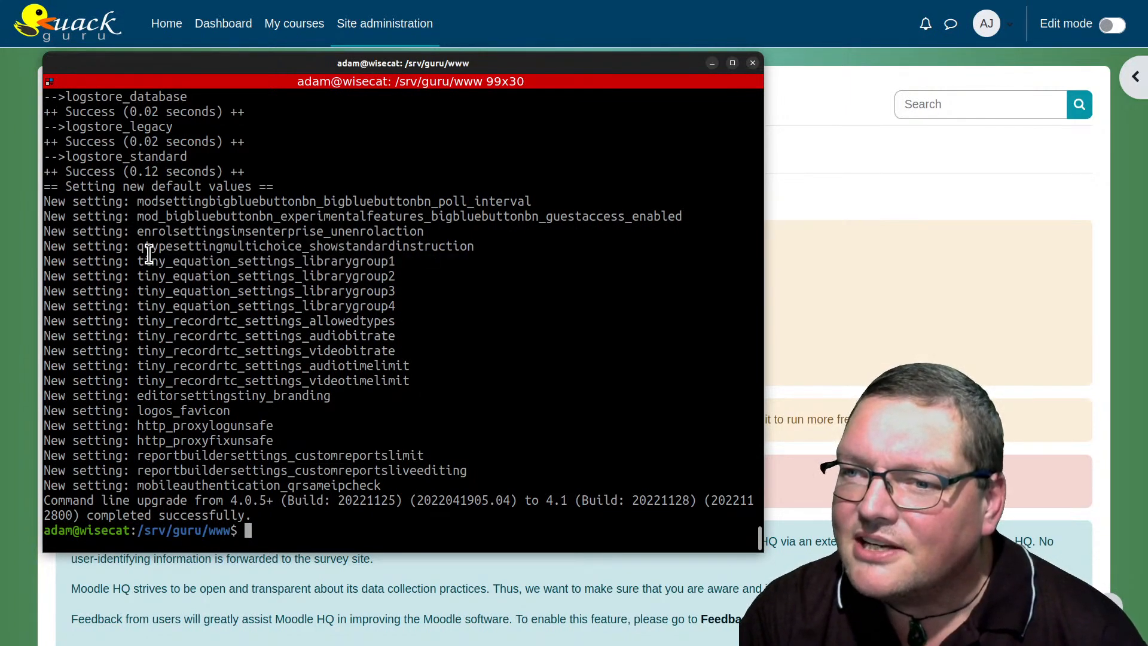
left_click_drag(136, 263, 54, 253)
left_click(412, 379)
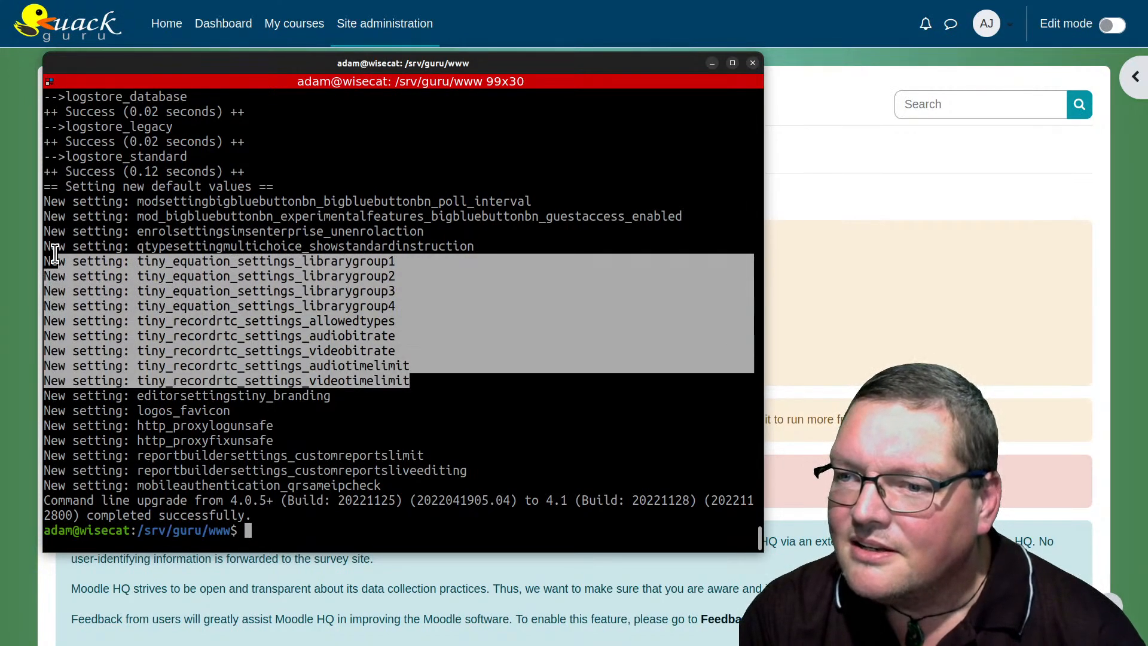
left_click(263, 425)
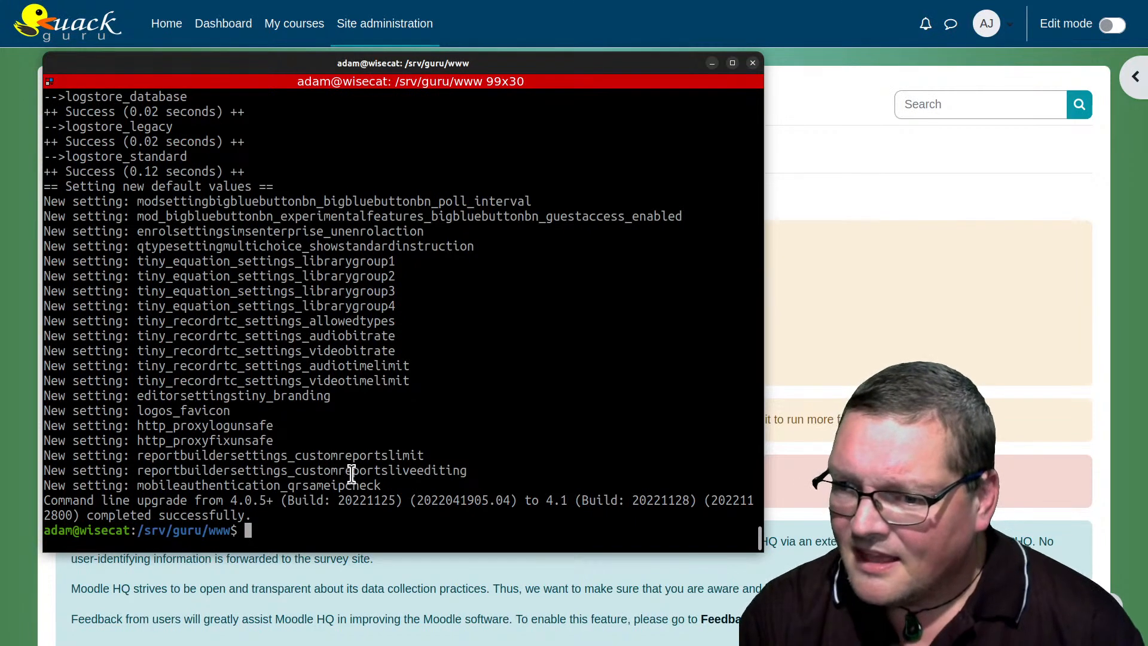
Examine the new report builder custom report settings and the mobileauthentication_qrsameipcheck setting in the upgrade output.
left_click_drag(452, 471, 372, 452)
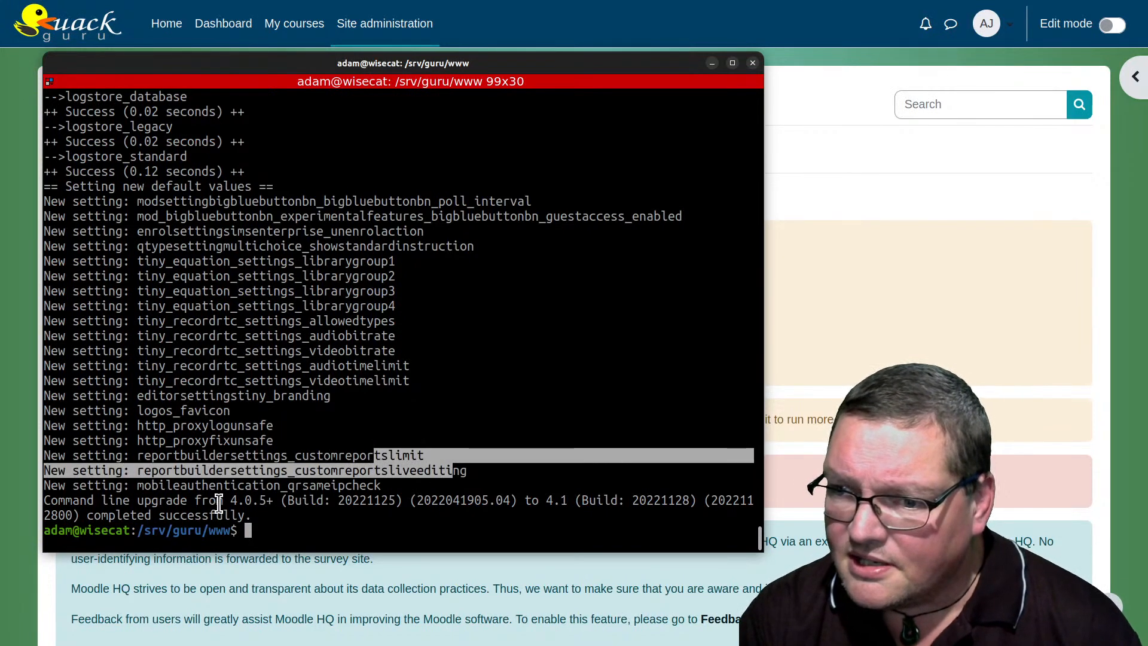
left_click(368, 491)
left_click_drag(287, 485, 383, 483)
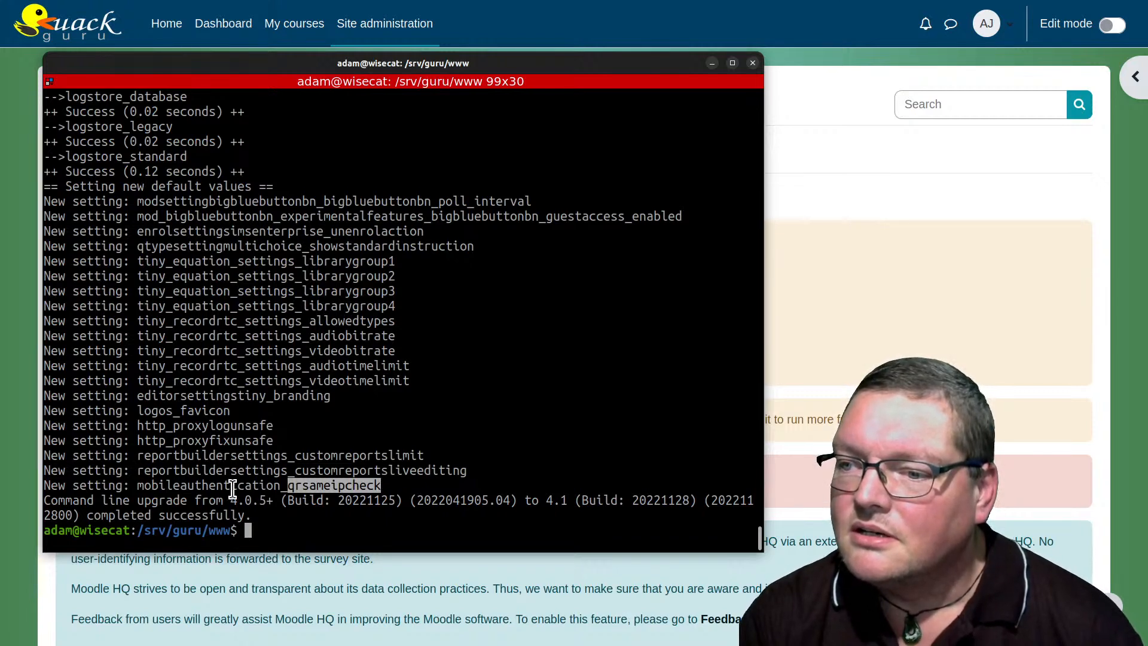
left_click(233, 487)
left_click_drag(382, 485, 287, 487)
double_click(179, 487)
left_click(179, 487)
left_click_drag(137, 486, 381, 484)
left_click(348, 478)
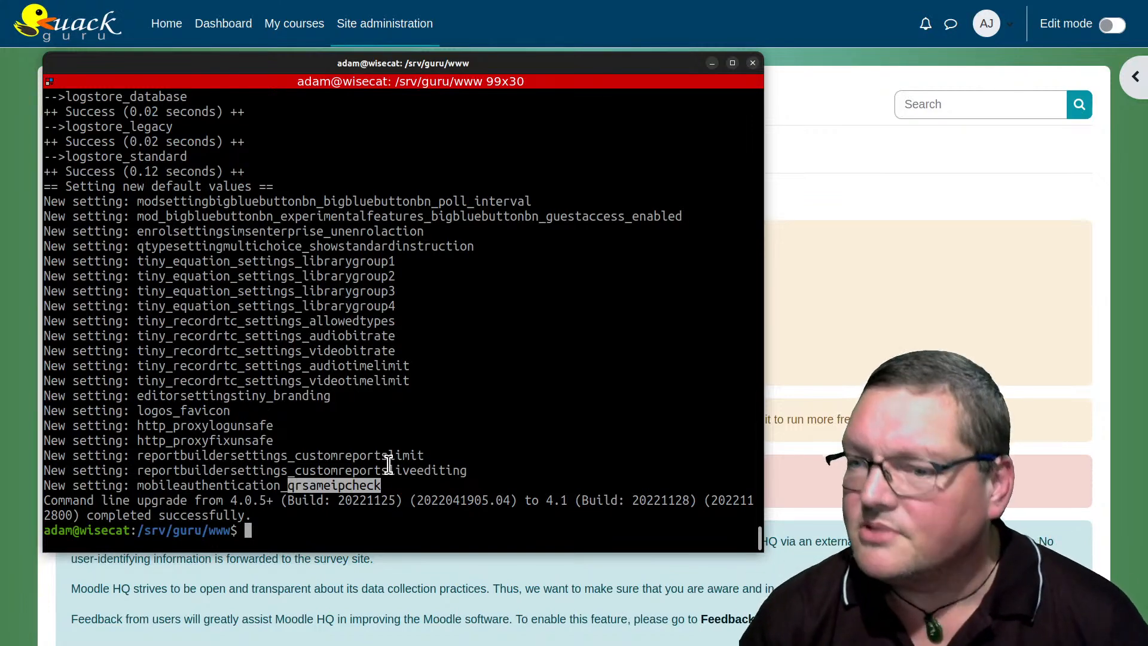
left_click(326, 509)
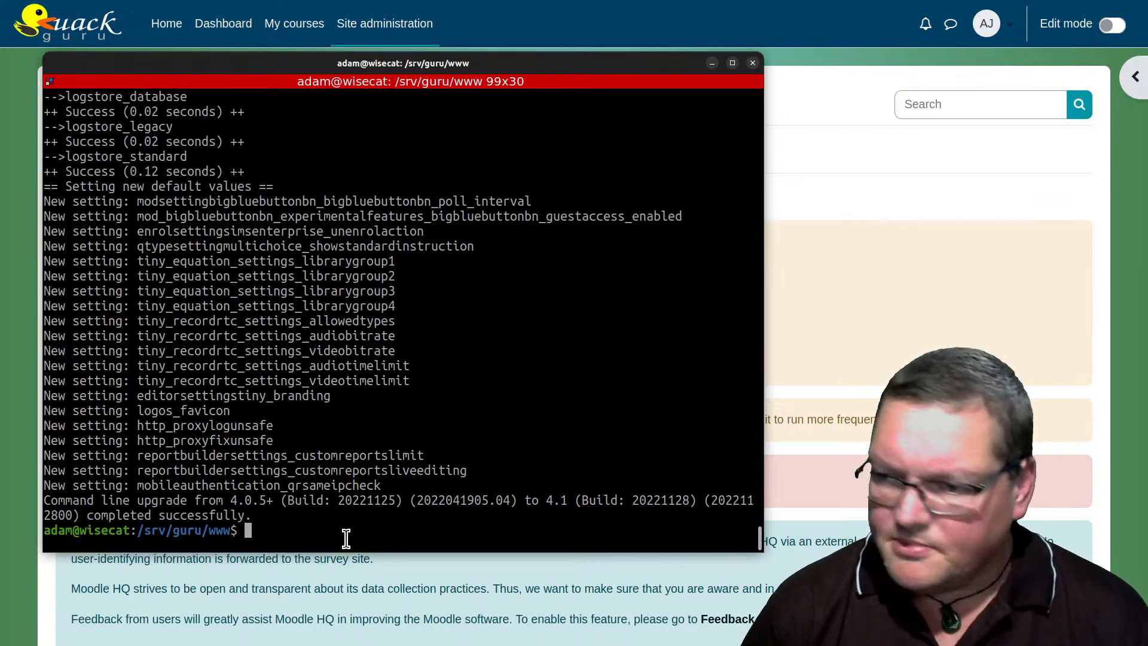
Take the site out of maintenance mode by running sudo -u www-data php admin/cli/maintenance.php --disable.
key("Up")
key("Up")
key("Up")
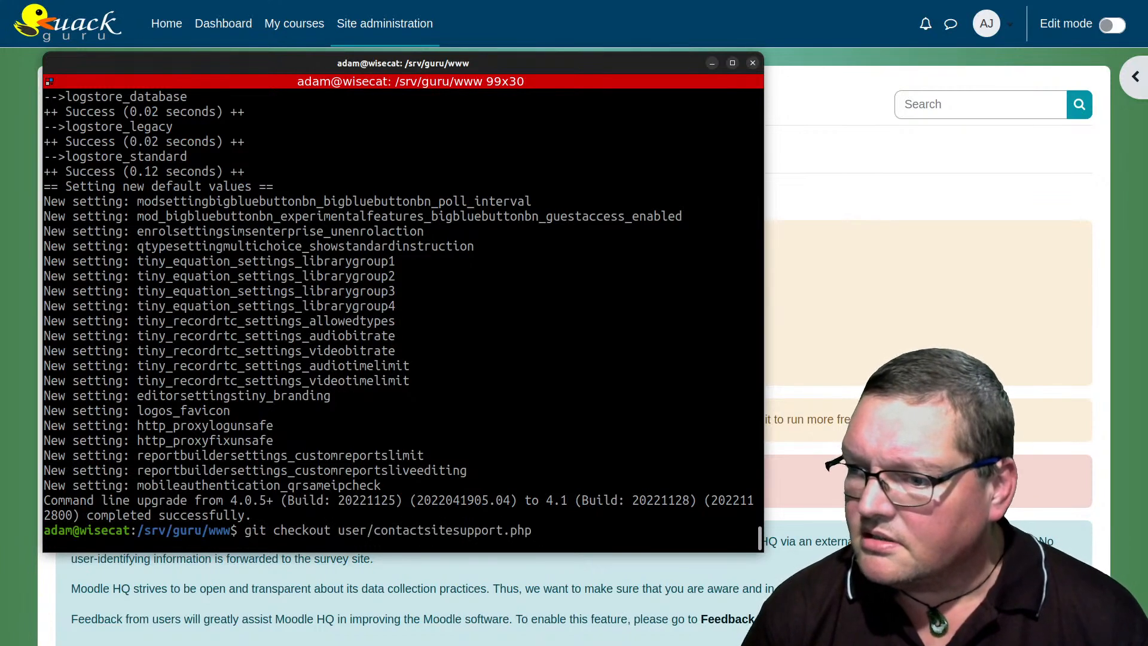
key("Up")
key("Up")
key("Left")
key("Left")
key("Left")
key("Left")
key("Left")
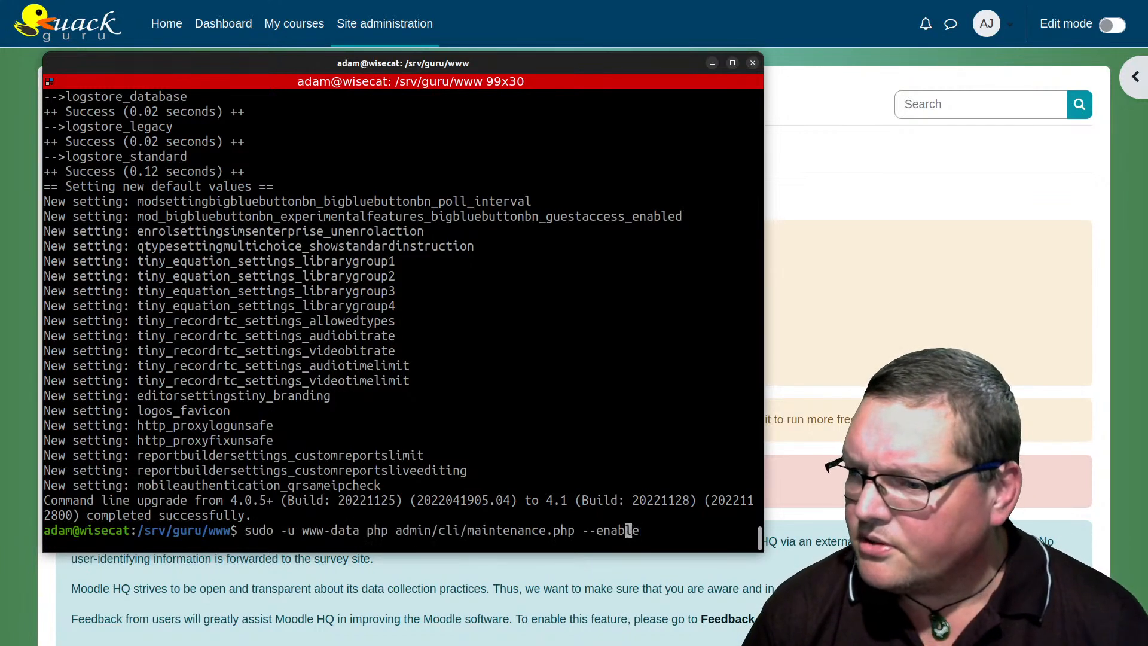
key("BackSpace")
key("BackSpace")
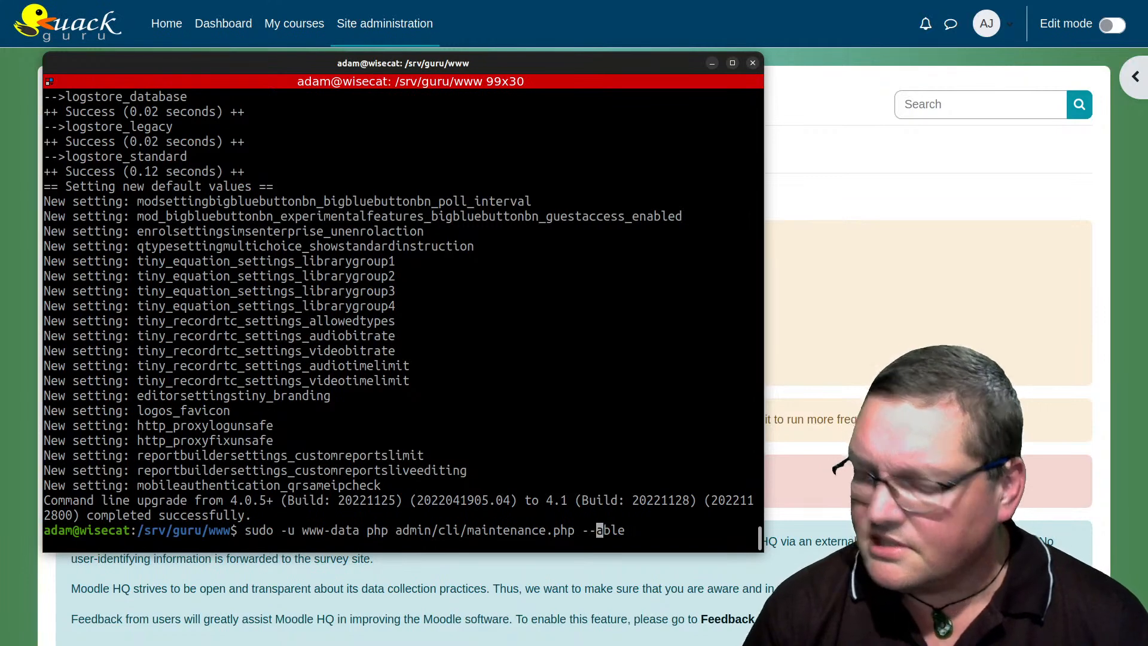
type("dis")
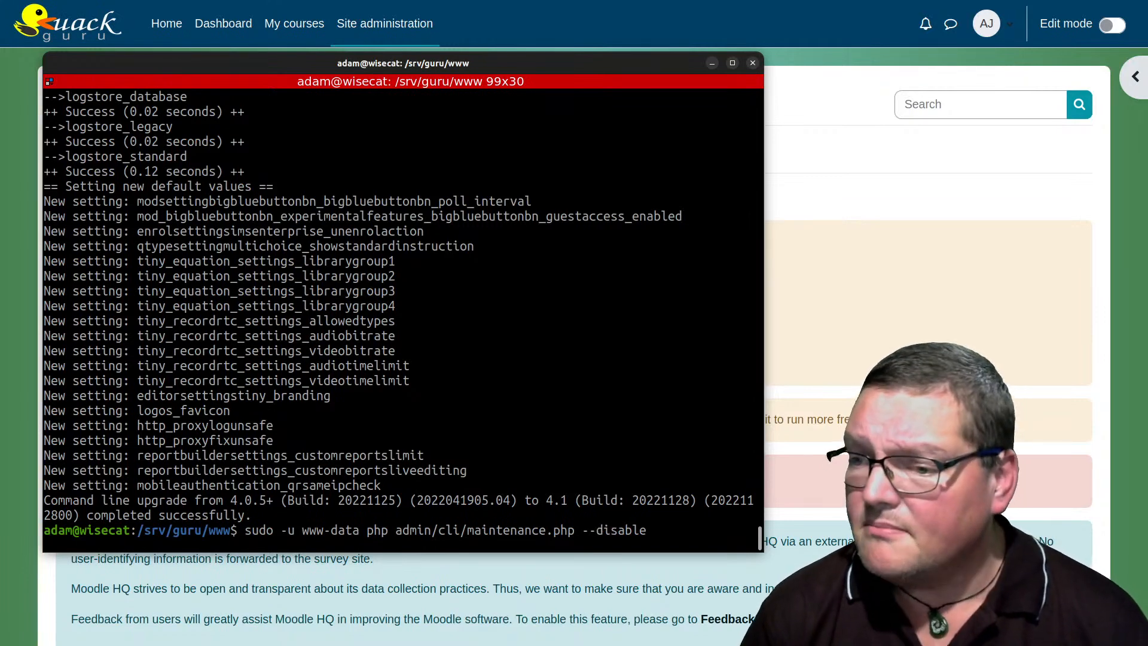
key("End")
key("Return")
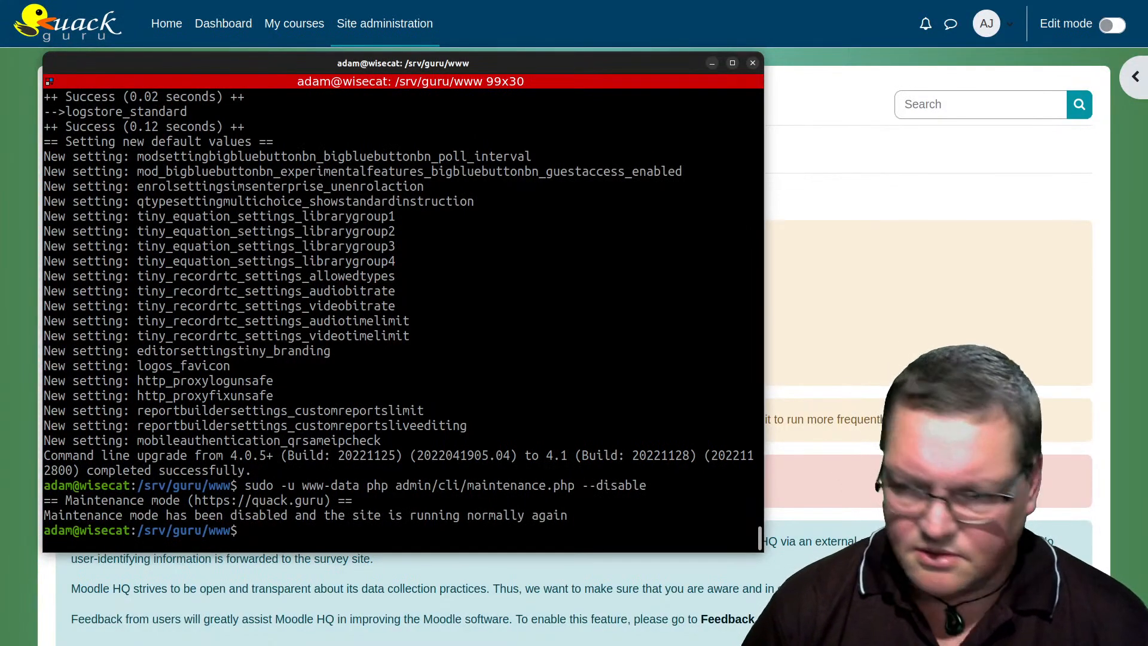
Recall the earlier chown command and run it as sudo chown www-data -R . to return file ownership to the web server.
key("ctrl+r")
type("cho")
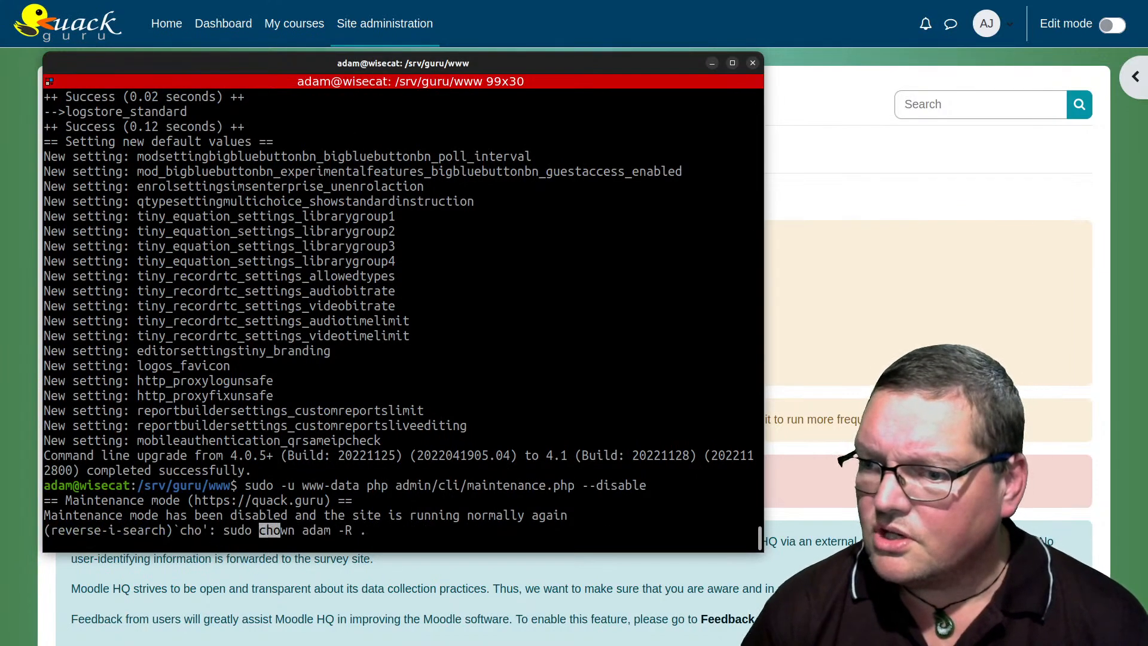
key("Right")
key("Right")
key("Right")
key("Right")
key("Right")
key("Right")
key("Right")
key("Right")
key("Right")
key("Right")
key("Right")
key("Left")
key("BackSpace")
key("BackSpace")
key("BackSpace")
key("BackSpace")
type("www-data")
key("End")
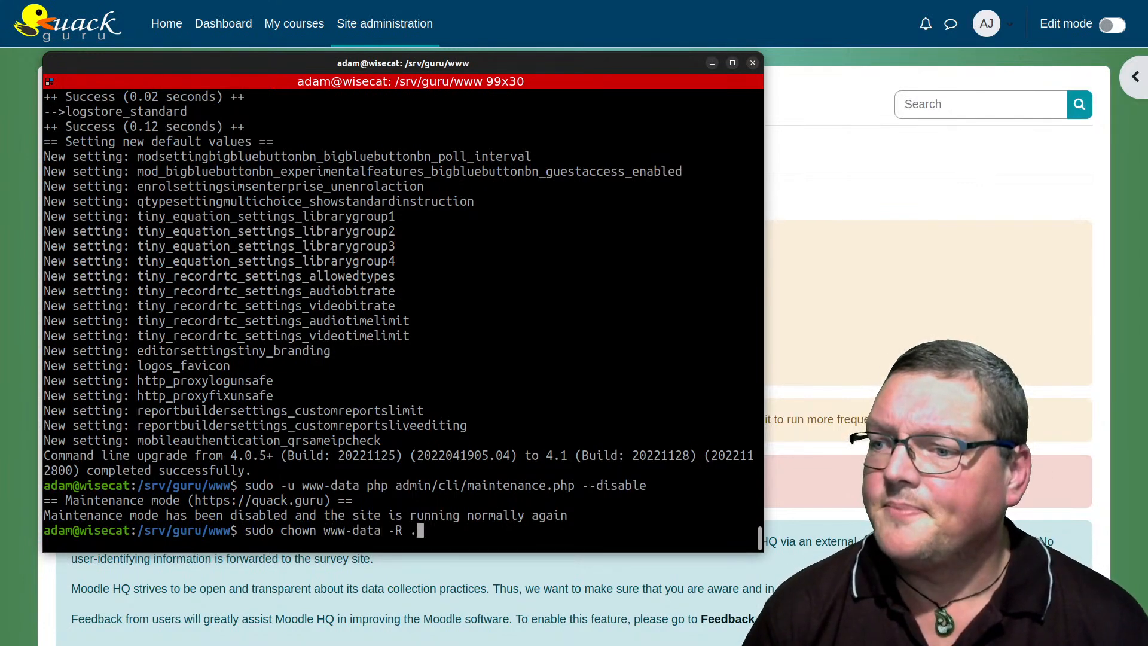
key("Return")
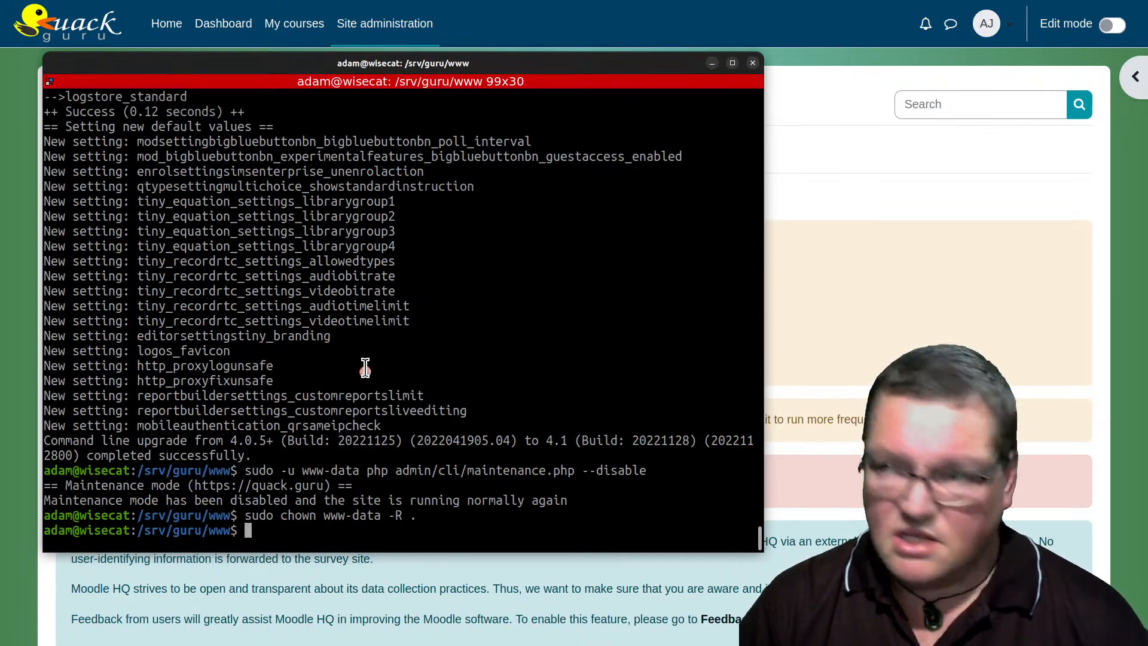
Switch to the Moodle site in the browser and check the refreshed Notifications page for its version details and cron warning.
key("alt+Tab")
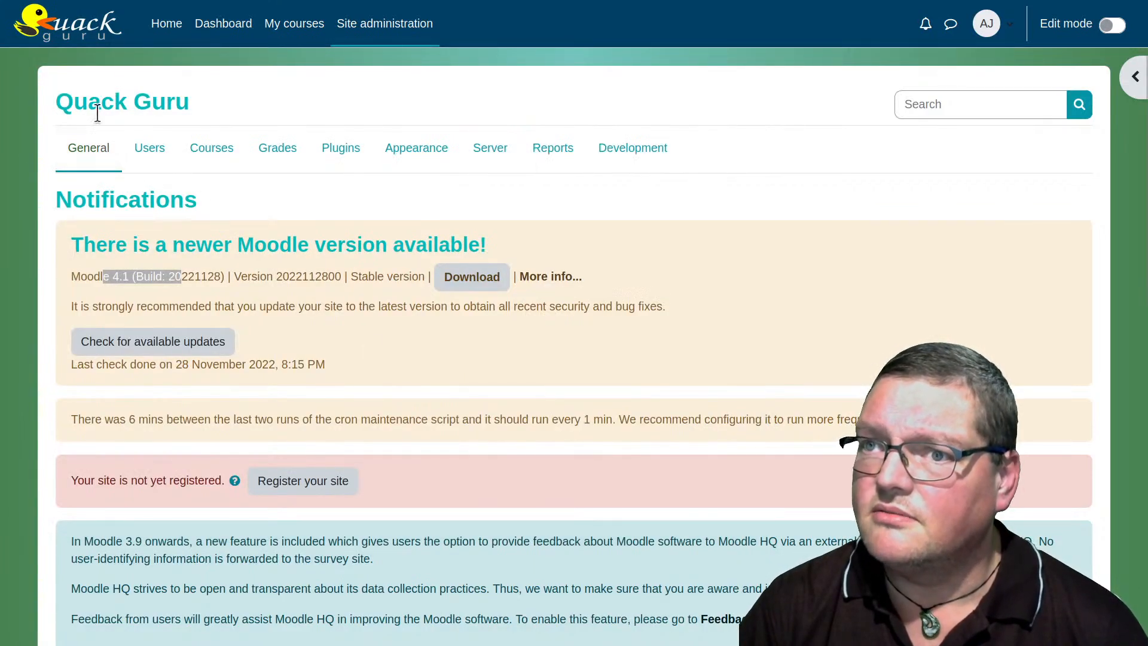
left_click(269, 207)
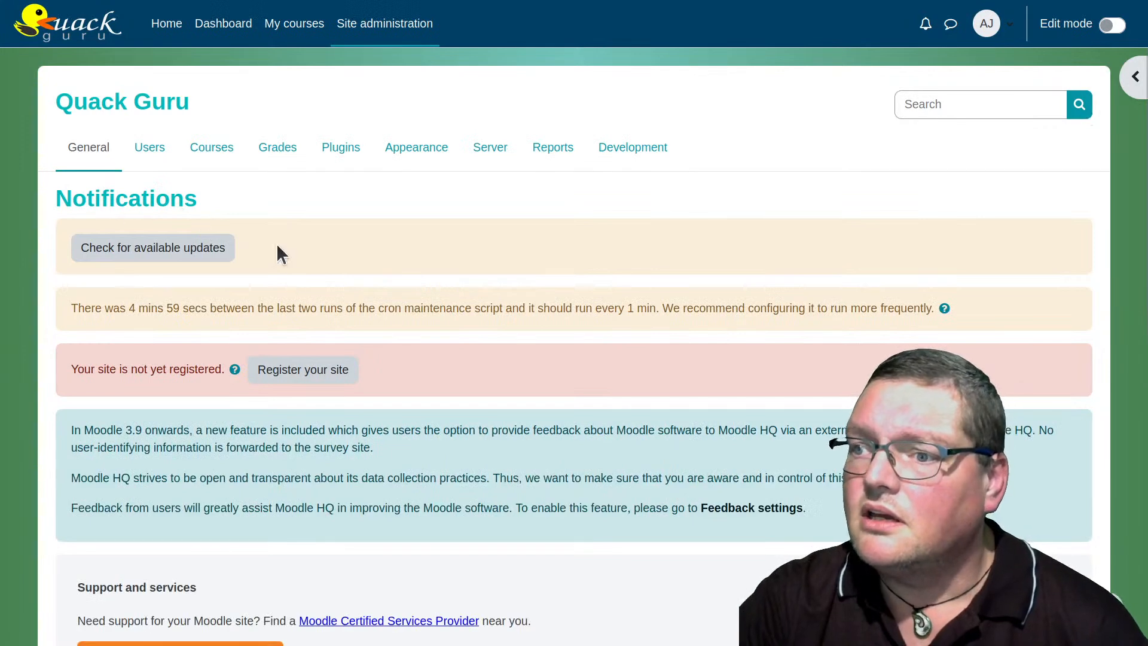
scroll(366, 428, "down", 10)
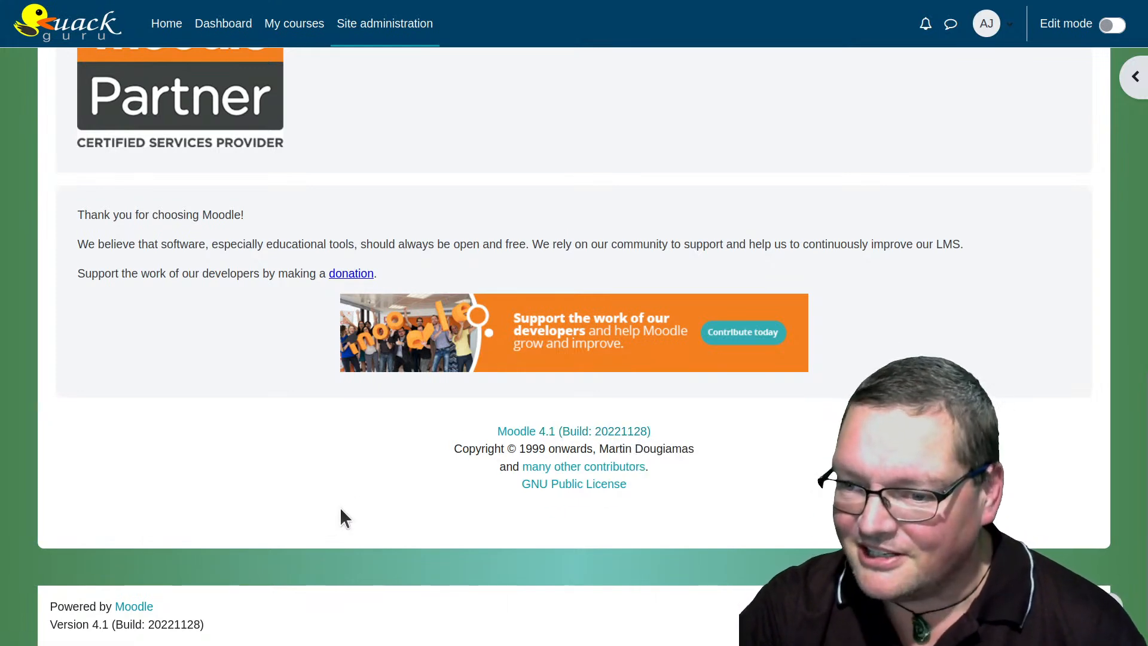
scroll(330, 529, "up", 10)
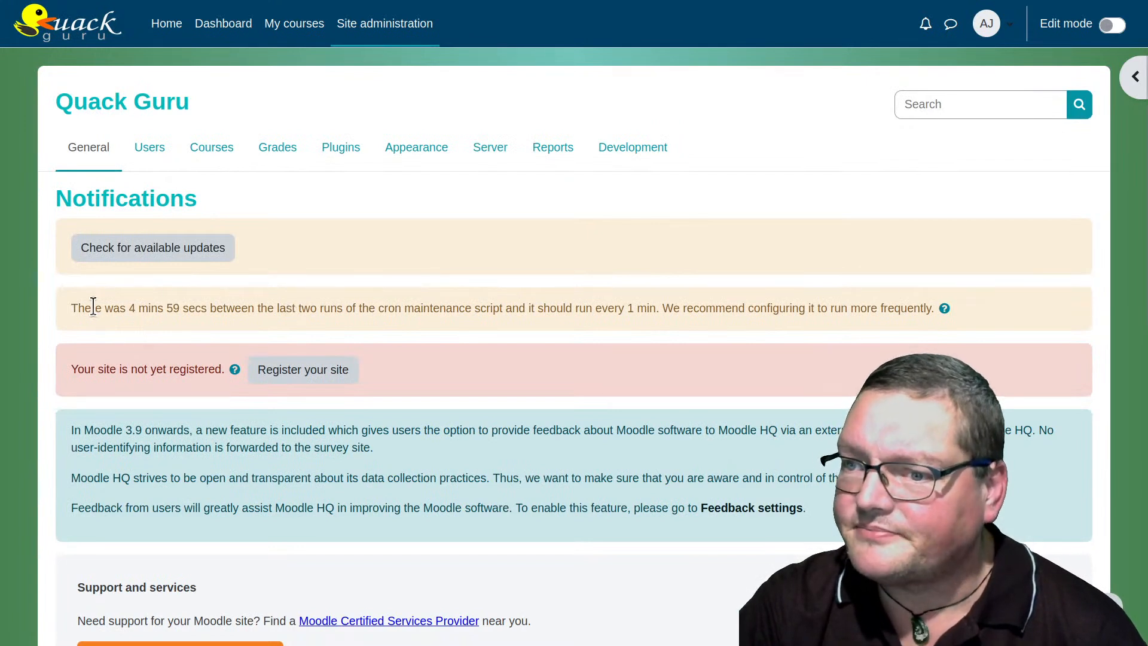
left_click_drag(93, 307, 497, 343)
left_click(145, 306)
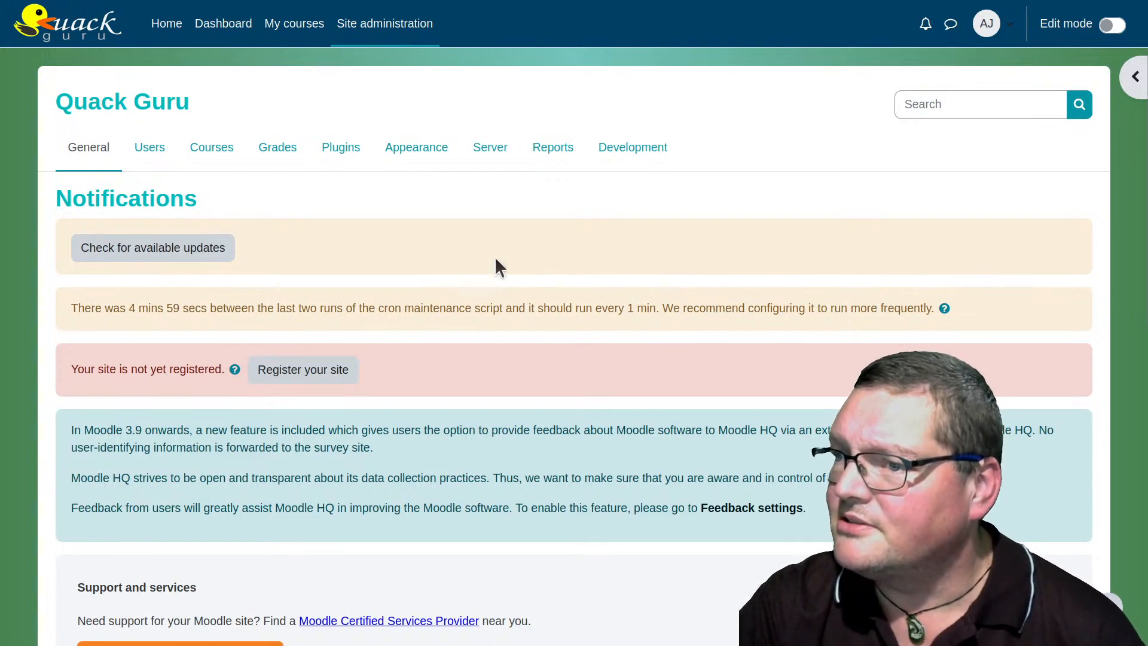
Open the server Environment page, update its component, and review the server checks for Moodle 4.1 upwards.
left_click(491, 150)
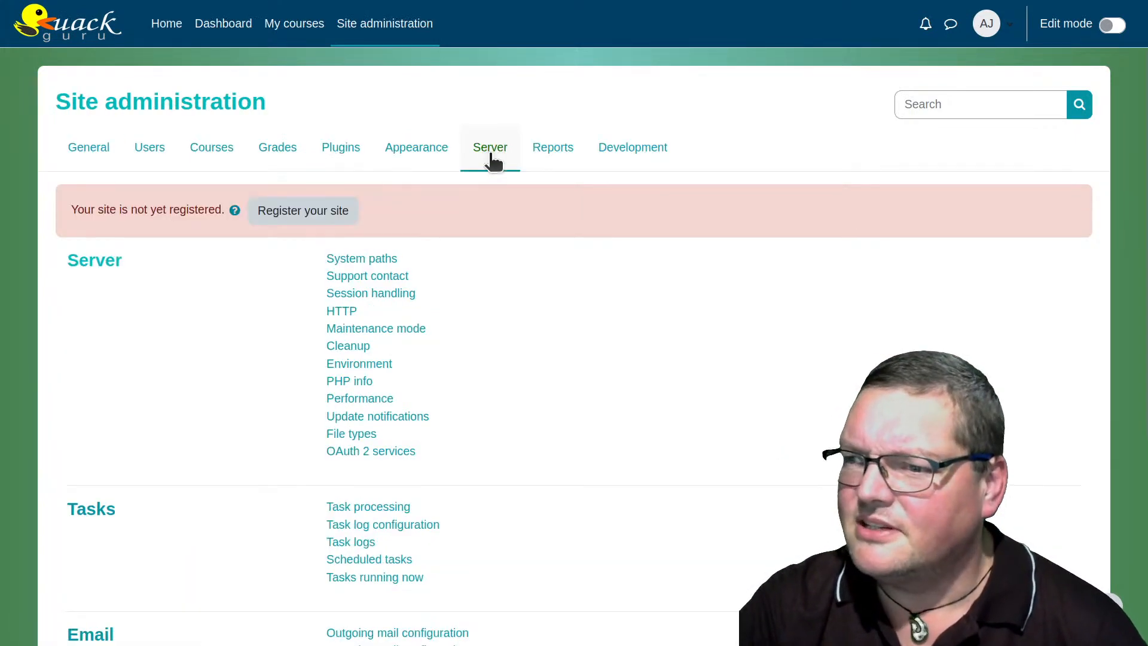
left_click(365, 364)
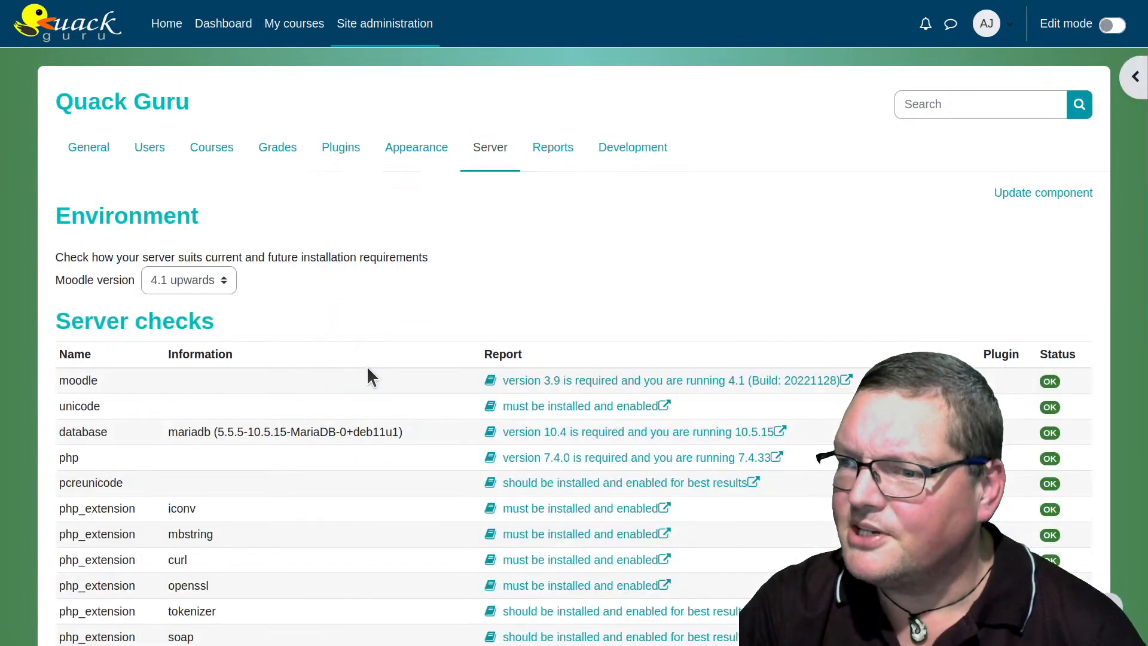
left_click(1018, 196)
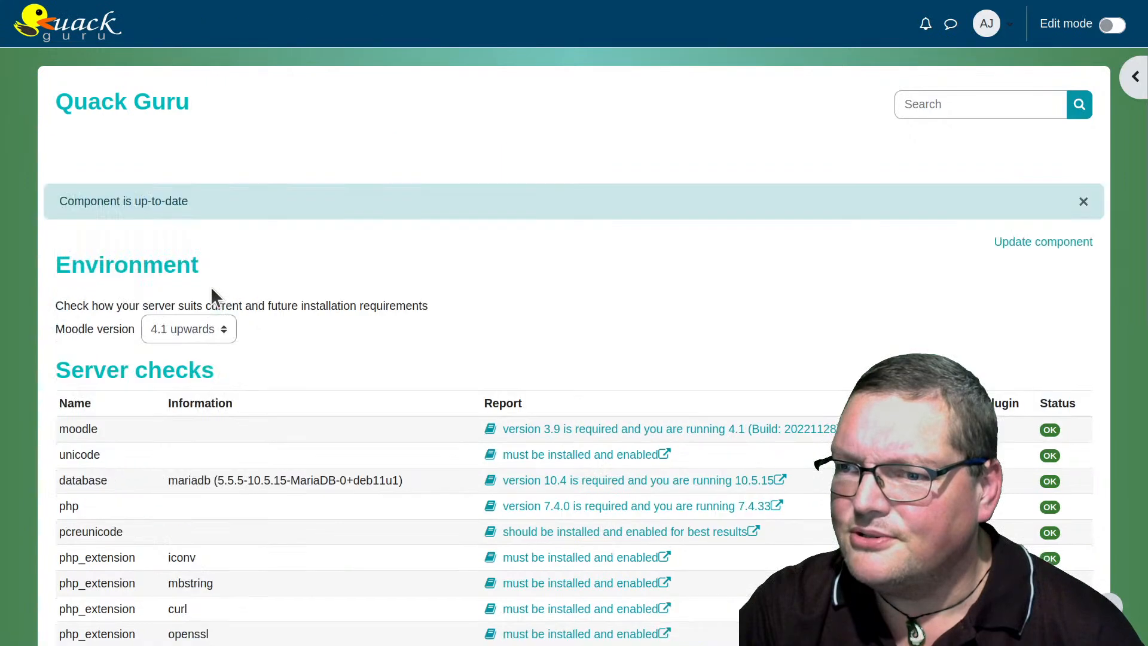
left_click(221, 328)
left_click(236, 326)
scroll(547, 317, "down", 10)
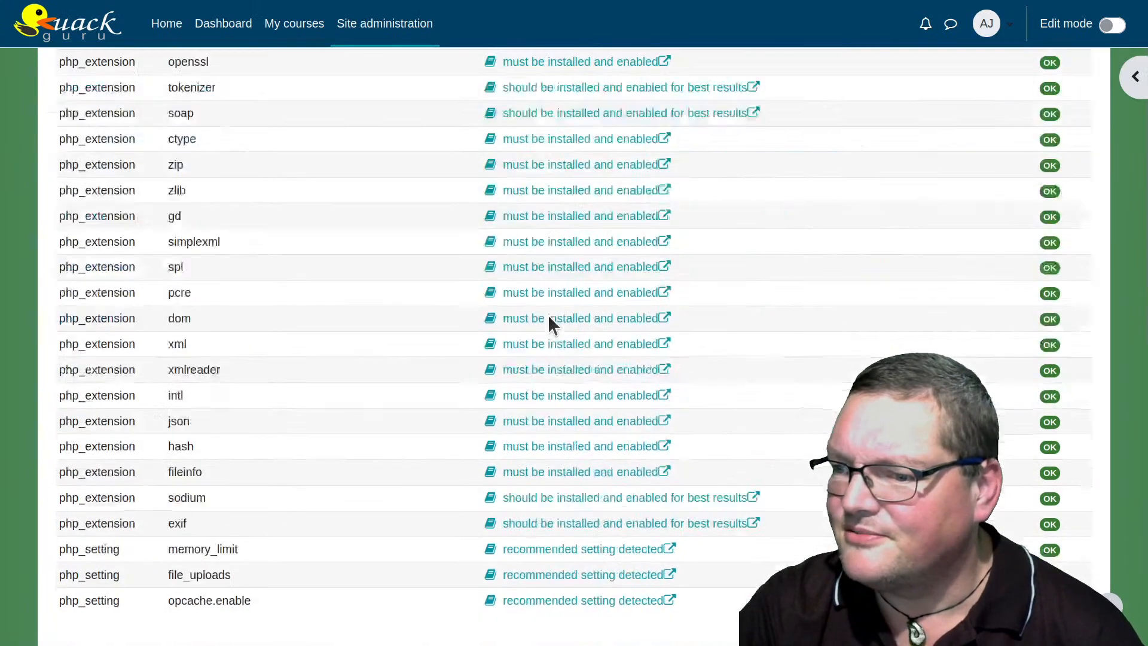
scroll(547, 316, "up", 9)
scroll(547, 323, "up", 2)
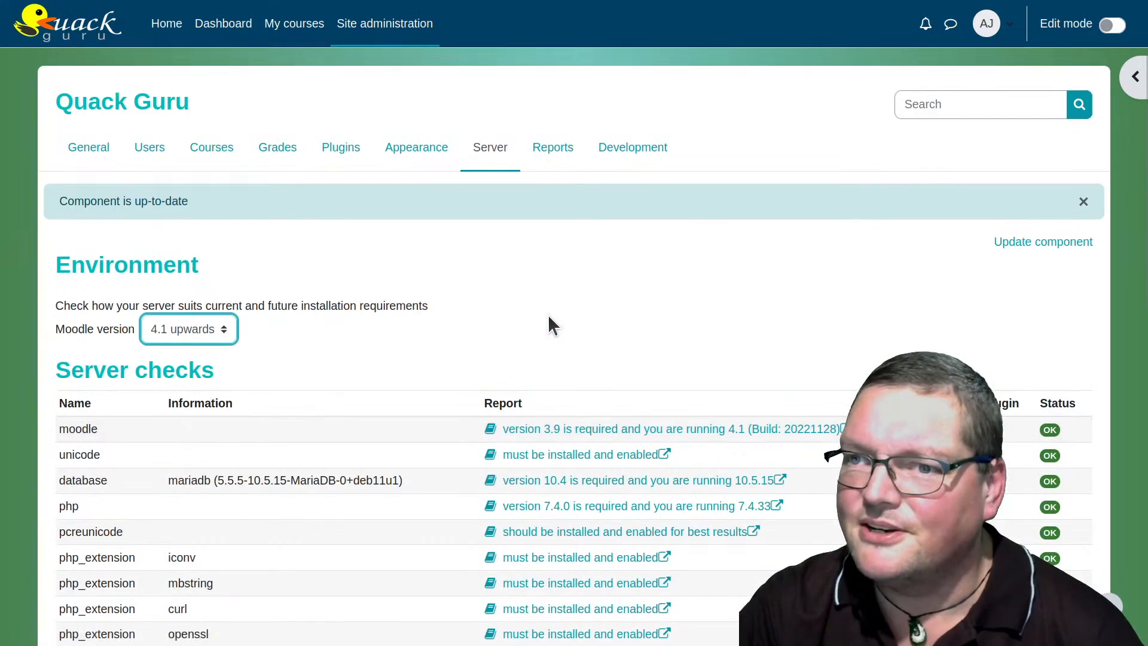
Open the Dashboard and look over its Timeline and Calendar blocks.
left_click(216, 37)
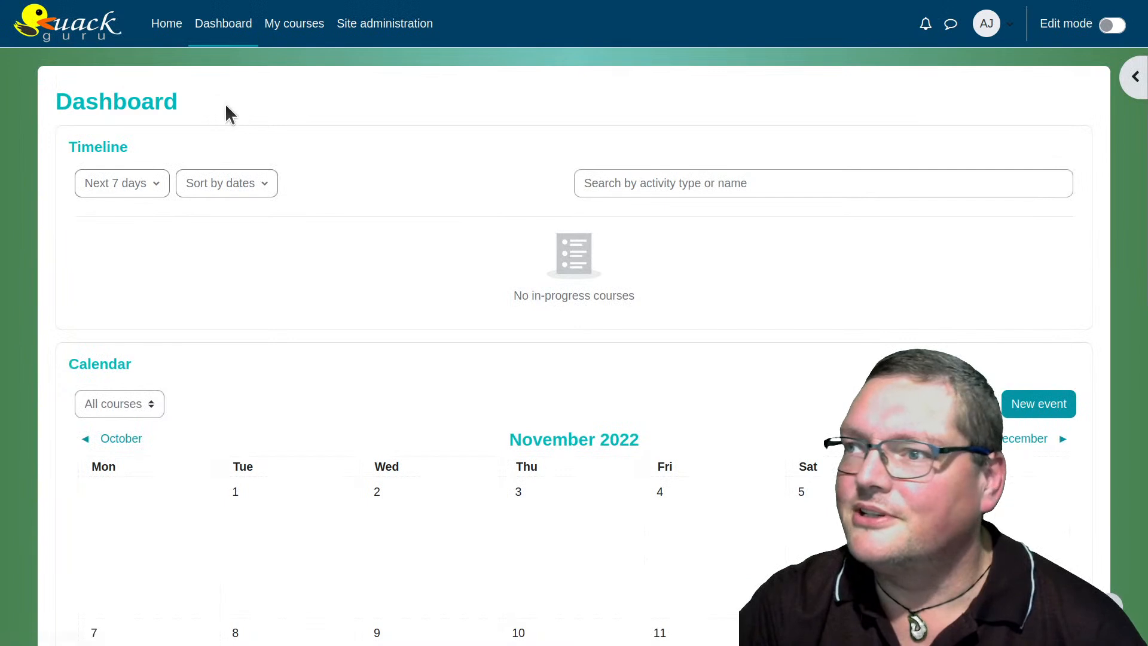
scroll(440, 406, "down", 12)
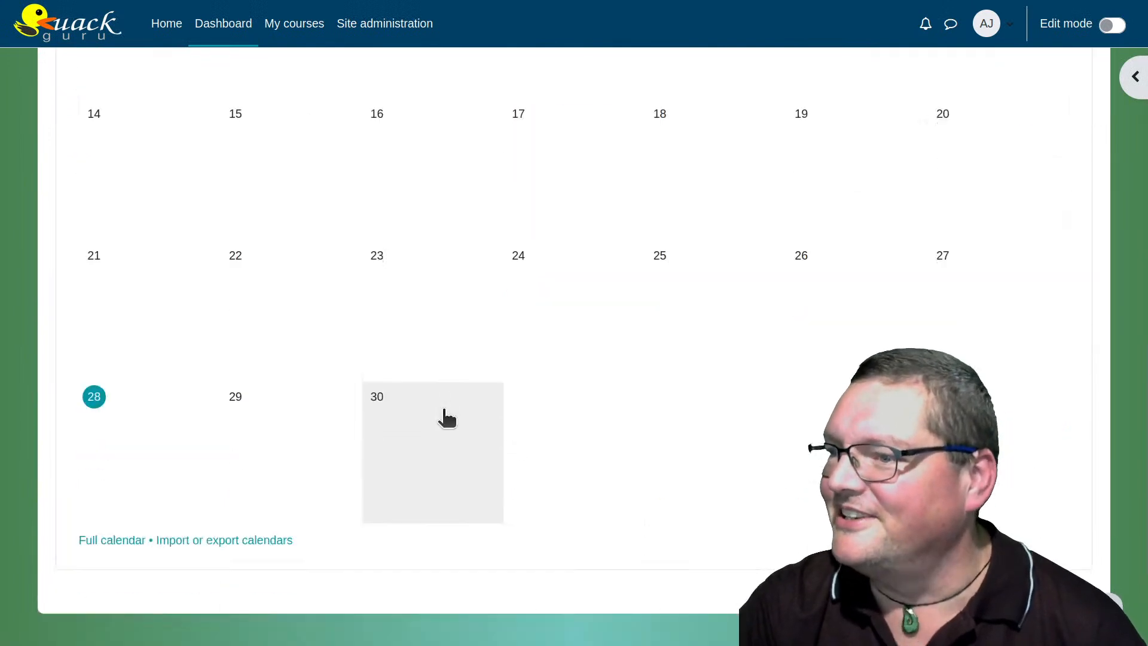
scroll(436, 423, "up", 9)
scroll(432, 470, "up", 3)
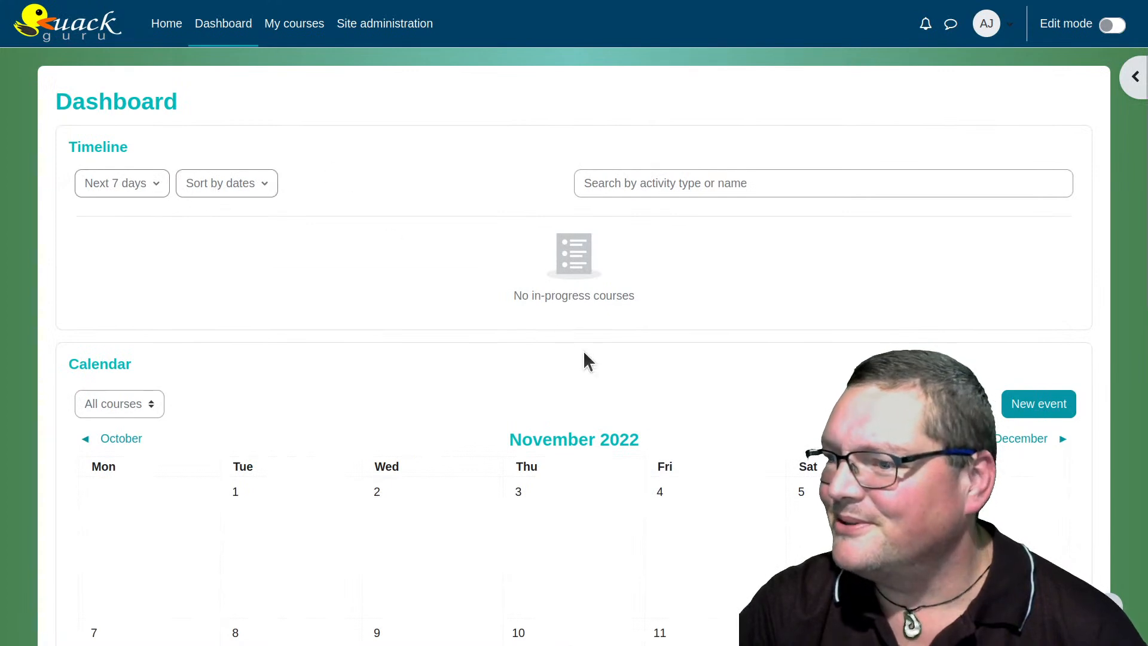
scroll(540, 407, "down", 11)
scroll(531, 408, "up", 5)
scroll(532, 408, "up", 6)
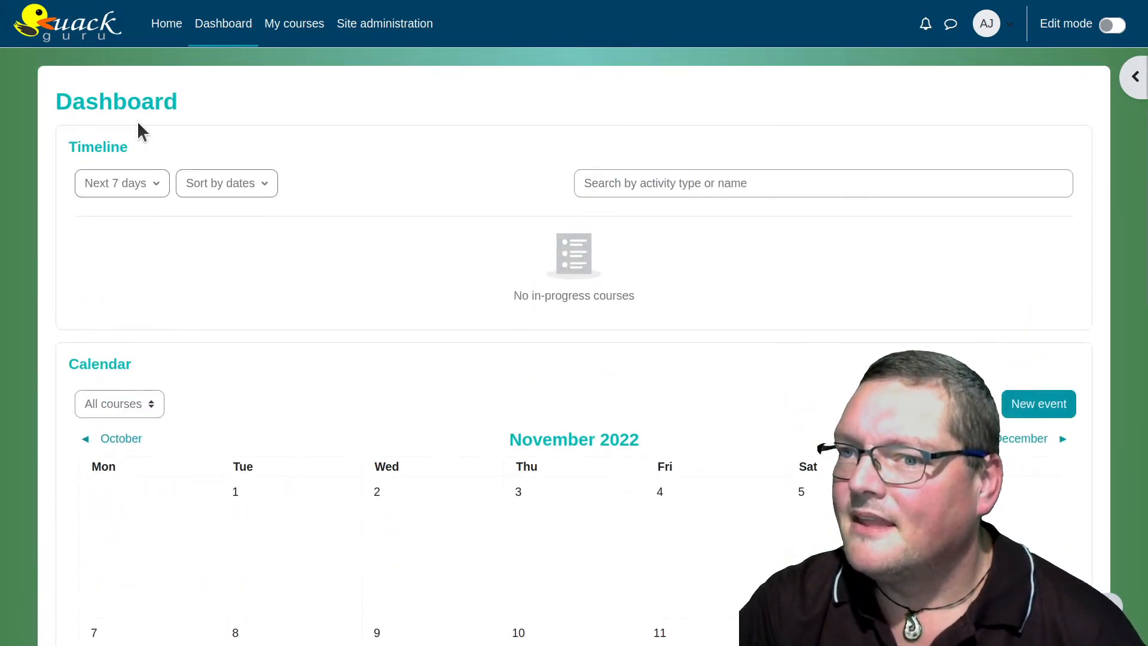
Open My courses, dismiss the Courses and categories tour, and show the course management options.
left_click(295, 25)
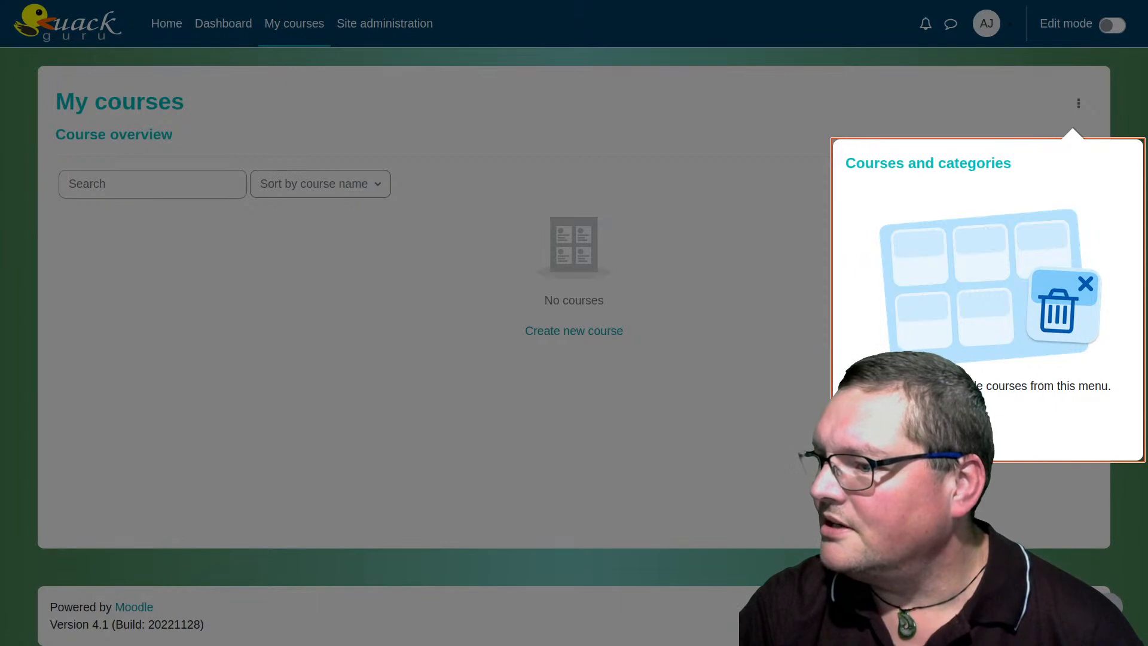
left_click(869, 431)
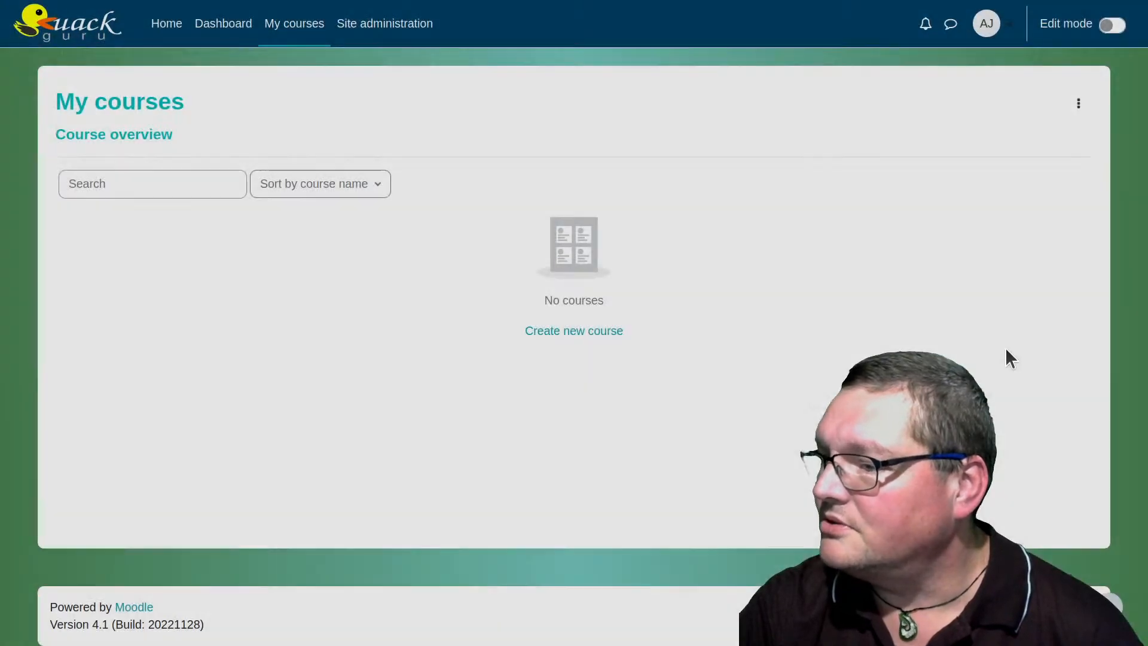
left_click(1078, 104)
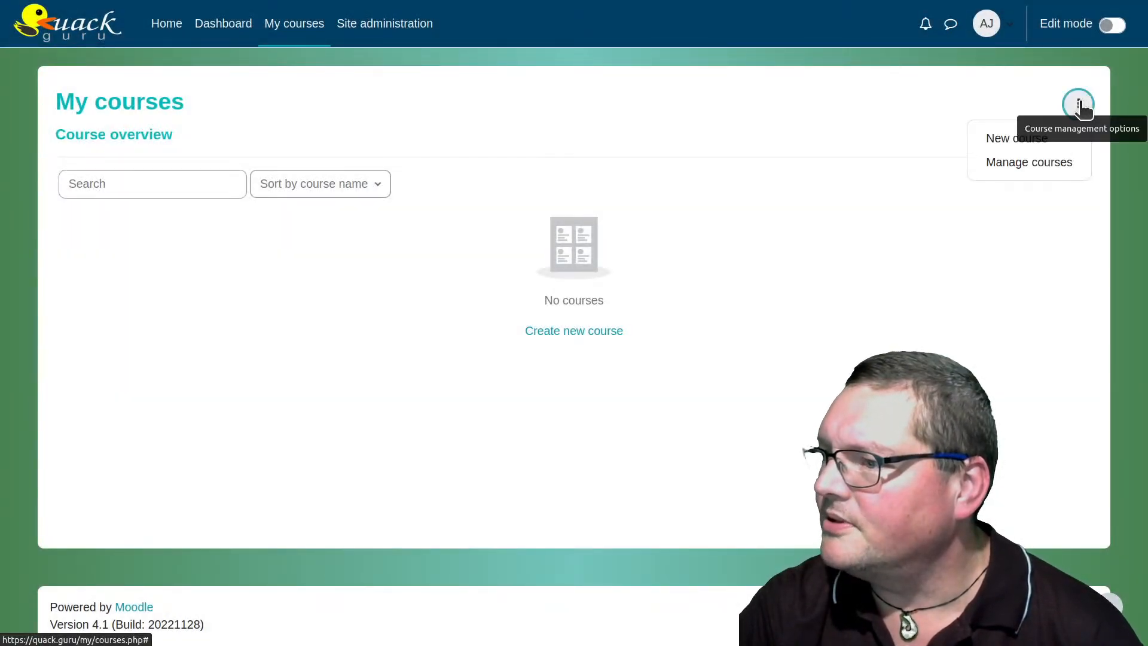
Start a new course in Main Category with both its full name and short name set to "4.1 first look".
left_click(1076, 102)
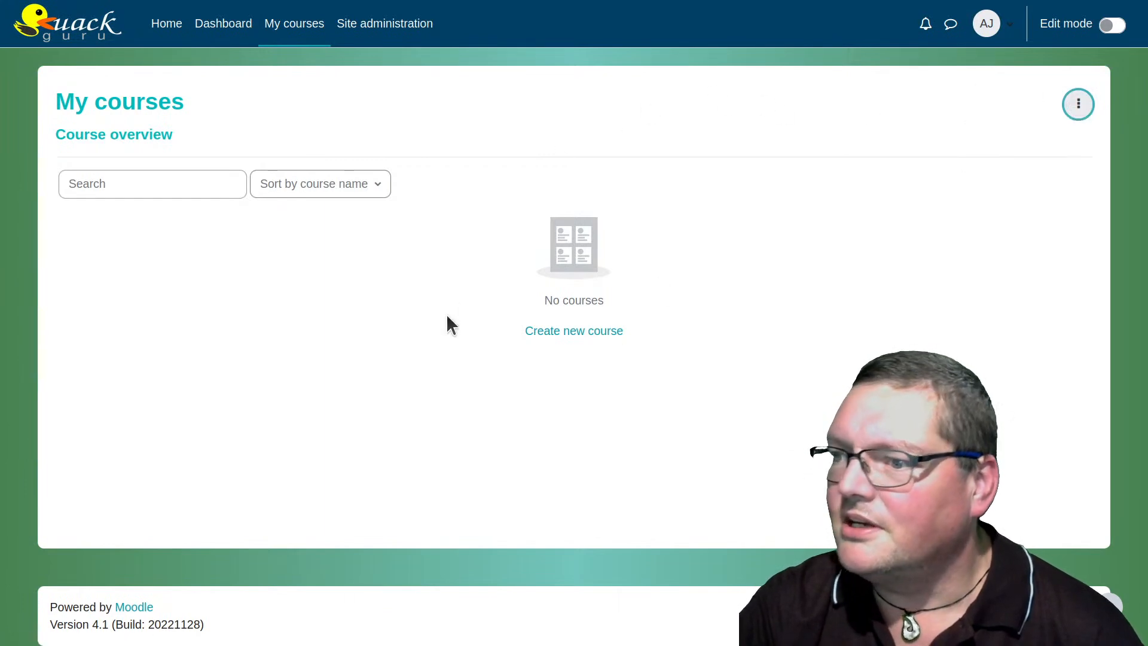
left_click(564, 336)
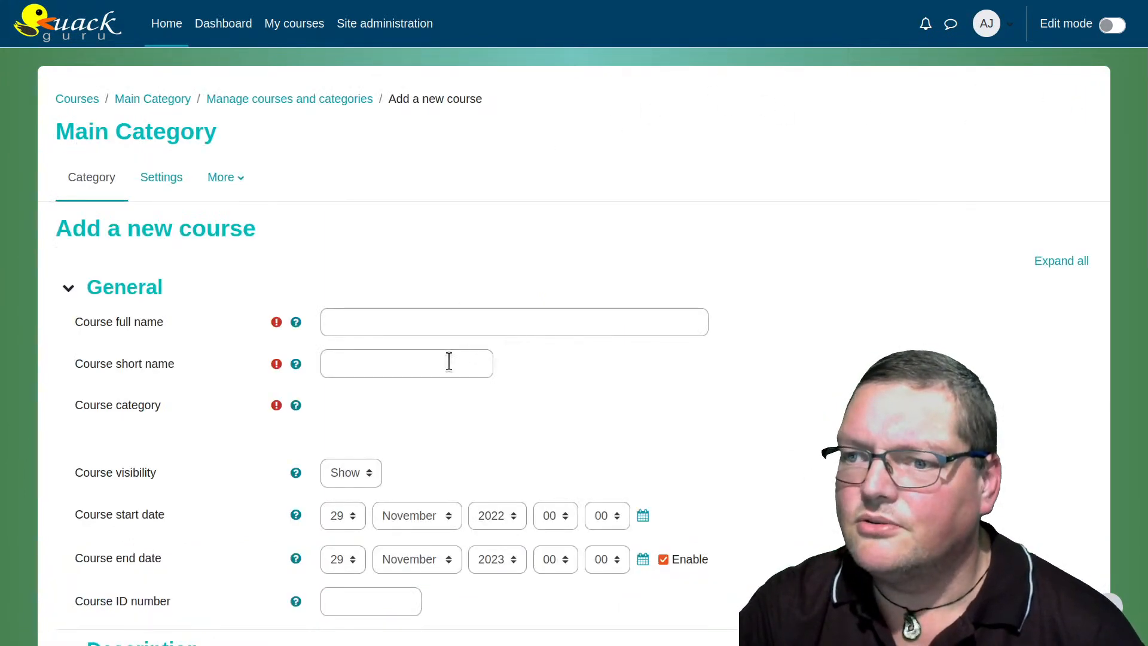
left_click(405, 328)
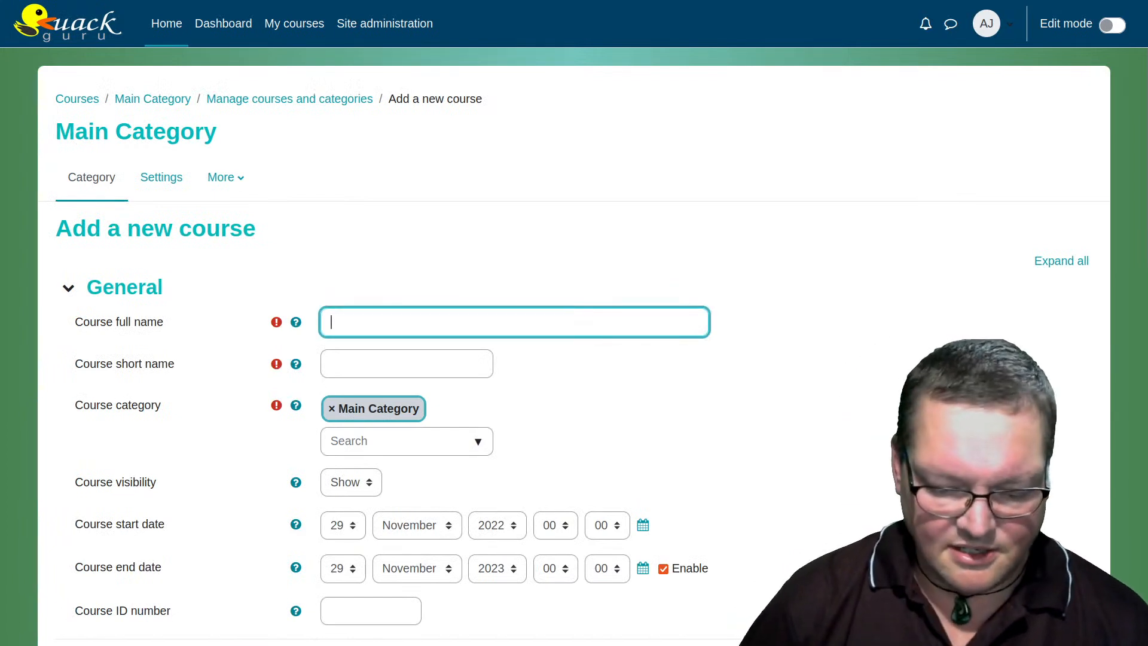
type("4.1 ")
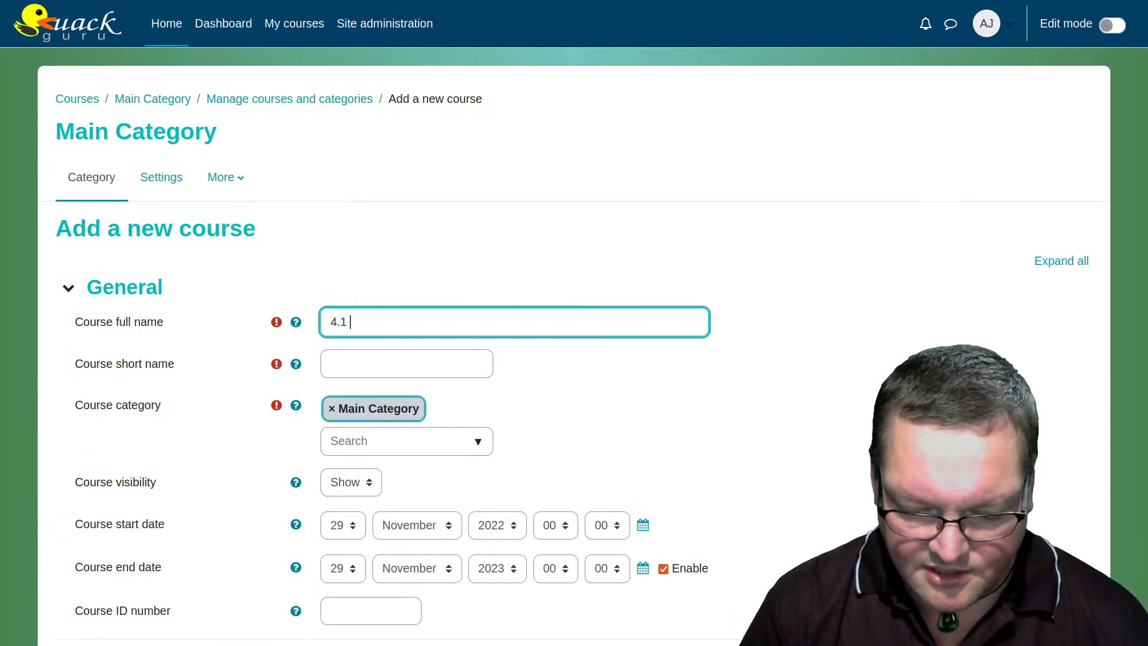
type("first")
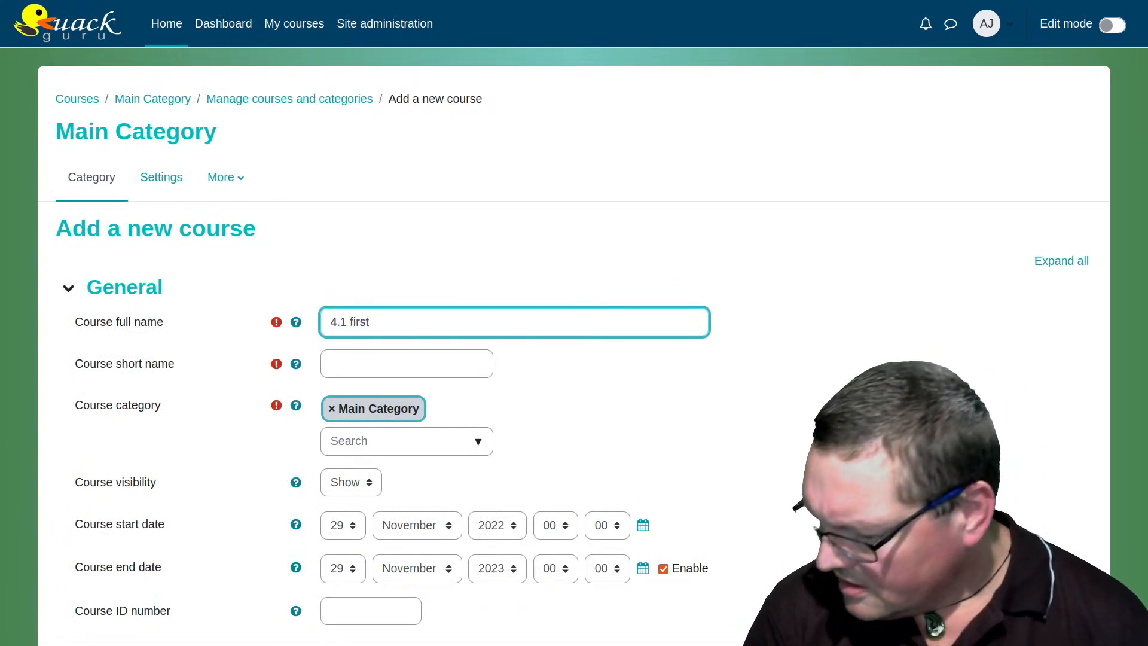
type(" look")
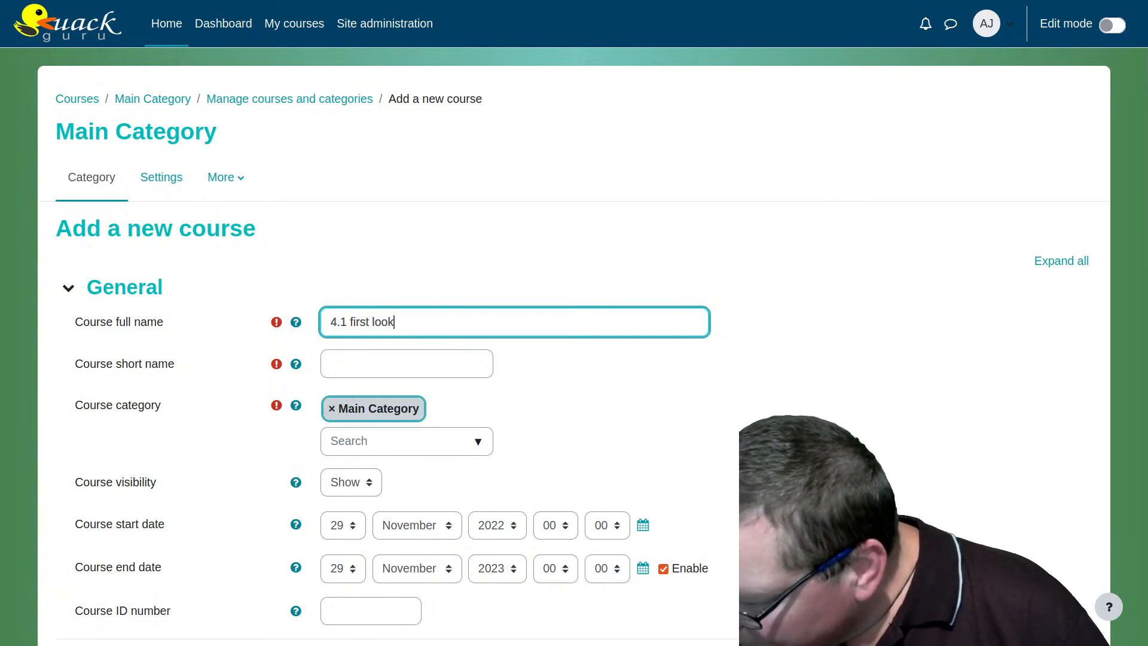
left_click(401, 375)
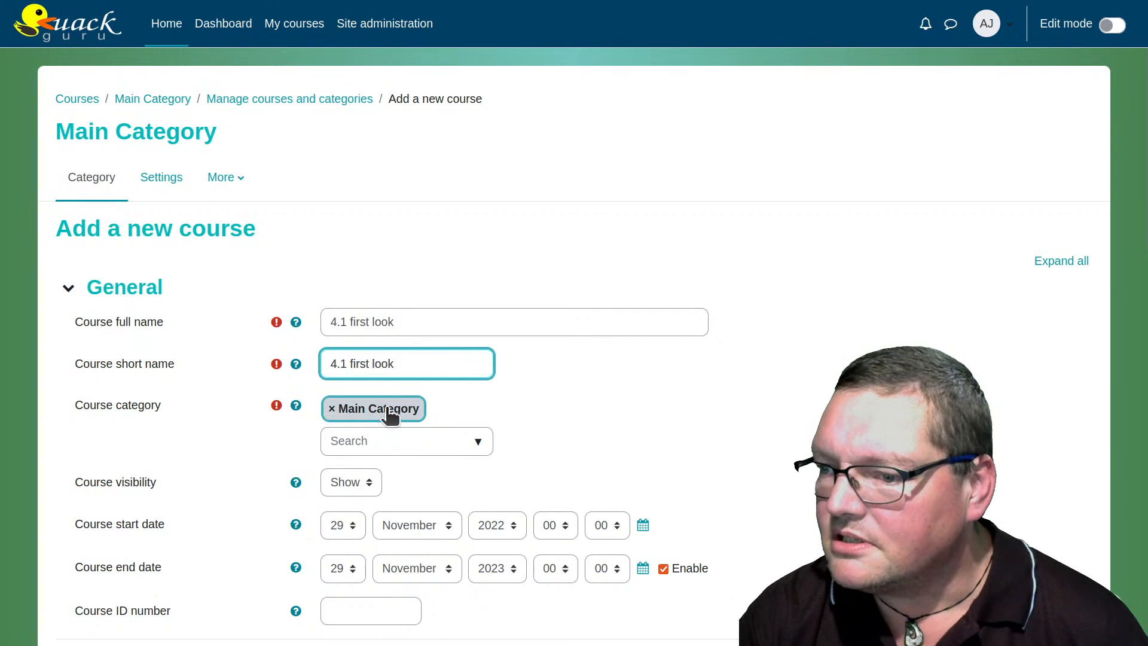
Check the course category choices and the category field's help, keeping Main Category selected.
left_click(478, 445)
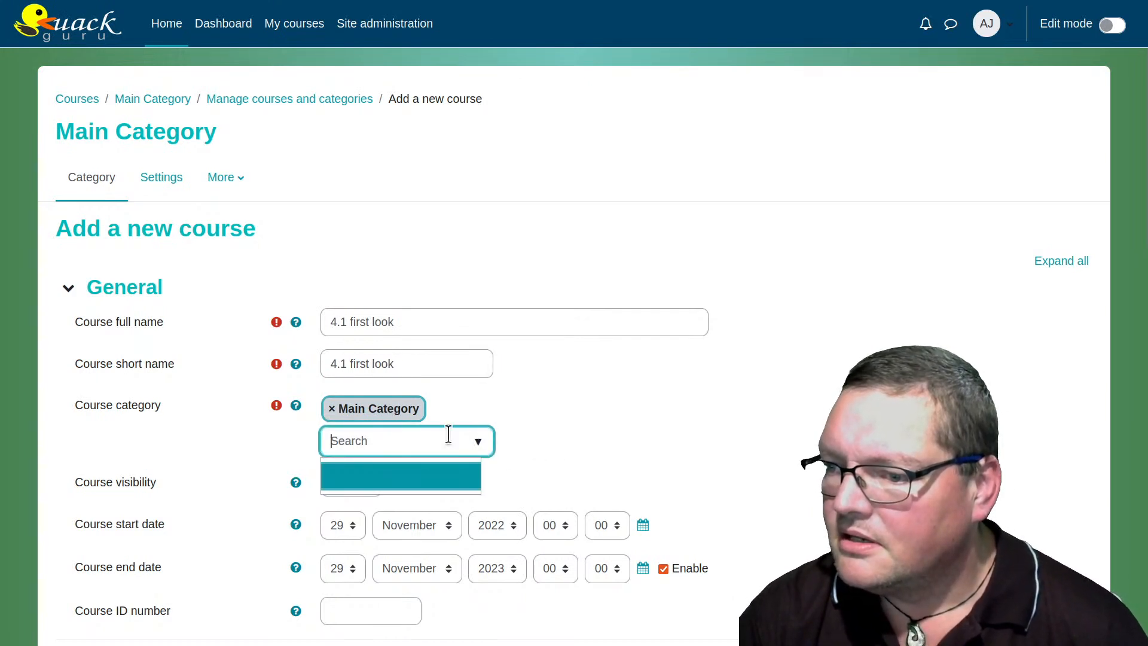
left_click(385, 425)
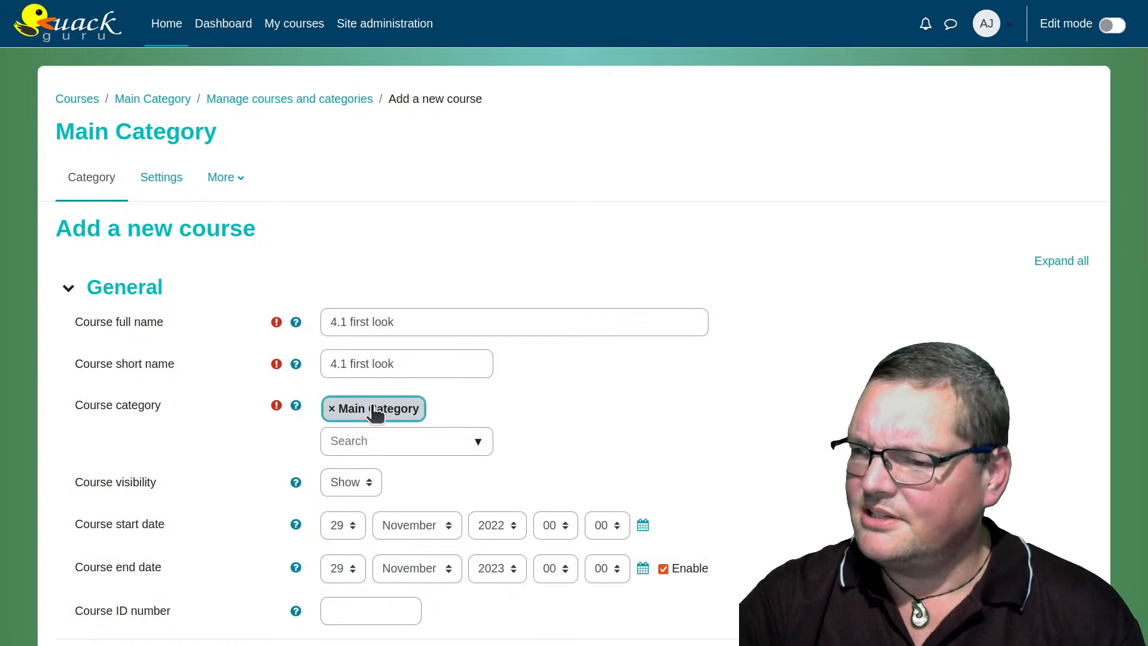
left_click(296, 406)
left_click(748, 409)
left_click(583, 467)
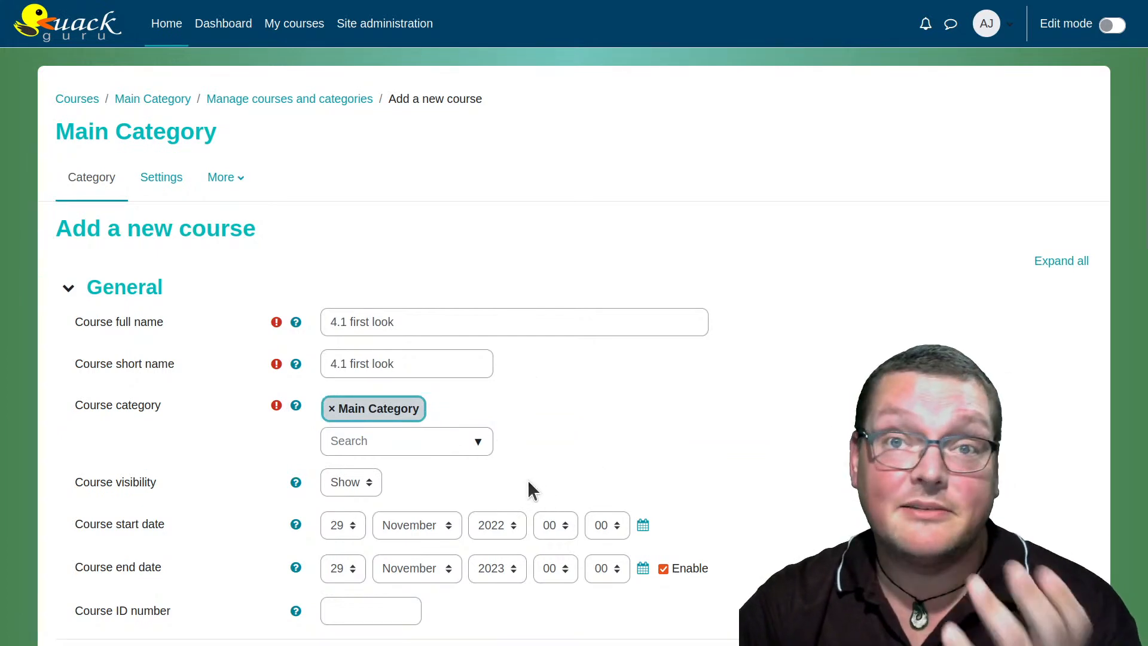
Set the course start date to an earlier day in November 2022, and save and display the course.
scroll(527, 478, "down", 10)
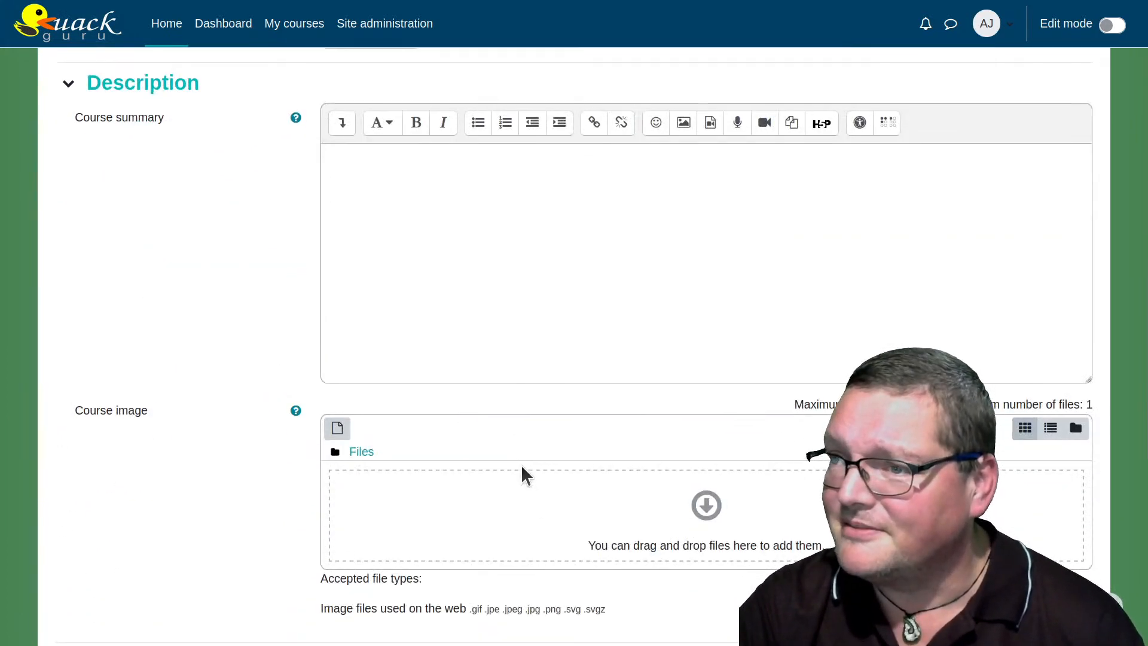
scroll(521, 468, "up", 7)
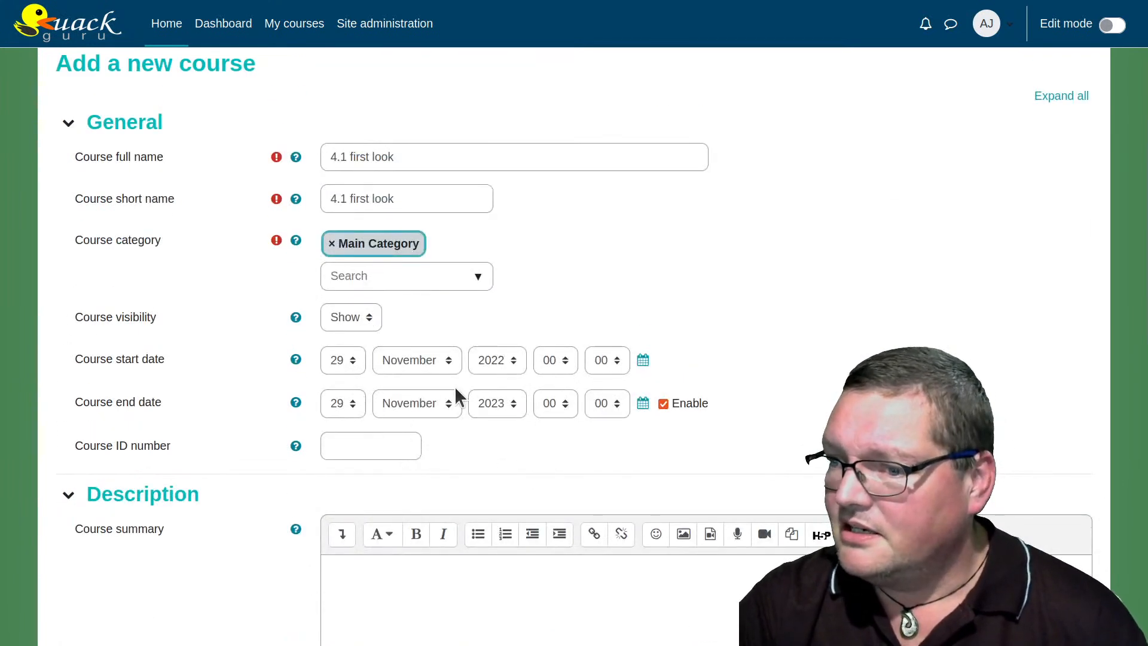
left_click(356, 358)
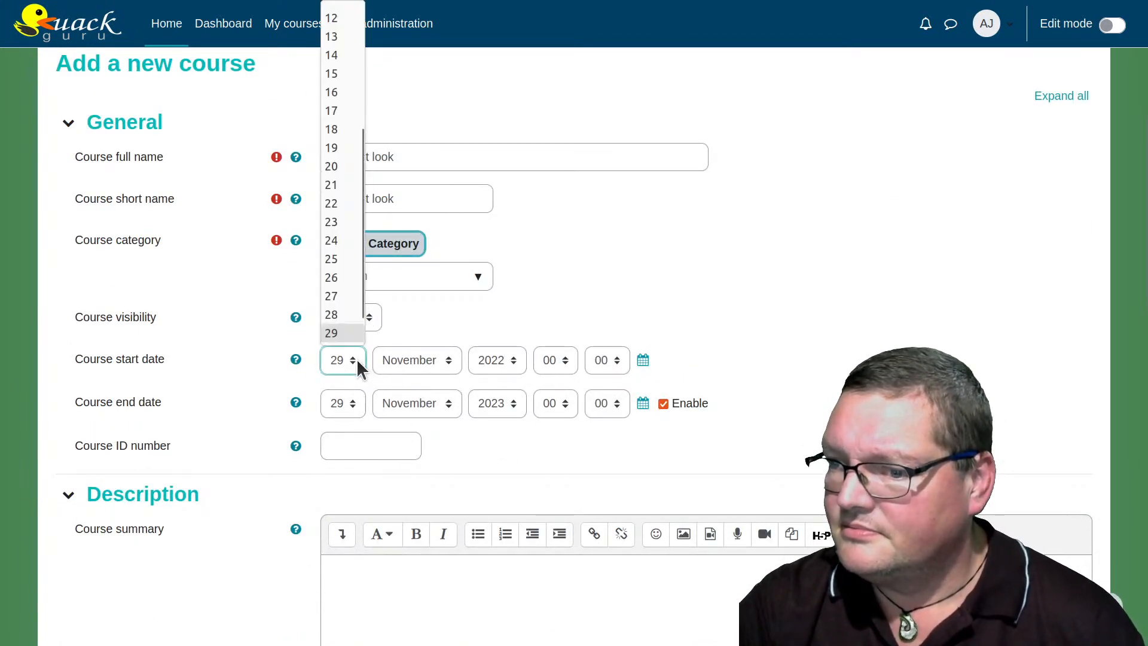
left_click(331, 200)
scroll(807, 461, "down", 15)
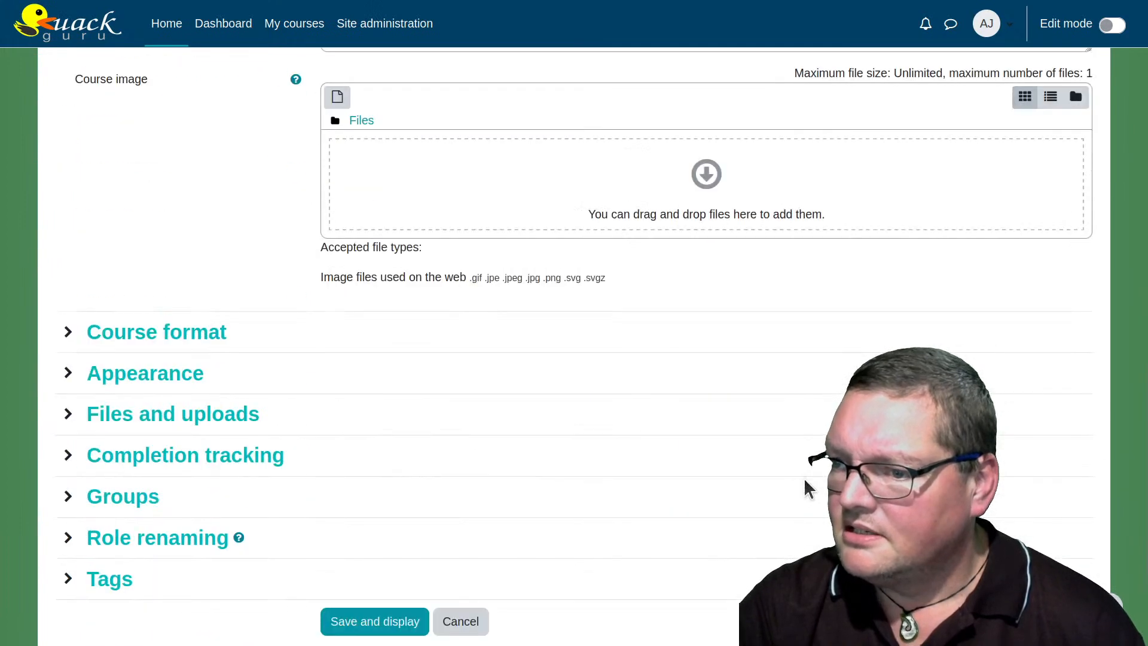
left_click(362, 475)
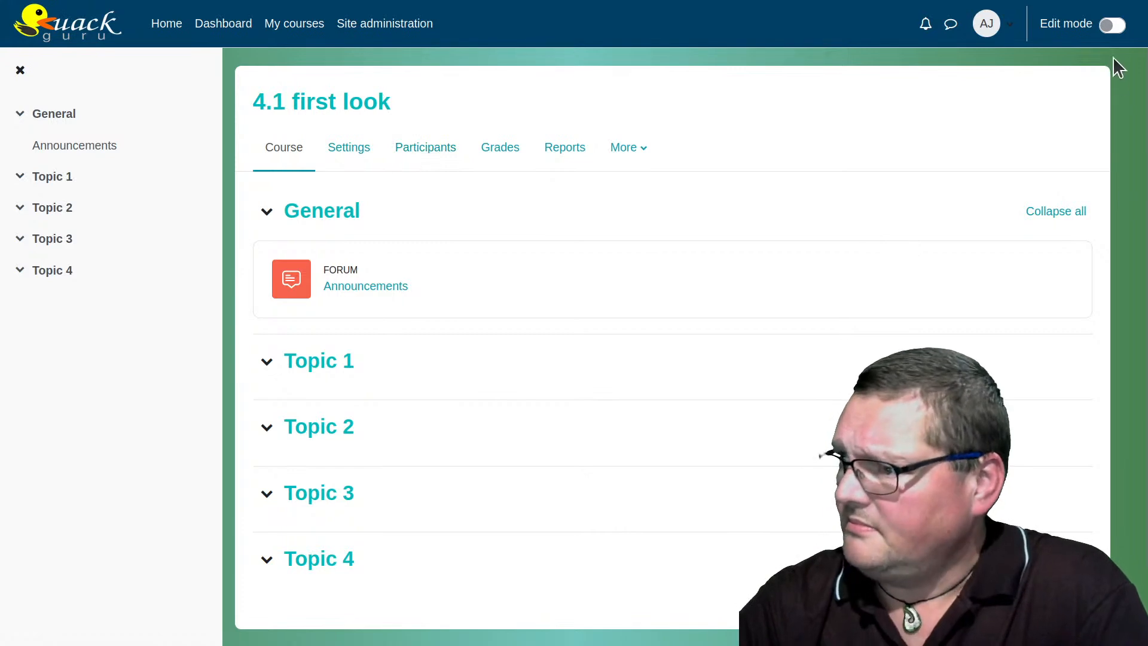
Turn on edit mode and start a new Database activity in Topic 1, named "4.1 database".
left_click(1110, 30)
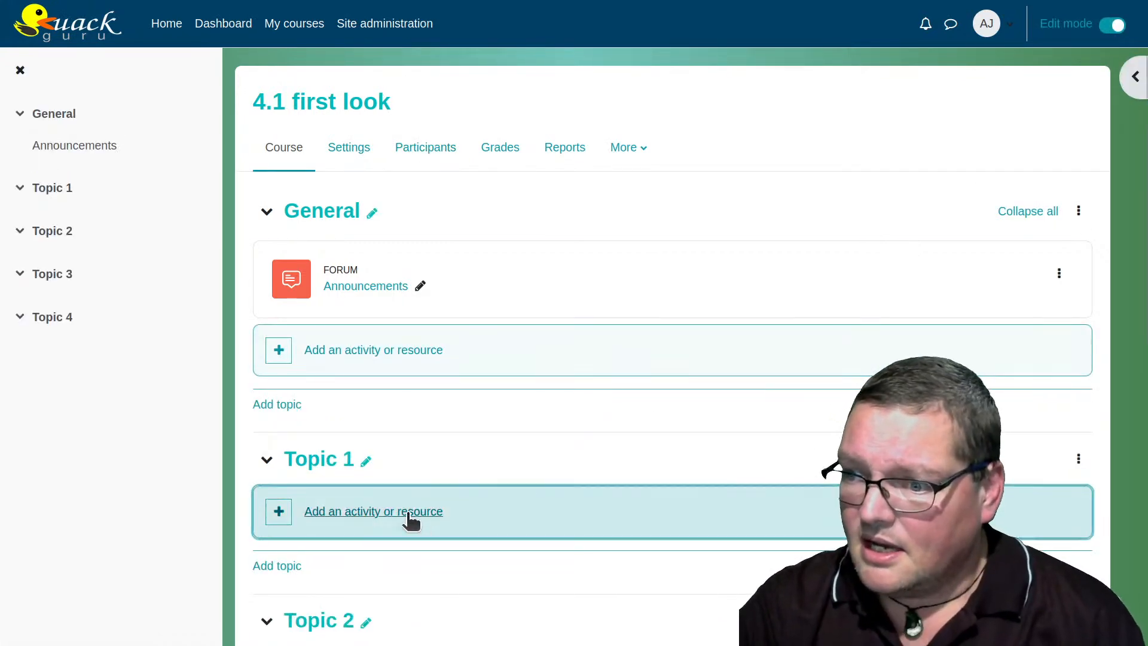
left_click(407, 513)
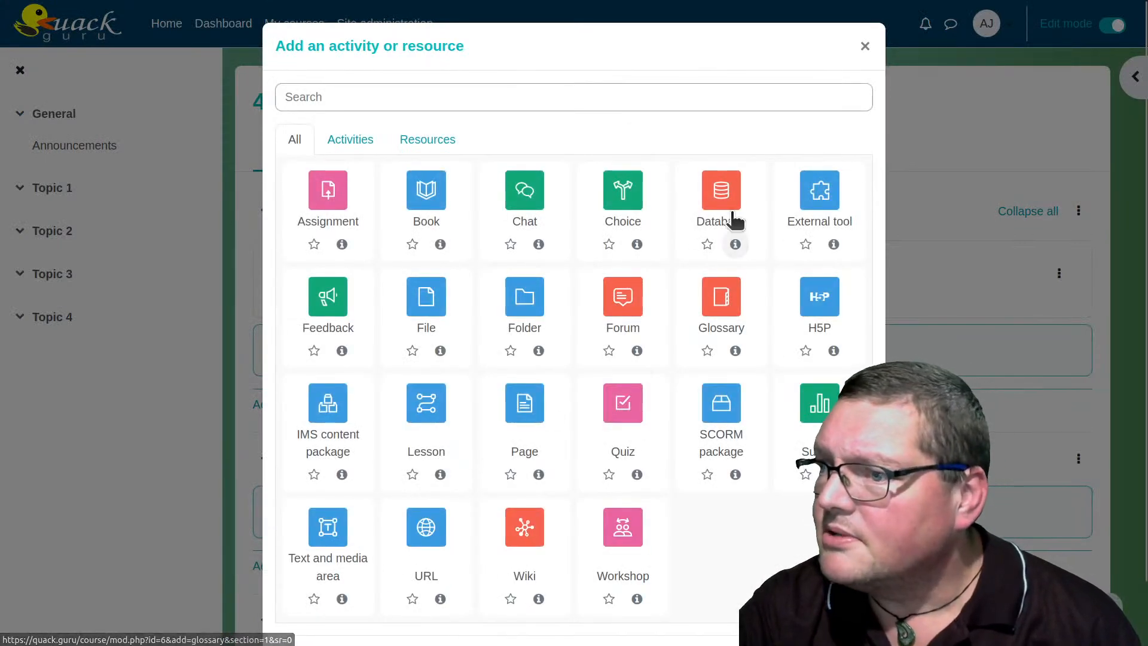
left_click(731, 202)
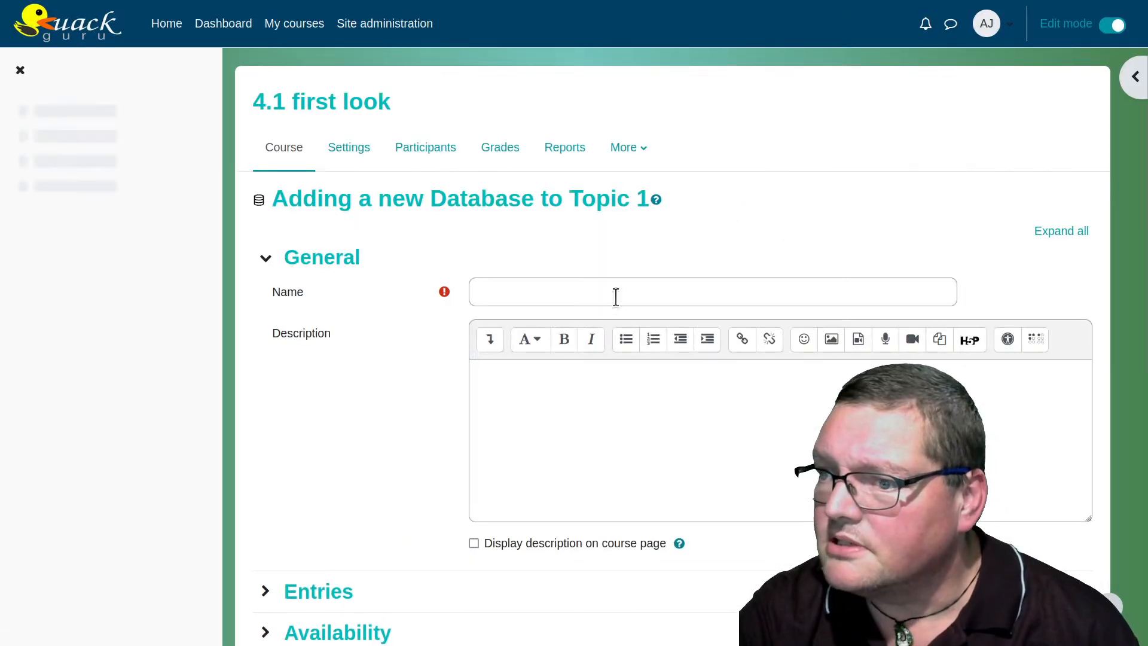
left_click(553, 290)
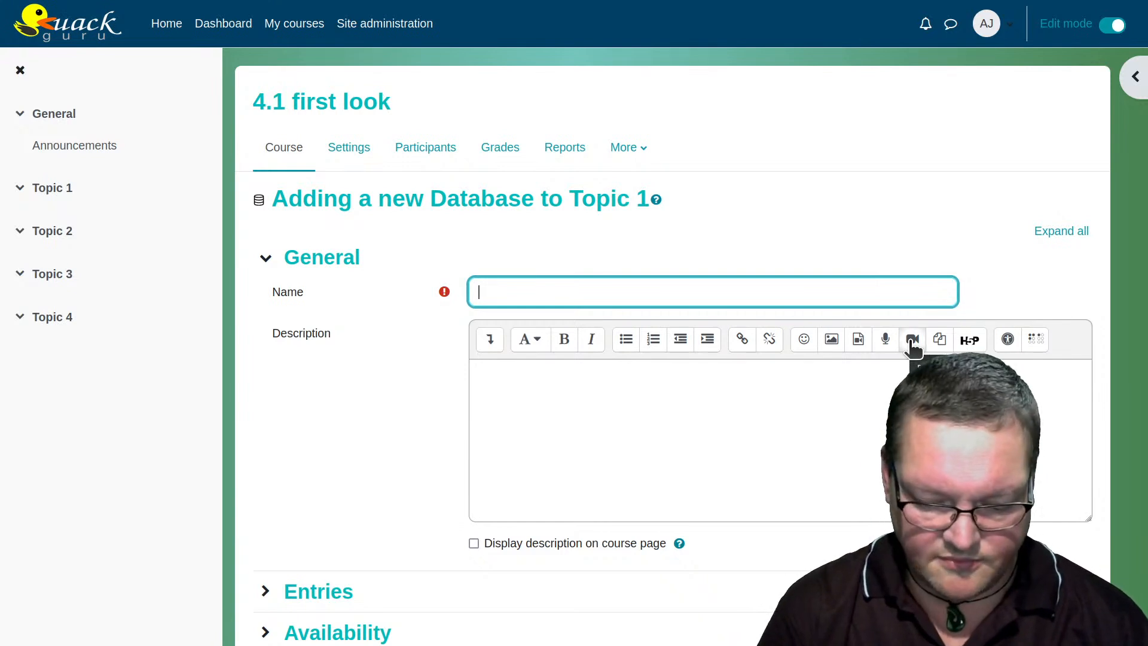
type("4")
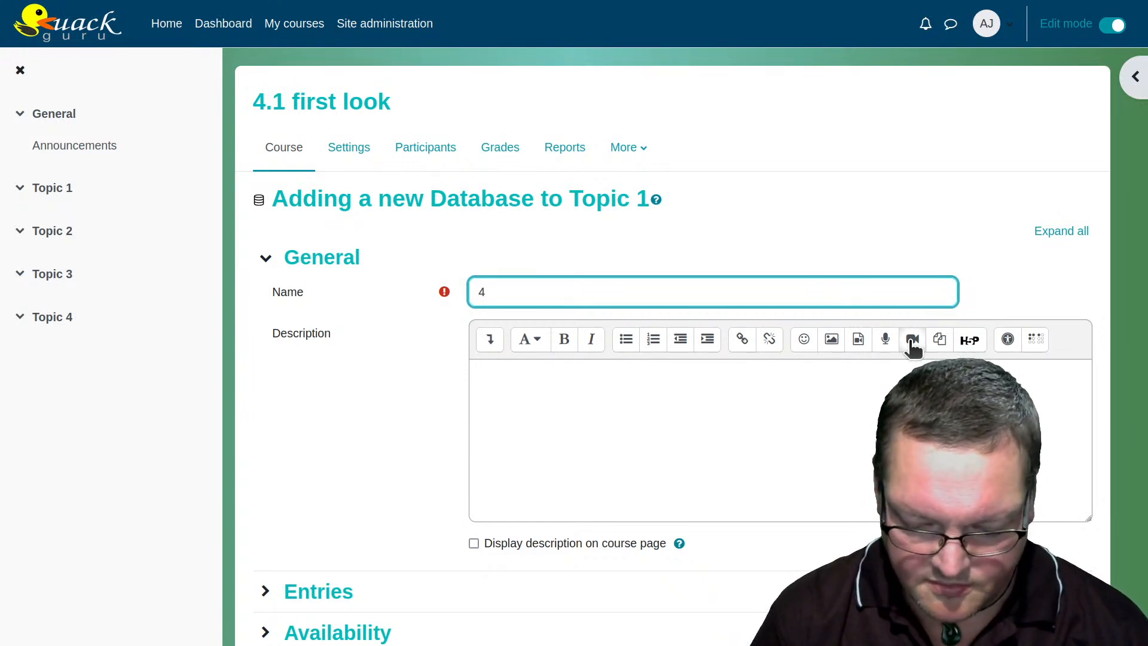
type(".1 database")
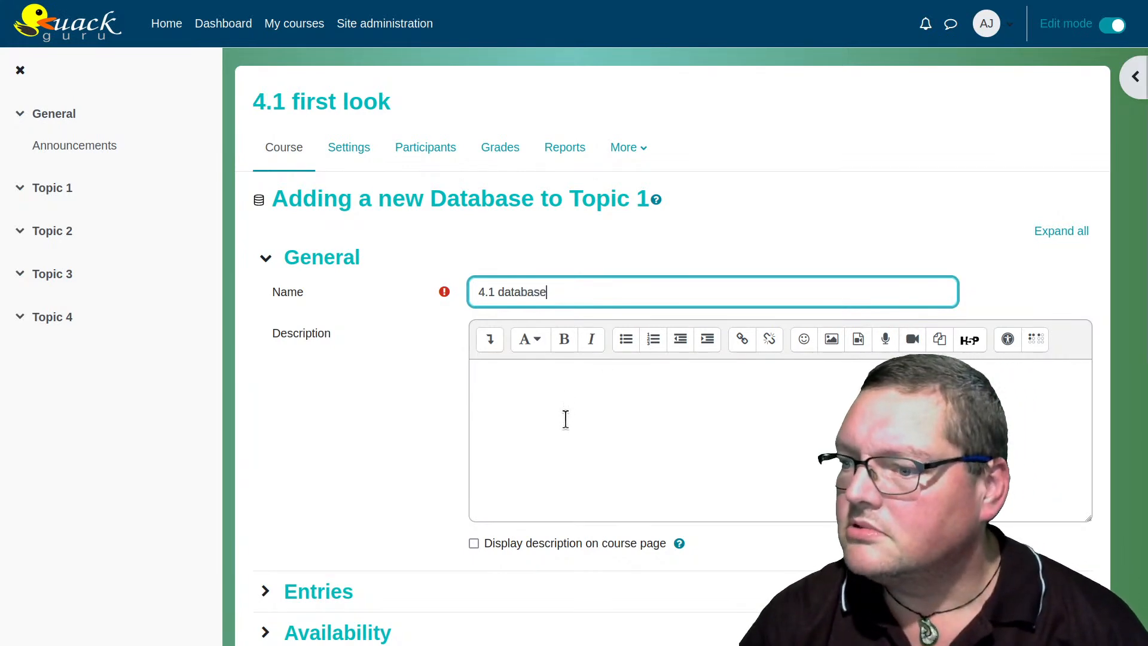
Expand and review all the database's settings sections from Entries to Competencies, and save and display the activity.
scroll(570, 407, "down", 8)
scroll(556, 456, "up", 4)
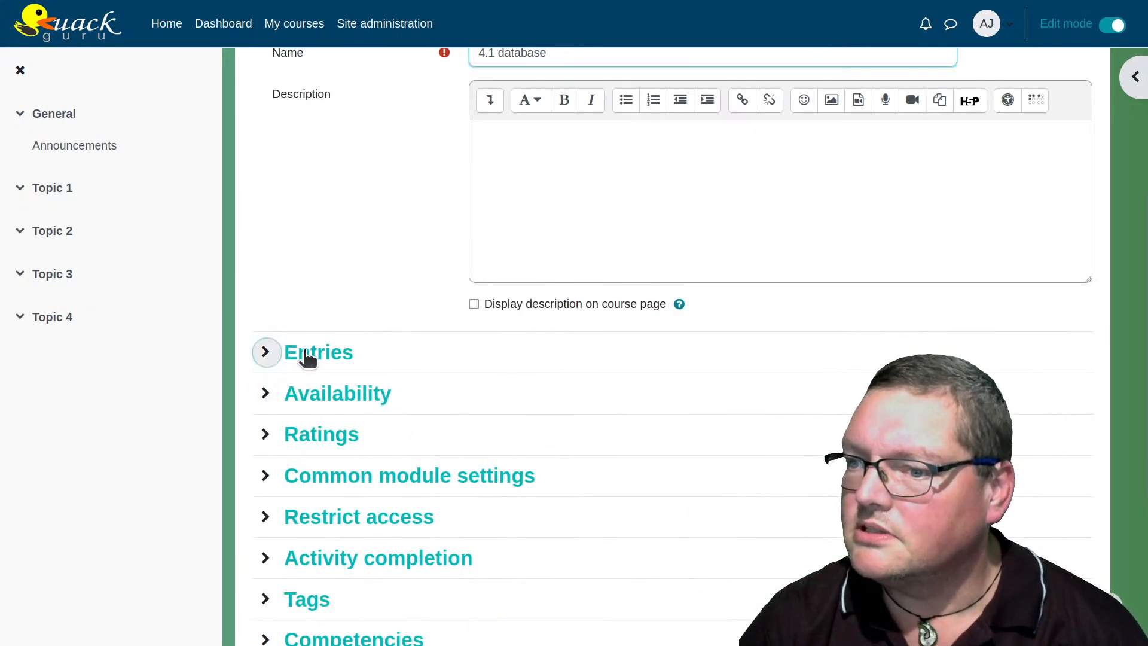
left_click(306, 353)
scroll(815, 323, "up", 4)
left_click(1070, 232)
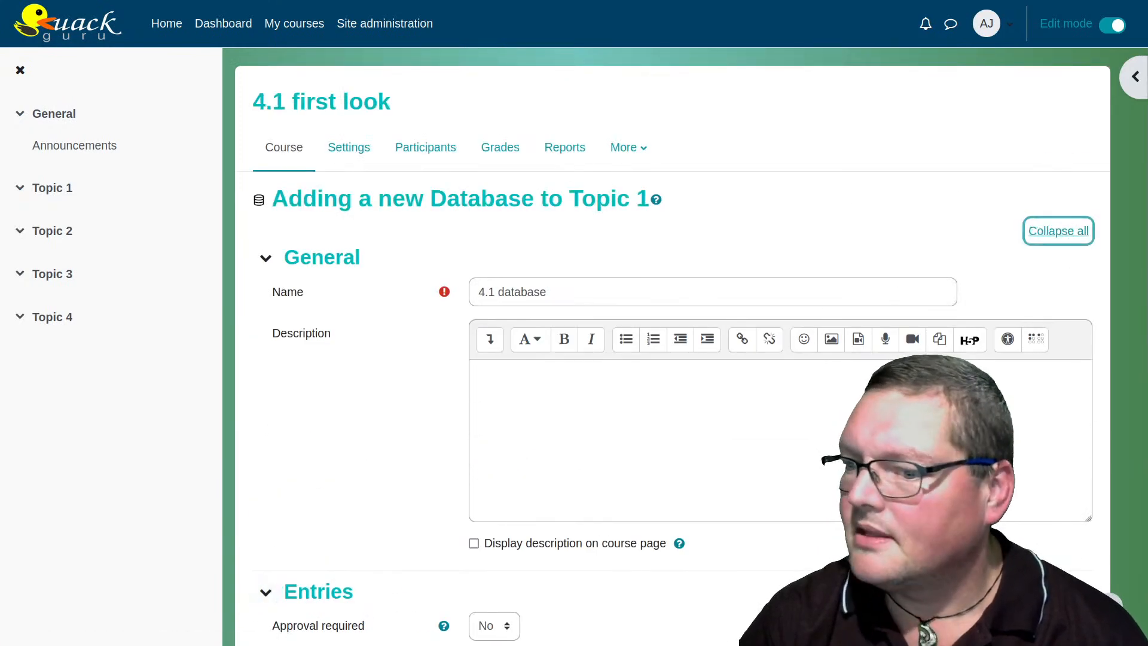
scroll(832, 545, "down", 8)
scroll(389, 278, "up", 2)
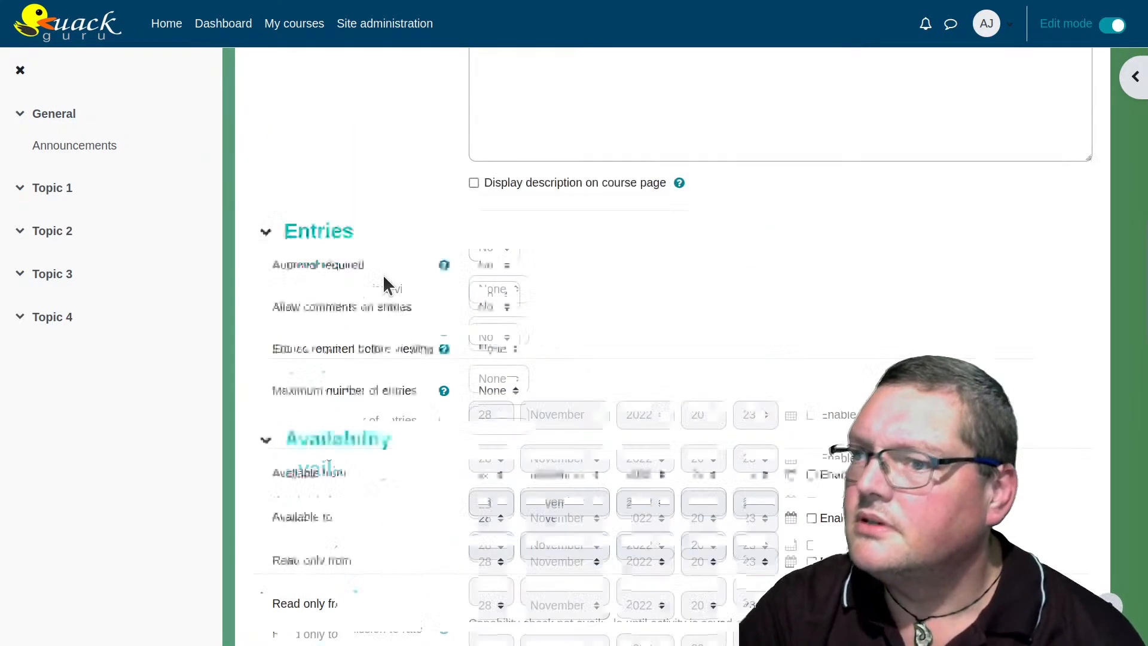
scroll(400, 296, "up", 2)
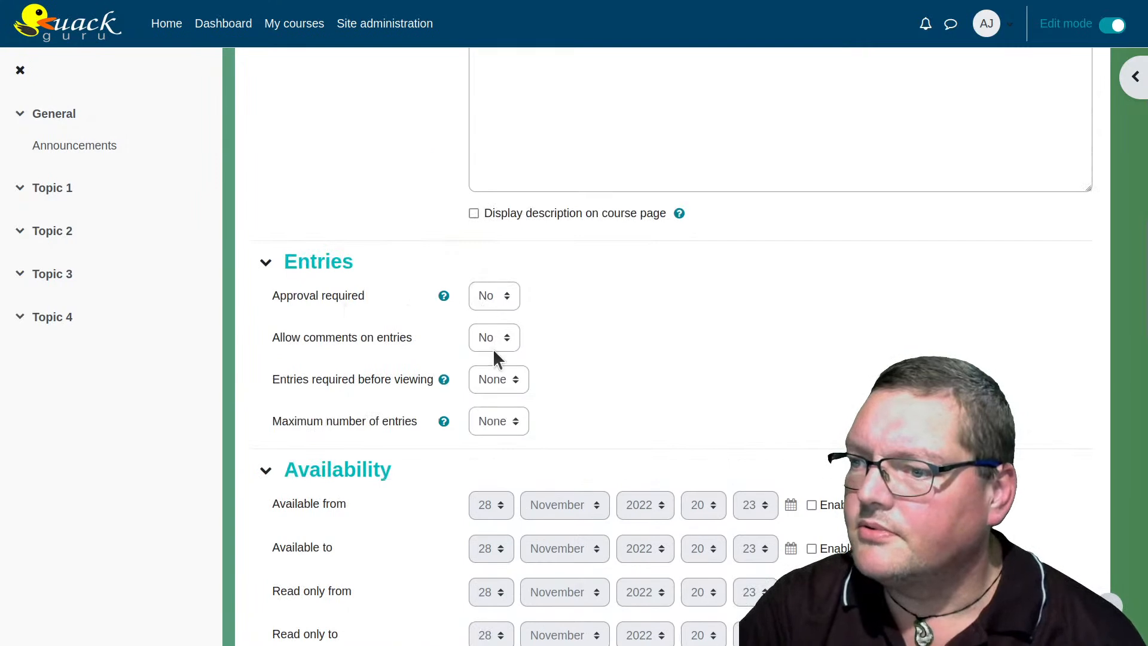
scroll(428, 515, "down", 9)
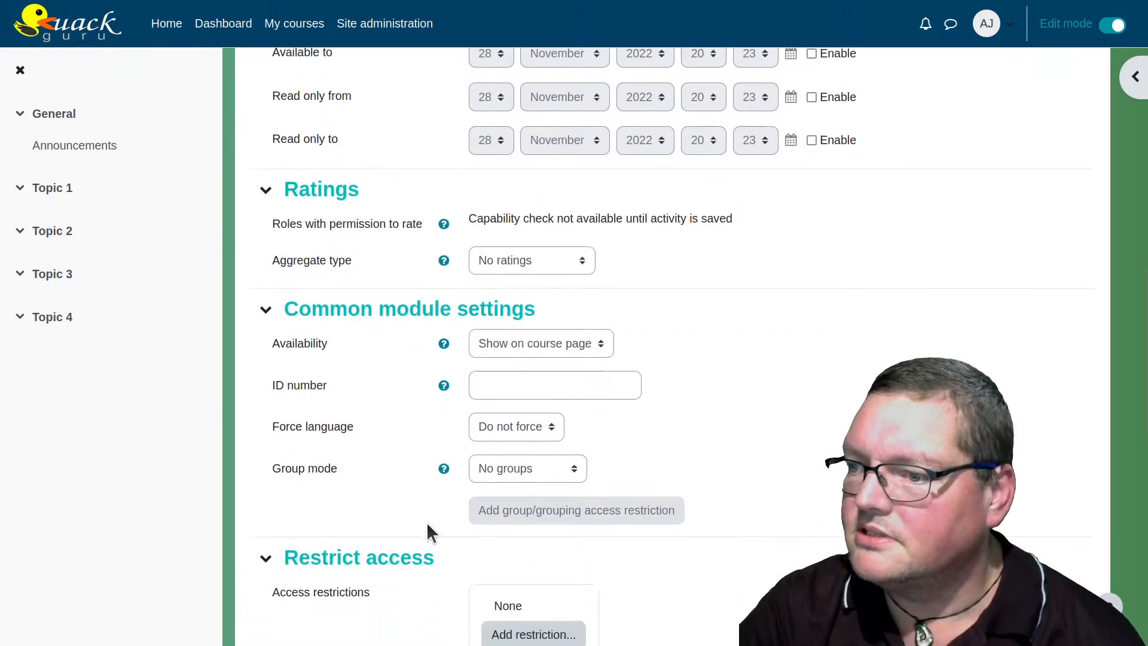
scroll(427, 524, "down", 7)
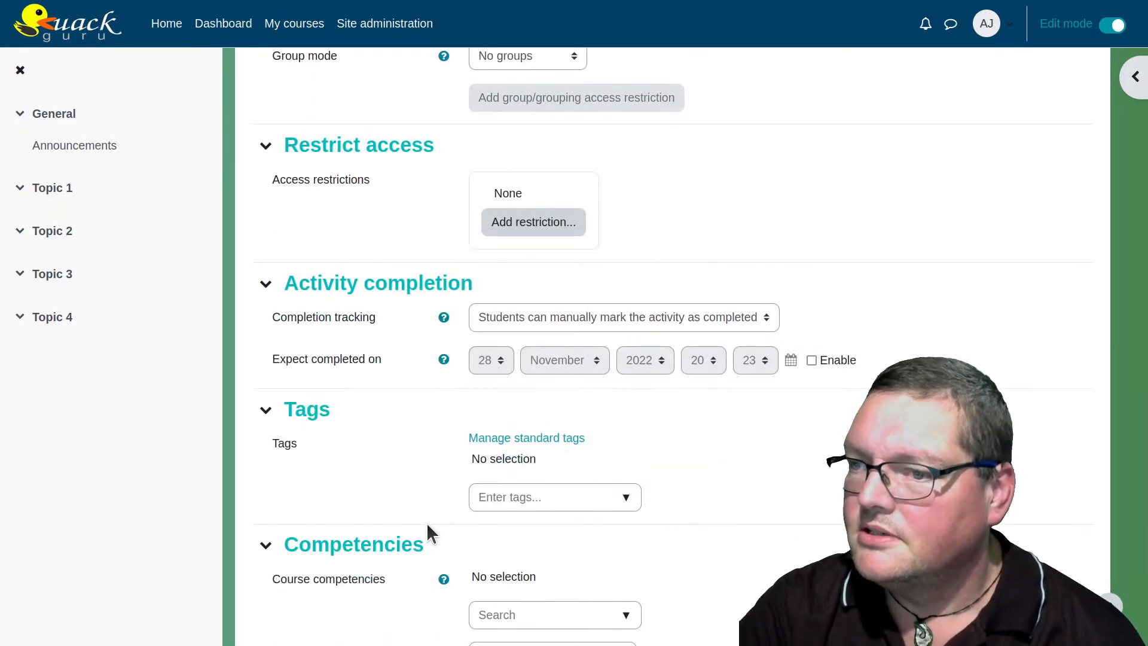
scroll(427, 526, "down", 2)
scroll(427, 526, "down", 3)
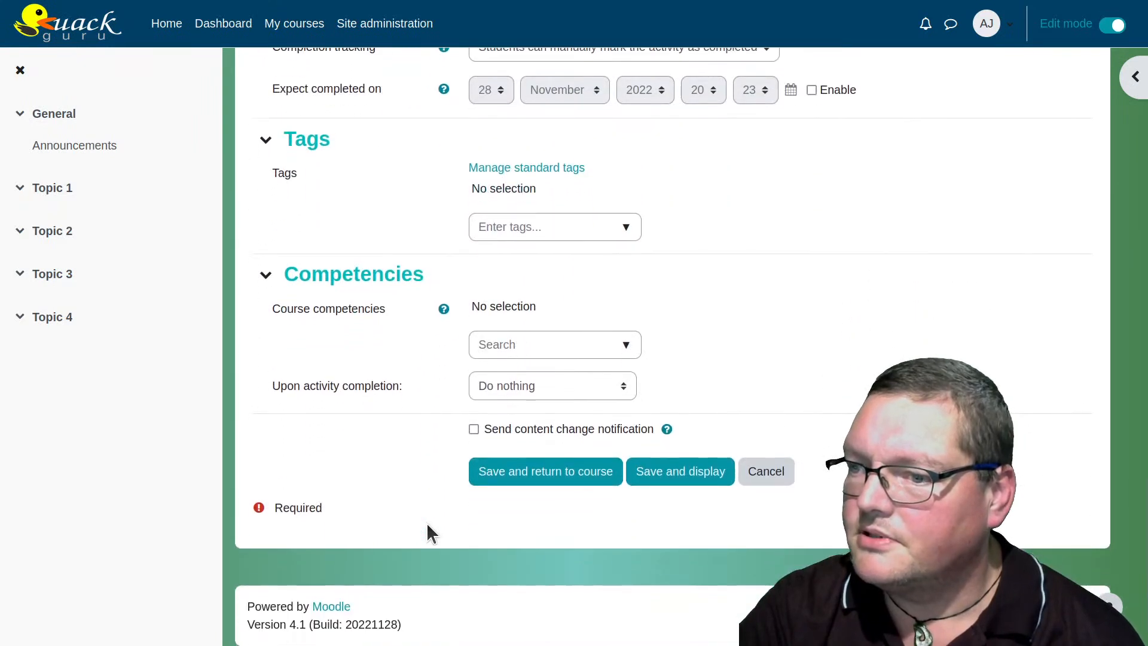
left_click(672, 482)
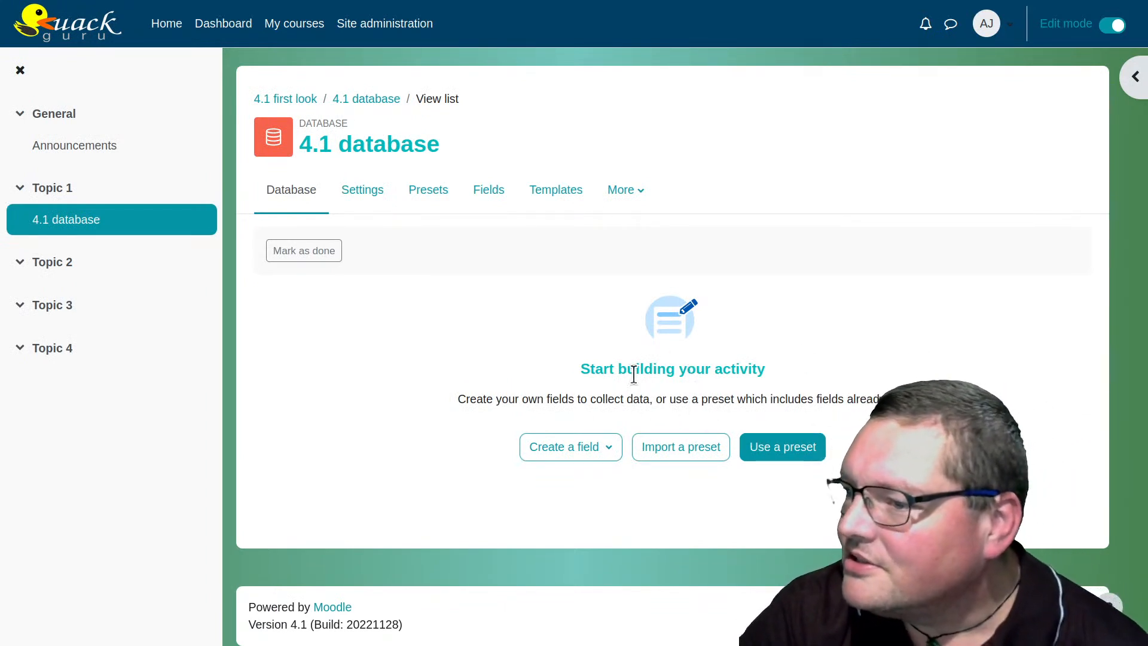
Read the database's start page guidance on fields and presets, and show the field types that can be created.
left_click_drag(635, 369, 774, 369)
left_click(564, 400)
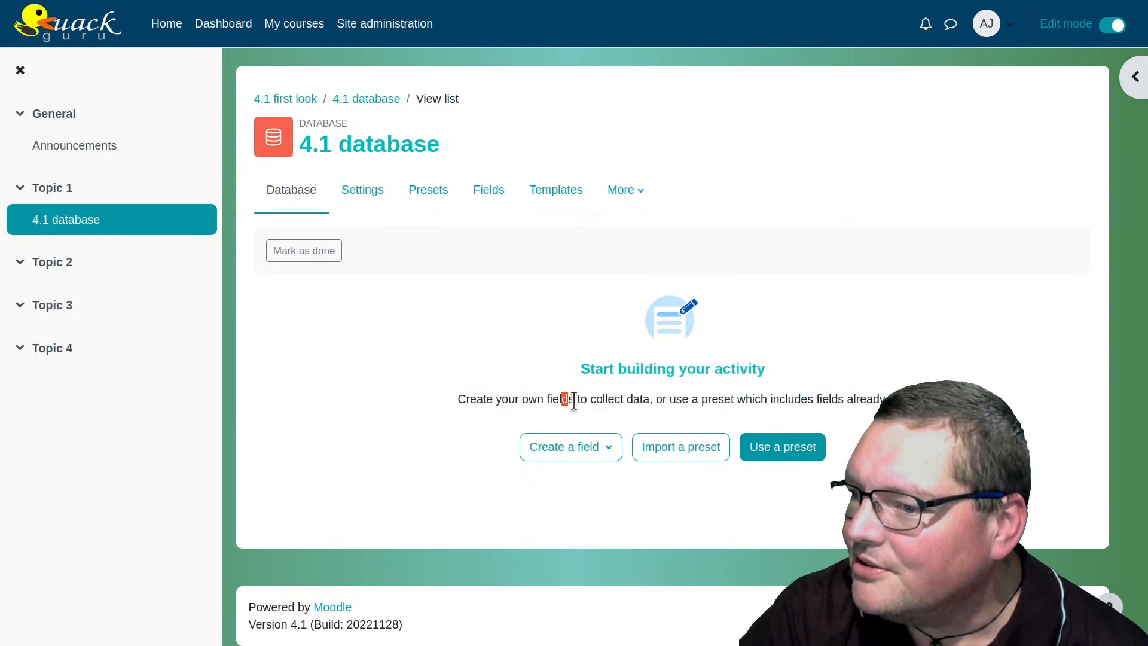
left_click(788, 401)
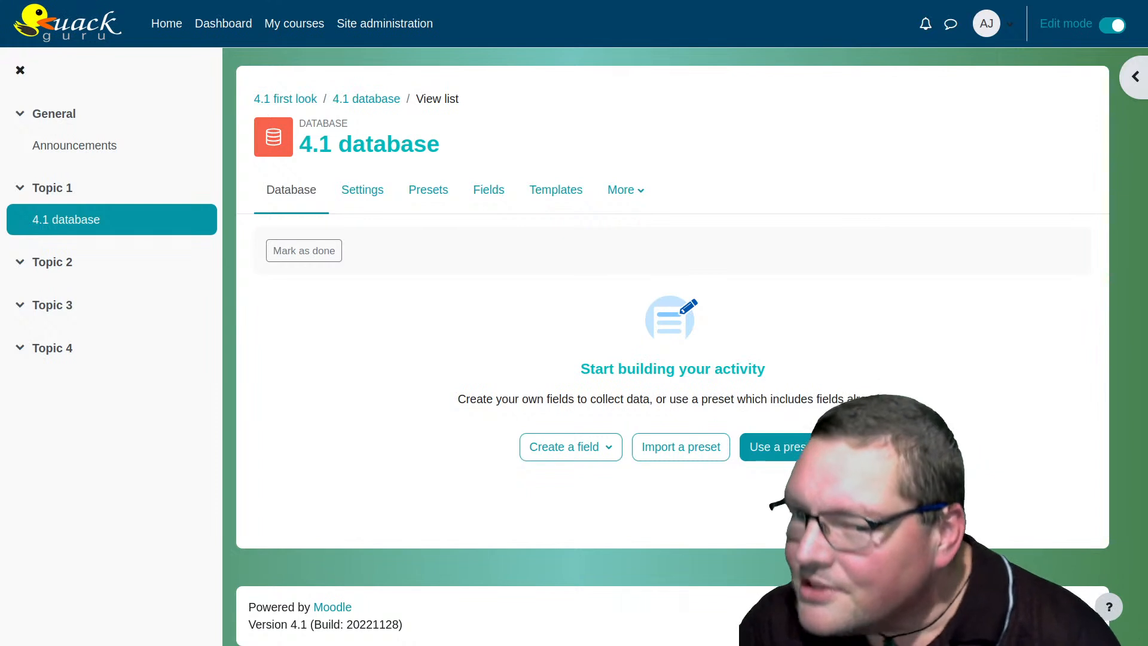
left_click_drag(879, 398, 869, 398)
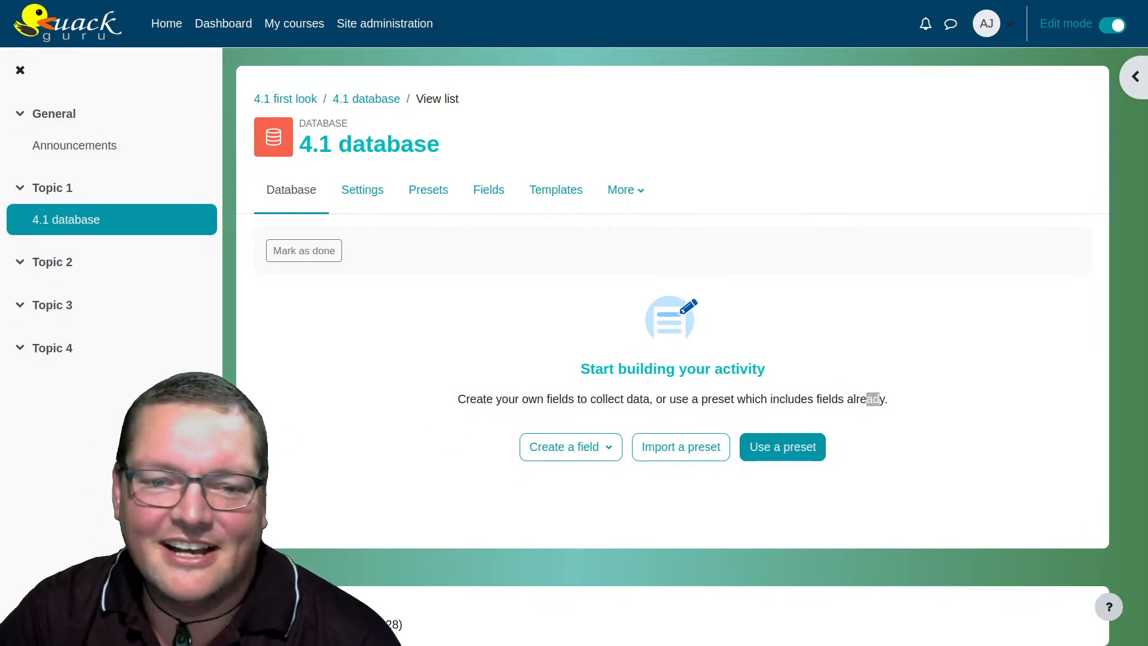
left_click(747, 492)
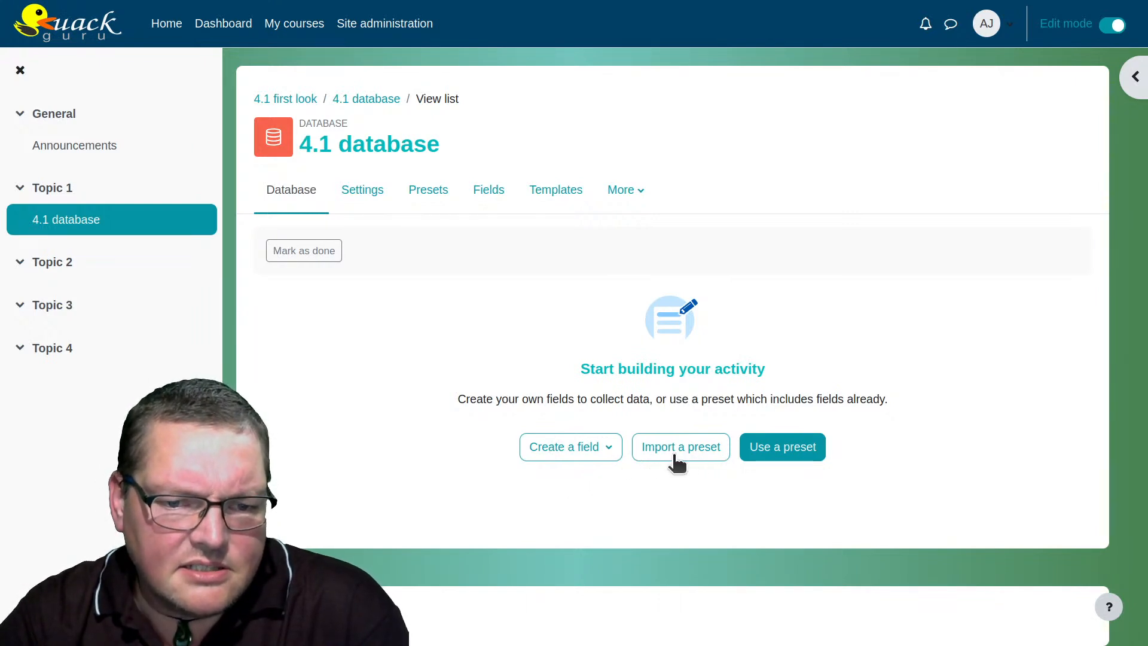
left_click(611, 453)
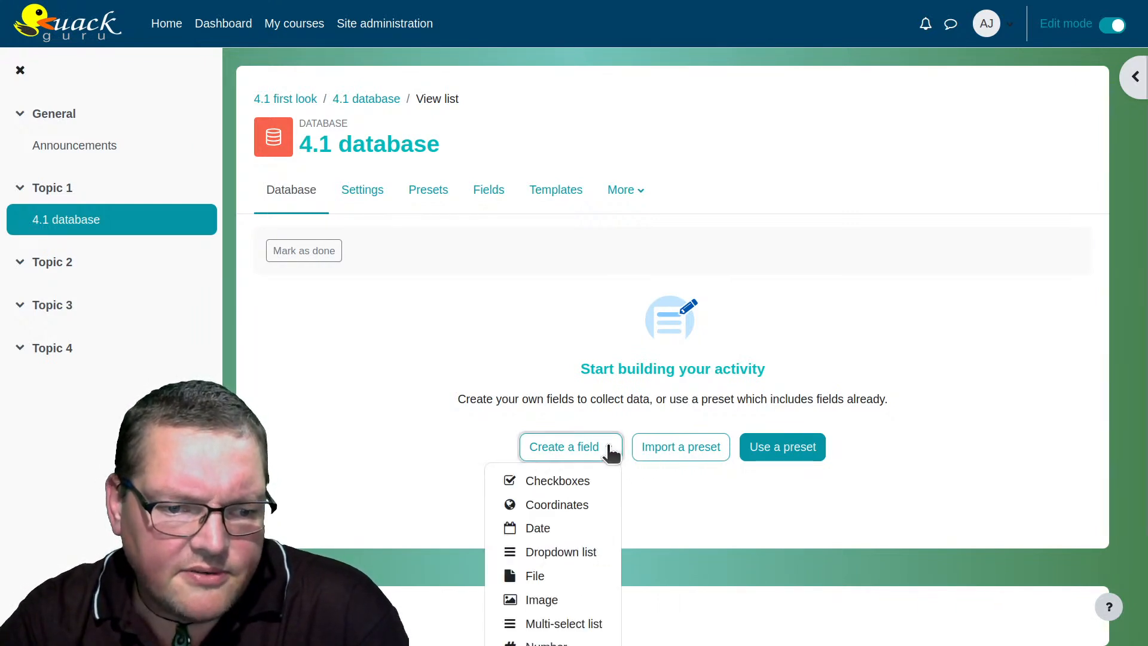
scroll(602, 494, "down", 2)
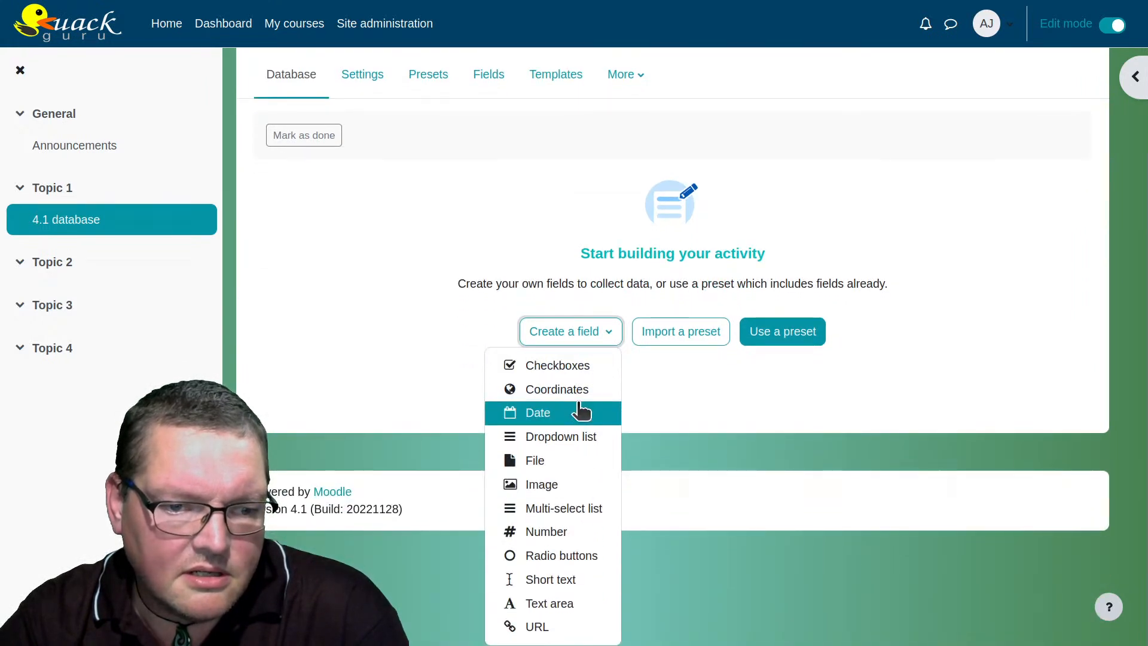
Show the presets available for the database and read their descriptions, particularly the one for the Journal preset.
left_click(667, 402)
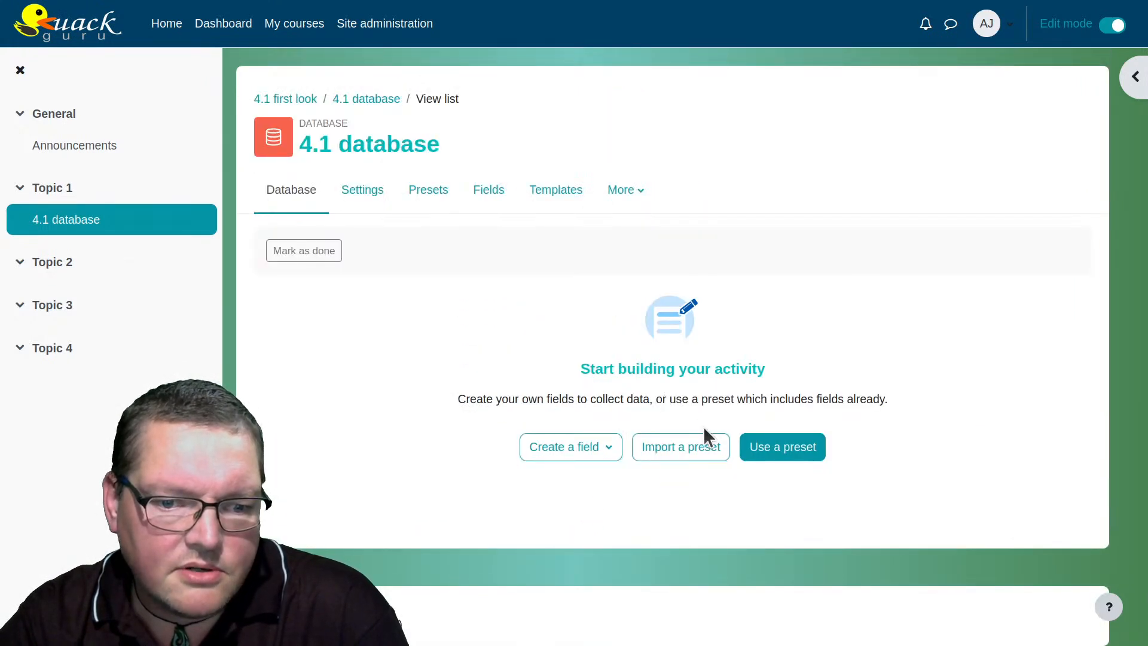
left_click(792, 454)
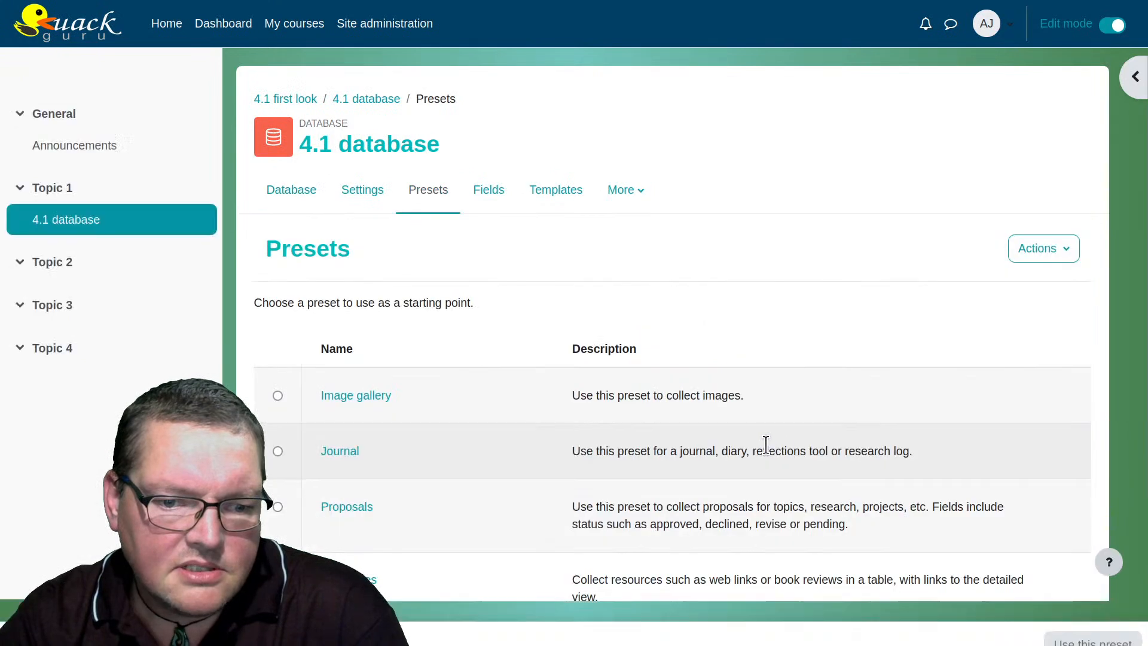
scroll(686, 321, "down", 3)
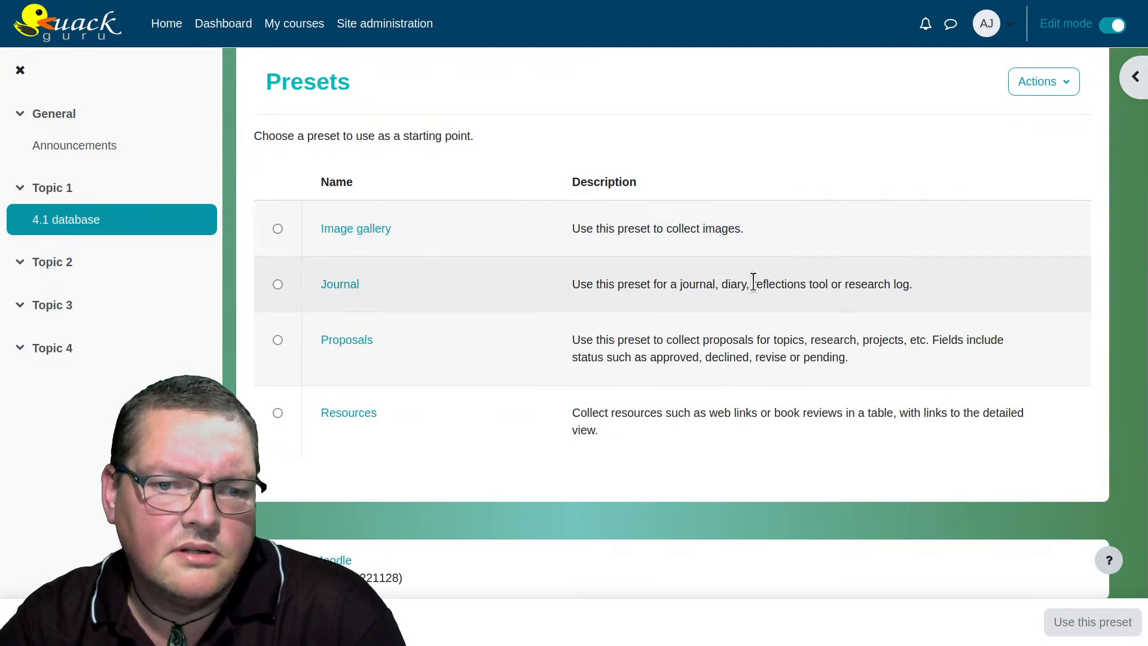
left_click_drag(653, 284, 881, 284)
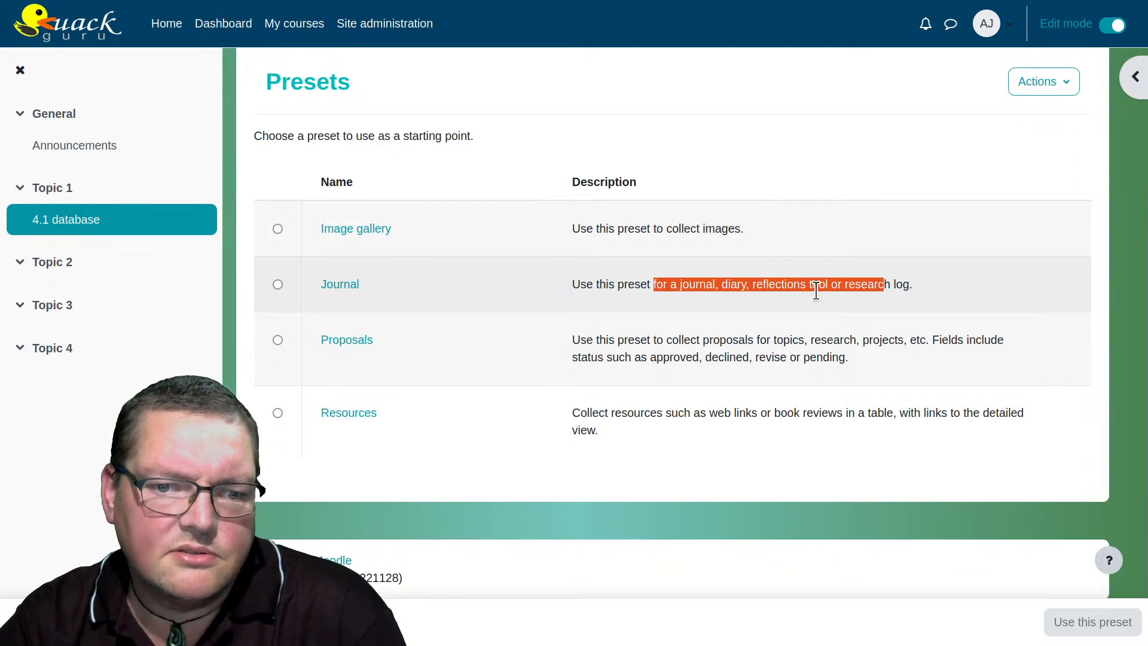
left_click(792, 293)
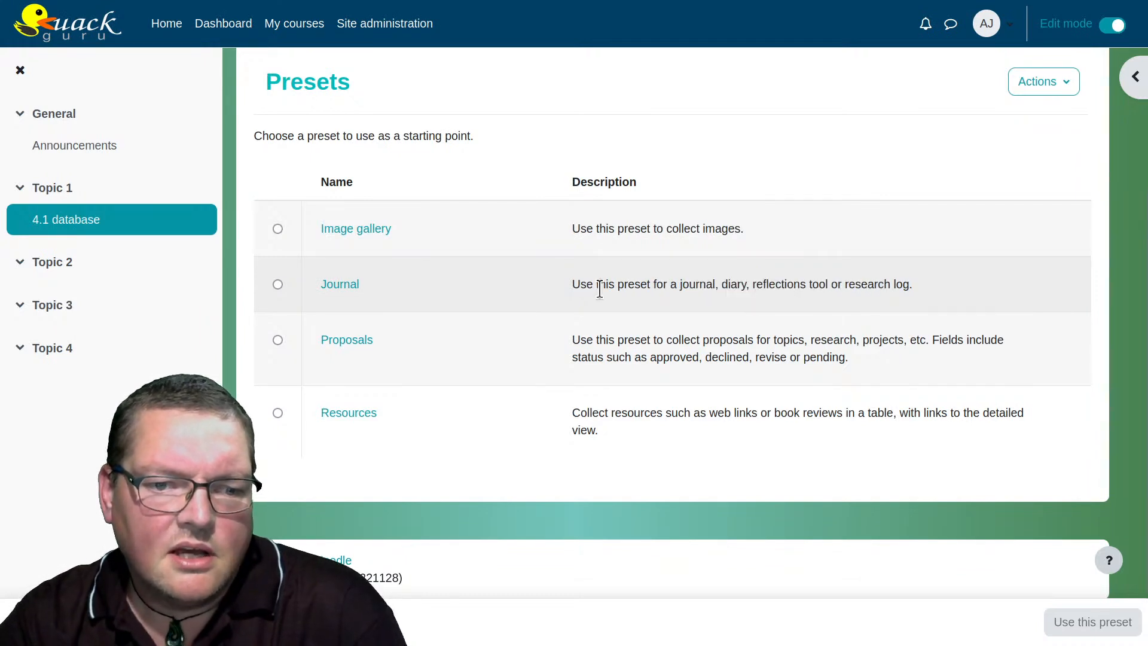
left_click_drag(600, 290, 832, 280)
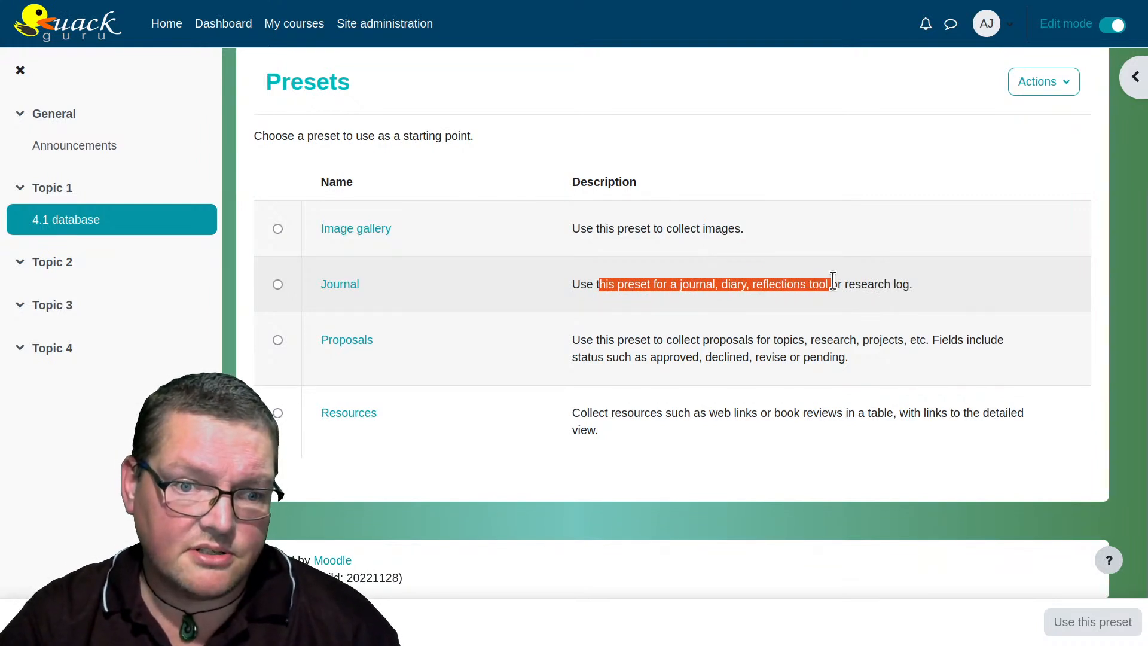
left_click(832, 281)
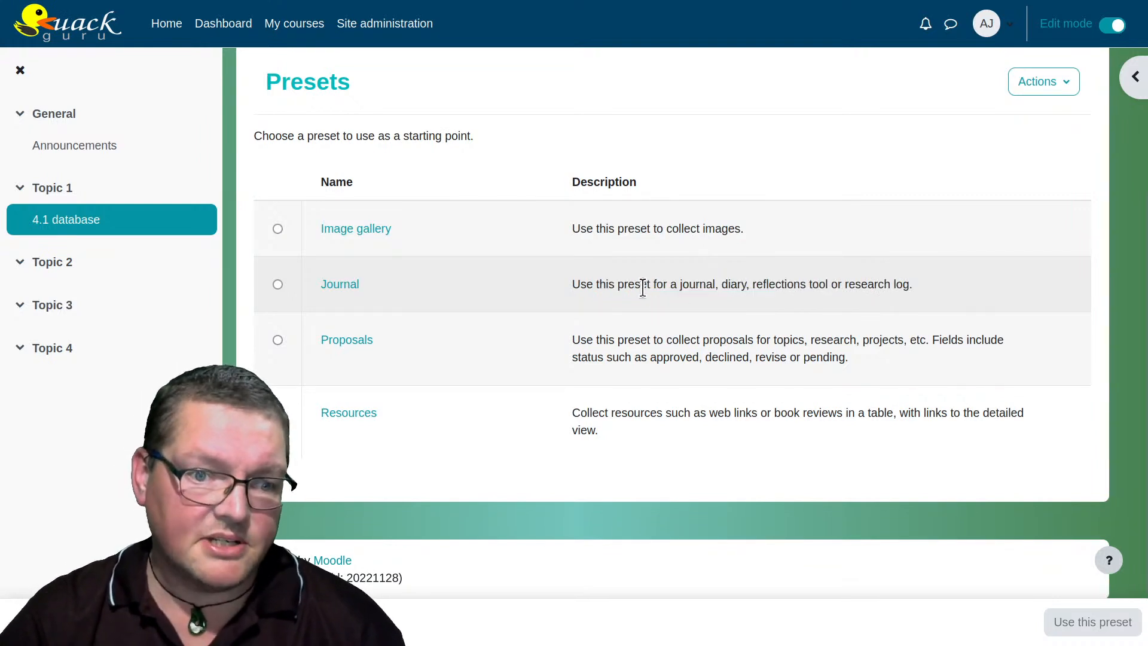
left_click_drag(640, 287, 828, 279)
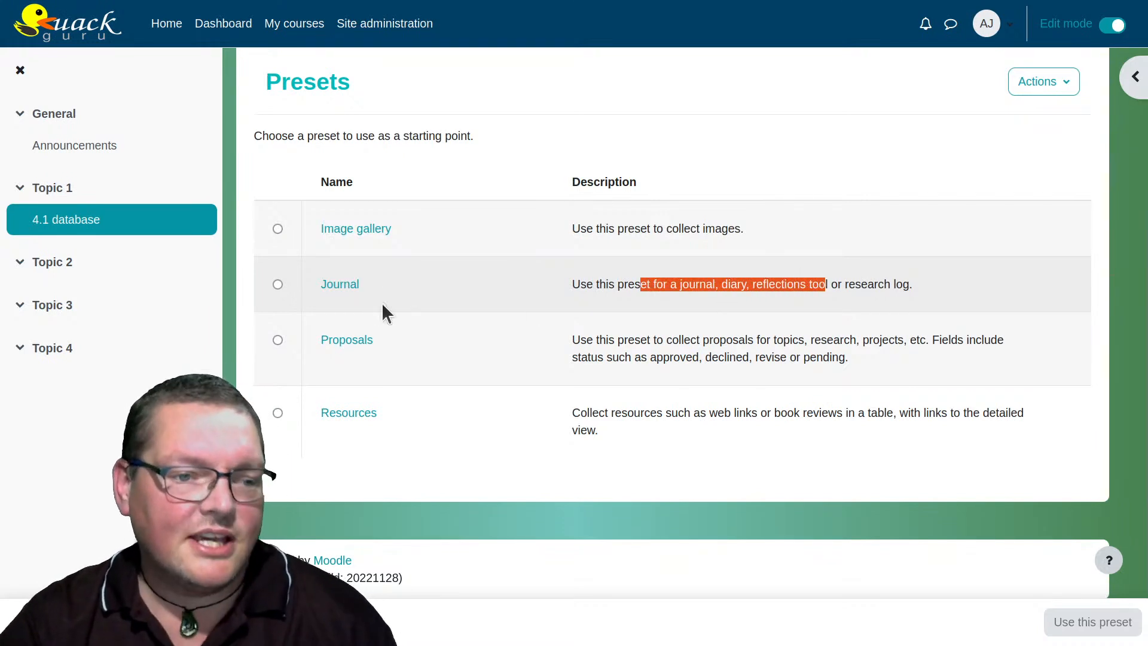
Select the Journal preset and apply it to the 4.1 database.
left_click(277, 285)
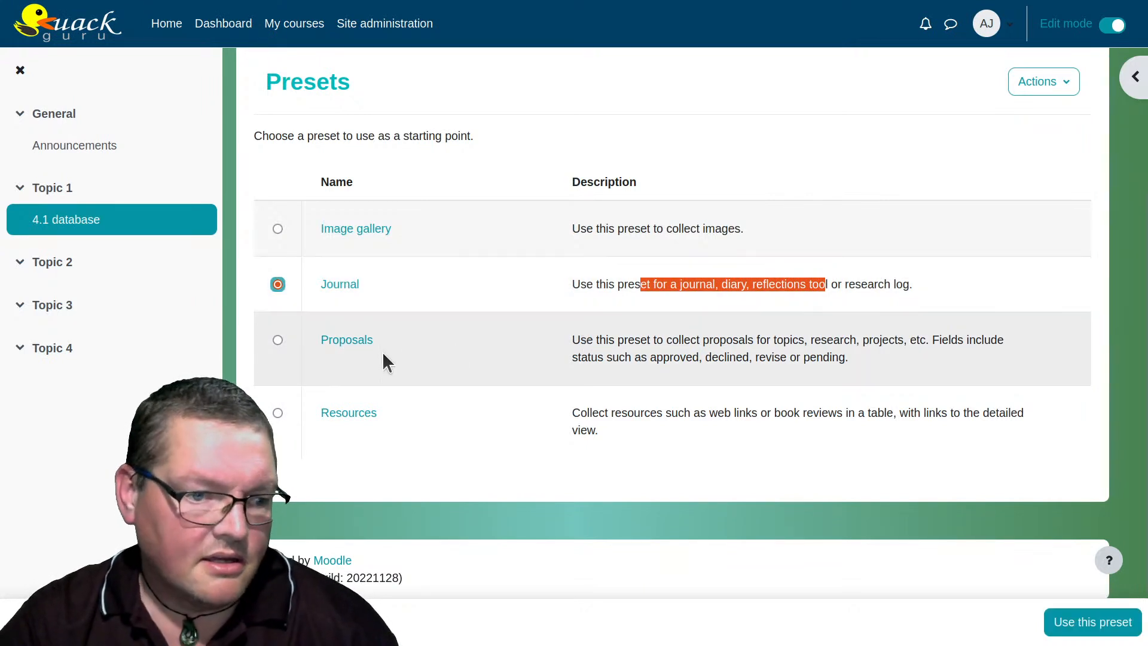
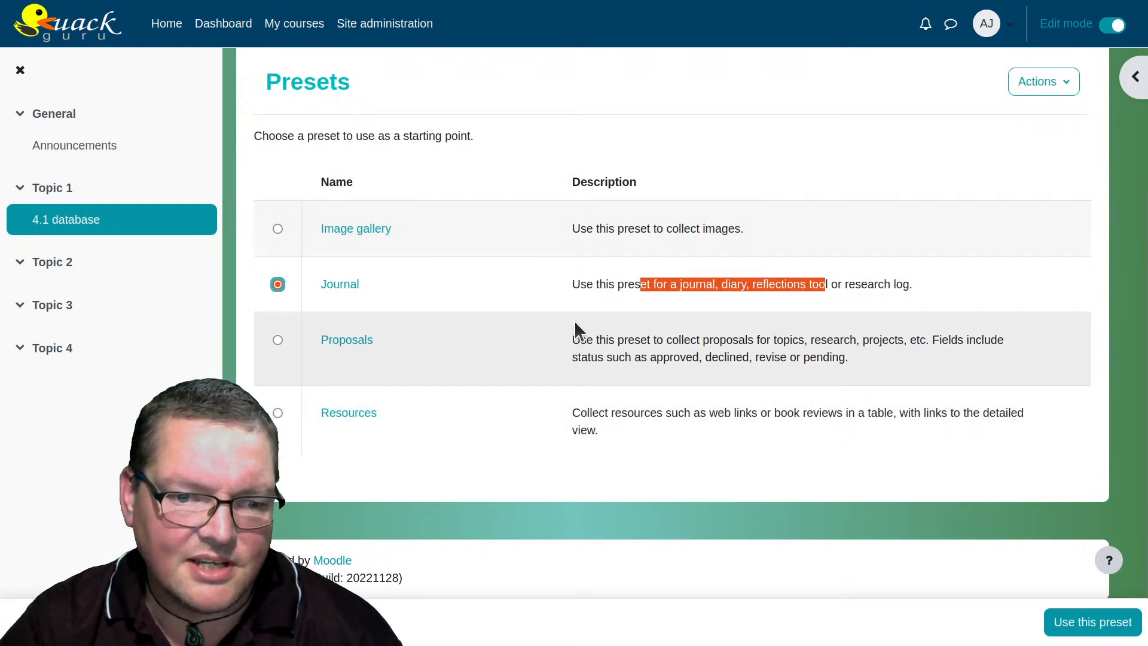
left_click(526, 285)
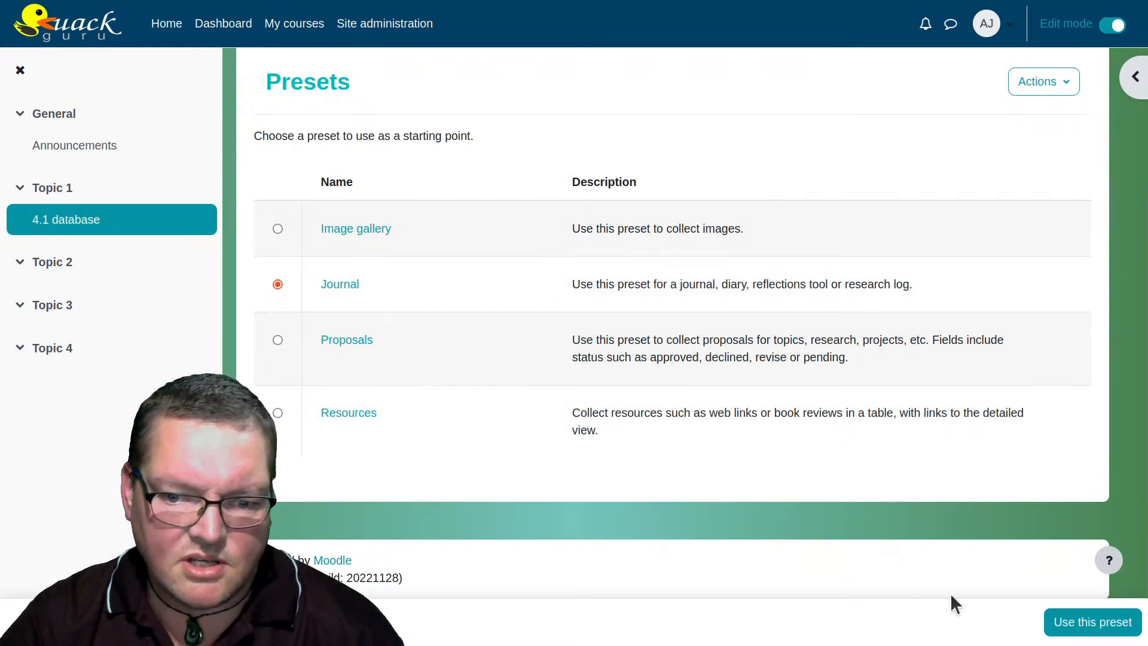
left_click(1066, 626)
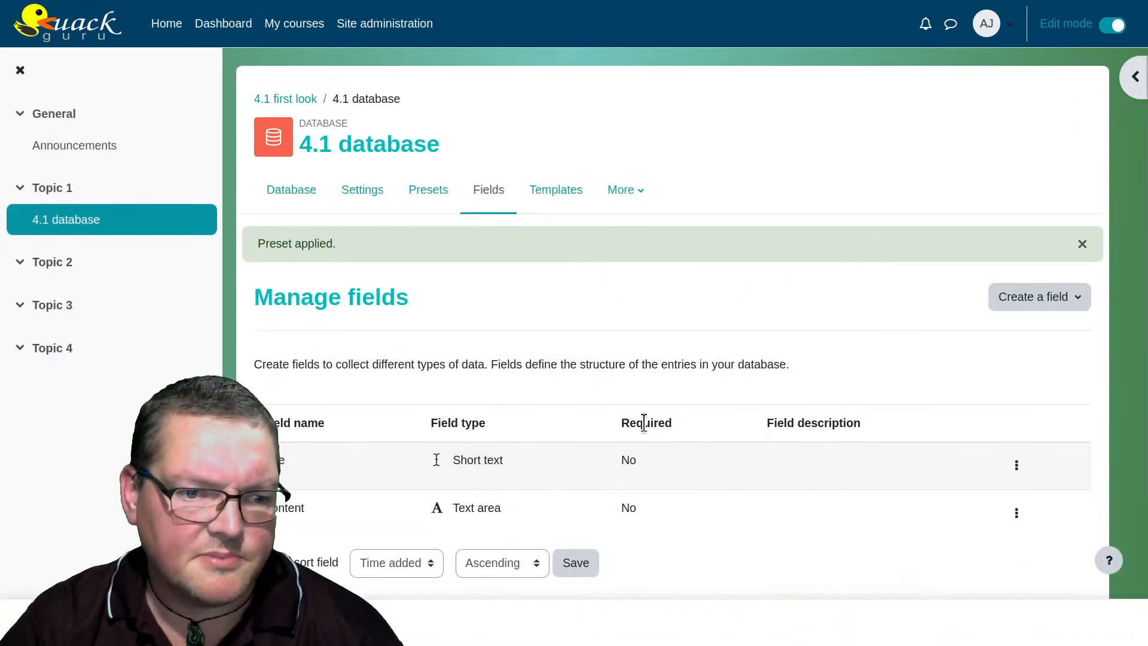
Review the preset's fields and the field types that can be added, and save the default sort field as Time added, Ascending.
scroll(789, 352, "down", 2)
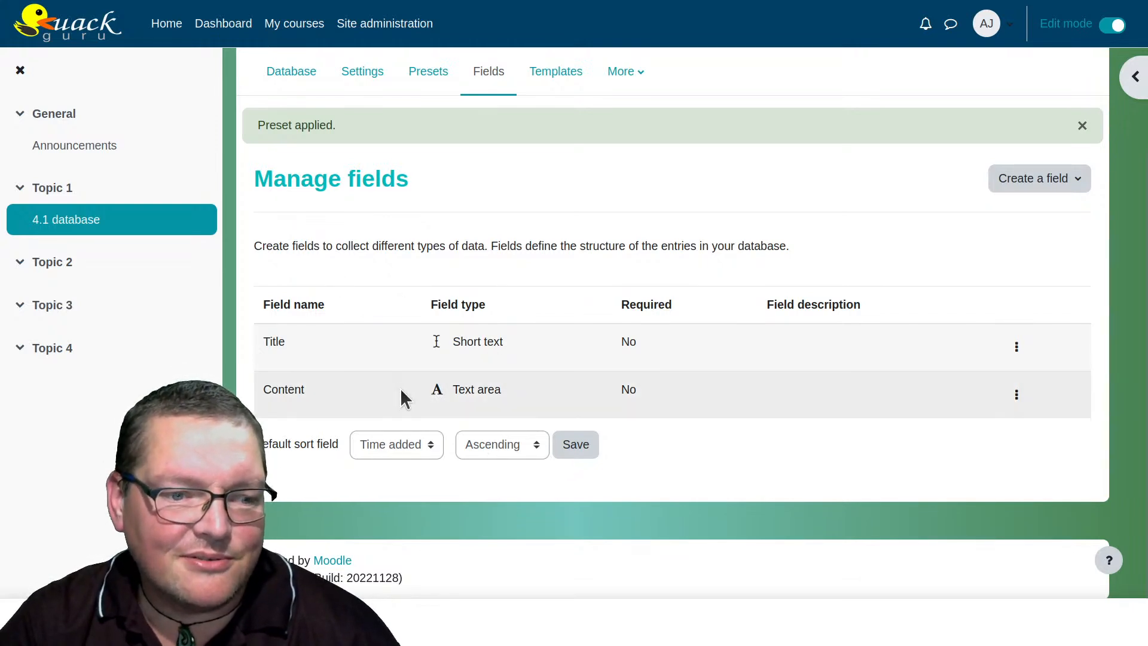
left_click(1056, 182)
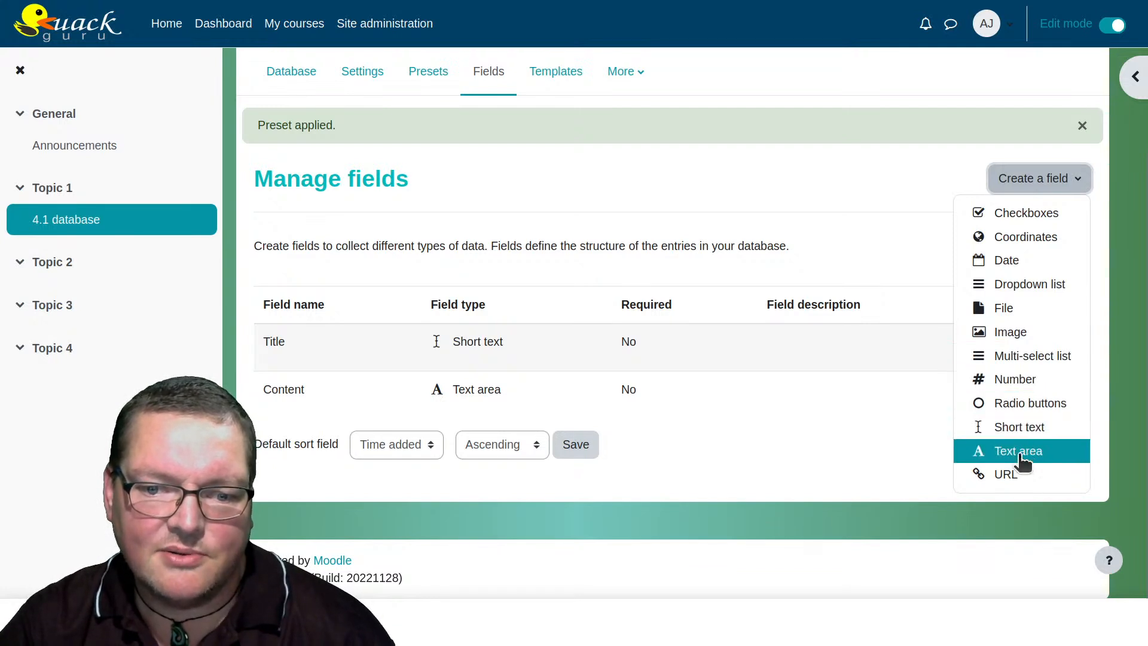
left_click(841, 459)
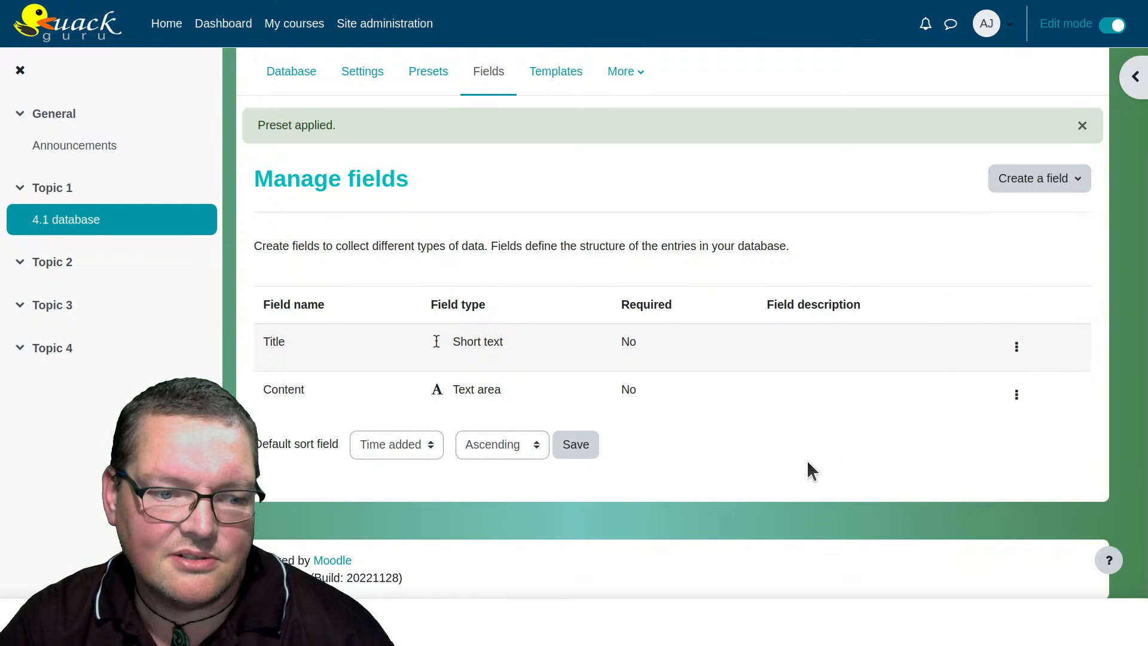
left_click(585, 448)
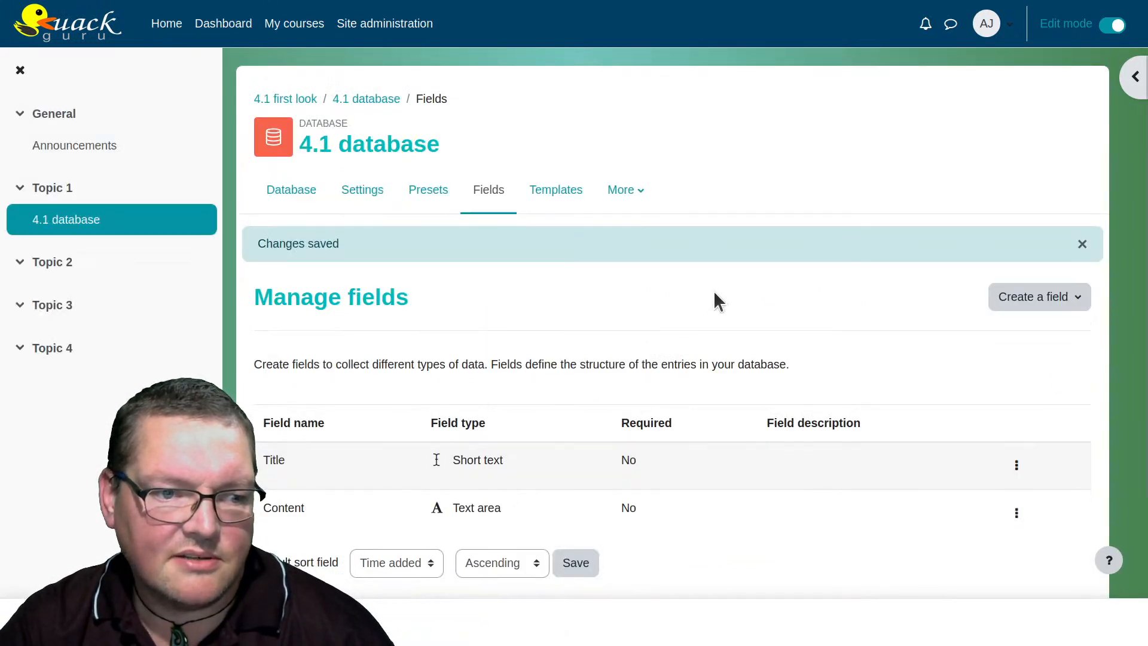
scroll(715, 293, "down", 2)
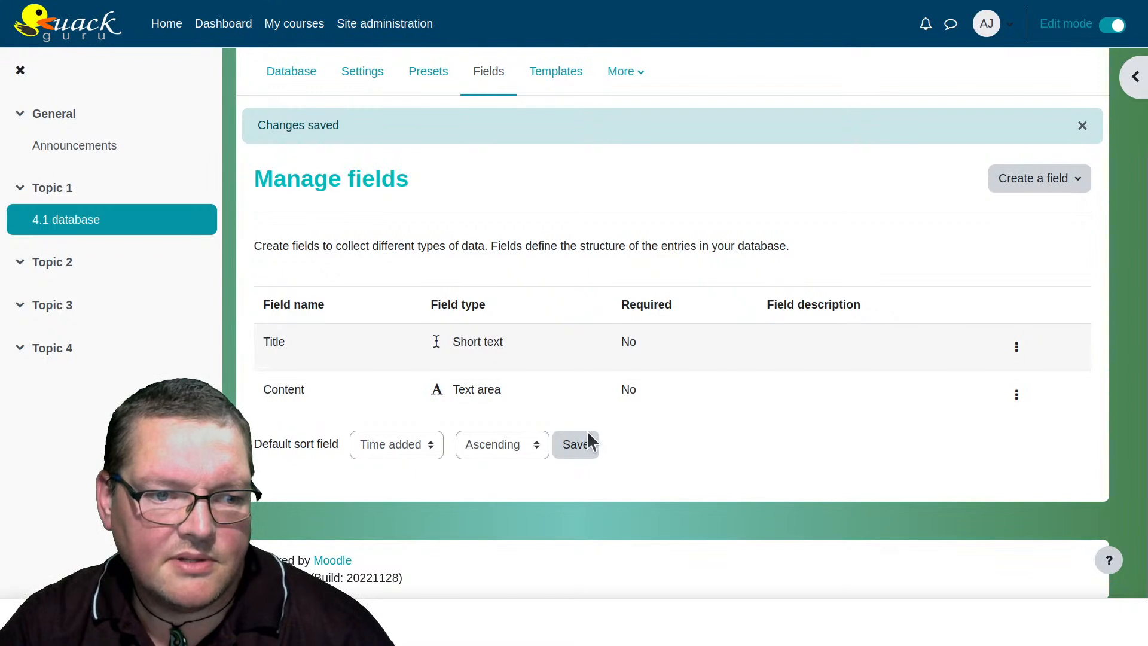
scroll(483, 177, "up", 2)
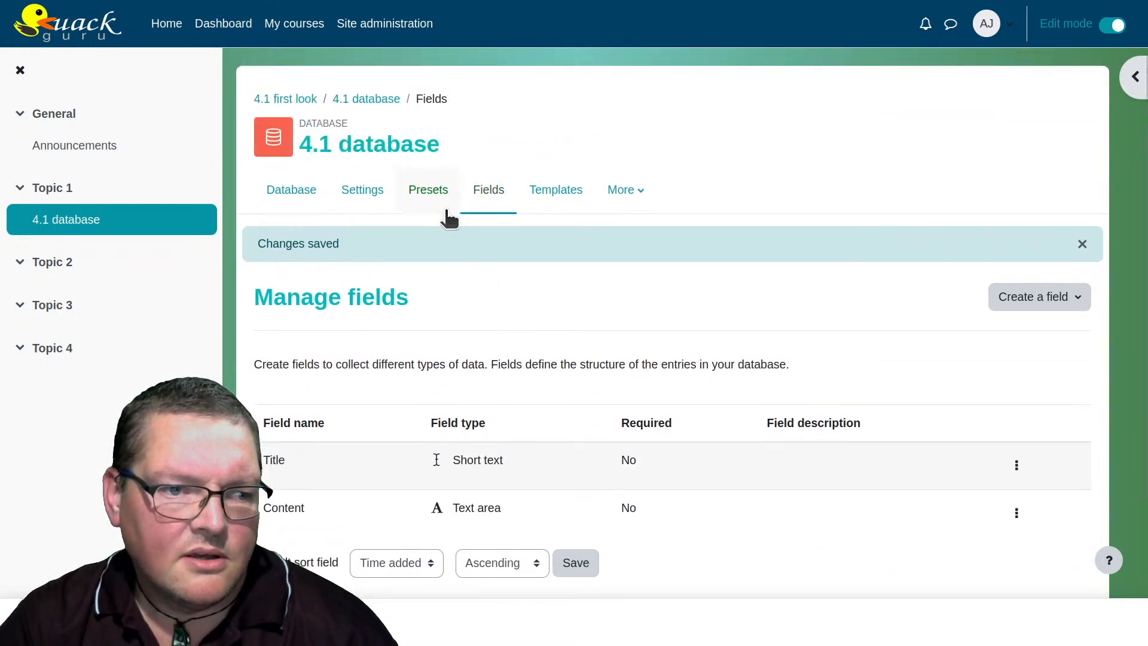
Return to the database's main view, start a new entry and examine its Title and Content form.
left_click(311, 199)
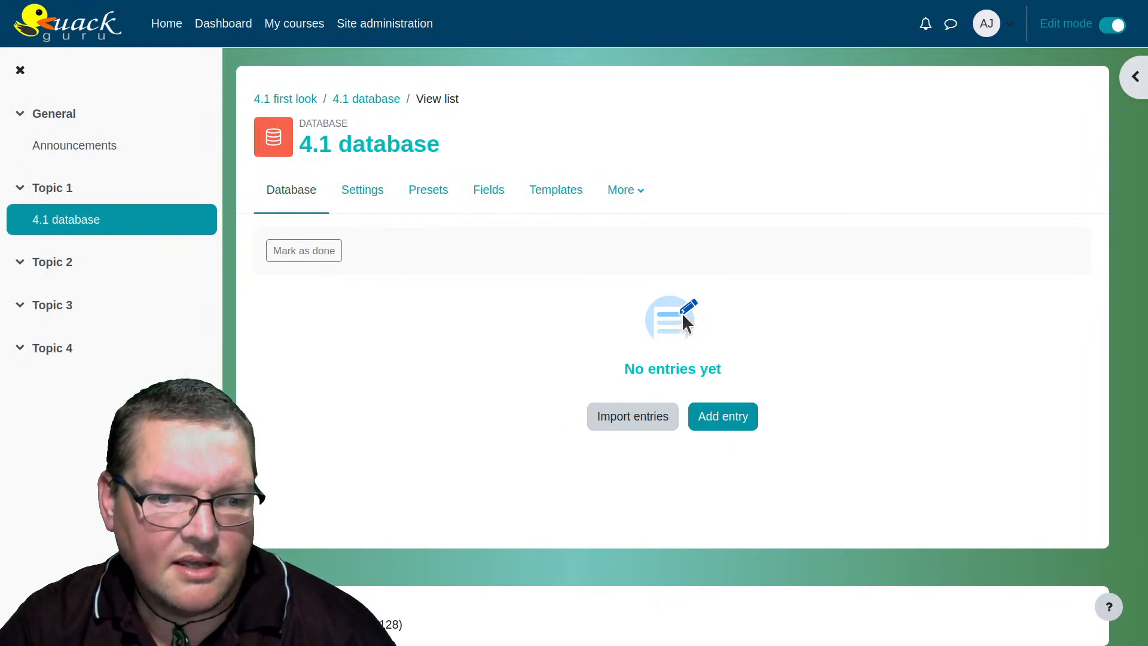
left_click_drag(617, 354, 609, 293)
left_click(766, 352)
left_click(698, 343)
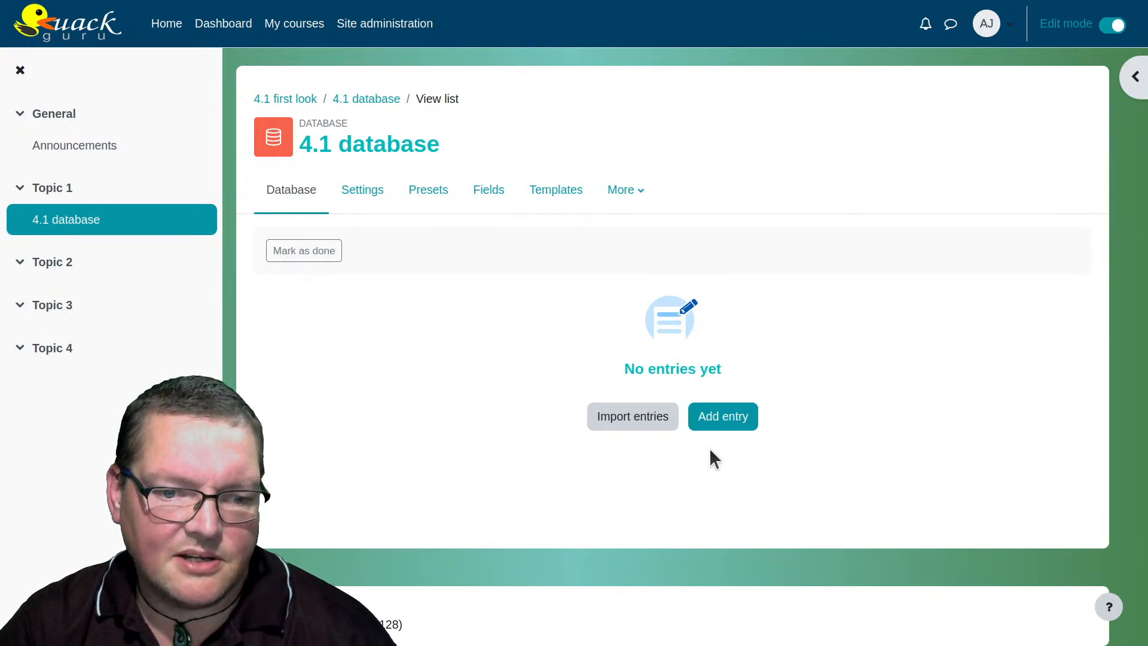
left_click(734, 421)
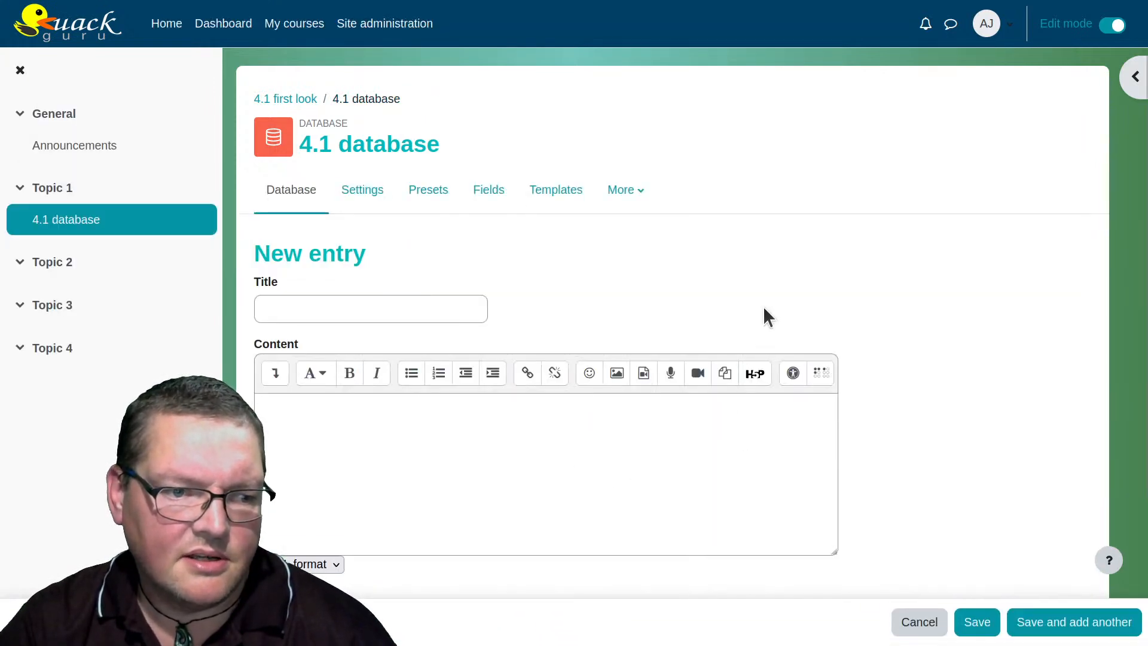
scroll(764, 310, "down", 2)
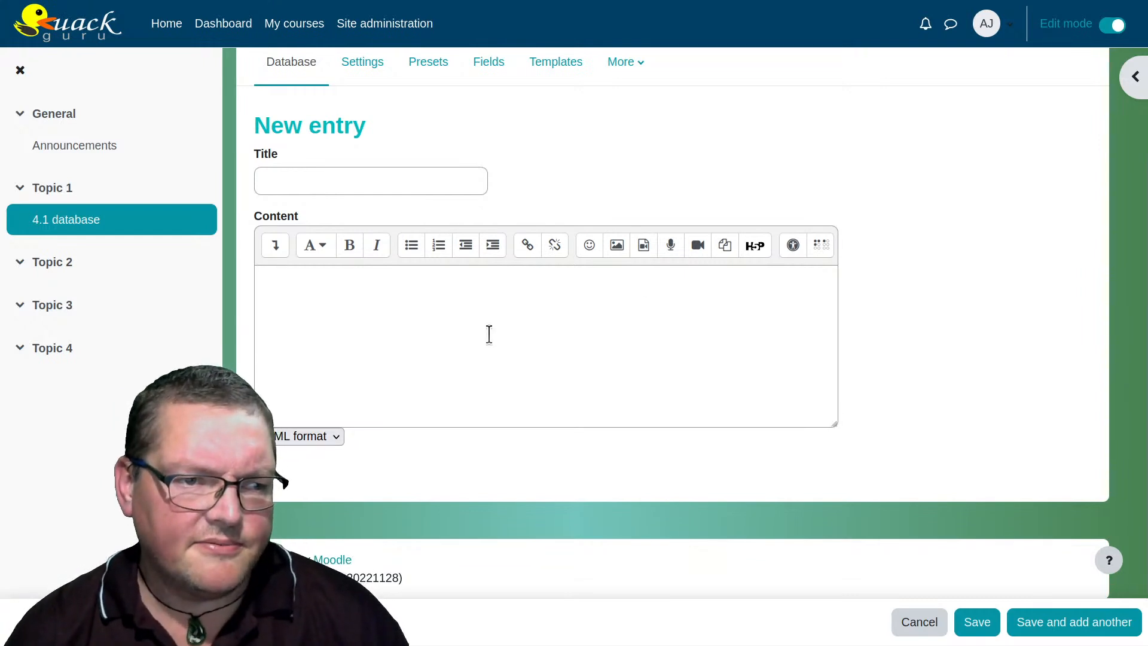
scroll(489, 333, "up", 2)
View the database's Add entry template and compare its formatted text with its HTML source, including the journal-addentry class.
left_click(567, 192)
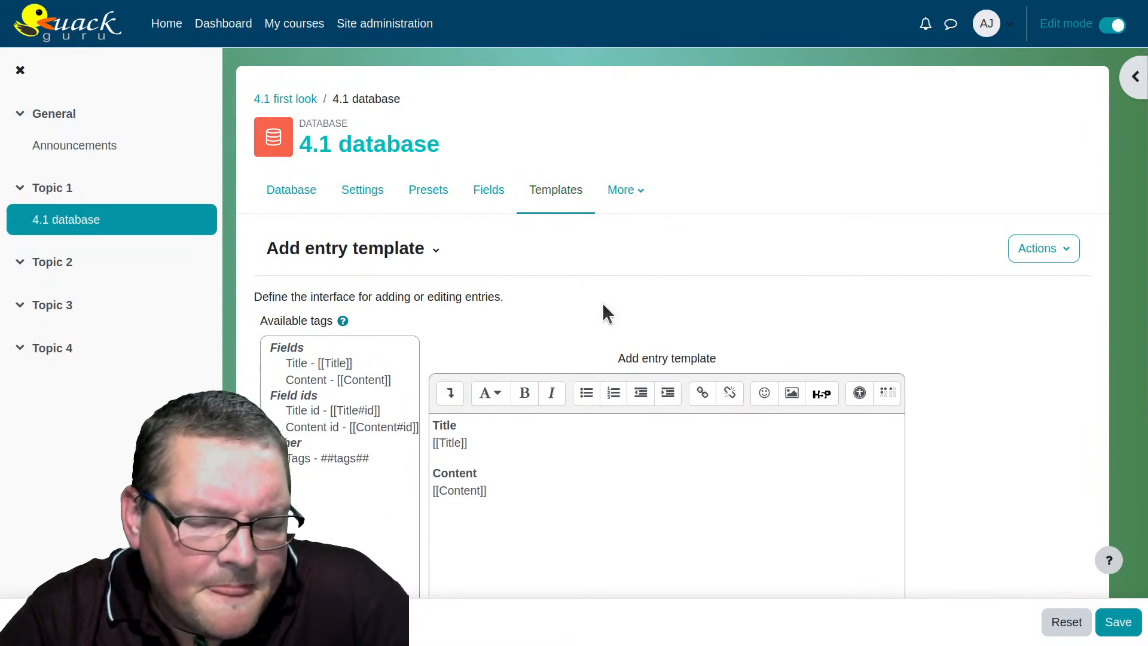
scroll(617, 252, "down", 4)
scroll(616, 251, "up", 1)
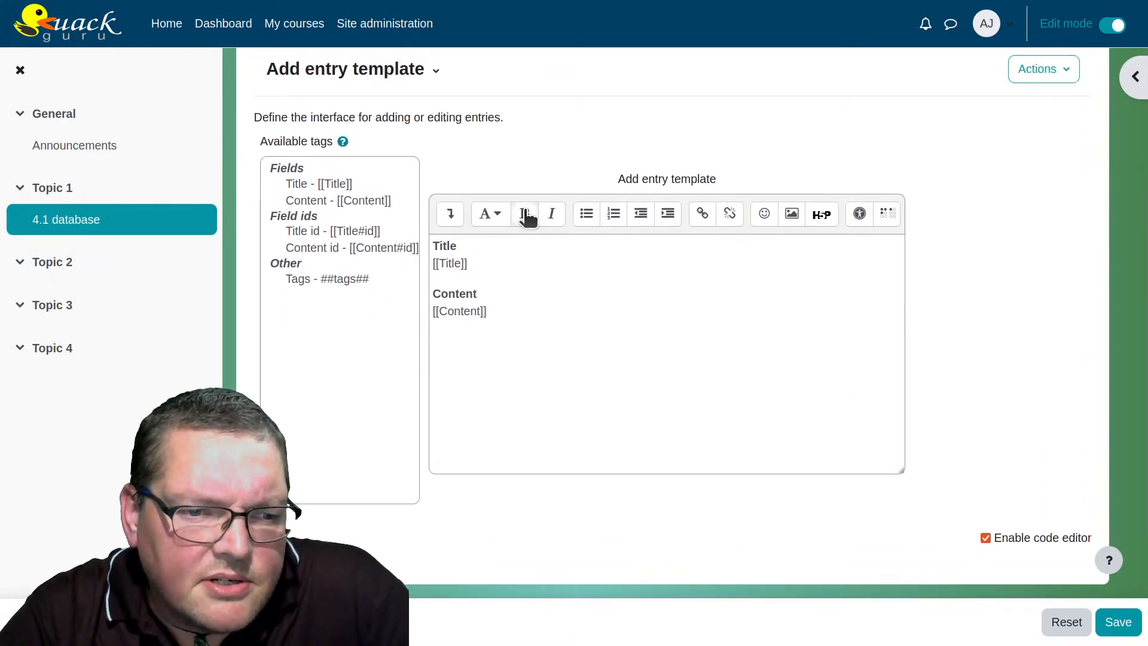
left_click(458, 212)
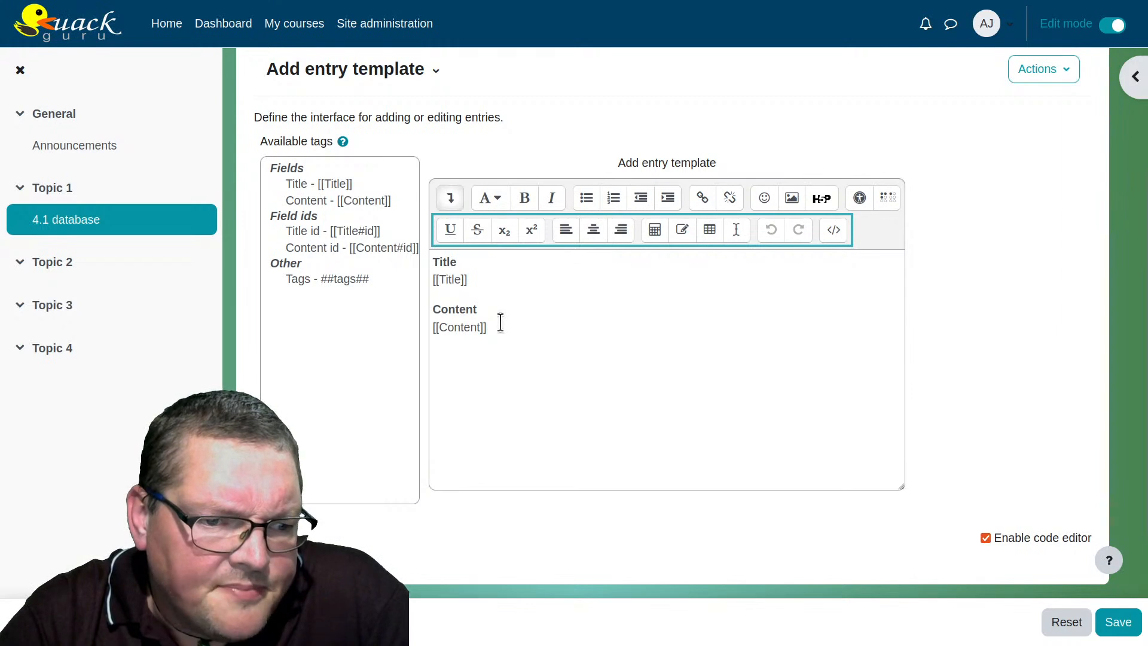
left_click(834, 231)
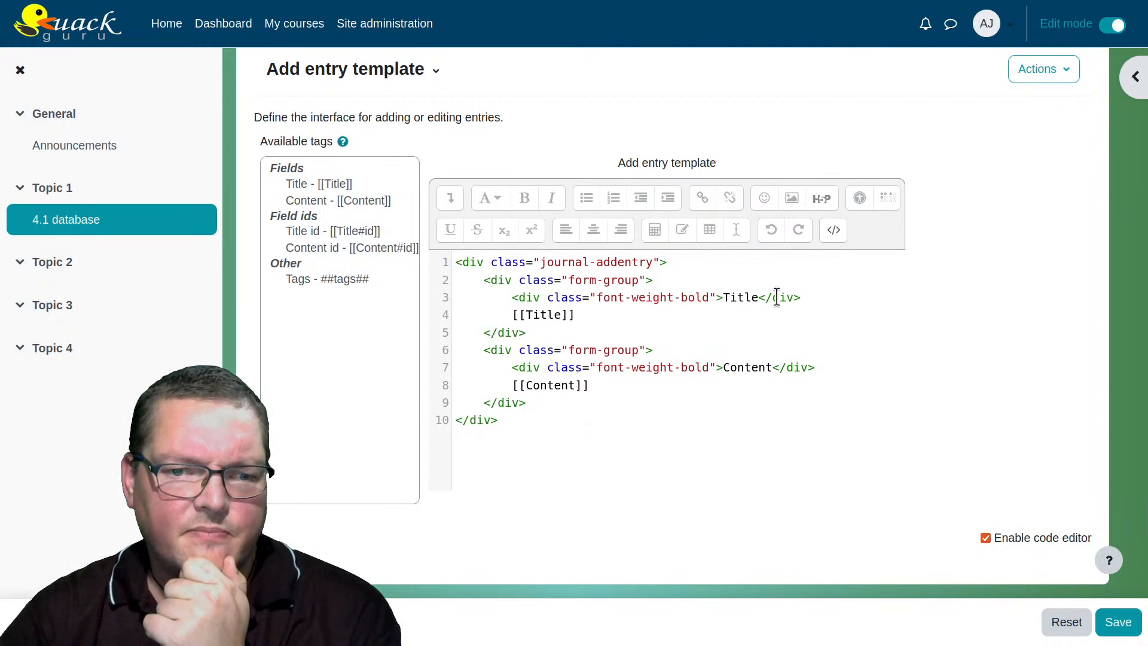
left_click(834, 231)
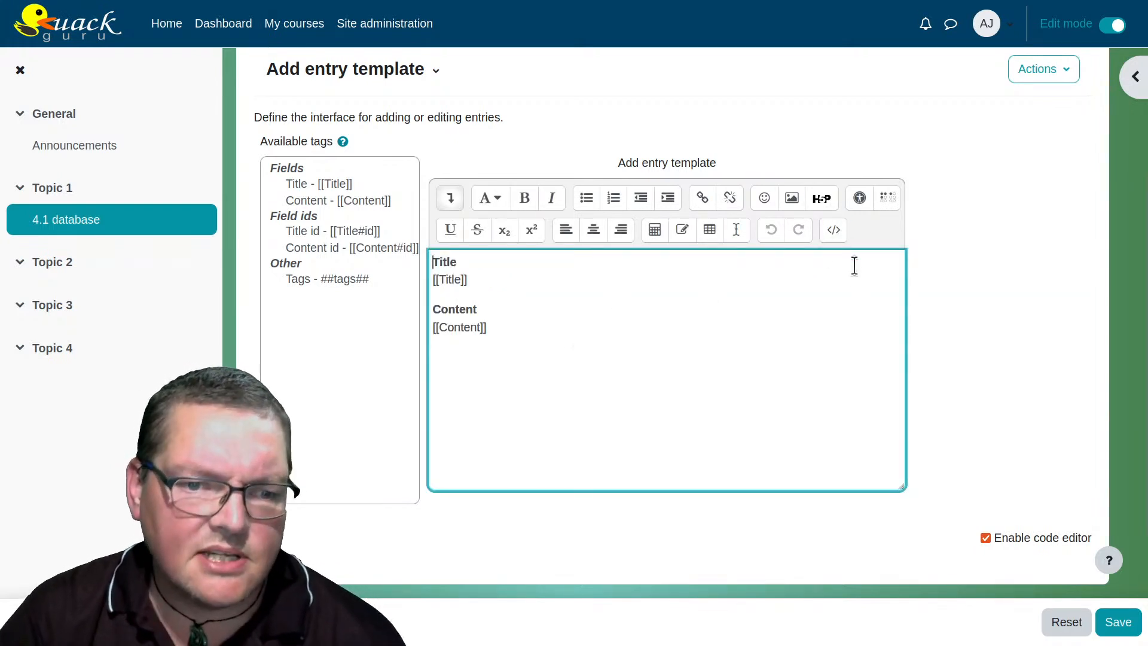
left_click(835, 230)
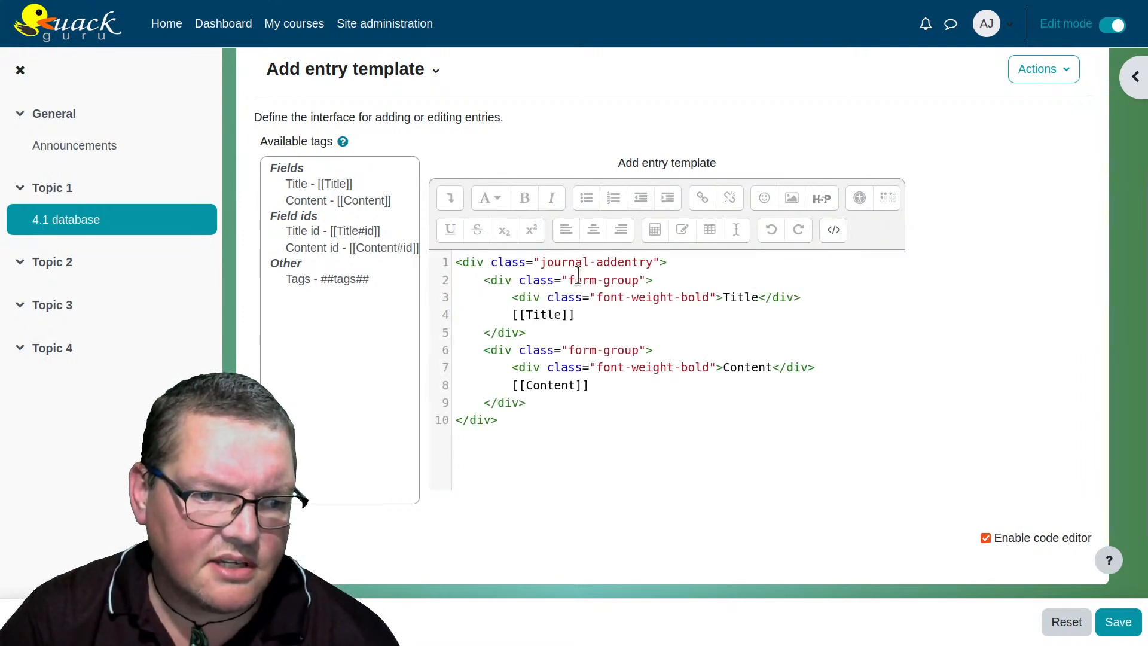
left_click_drag(652, 263, 535, 264)
left_click(585, 335)
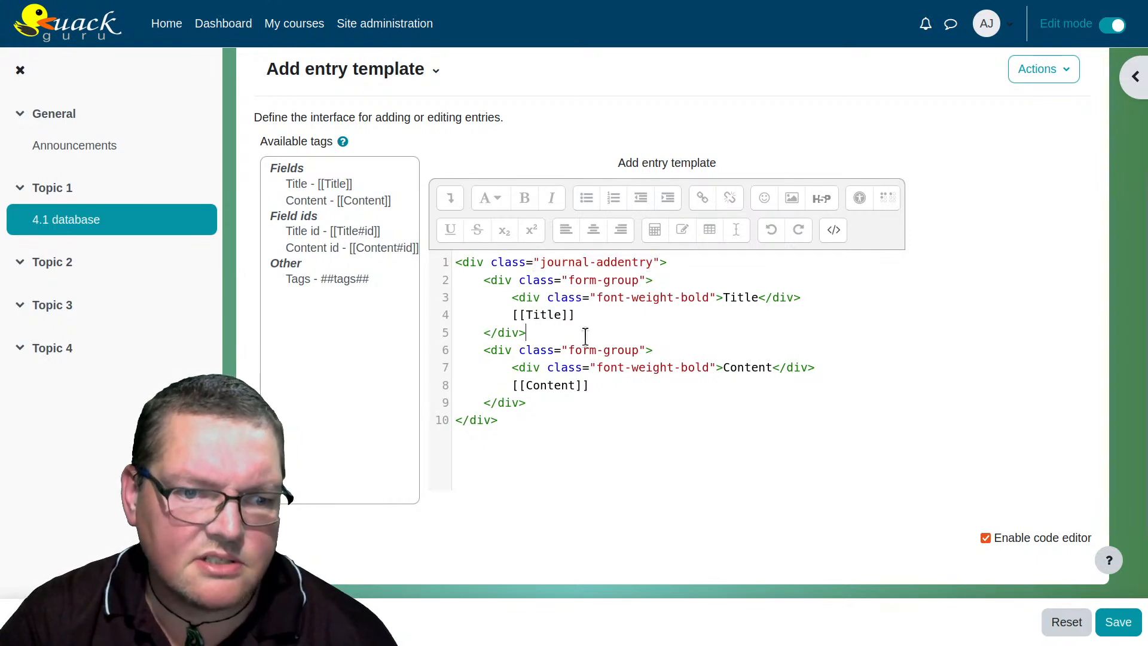
scroll(618, 346, "up", 3)
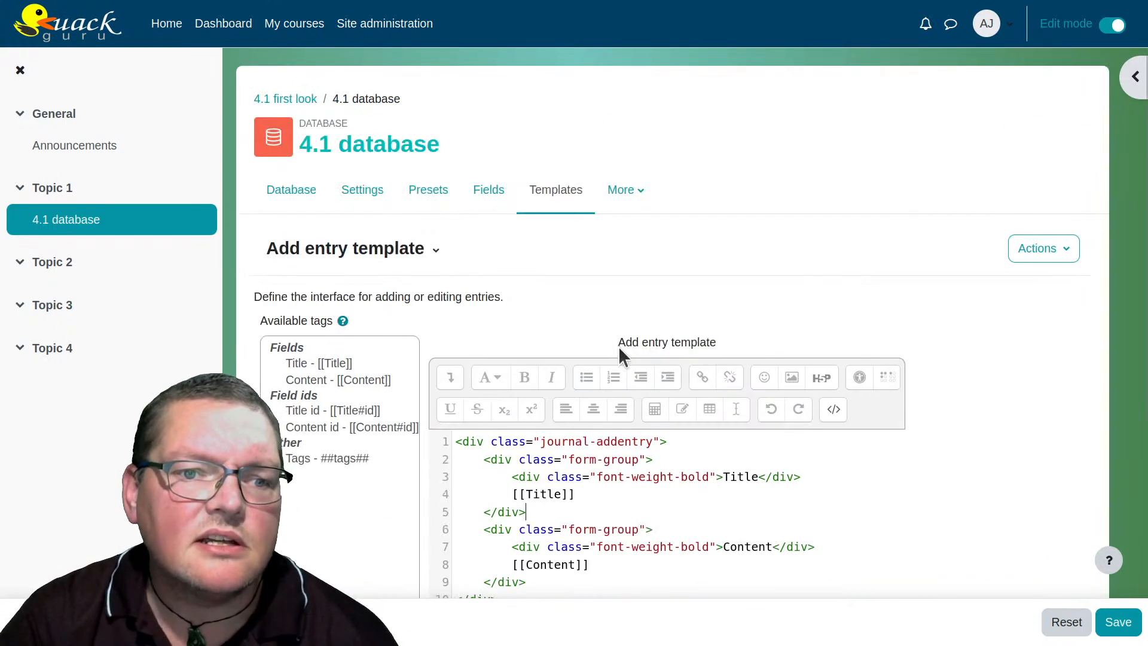
Reload the templates page and show the list of other template types, from Single view to RSS template.
left_click(568, 188)
left_click(1036, 245)
left_click(692, 251)
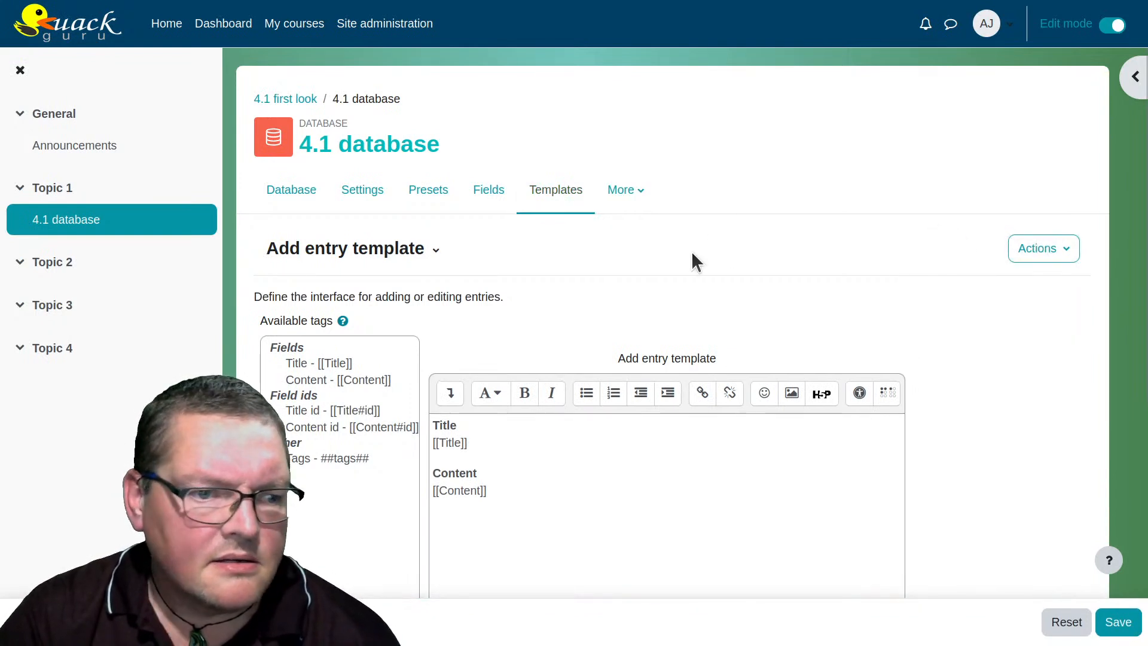
scroll(692, 251, "down", 3)
scroll(487, 220, "up", 3)
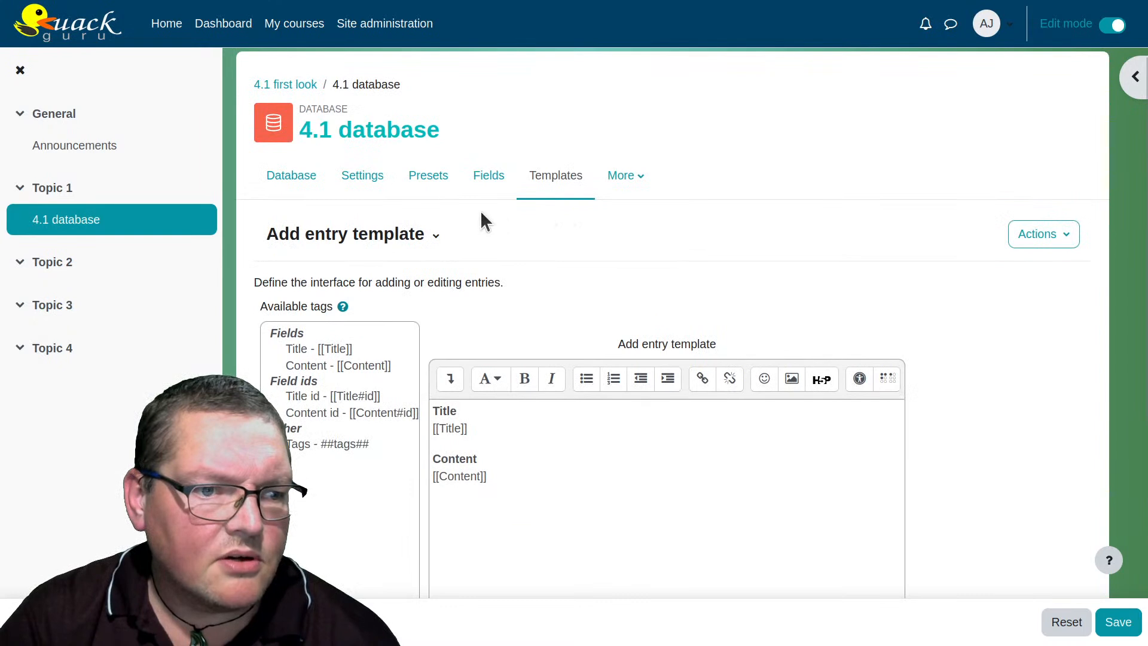
left_click(431, 238)
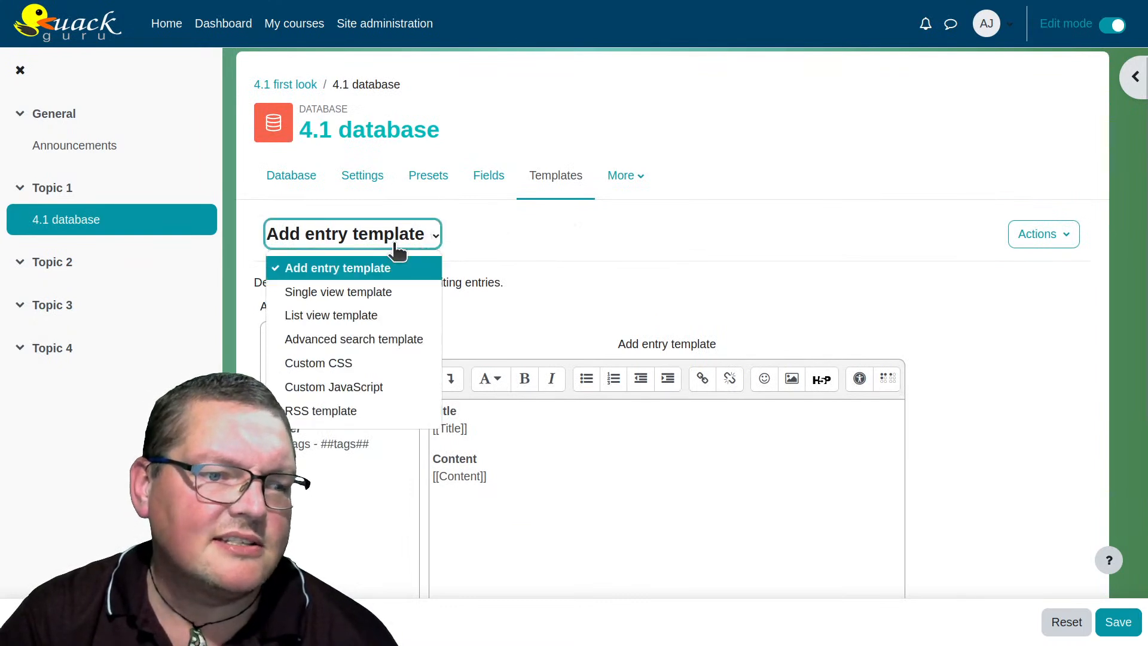
scroll(480, 236, "down", 3)
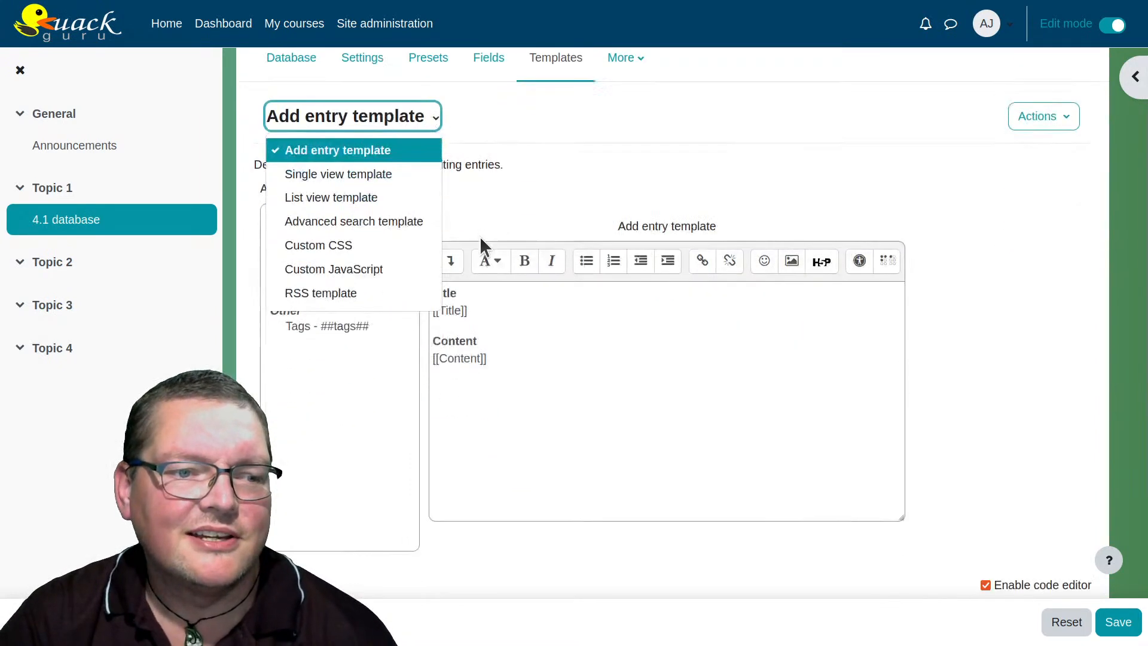
scroll(470, 231, "up", 2)
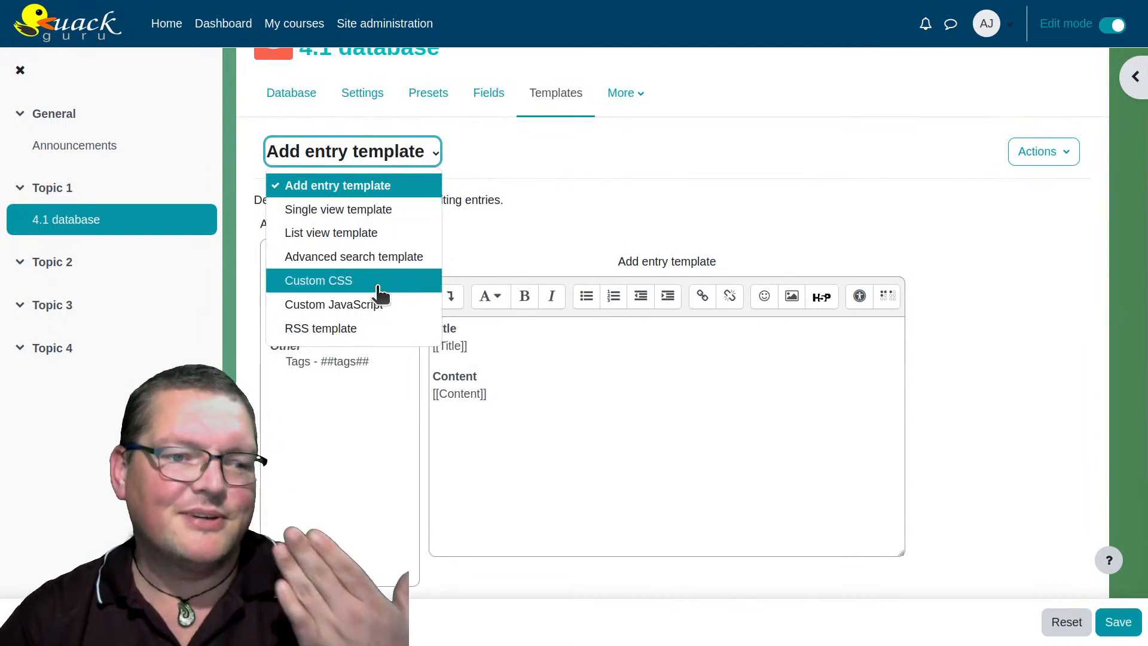
Open the database's Custom CSS template and read through its List View and Add entry rules.
left_click(425, 145)
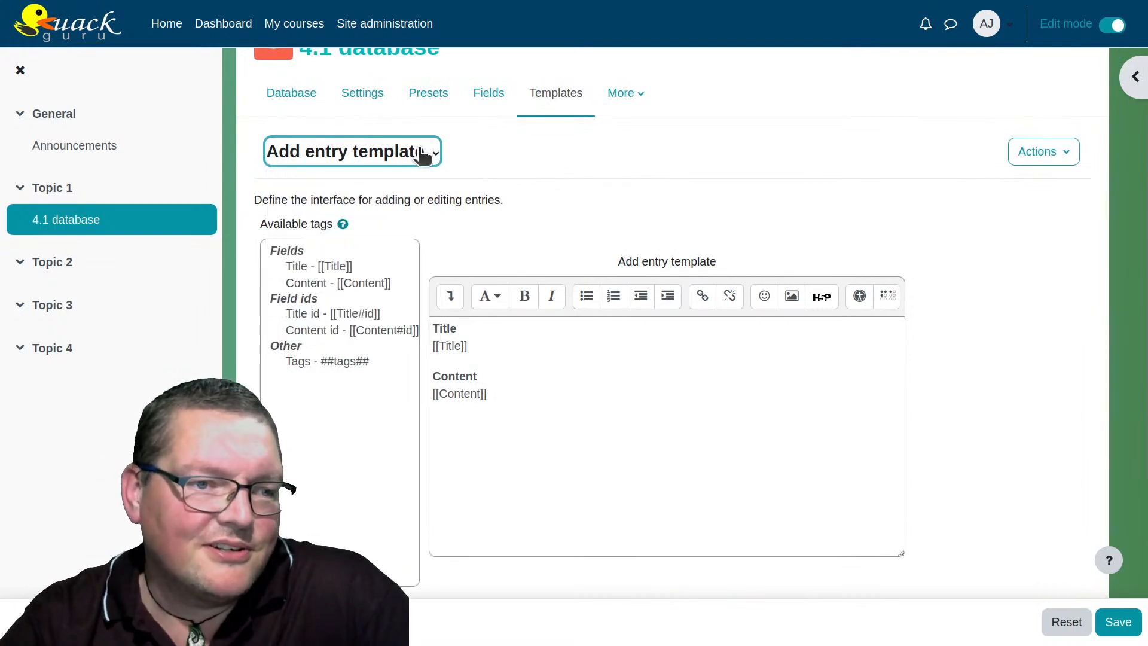
left_click(478, 149)
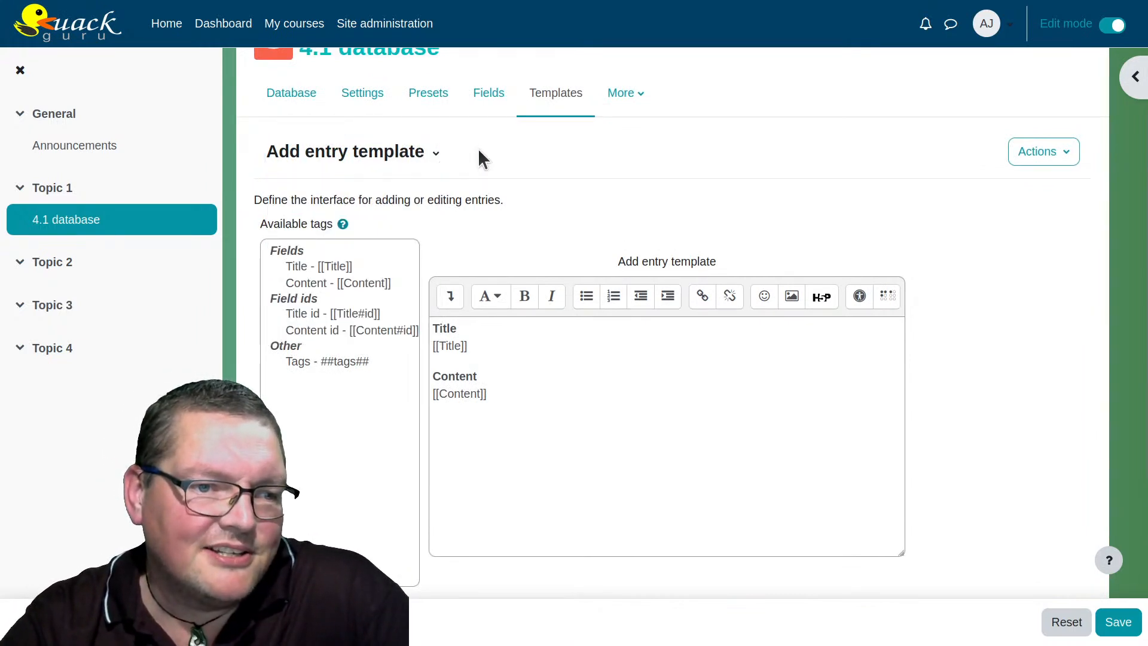
left_click(438, 157)
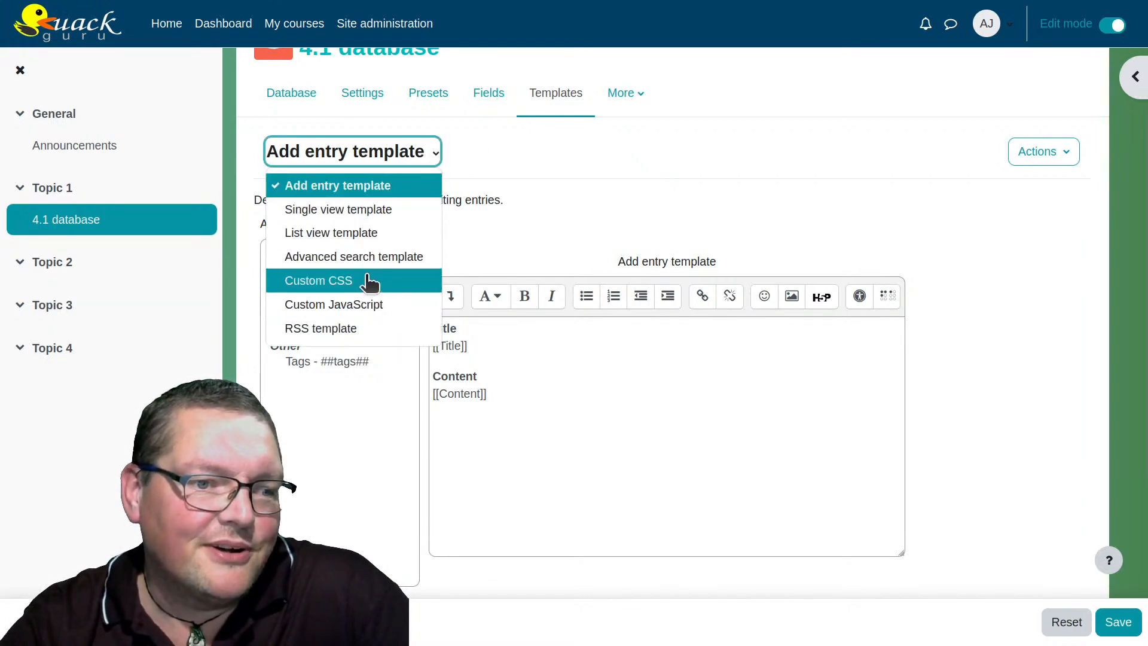
left_click(323, 285)
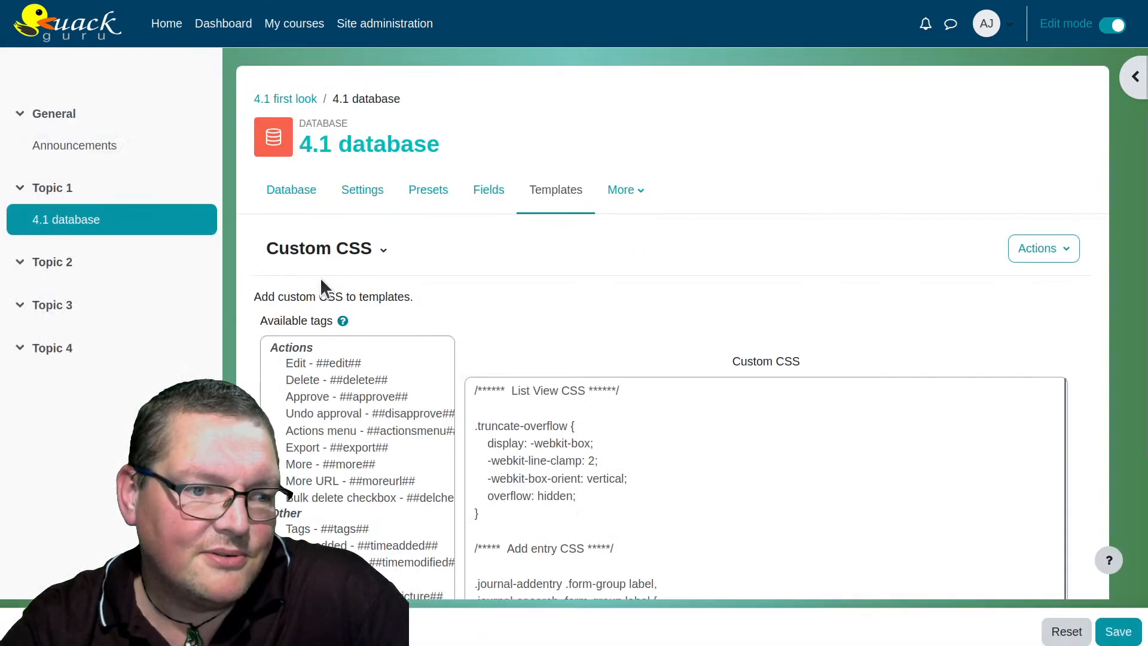
scroll(564, 293, "down", 2)
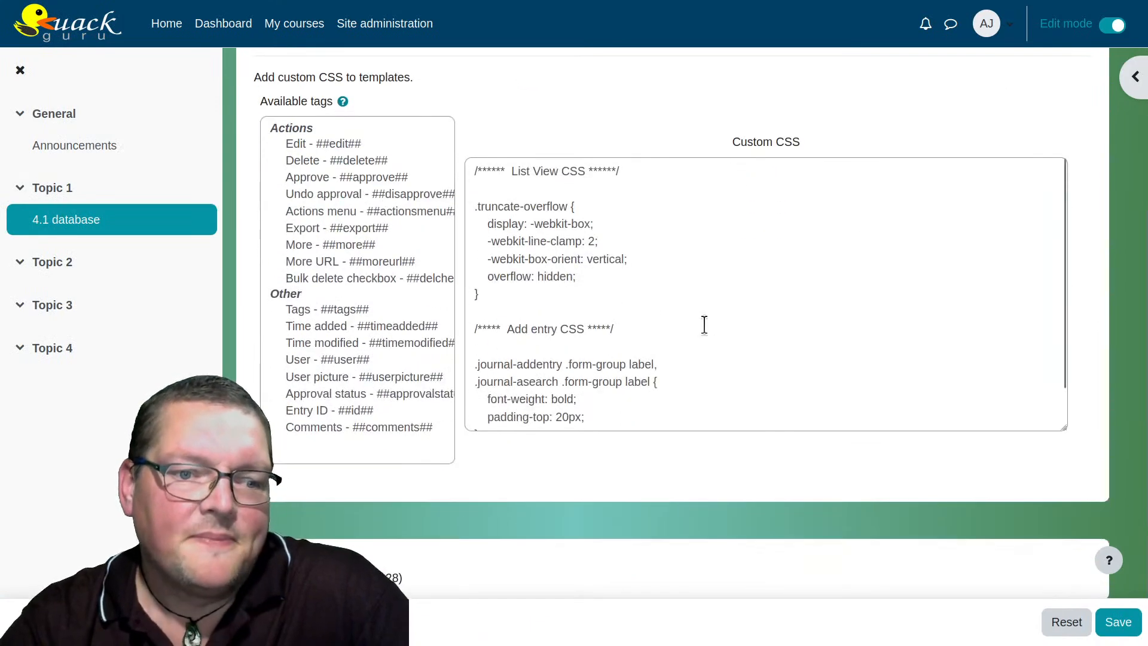
scroll(721, 321, "down", 1)
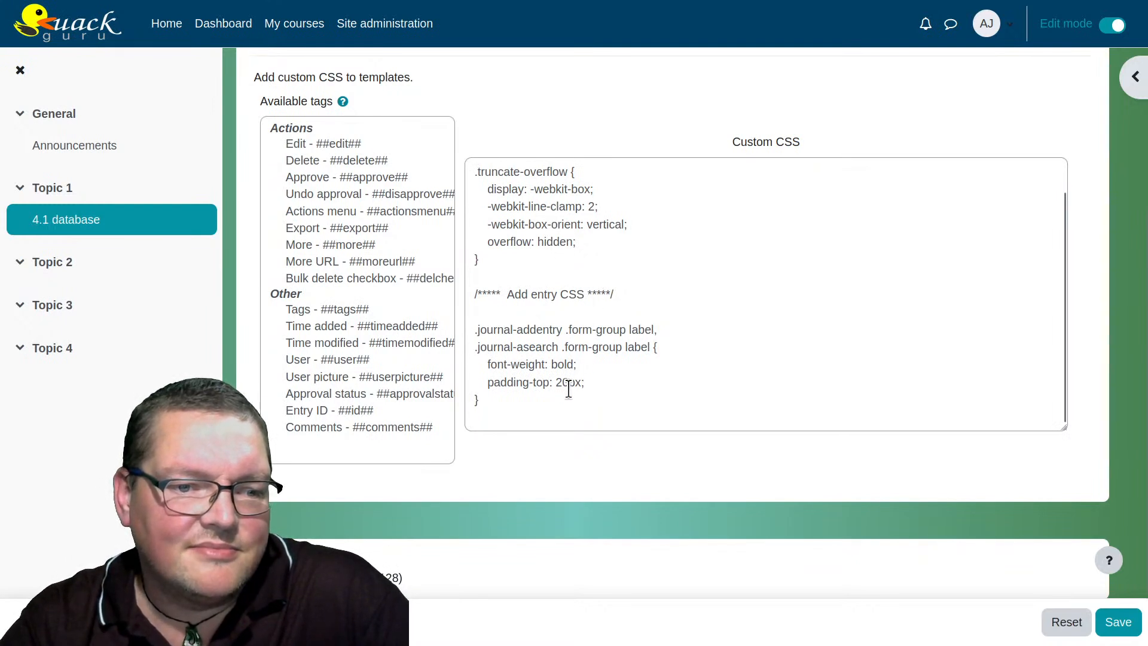
scroll(568, 389, "up", 1)
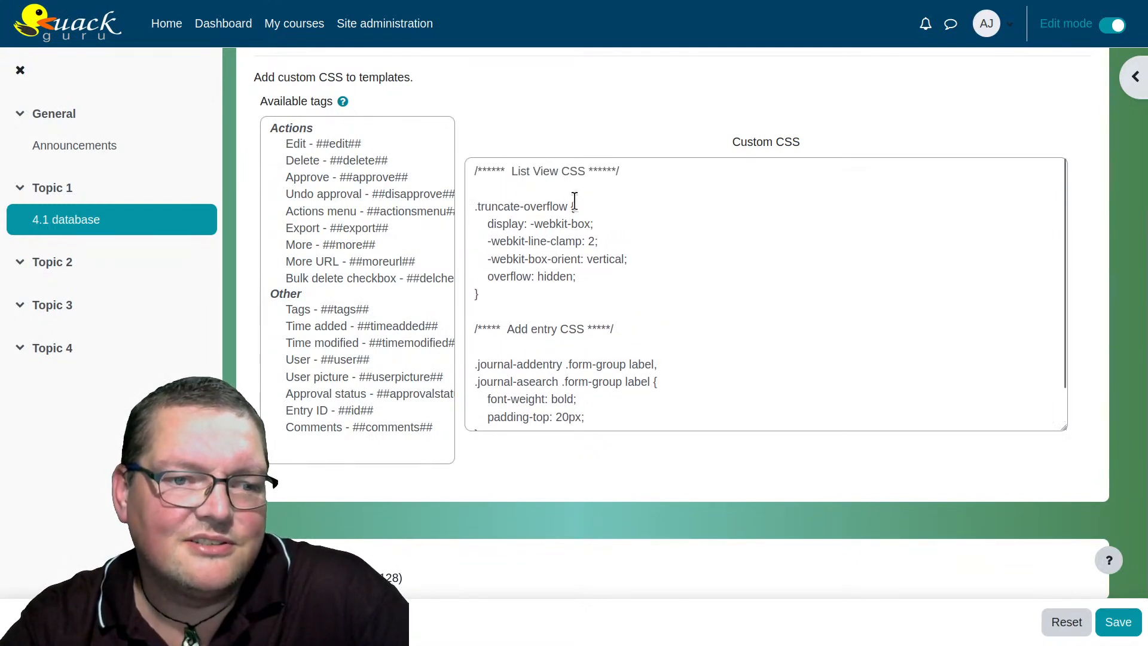
scroll(582, 370, "down", 1)
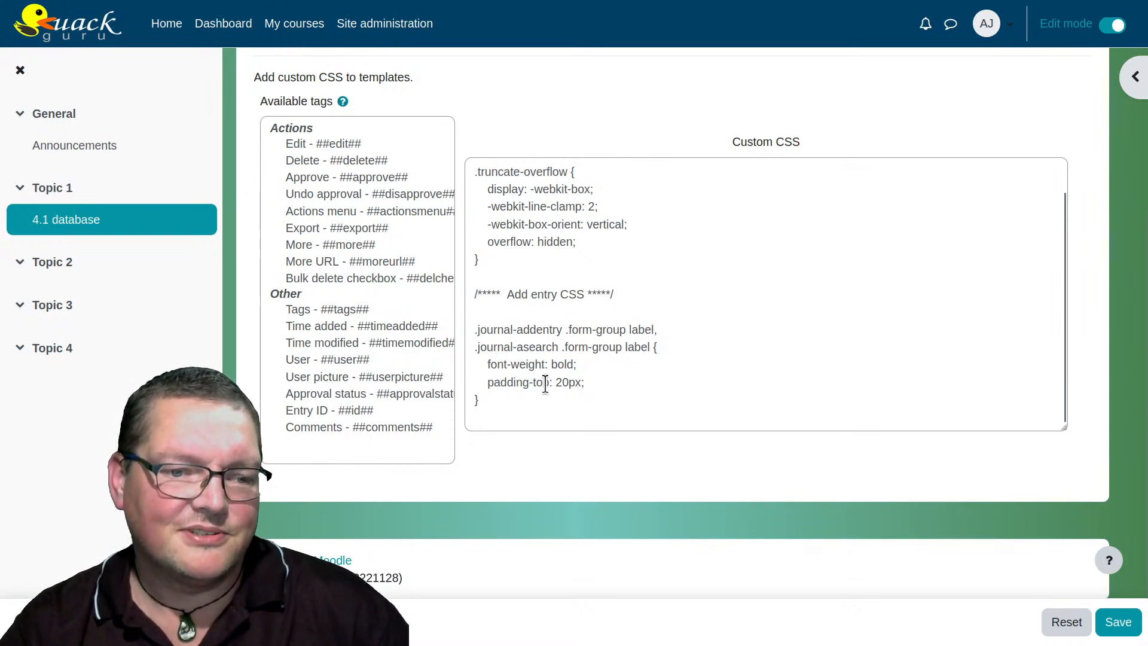
Examine the label styling for the journal-addentry and journal-asearch classes and look over the rest of the Custom CSS page.
left_click_drag(589, 363, 547, 357)
left_click(576, 368)
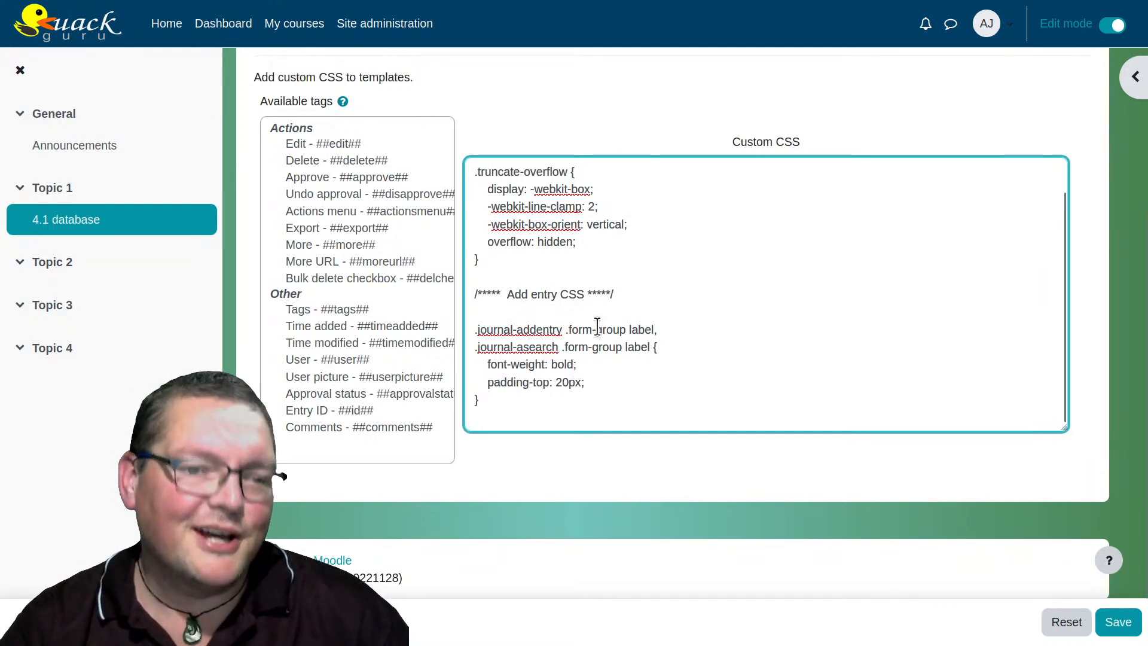
scroll(598, 329, "up", 1)
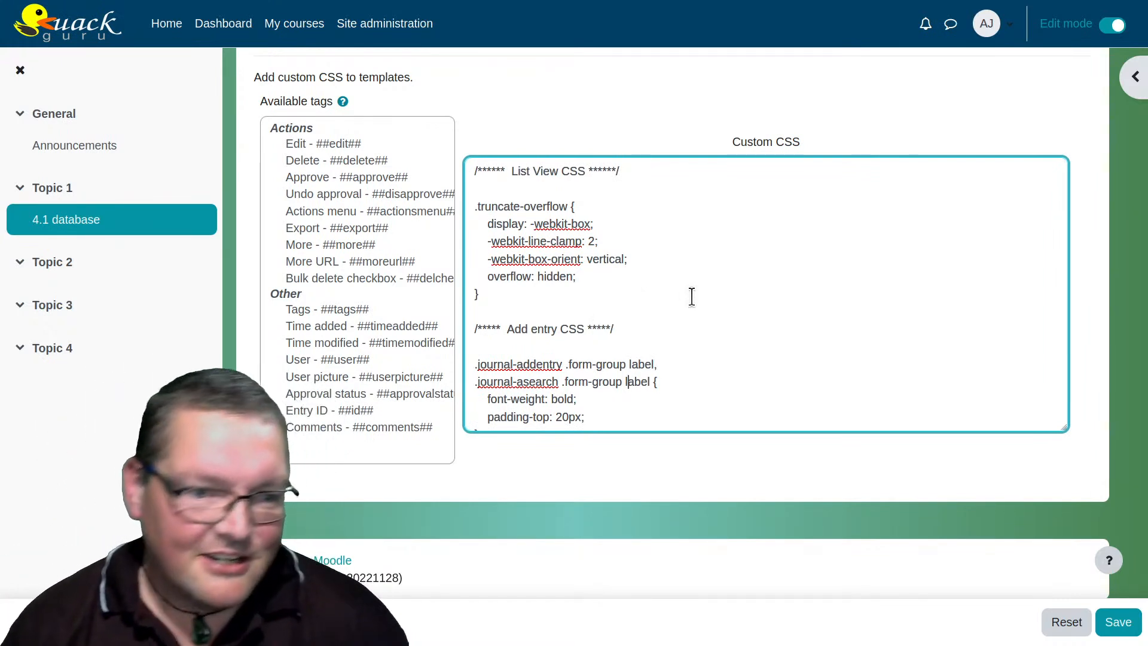
scroll(607, 448, "up", 5)
scroll(569, 361, "down", 5)
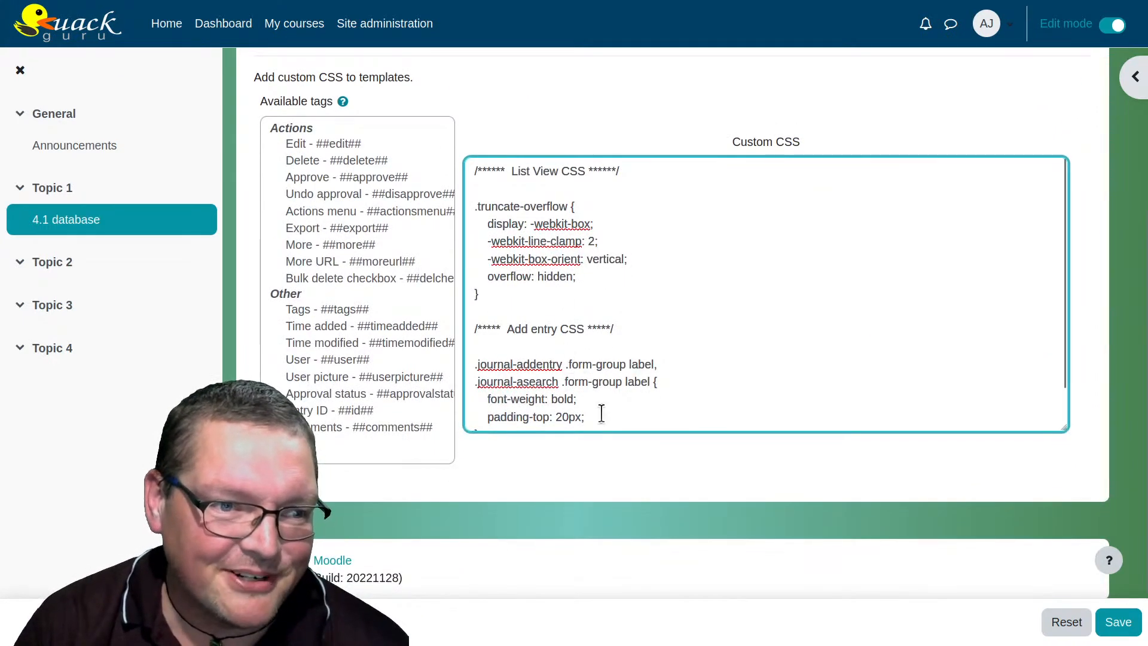
scroll(600, 412, "up", 4)
scroll(603, 406, "down", 1)
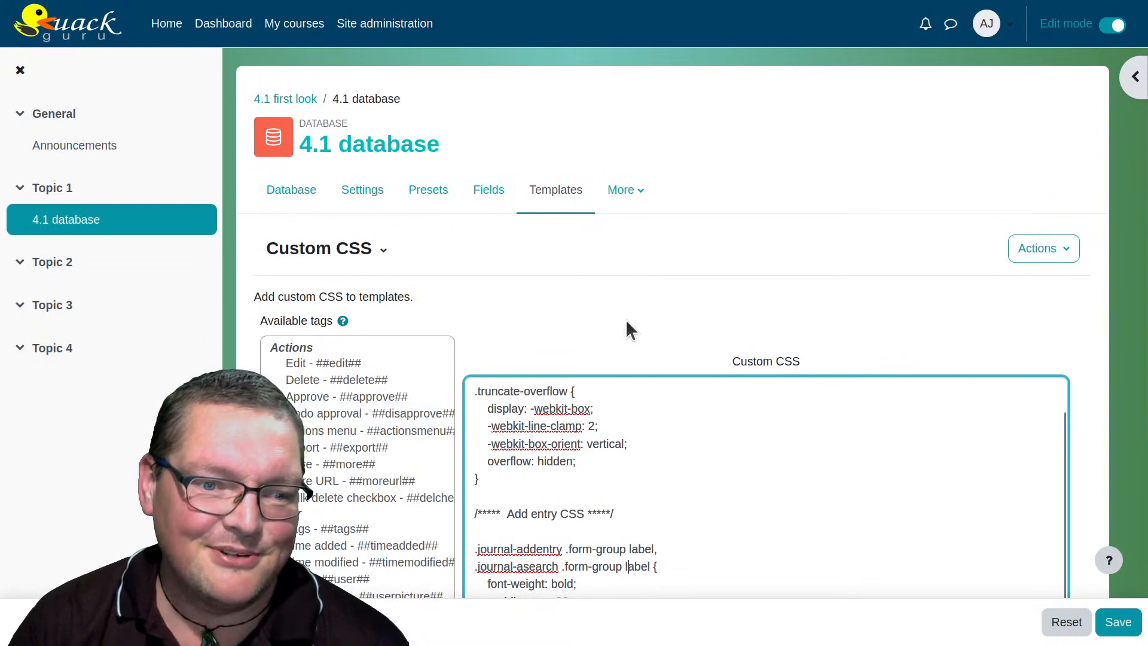
scroll(625, 322, "down", 4)
scroll(622, 305, "up", 3)
scroll(572, 130, "up", 3)
Return to the database's main view and start a new entry titled "Loving it!".
left_click(304, 192)
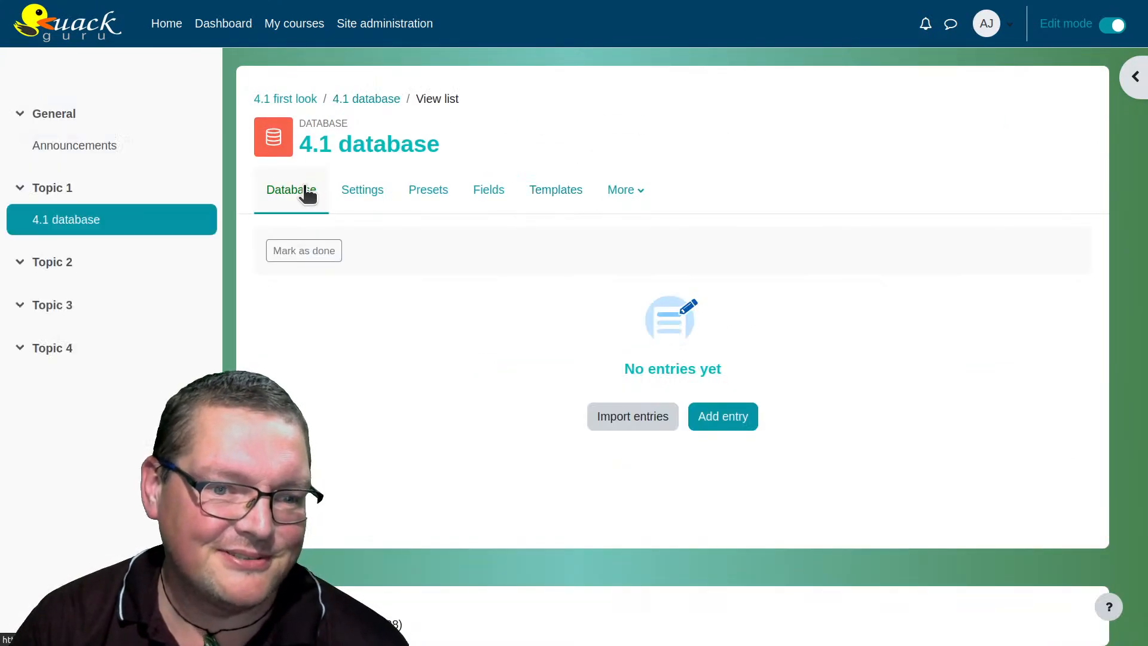
left_click(753, 418)
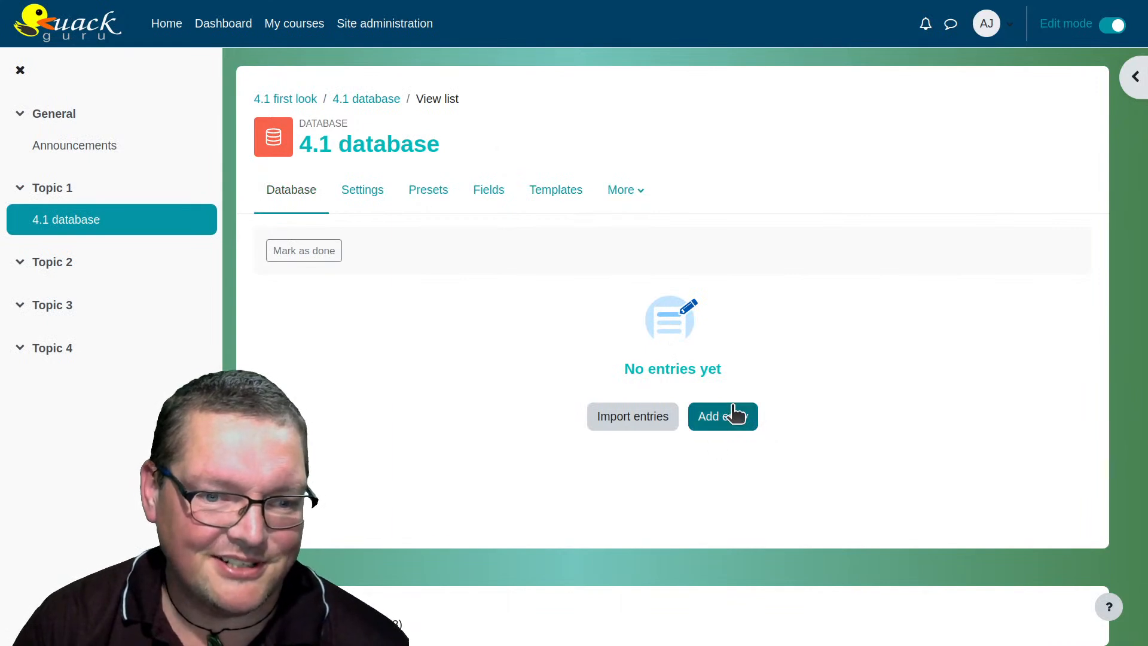
scroll(502, 302, "down", 2)
left_click(382, 180)
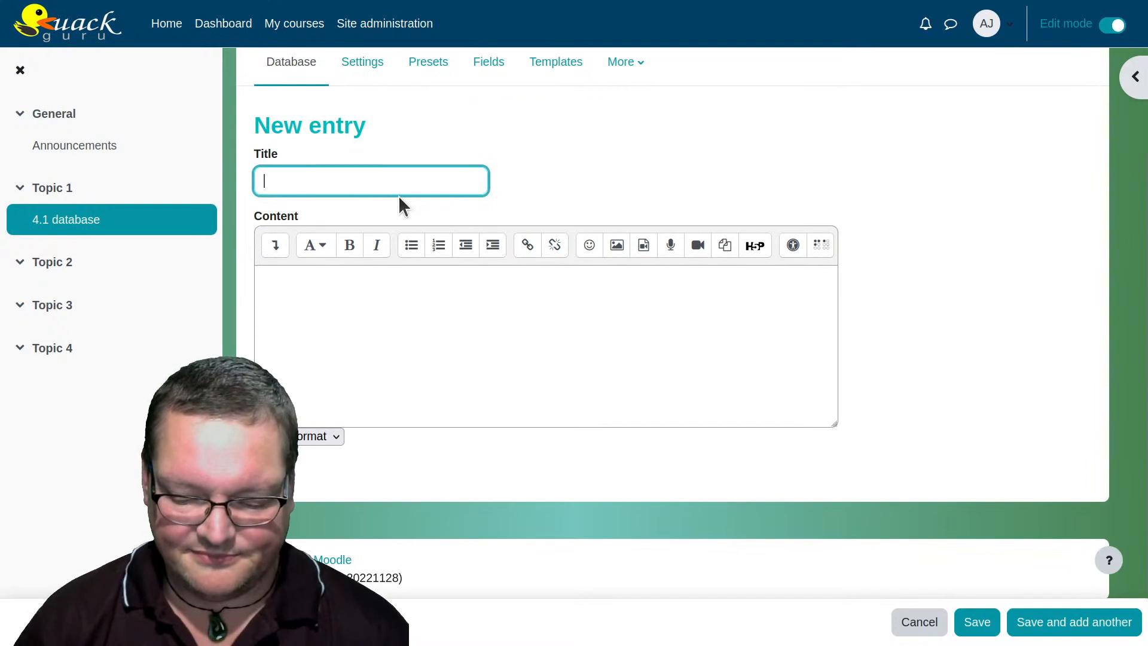
type("Loving it!")
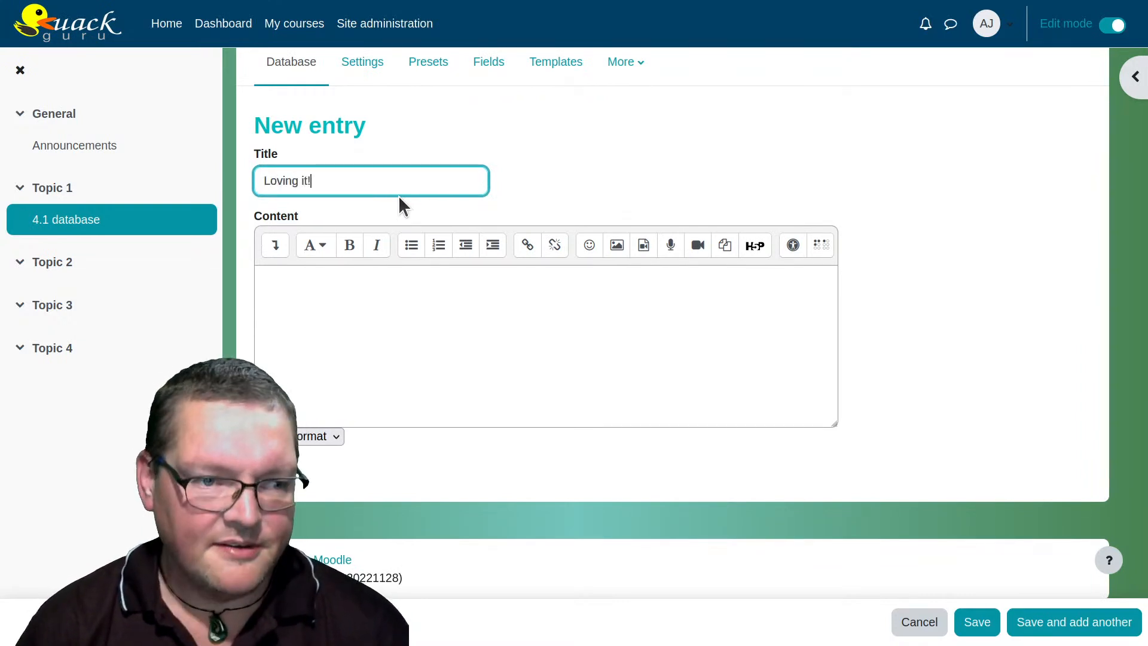
Enter "It will be interesting to see Single view." as the entry's content and save the entry.
left_click(401, 364)
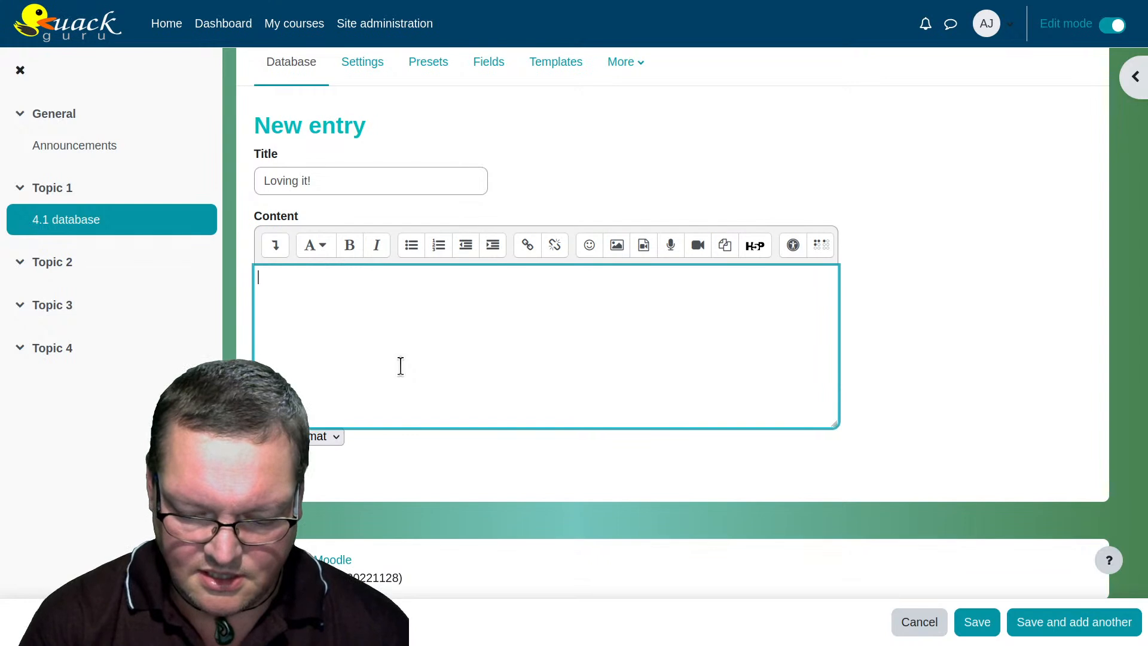
type("It will be")
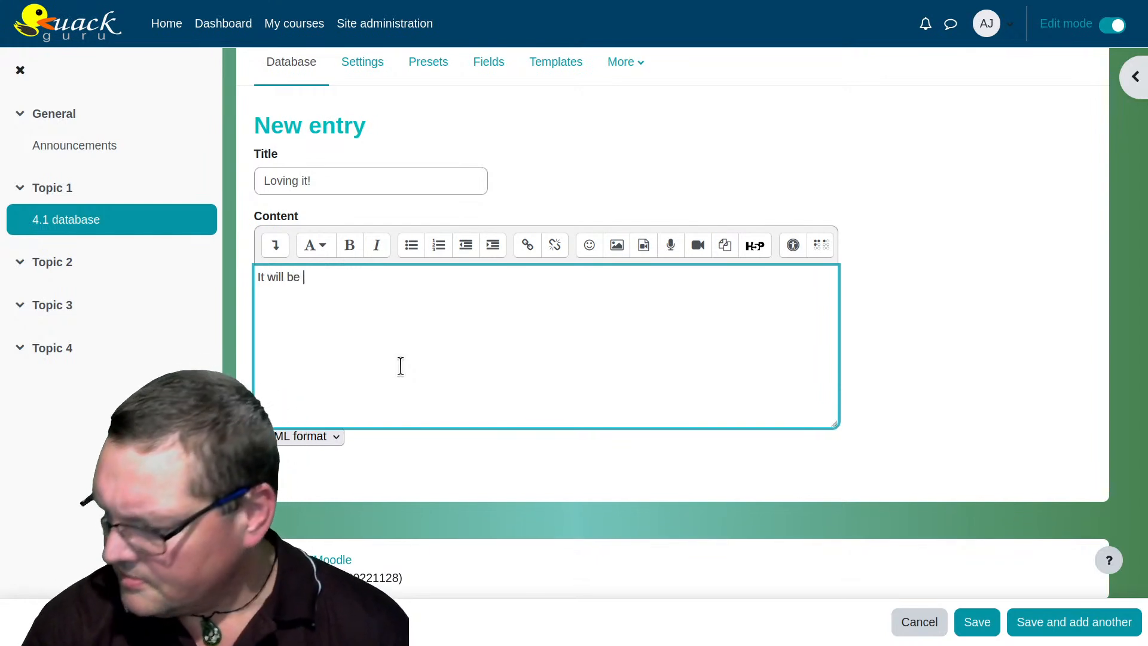
type(" interesting to se")
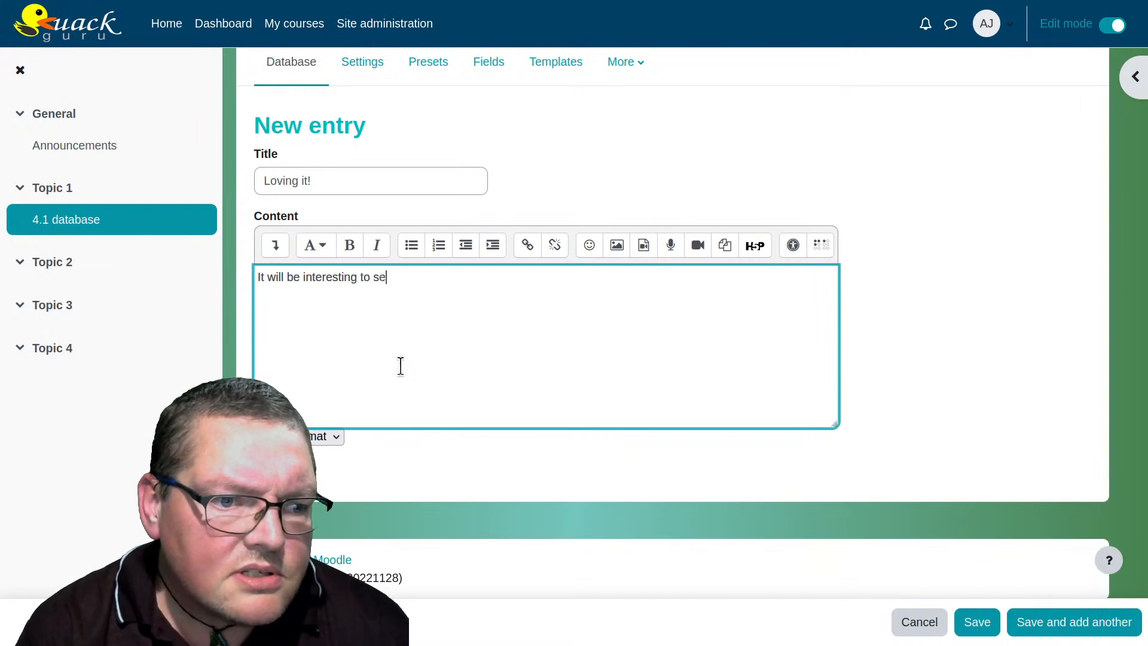
type("e Sin")
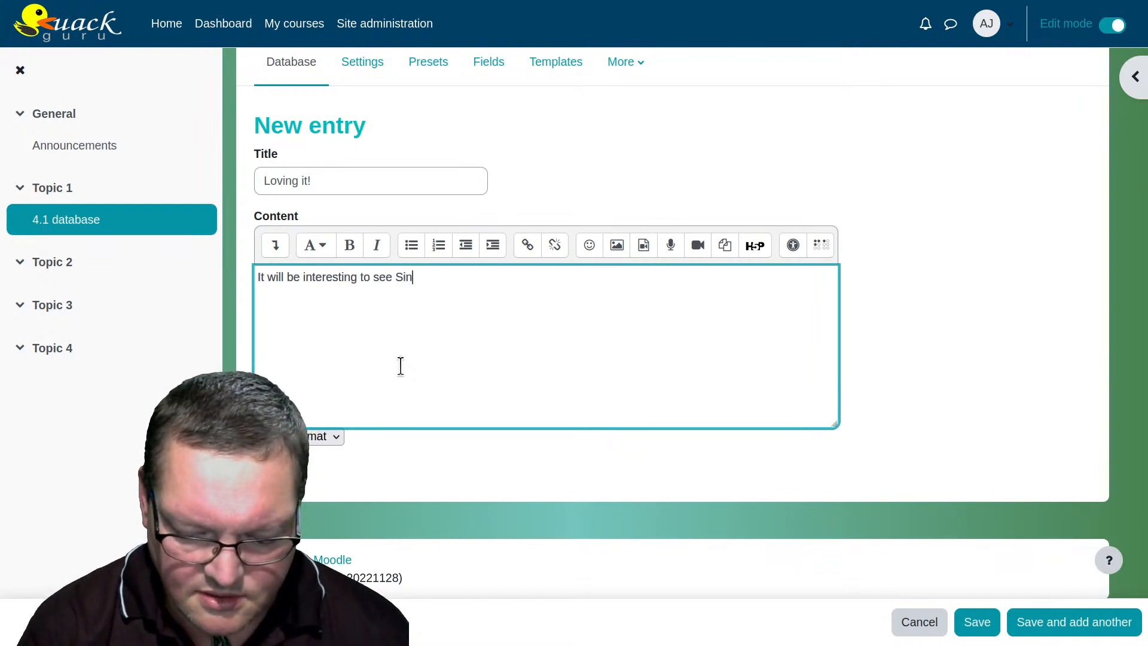
type("gle v")
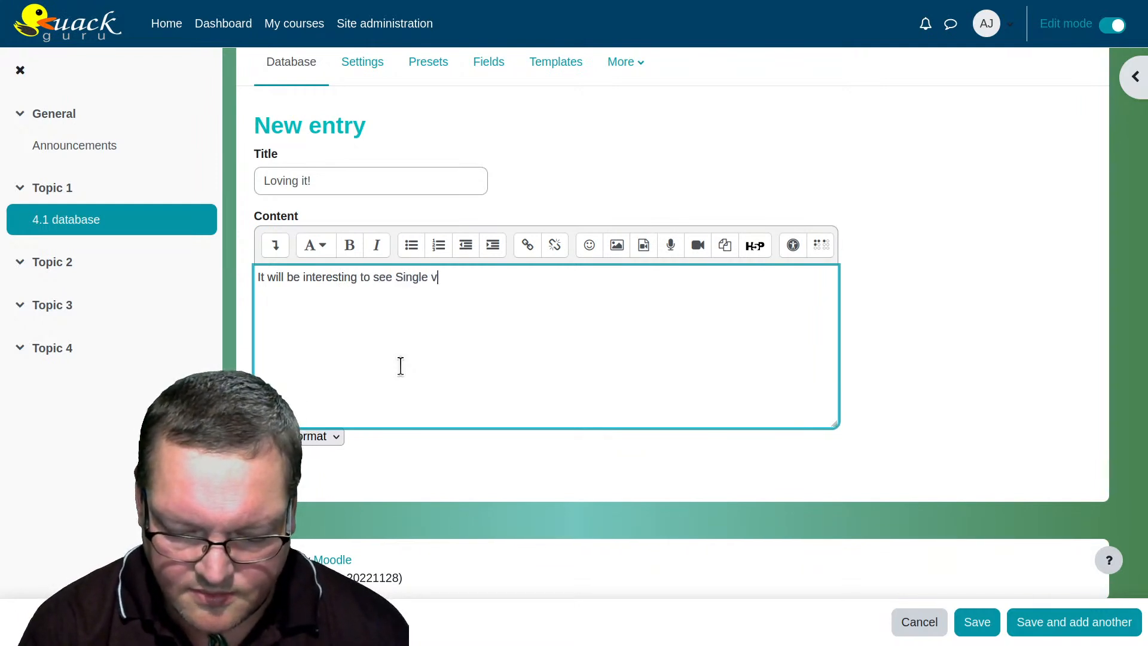
type("iew.")
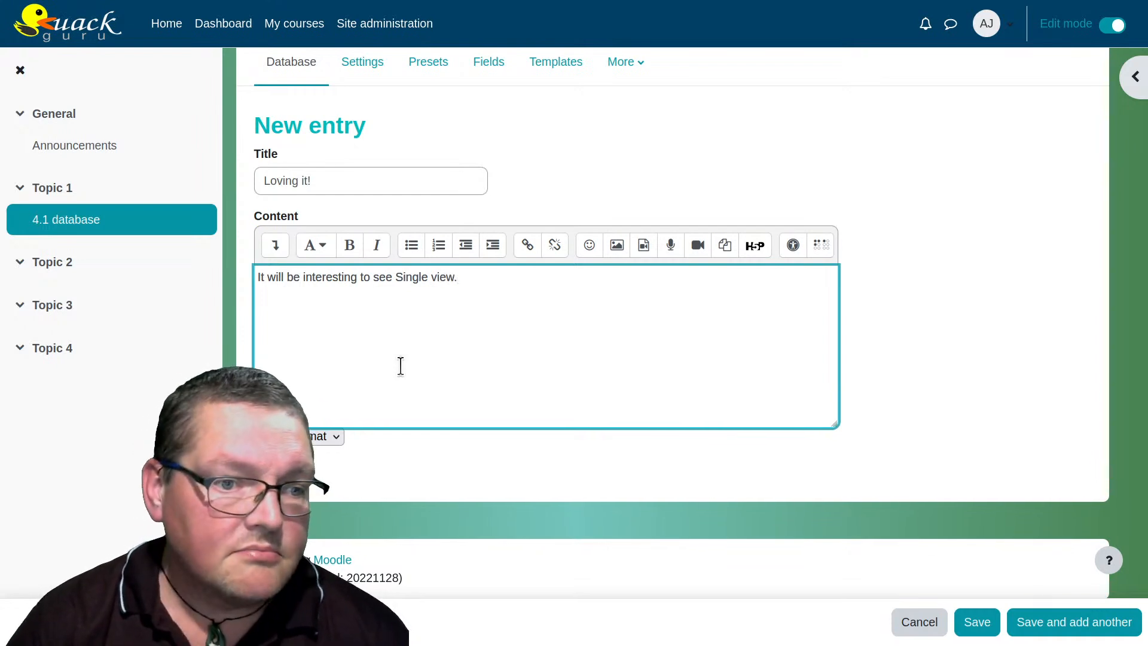
left_click(976, 621)
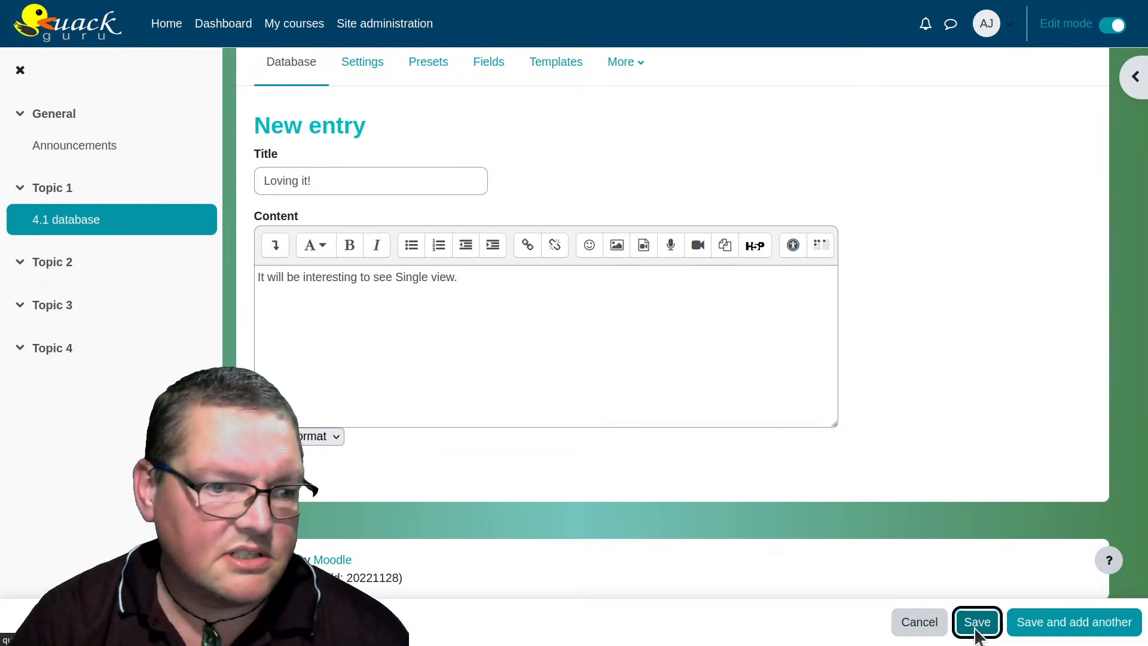
Examine how the saved entry's title, content, author and dates are laid out in Single view.
scroll(577, 359, "down", 2)
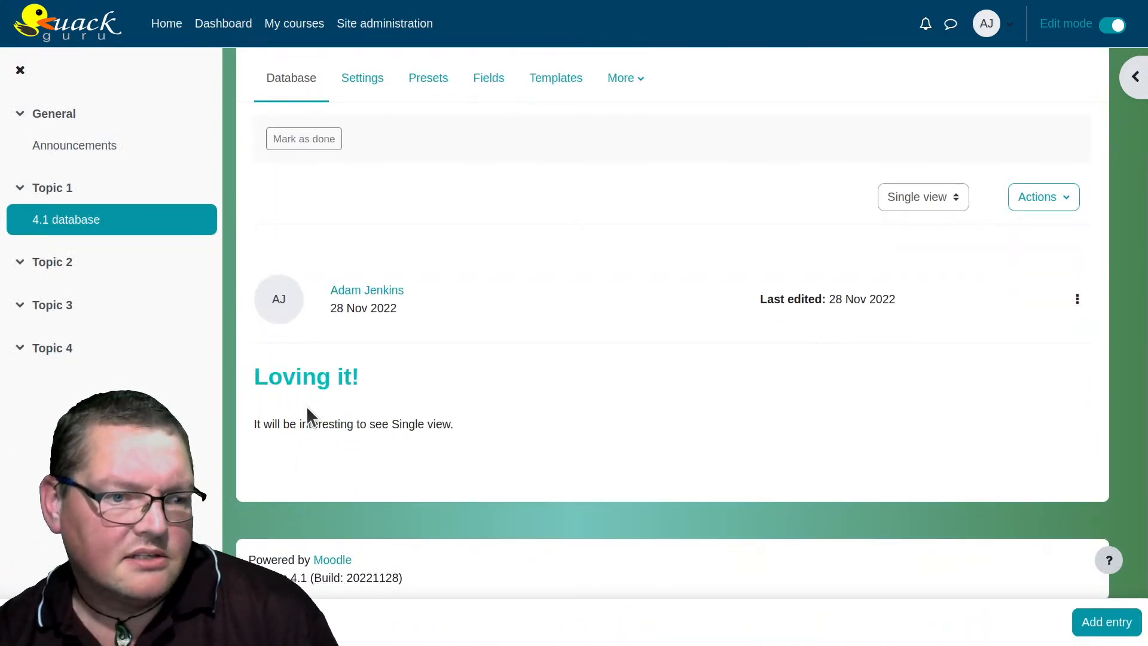
triple_click(325, 375)
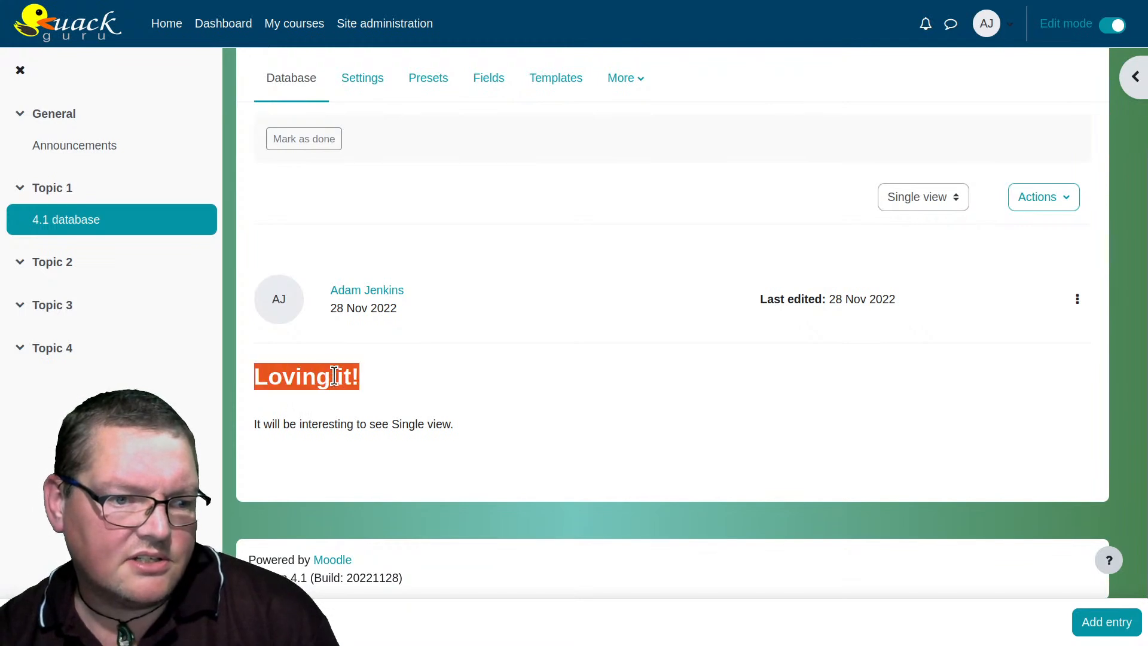
left_click(345, 376)
left_click_drag(395, 381, 315, 376)
left_click(315, 373)
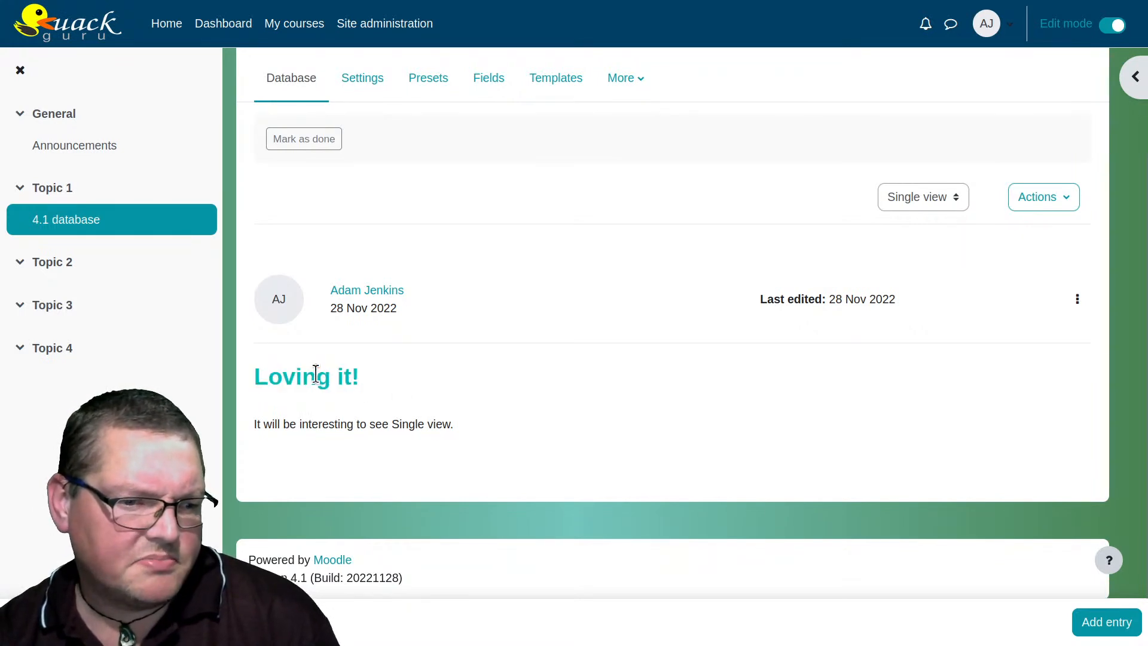
double_click(316, 375)
left_click(316, 375)
left_click(315, 378)
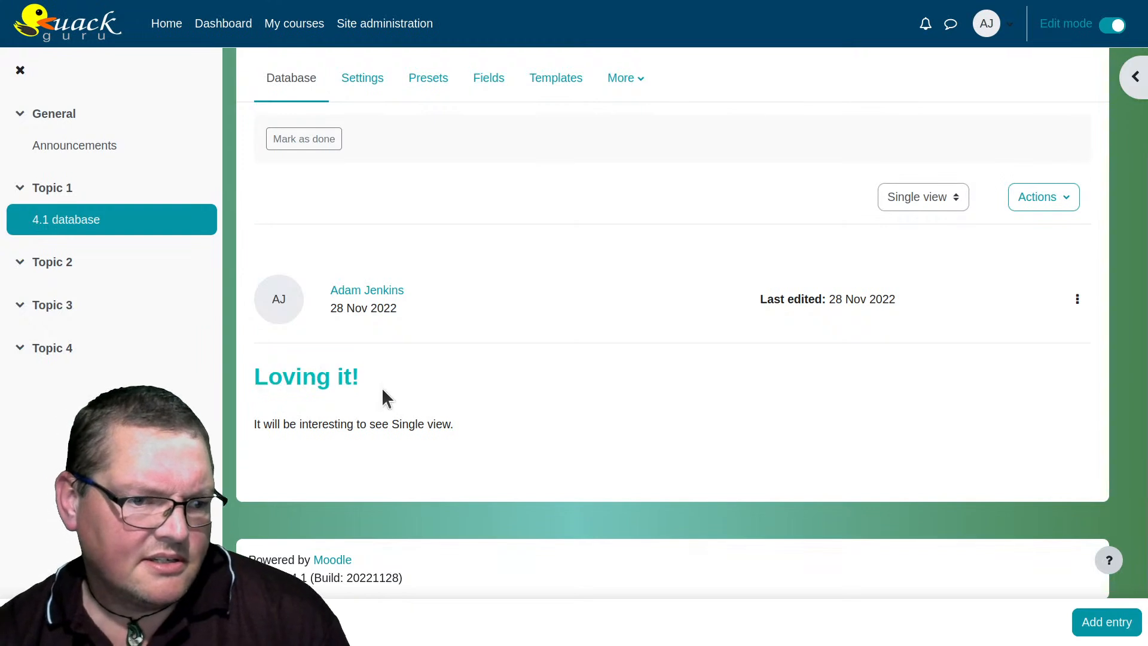
left_click_drag(269, 377, 340, 377)
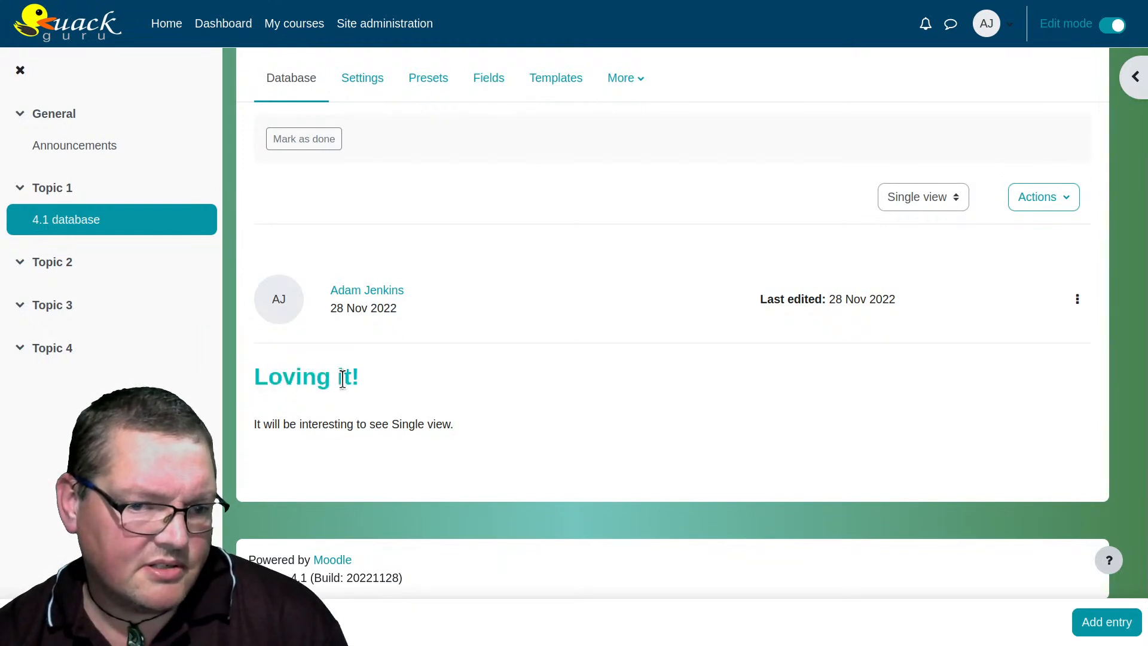
triple_click(343, 379)
left_click(357, 427)
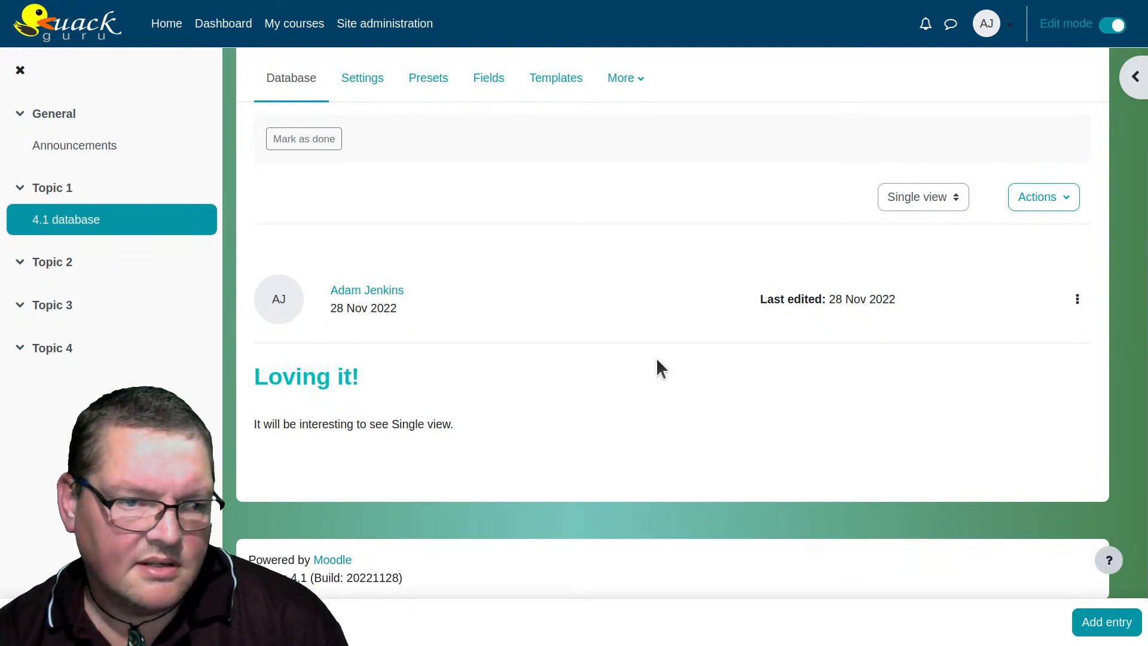
scroll(559, 351, "up", 2)
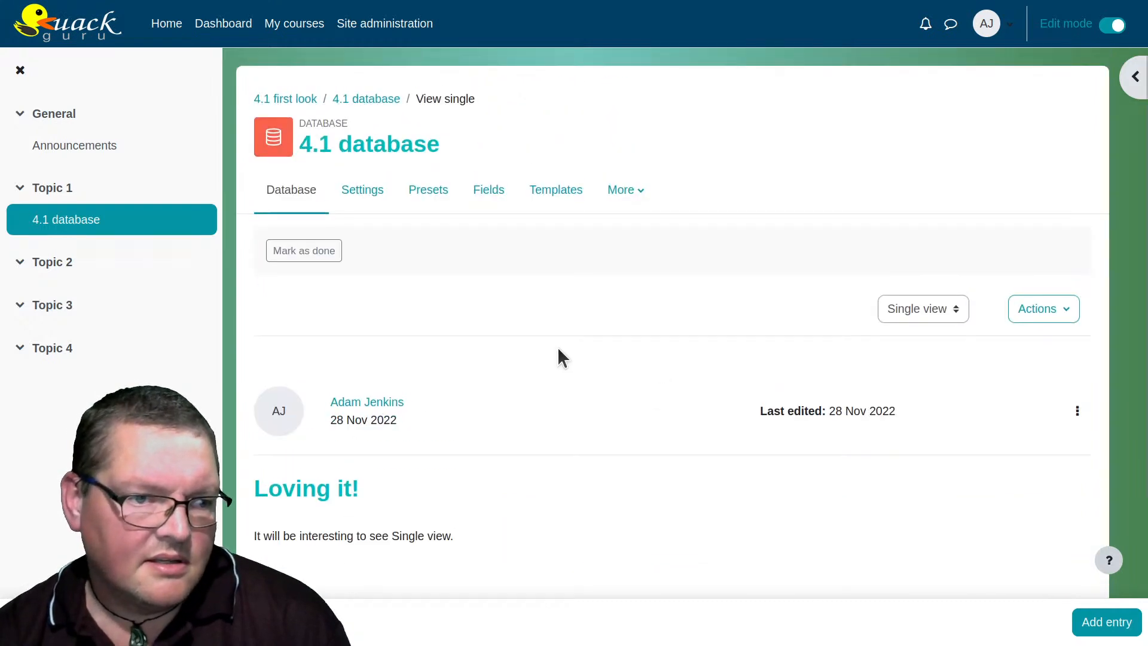
Examine the entry in the database's List view and open it from its title to compare with Single view.
left_click(298, 204)
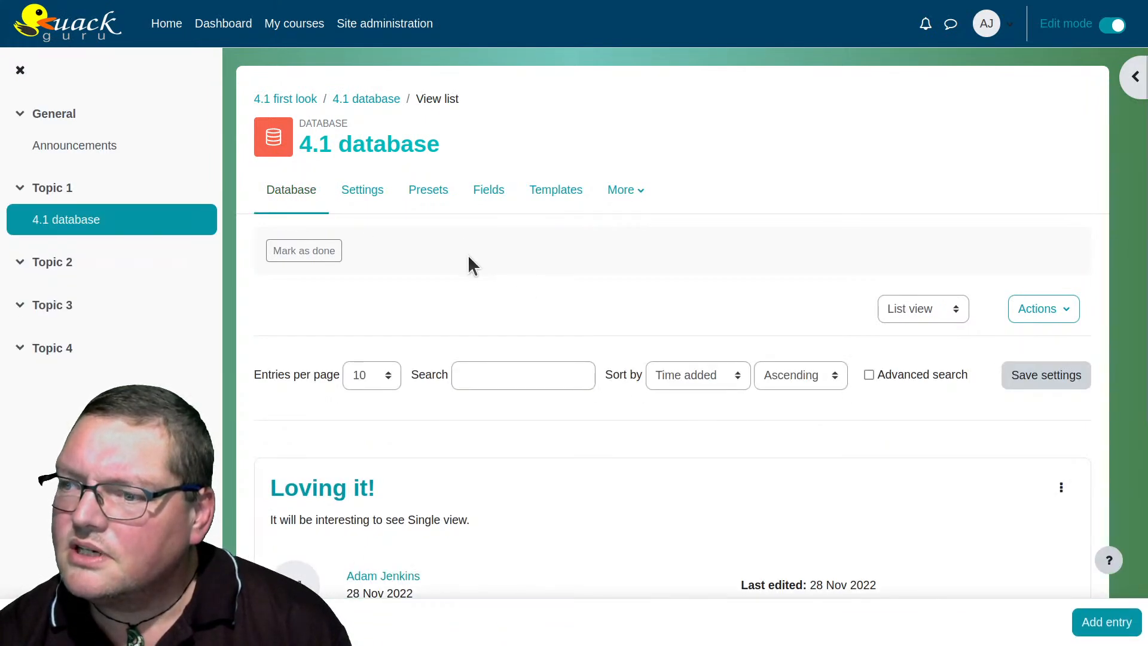
scroll(467, 254, "down", 4)
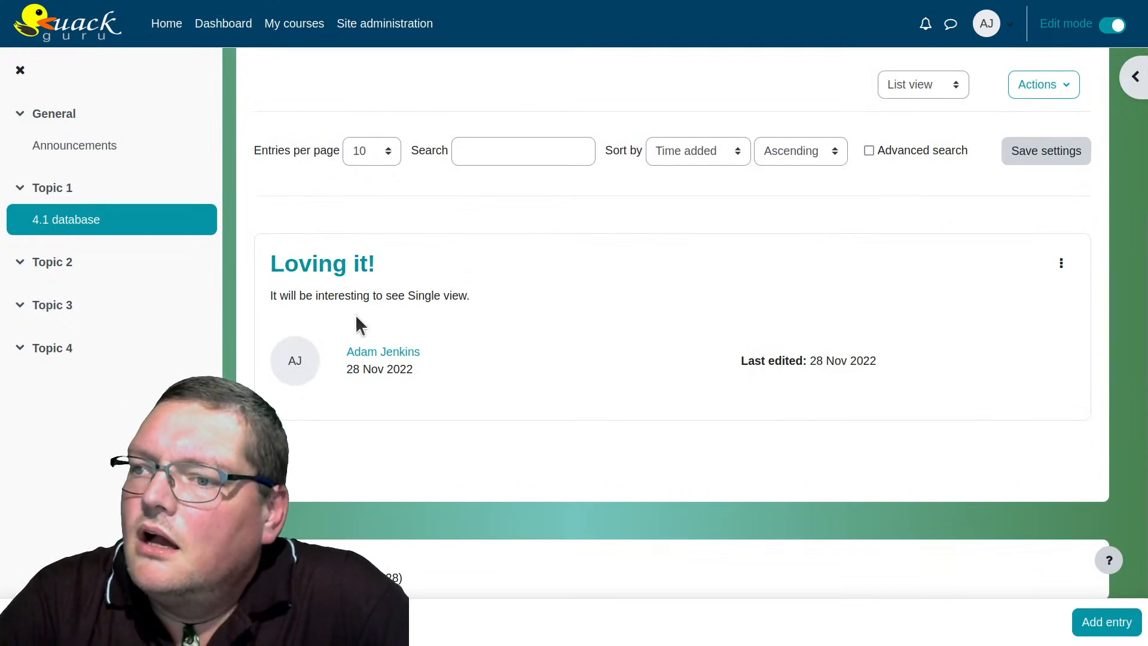
left_click_drag(294, 295, 596, 388)
left_click(594, 383)
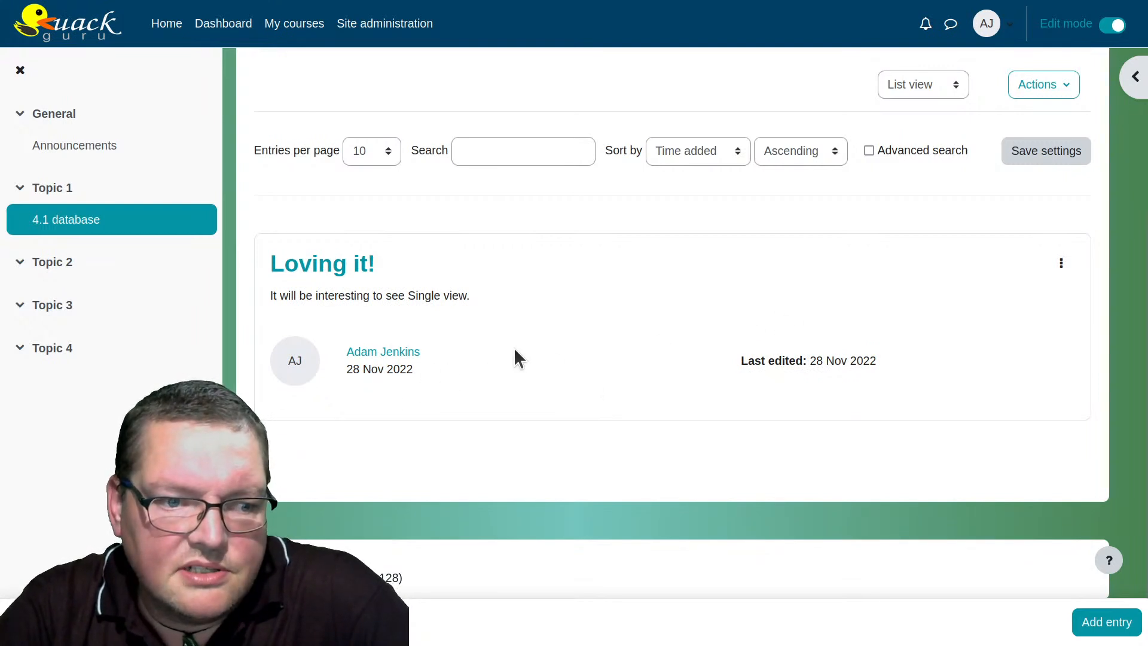
left_click(344, 270)
scroll(721, 282, "down", 2)
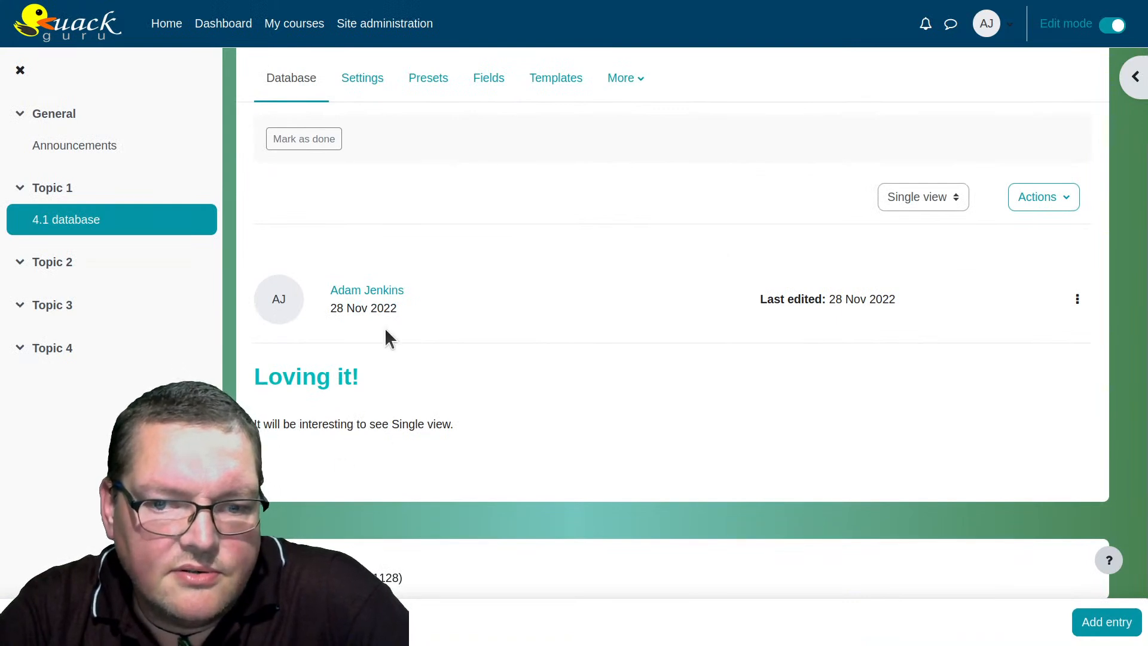
scroll(855, 299, "up", 2)
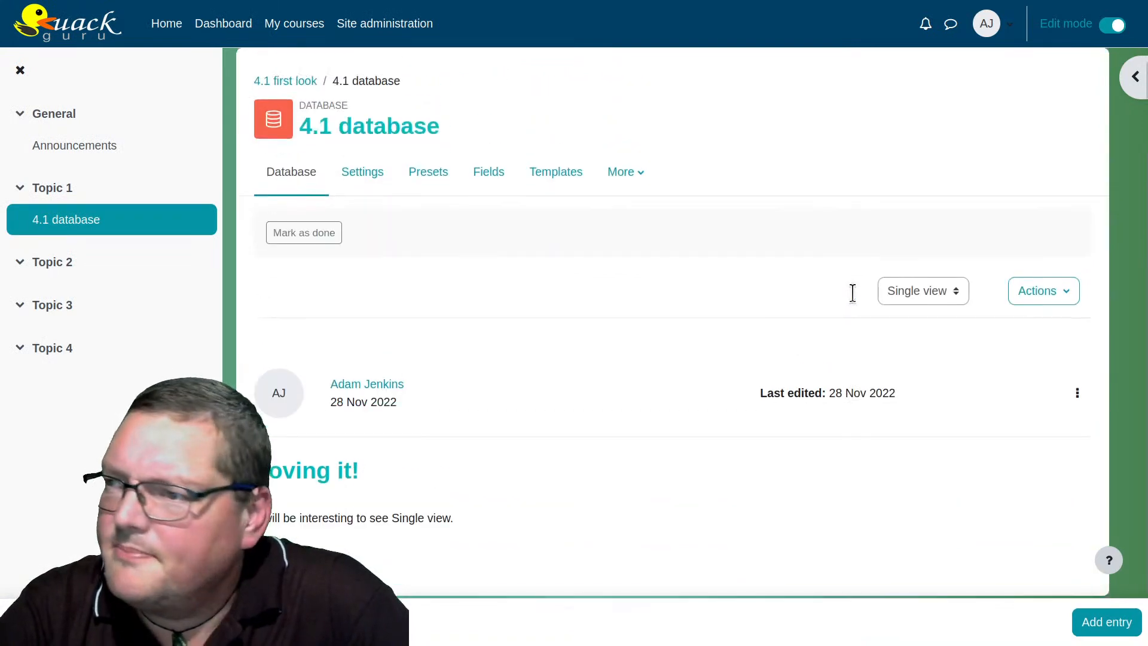
Examine the database's Add entry template and Single view template, including their available tags and layout.
left_click(556, 190)
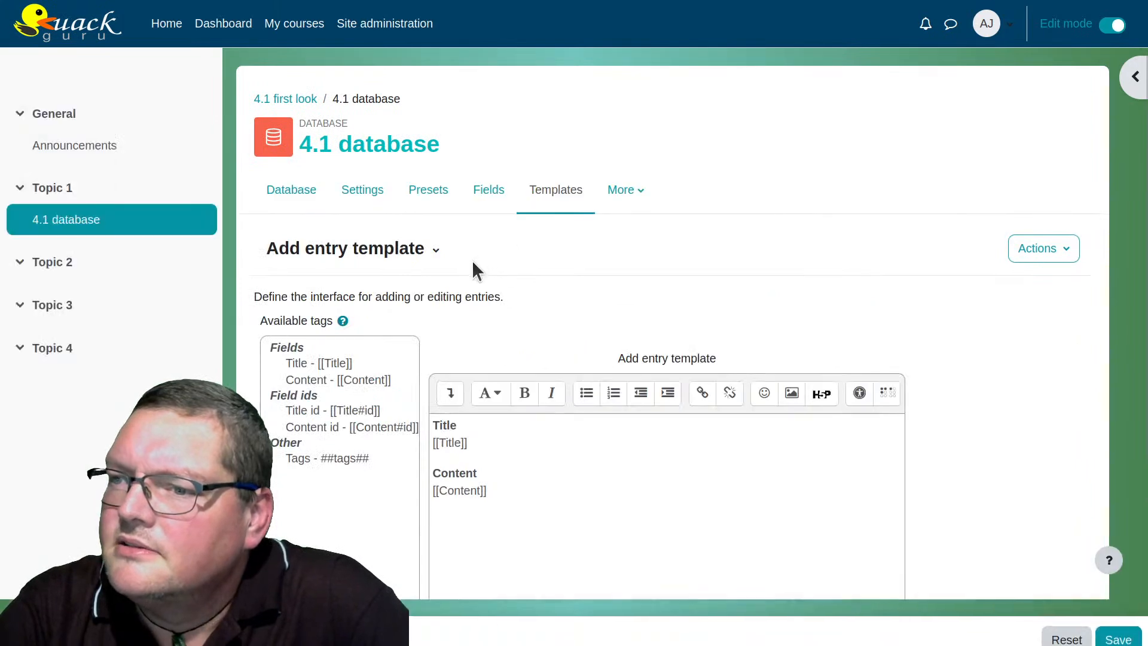
scroll(477, 267, "down", 5)
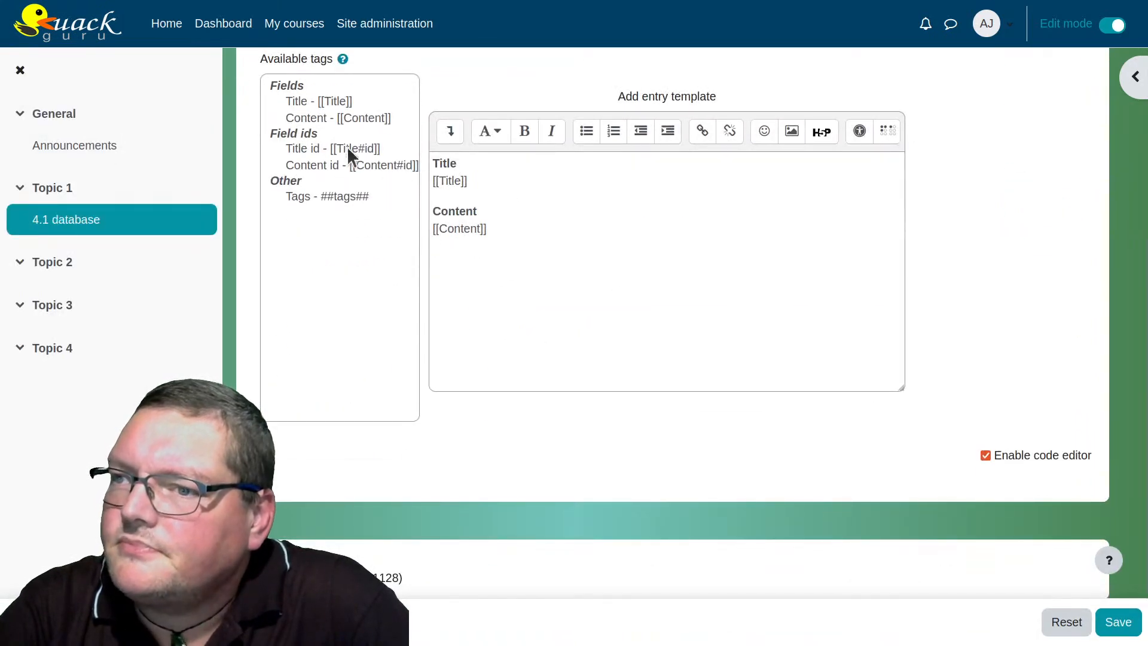
scroll(305, 346, "up", 3)
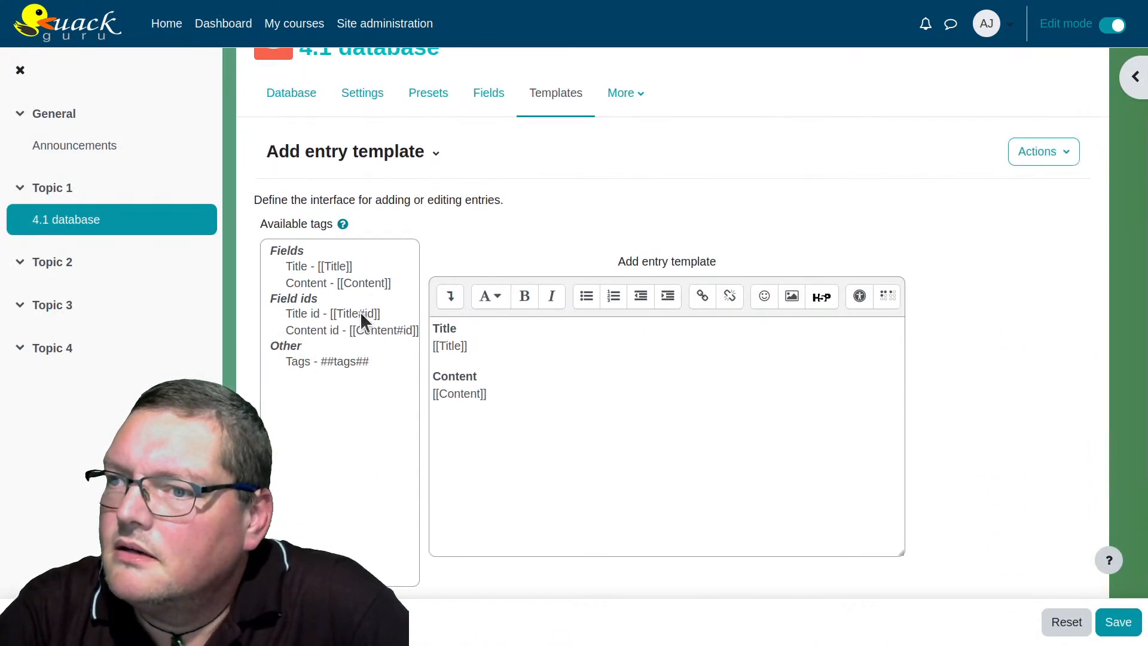
left_click(437, 155)
left_click(402, 210)
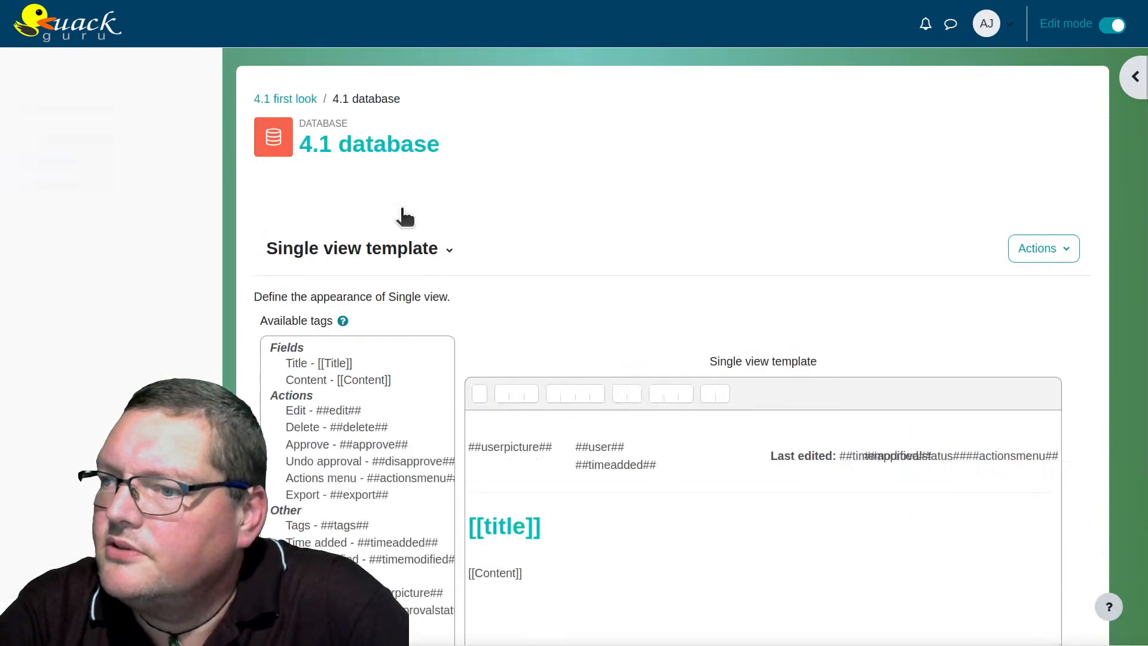
scroll(622, 275, "down", 4)
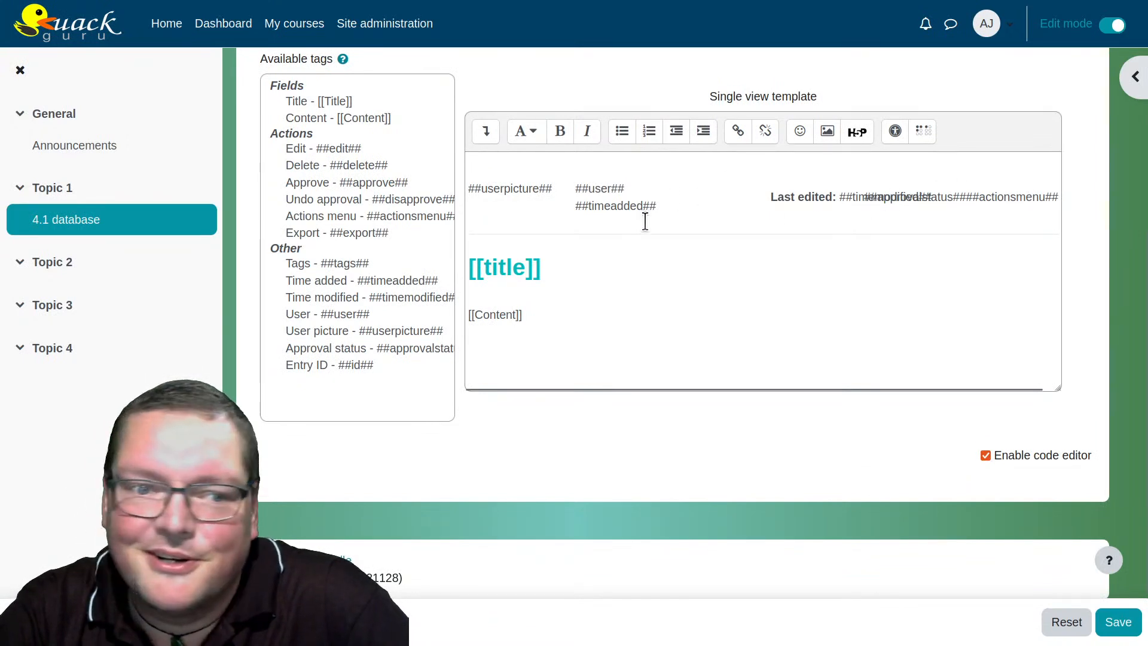
scroll(645, 221, "up", 2)
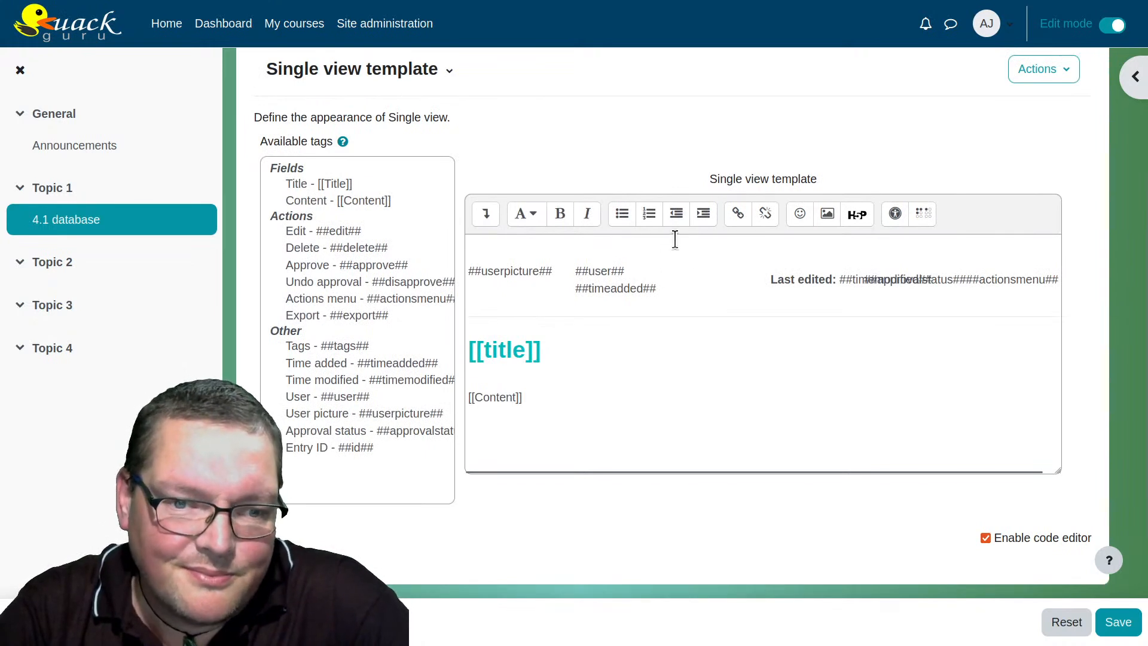
Show the Single view template's HTML source and examine its markup for the author, dates, actions menu and approval status.
left_click(485, 213)
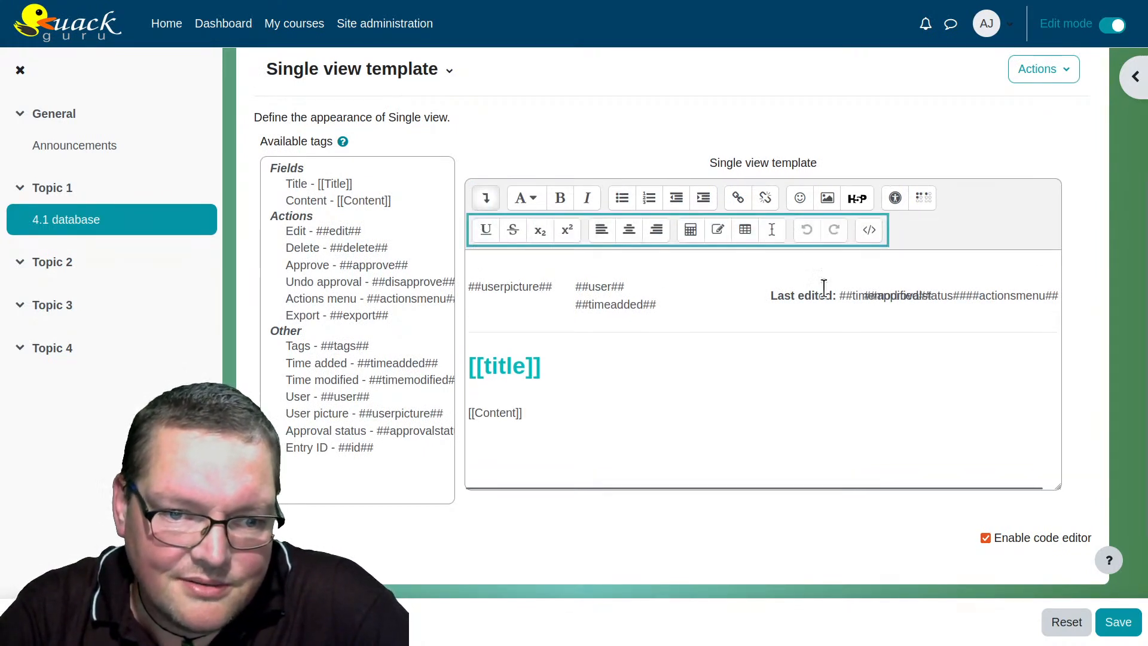
left_click(870, 231)
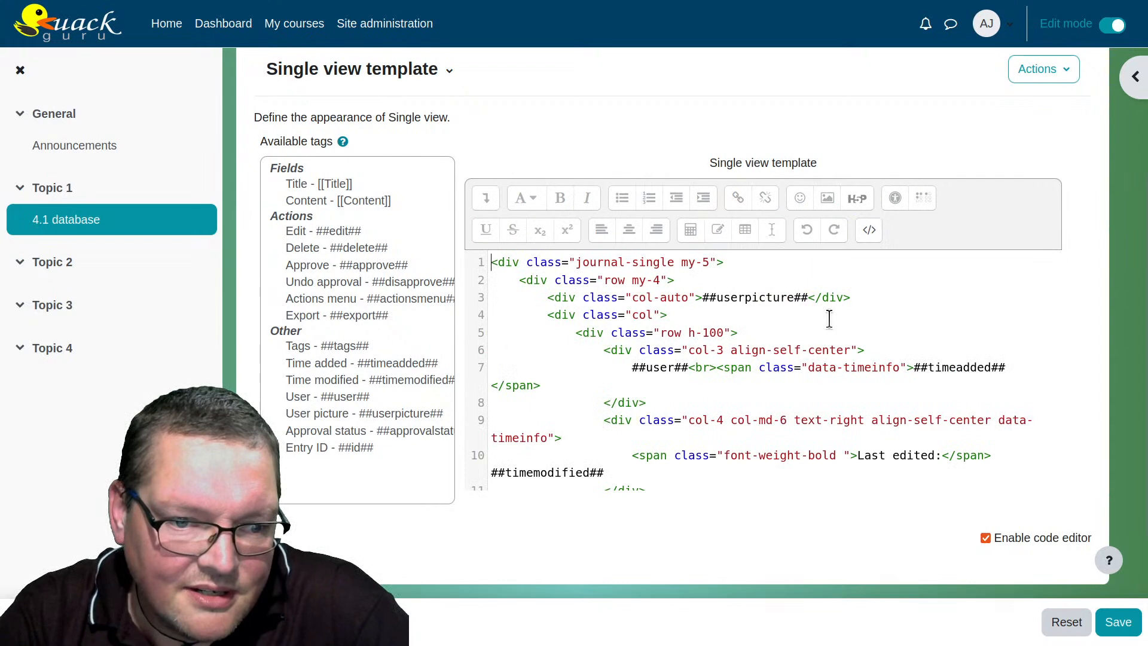
scroll(829, 318, "down", 3)
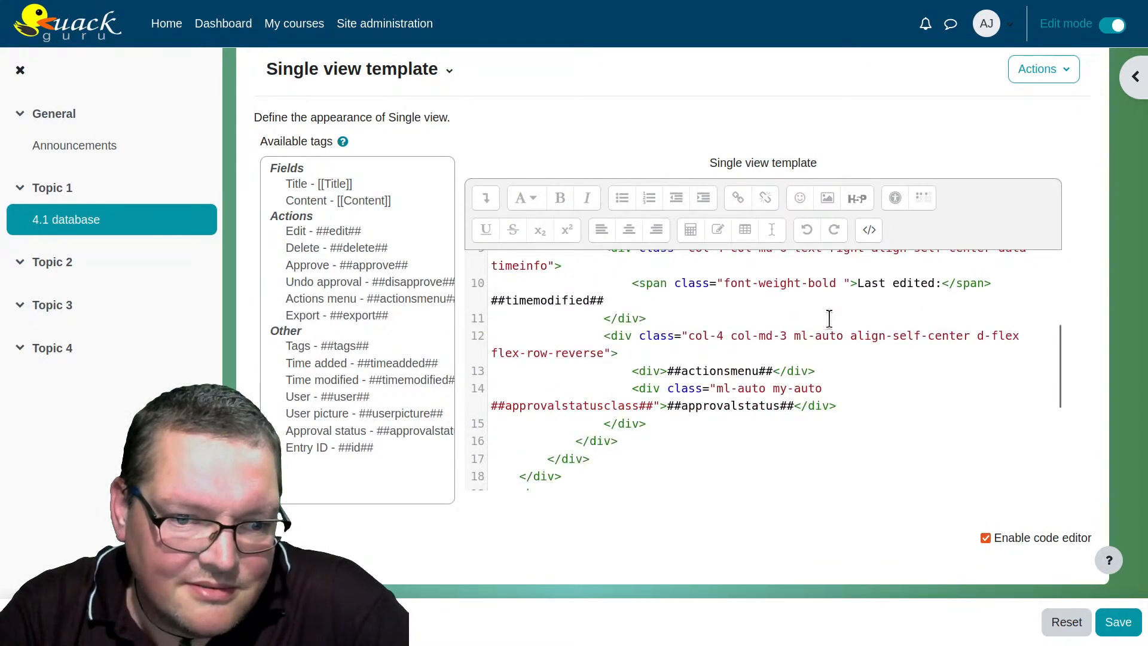
scroll(829, 318, "down", 2)
scroll(829, 318, "up", 2)
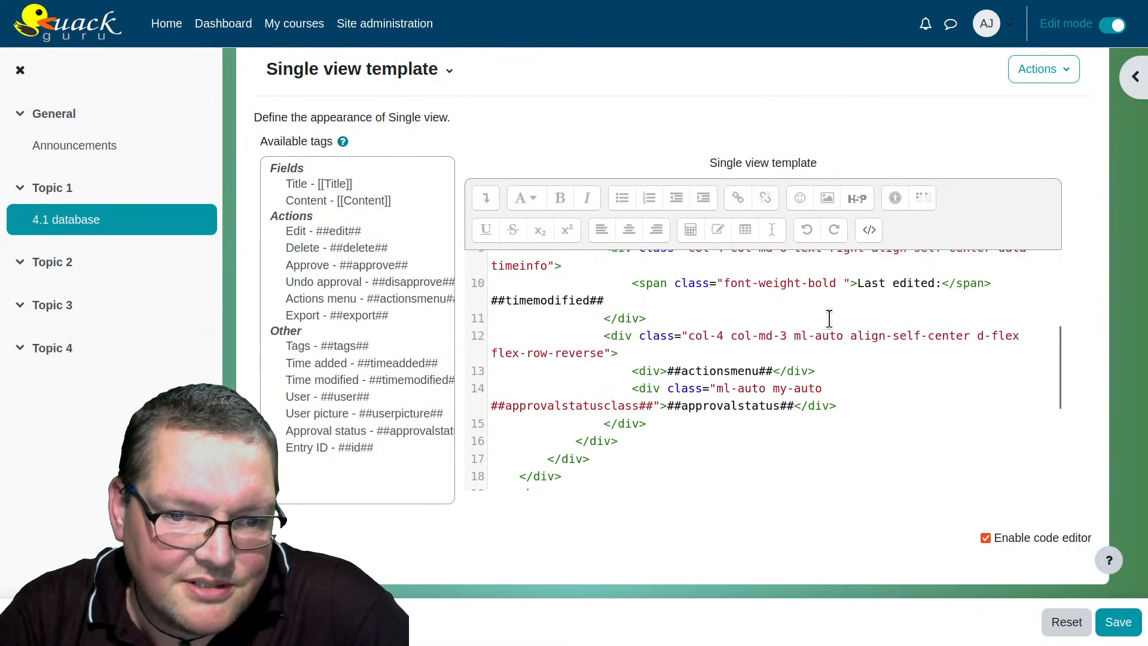
scroll(829, 318, "up", 1)
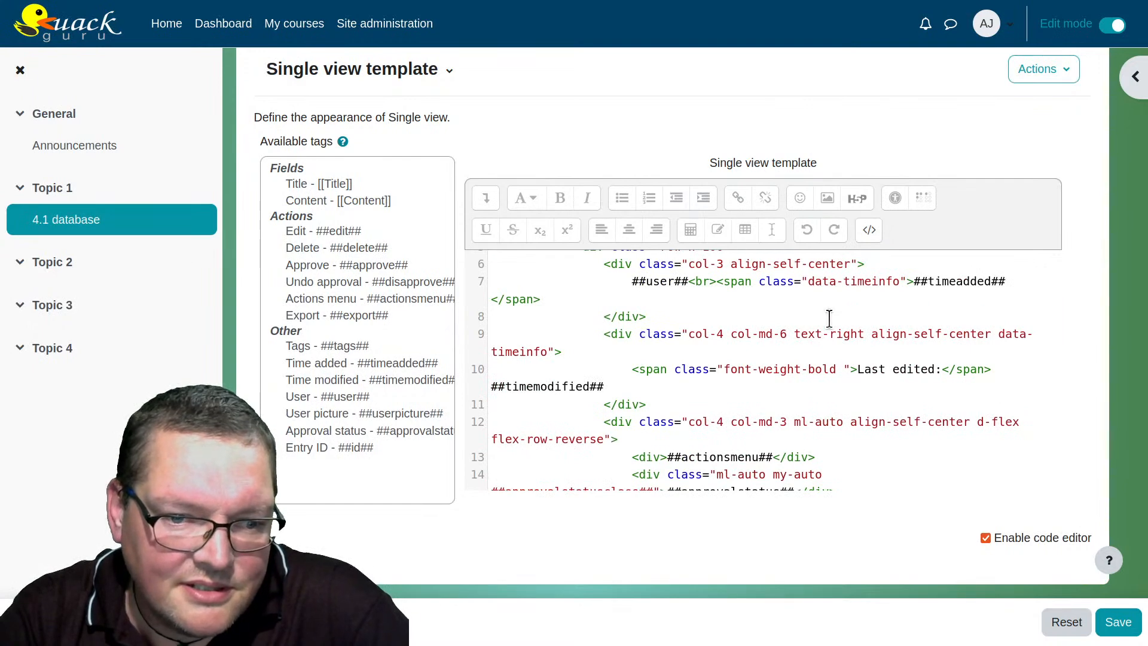
scroll(829, 318, "down", 2)
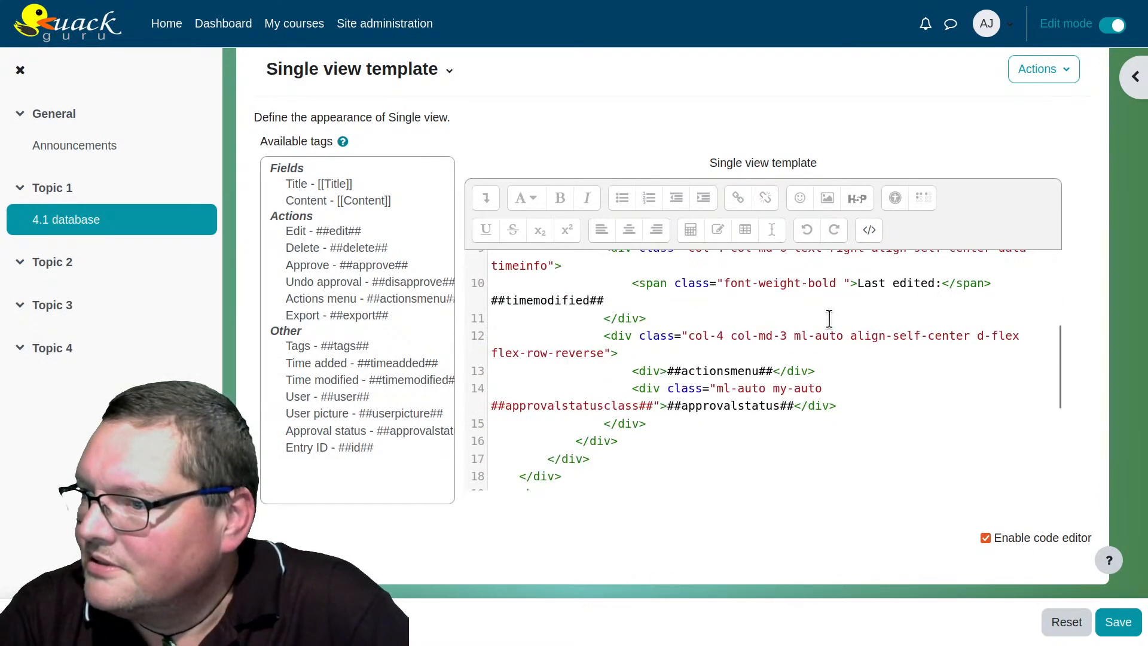
scroll(829, 319, "up", 2)
scroll(829, 319, "up", 2)
scroll(829, 319, "up", 3)
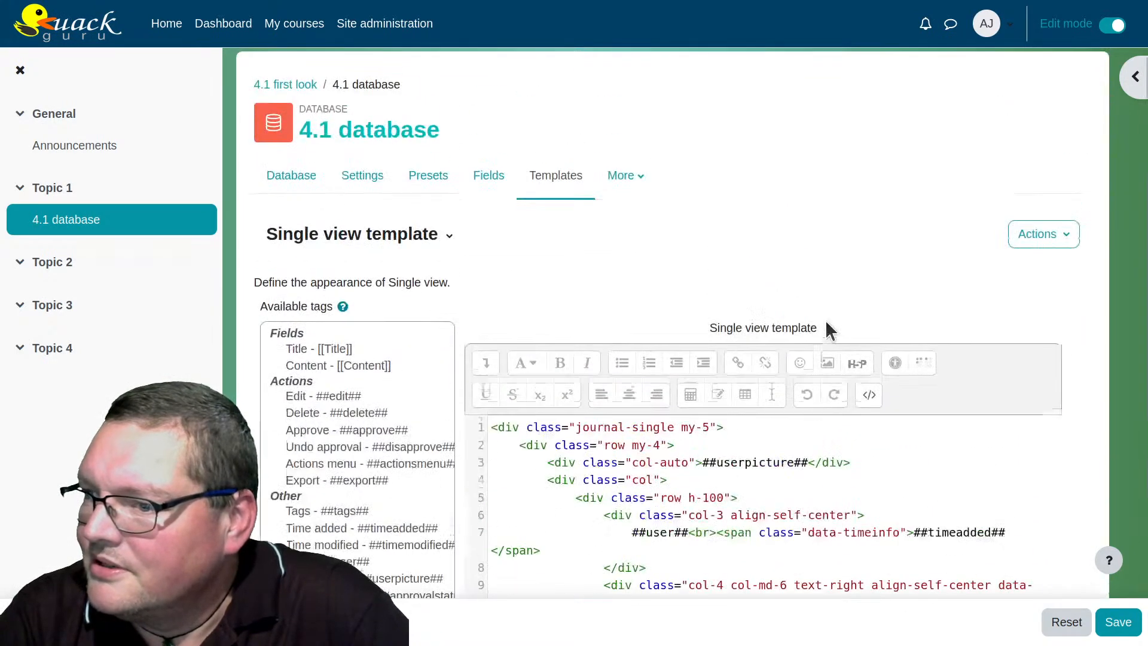
scroll(828, 328, "down", 3)
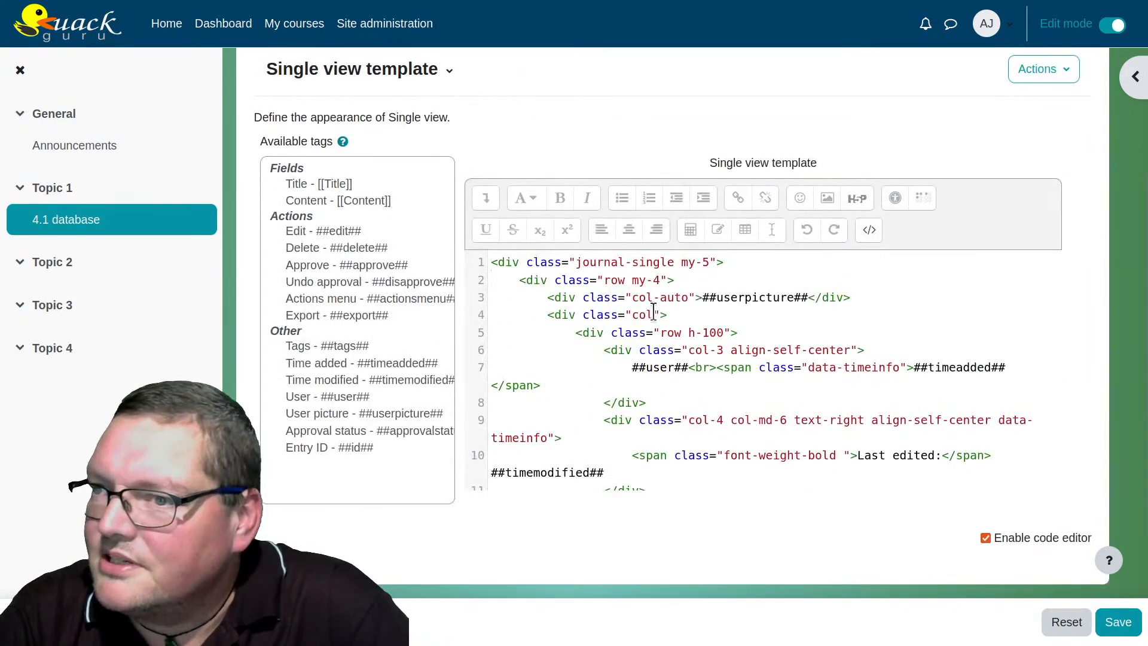
scroll(572, 333, "up", 3)
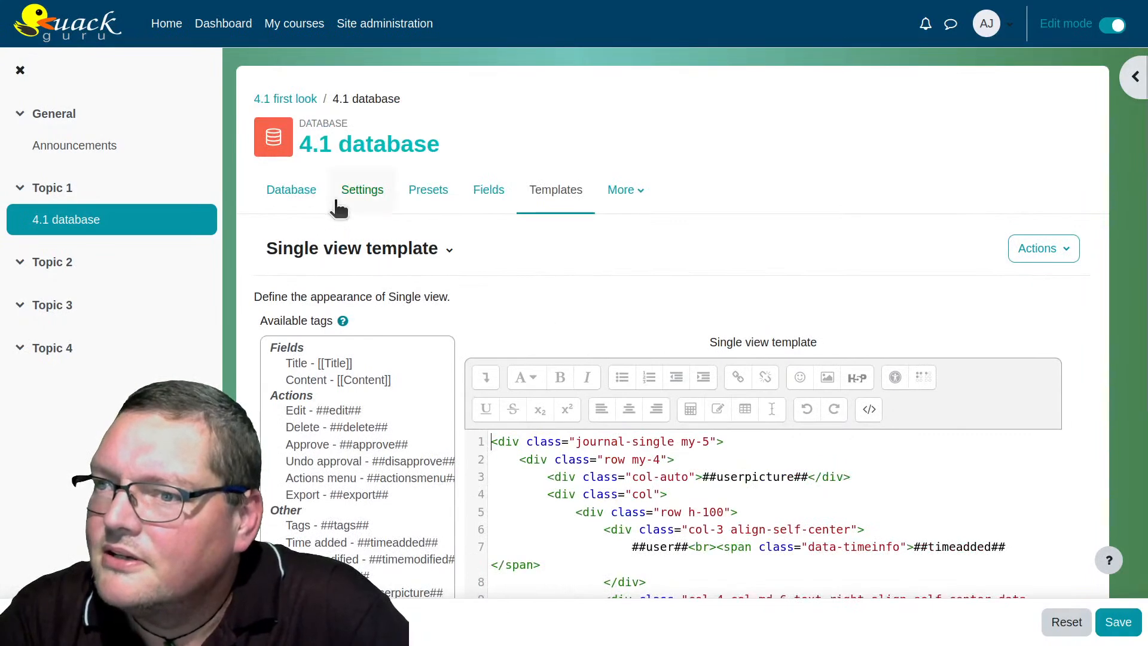
Return to the database's List view and show the page in the browser's responsive design mode with the inspector closed.
left_click(305, 194)
scroll(495, 225, "down", 2)
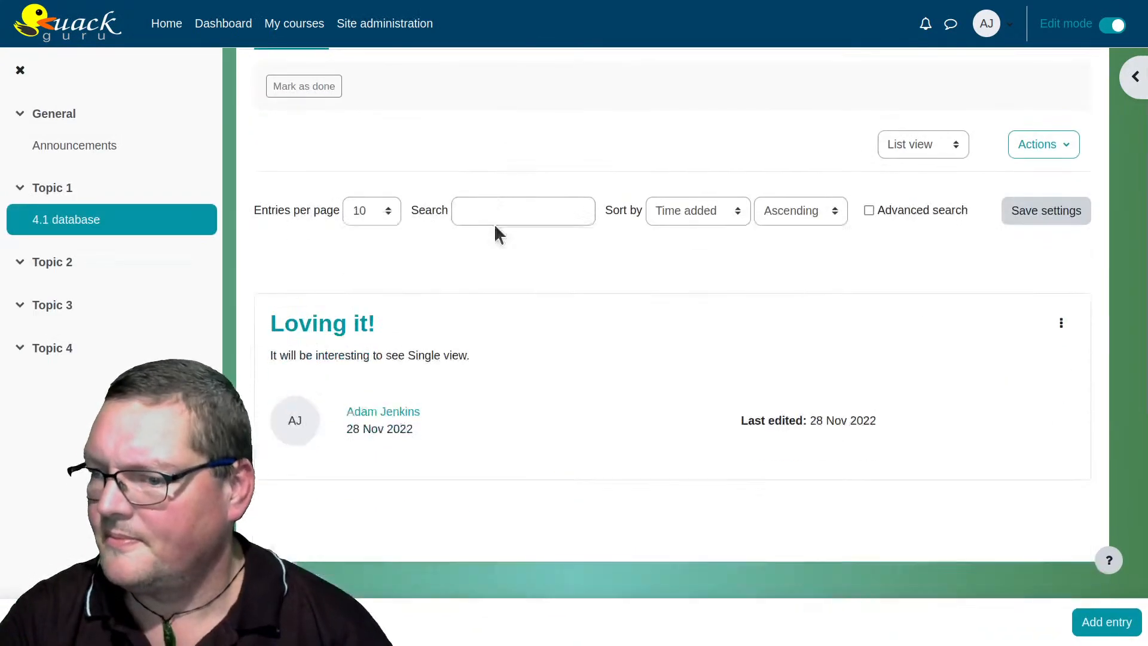
scroll(619, 351, "down", 1)
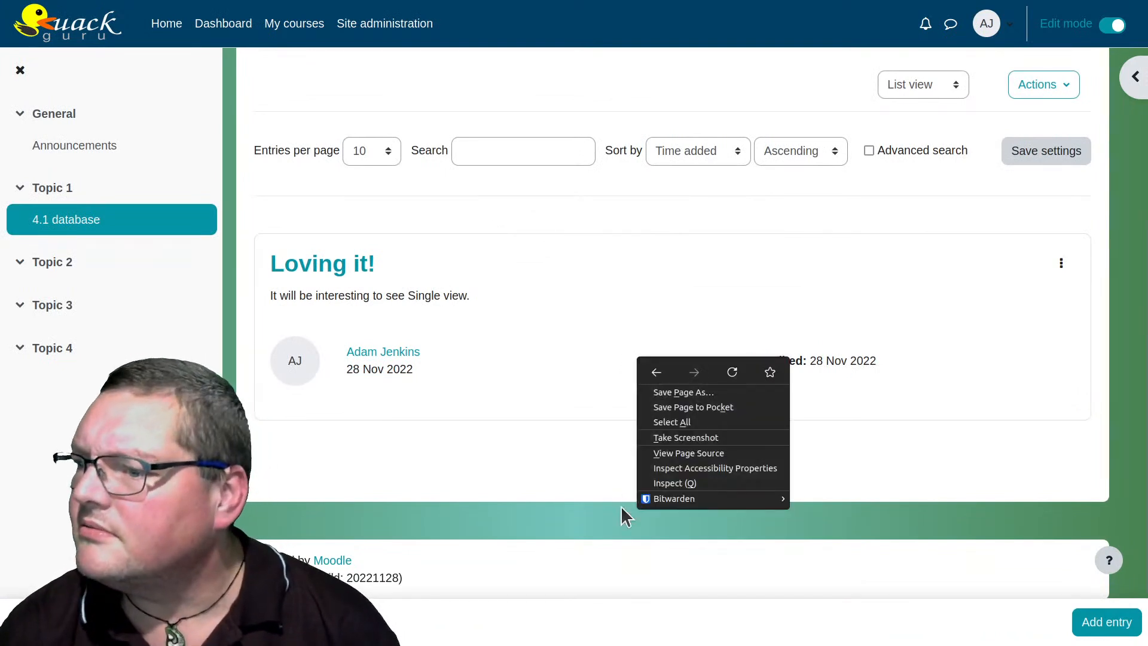
left_click(674, 483)
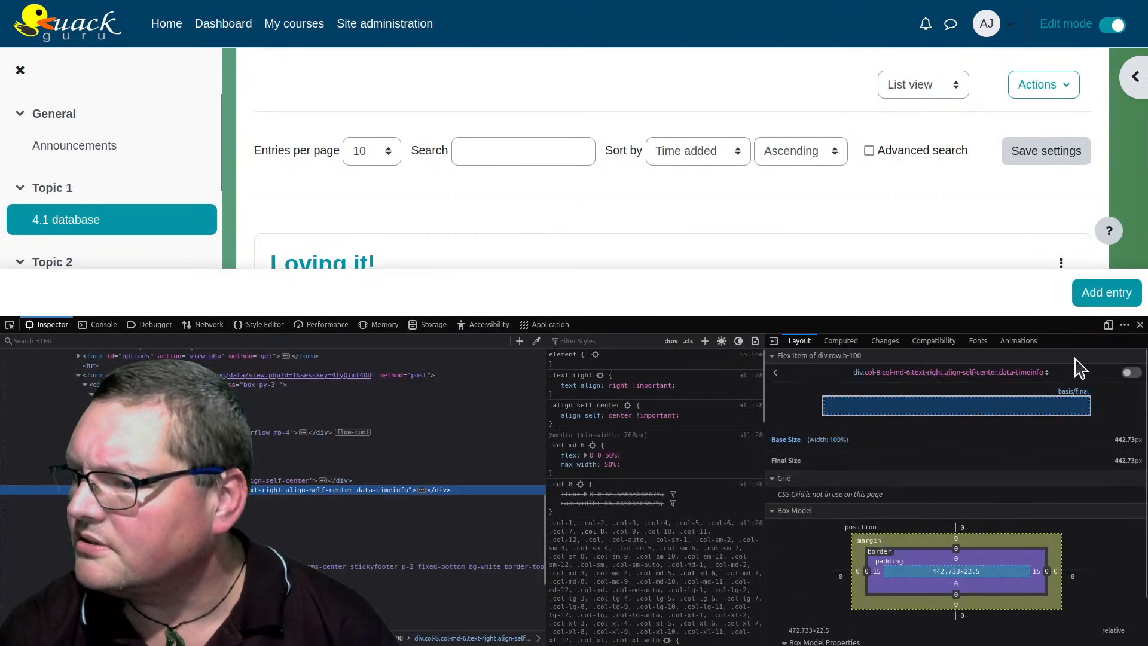
left_click(1107, 325)
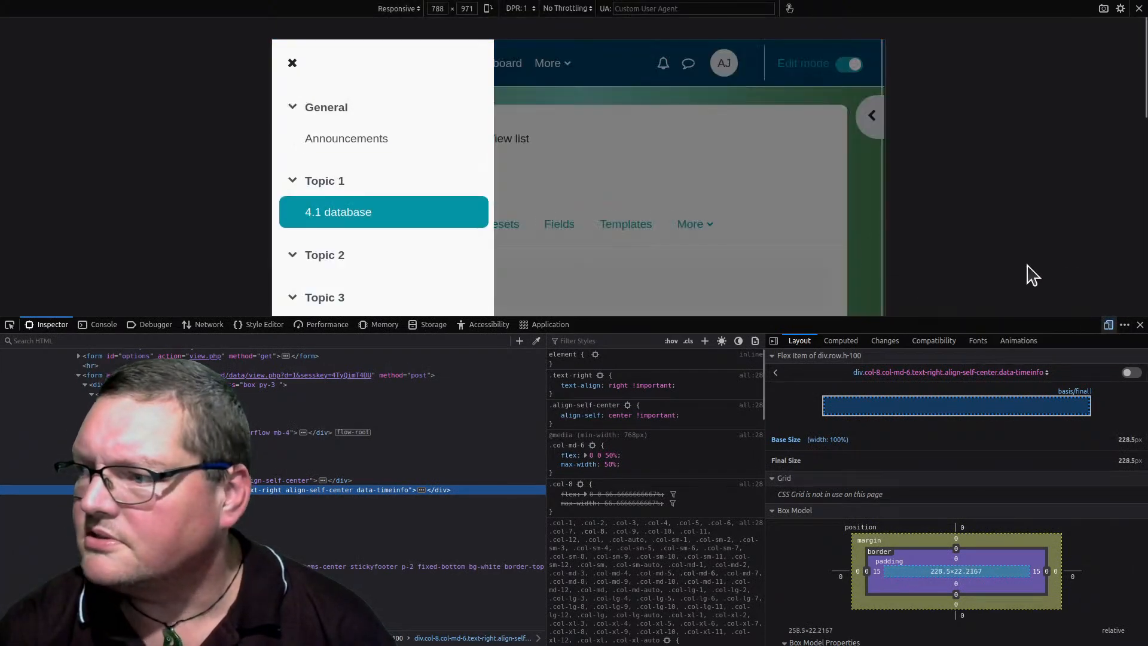
left_click(1138, 325)
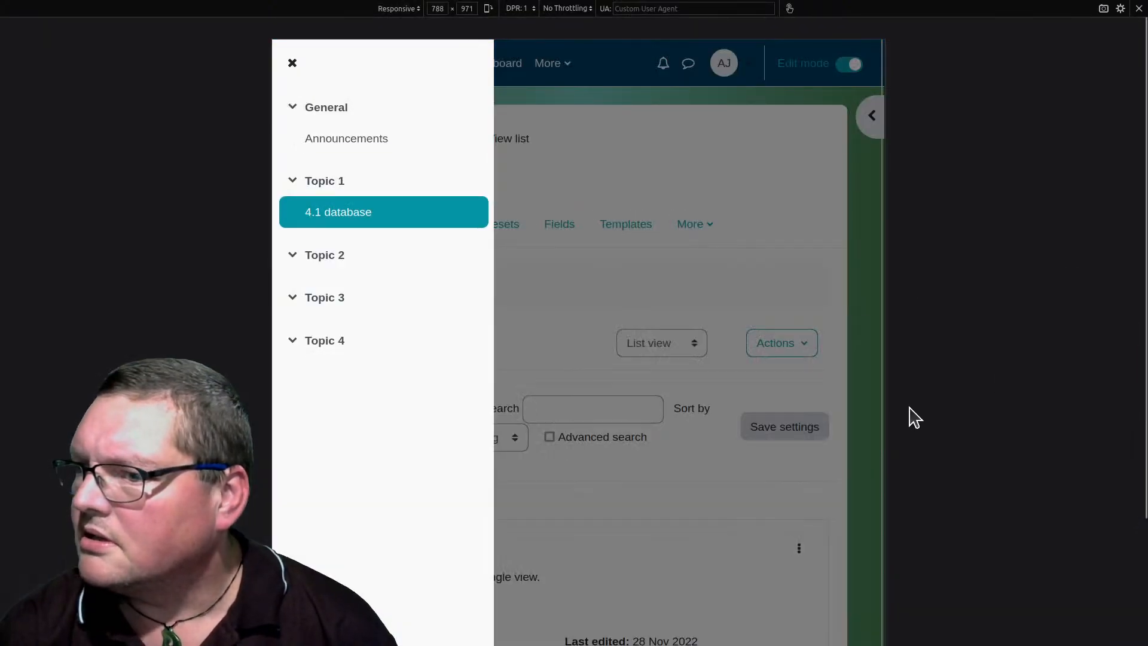
Narrow the simulated screen to about 374 px, close the course index and examine the entry's List view layout.
scroll(686, 536, "down", 2)
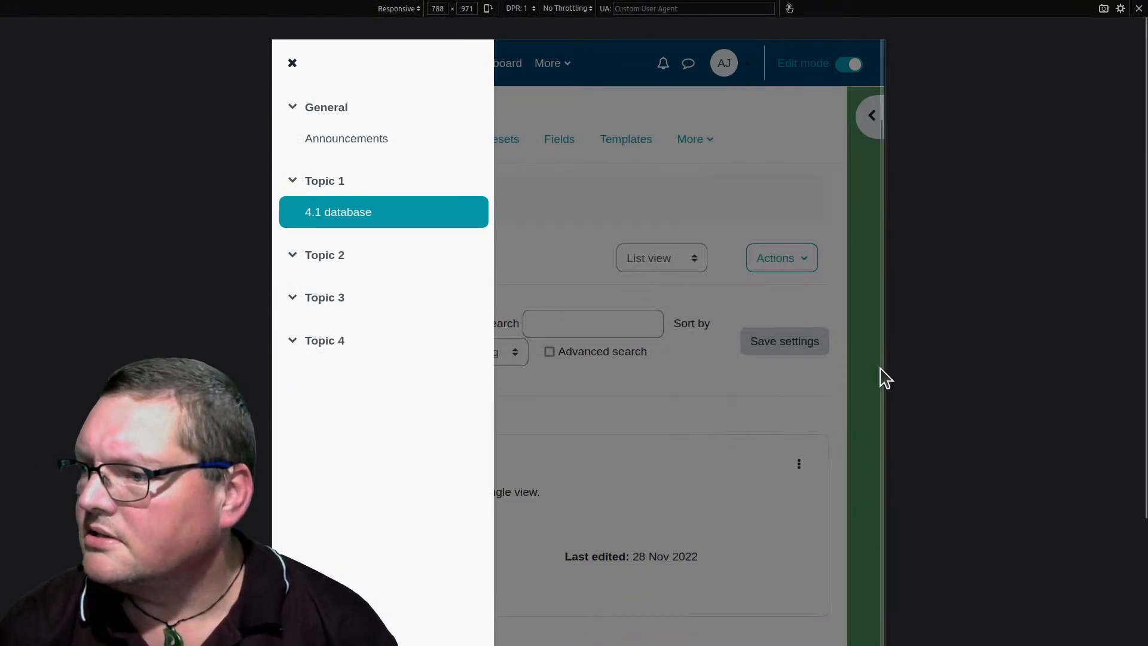
left_click_drag(884, 386, 750, 406)
left_click(418, 63)
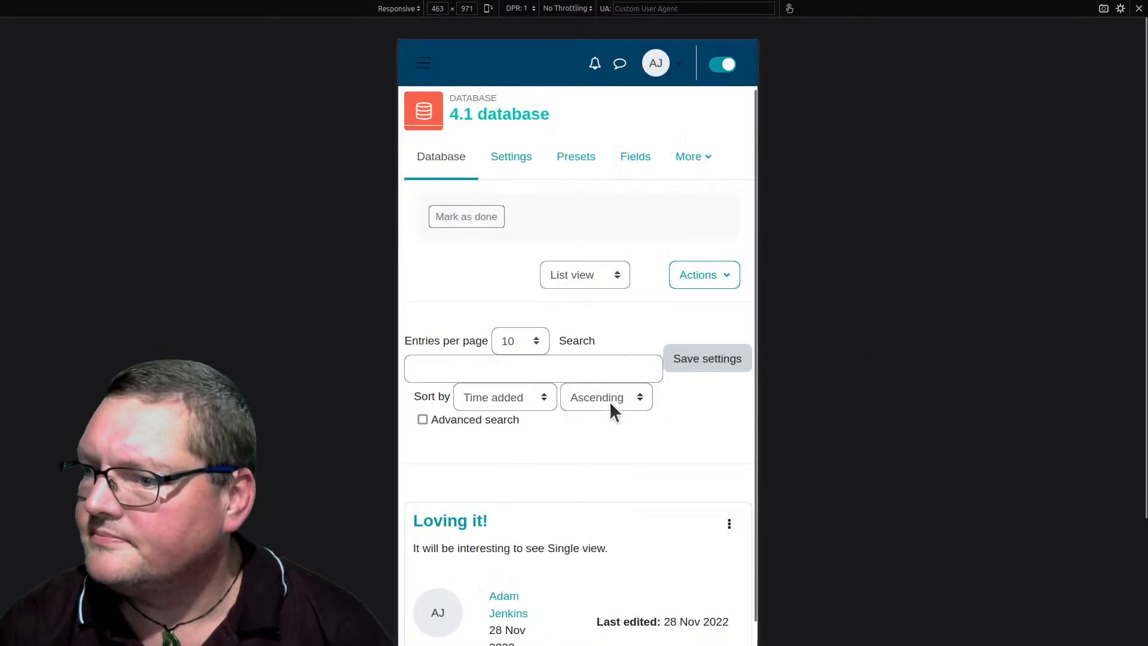
scroll(632, 468, "down", 4)
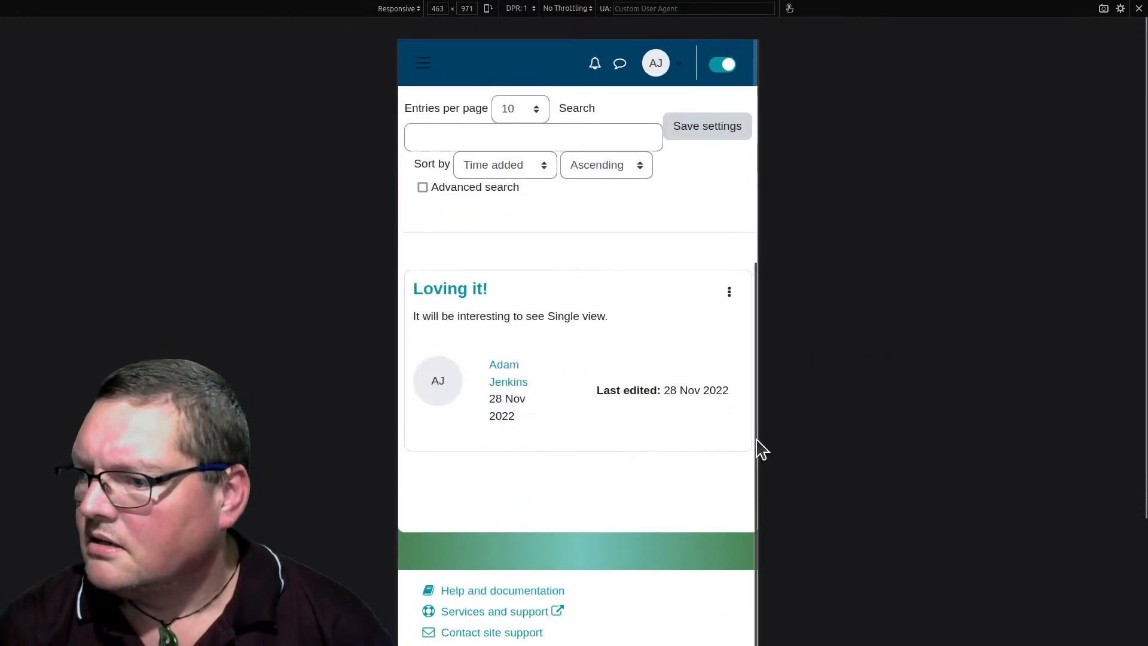
left_click_drag(759, 451, 734, 487)
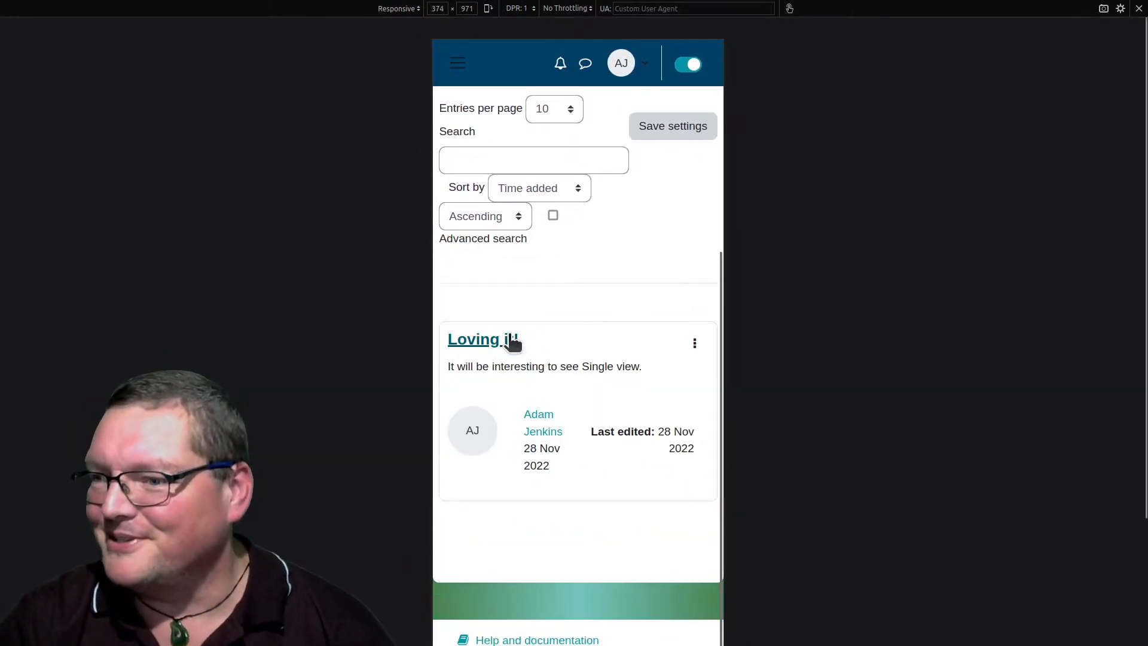
Open the "Loving it!" entry from its title and examine its Single view layout at a width of about 369 px.
left_click(508, 337)
scroll(531, 342, "down", 2)
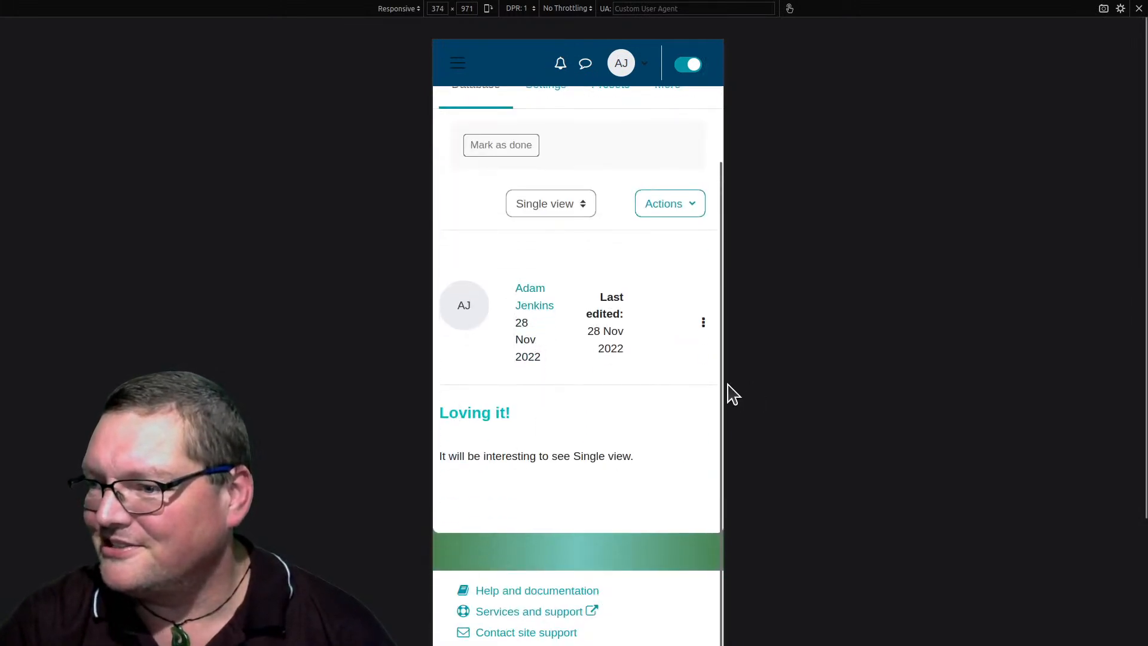
left_click_drag(723, 402, 728, 429)
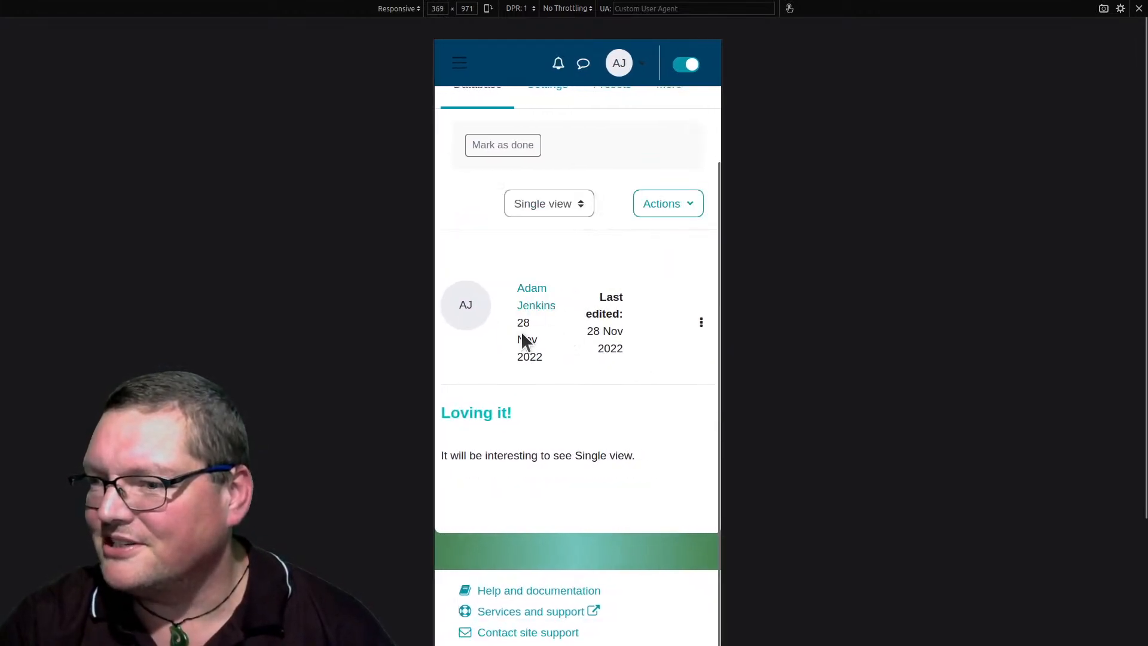
left_click_drag(522, 331, 608, 354)
left_click(609, 356)
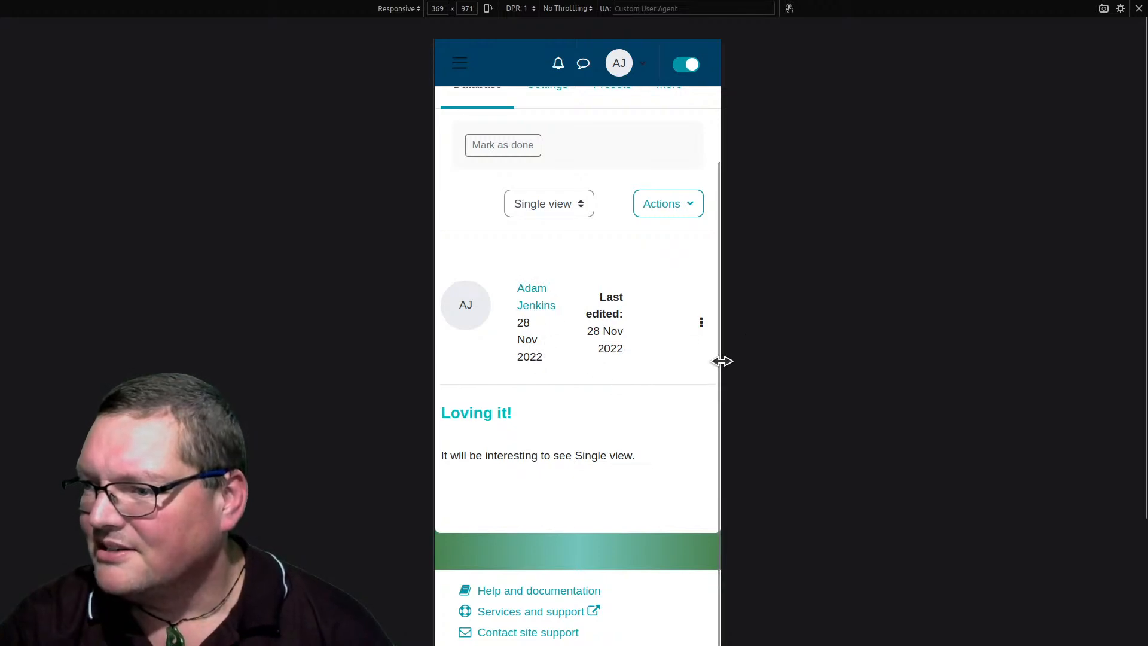
Widen the simulated screen to about 931 px, leave responsive design mode and examine the entry at full width.
left_click_drag(715, 361, 949, 407)
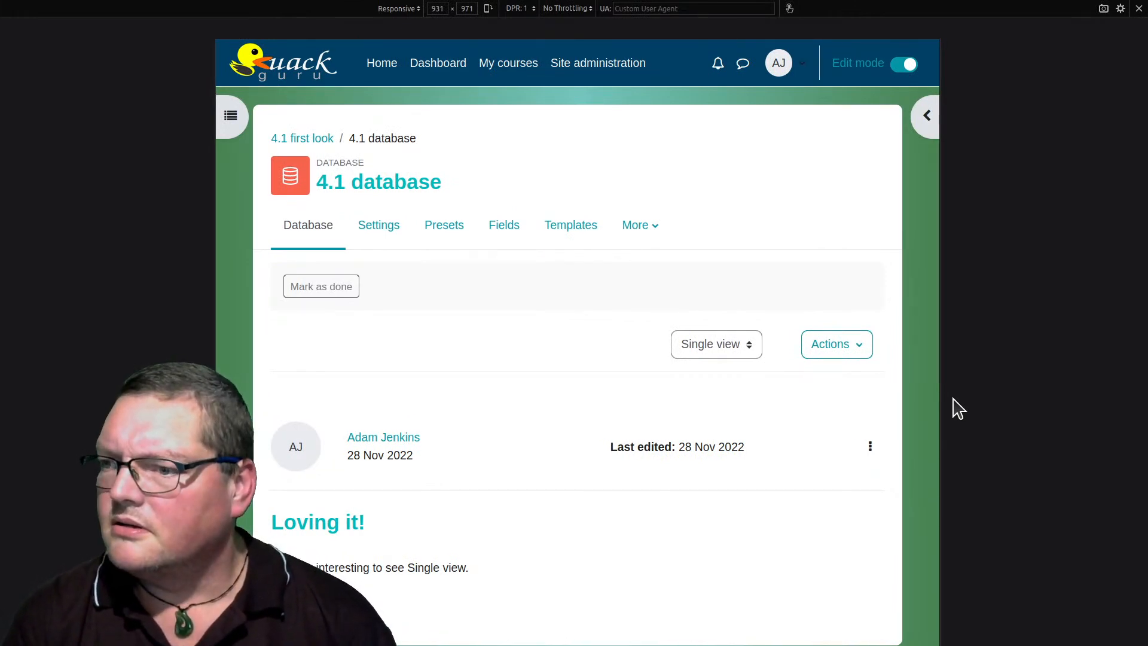
key("ctrl+shift+m")
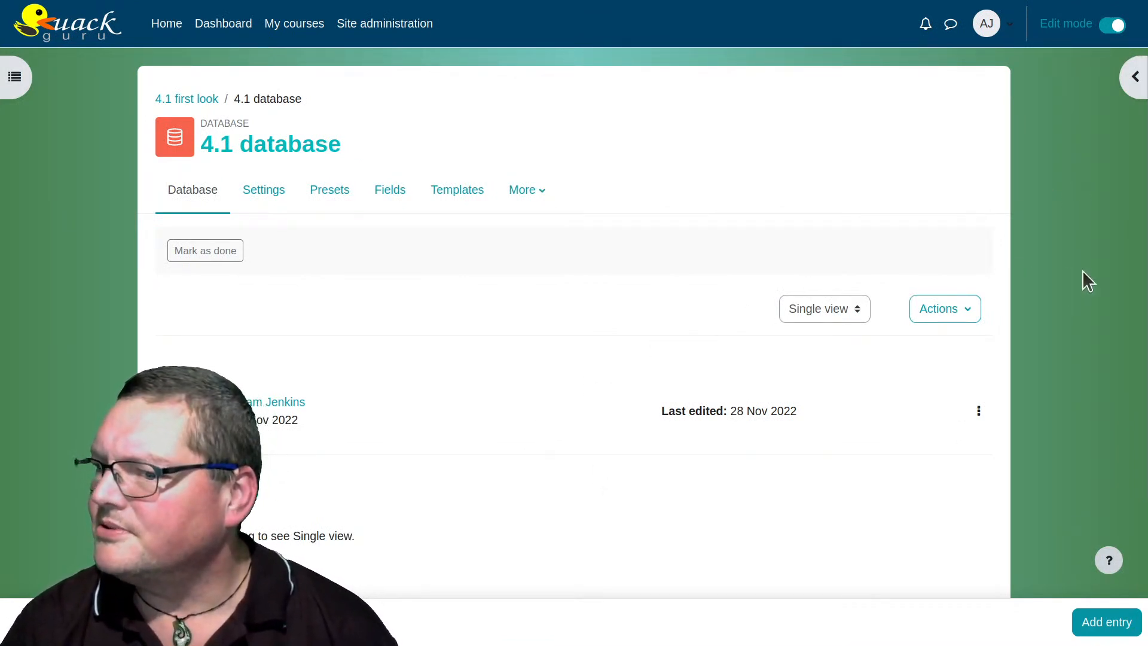
scroll(1082, 271, "down", 2)
scroll(1082, 270, "up", 2)
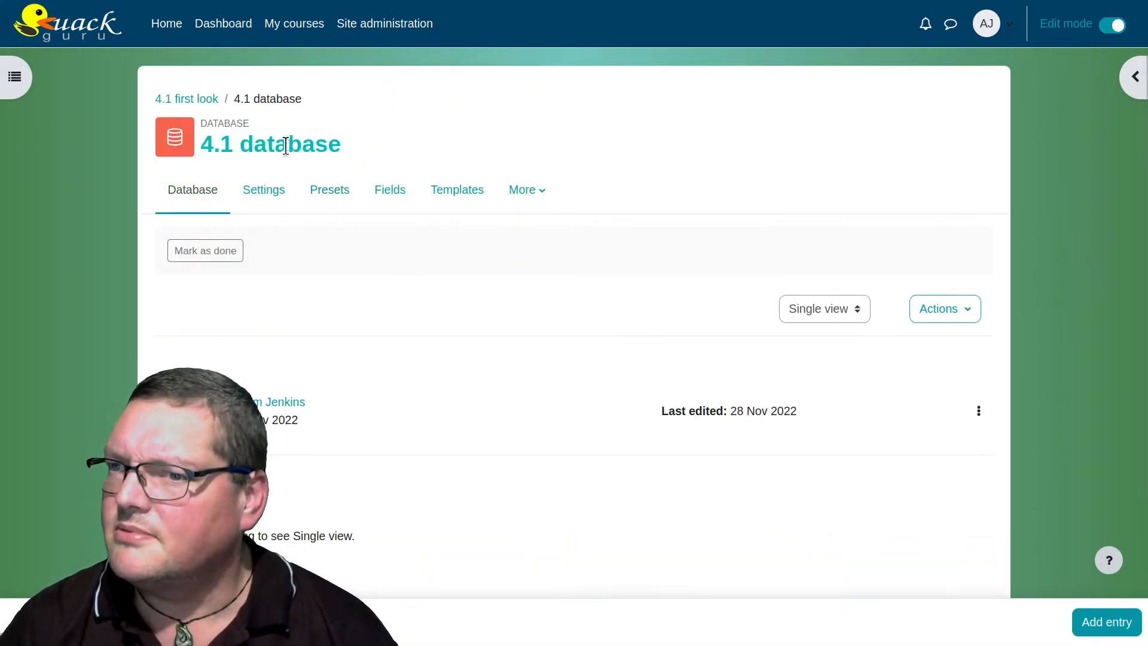
Turn off edit mode and reopen the course index on the database page.
mouse_move(1005, 1)
left_click(1107, 79)
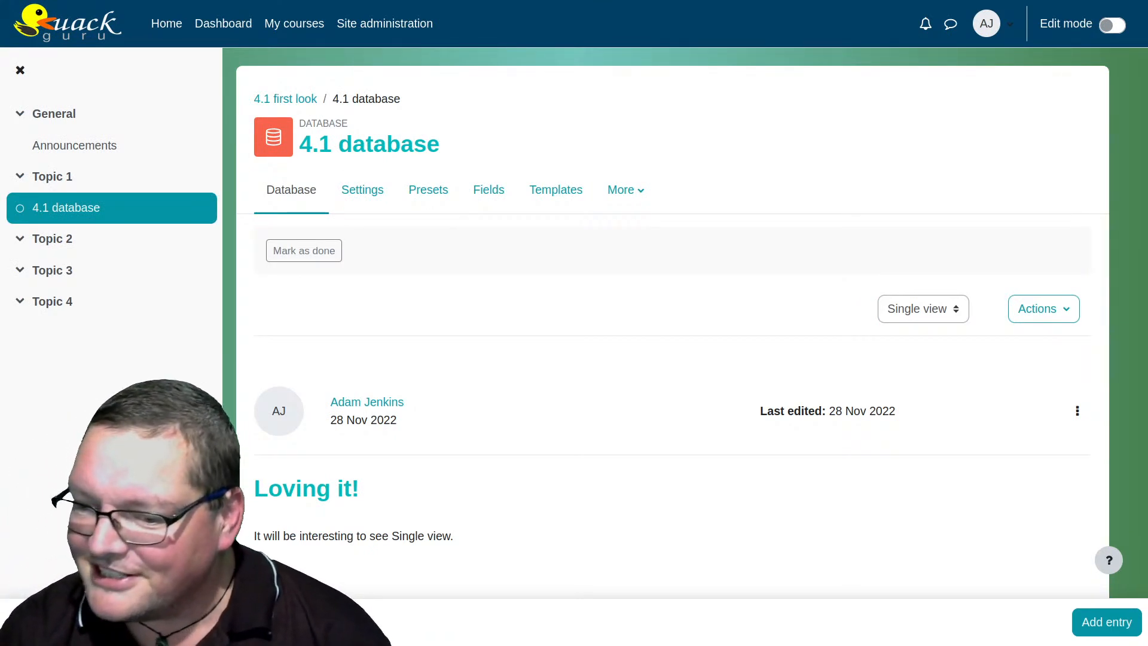
left_click_drag(88, 511, 0, 323)
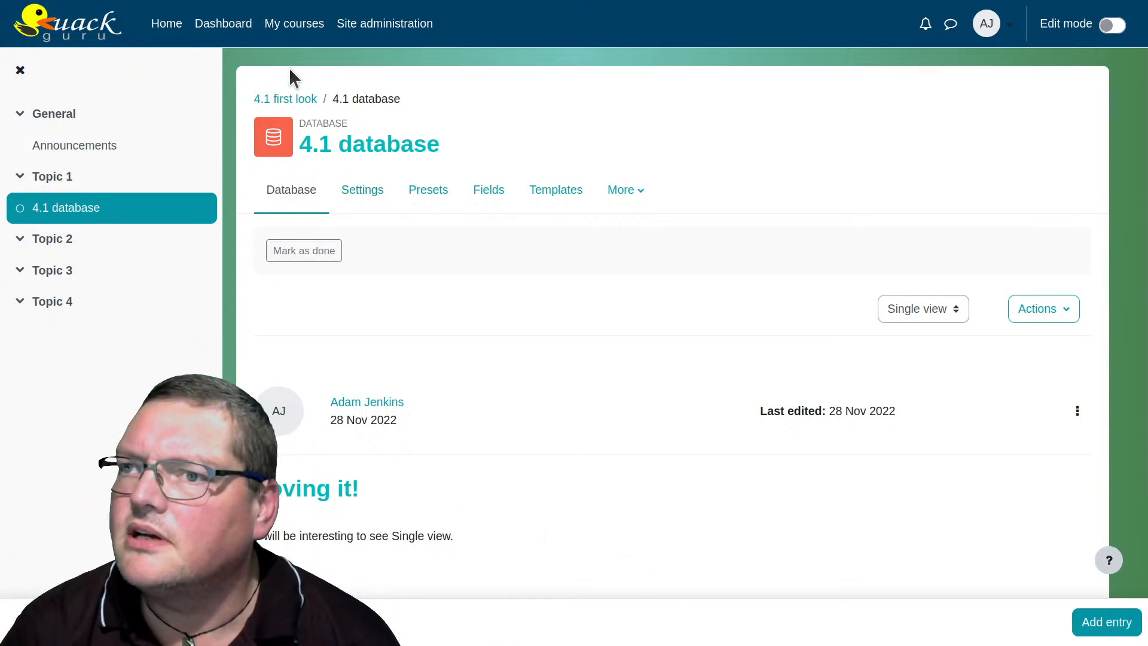
Open the Manage editors page among the text editor plugins in Site administration.
left_click(397, 12)
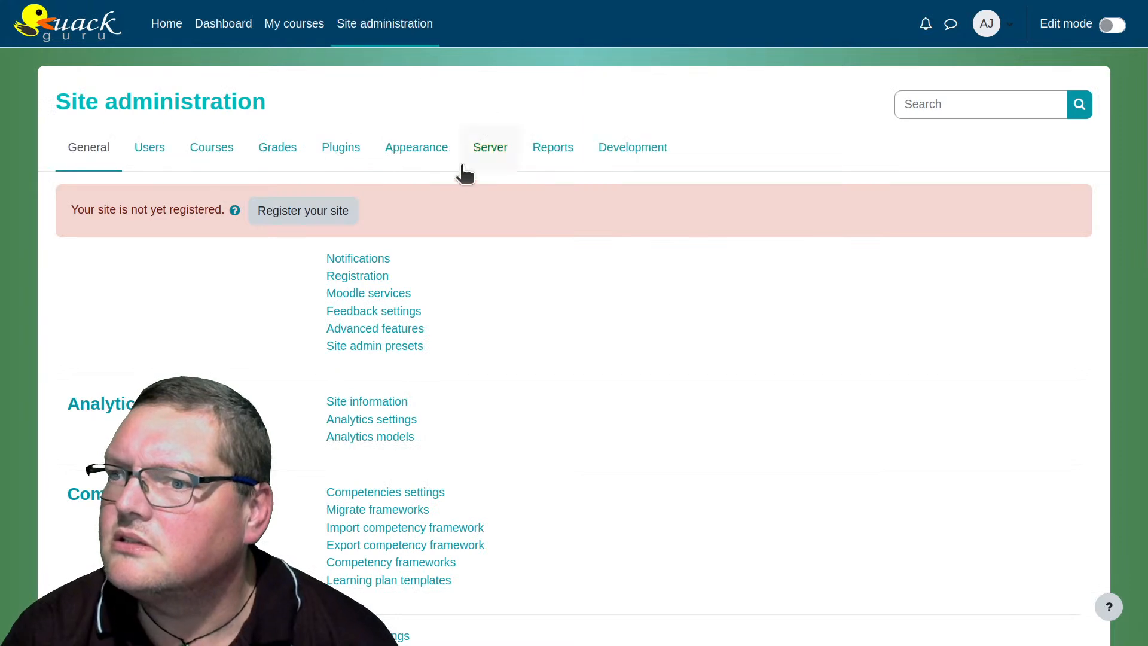
left_click(337, 151)
scroll(489, 389, "down", 15)
scroll(488, 401, "down", 20)
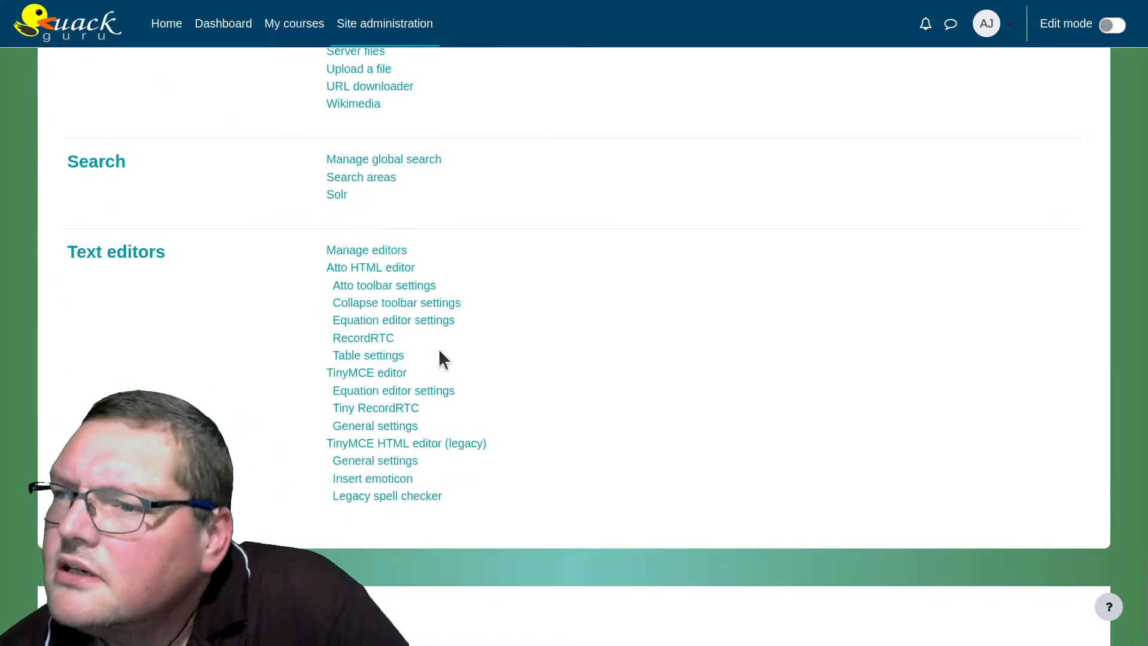
left_click(377, 252)
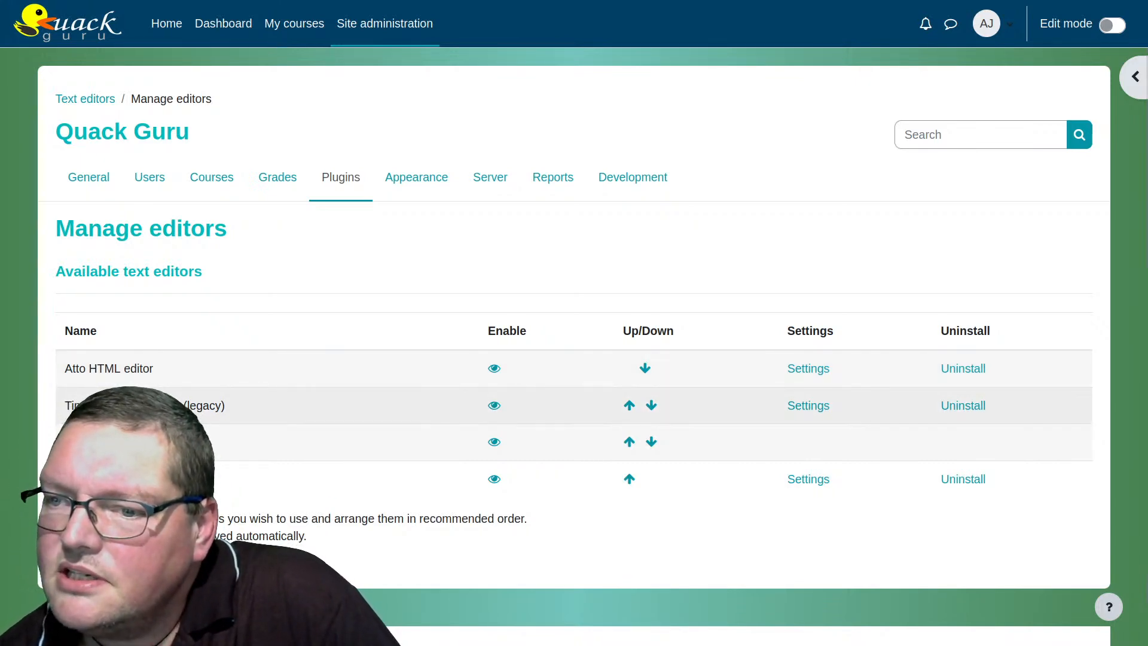
left_click(224, 406)
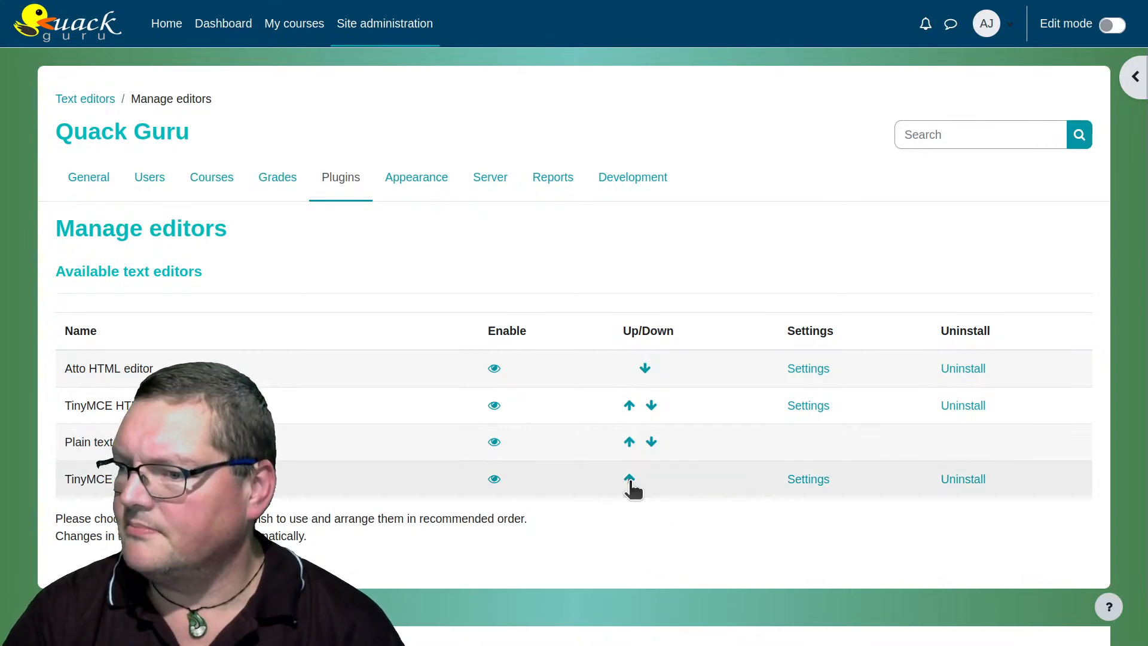
triple_click(140, 370)
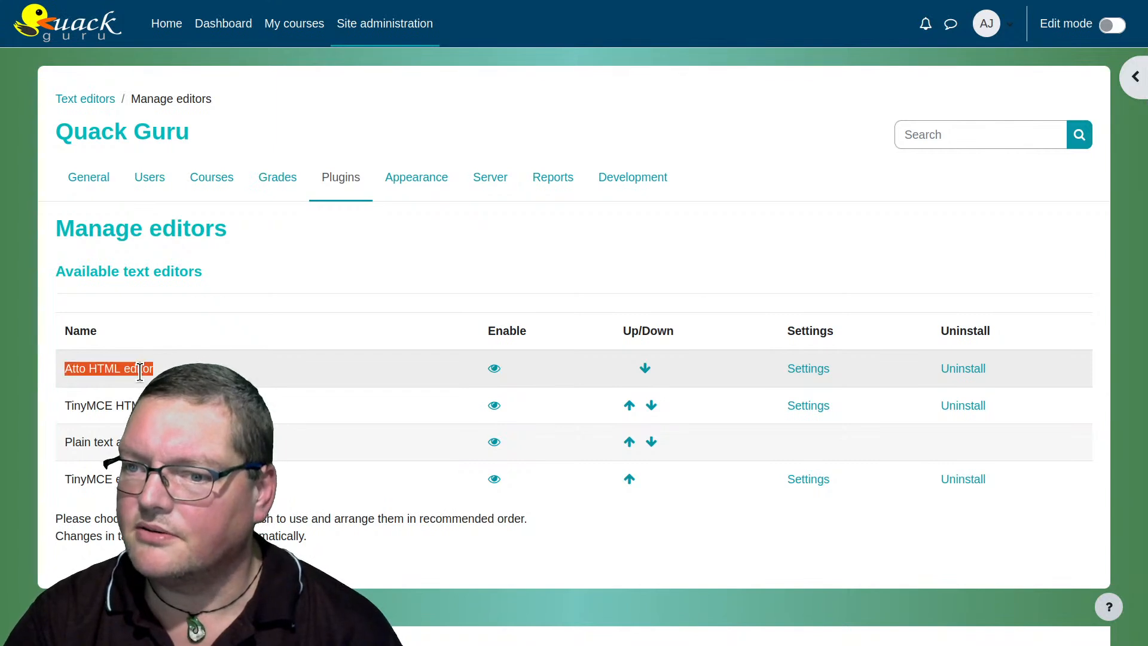
left_click(143, 369)
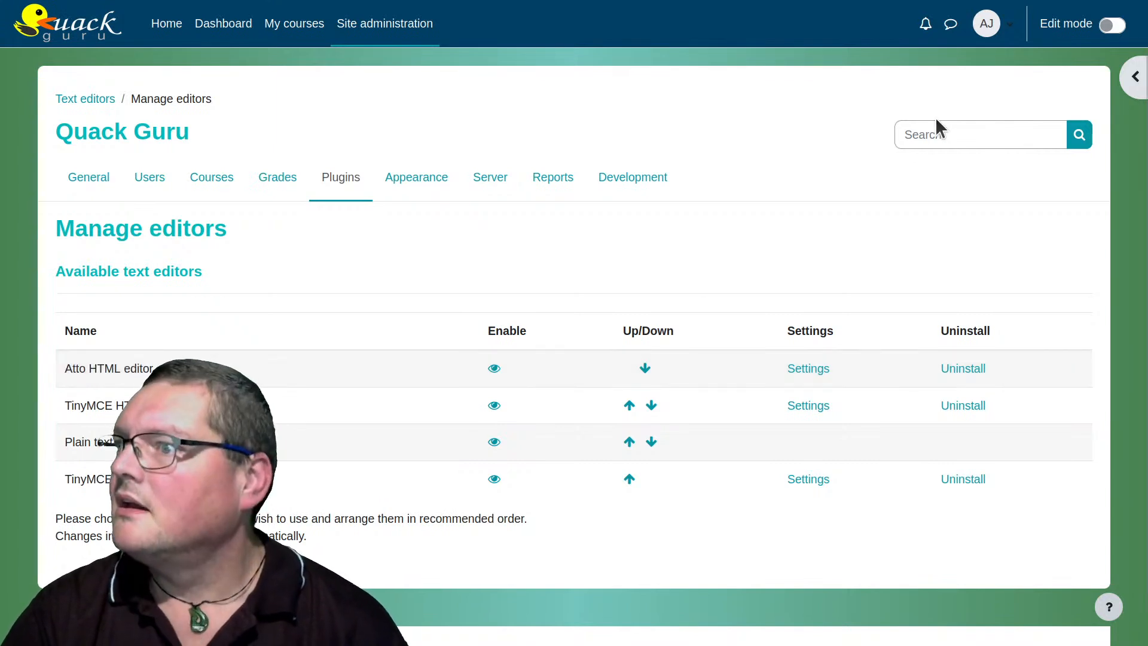
Open the Editor preferences page from the preferences of the own user account.
left_click(987, 24)
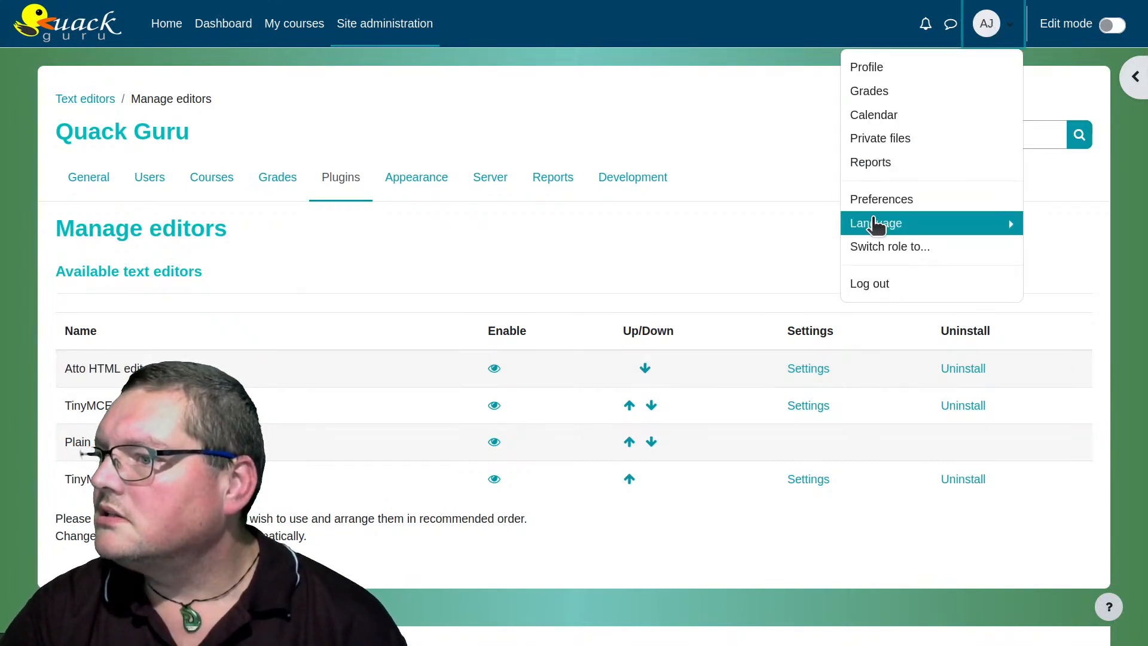
left_click(879, 202)
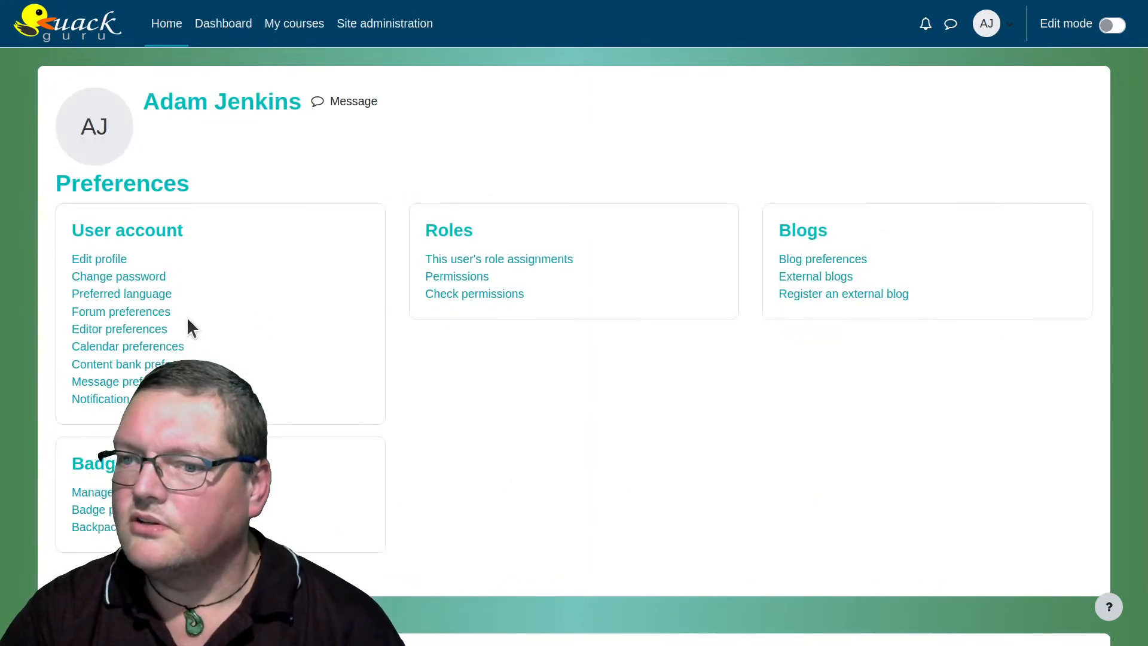
left_click(114, 330)
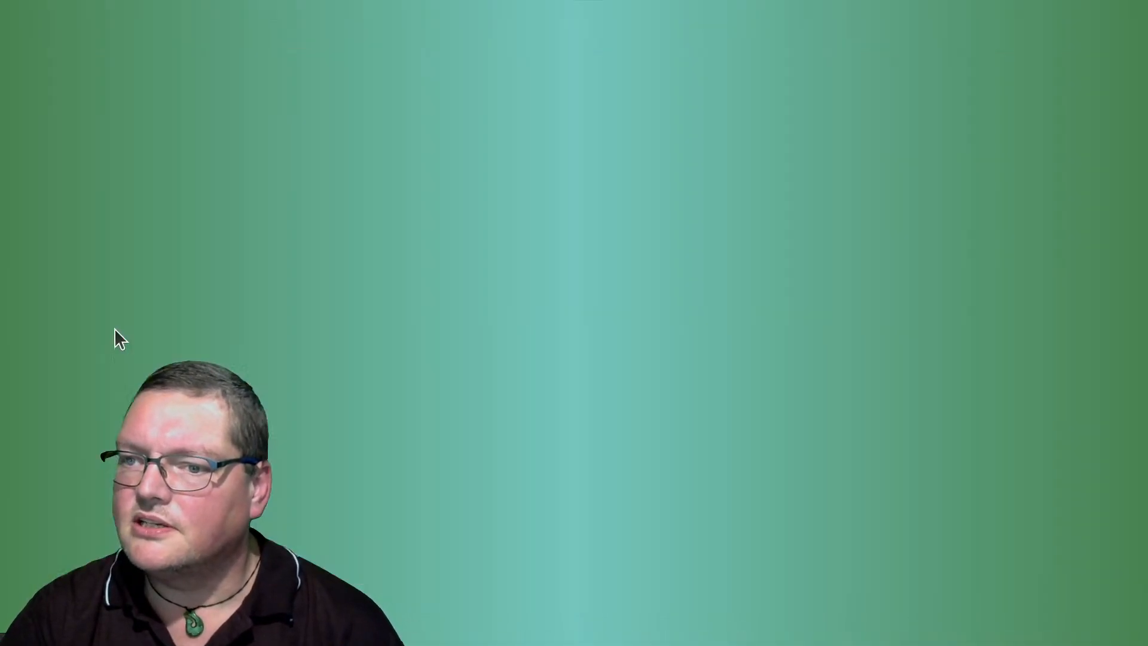
Check the available text editor choices in the account's editor preferences without changing the selection, and return to the preferences overview.
left_click(366, 247)
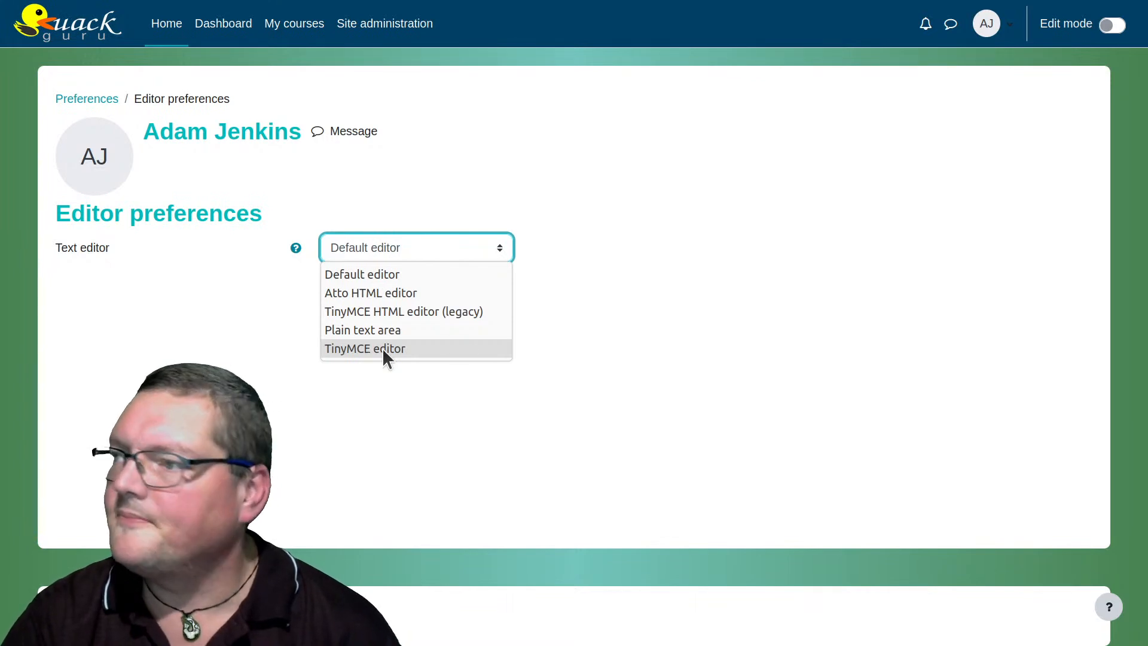
left_click(877, 217)
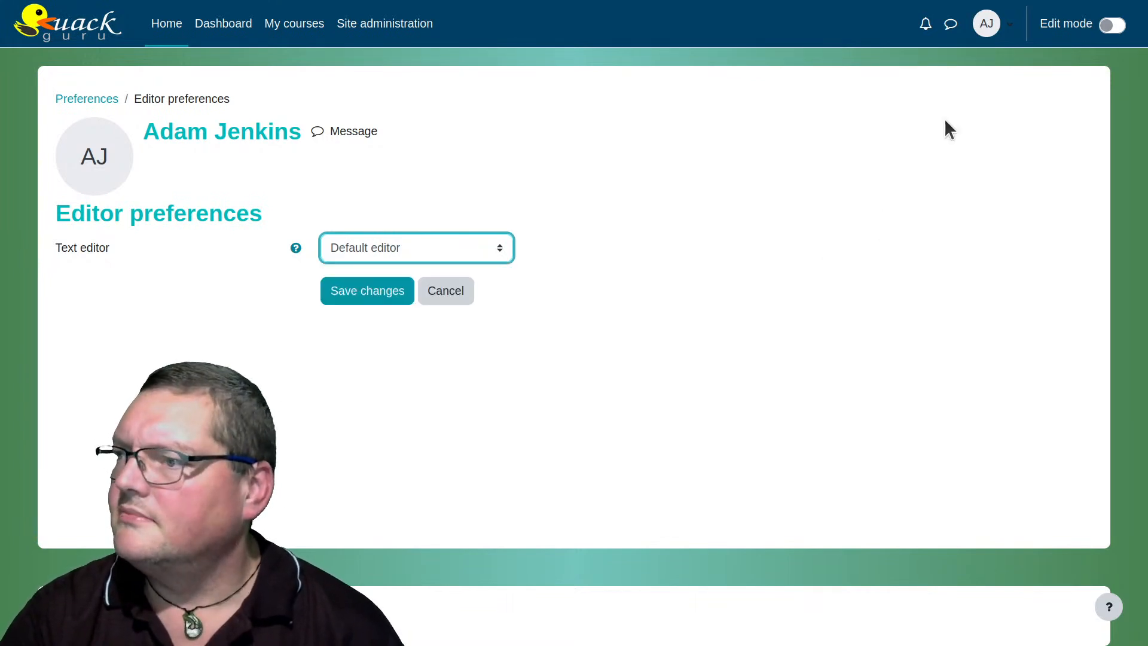
left_click(989, 31)
left_click(719, 279)
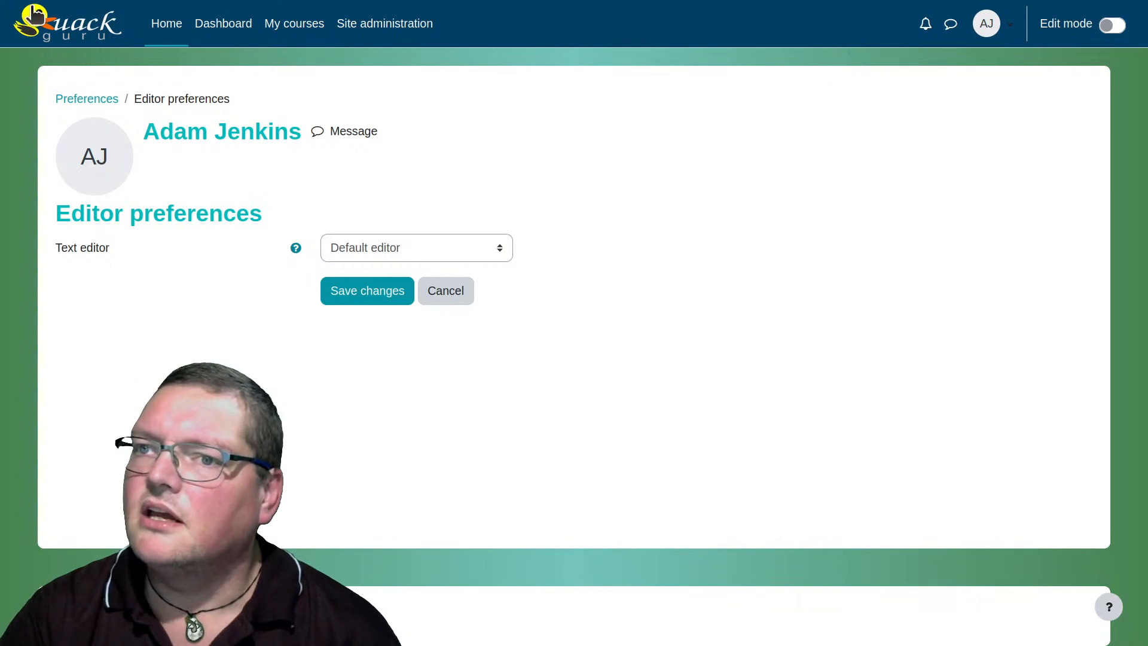
mouse_move(249, 7)
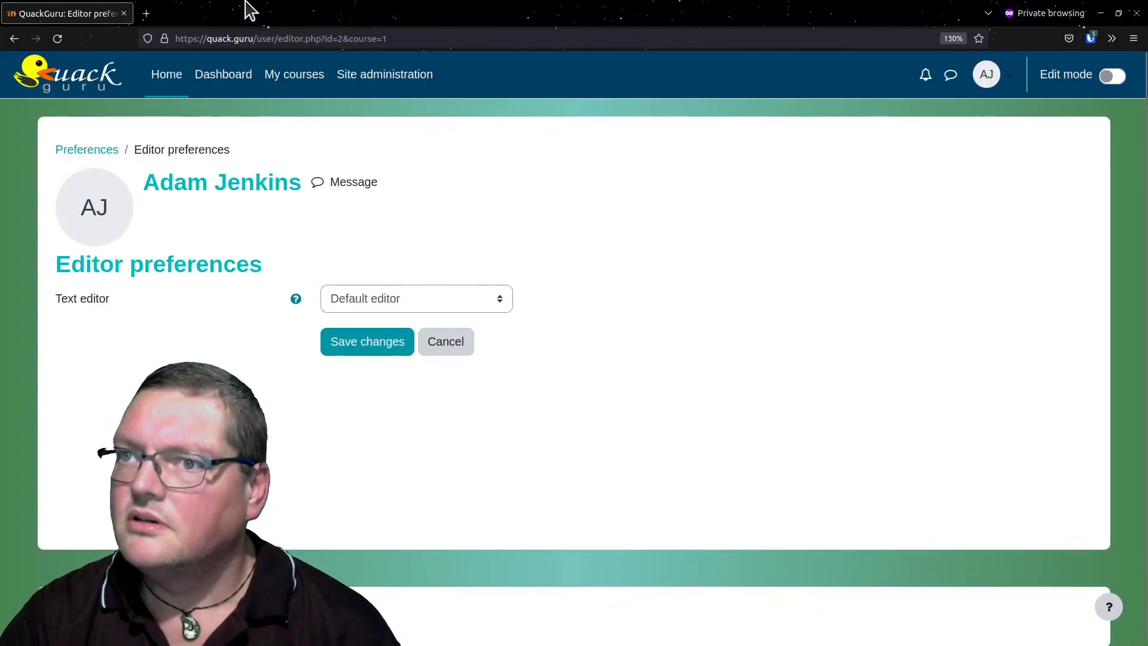
left_click(19, 46)
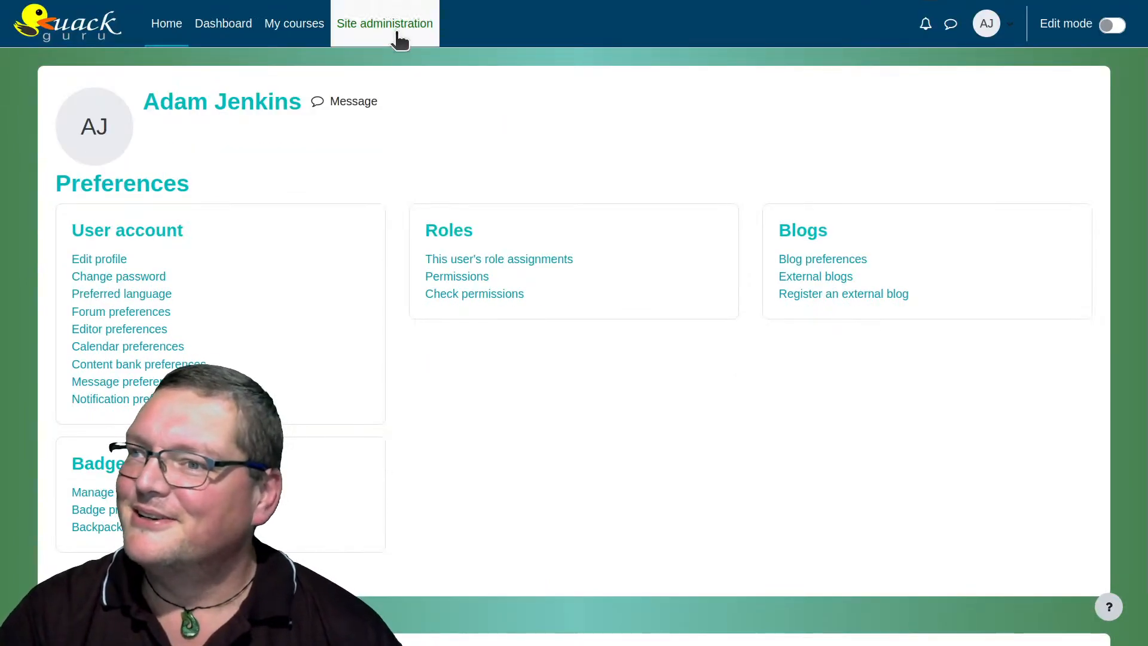
Open the Manage editors page among the plugin settings of the site administration.
left_click(398, 35)
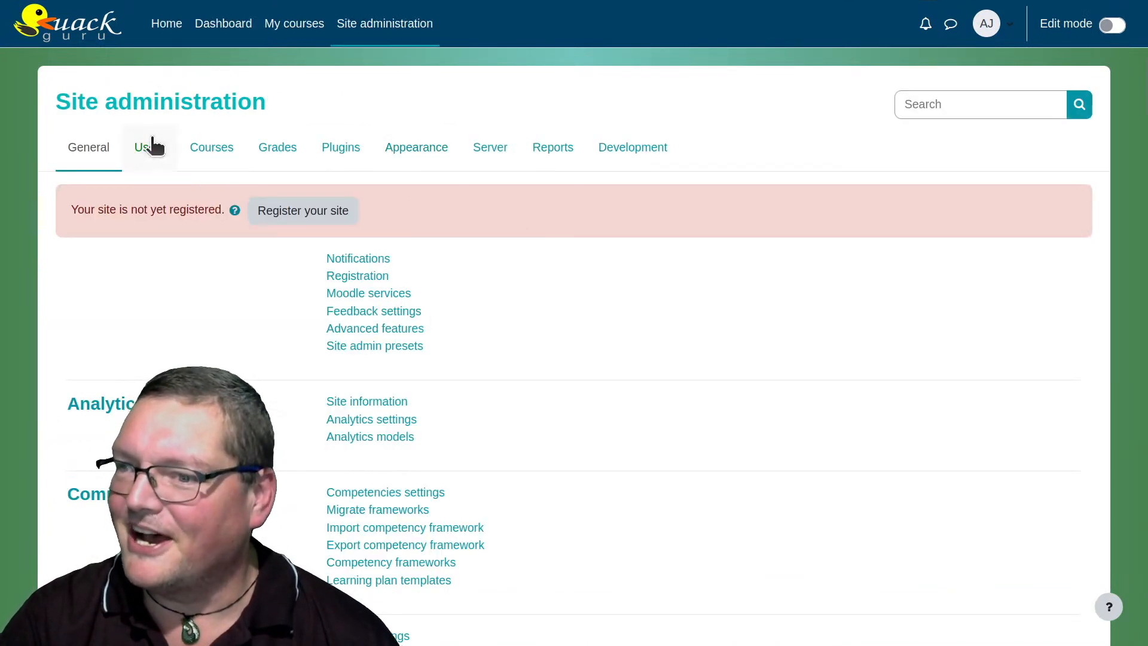
left_click(338, 149)
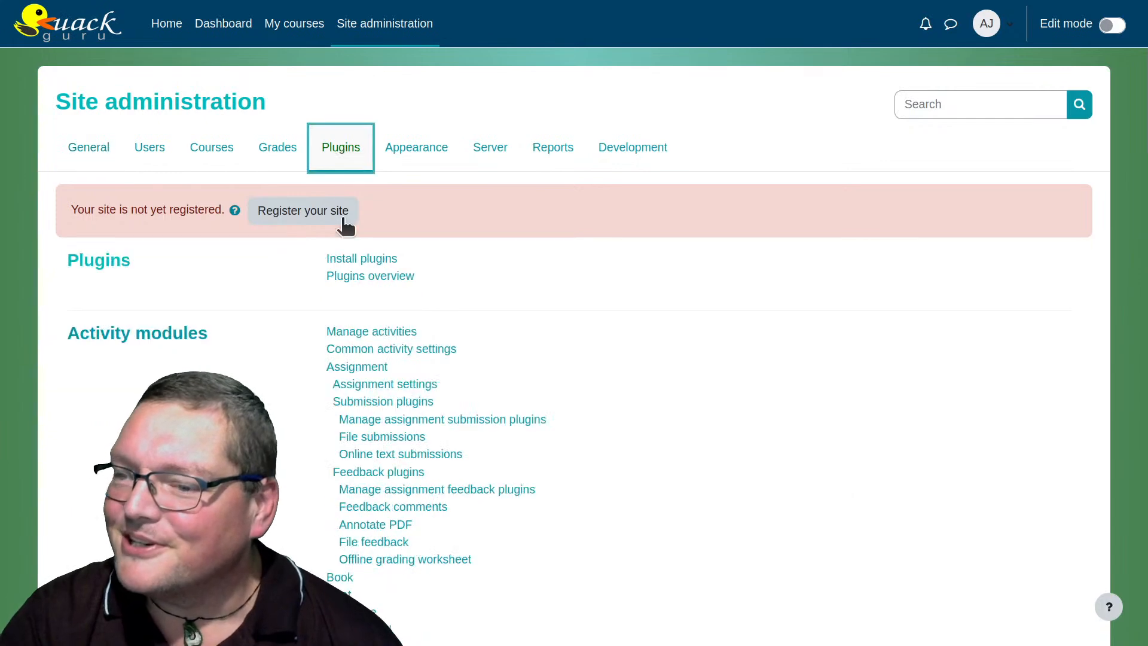
scroll(422, 515, "down", 10)
scroll(421, 515, "down", 20)
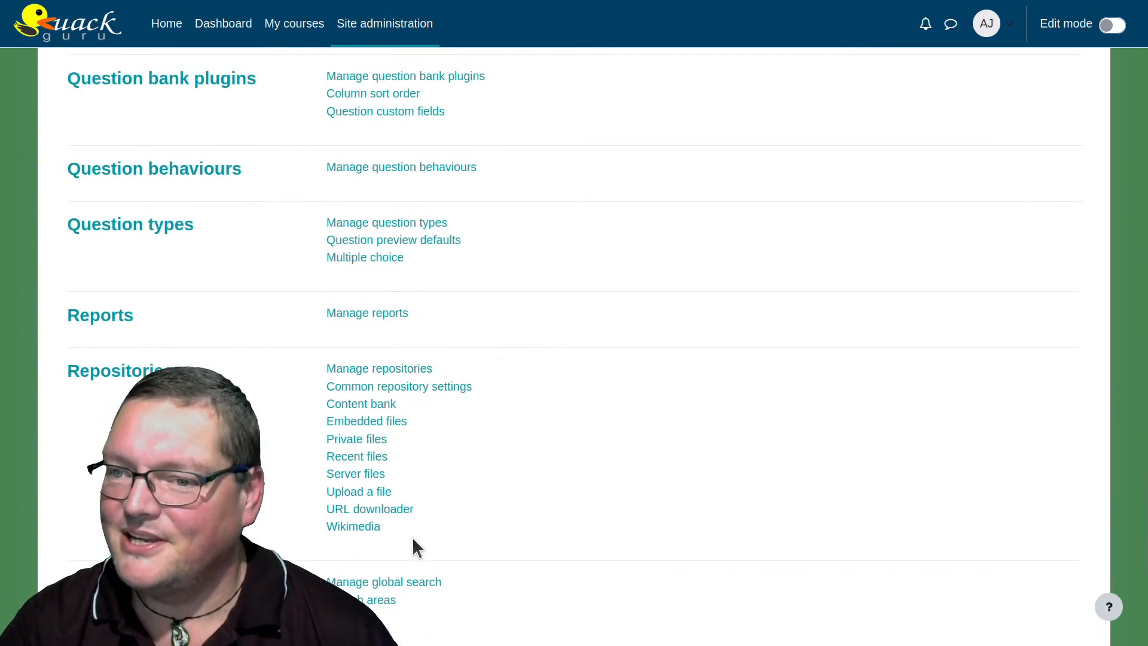
scroll(411, 537, "down", 2)
left_click(384, 251)
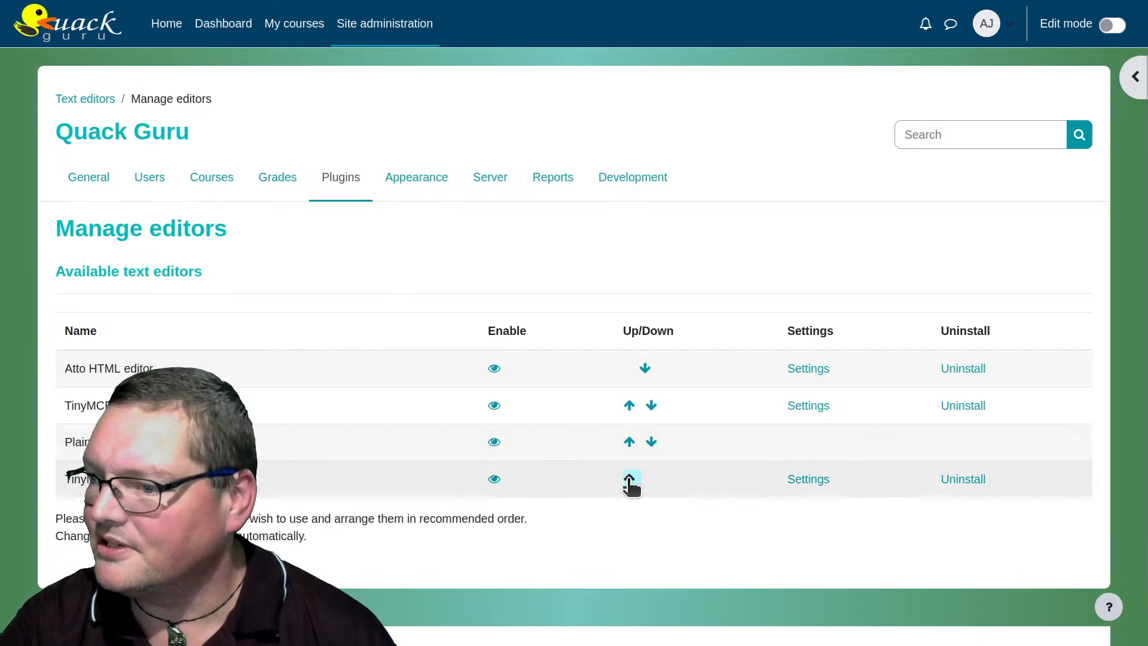
Move the TinyMCE editor to the first place in the list of available text editors.
left_click(630, 478)
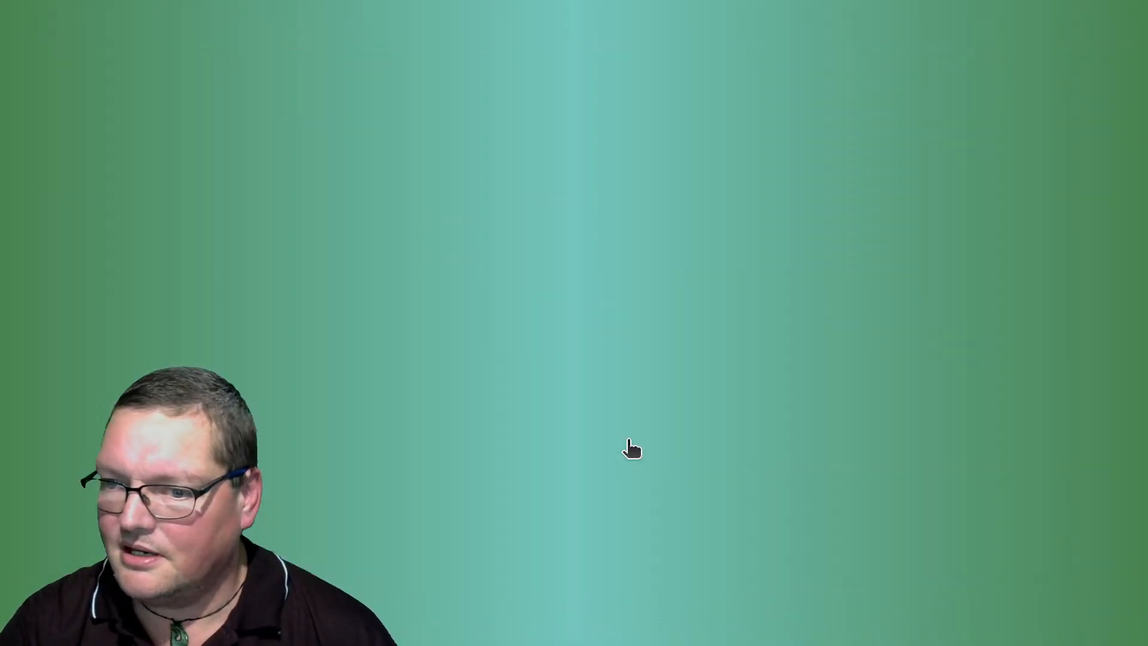
left_click(629, 442)
left_click(628, 406)
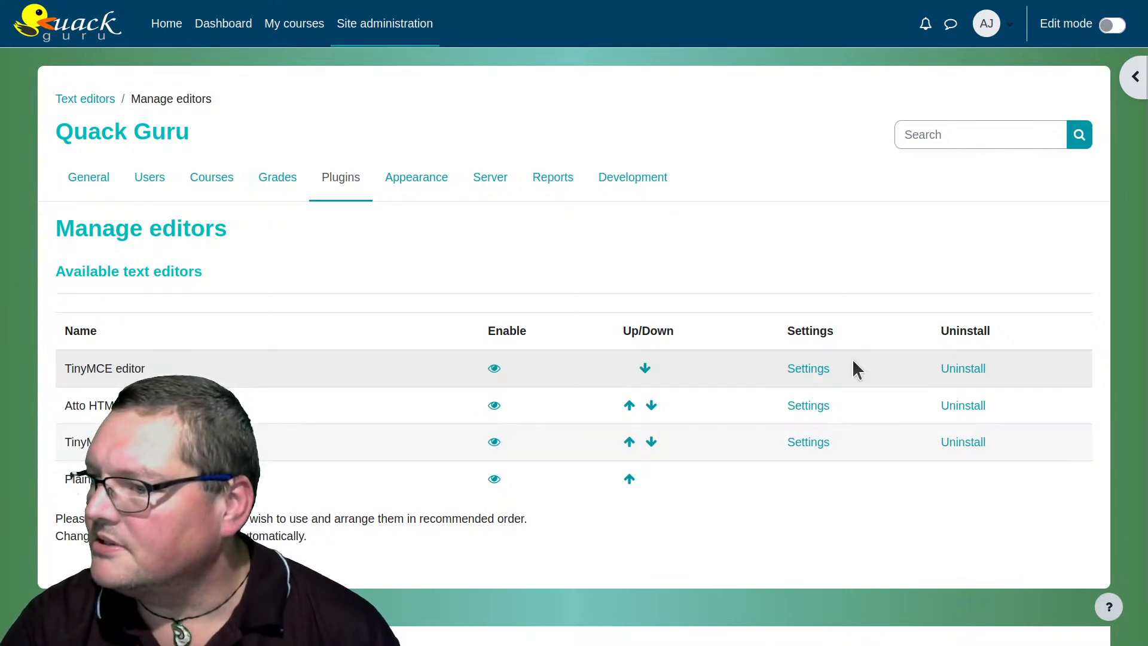
Open the TinyMCE editor's general settings and read the description of the TinyMCE branding option.
left_click(807, 370)
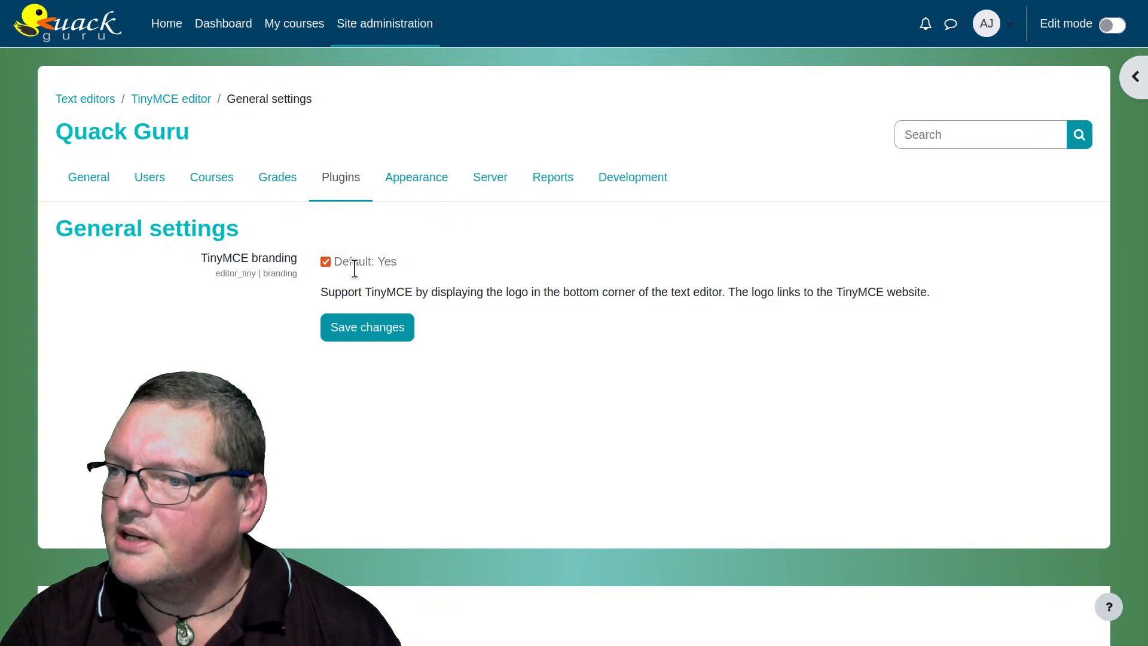
left_click_drag(380, 294, 469, 299)
left_click_drag(537, 290, 670, 315)
left_click_drag(687, 293, 882, 297)
left_click(889, 302)
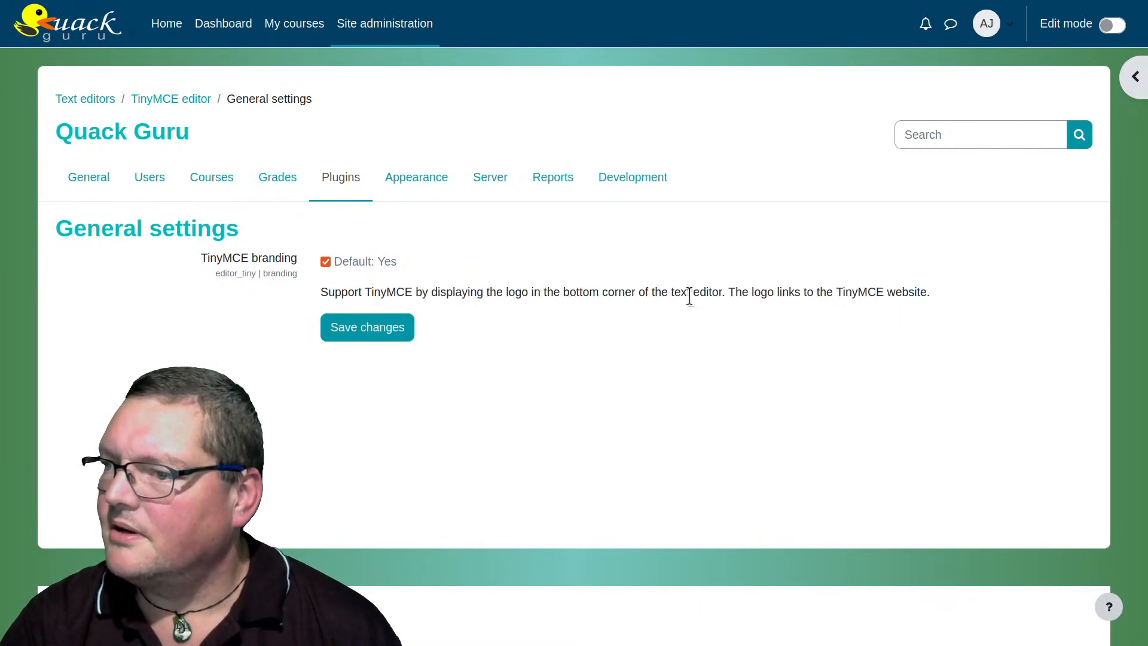
left_click_drag(674, 293, 915, 292)
left_click(915, 293)
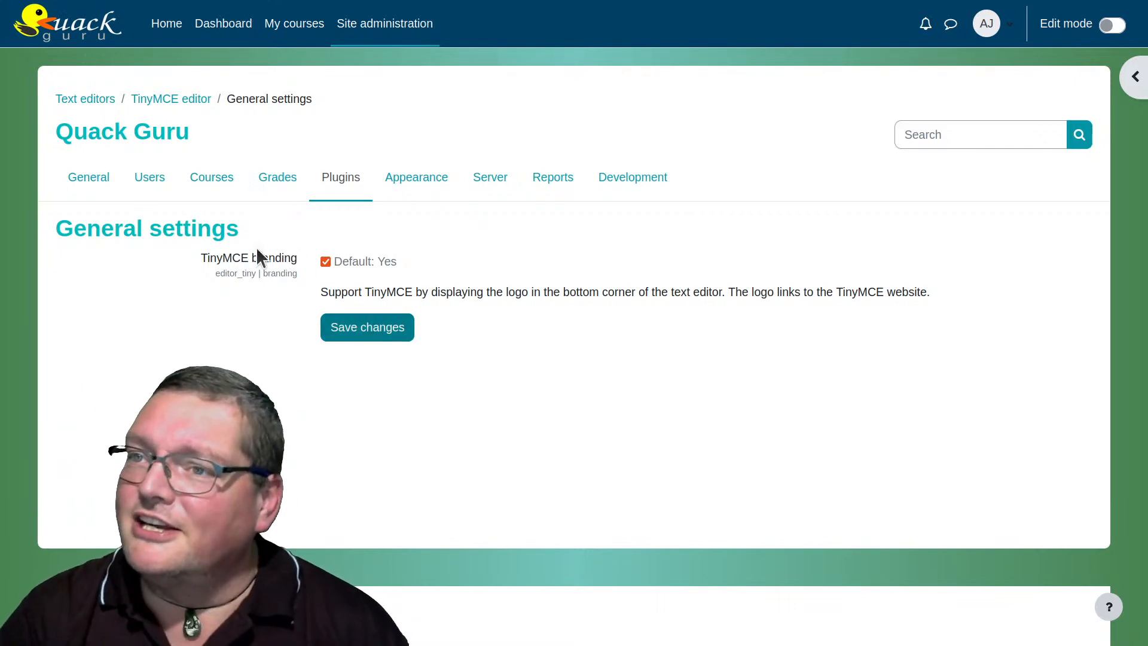
Look through the Text editors category and open the complete TinyMCE editor settings category.
left_click(157, 99)
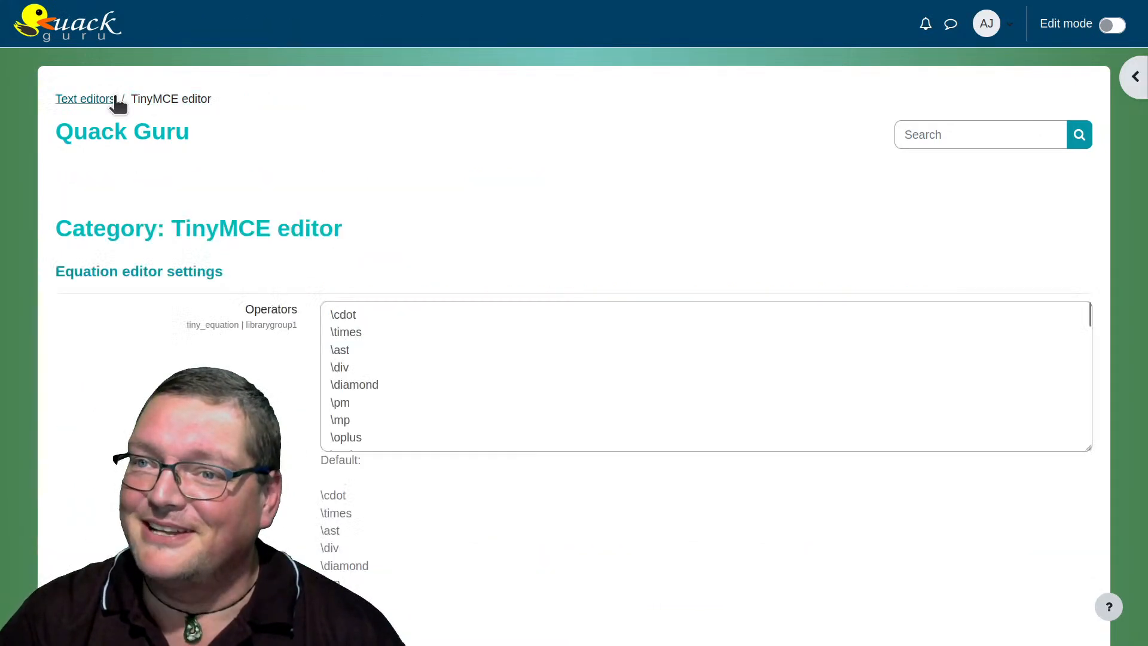
left_click(114, 100)
scroll(298, 370, "down", 1)
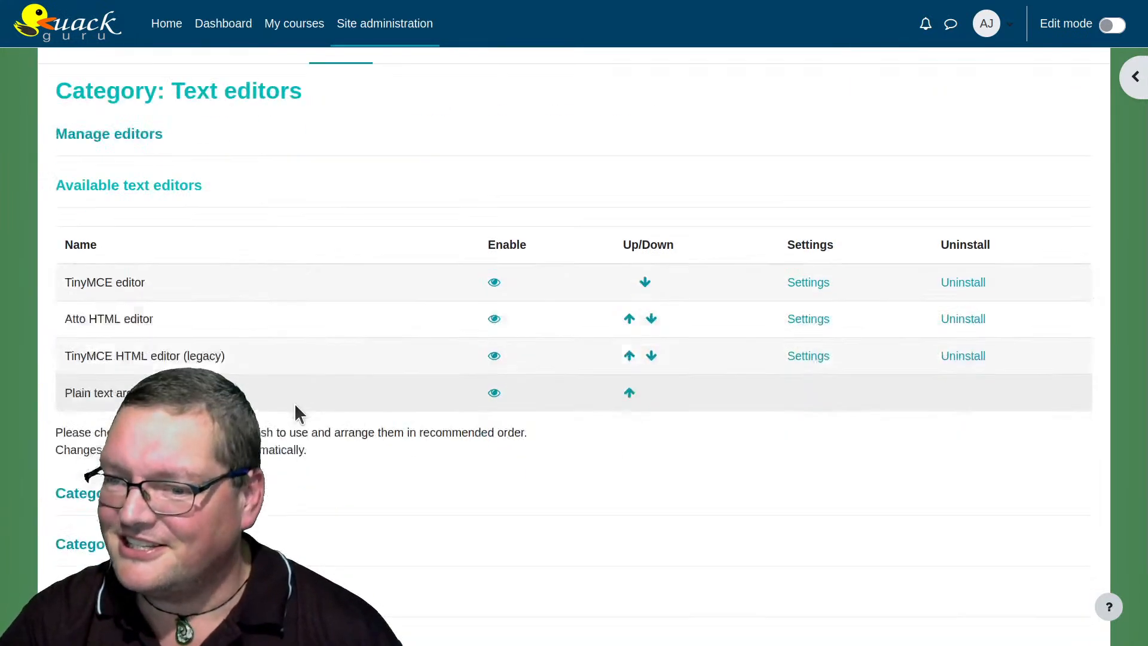
scroll(294, 402, "down", 2)
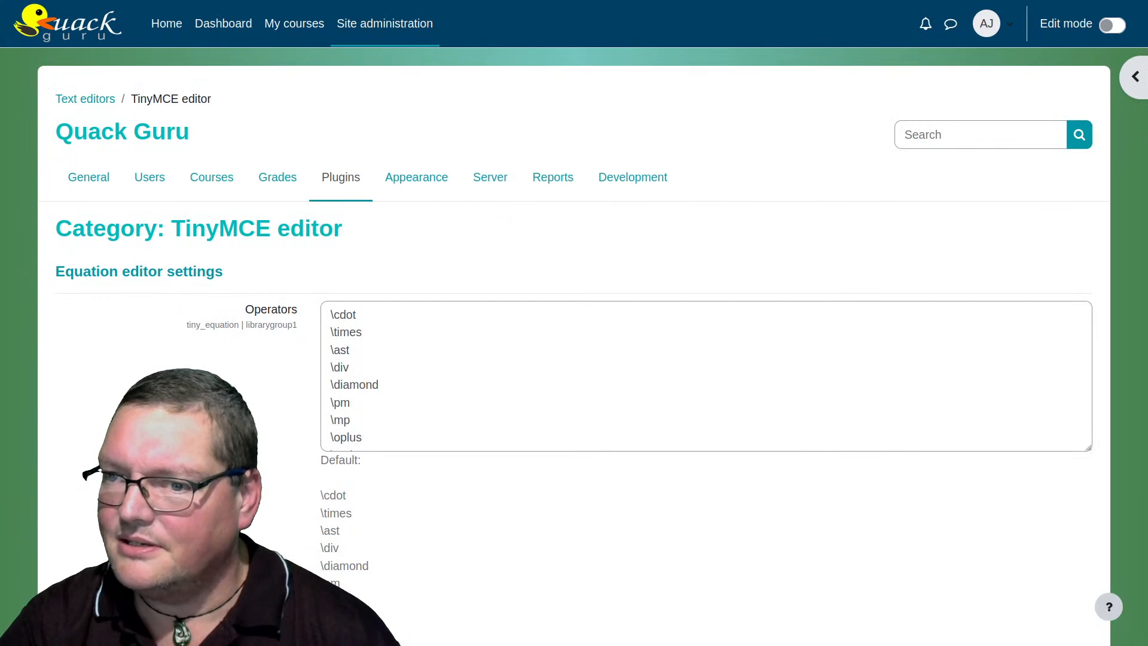
Examine the TinyMCE equation editor settings for operators, arrows, Greek symbols and advanced TeX commands.
scroll(574, 347, "down", 2)
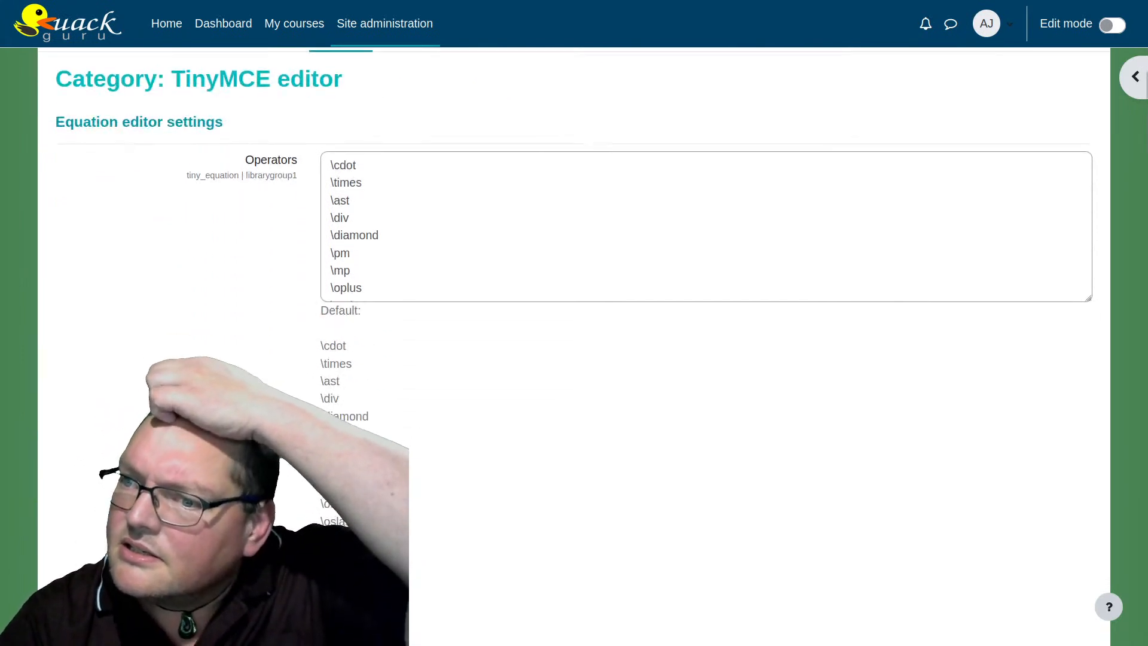
scroll(350, 336, "down", 1)
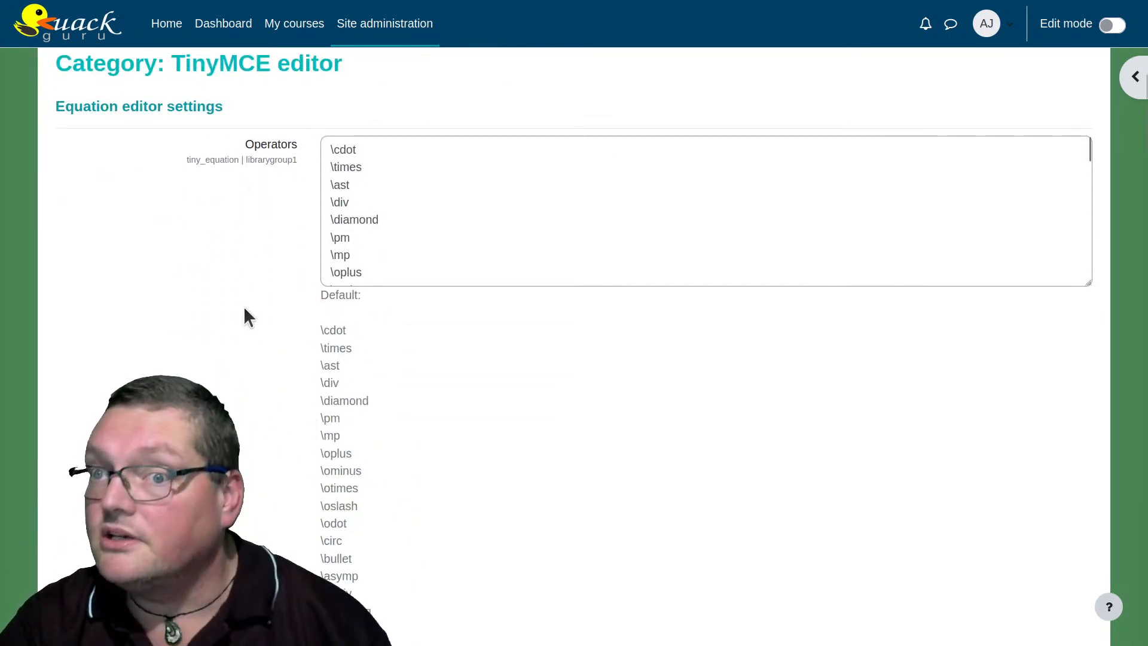
scroll(248, 316, "down", 13)
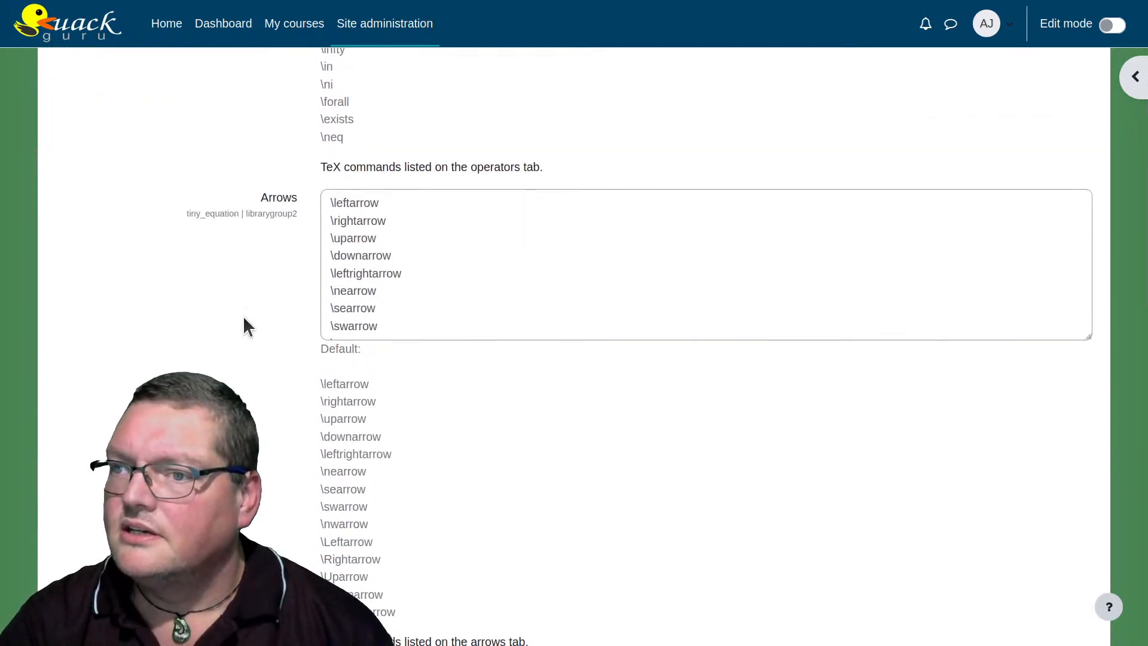
scroll(419, 262, "down", 3)
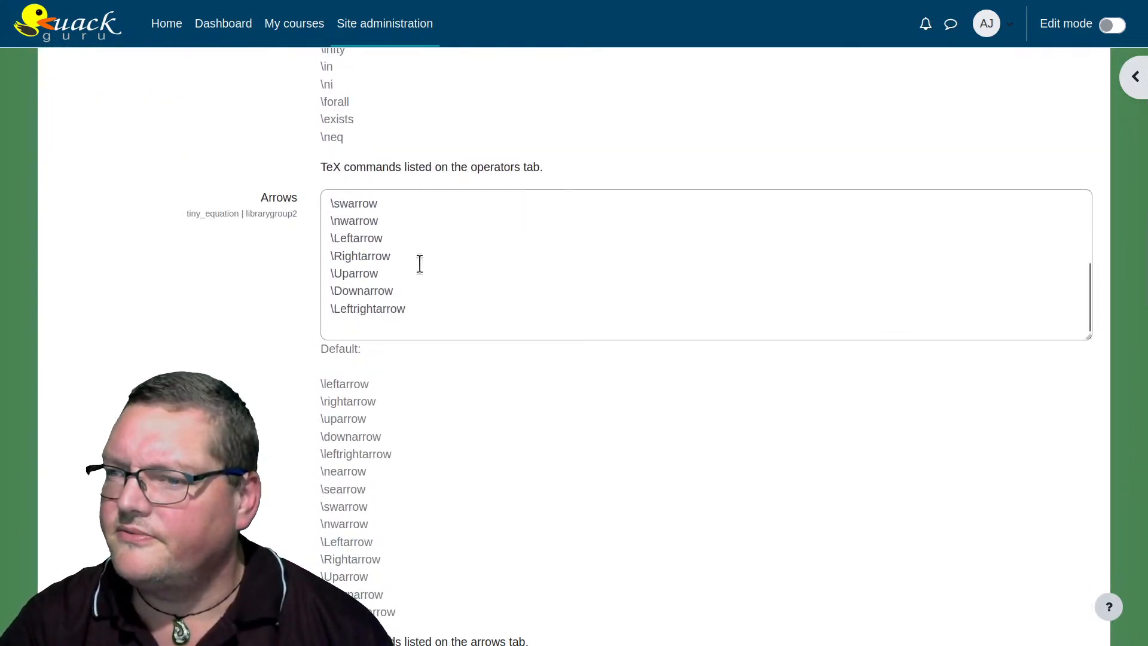
scroll(418, 263, "up", 3)
scroll(180, 350, "down", 10)
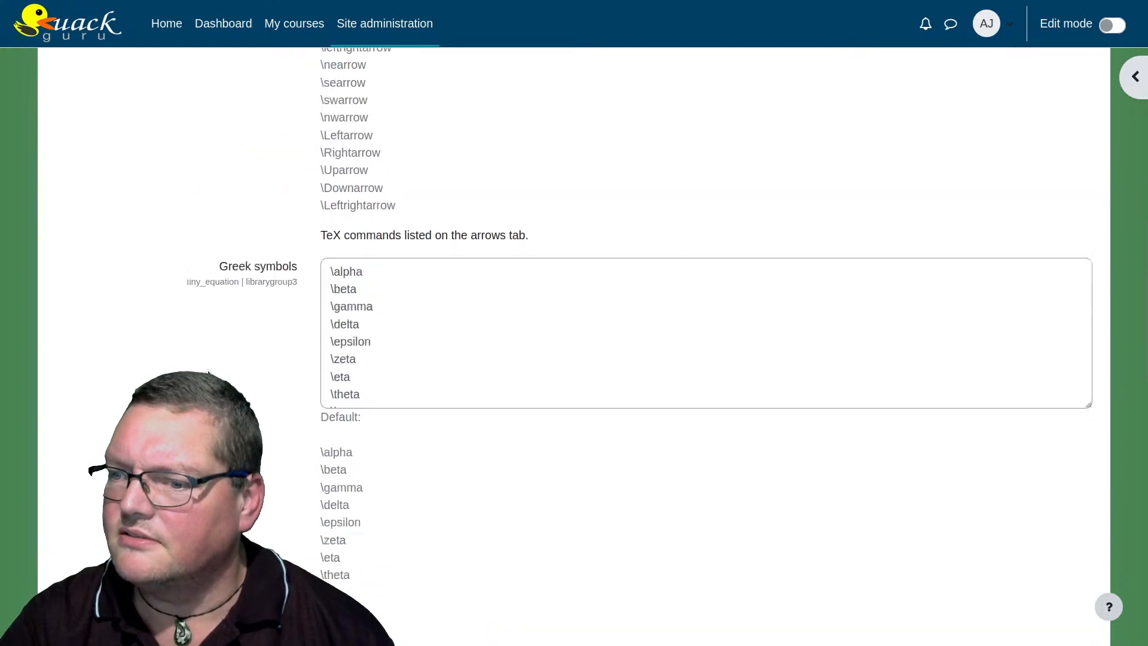
scroll(243, 341, "down", 4)
scroll(256, 328, "down", 8)
scroll(256, 325, "down", 6)
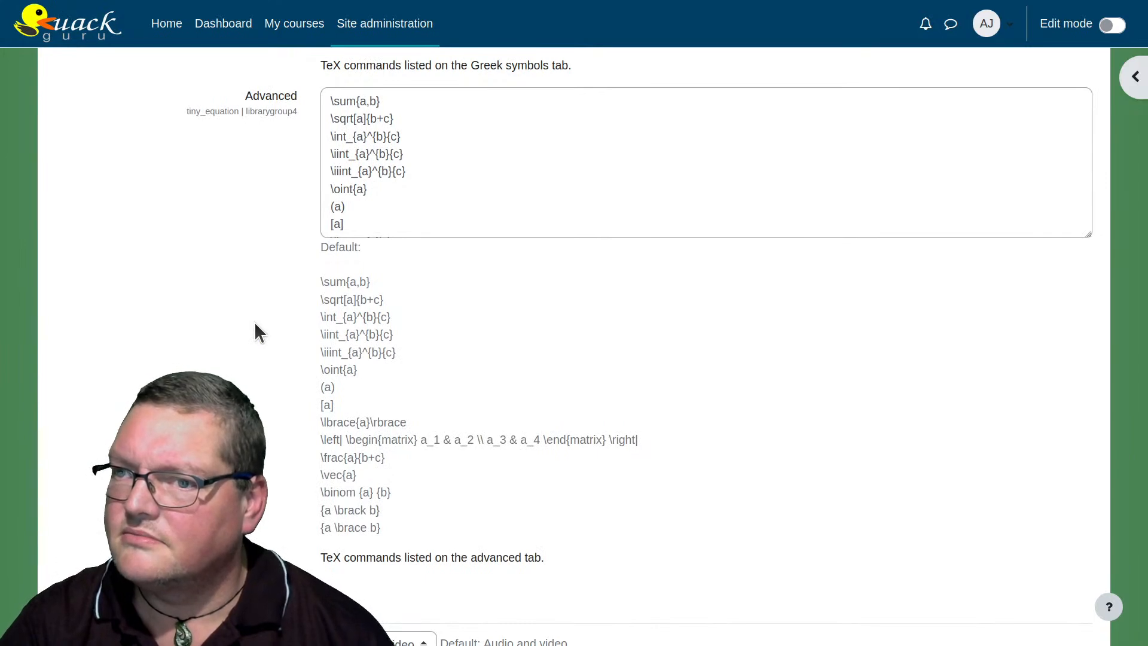
Review the Tiny RecordRTC recording type, bitrates and time limits, and the general branding setting.
scroll(255, 325, "down", 10)
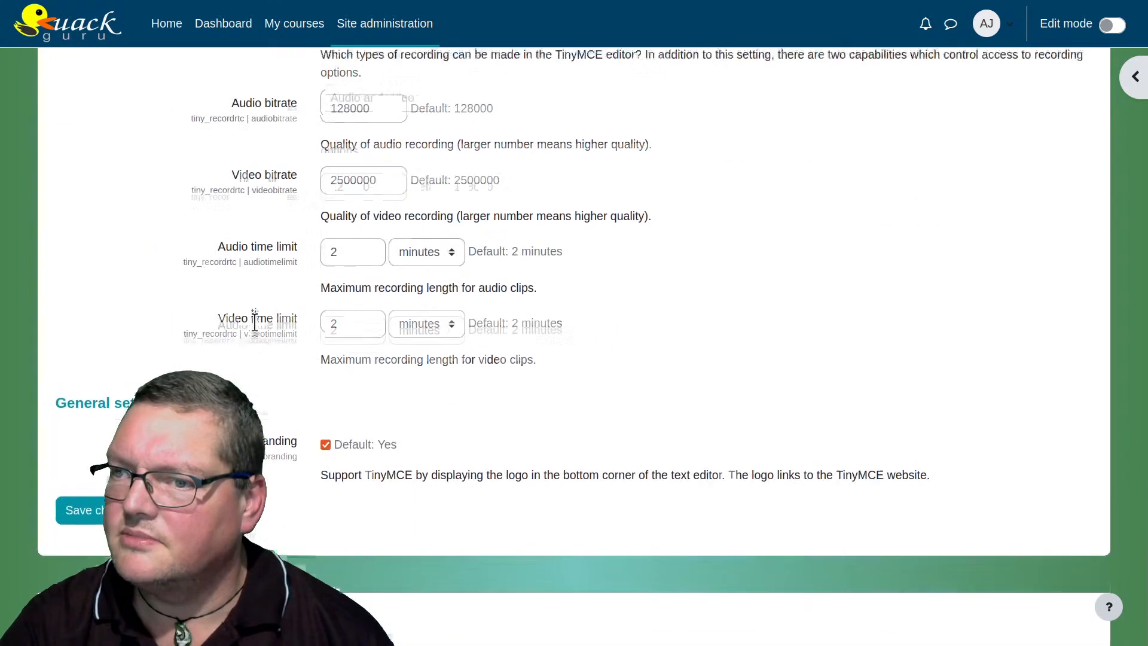
scroll(255, 321, "up", 3)
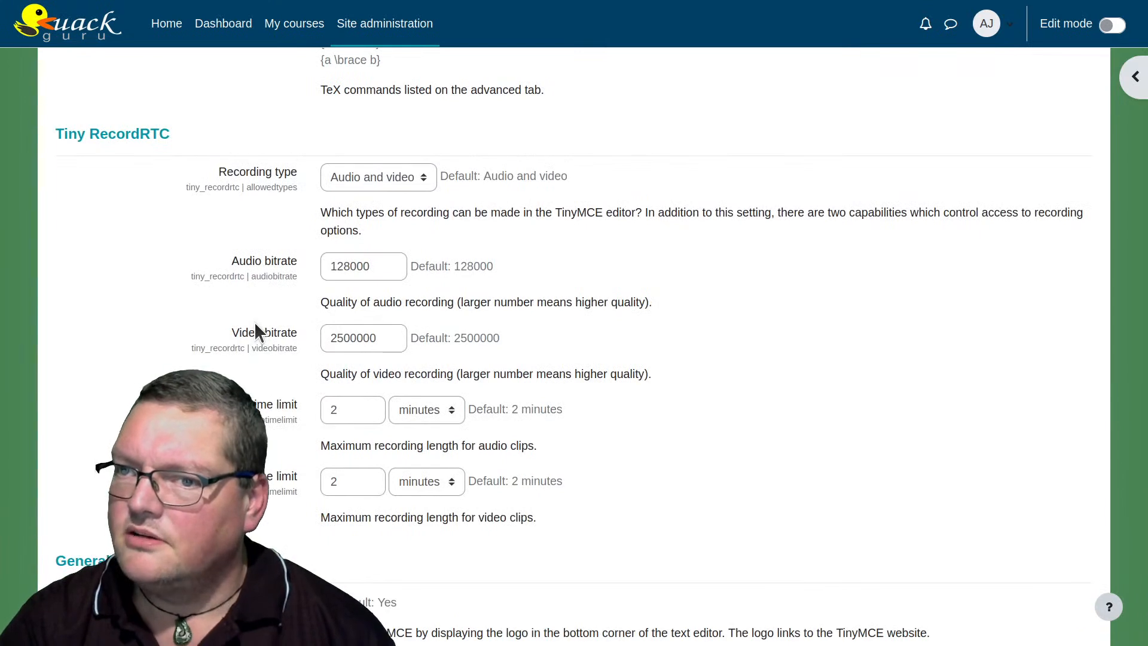
scroll(256, 325, "down", 2)
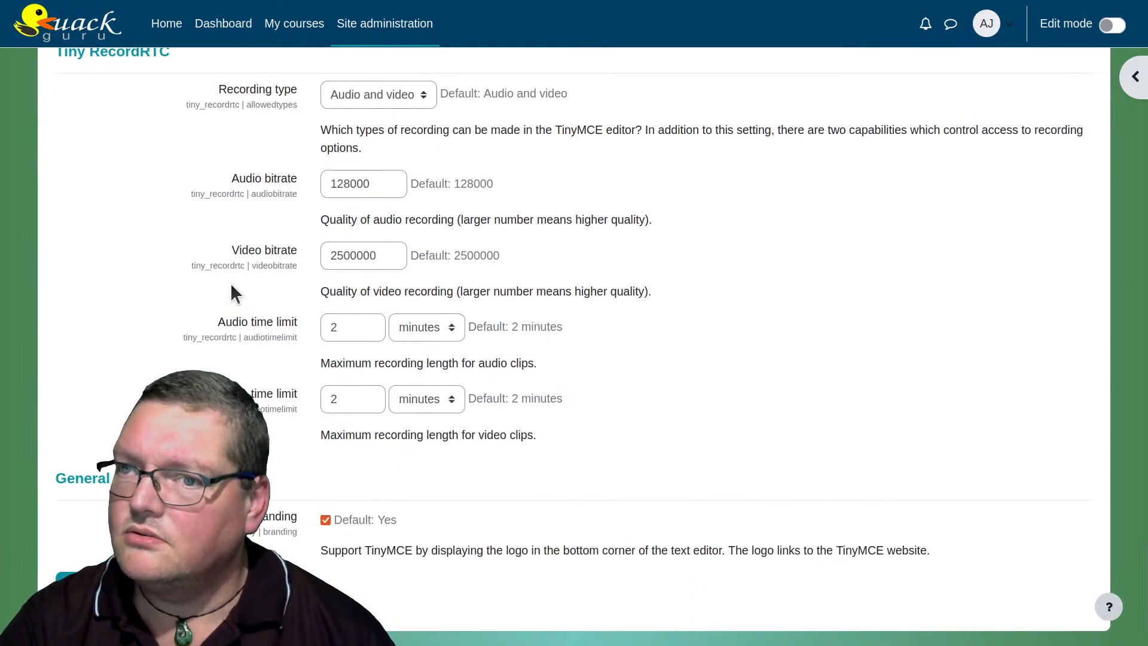
scroll(215, 281, "up", 2)
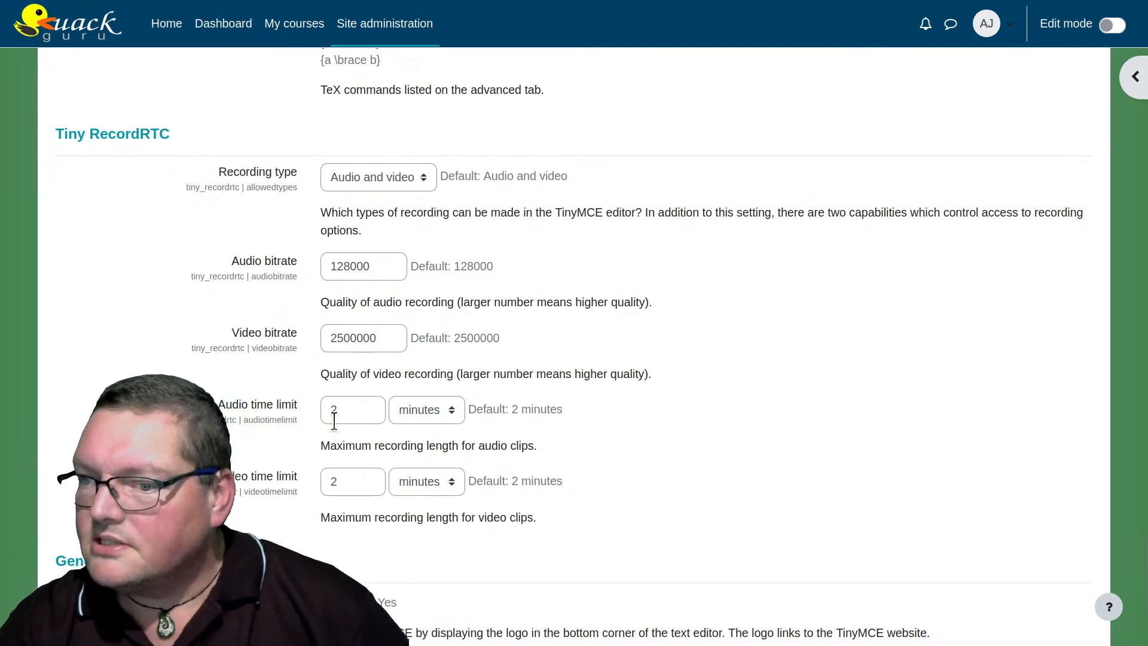
scroll(281, 508, "down", 3)
scroll(275, 508, "down", 2)
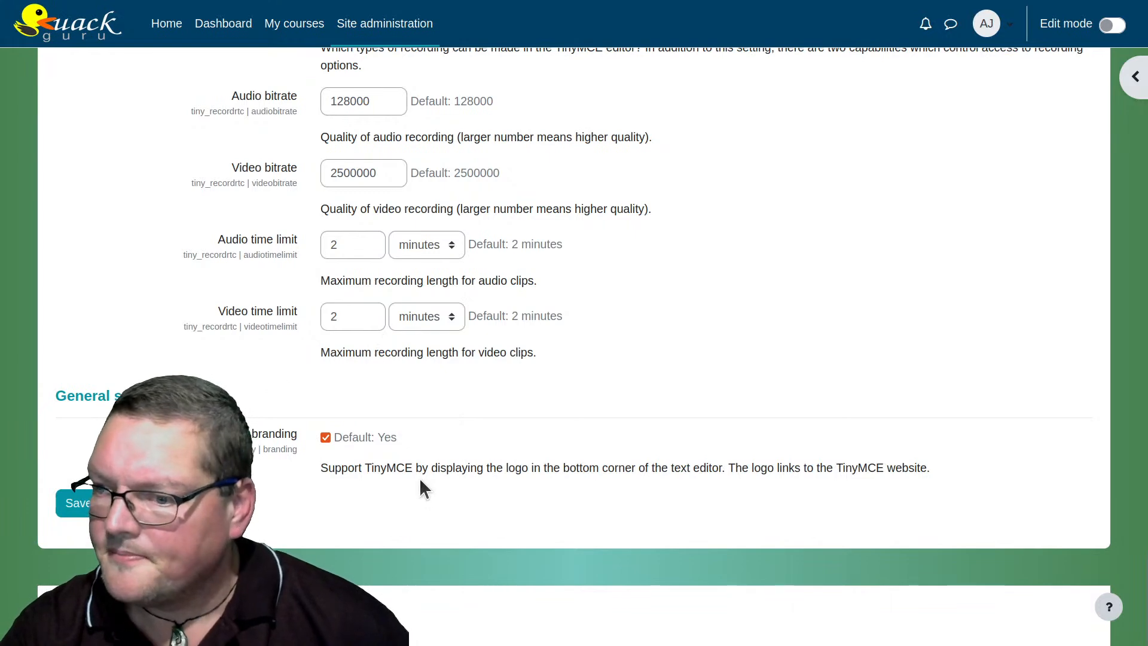
Open the 4.1 database activity in the 4.1 first look course.
scroll(420, 481, "up", 20)
scroll(420, 487, "up", 10)
left_click(271, 27)
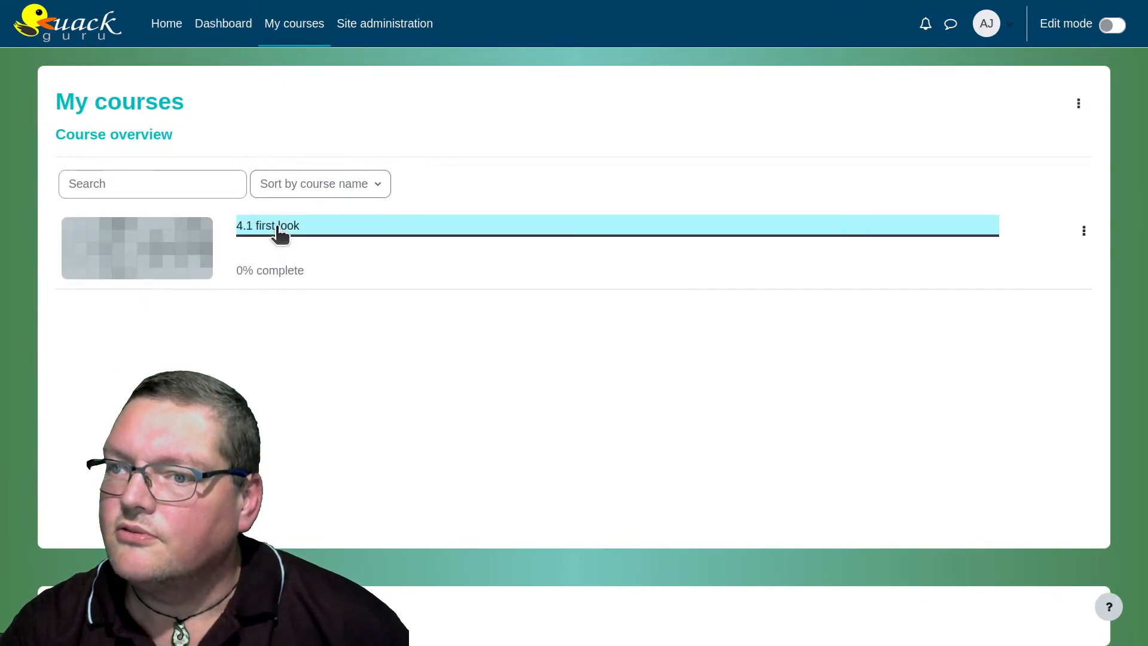
left_click(279, 232)
left_click(369, 435)
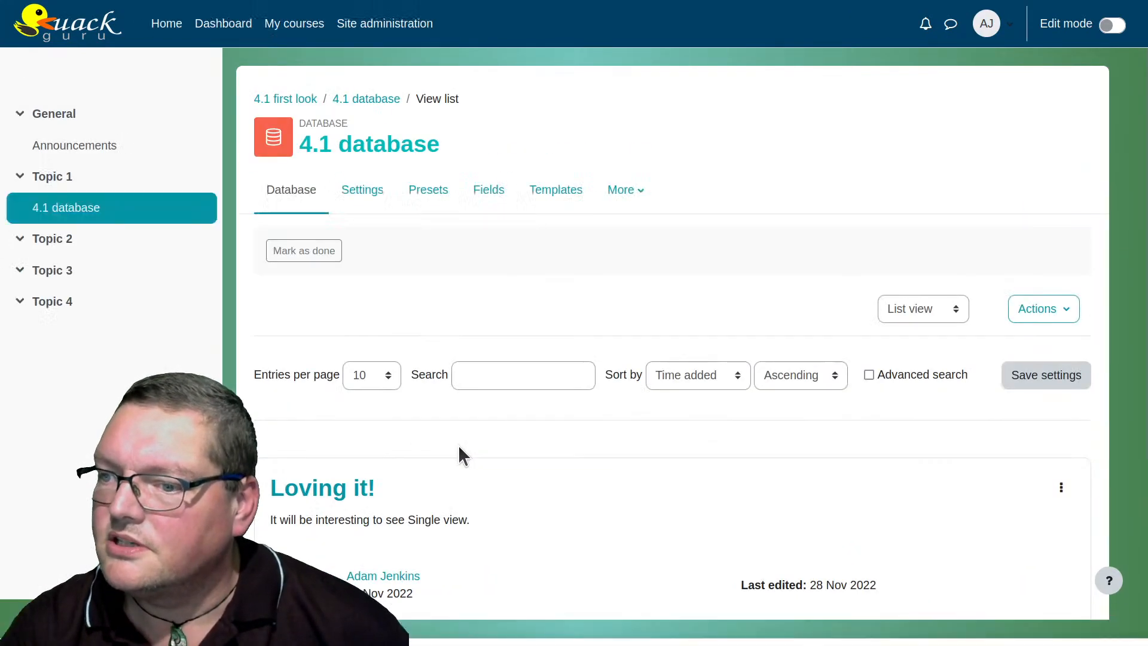
Review the database's entry list and start a new entry, bringing up the complete TinyMCE editor of its Content field.
scroll(478, 439, "down", 3)
scroll(515, 411, "up", 3)
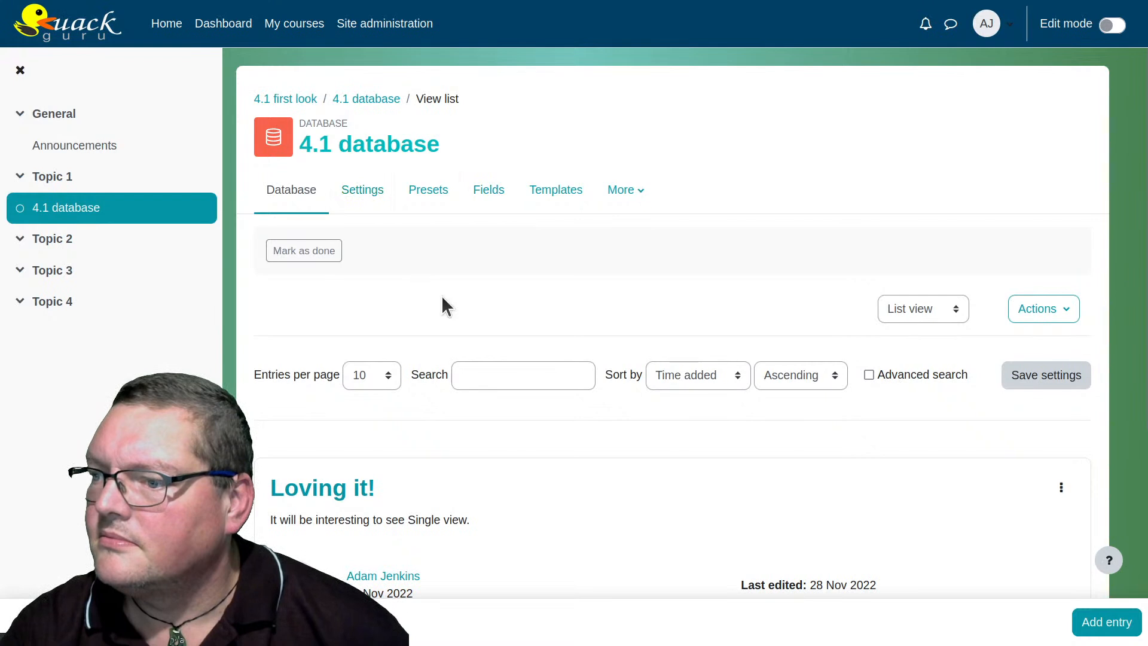
scroll(448, 305, "down", 3)
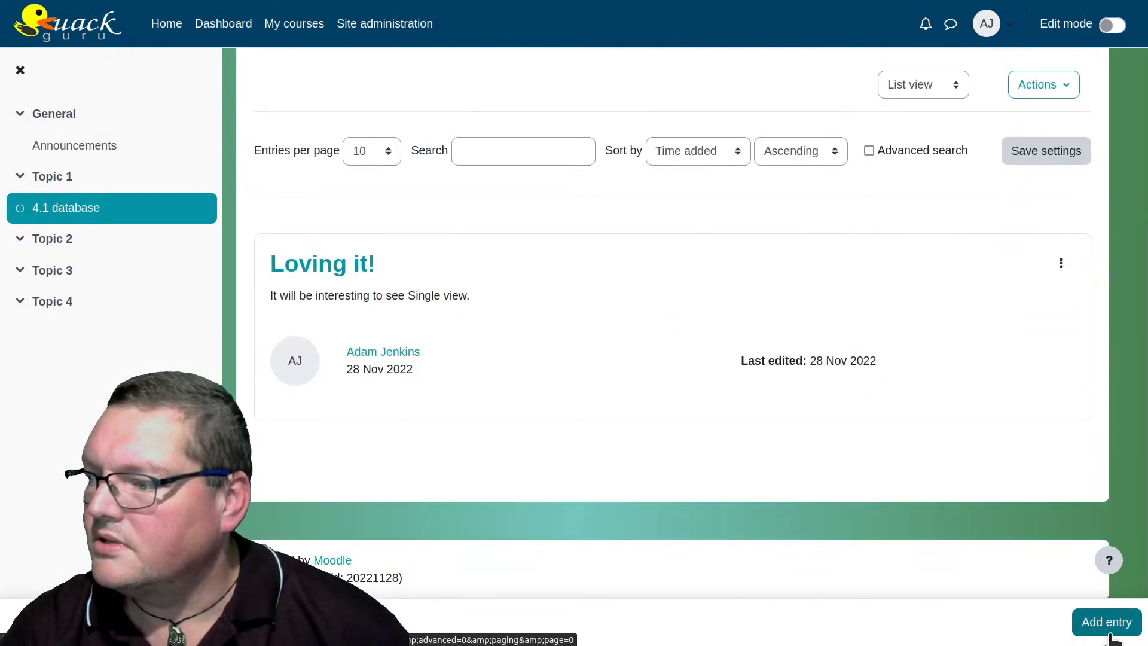
scroll(1025, 568, "up", 2)
scroll(1022, 561, "up", 1)
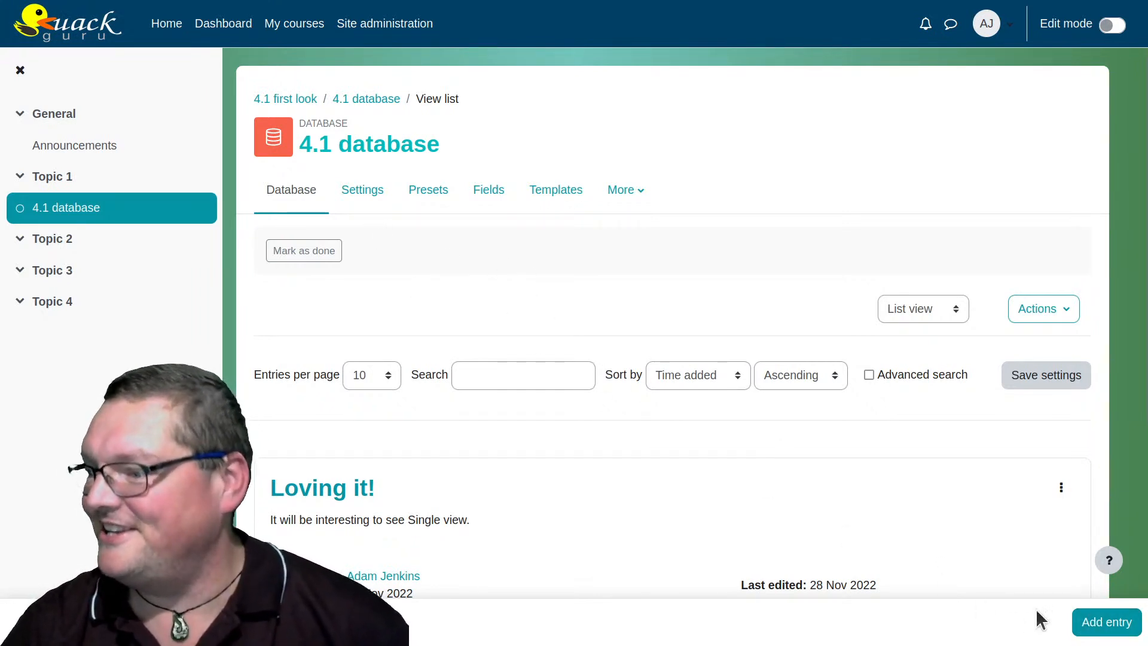
left_click(1097, 627)
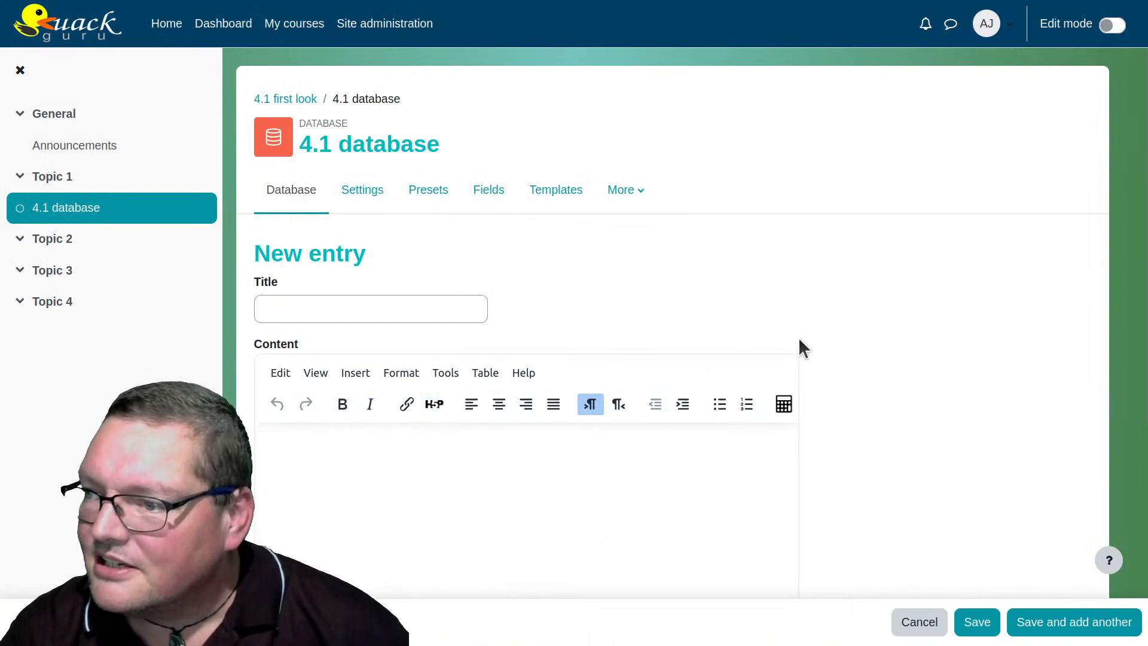
scroll(833, 353, "down", 4)
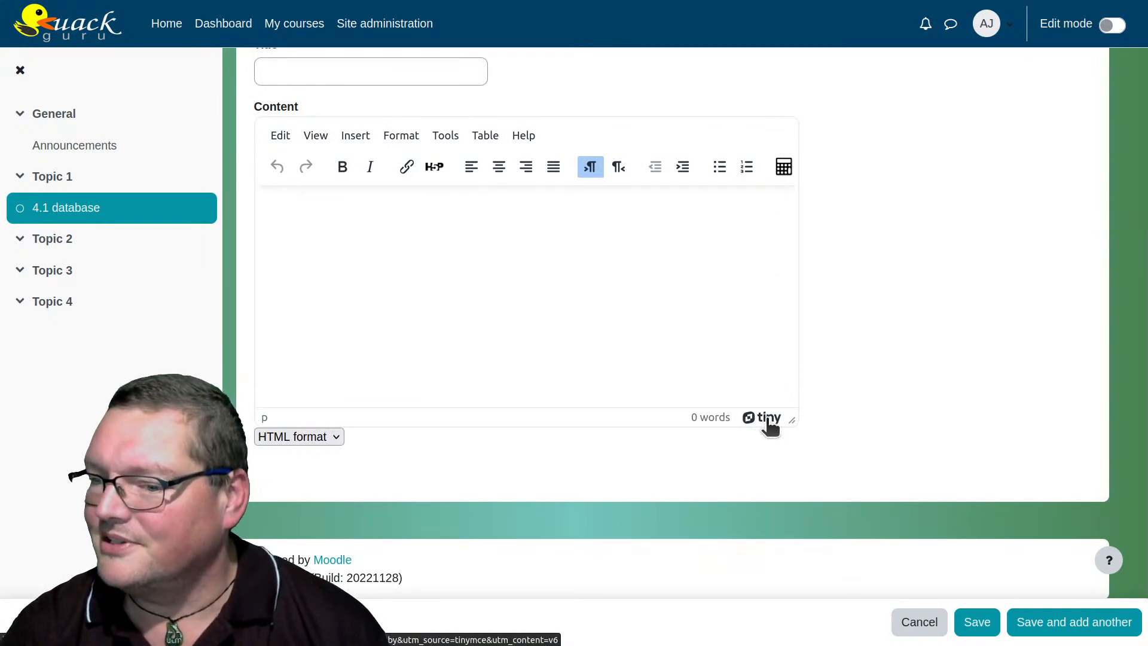
Enlarge the Content editor slightly, enter "How many words is this?" and compare its word and character counts.
left_click_drag(791, 421, 863, 443)
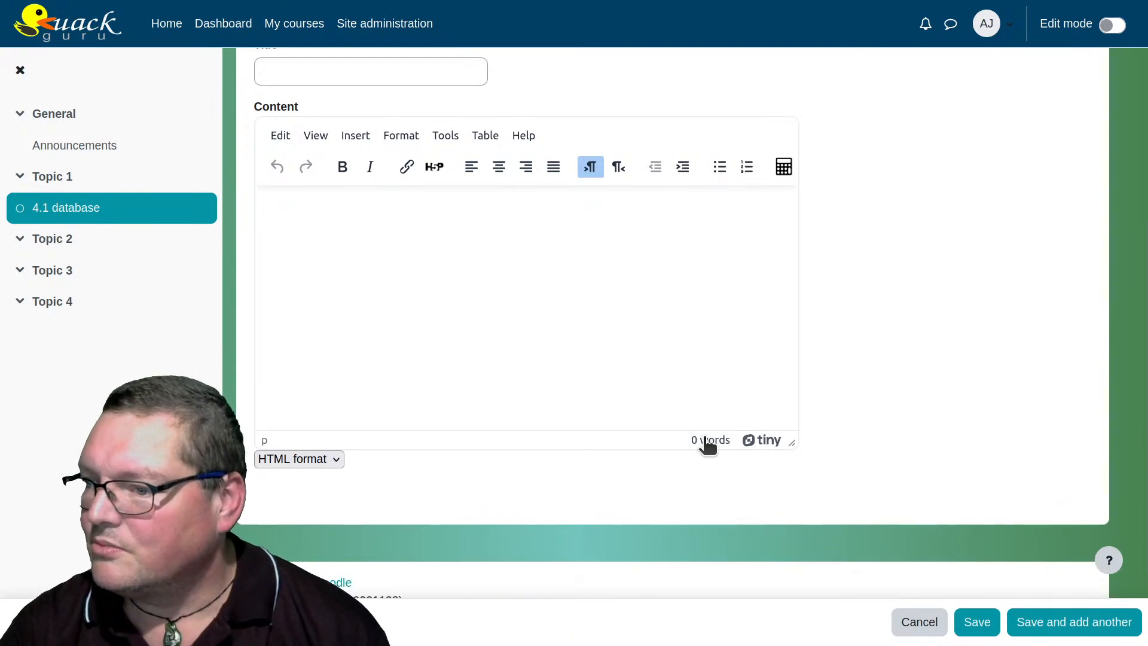
left_click(465, 305)
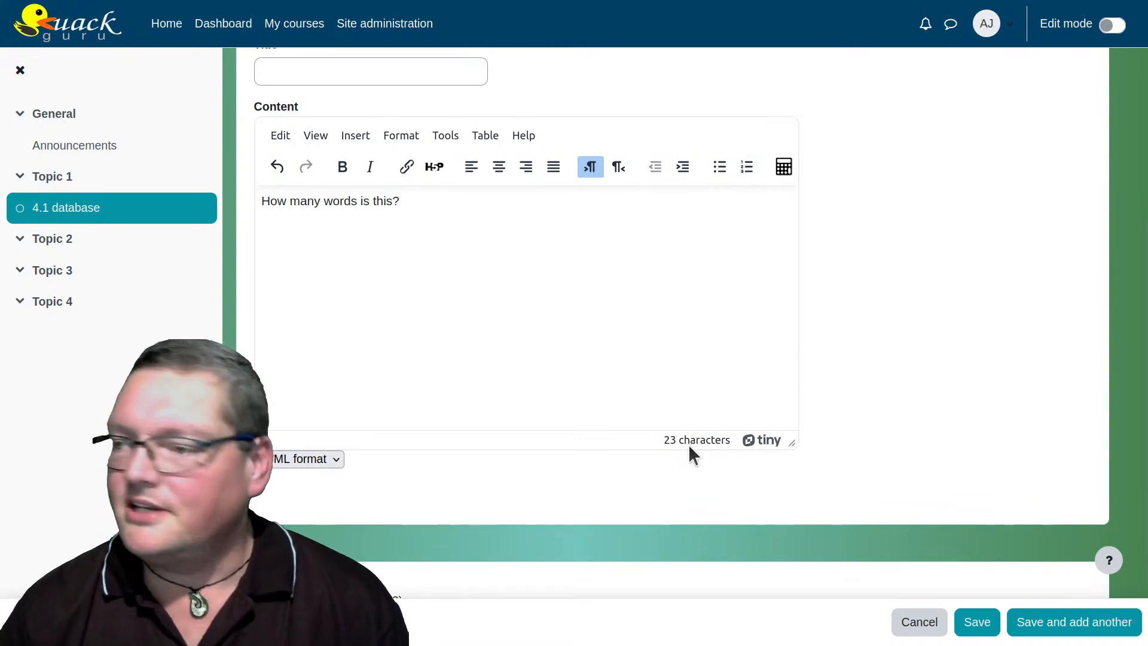
left_click(619, 369)
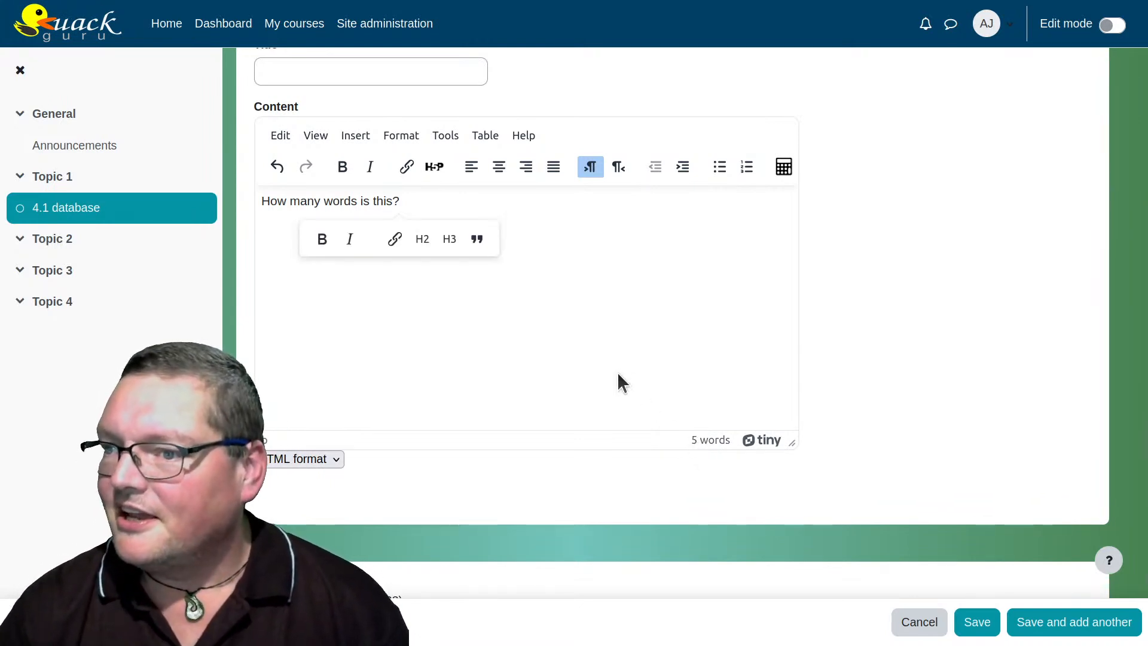
left_click(580, 331)
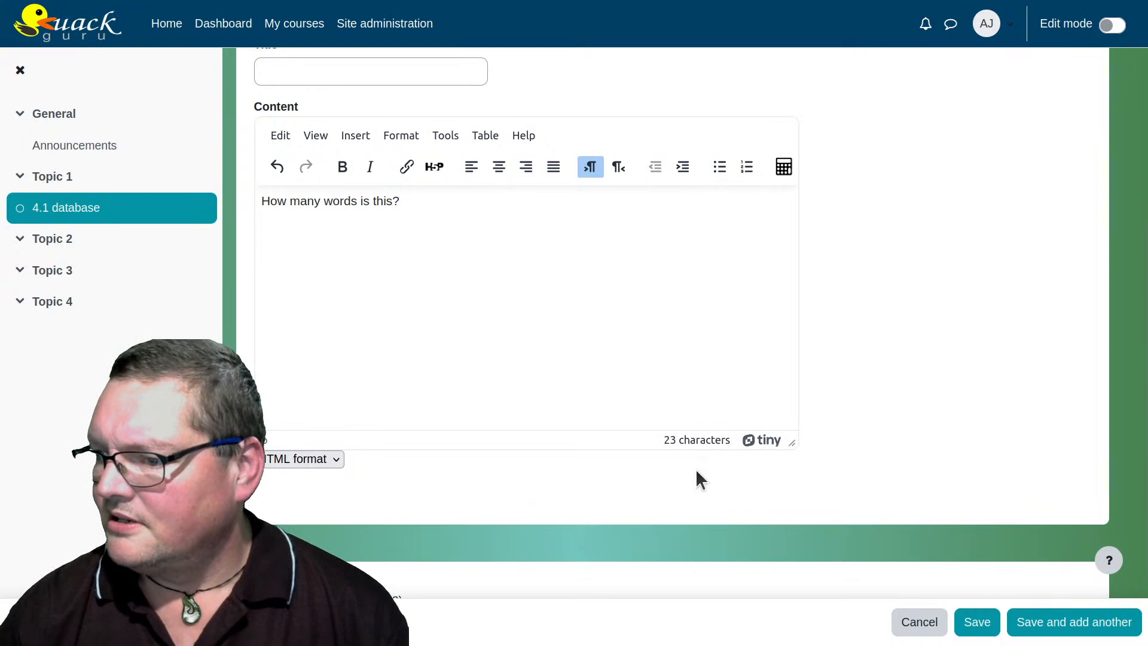
Start a new paragraph beneath the English question and enter the Japanese text 日本語の.
key("Return")
key("Return")
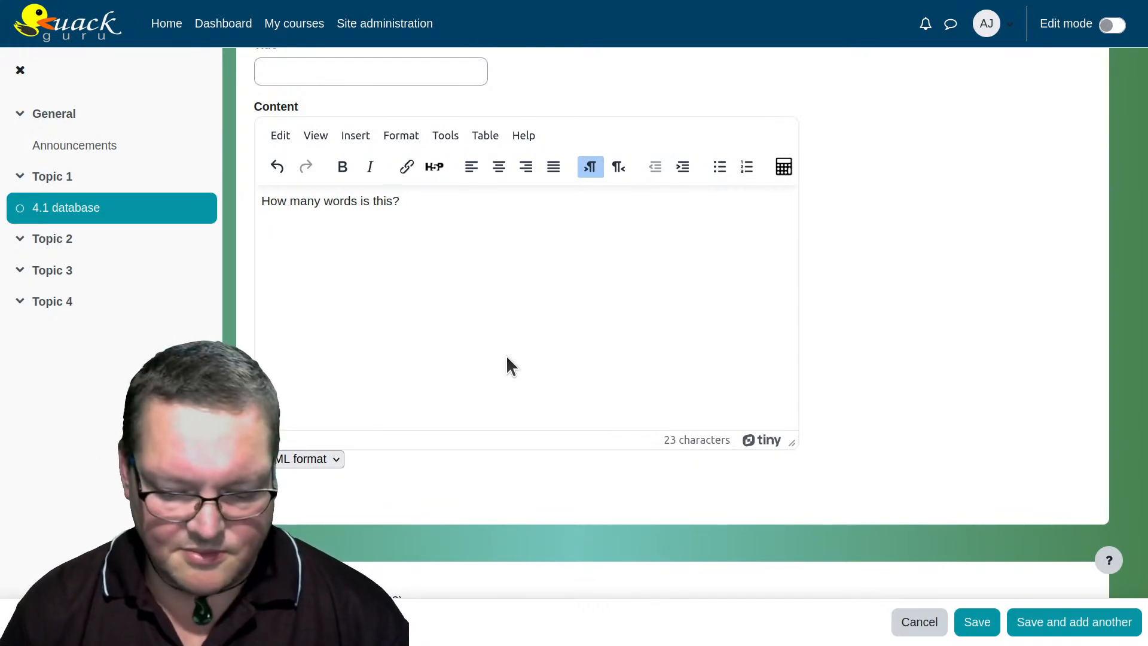
type("nihongo")
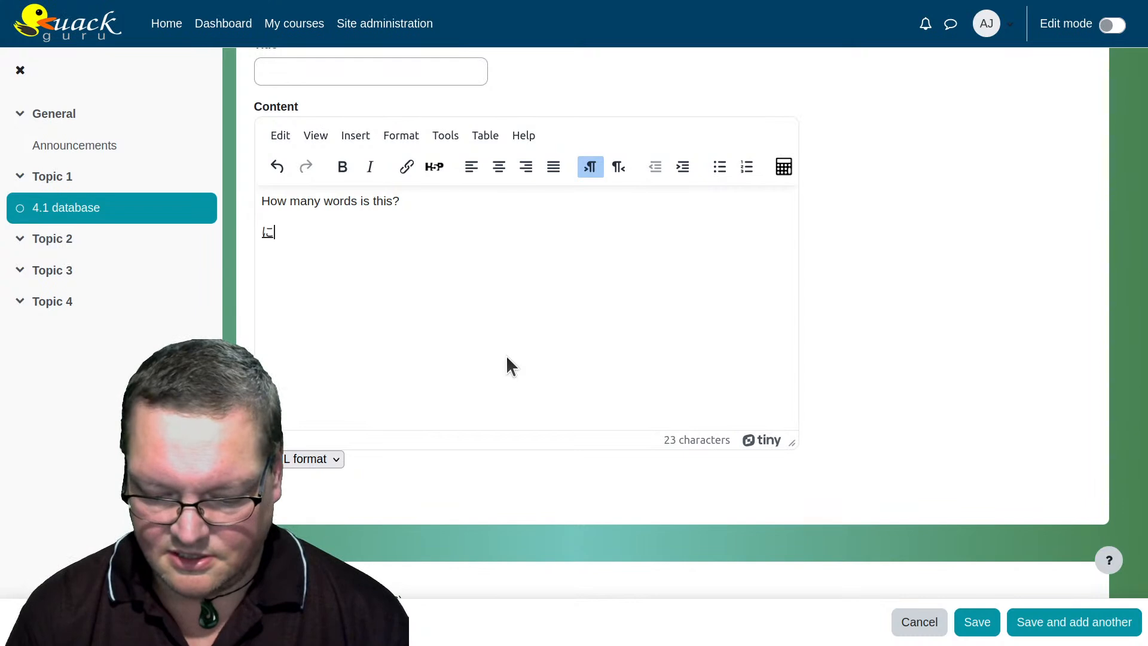
key("space")
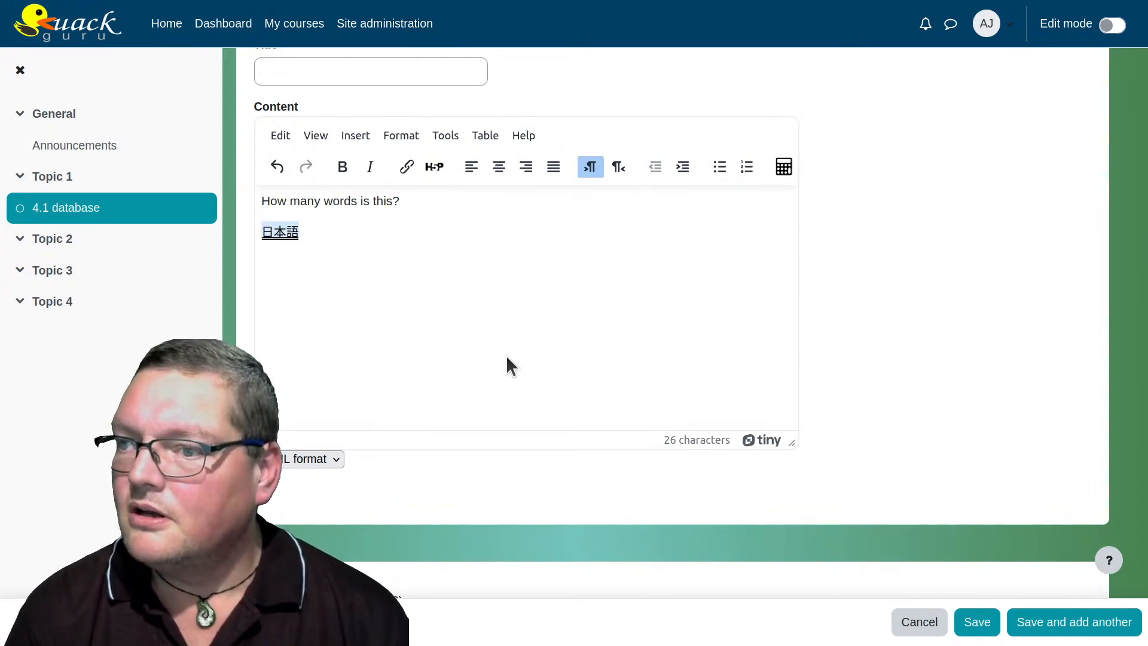
key("Return")
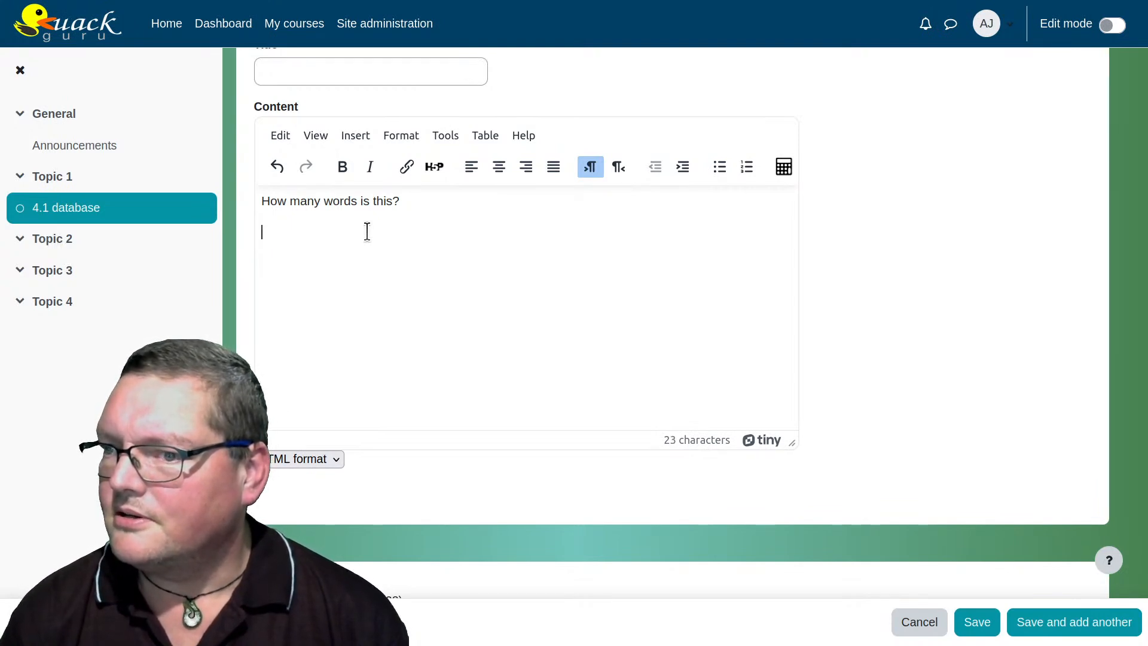
type("にほん")
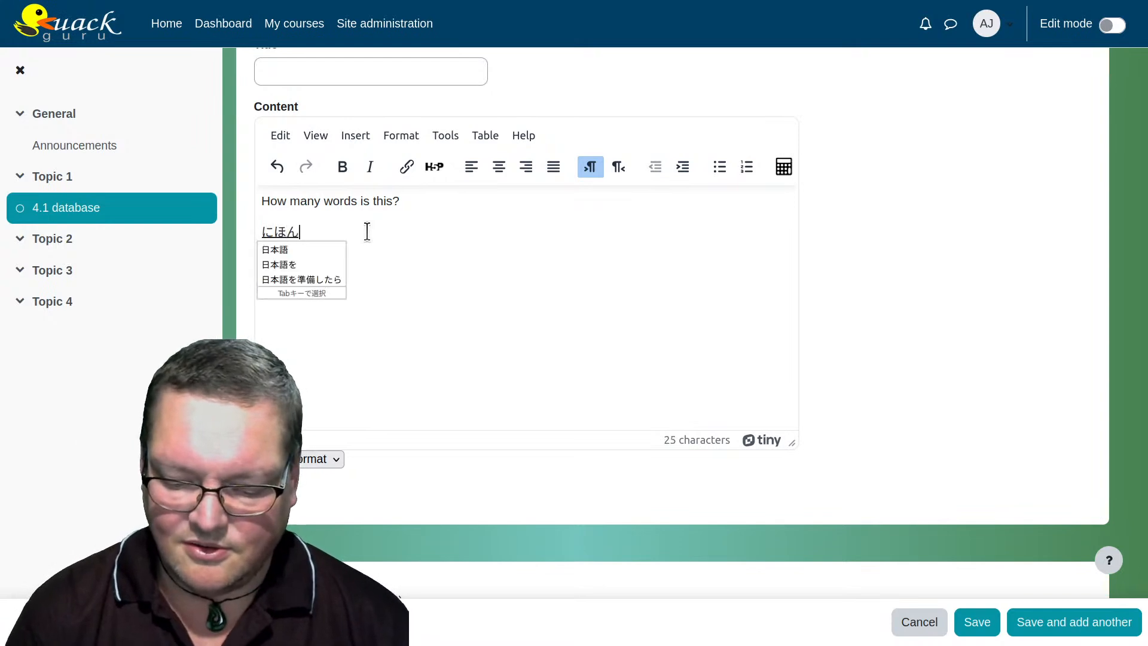
type("ごの")
key("space")
key("Return")
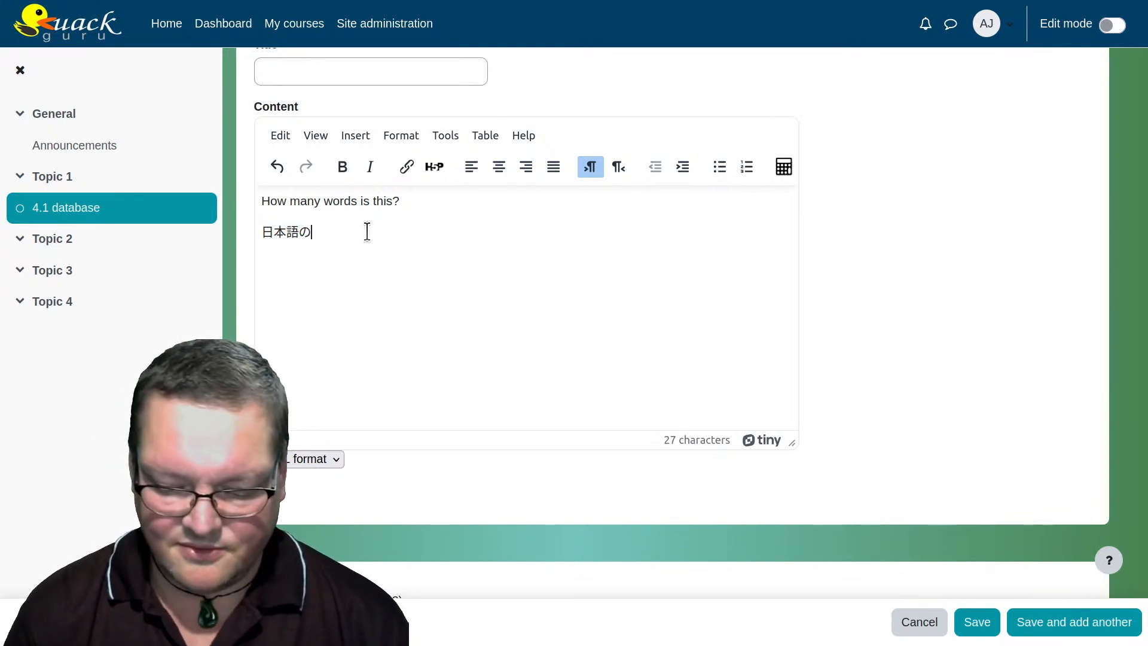
Complete the Japanese sentence so that it reads 日本語の文字数もOKなんだ！.
type("もじすうもお")
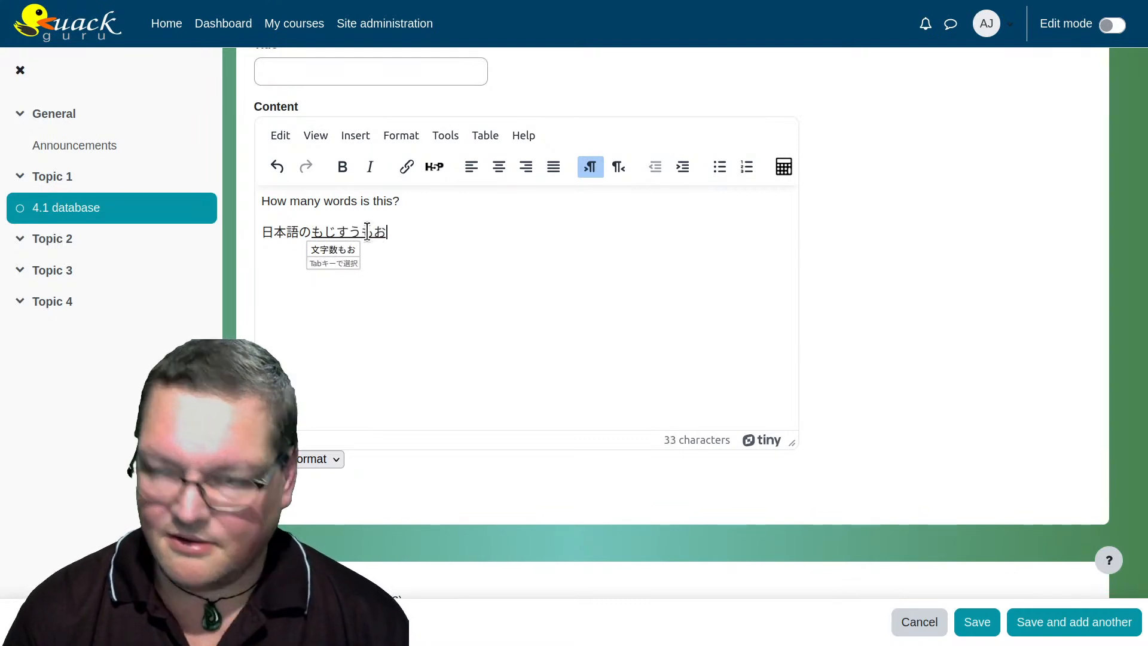
key("BackSpace")
key("space")
key("Return")
type("OKなんだ")
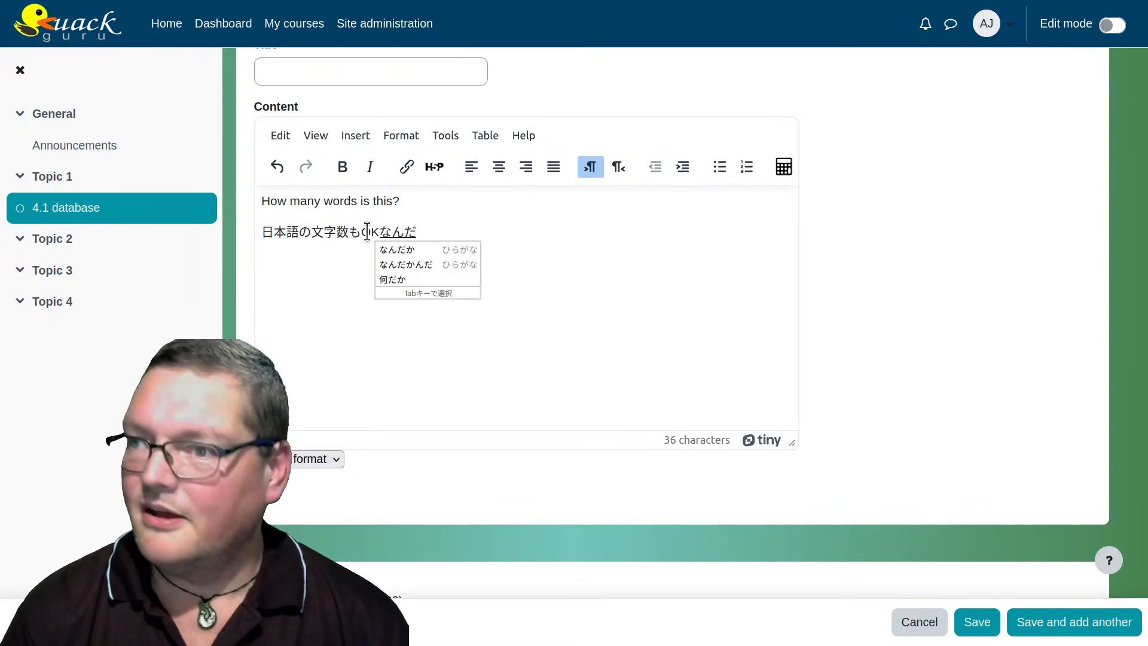
type("”")
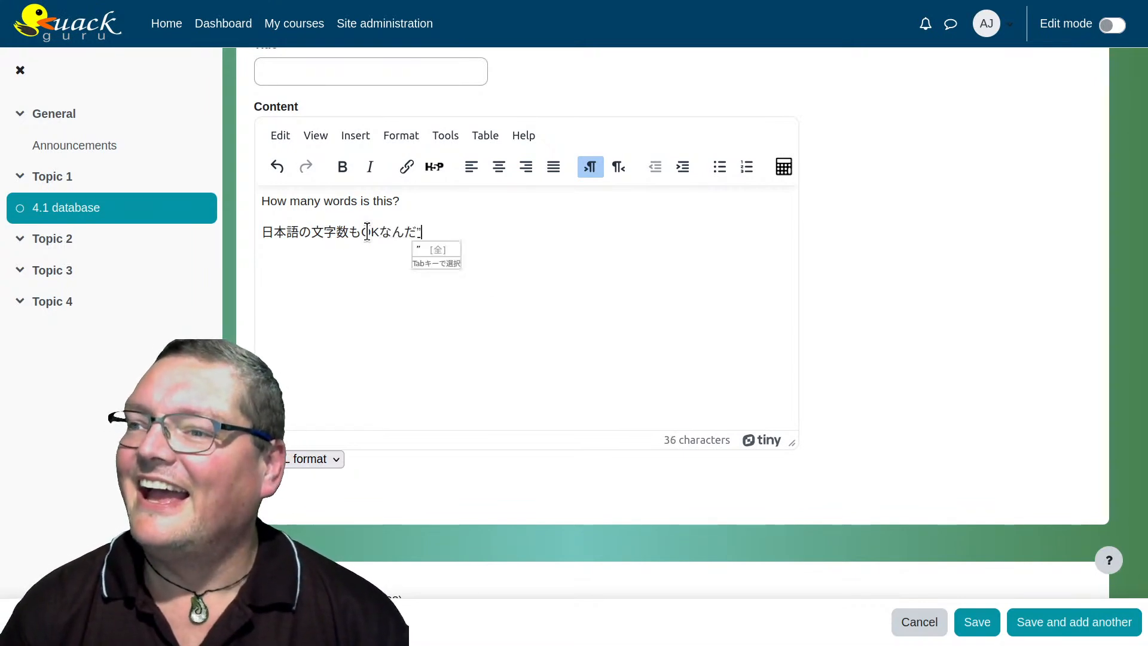
key("BackSpace")
type("!")
key("Return")
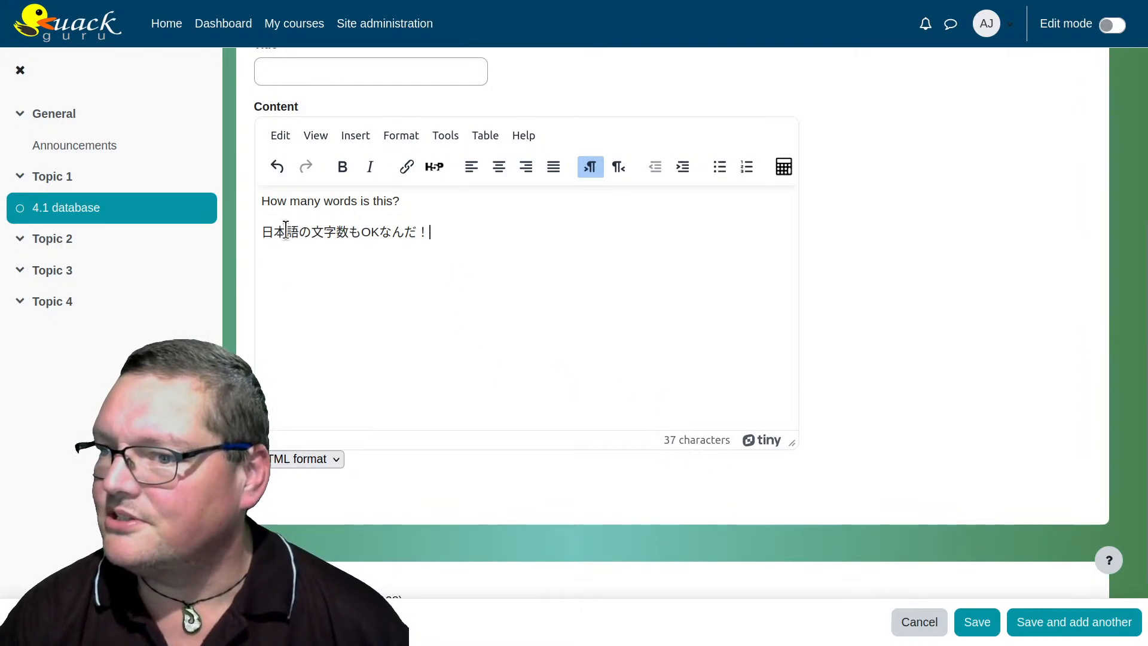
Check how the Japanese sentence divides into words and compare the editor's word and character counts.
mouse_move(284, 231)
left_mouse_down()
mouse_move(354, 236)
mouse_move(287, 231)
left_mouse_up()
left_click(359, 233)
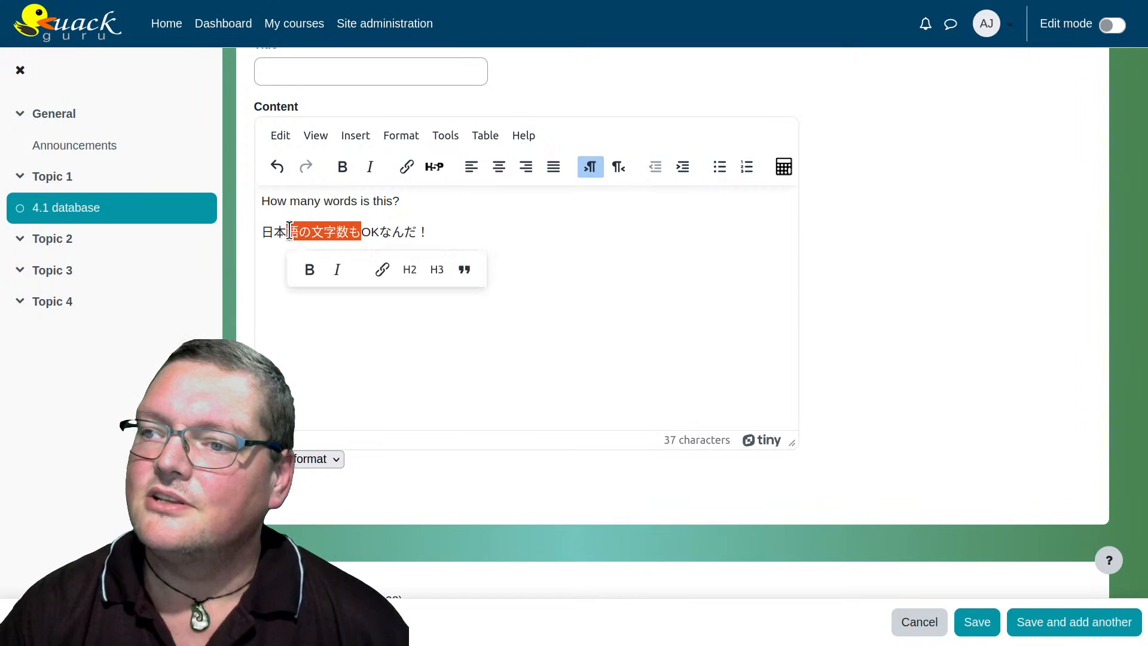
left_click(299, 232)
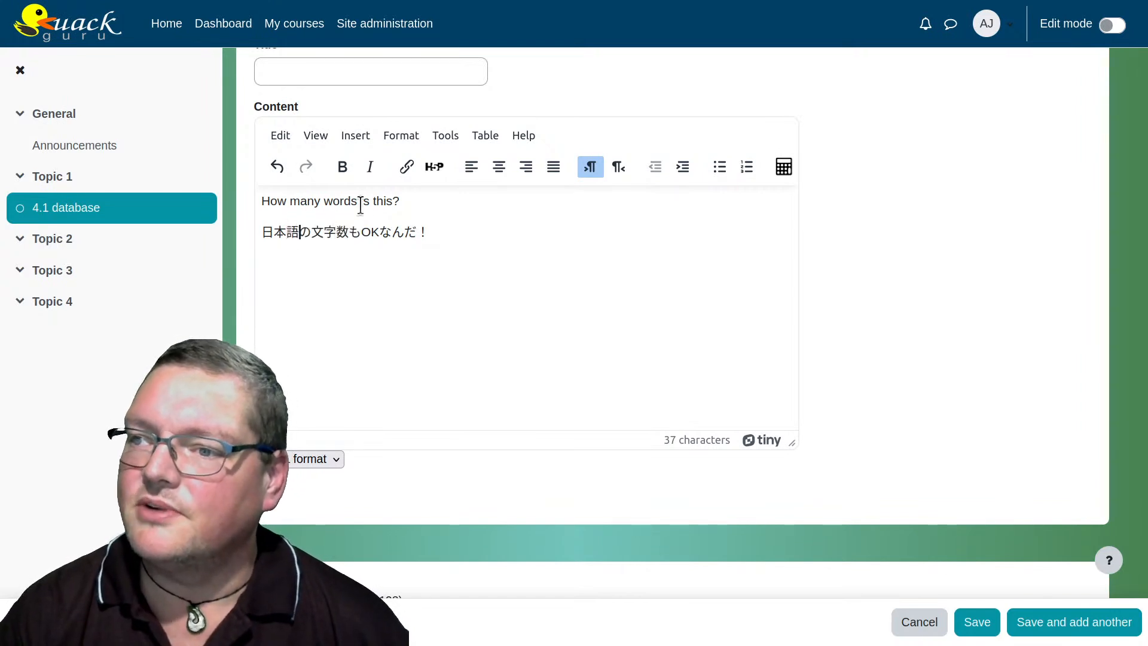
left_click(674, 444)
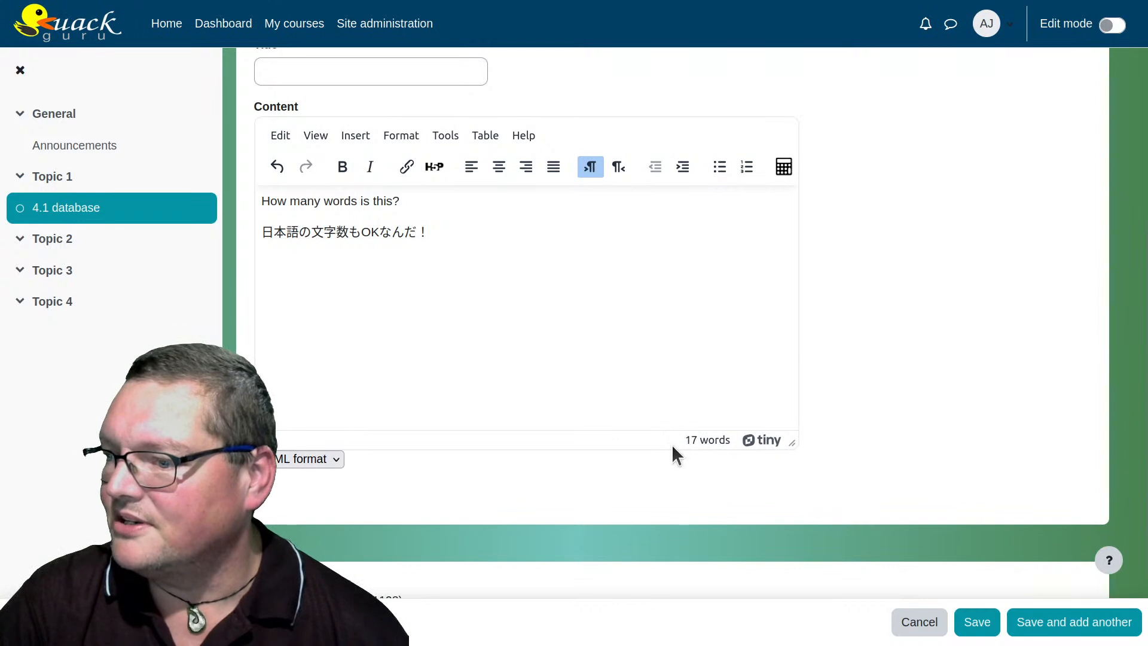
left_click(702, 444)
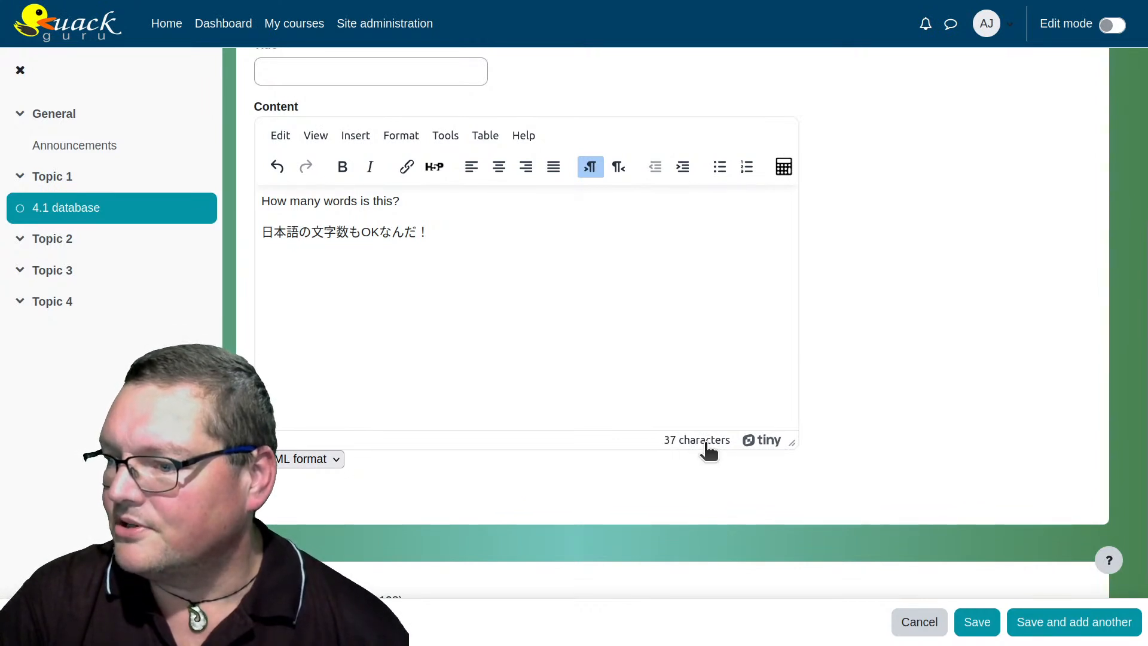
left_click(673, 446)
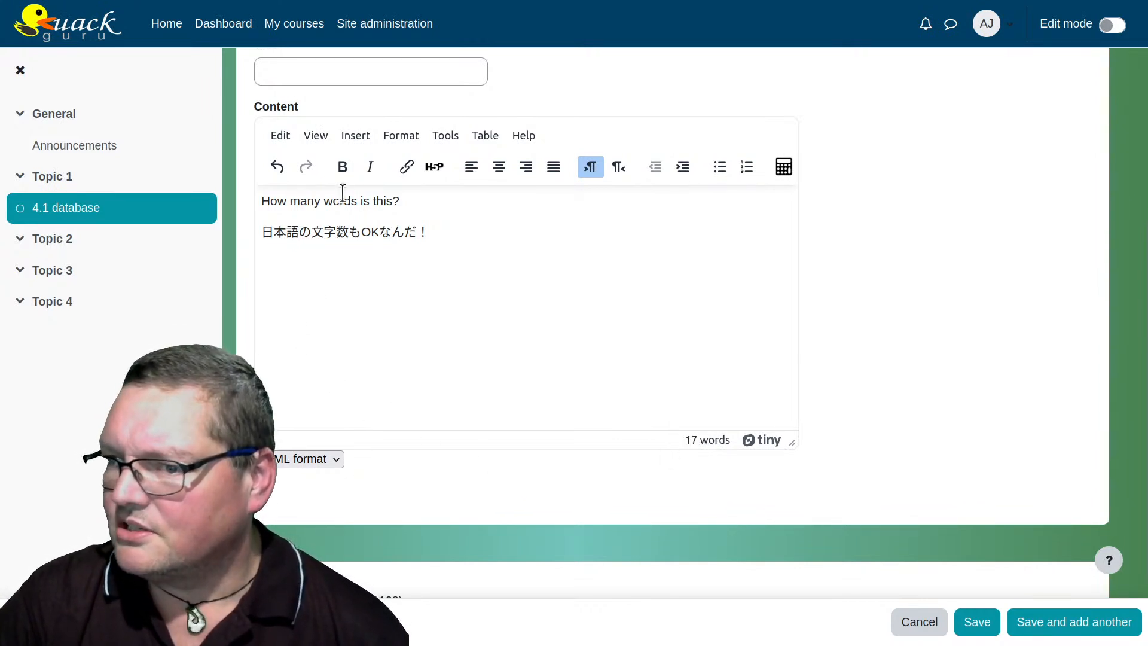
Delete the English question and the Japanese sentence's closing exclamation mark, and check how OK is separated as a word.
triple_click(323, 200)
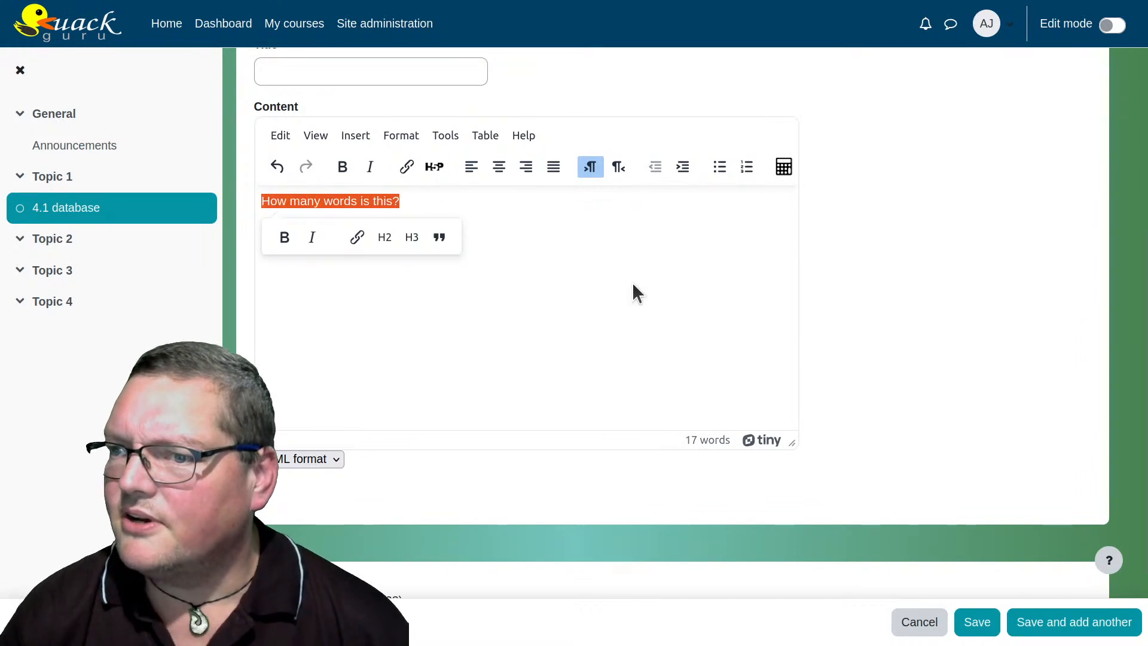
type("日本語の文字数もOKなんだ！")
key("Delete")
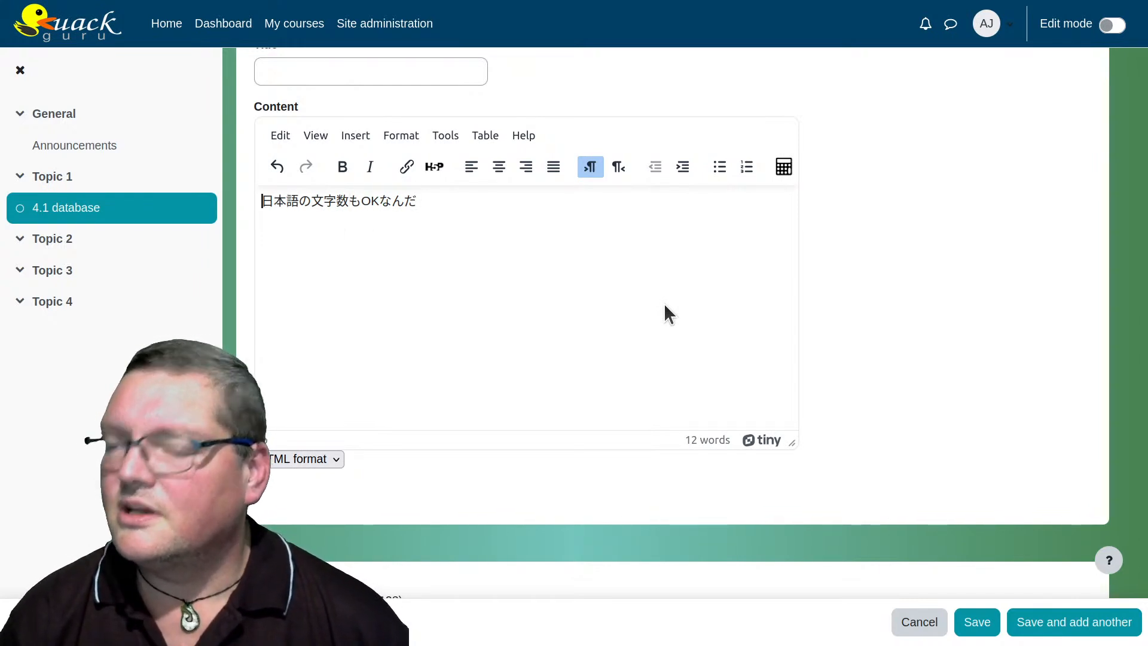
key("shift+Right")
key("shift+Right")
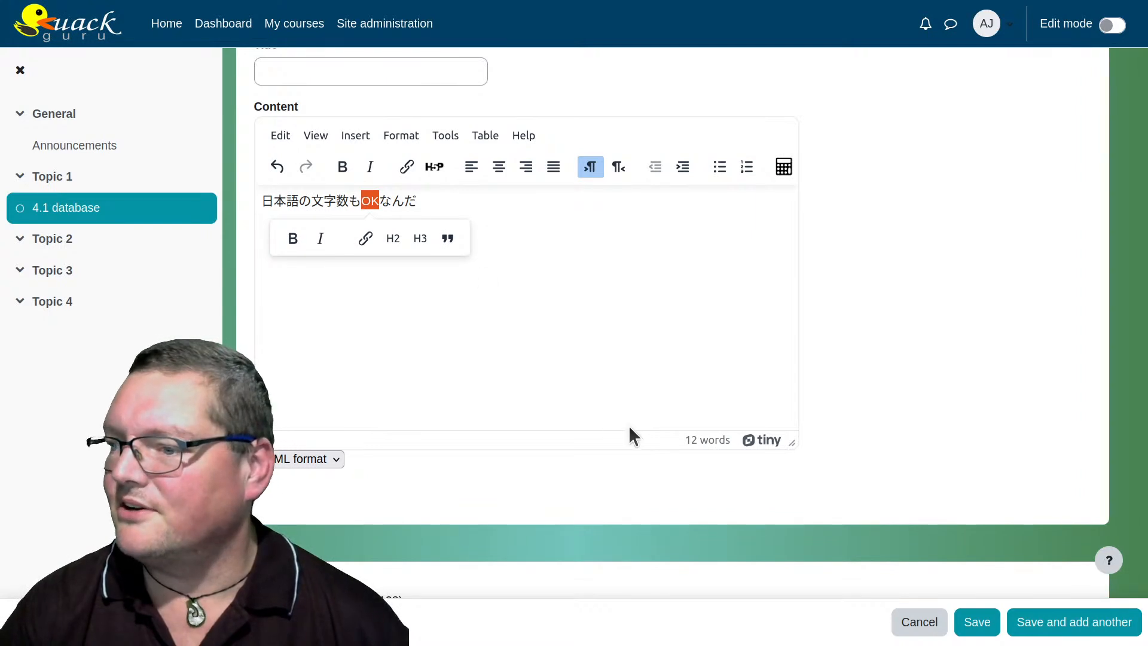
left_click(626, 389)
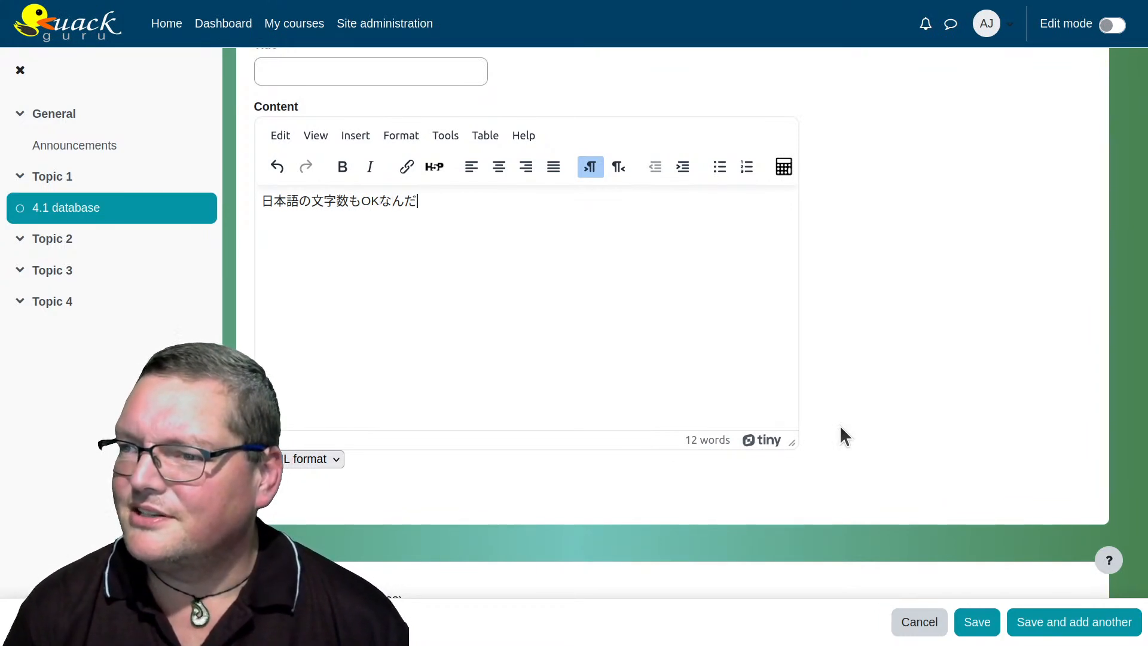
End the Japanese sentence with the full stop 。 and compare how it affects the word and character counts.
type("。")
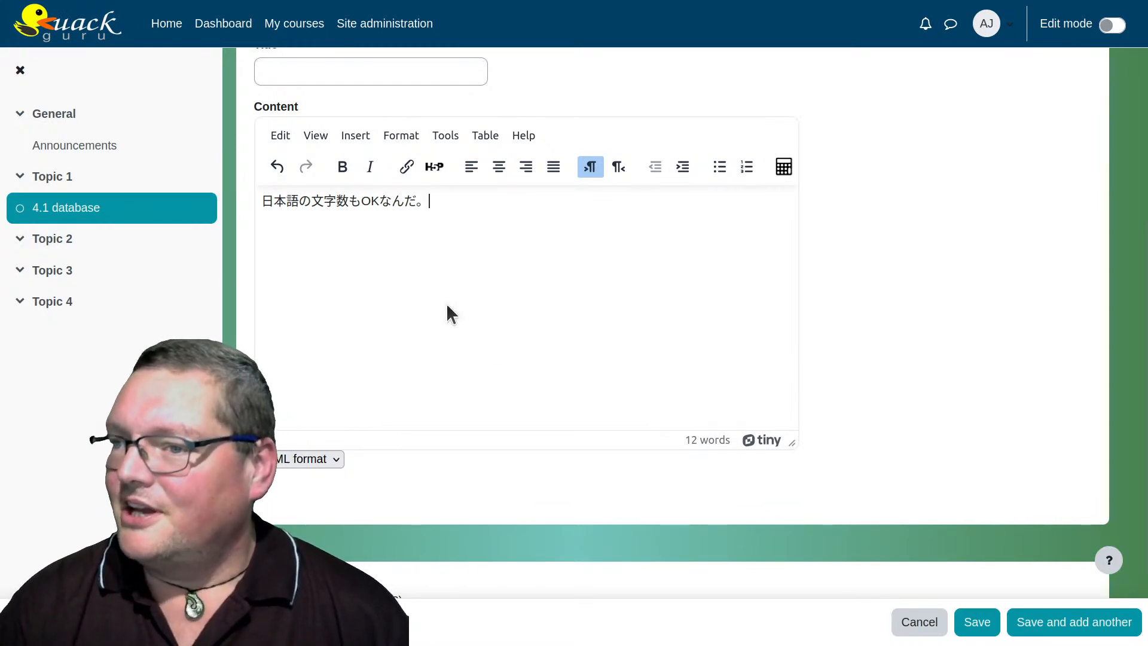
double_click(426, 207)
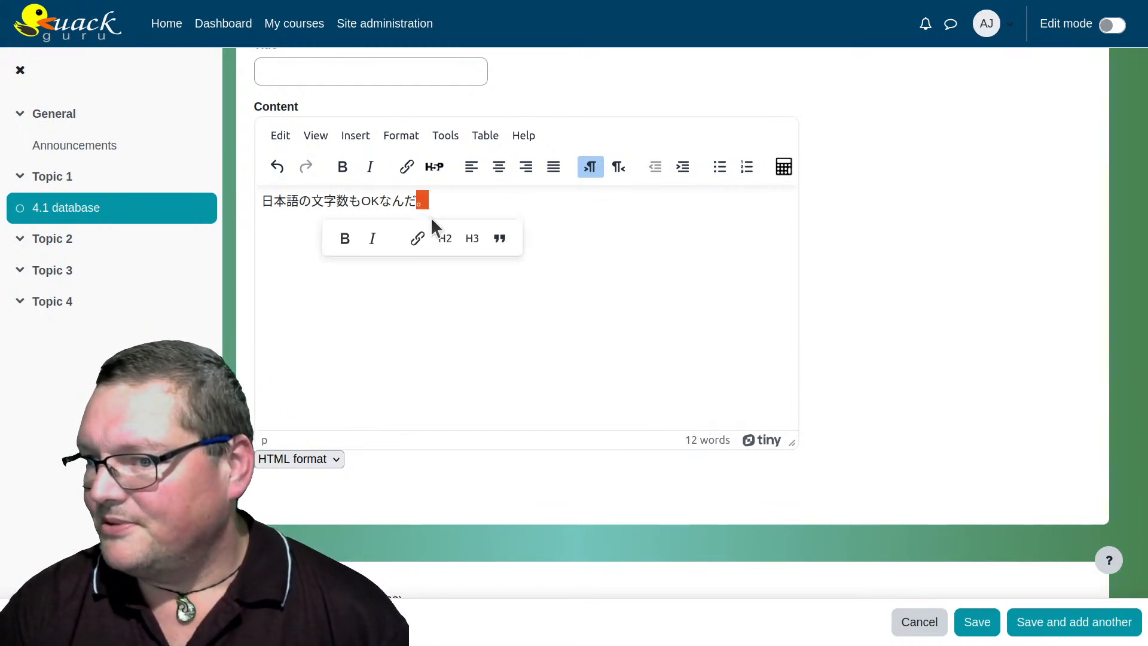
left_click(510, 357)
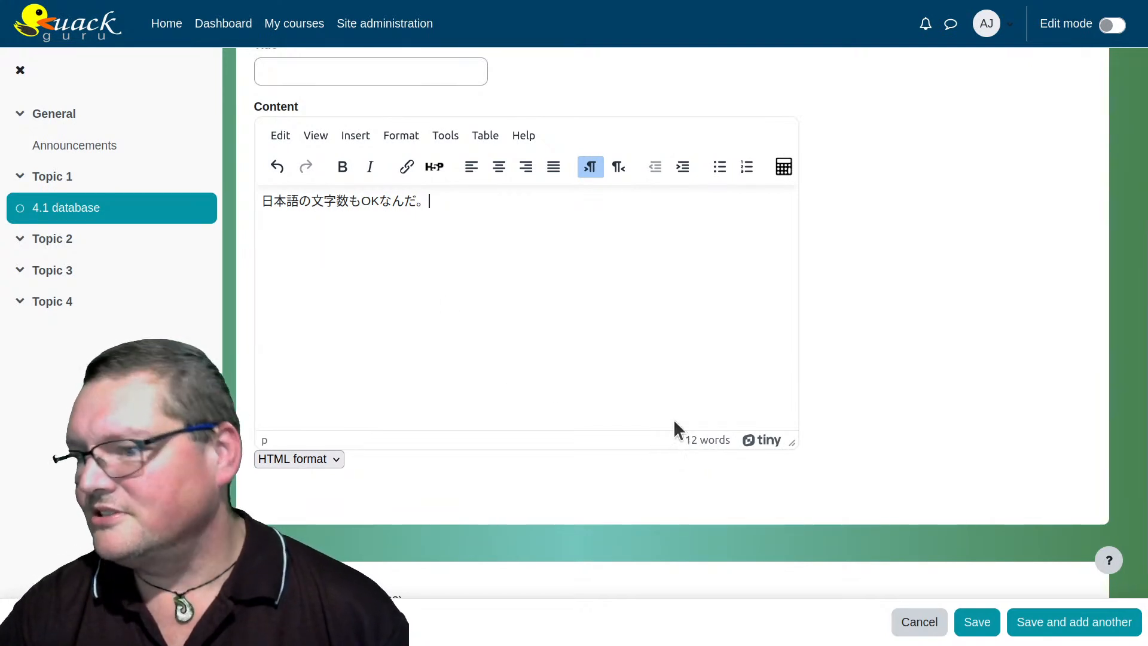
left_click(693, 440)
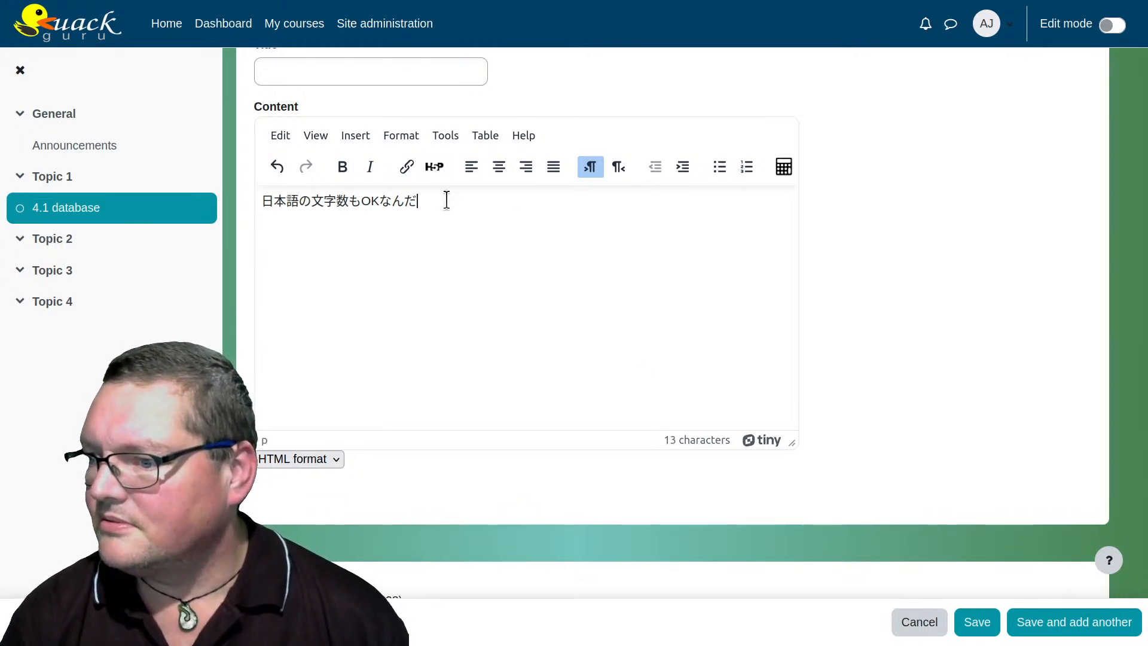
type("。")
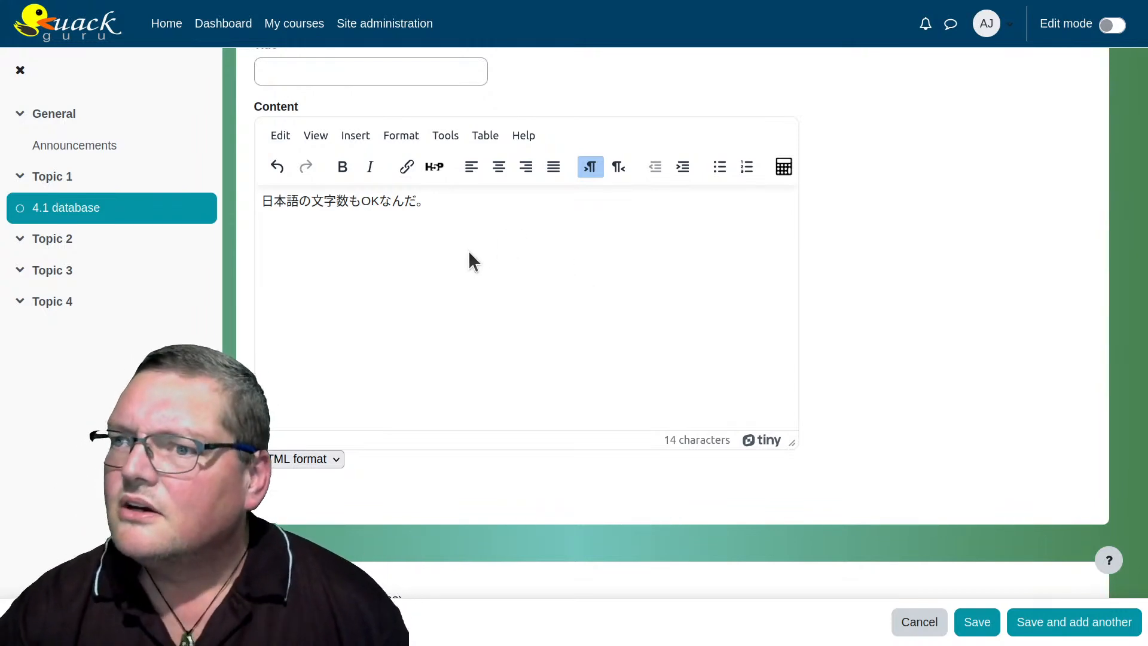
Give the new entry the title 日本語版 and save it to the database.
scroll(469, 256, "up", 4)
left_click(361, 309)
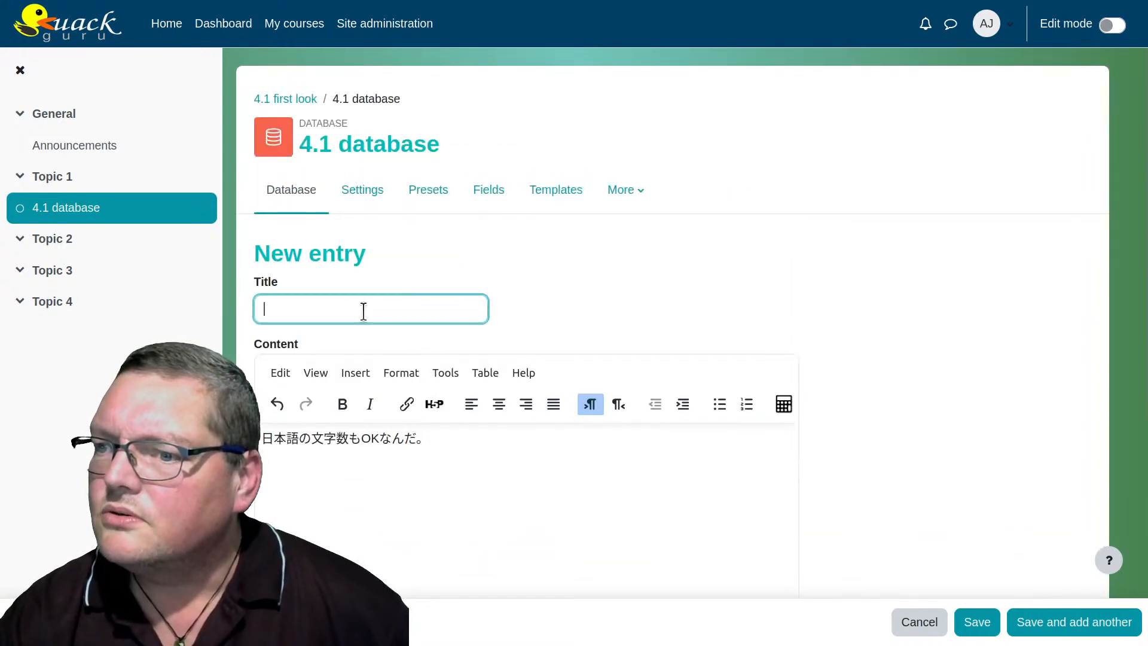
type("にほ")
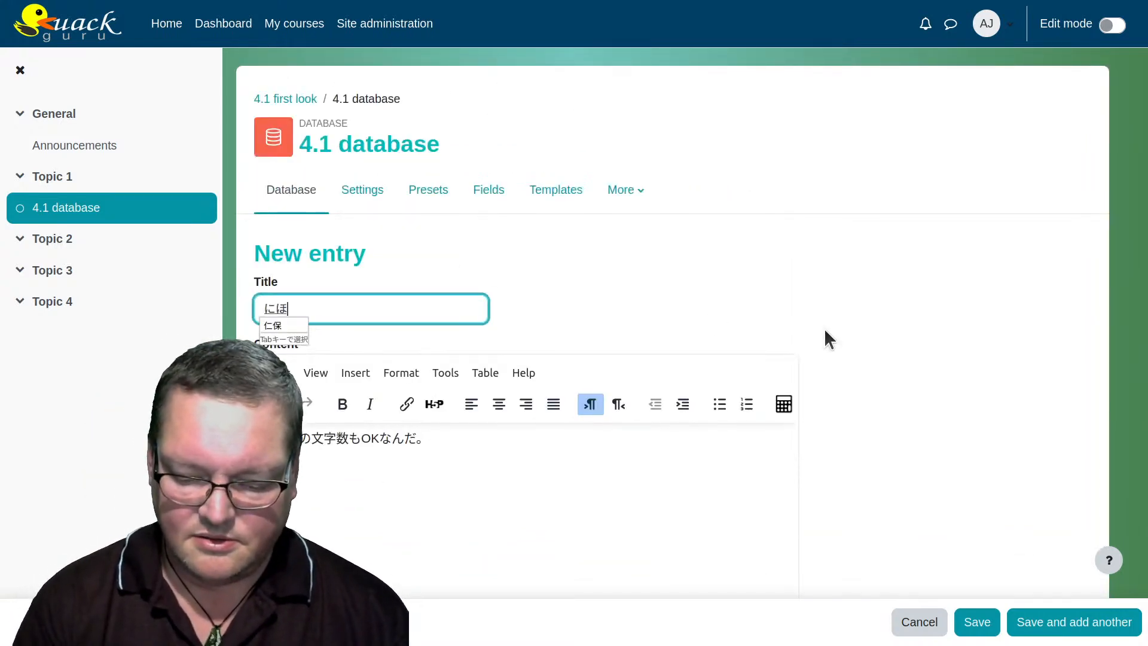
type("んごばん")
key("space")
key("Return")
scroll(771, 282, "down", 4)
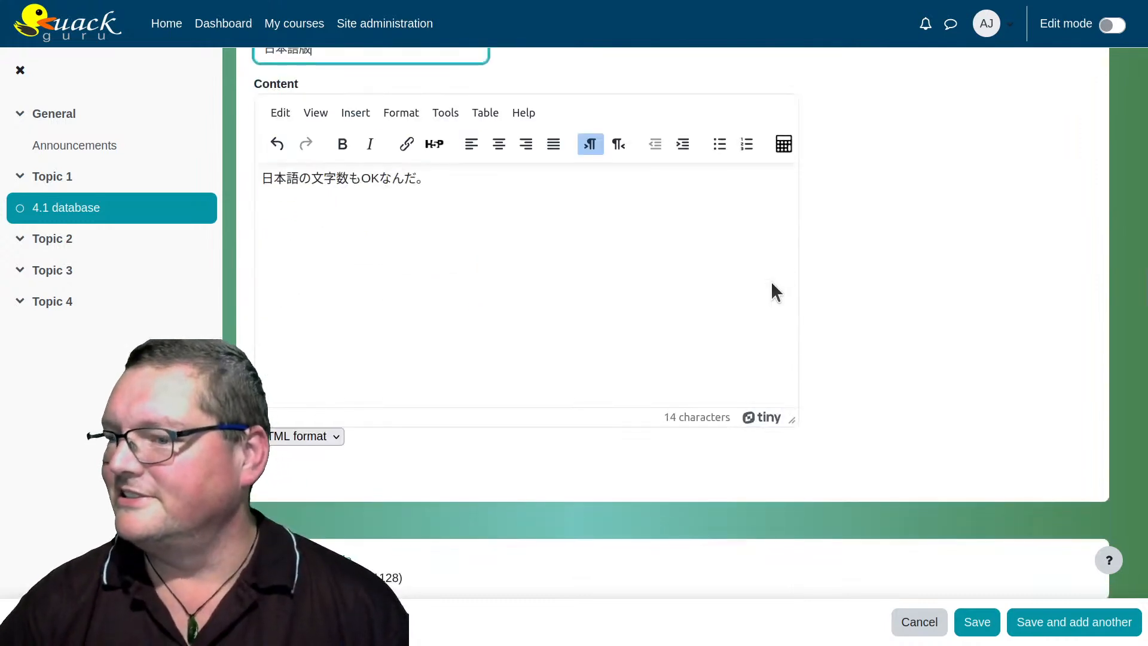
left_click(976, 621)
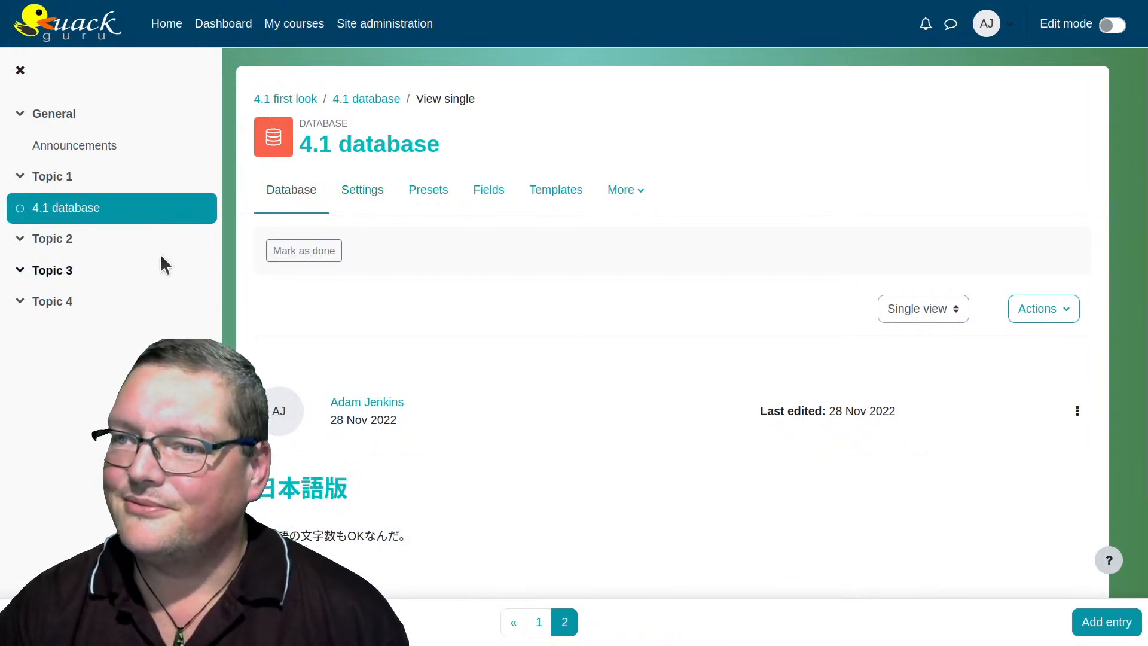
Review the saved 日本語版 entry and the database's full entry list, and bring up the activity's additional management options.
scroll(397, 287, "down", 2)
scroll(397, 287, "up", 2)
left_click(308, 200)
scroll(591, 299, "down", 4)
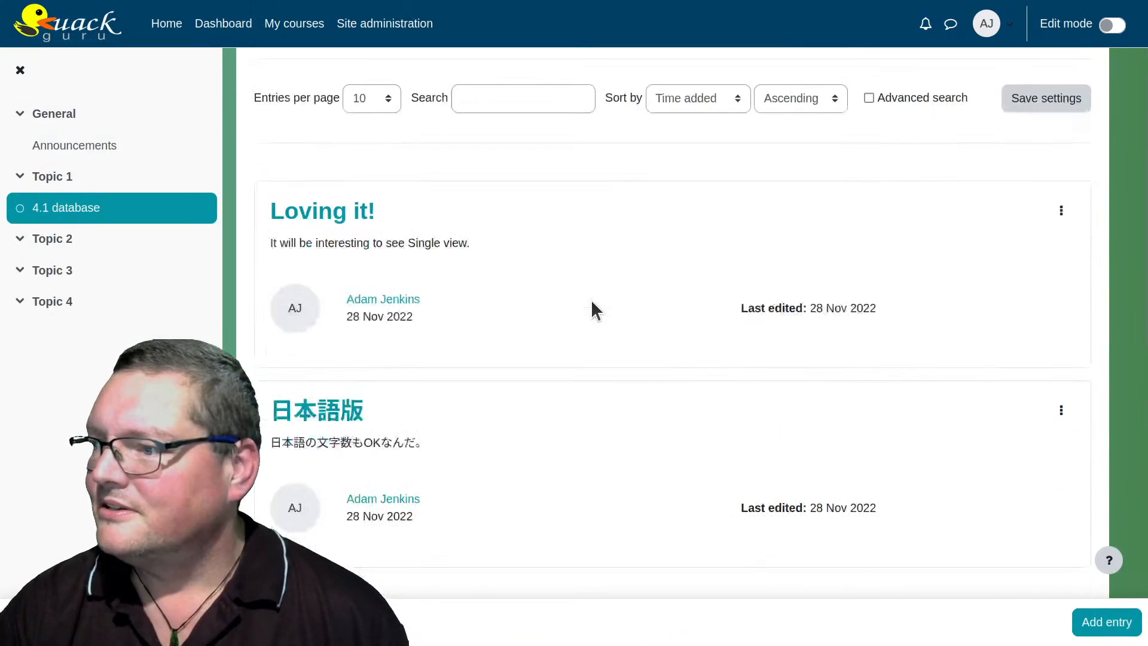
scroll(591, 300, "down", 3)
scroll(590, 297, "up", 7)
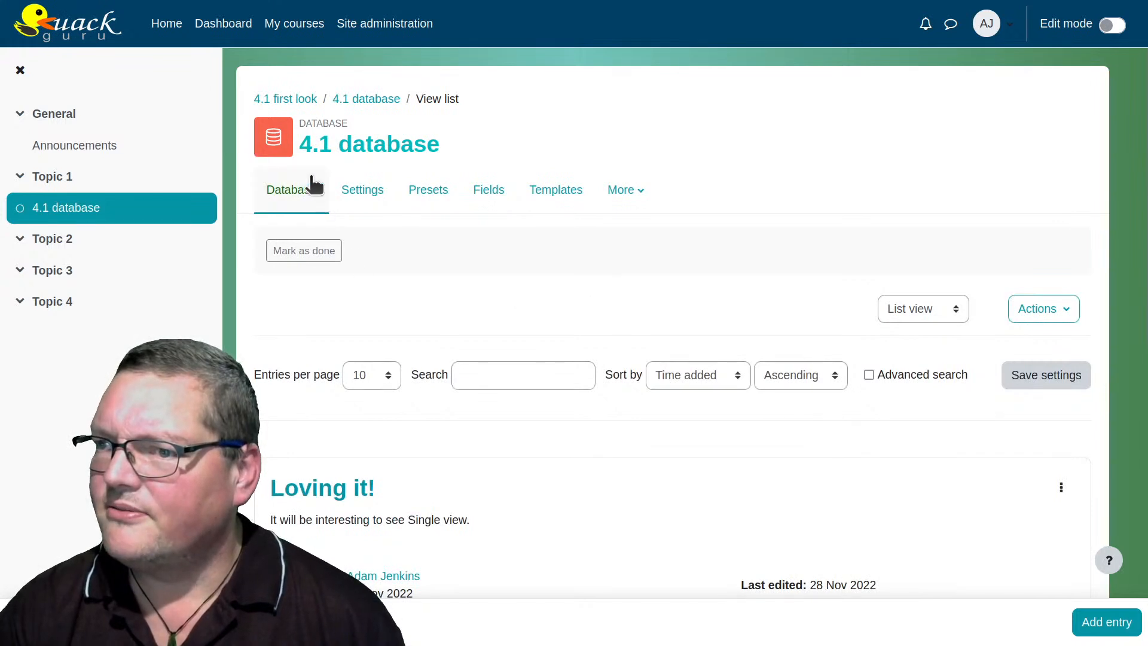
left_click(628, 196)
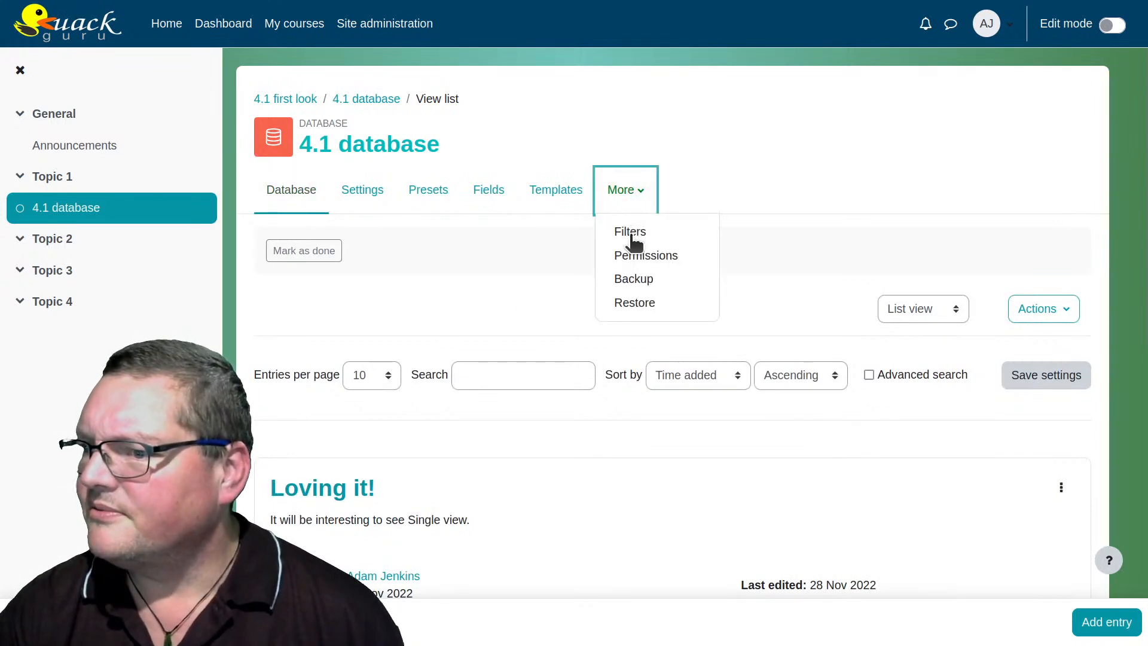
Look through the database's entry list and view the 日本語版 entry on its own.
left_click(371, 299)
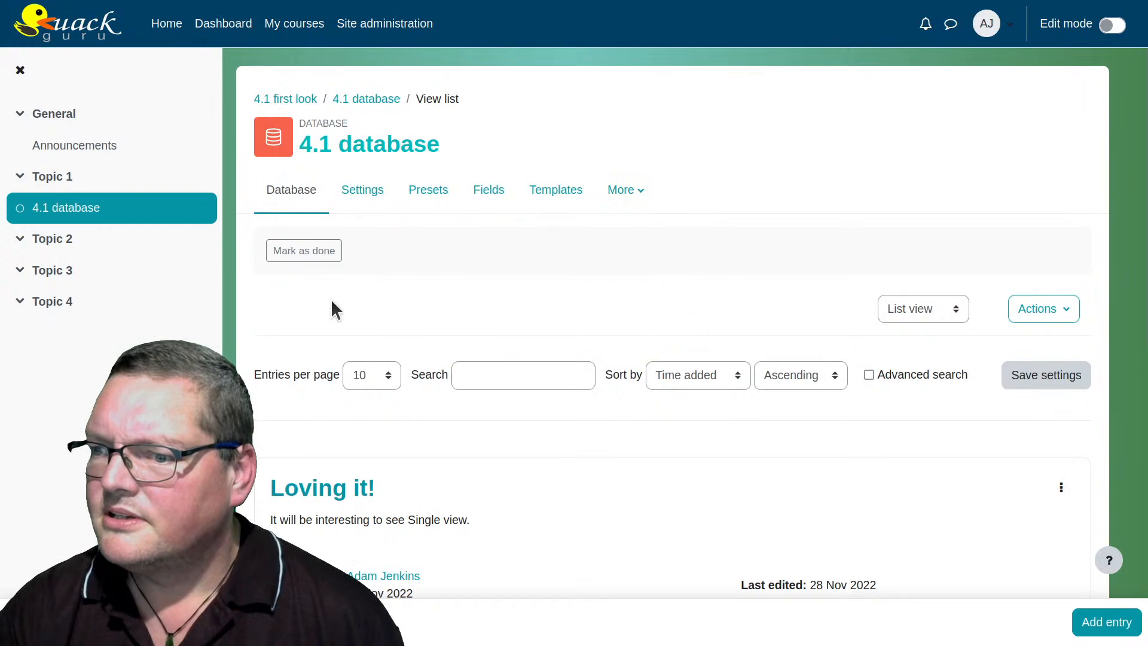
scroll(801, 387, "down", 6)
scroll(813, 401, "down", 1)
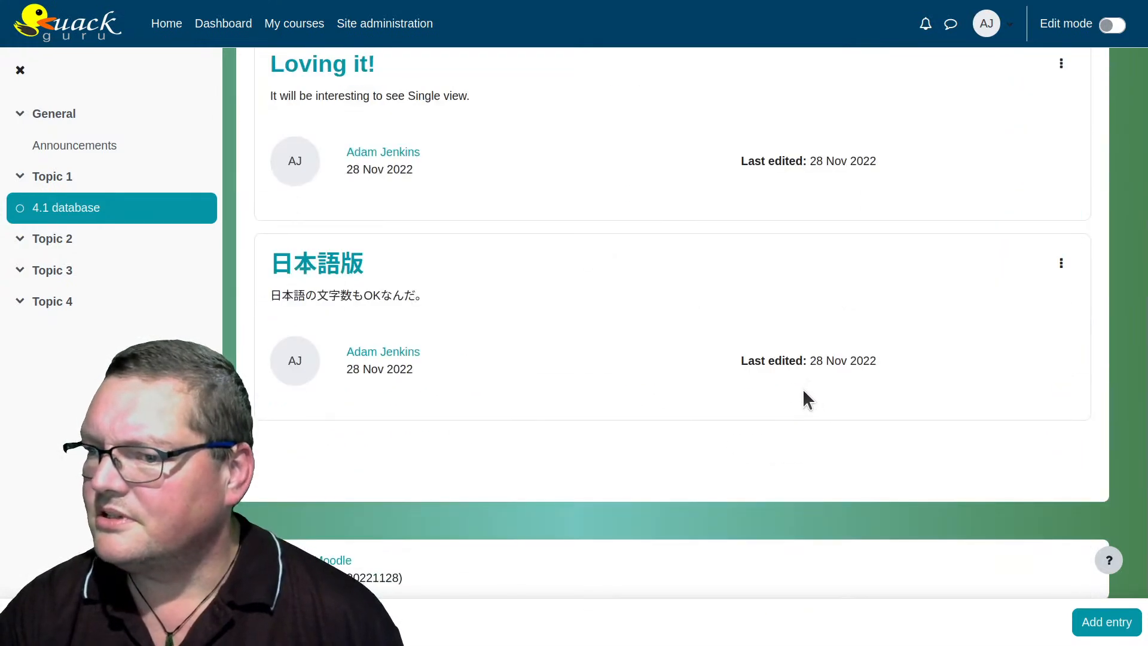
scroll(520, 450, "up", 5)
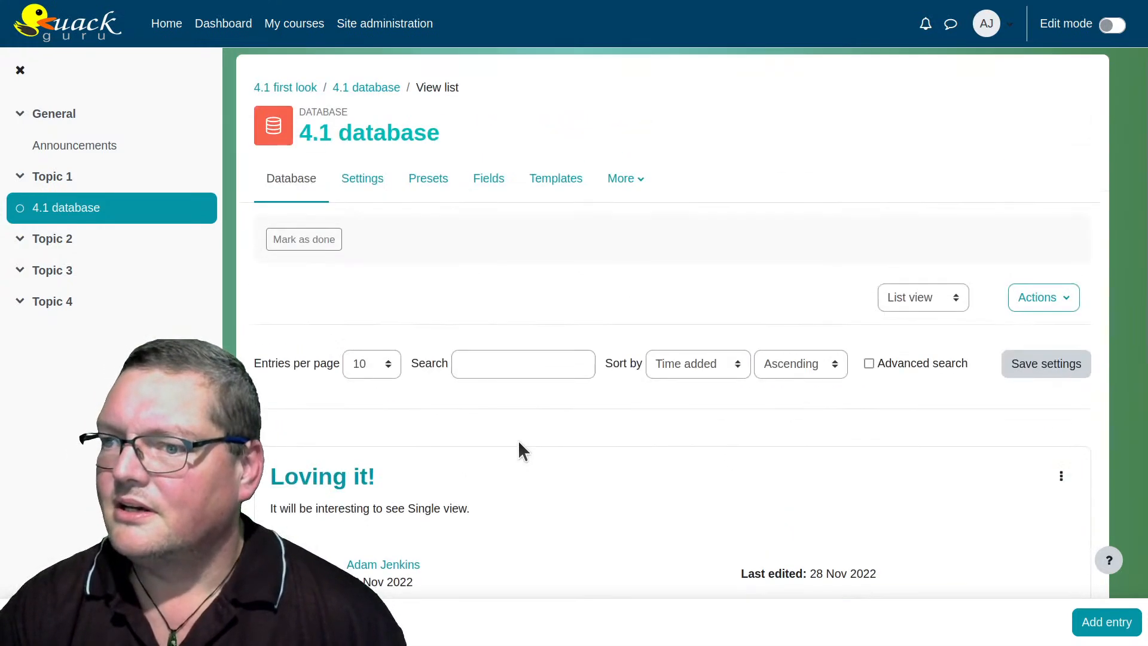
scroll(502, 427, "down", 4)
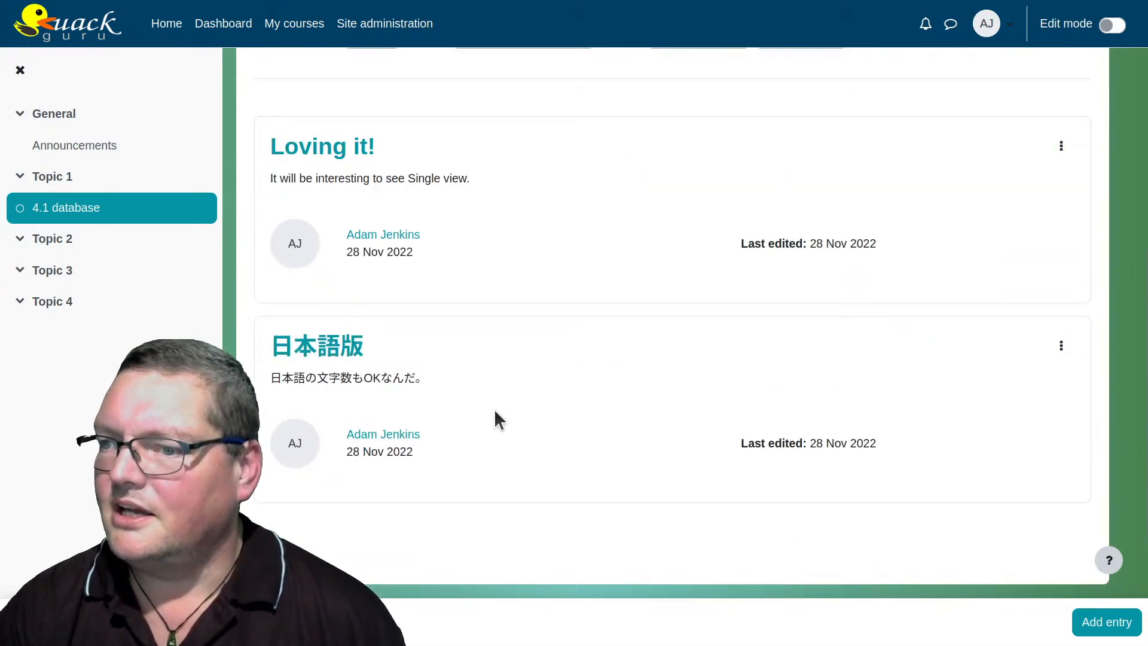
left_click(332, 350)
scroll(481, 366, "down", 2)
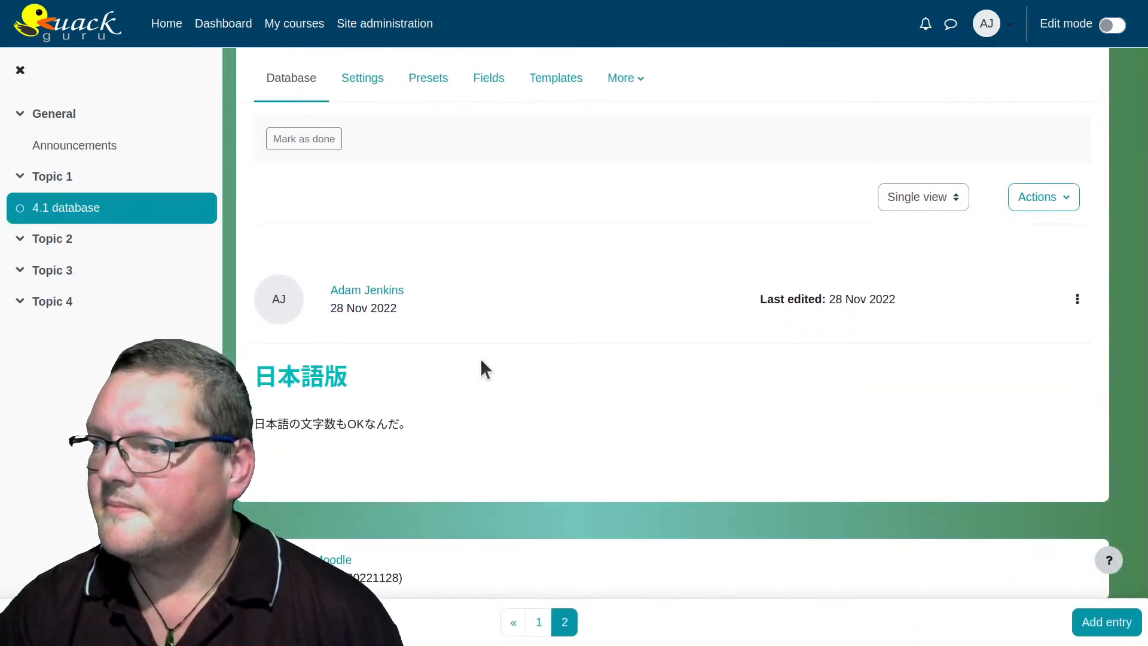
Switch the database to List view, and return it to Single view to compare the two displays.
left_click(952, 202)
left_click(941, 222)
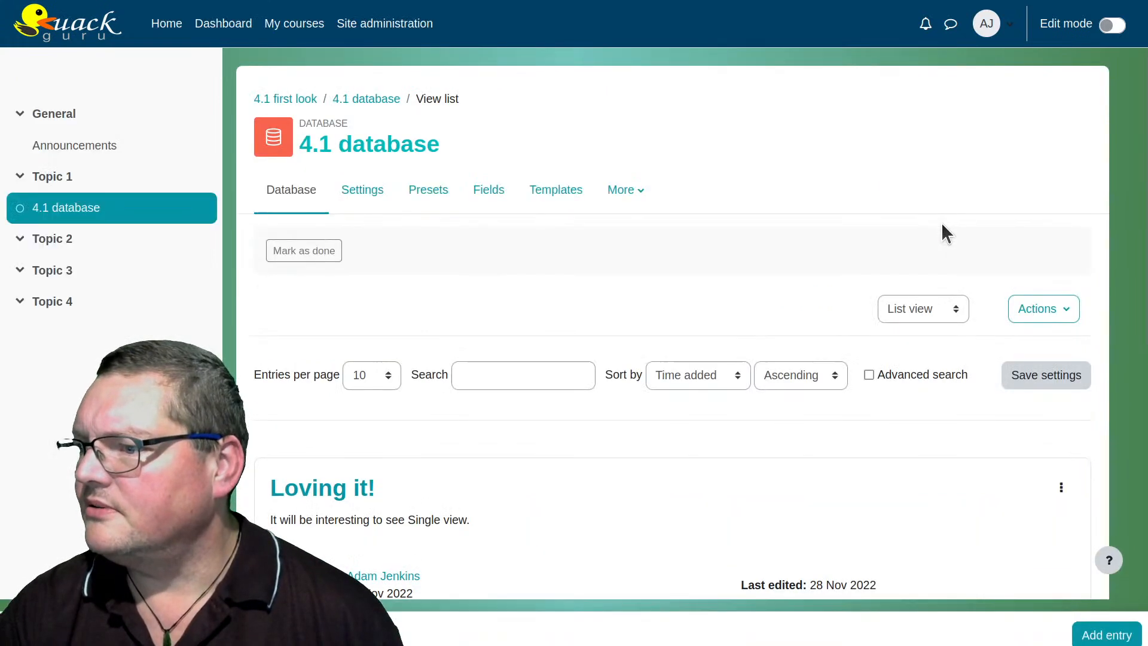
left_click(948, 310)
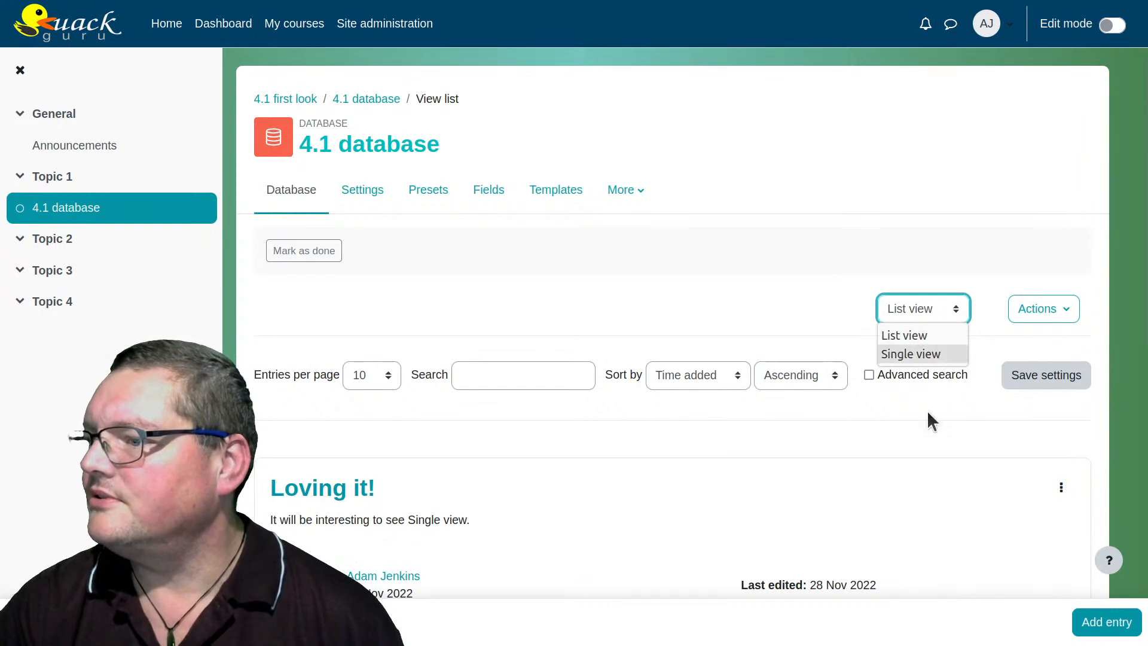
left_click(941, 357)
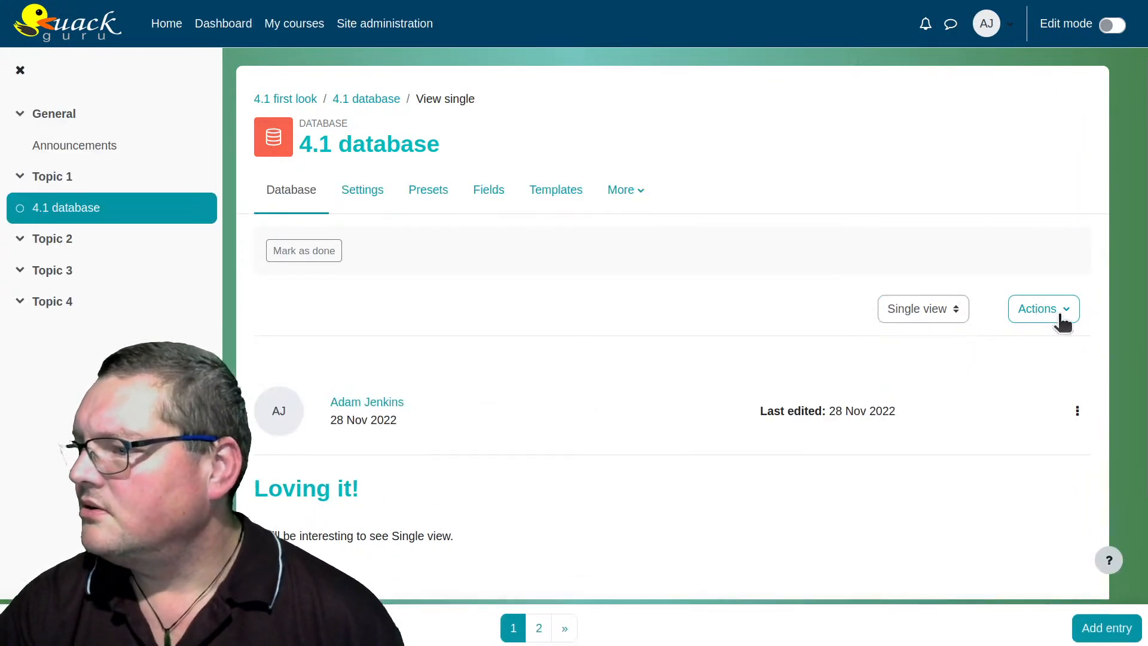
Check the actions available for the database's entries and the options for the Loving it! entry.
left_click(1074, 323)
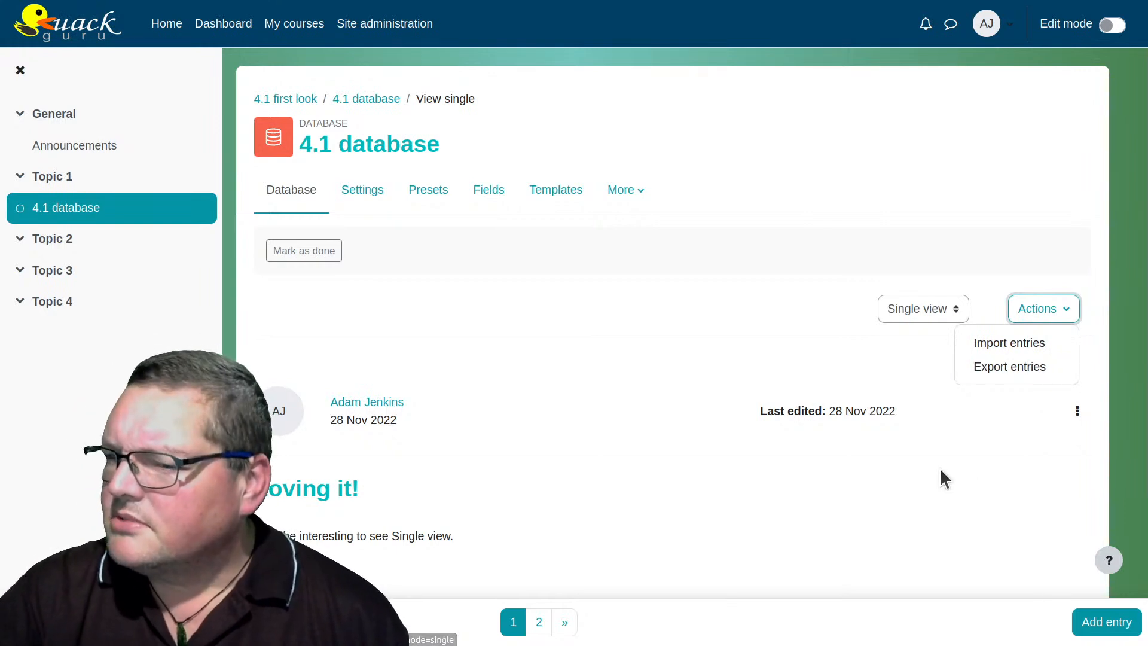
left_click(922, 454)
left_click(1078, 411)
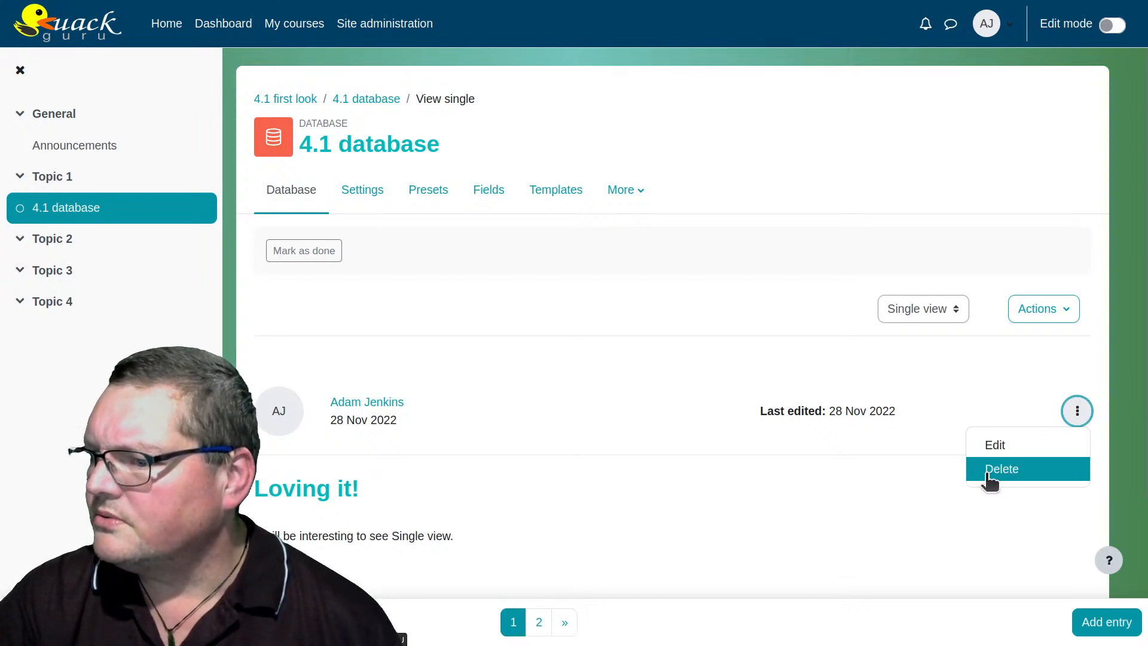
scroll(784, 476, "down", 2)
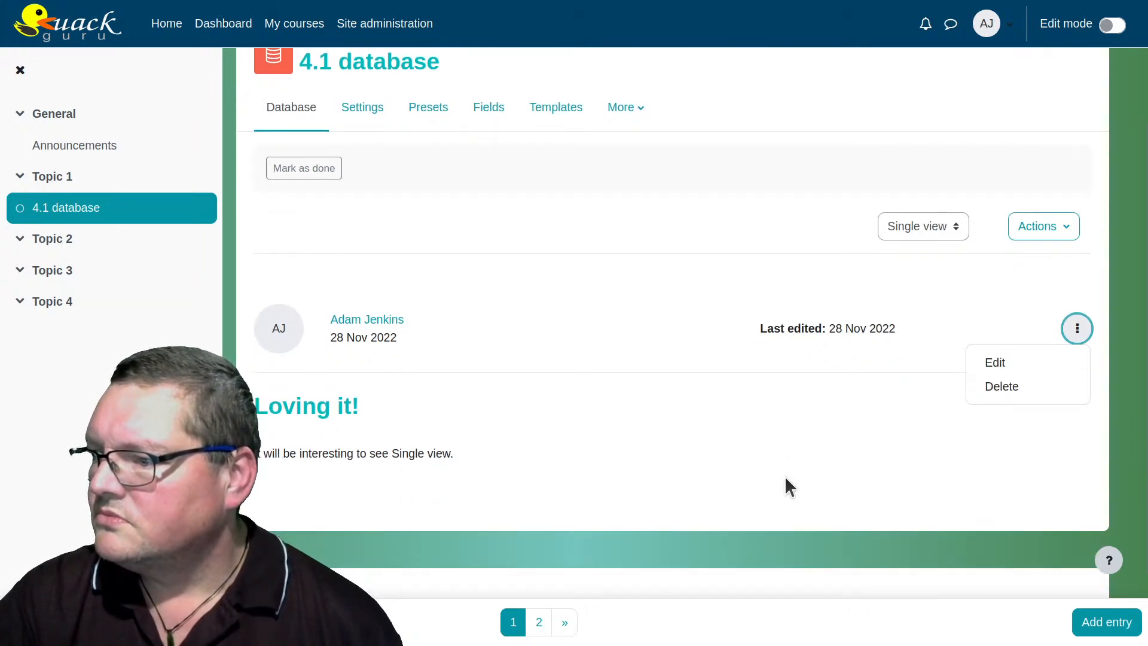
left_click(905, 406)
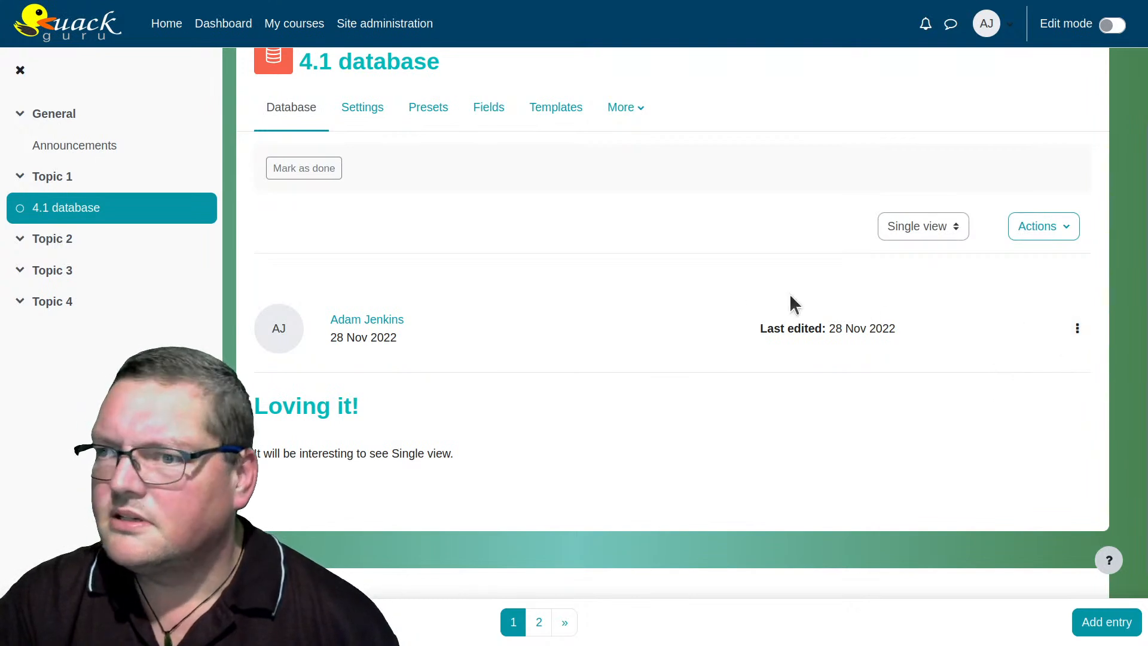
Open the database's List view template at its Repeated entry section.
left_click(540, 105)
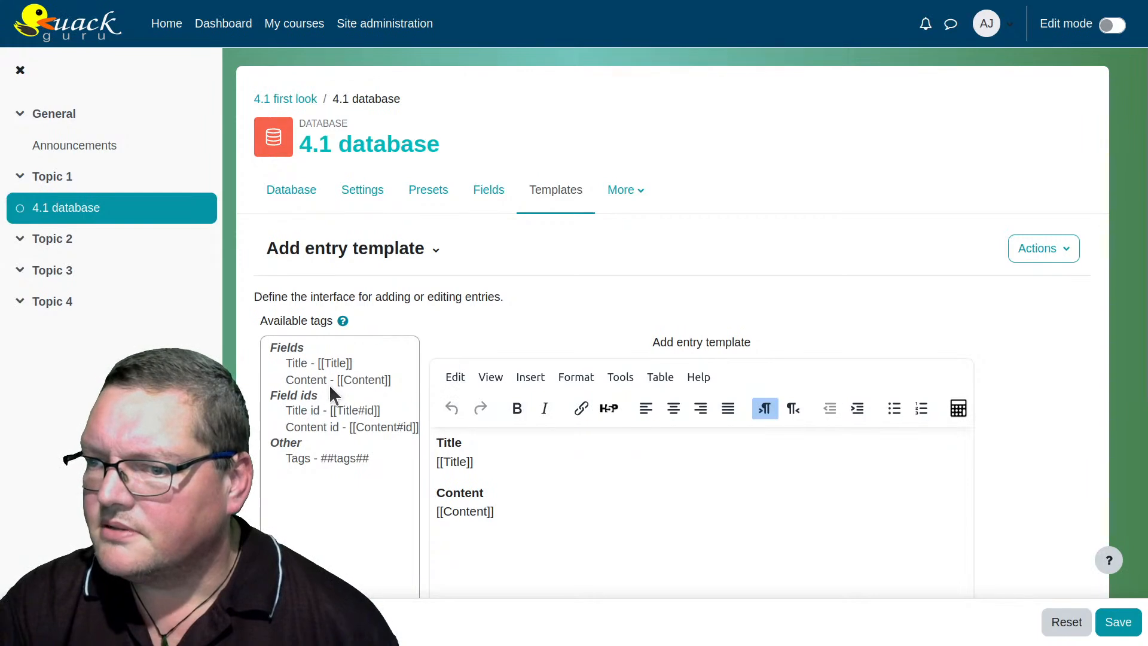
left_click(415, 251)
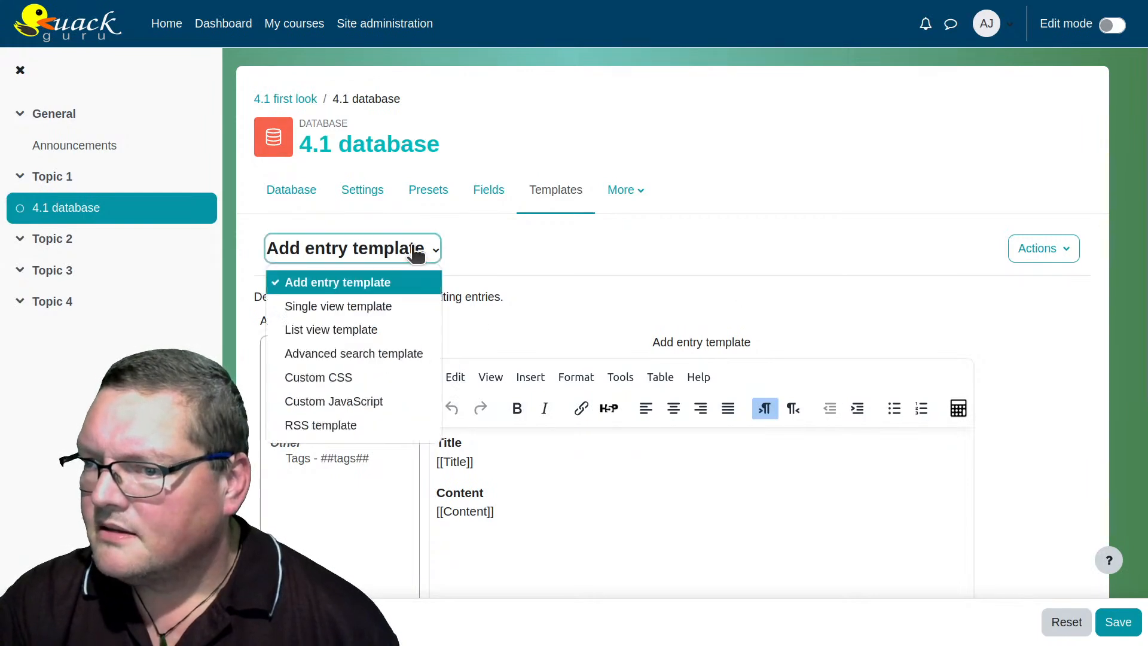
left_click(402, 329)
scroll(803, 261, "down", 8)
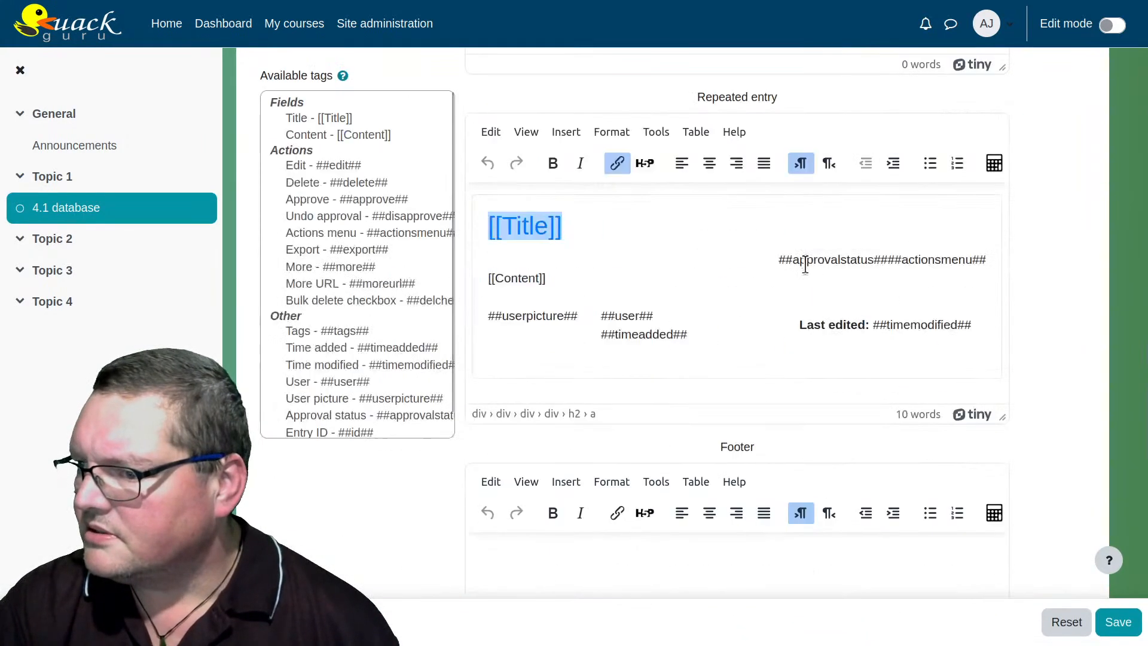
Compare the ##actionsmenu## tag in the repeated entry with the available ##edit## and ##delete## tags.
mouse_move(887, 257)
left_mouse_down()
mouse_move(990, 256)
mouse_move(887, 262)
left_mouse_up()
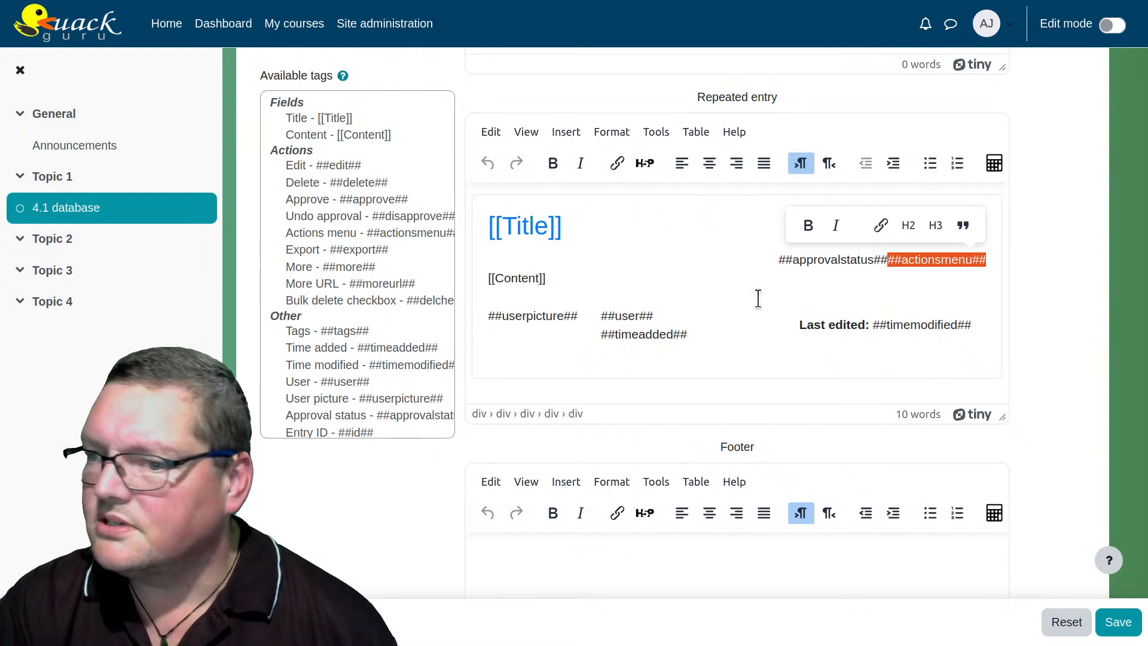
left_click(321, 167)
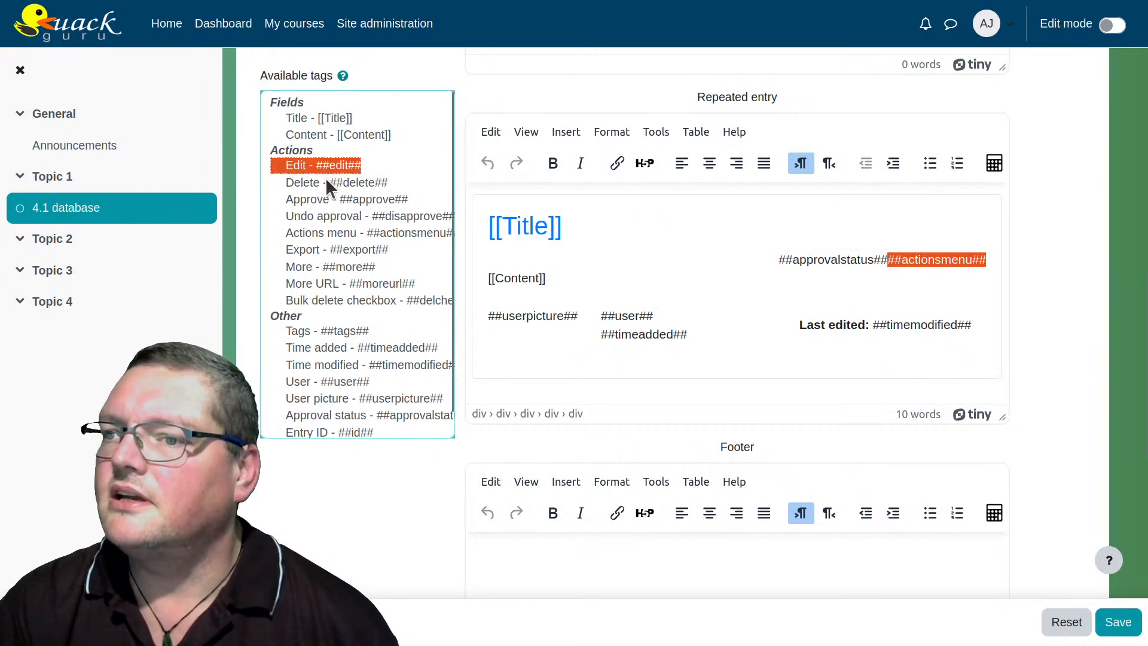
left_click(325, 178)
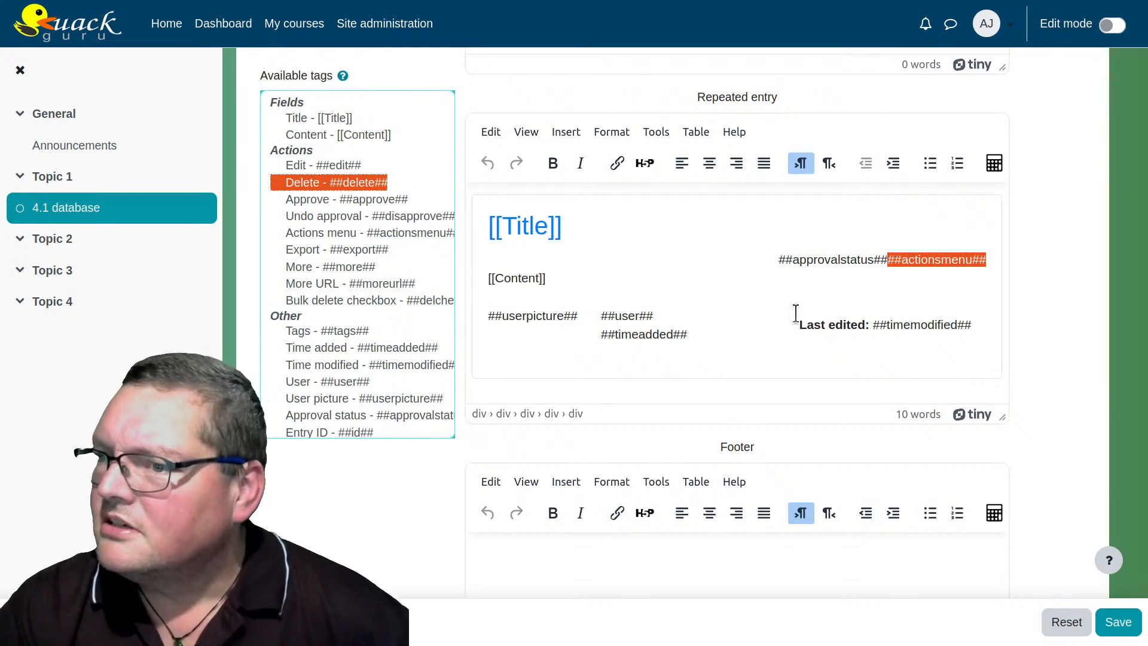
Look over the whole List view template, from its header to its footer.
scroll(362, 564, "up", 5)
scroll(362, 562, "down", 10)
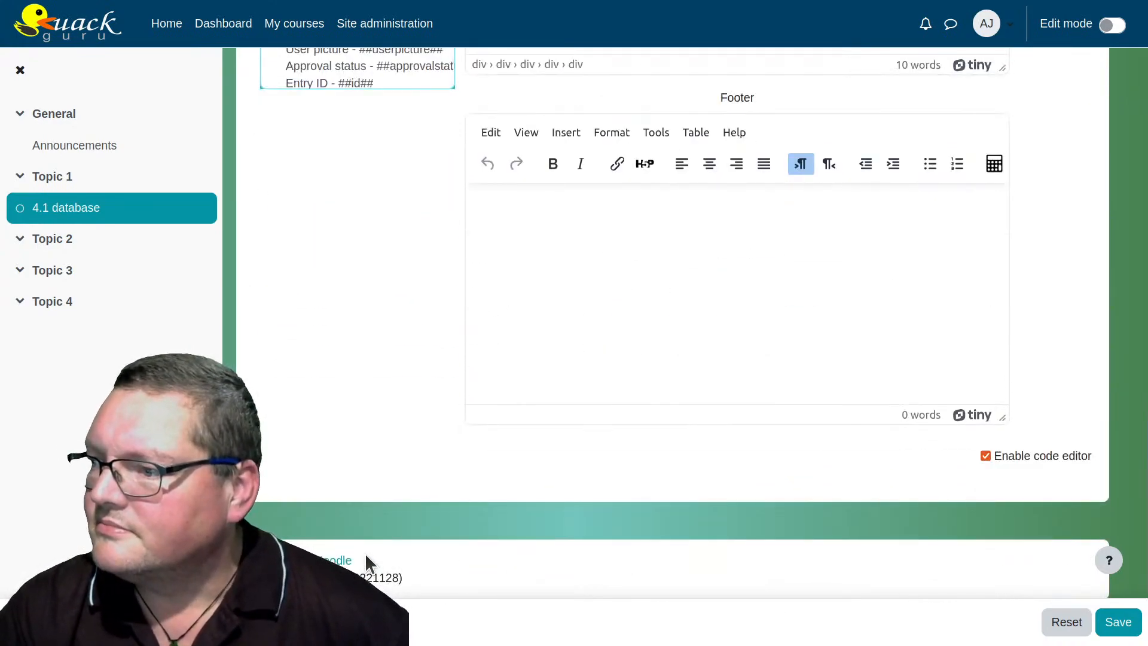
scroll(366, 557, "up", 5)
scroll(366, 558, "up", 5)
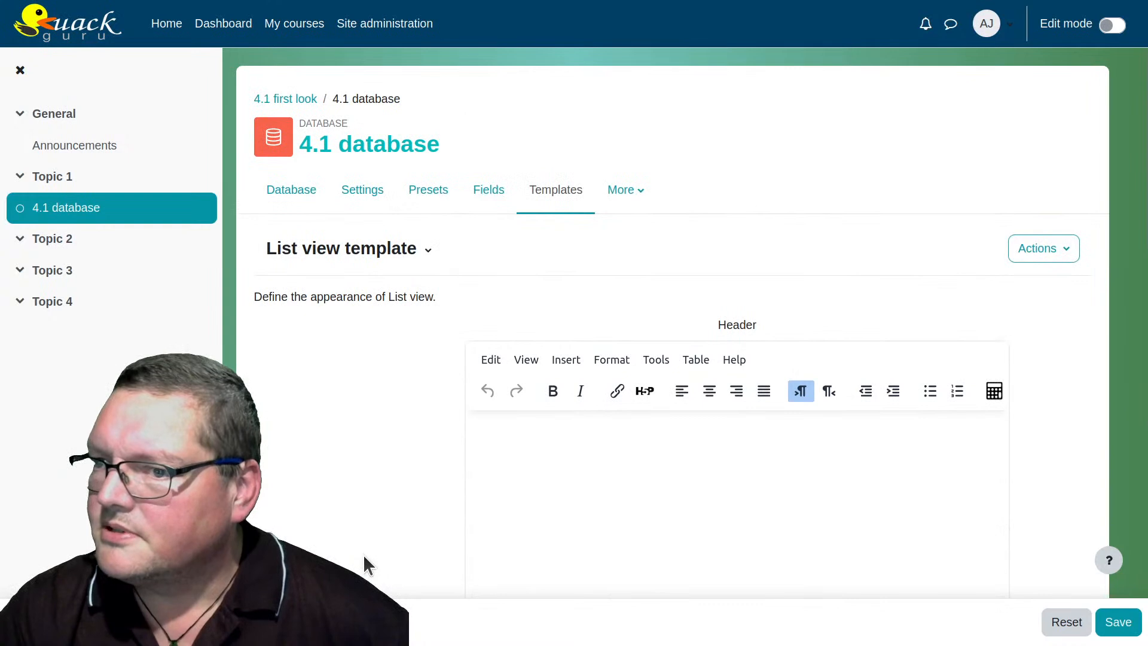
Examine the HTML element paths of the [[Title]], [[Content]], ##user## and ##timeadded## tags in the repeated entry.
scroll(361, 496, "down", 6)
triple_click(522, 317)
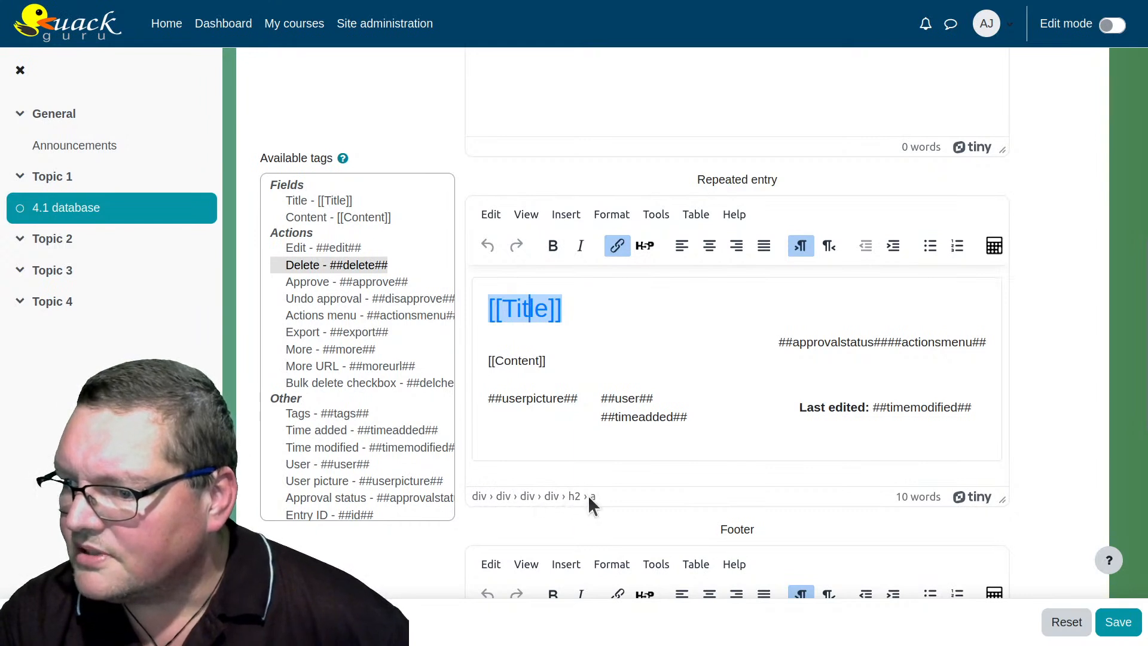
left_click(530, 328)
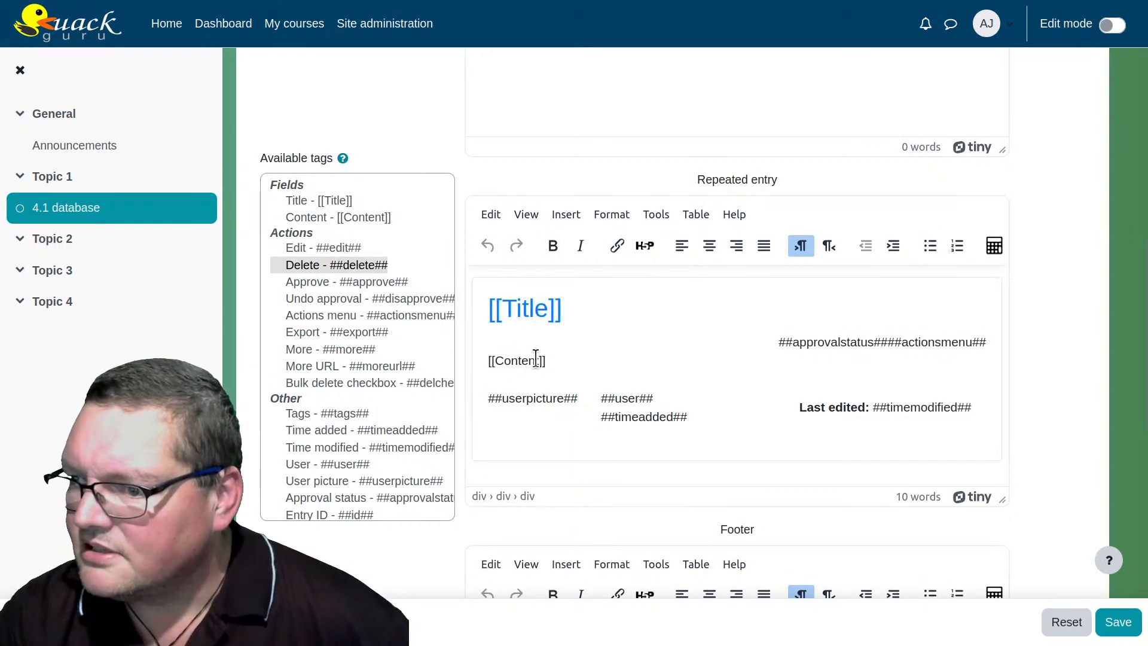
left_click(523, 309)
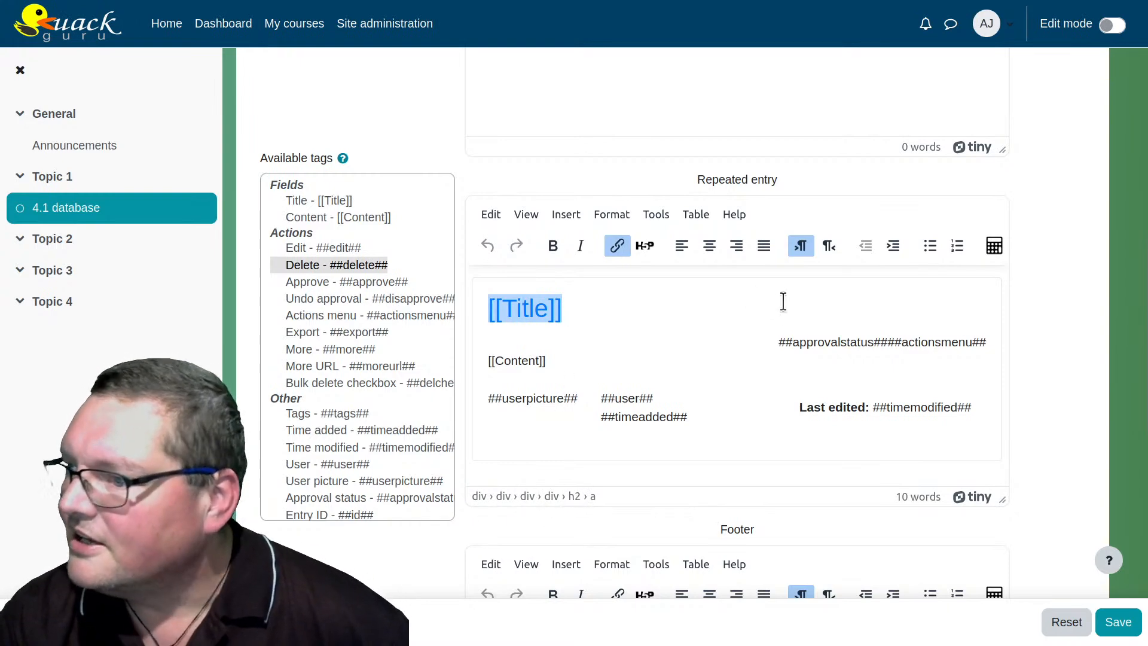
scroll(799, 356, "down", 4)
scroll(730, 436, "up", 1)
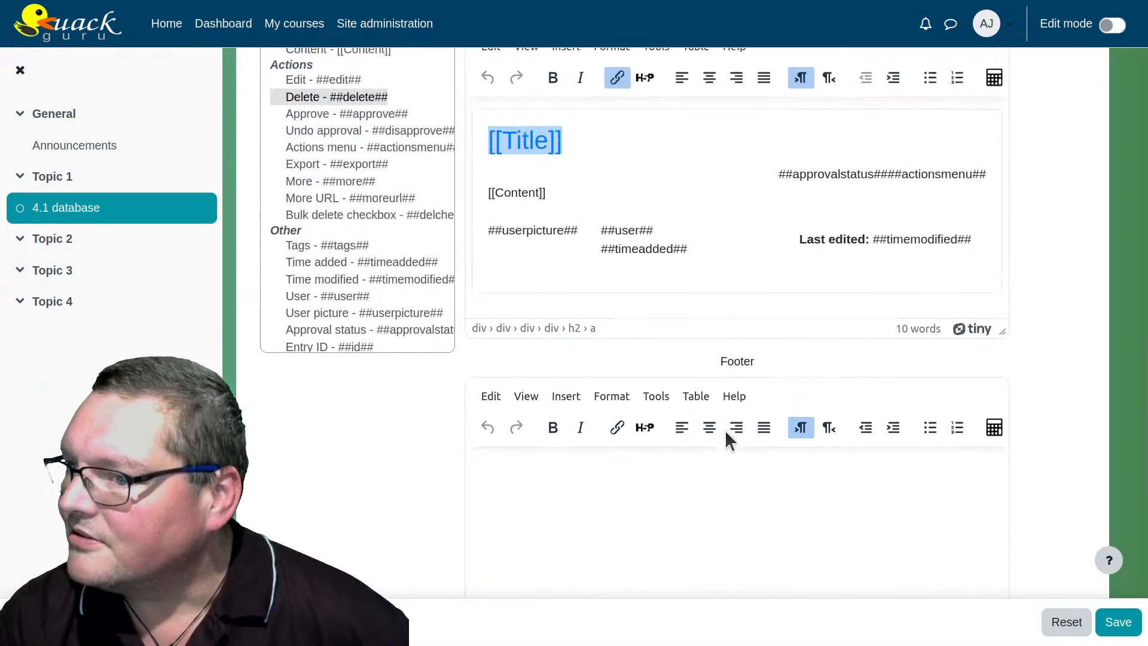
scroll(724, 429, "up", 2)
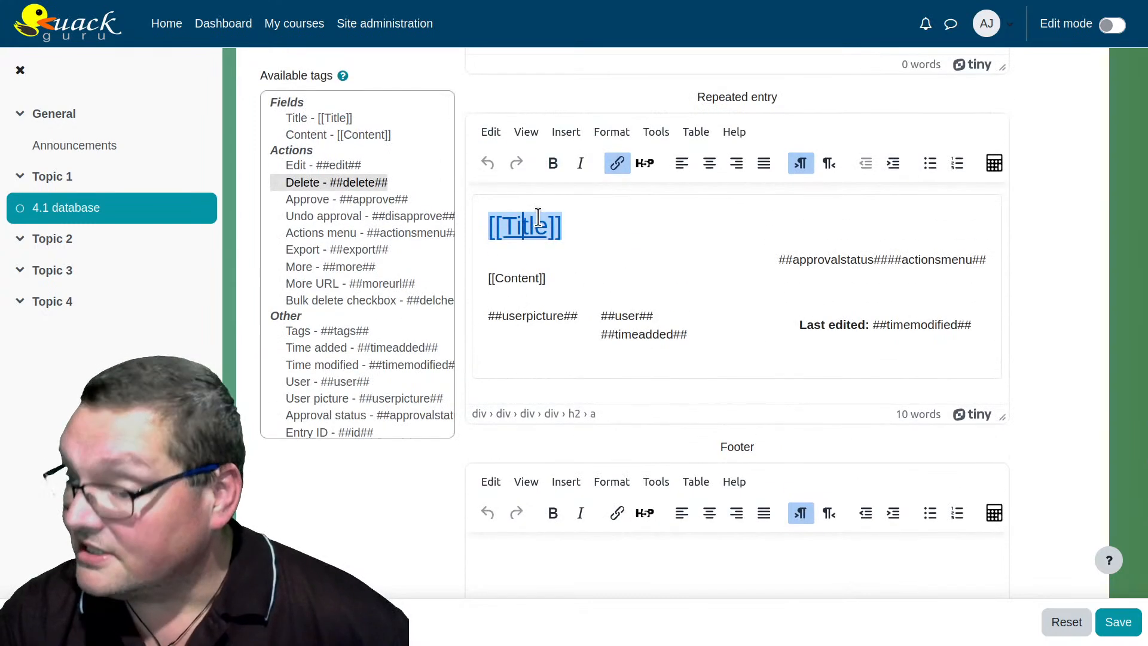
left_click(531, 276)
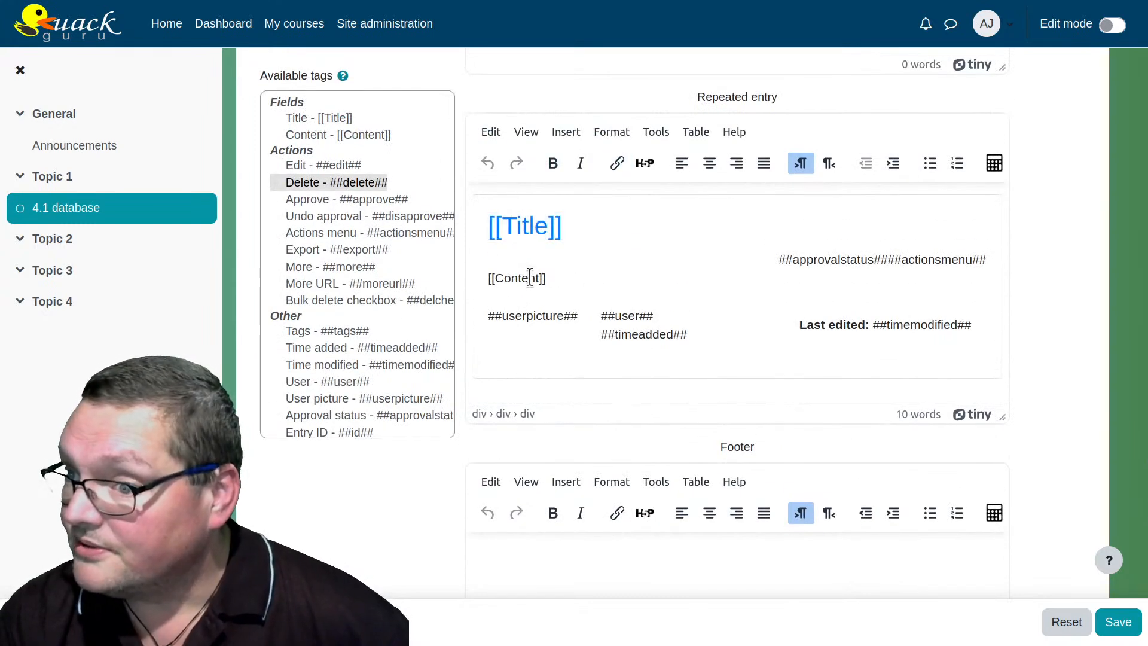
left_click(646, 319)
left_click(643, 338)
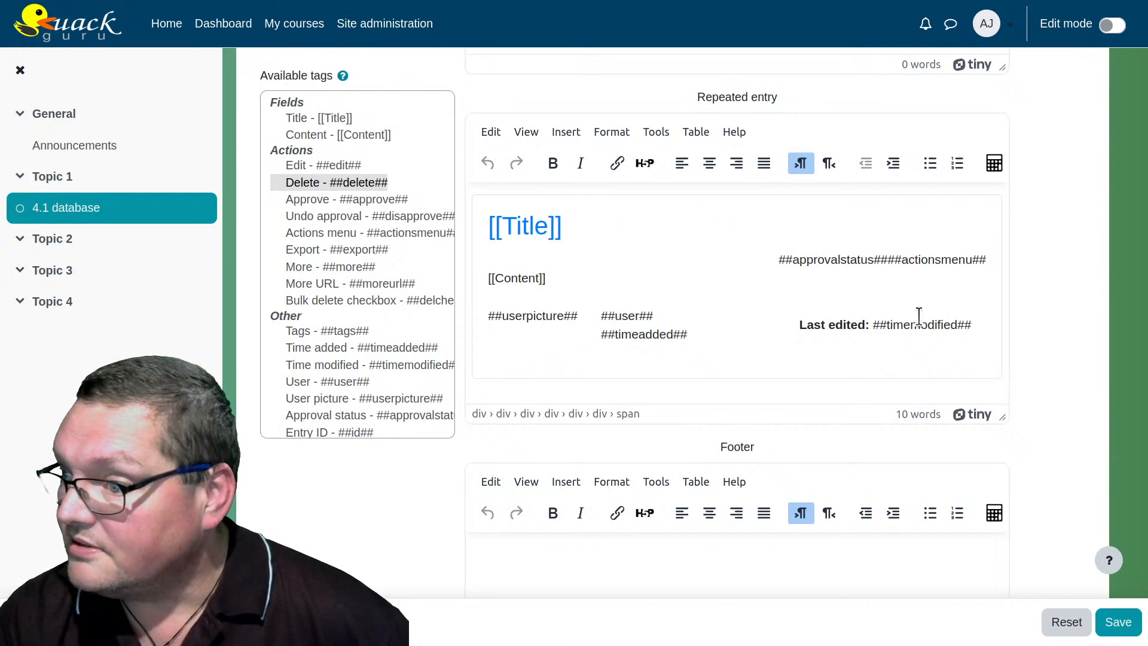
Select the span holding Last edited: in the repeated entry and format its line as an H3 heading.
left_click(850, 328)
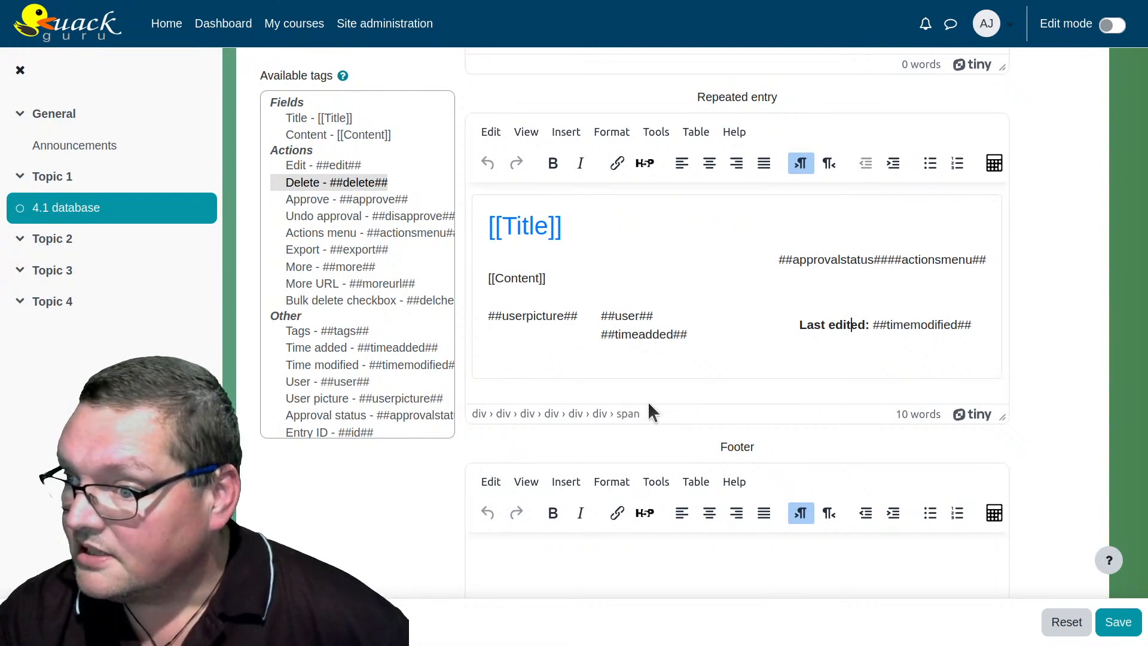
left_click(627, 414)
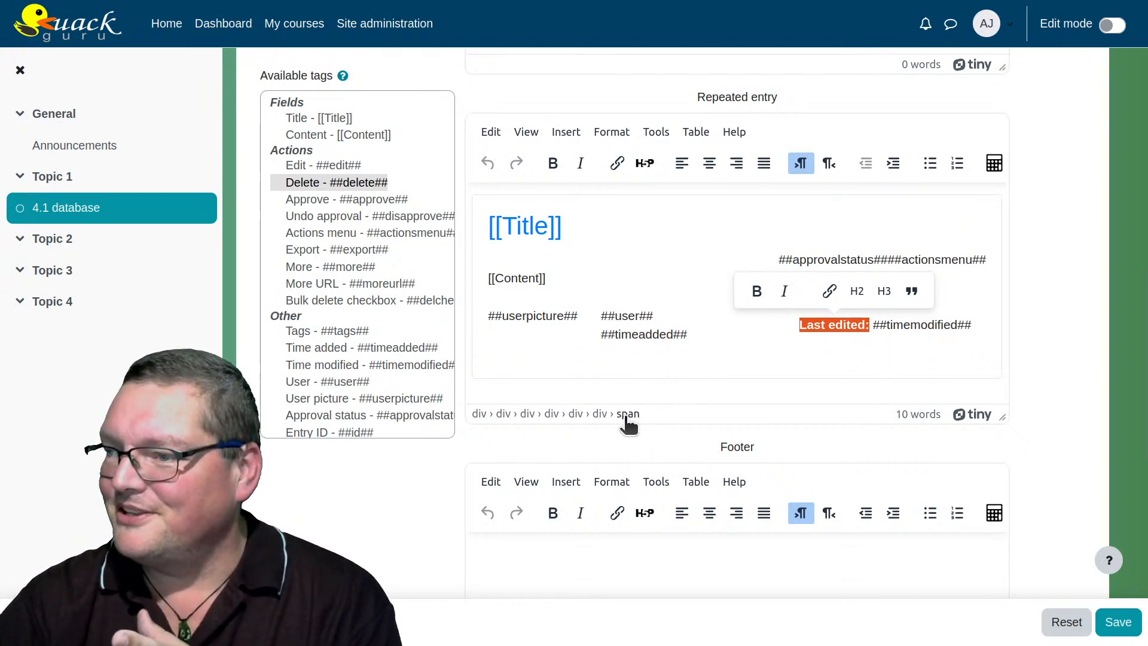
left_click(884, 291)
left_click(859, 330)
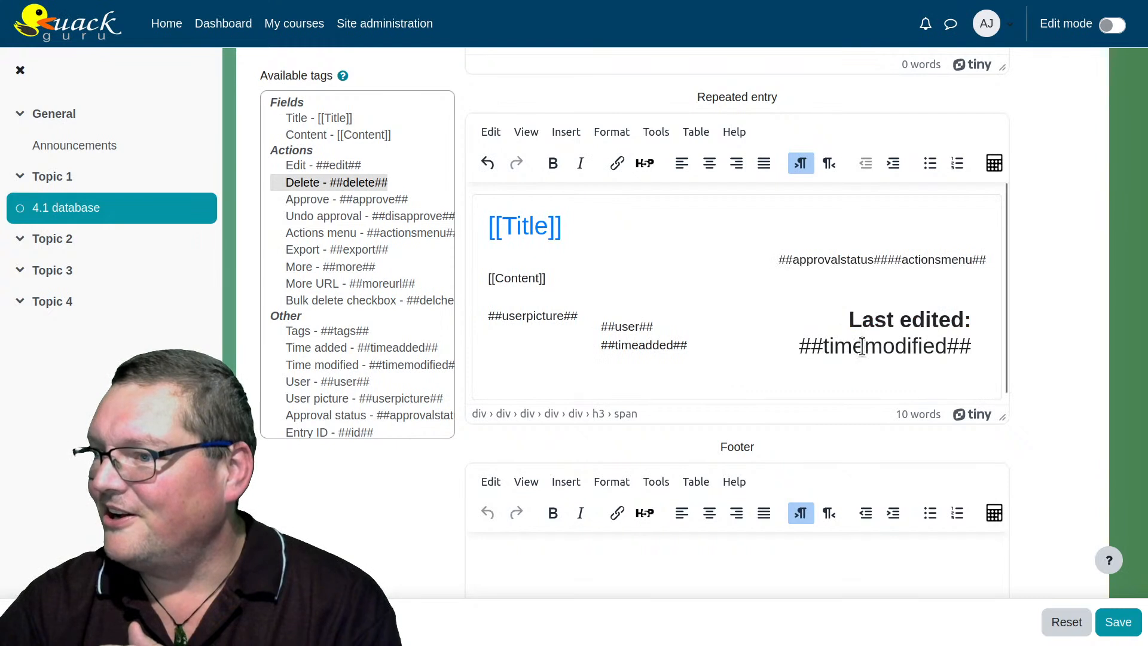
Inspect the h3 element of the Last edited line and its parent div through the editor's element path.
left_click(599, 414)
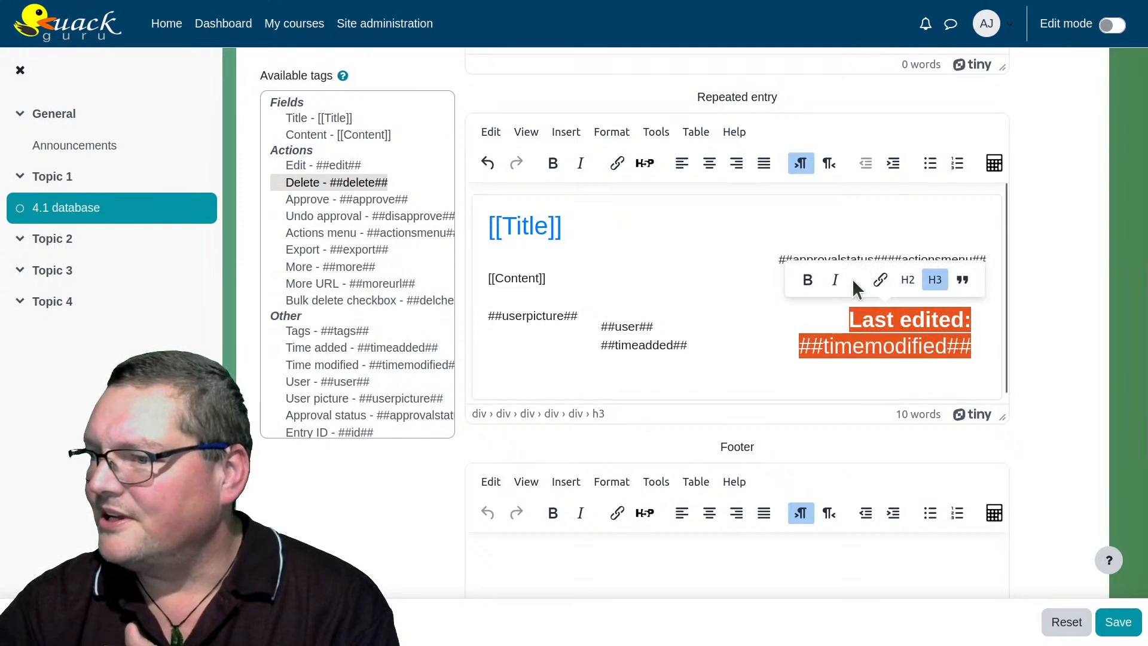
right_click(597, 416)
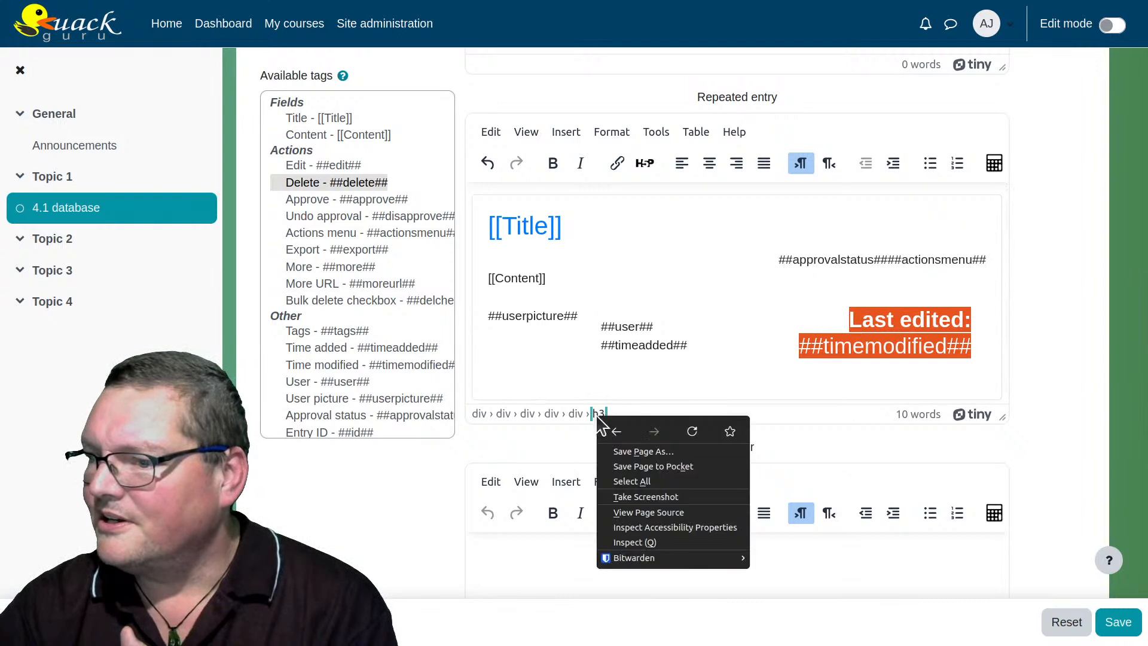
left_click(556, 446)
left_click(596, 411)
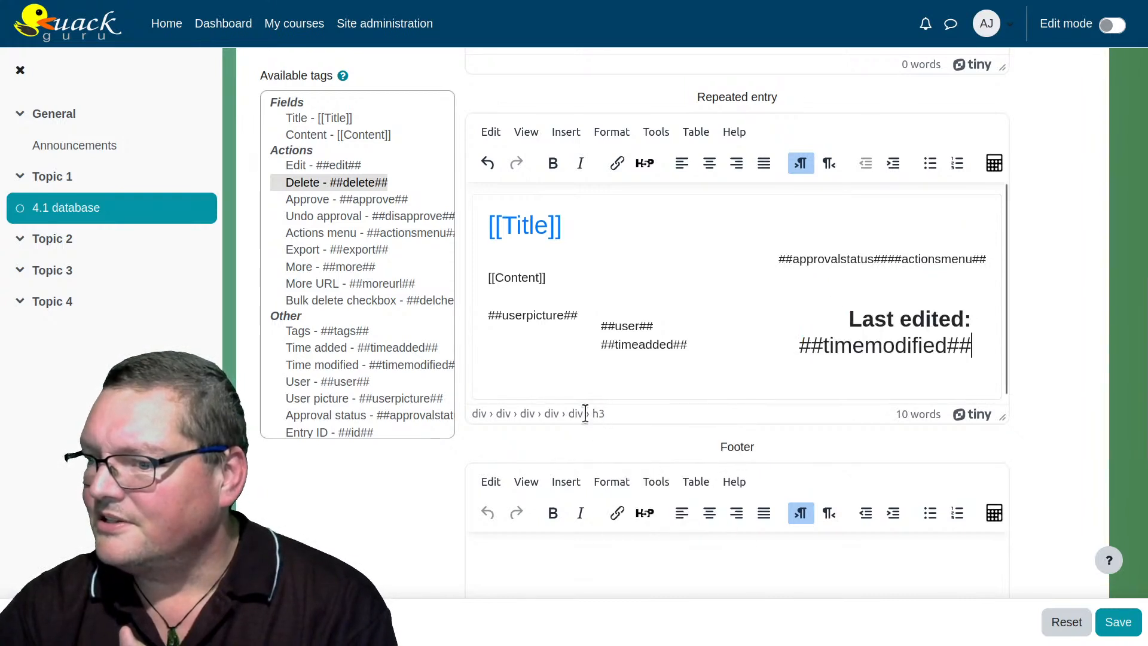
left_click(577, 414)
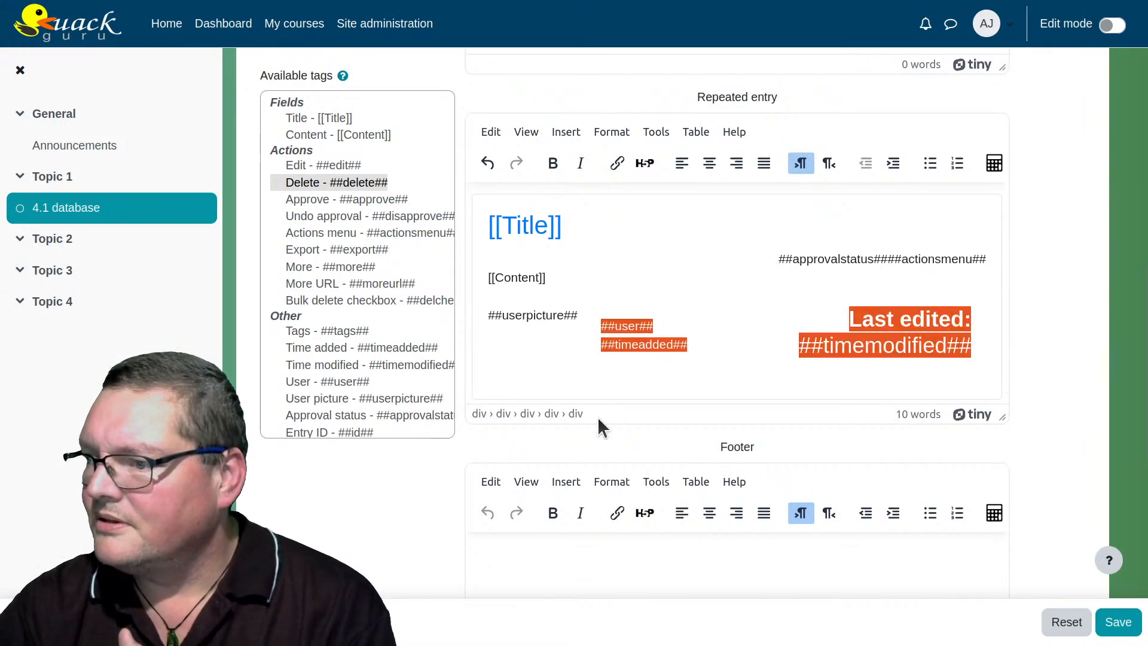
left_click(914, 331)
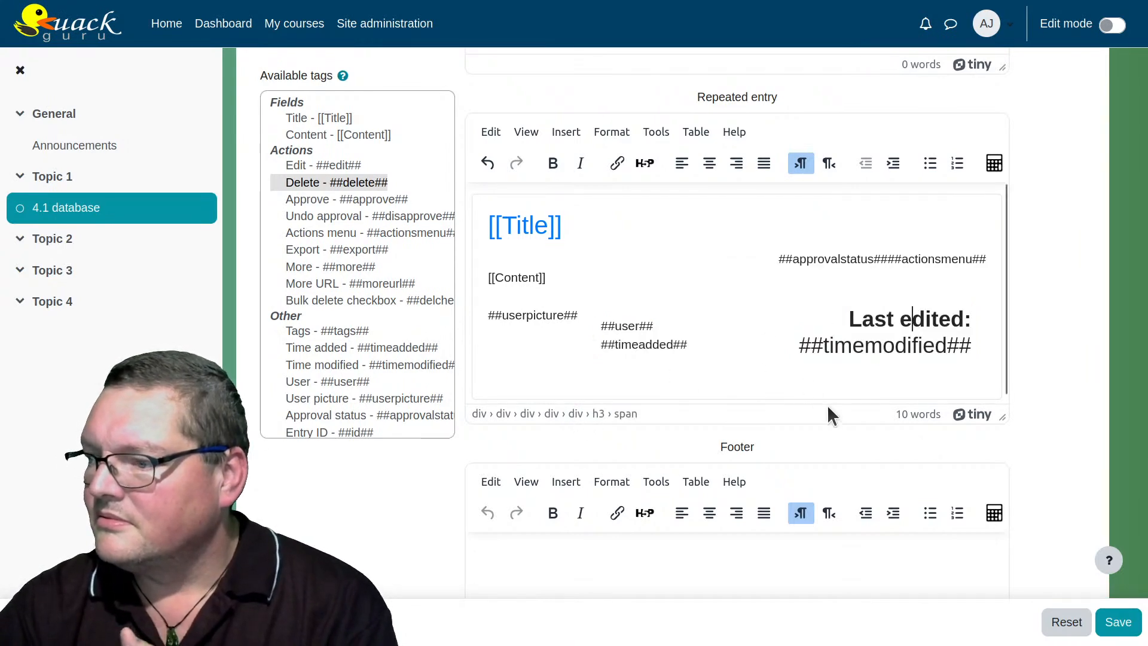
Remove the h3 tags around the Last edited line in the repeated entry's source code and save the code.
scroll(833, 418, "up", 5)
scroll(833, 430, "down", 5)
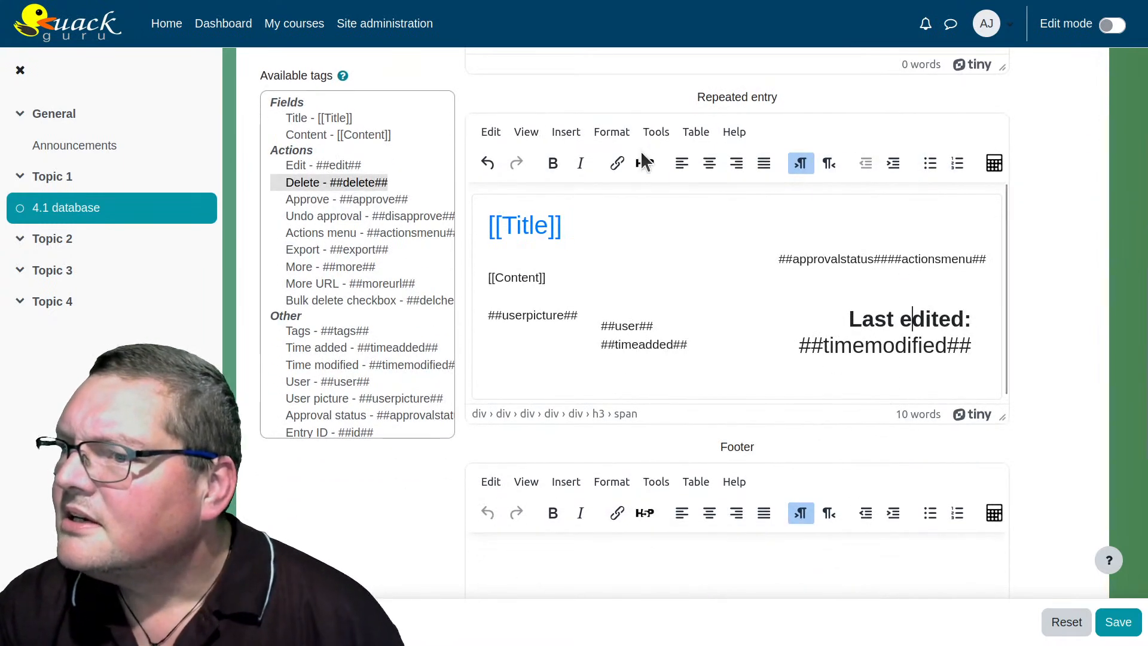
left_click(485, 131)
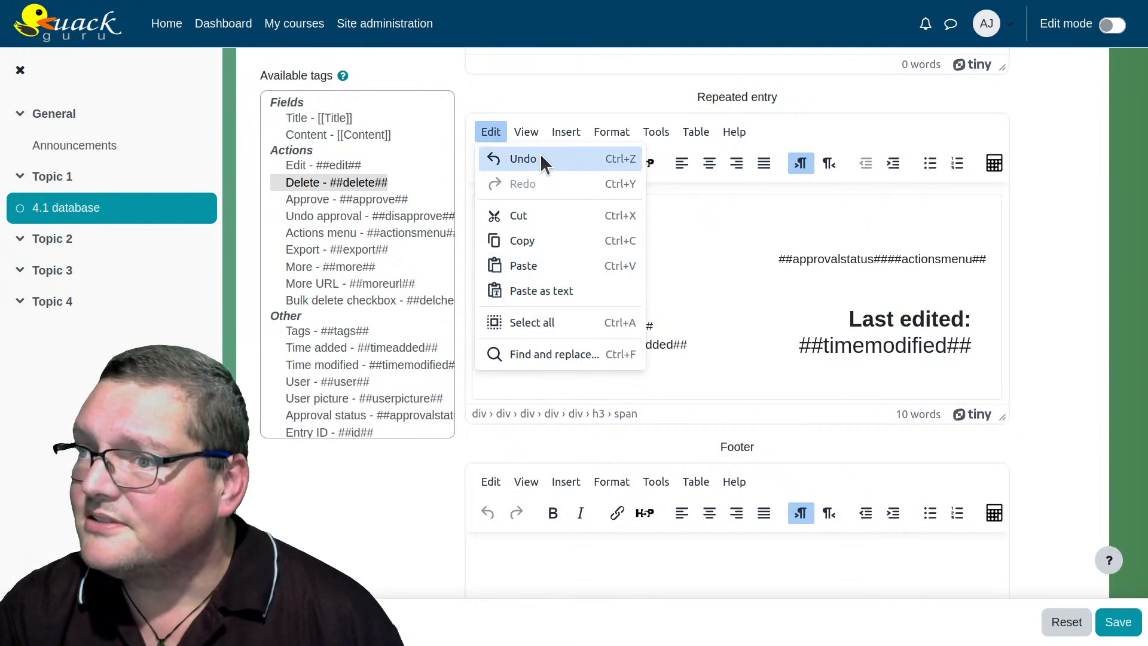
mouse_move(527, 129)
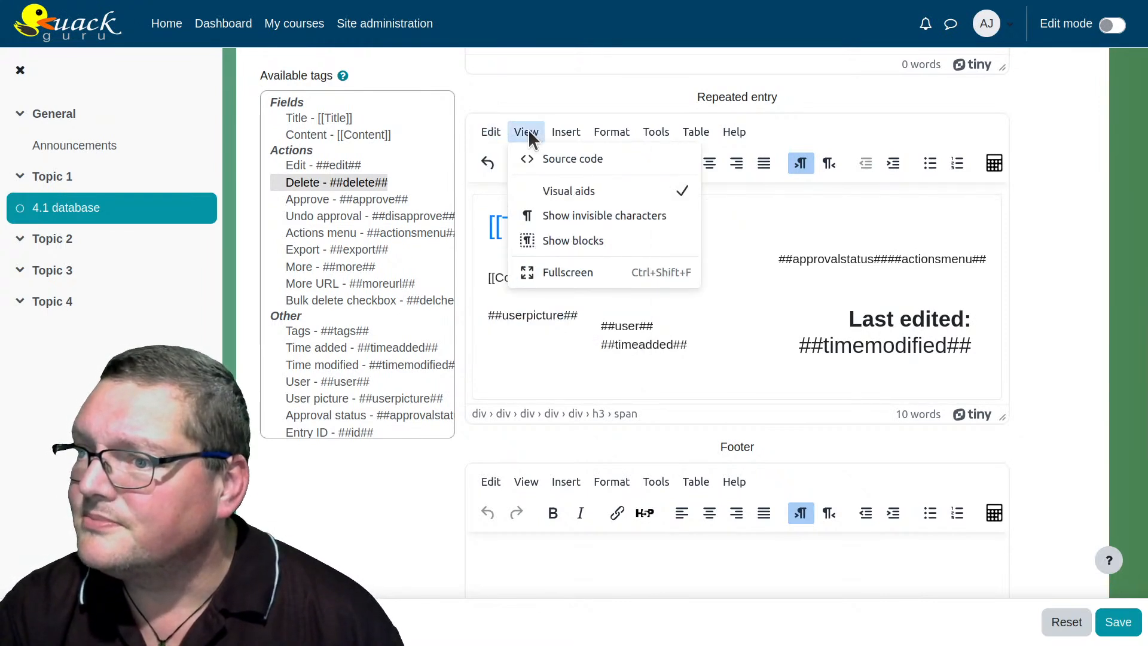
left_click(533, 157)
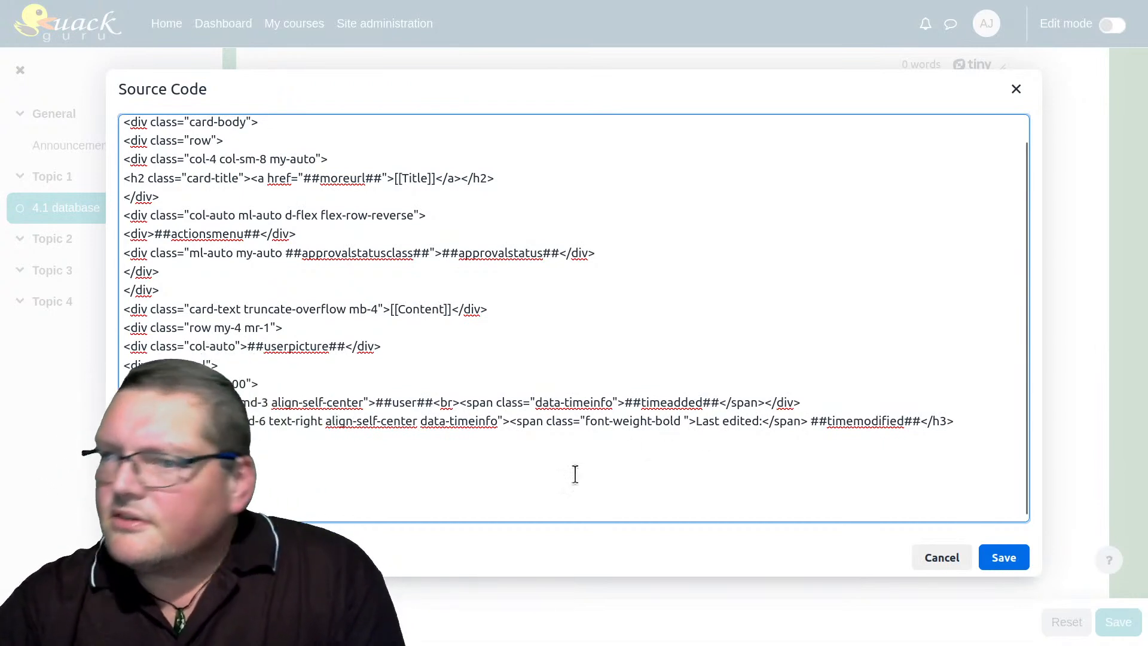
scroll(353, 463, "down", 1)
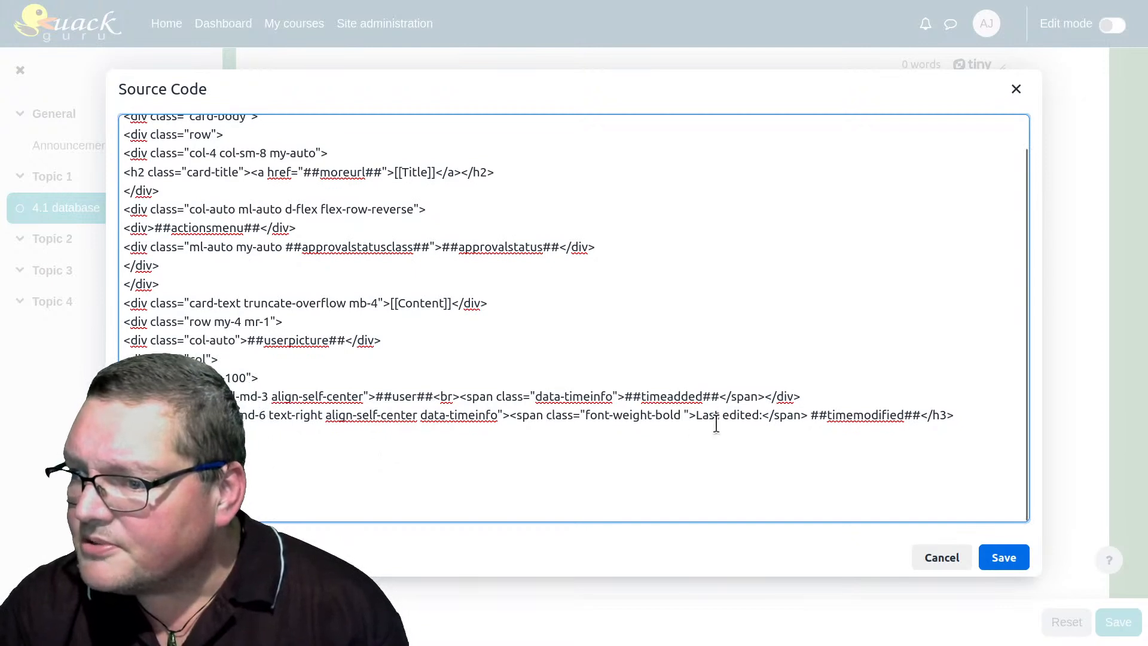
left_click(508, 412)
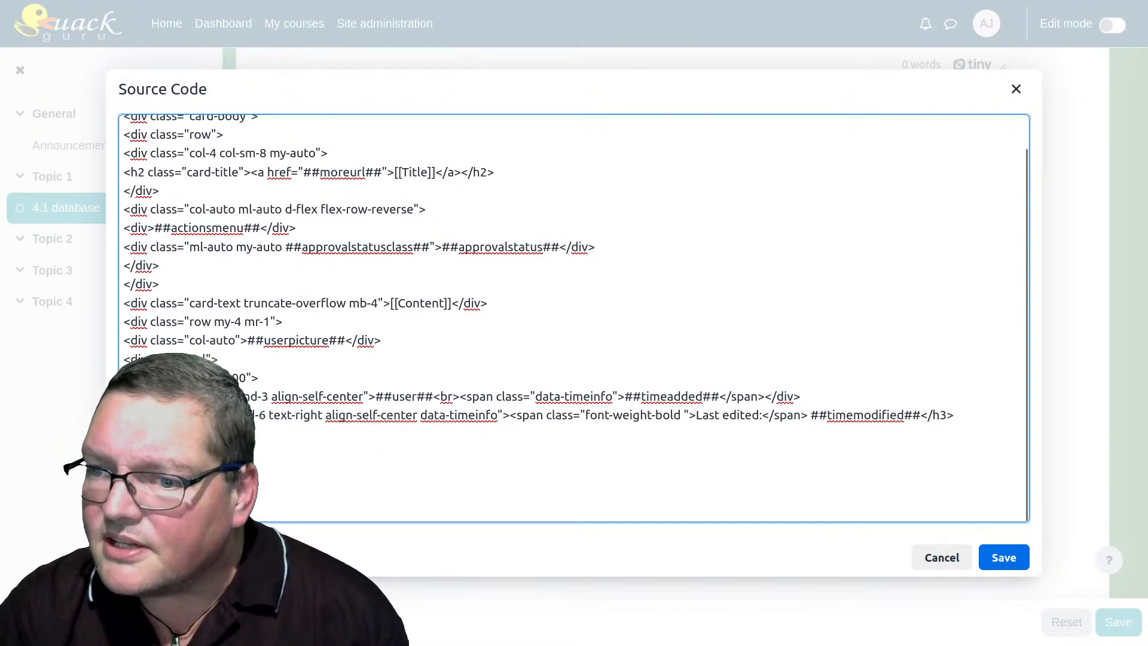
left_click_drag(509, 415, 251, 414)
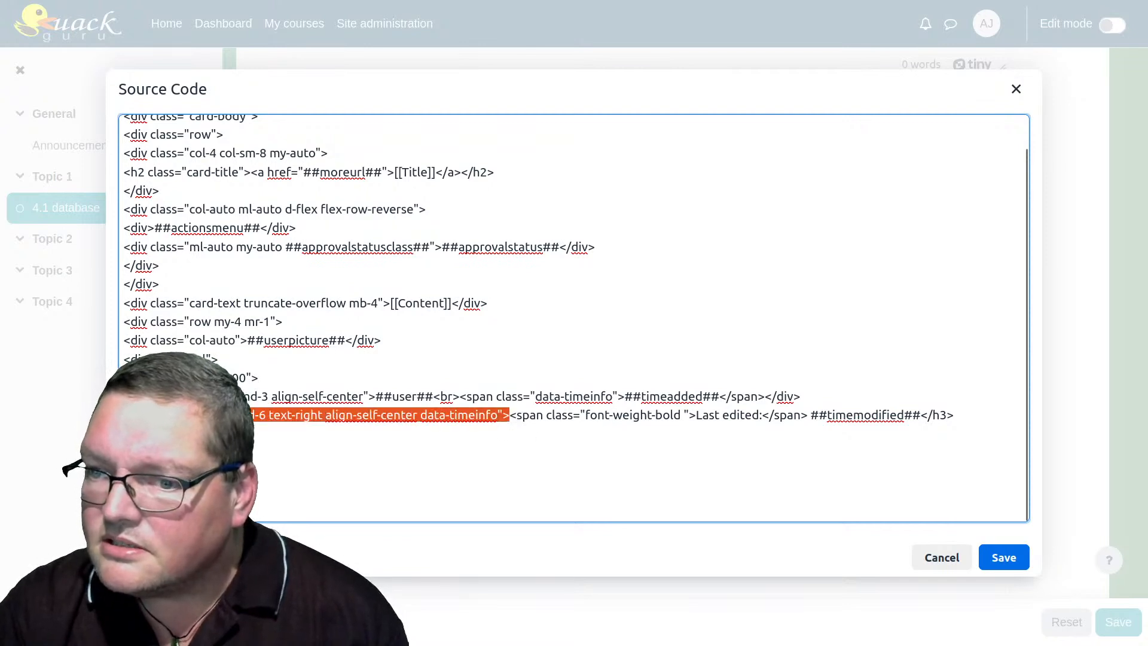
key("BackSpace")
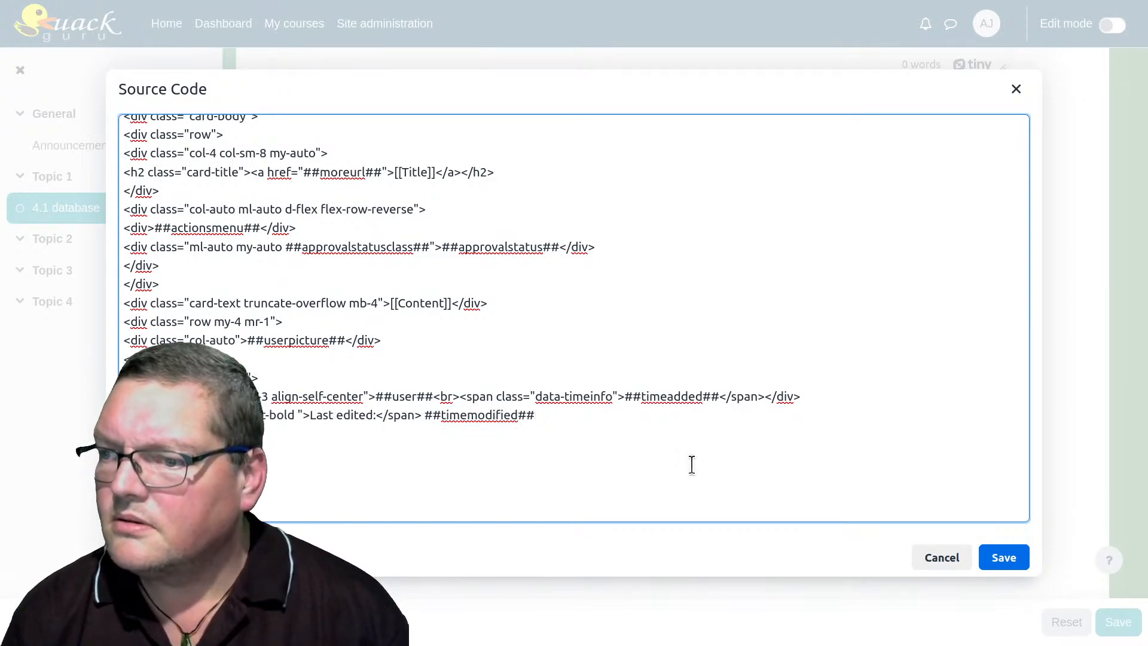
left_click(995, 560)
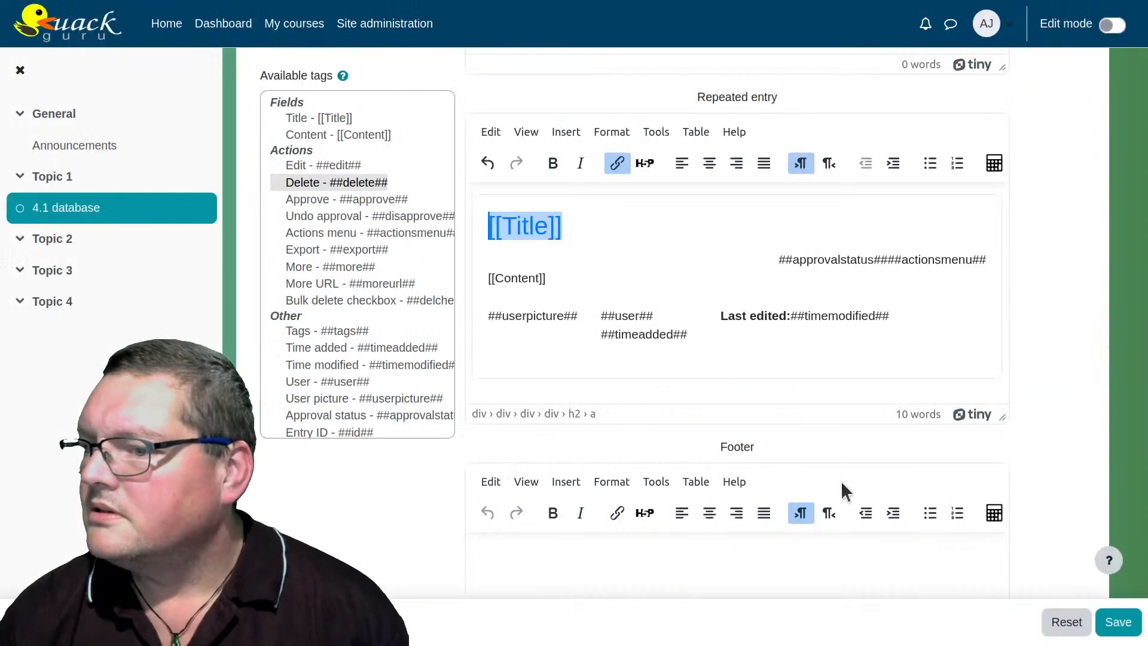
left_click(780, 320)
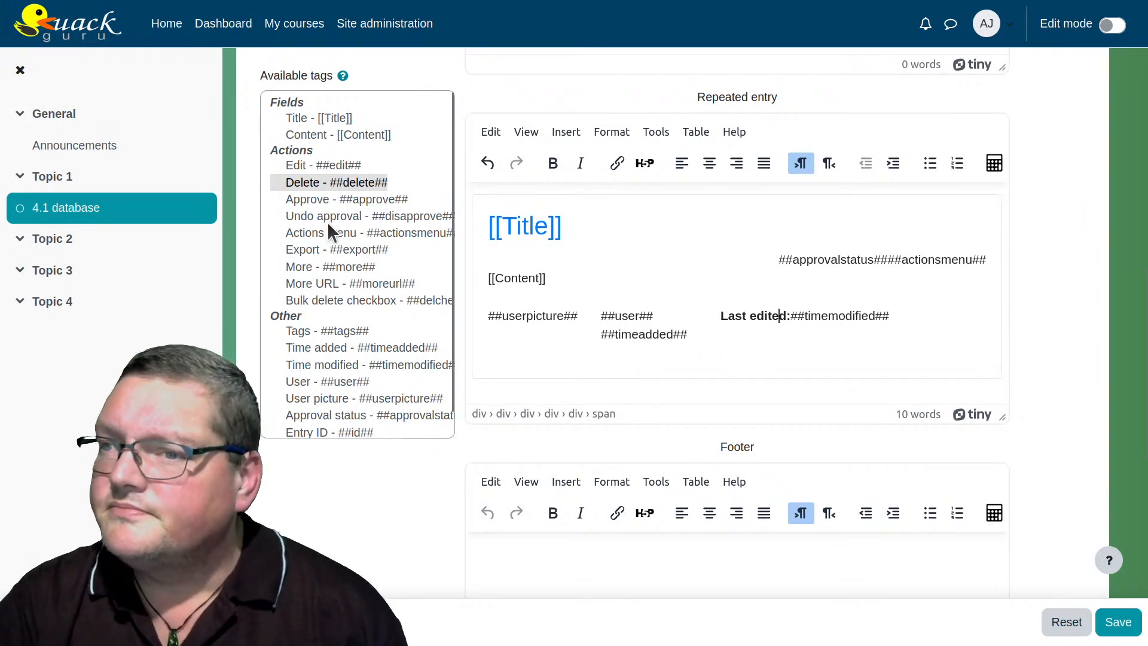
Run the accessibility checker on the repeated entry and close its report.
scroll(339, 269, "down", 3)
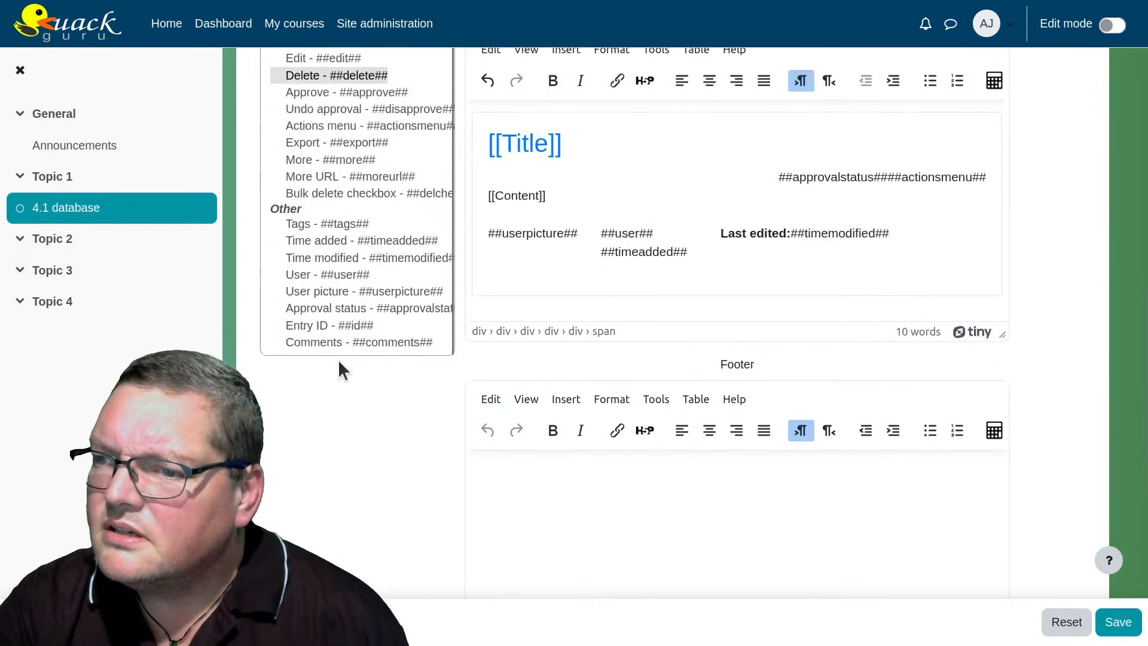
scroll(340, 341, "up", 1)
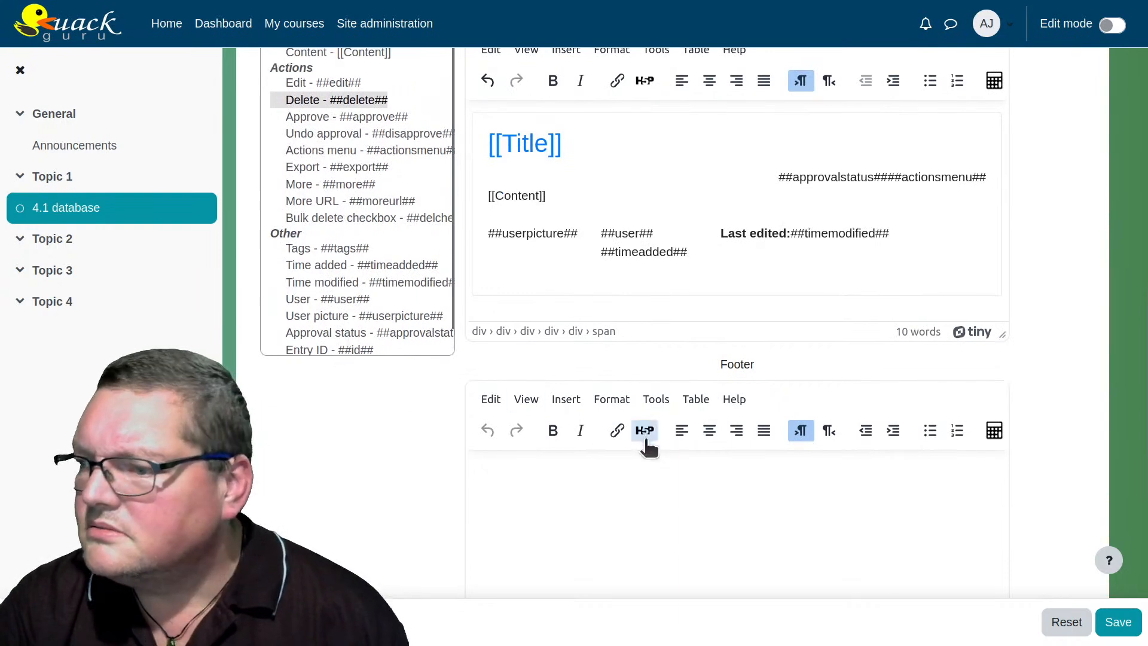
scroll(648, 440, "down", 4)
scroll(845, 388, "up", 4)
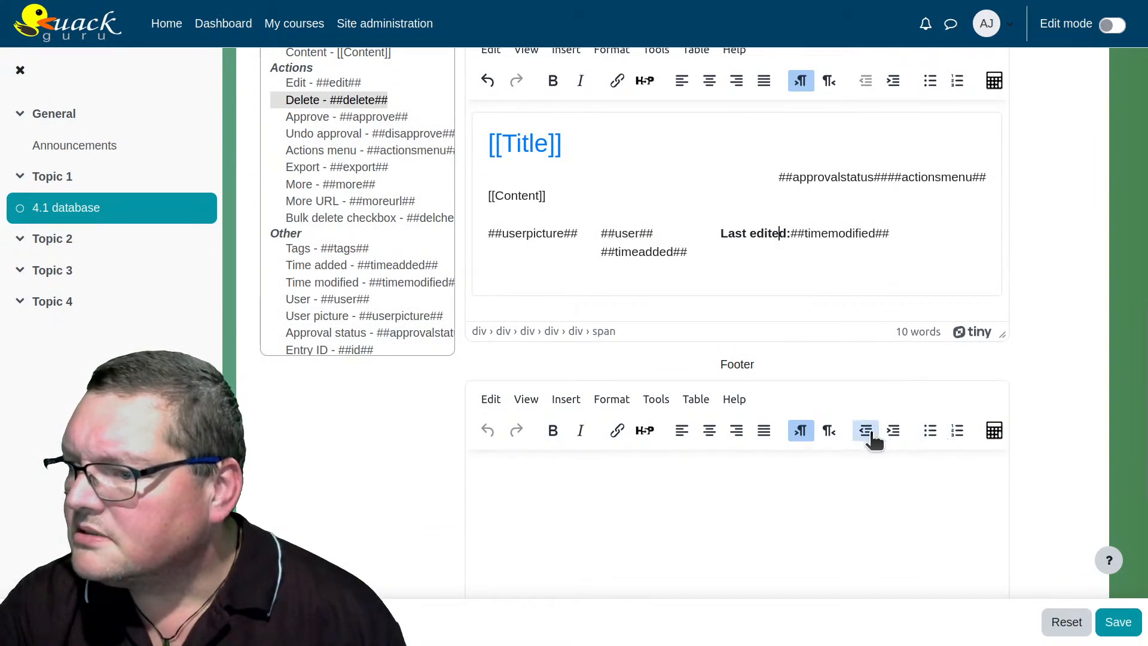
left_click(648, 402)
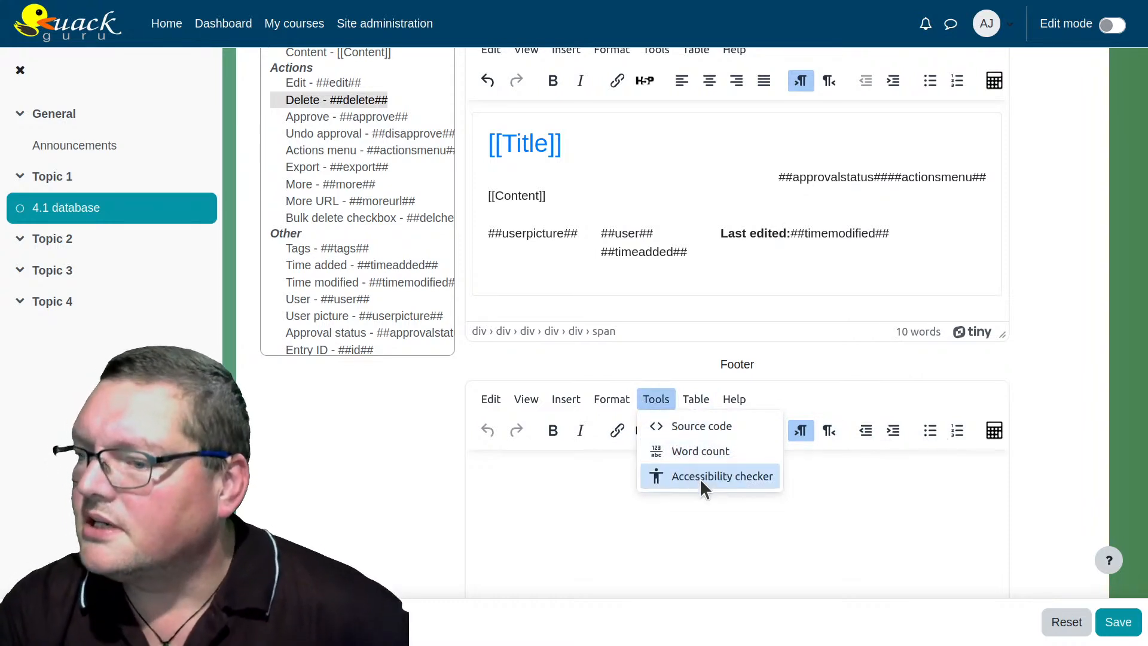
left_click(897, 235)
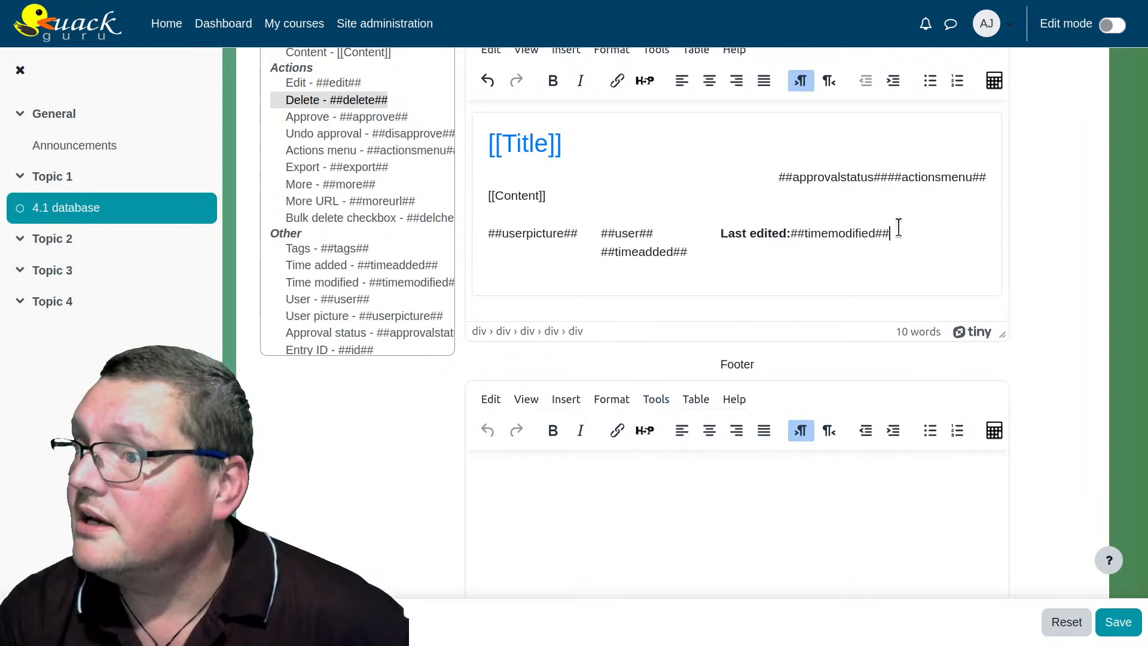
scroll(879, 149, "up", 1)
left_click(696, 131)
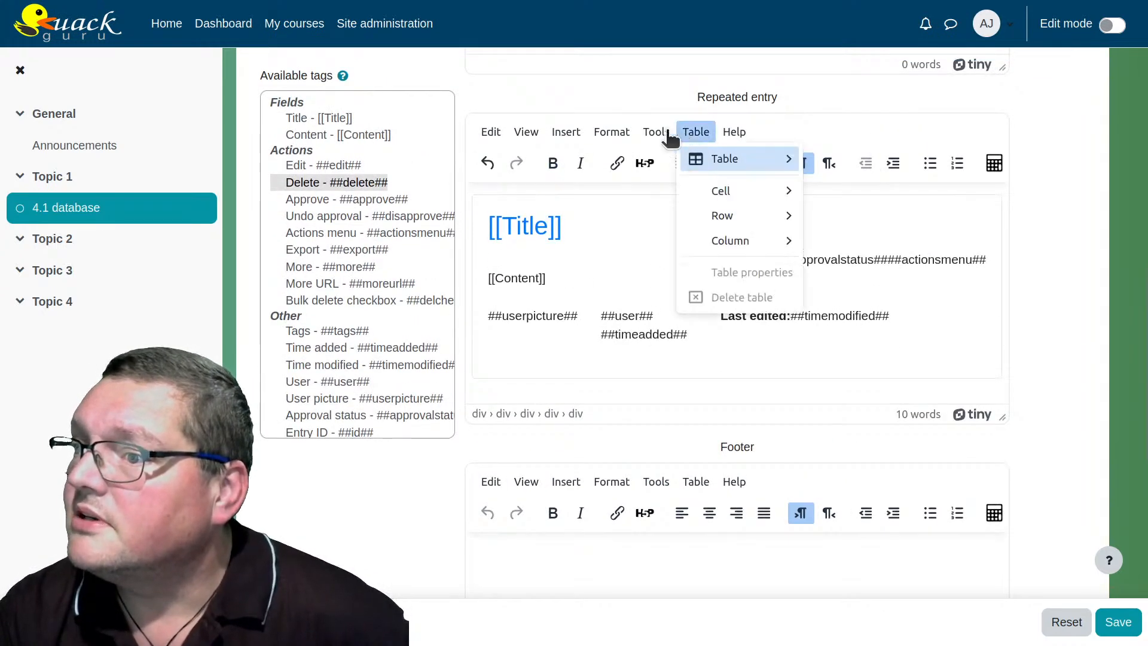
mouse_move(653, 131)
left_click(676, 208)
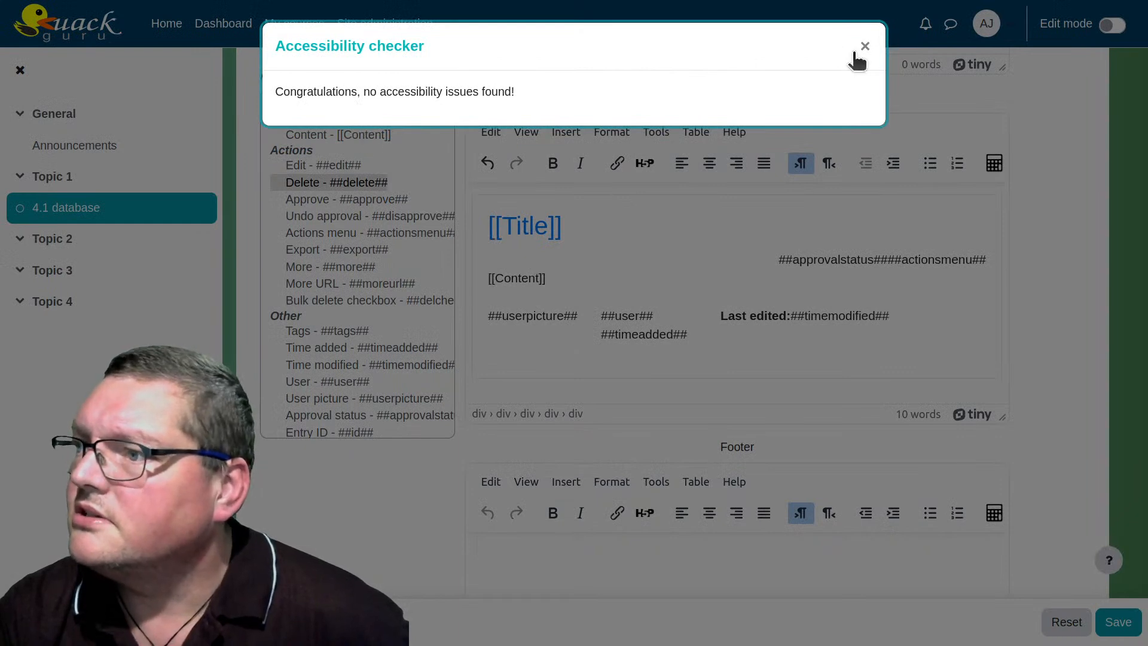
left_click(865, 46)
Look through the table commands and the block formatting choices offered for the repeated entry.
left_click(736, 134)
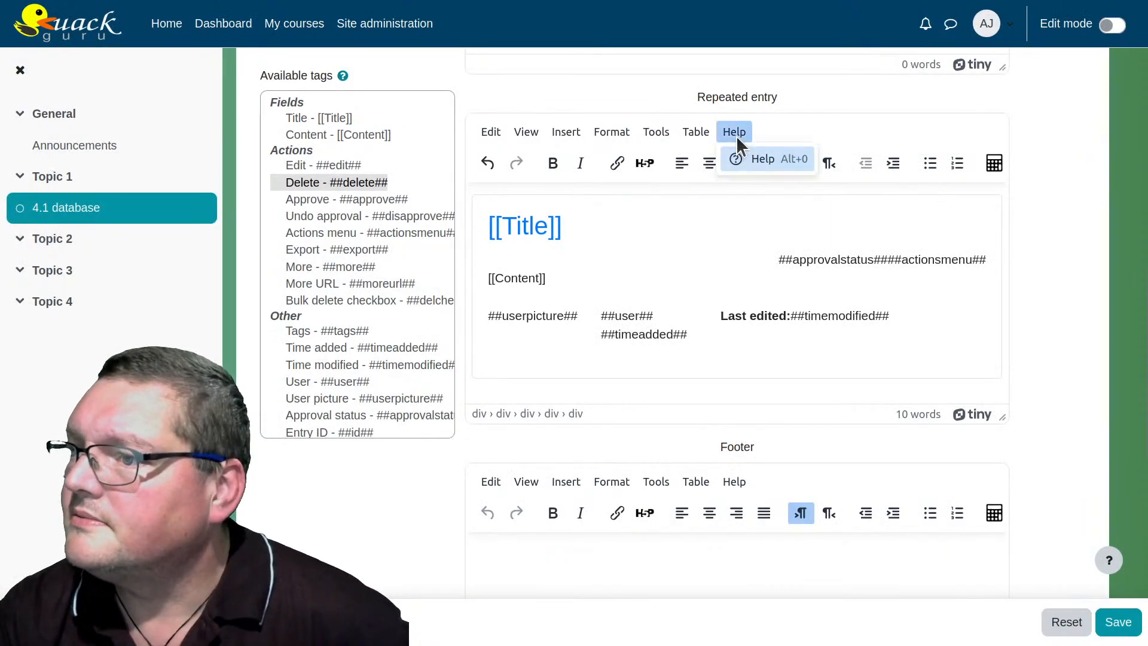
mouse_move(690, 134)
mouse_move(725, 167)
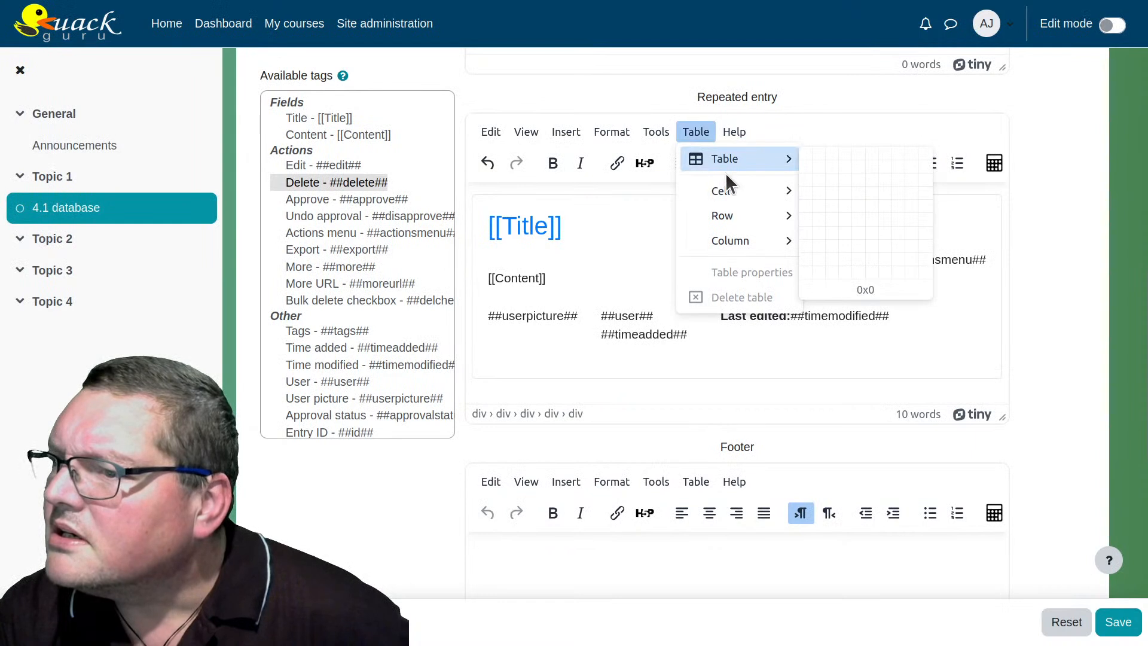
mouse_move(744, 240)
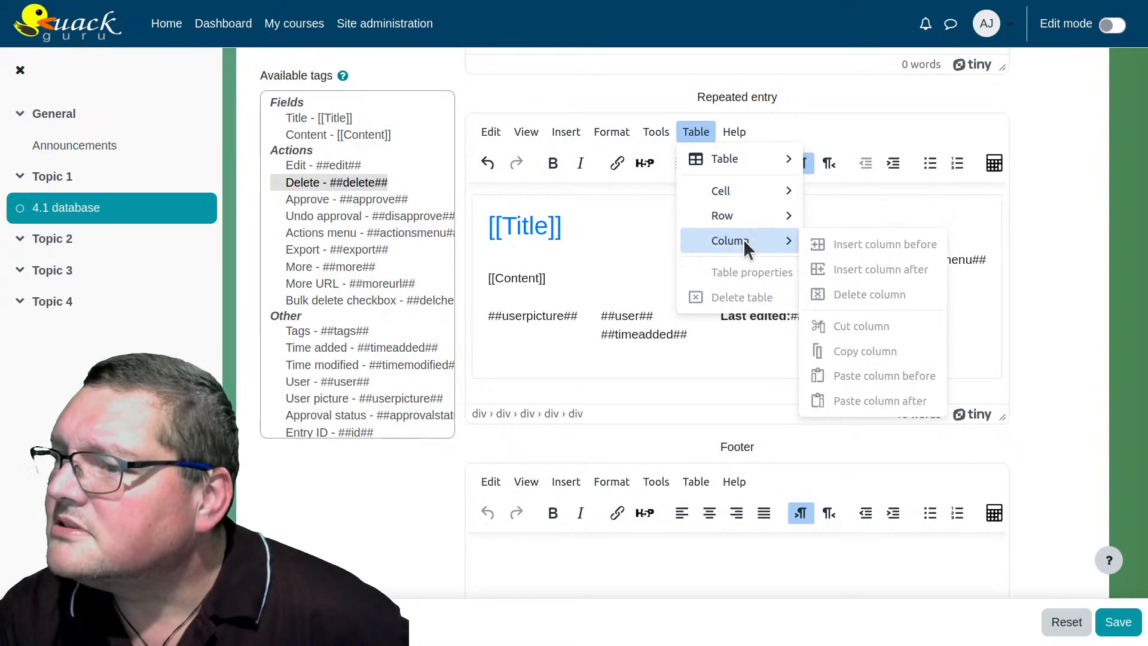
mouse_move(637, 136)
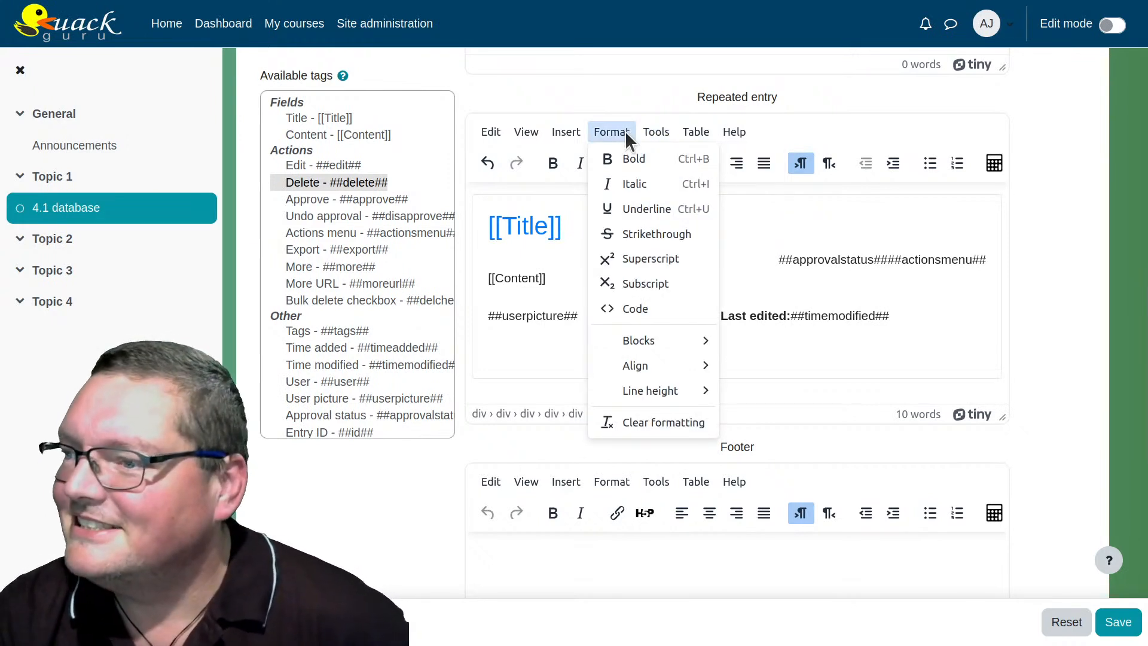
mouse_move(663, 339)
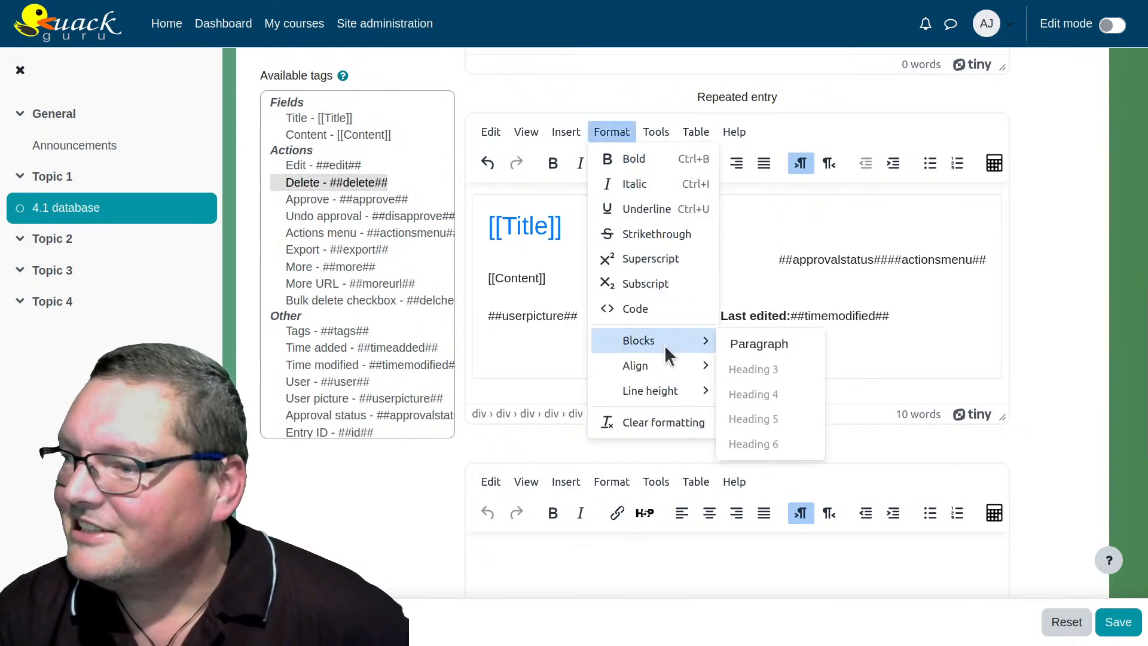
mouse_move(667, 366)
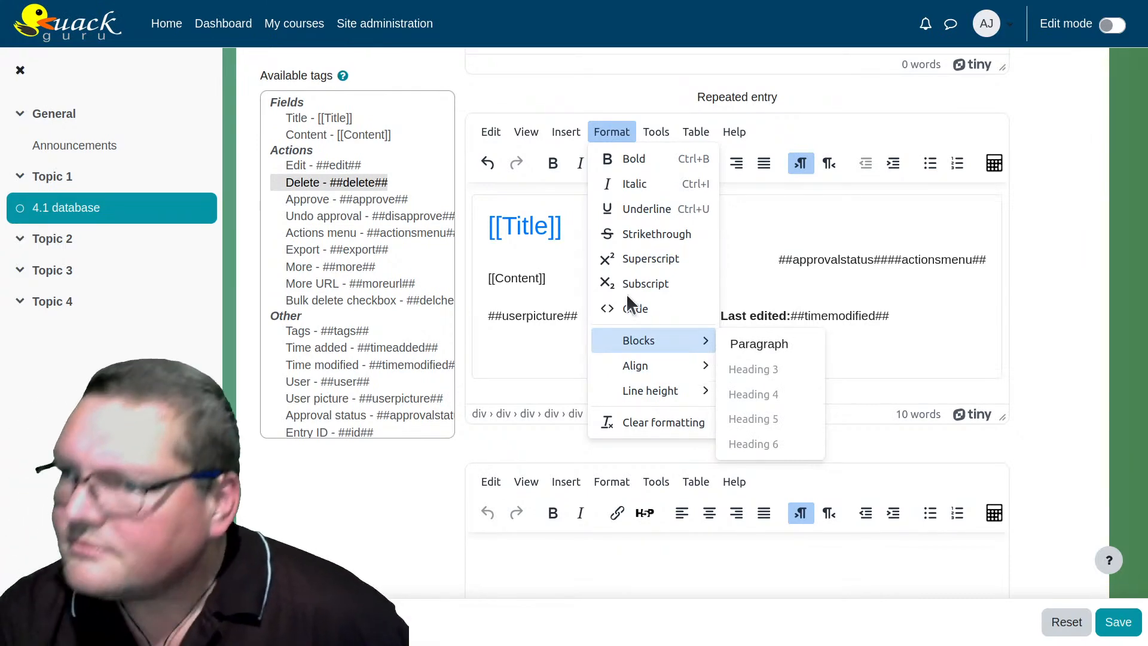
left_click(461, 448)
Inspect the H5P options offered when inserting H5P content into the repeated entry, and cancel without inserting anything.
scroll(543, 456, "up", 2)
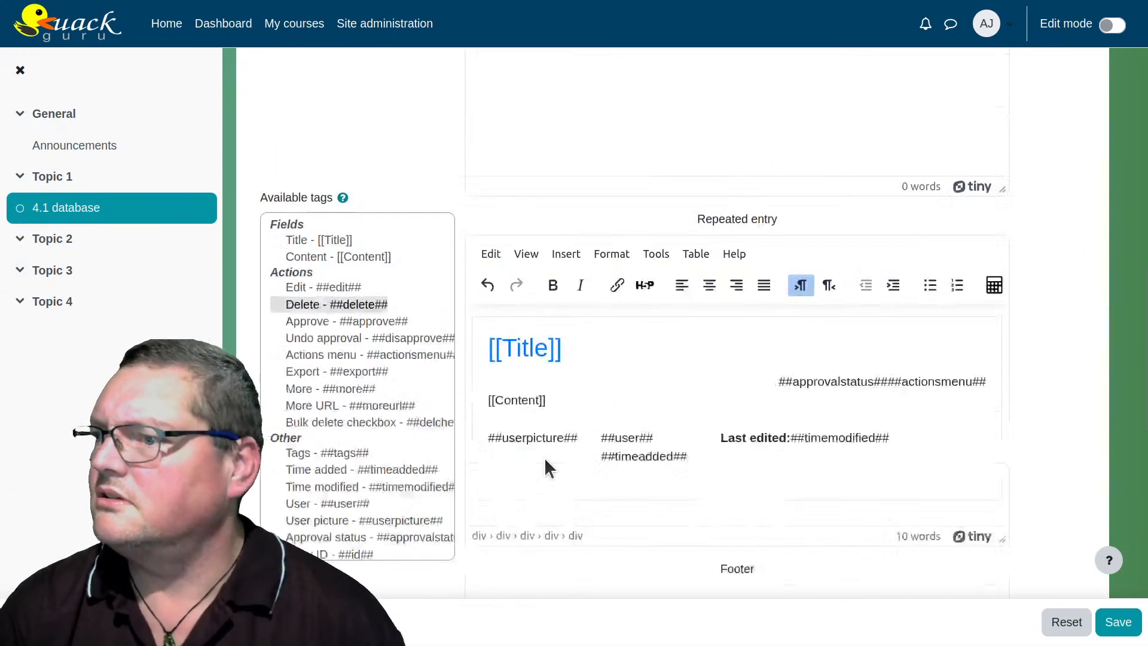
scroll(544, 456, "up", 5)
scroll(658, 394, "up", 2)
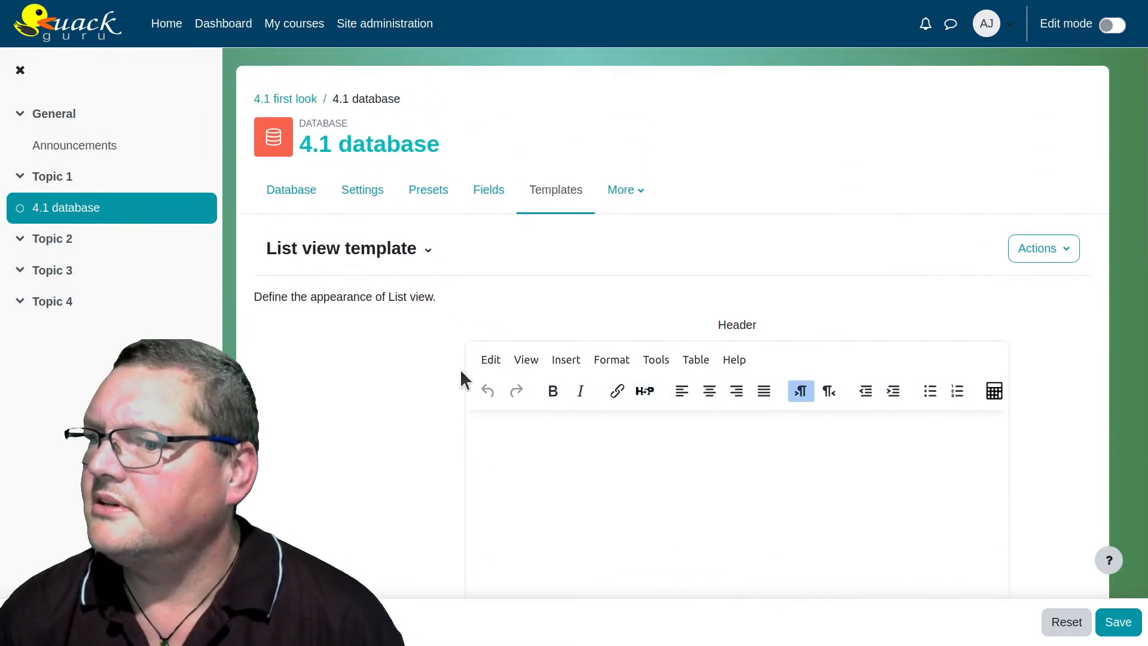
scroll(475, 452, "down", 10)
scroll(479, 451, "up", 6)
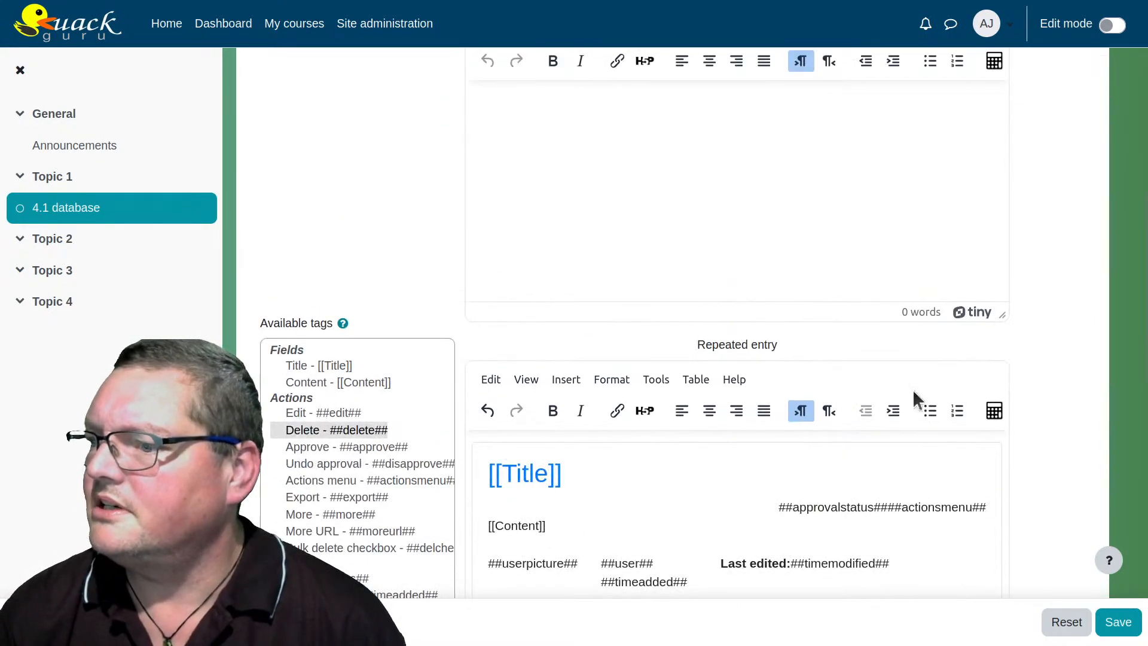
left_click(645, 411)
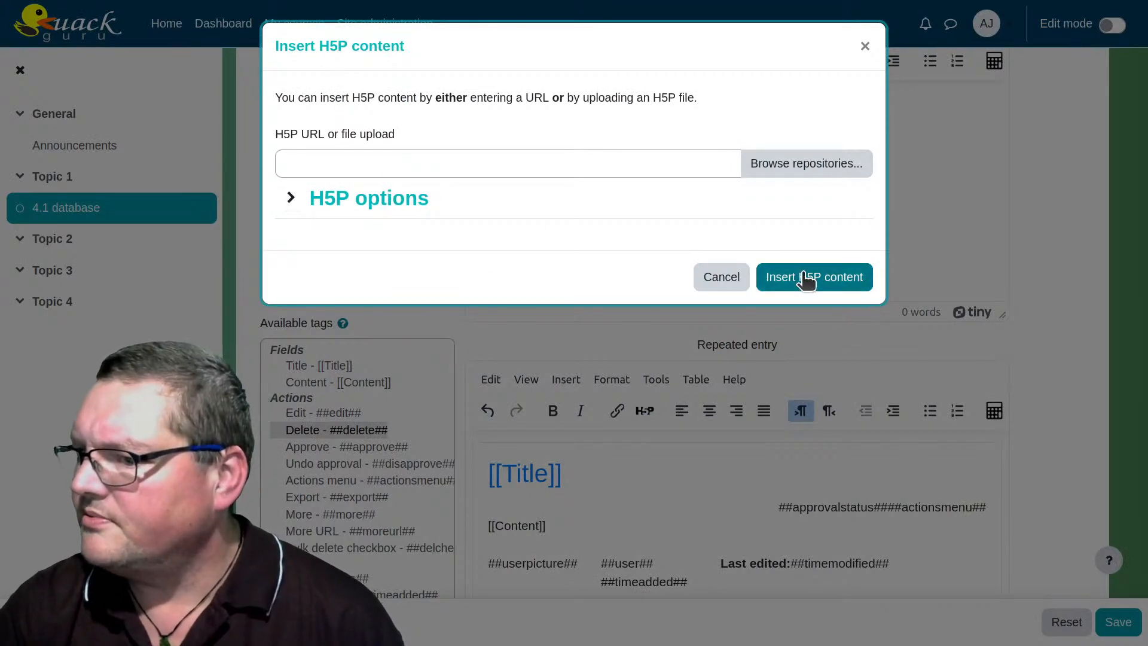
left_click(380, 210)
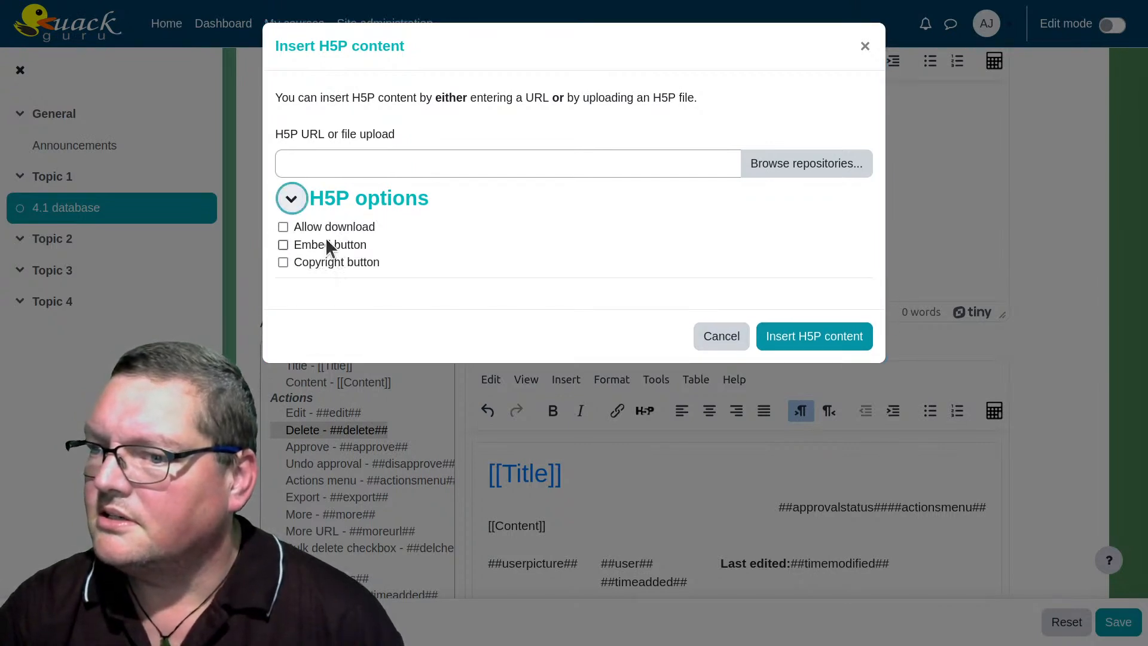
left_click(315, 202)
left_click(717, 278)
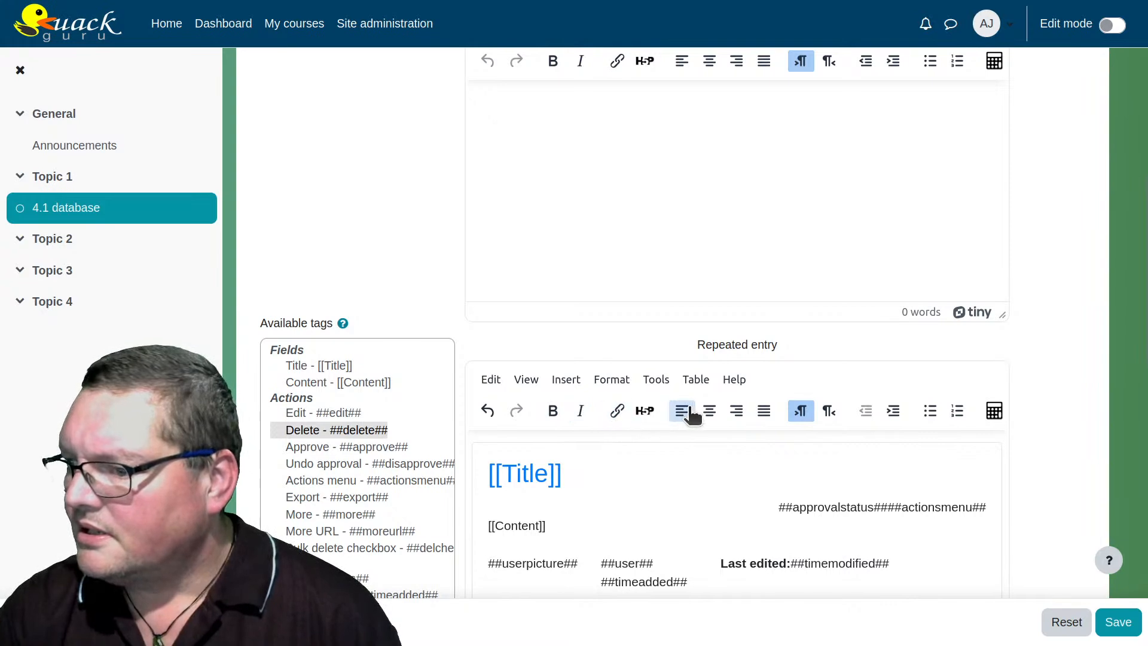
Highlight the div that holds the [[Content]] tag through the repeated entry's element path.
scroll(672, 505, "down", 5)
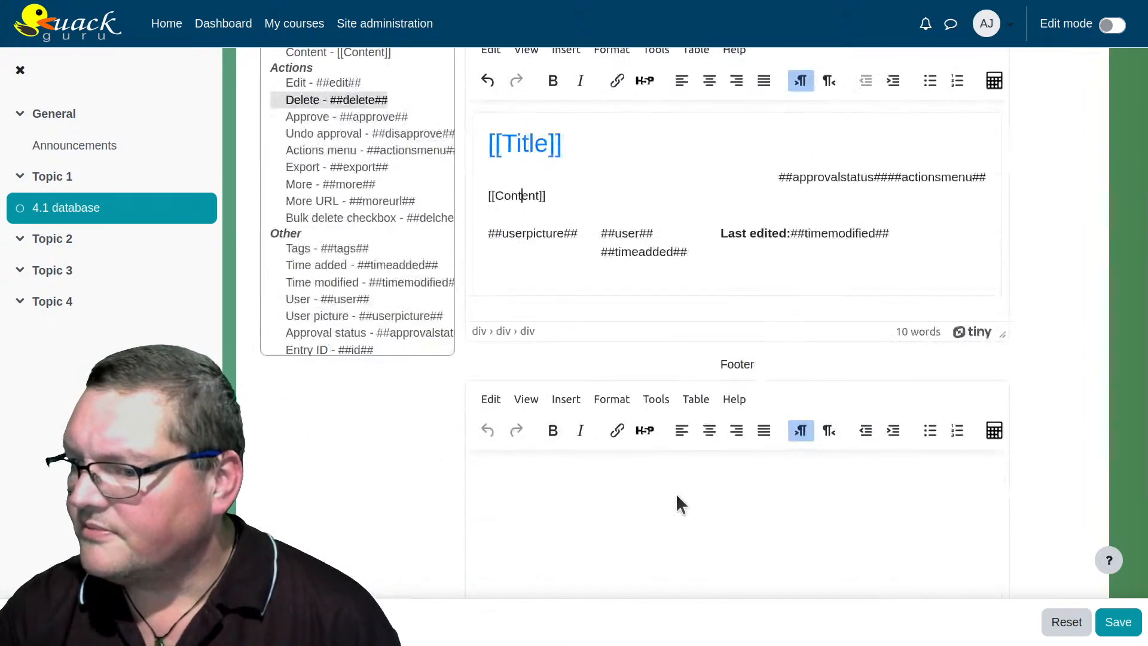
left_click(527, 331)
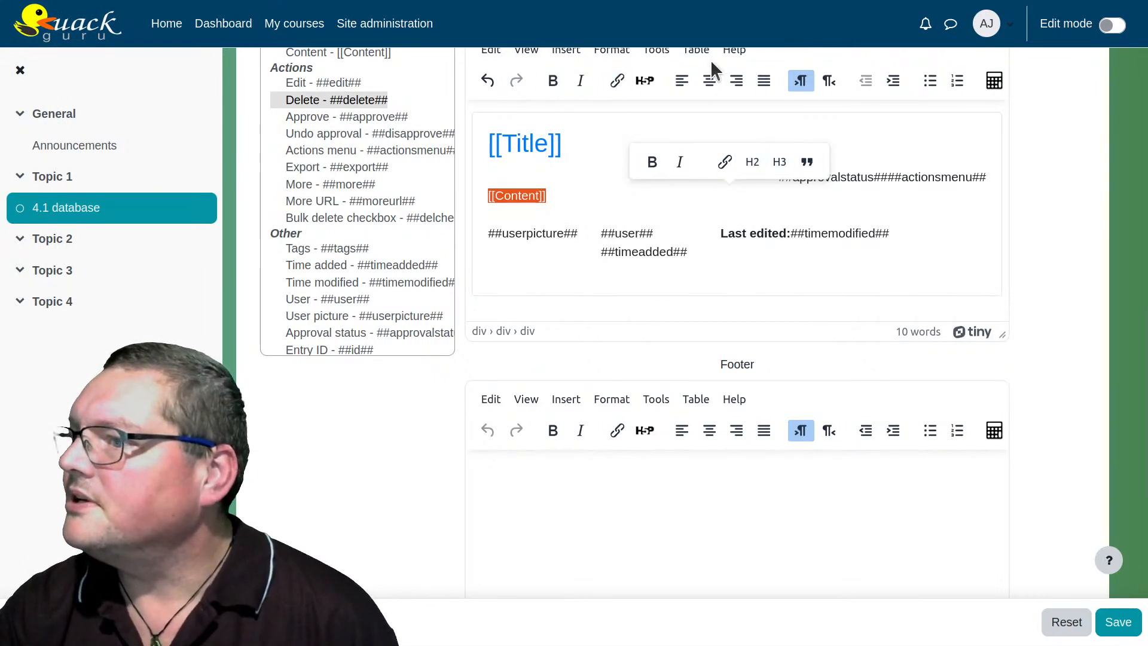
scroll(896, 202, "up", 2)
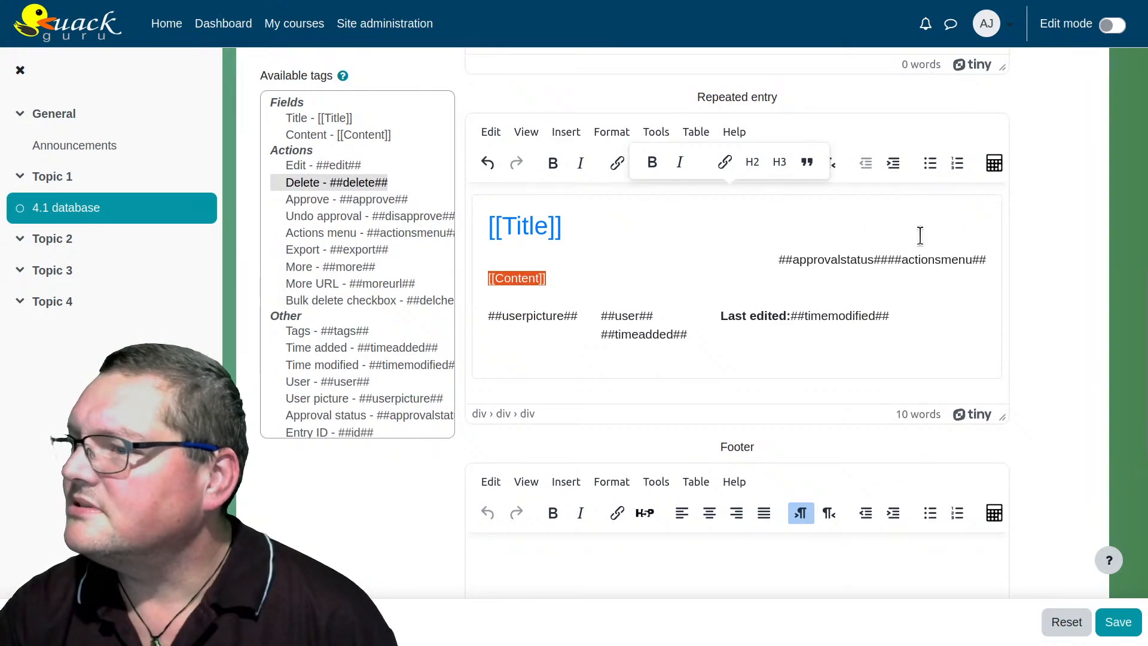
Inspect the nested divs around the ##approvalstatus## and ##actionsmenu## tags, from the innermost out to the one enclosing the whole entry.
left_click(920, 235)
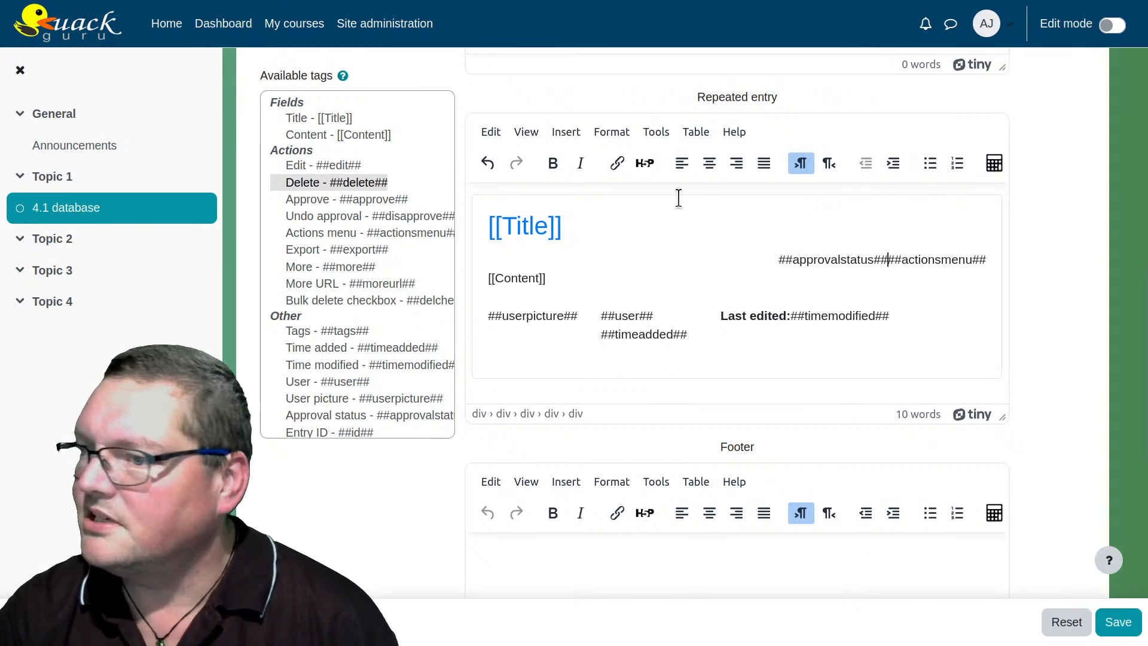
left_click(577, 415)
left_click(539, 415)
left_click(525, 414)
left_click(503, 414)
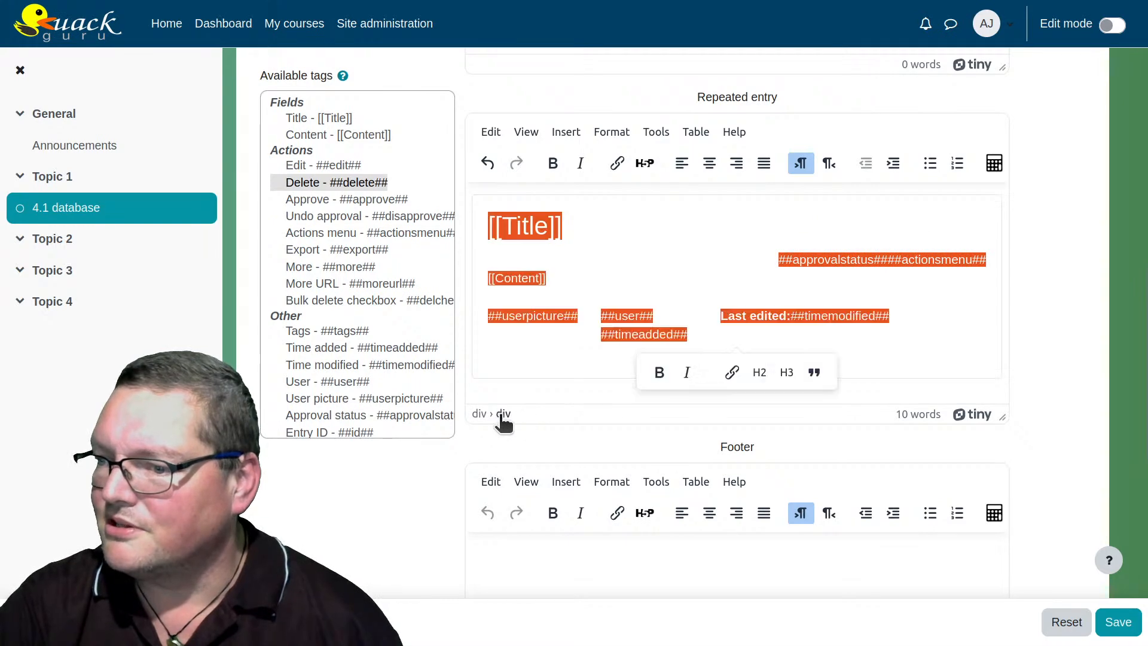
left_click(689, 270)
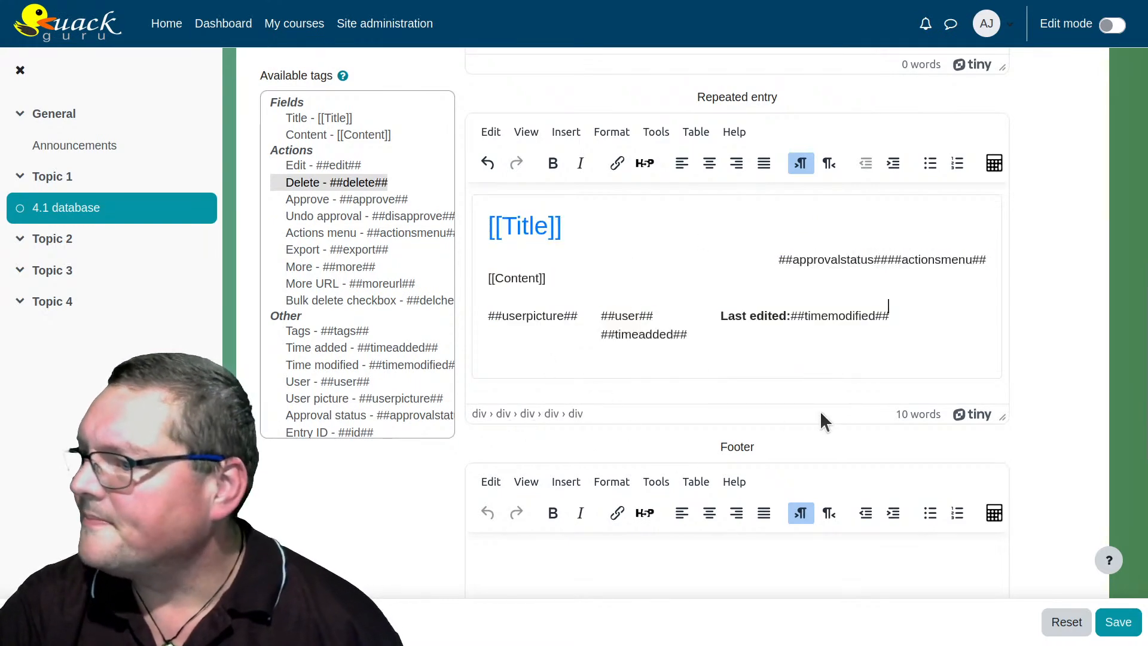
Leave the database template and open the question bank of the 4.1 first look course.
scroll(822, 412, "up", 5)
scroll(839, 413, "up", 10)
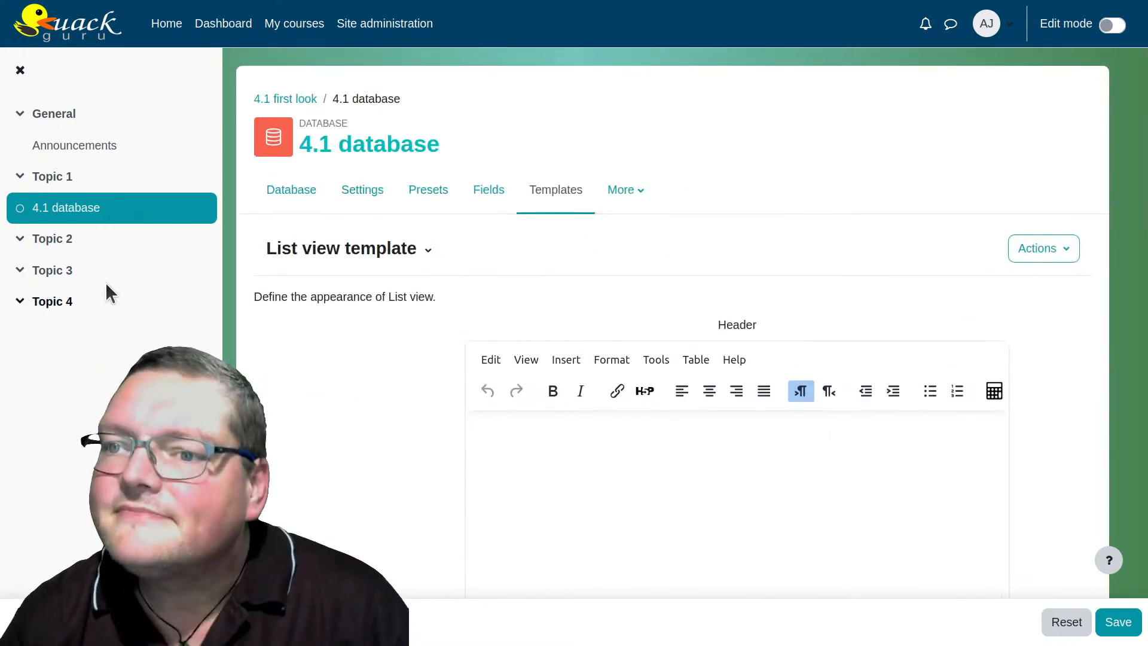
left_click(308, 100)
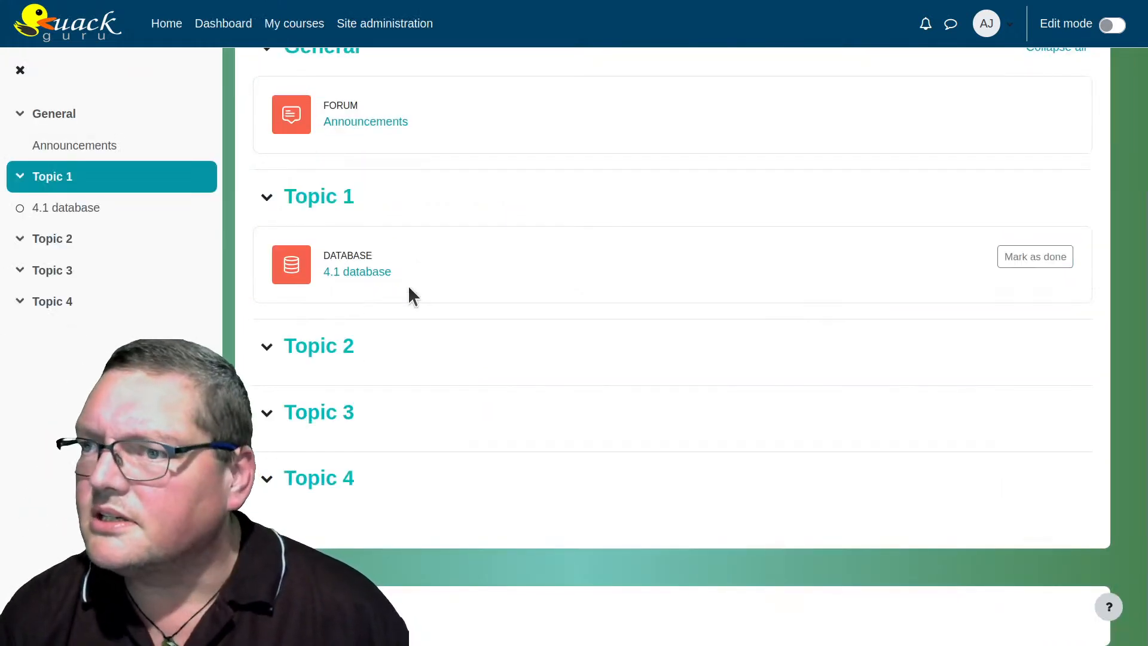
scroll(413, 457, "up", 3)
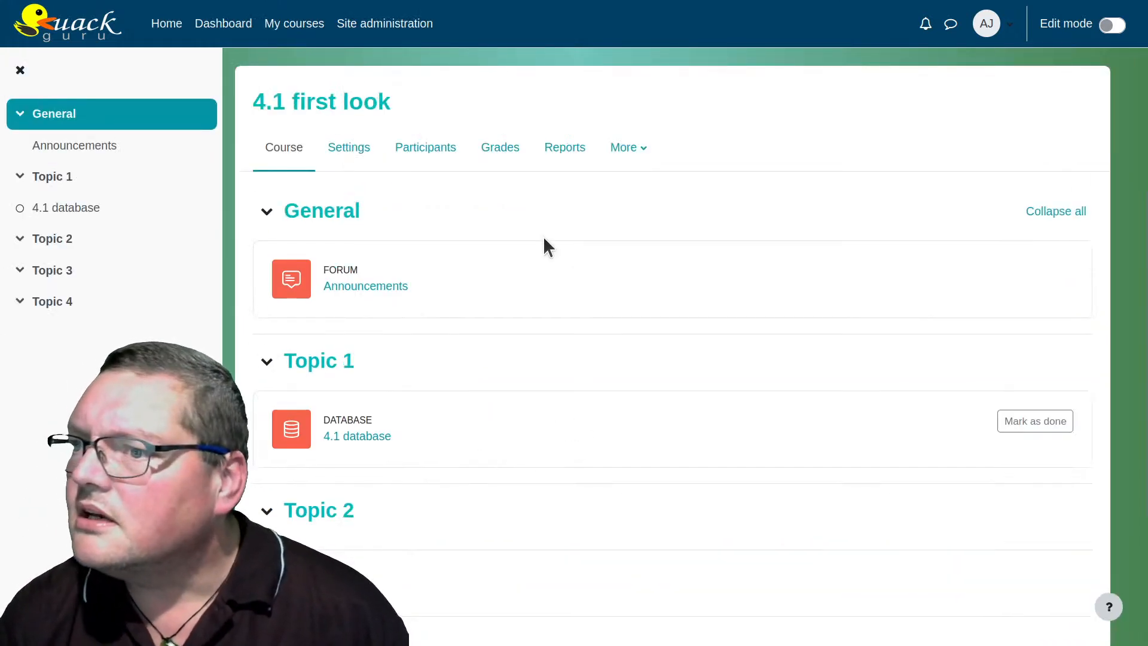
left_click(618, 159)
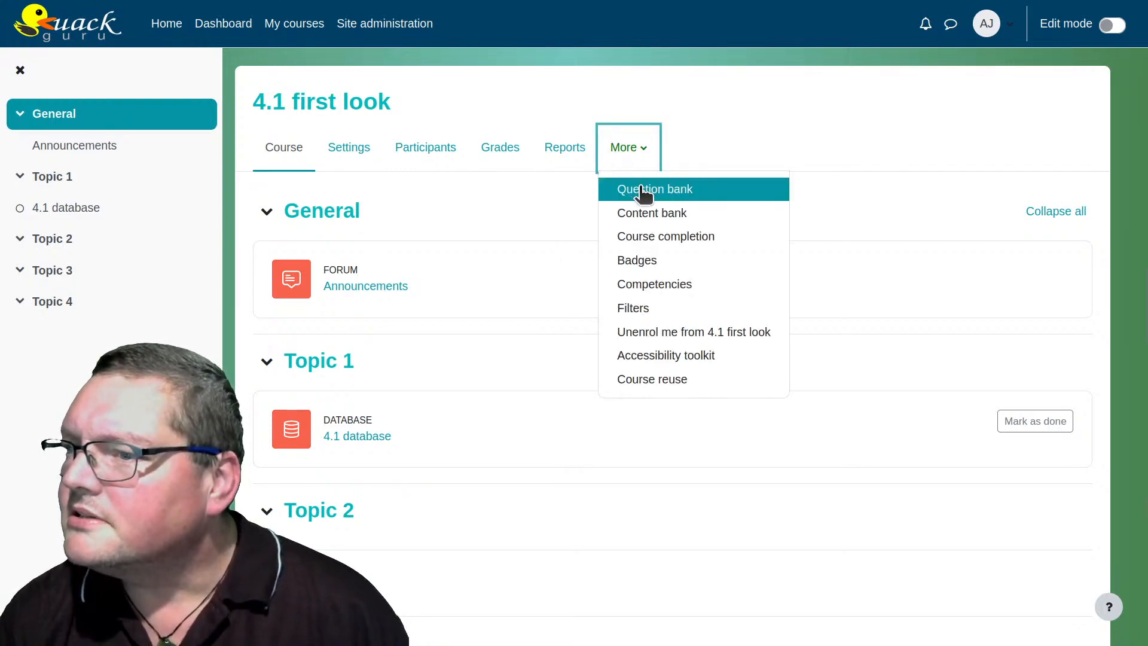
left_click(675, 191)
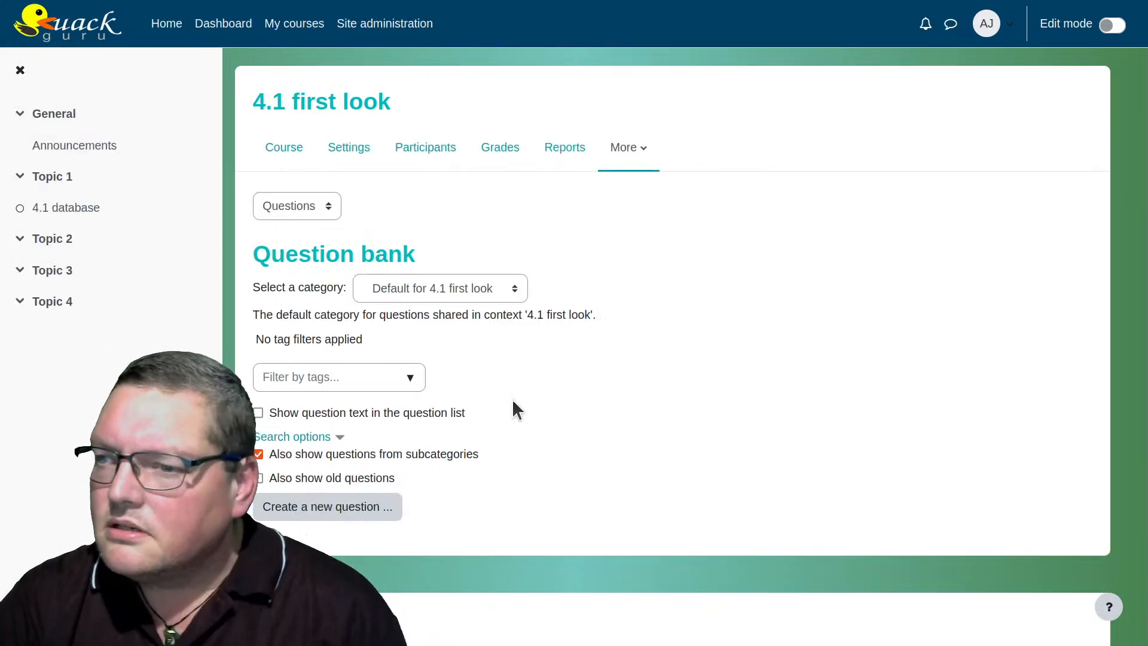
scroll(511, 385, "down", 1)
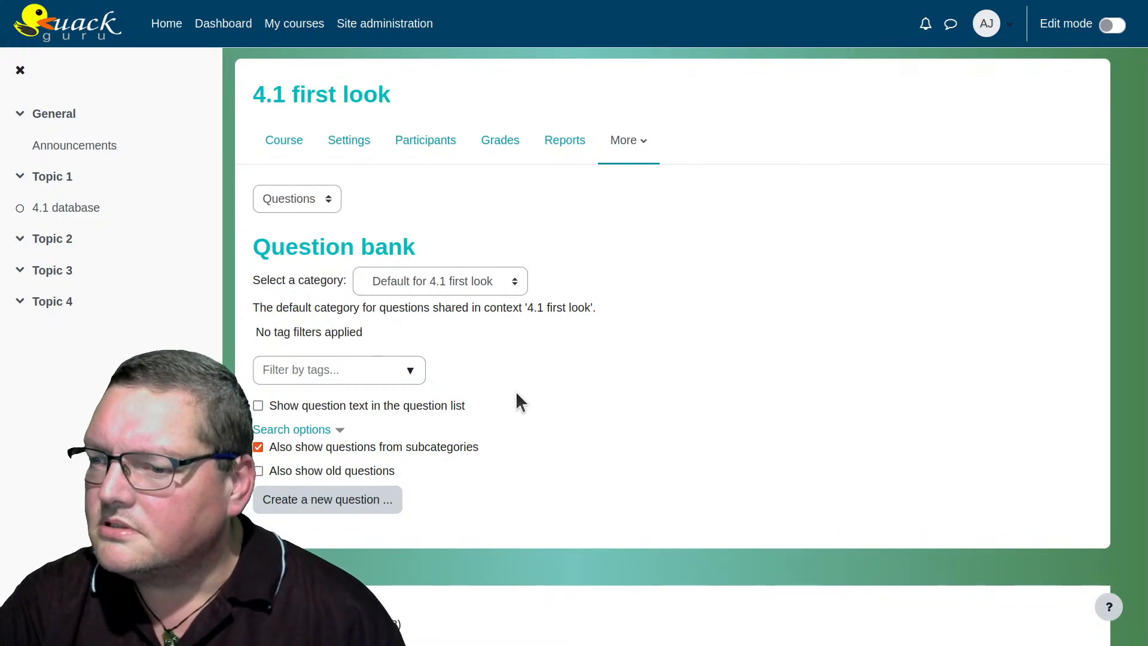
scroll(527, 422, "up", 1)
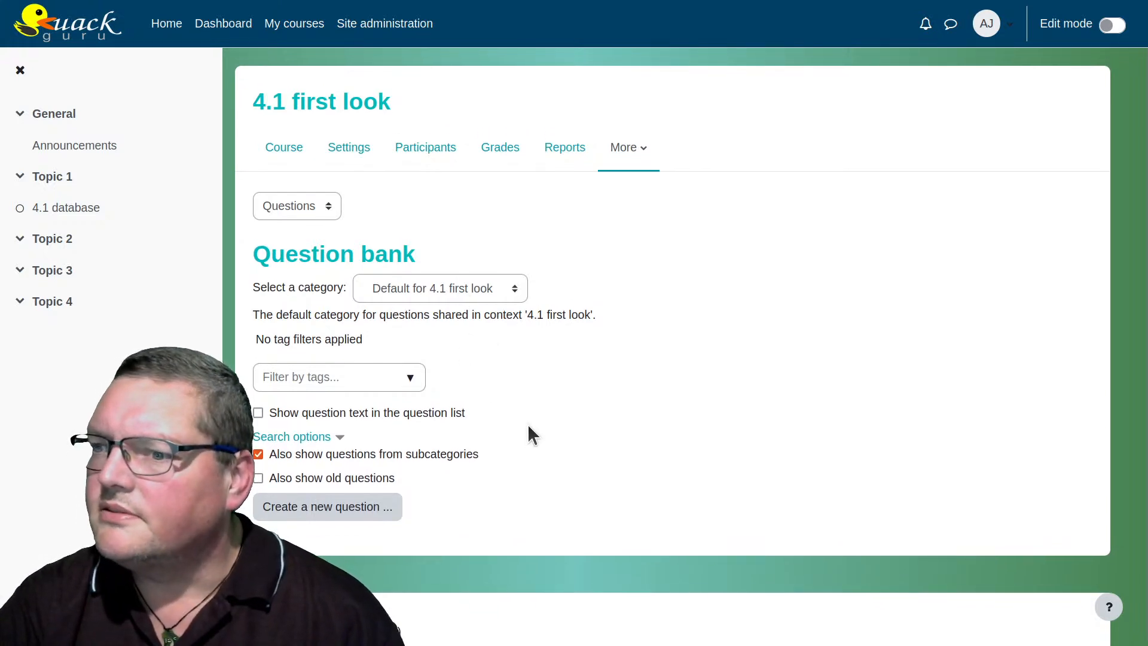
Start a new True/False question after looking through the available question types.
left_click(337, 506)
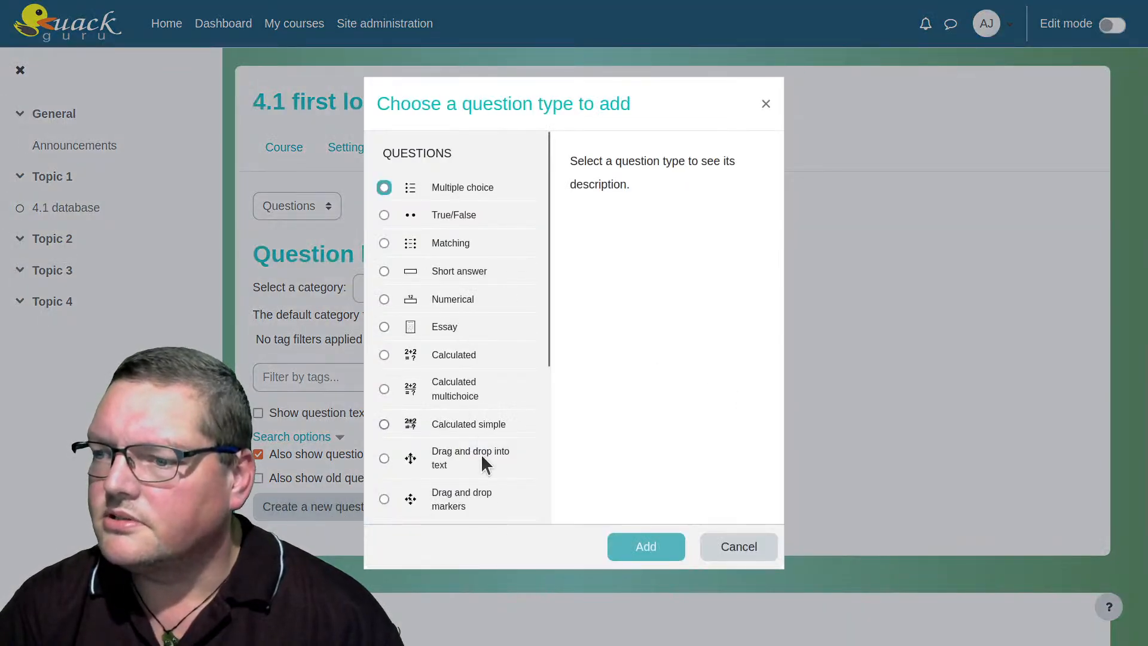
scroll(487, 478, "down", 4)
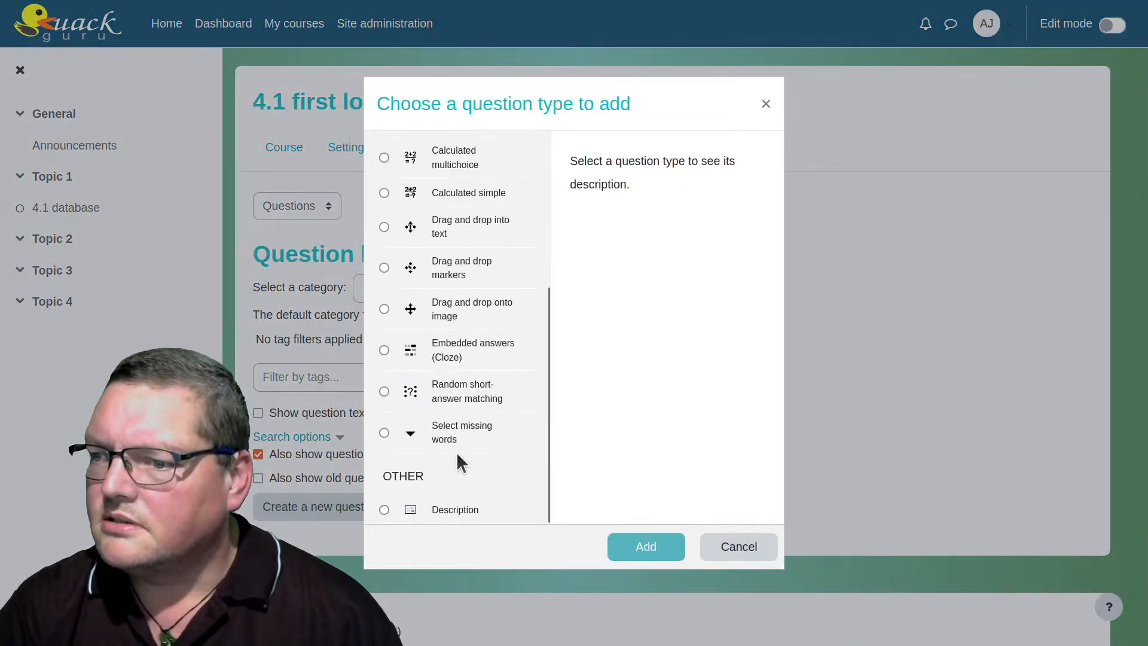
scroll(454, 450, "up", 4)
scroll(455, 451, "up", 1)
left_click(455, 214)
left_click(646, 546)
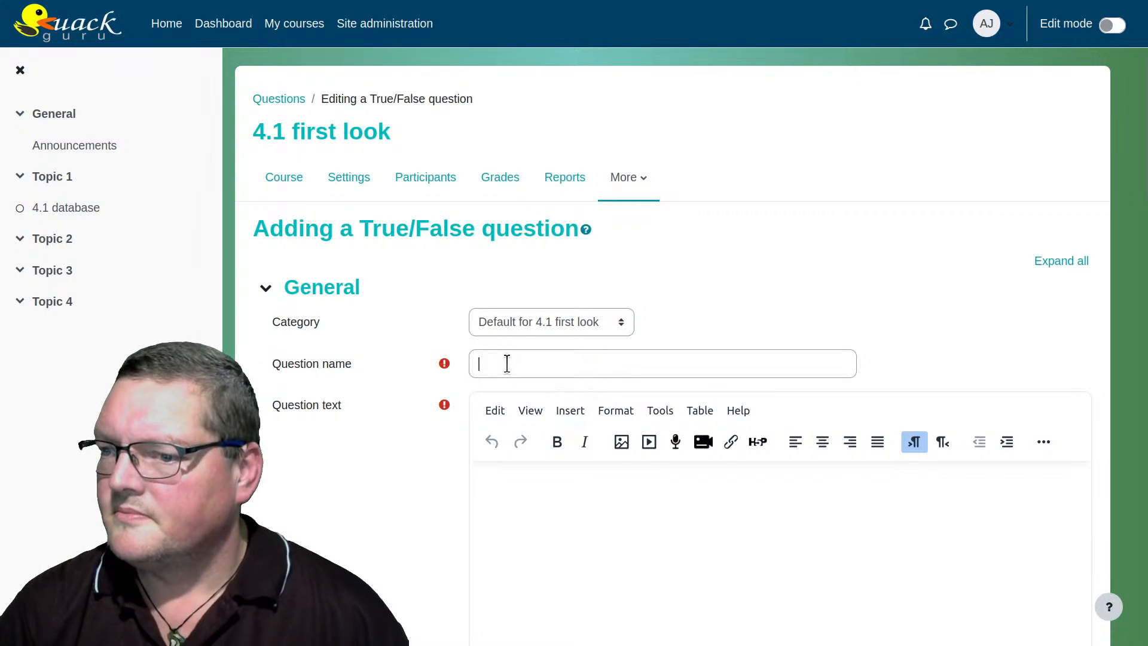
Name the question "4.1 is the bomb", clearing the text mistakenly entered through Japanese input.
left_click(507, 364)
type("4.1 is the ")
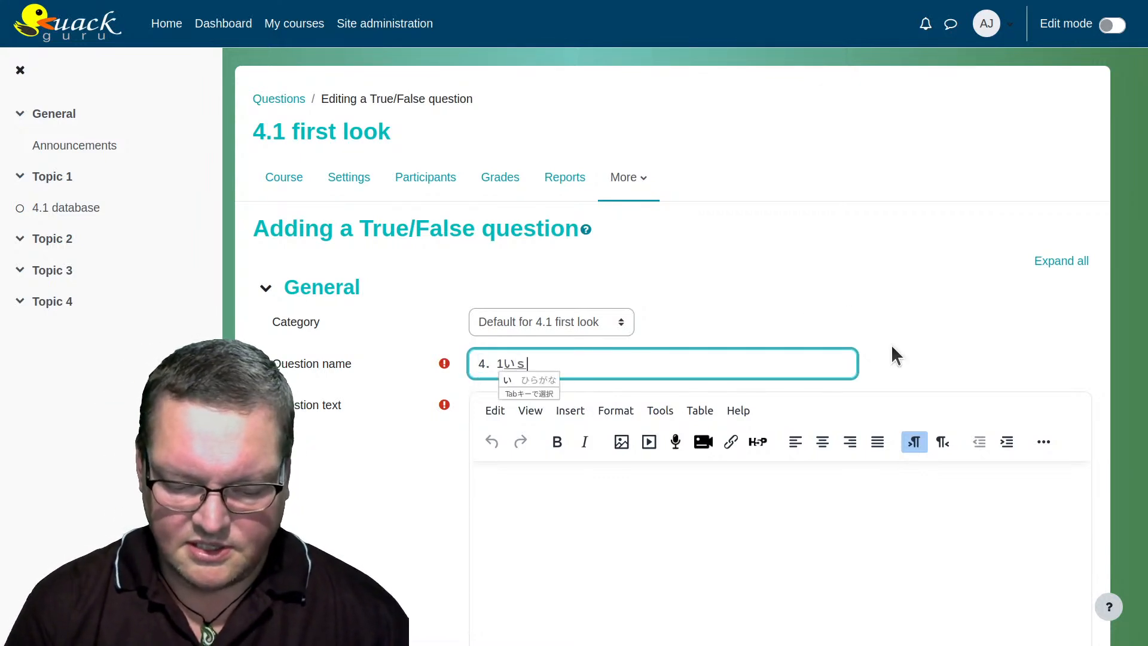
type("bomb")
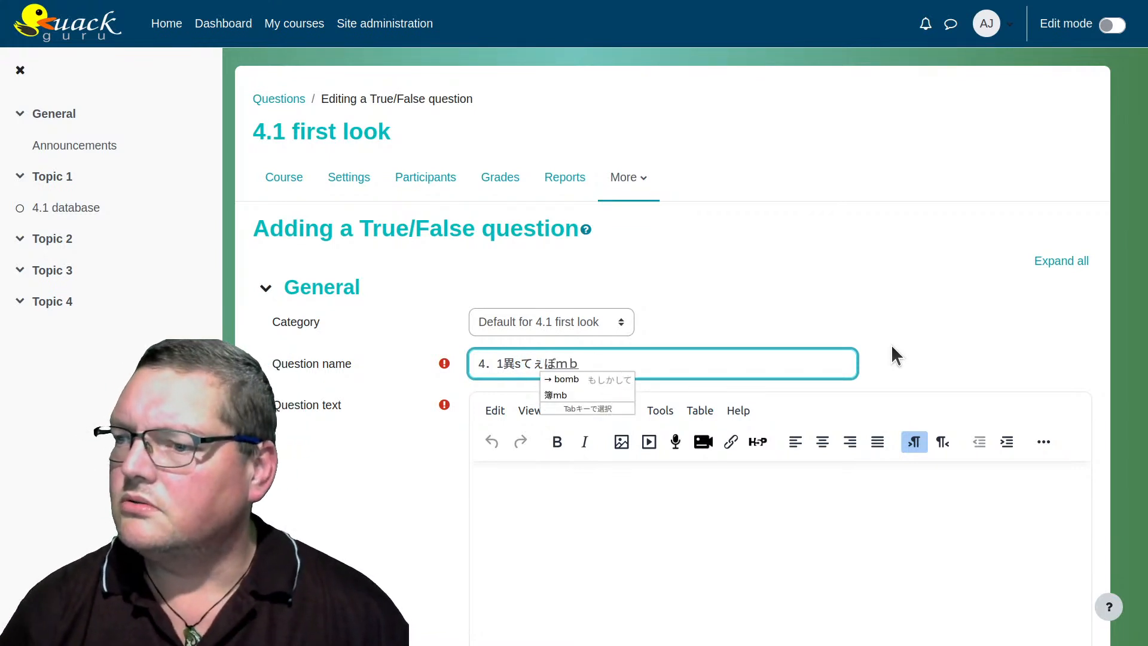
key("BackSpace")
key("BackSpace")
key("BackSpace")
key("BackSpace")
key("BackSpace")
key("BackSpace")
key("BackSpace")
key("BackSpace")
key("BackSpace")
key("BackSpace")
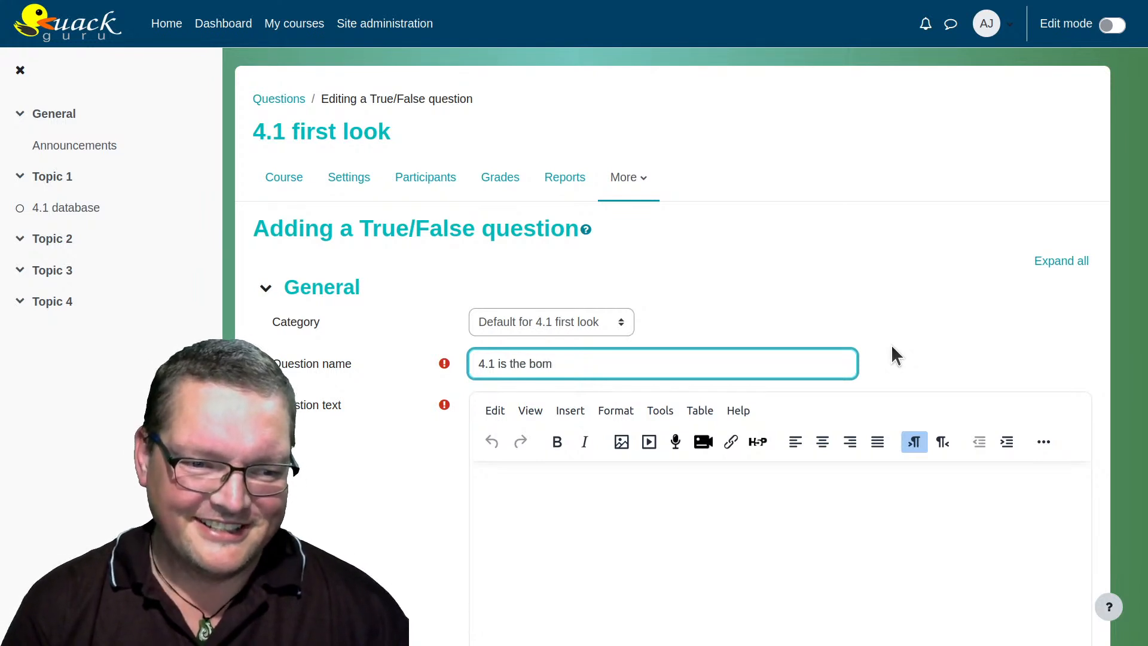
type("b")
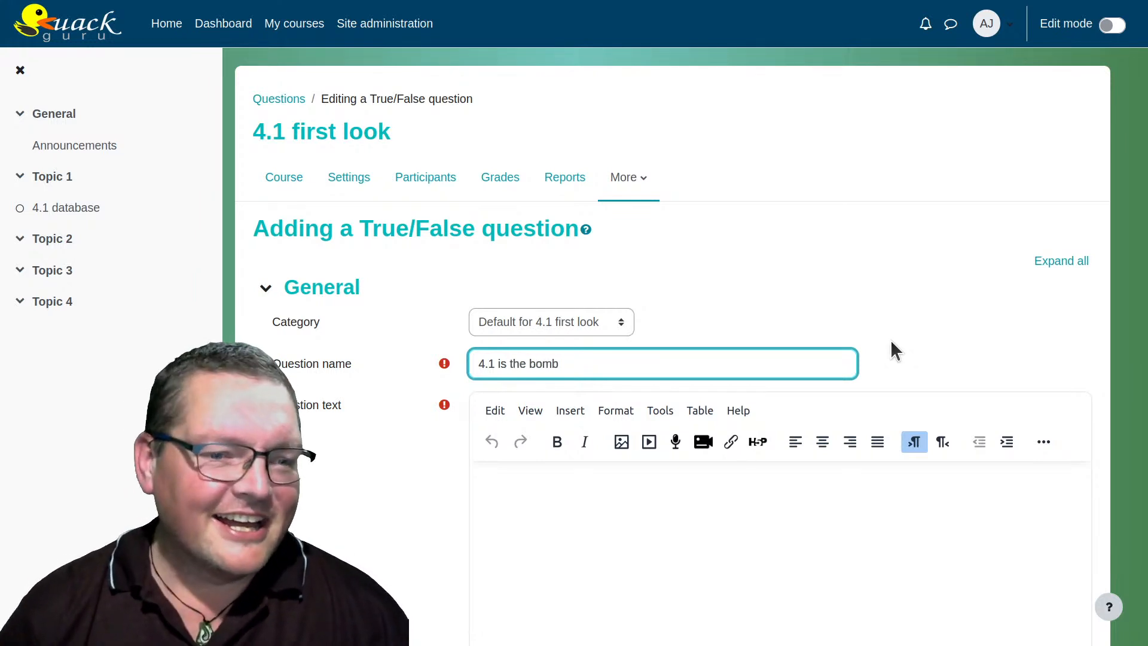
Copy the question name "4.1 is the bomb" into the question text.
scroll(406, 449, "down", 6)
scroll(598, 251, "up", 4)
triple_click(531, 197)
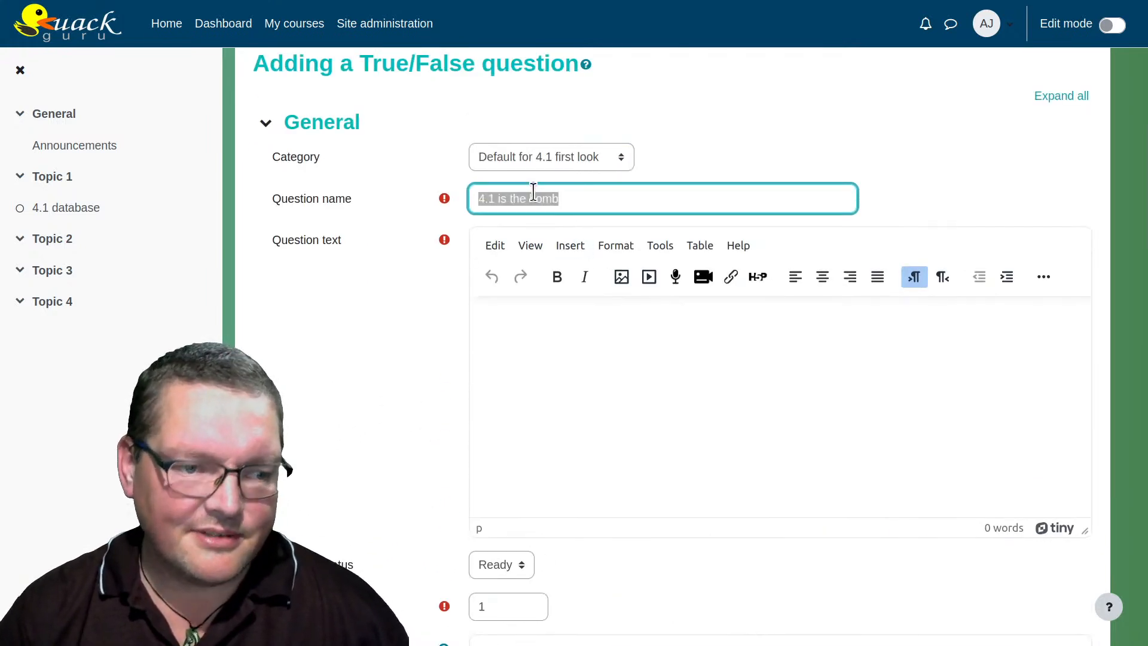
key("ctrl+c")
left_click(596, 372)
key("ctrl+v")
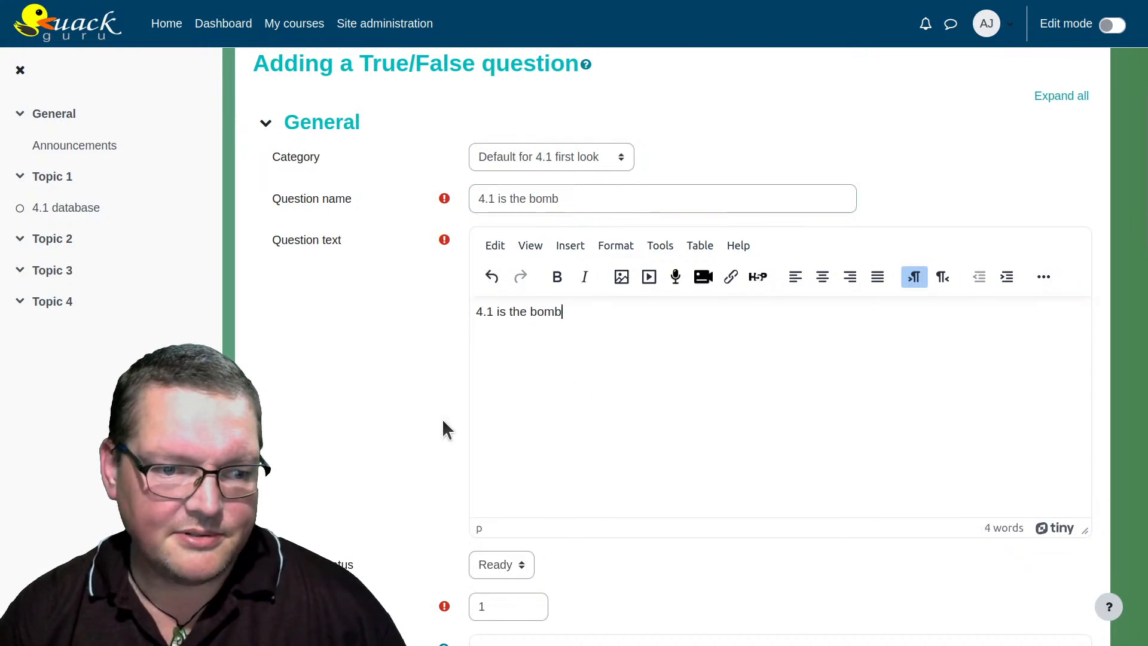
Set the question's correct answer to True.
scroll(442, 418, "down", 3)
scroll(421, 422, "down", 5)
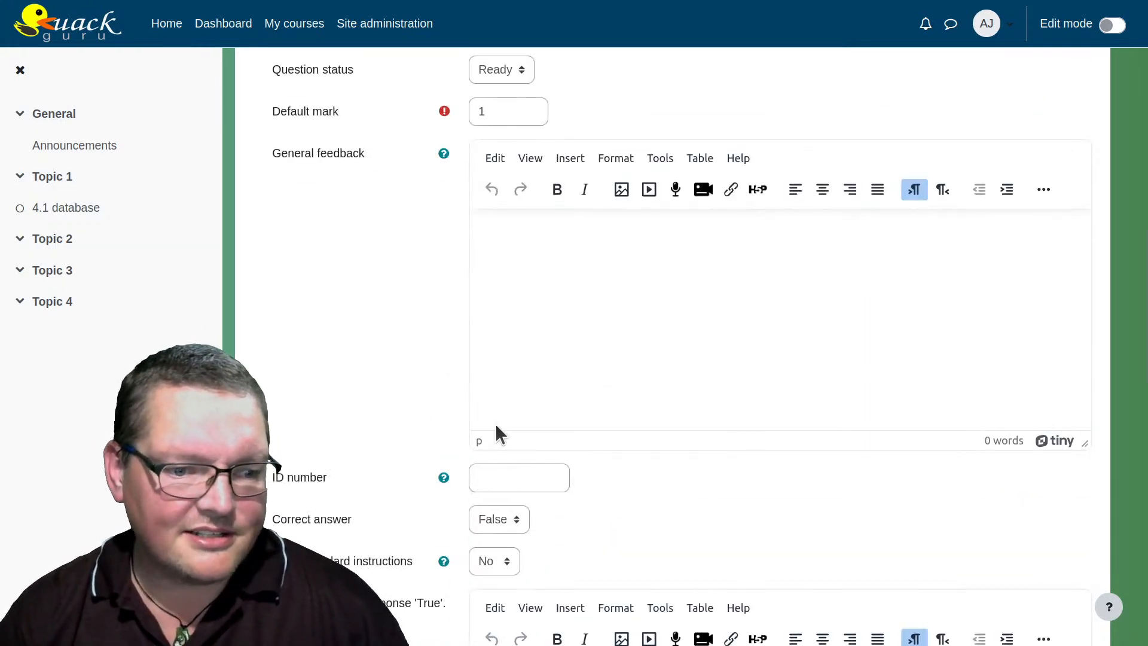
left_click(515, 518)
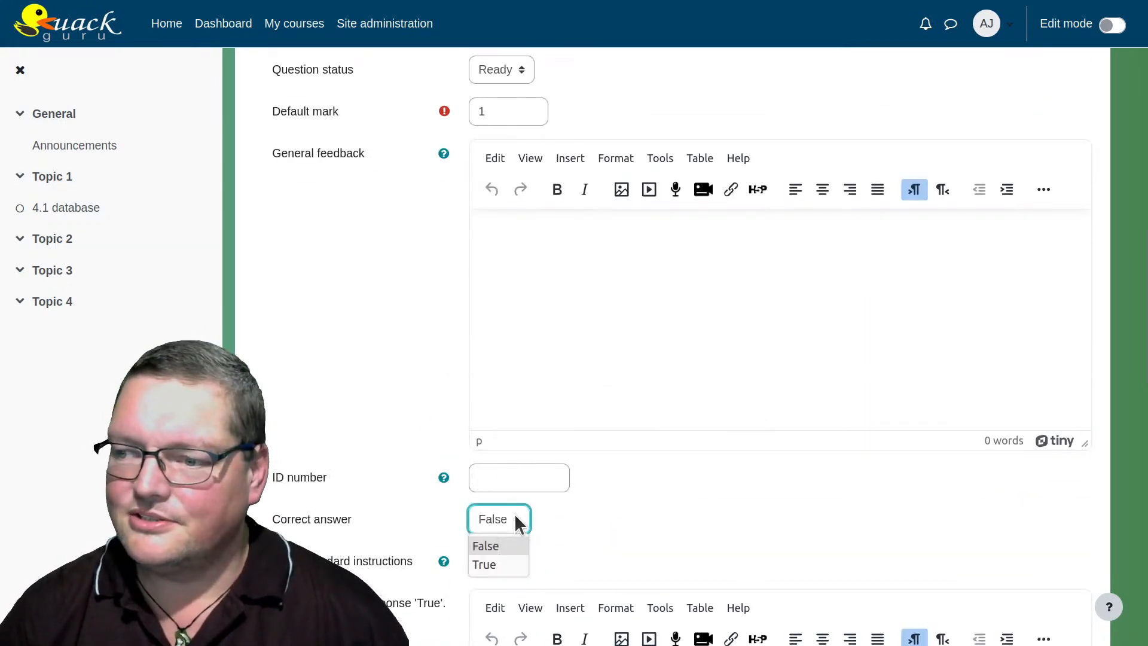
left_click(509, 563)
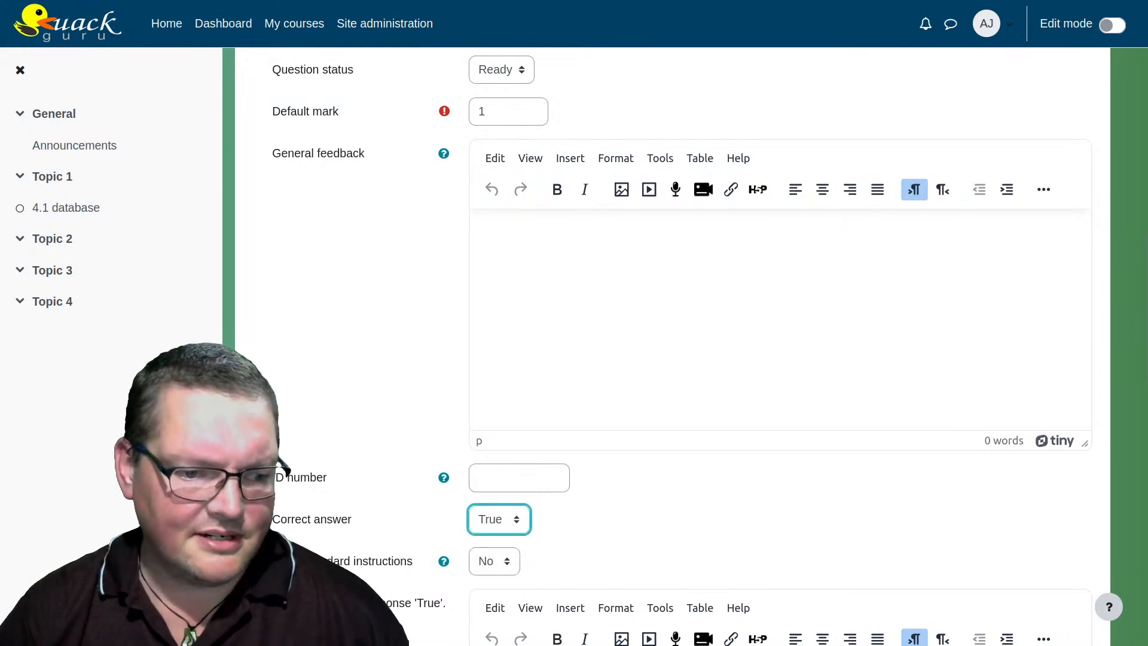
Review the question's remaining fields, read the help on Show standard instructions, and keep that option at No.
scroll(462, 361, "down", 7)
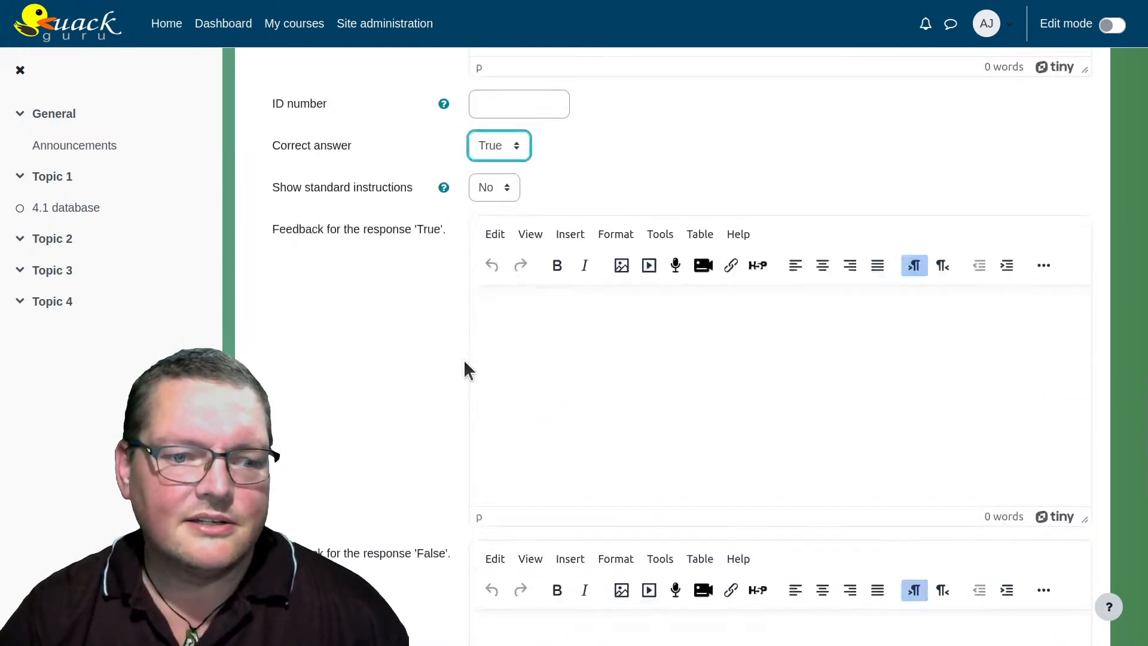
scroll(464, 361, "up", 8)
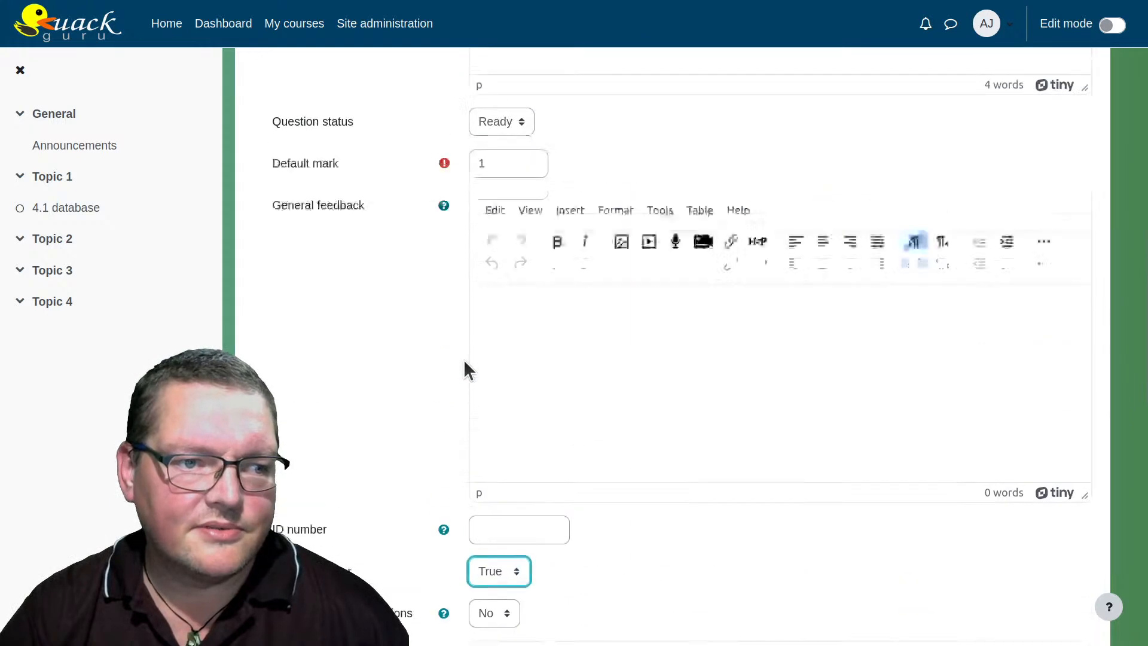
scroll(464, 363, "down", 4)
scroll(465, 362, "up", 4)
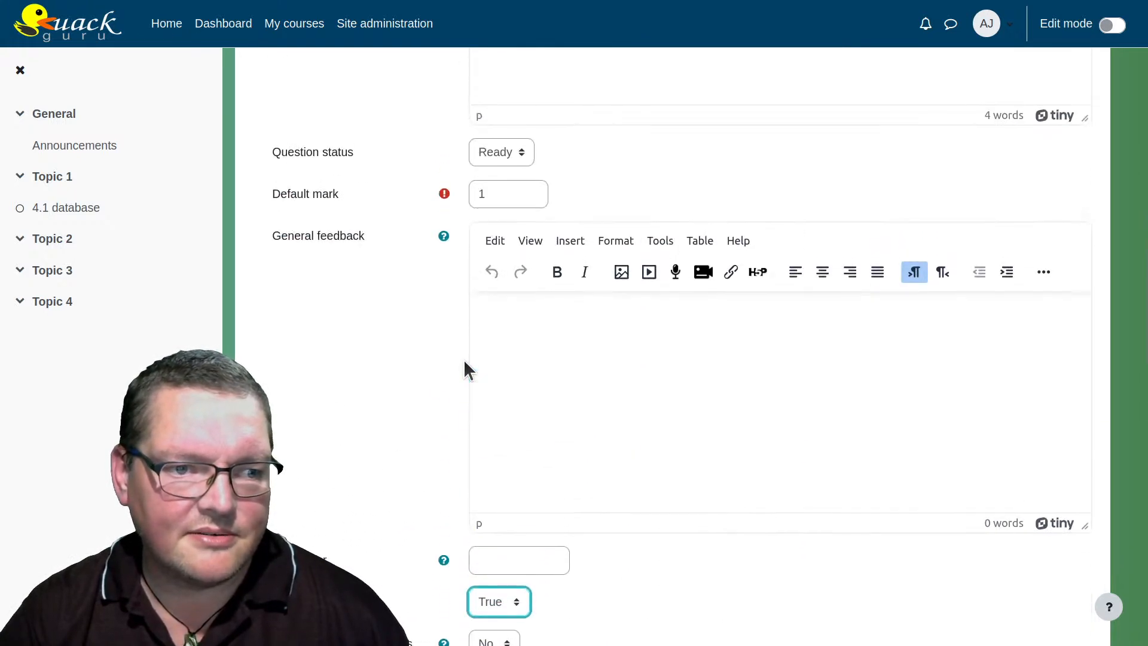
scroll(464, 370, "up", 4)
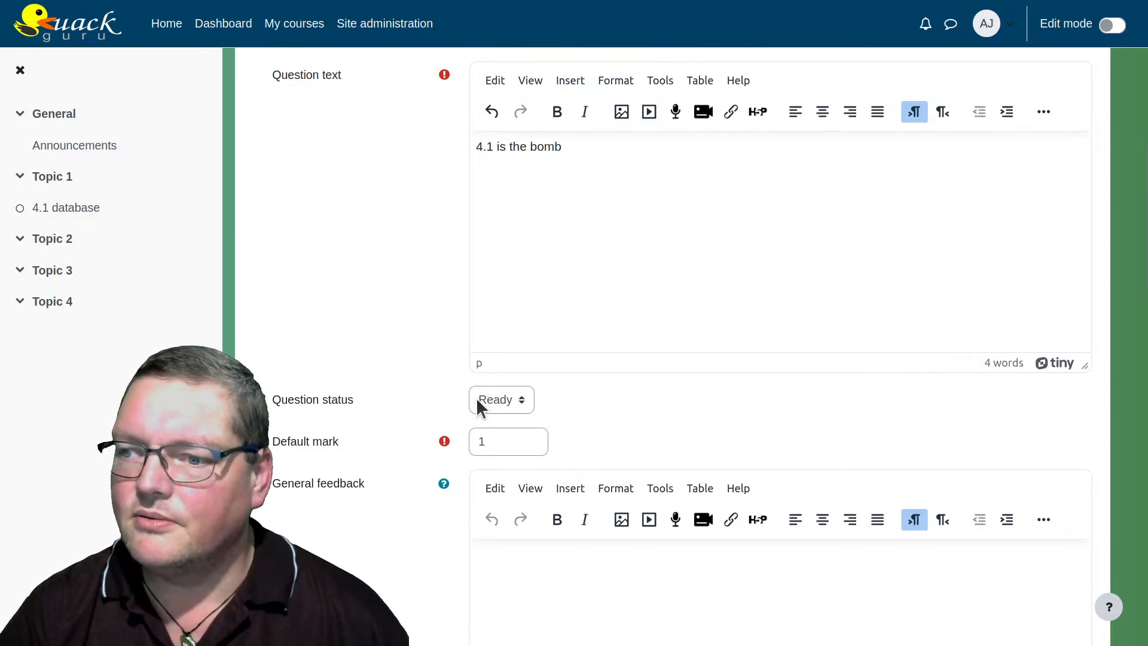
scroll(392, 518, "down", 11)
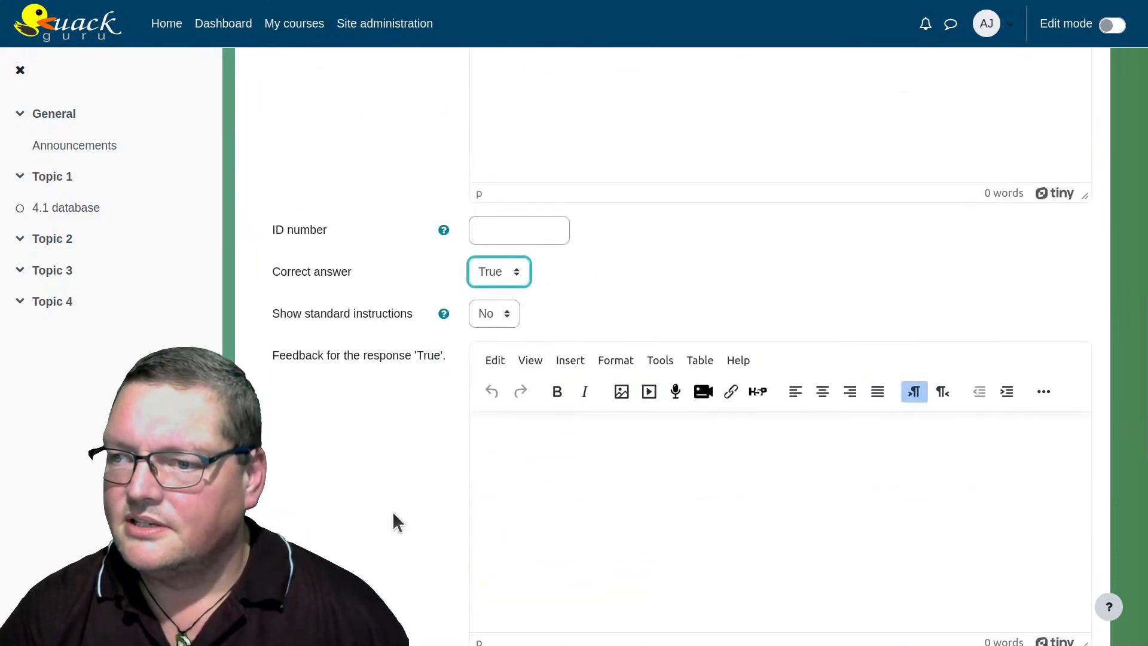
left_click(445, 232)
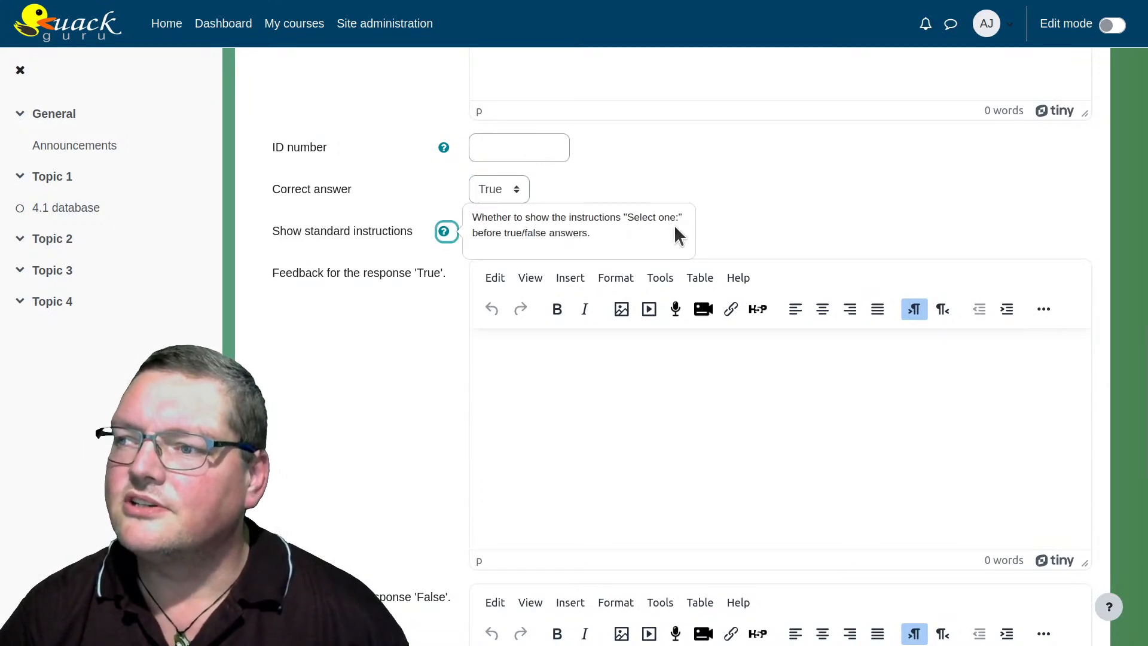
left_click(326, 353)
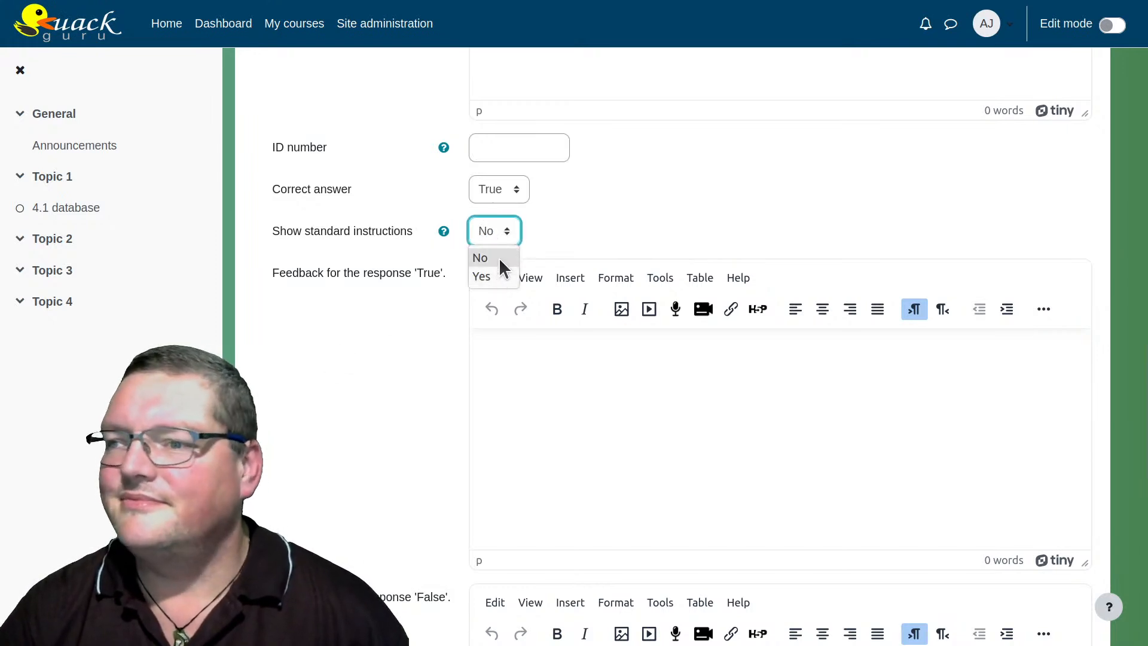
left_click(498, 257)
left_click(414, 324)
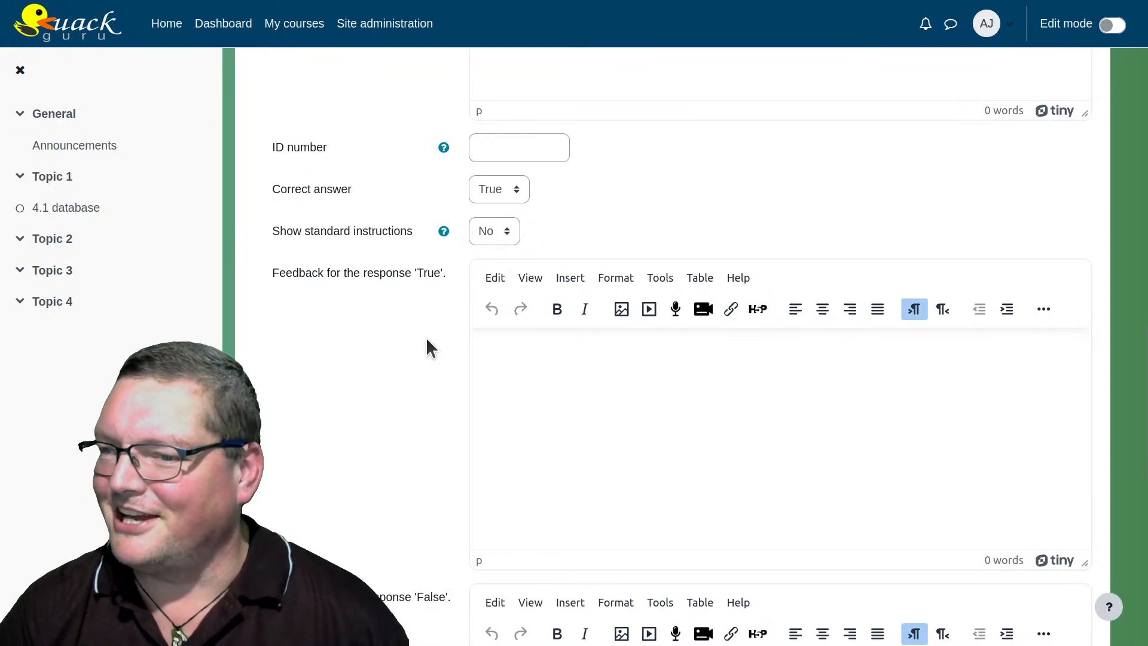
Check the Multiple tries section and save the True/False question to the question bank.
scroll(426, 384, "down", 2)
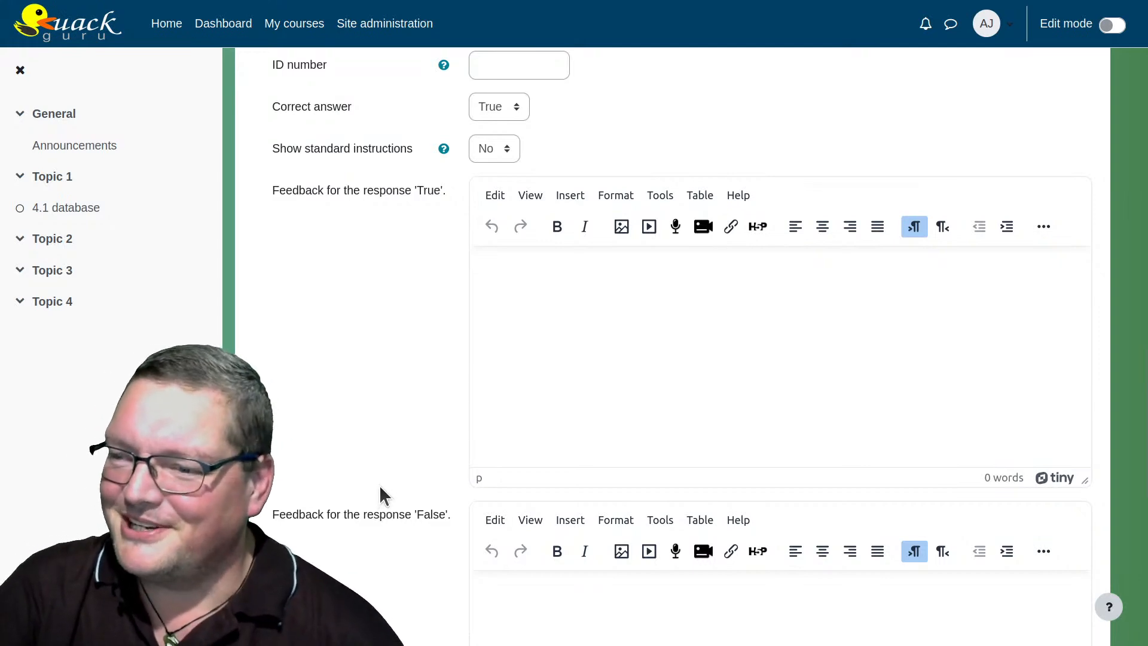
scroll(381, 495, "down", 3)
scroll(384, 489, "down", 6)
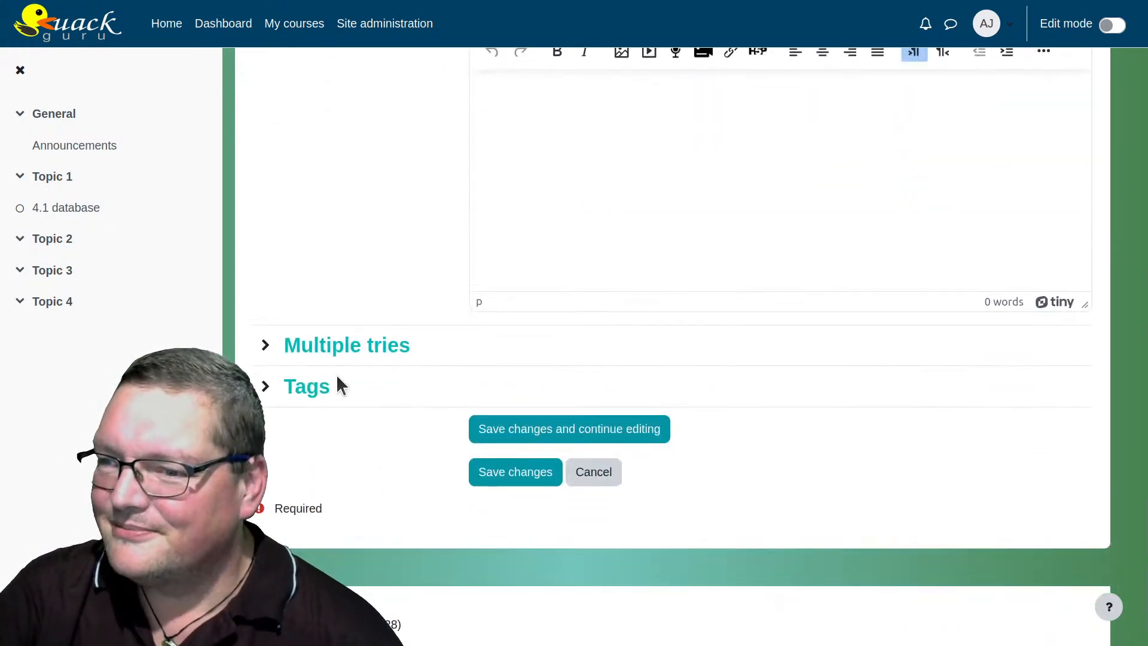
left_click(327, 359)
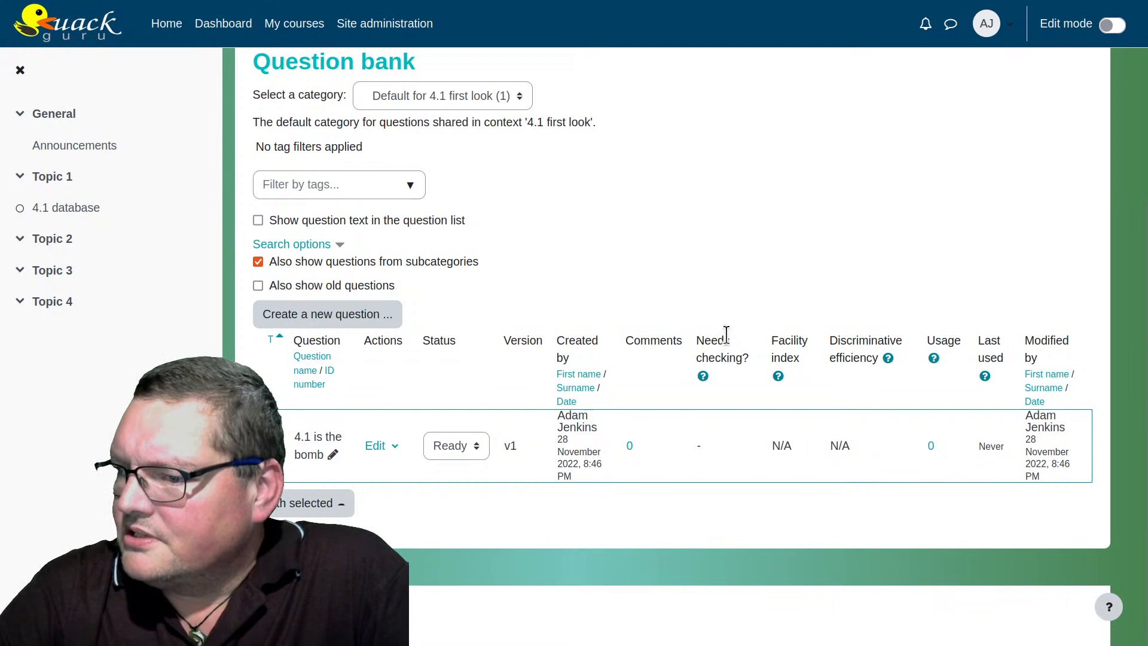
Inspect the question list's statistics columns from Needs checking to Discriminative efficiency, and hide the course index to widen the list.
left_click_drag(733, 343, 861, 353)
left_click(846, 330)
left_click(864, 369)
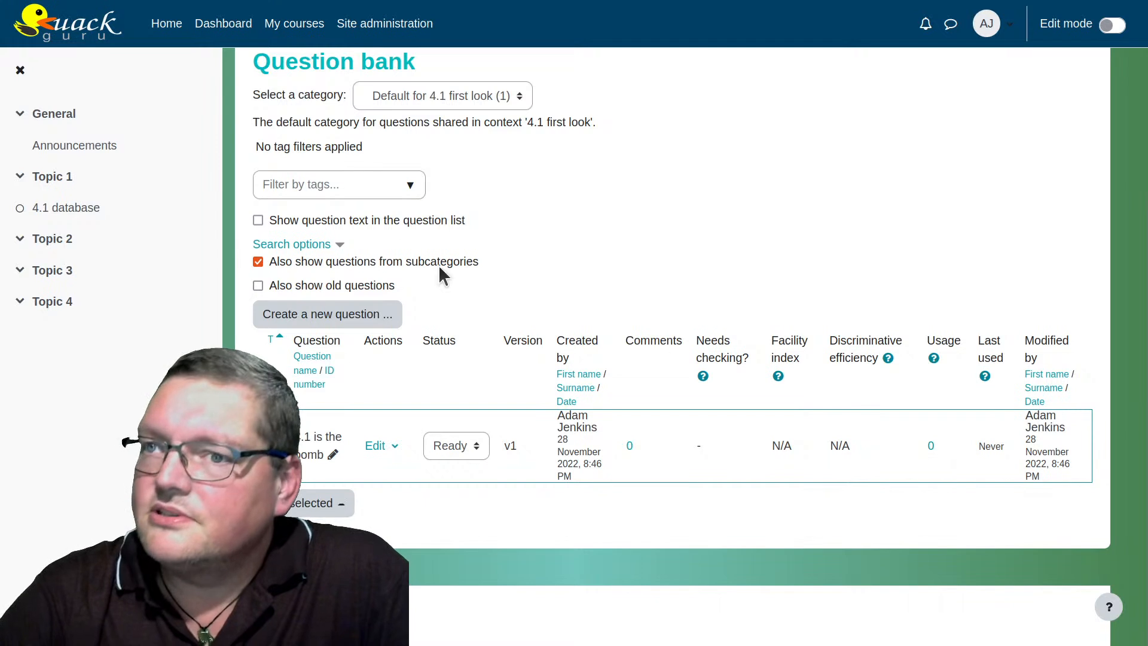
left_click(20, 70)
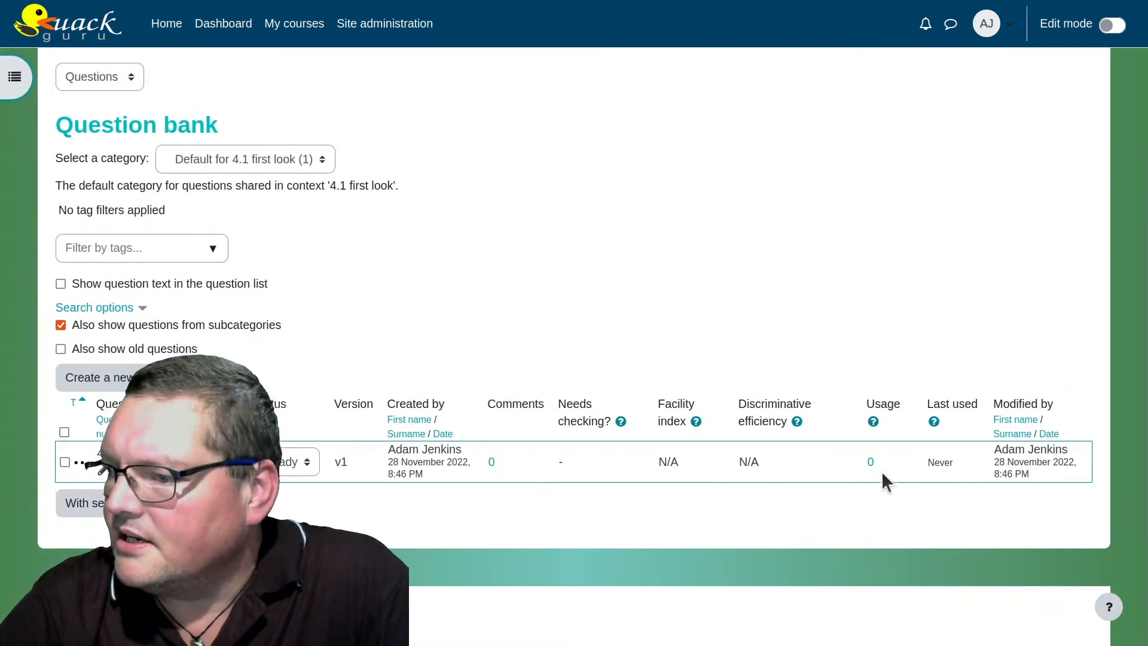
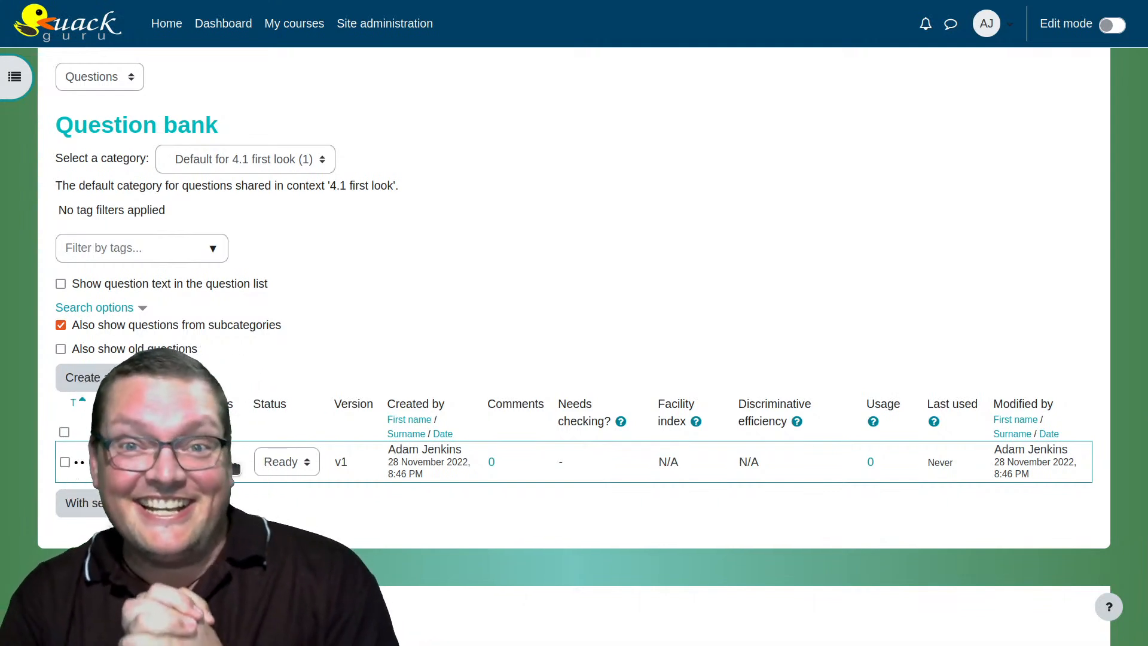
Open the history of the question "4.1 is the bomb" and check the bulk actions and selection of its version.
left_click(220, 462)
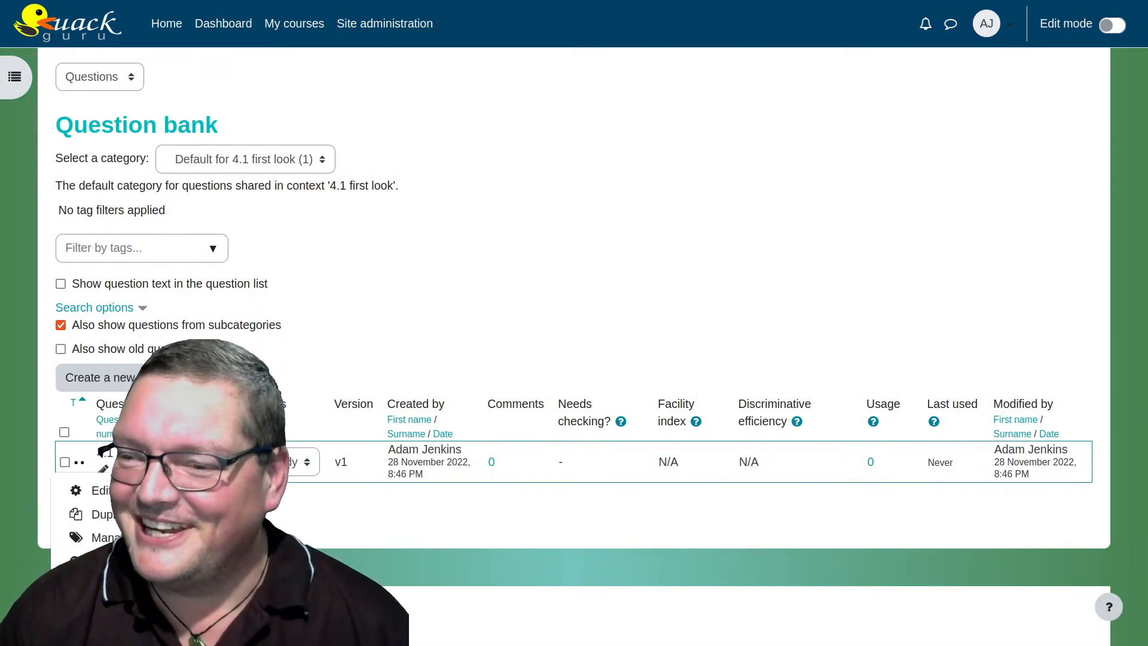
scroll(287, 517, "down", 1)
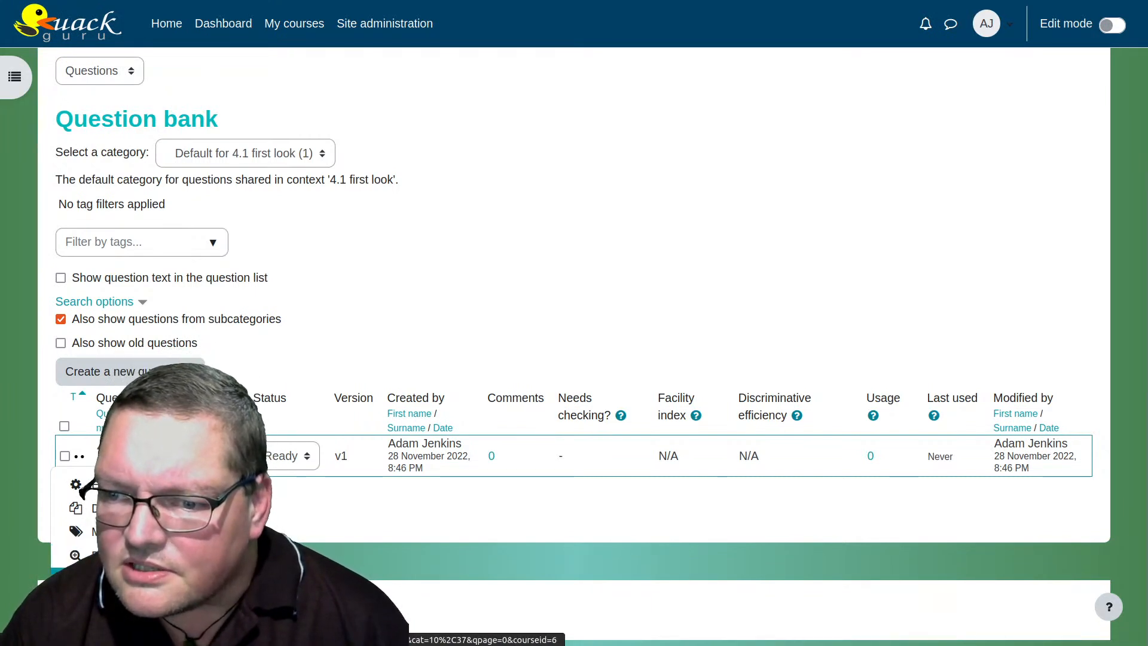
left_click(119, 579)
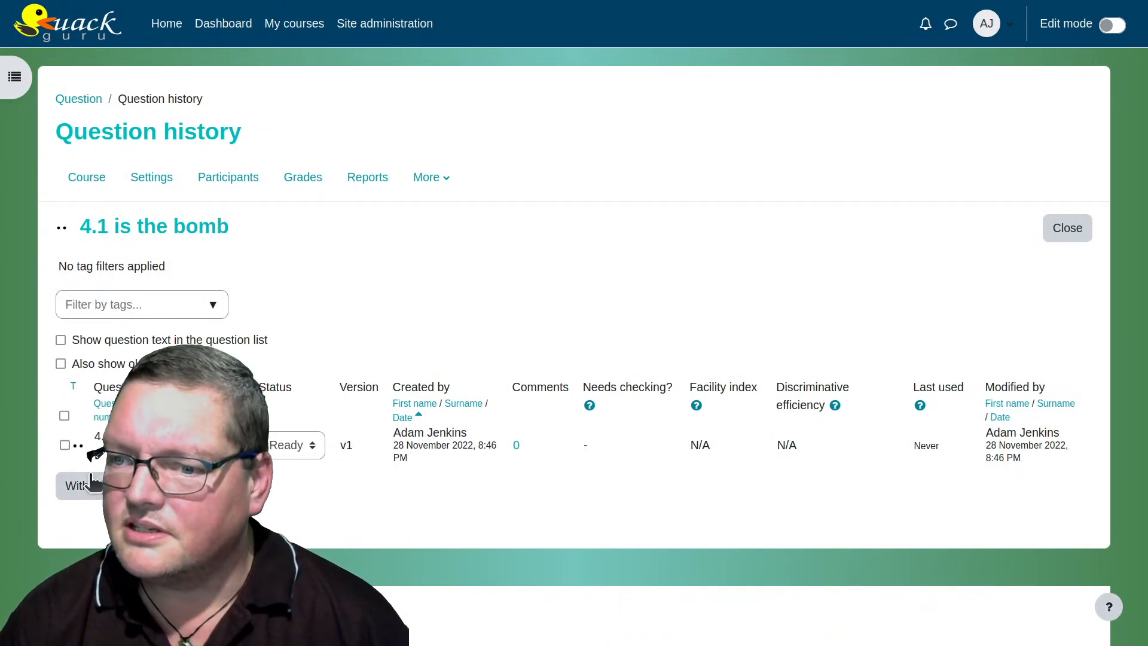
left_click(113, 486)
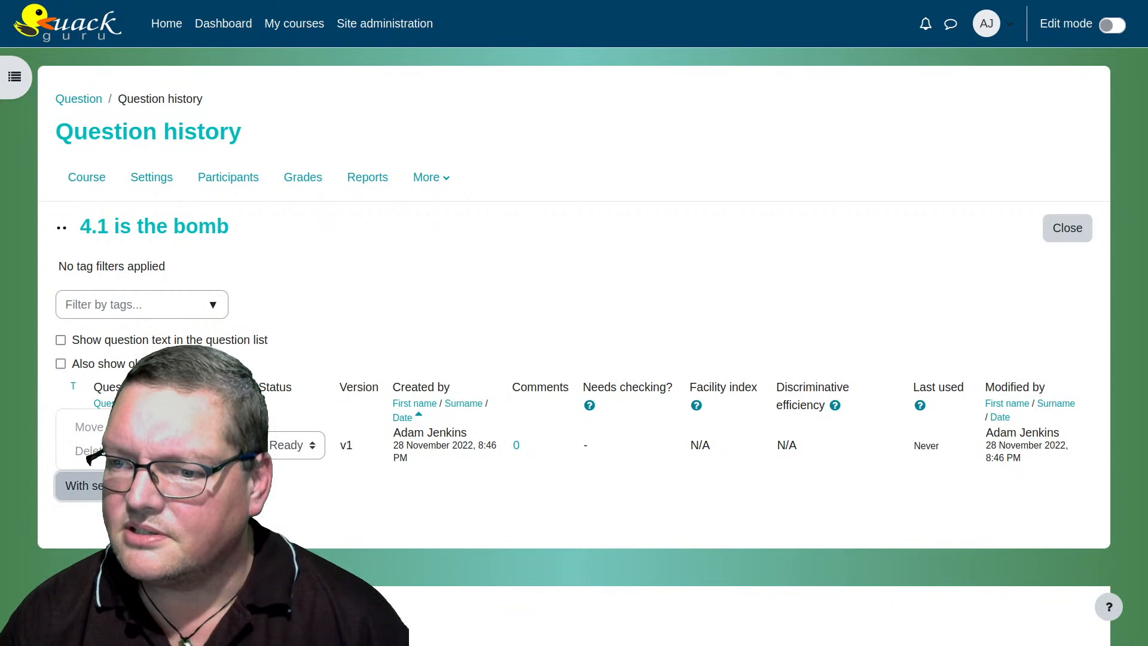
double_click(354, 454)
left_click(64, 443)
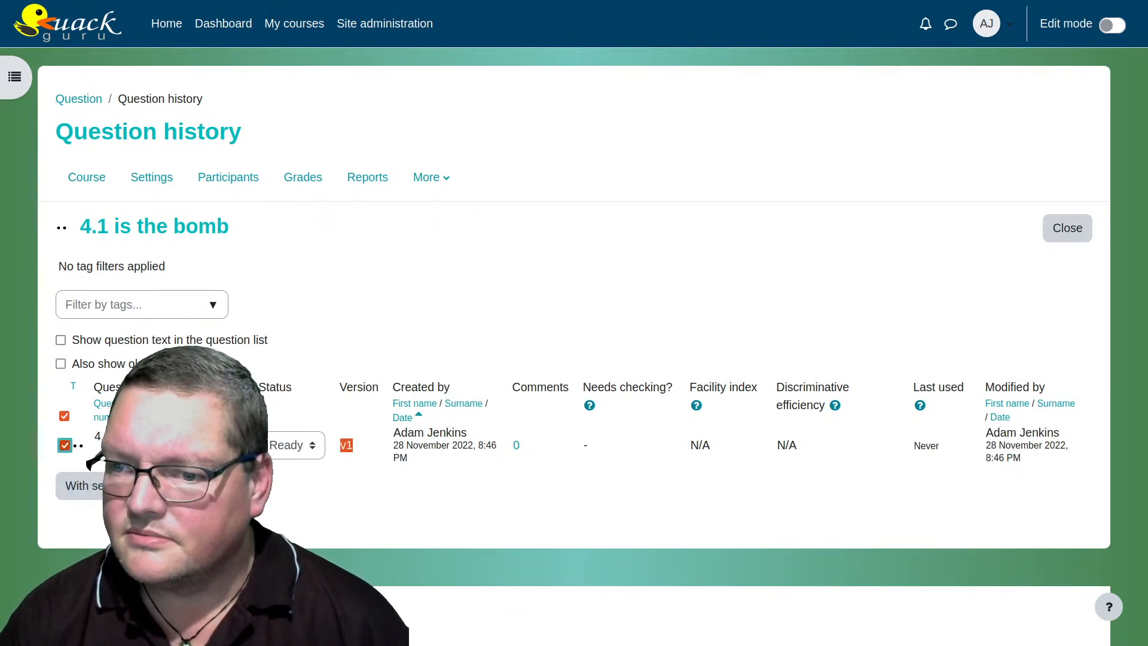
left_click(64, 444)
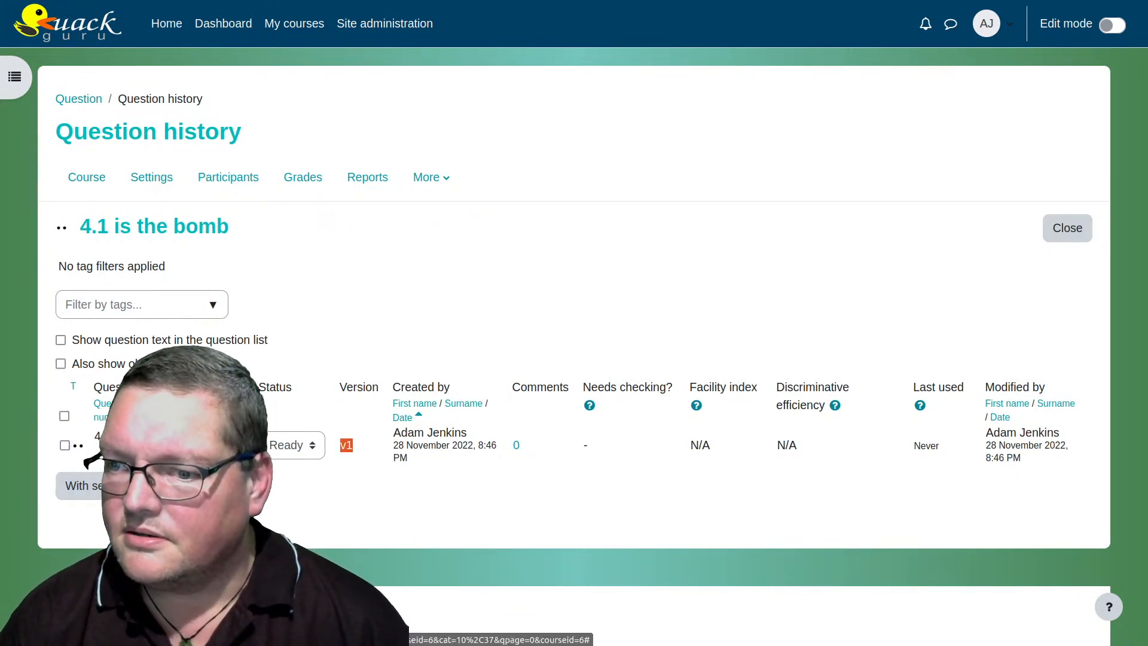
Edit version 1 of the question so its text reads "4.1 is the bomb!!!" and save the changes.
left_click(77, 445)
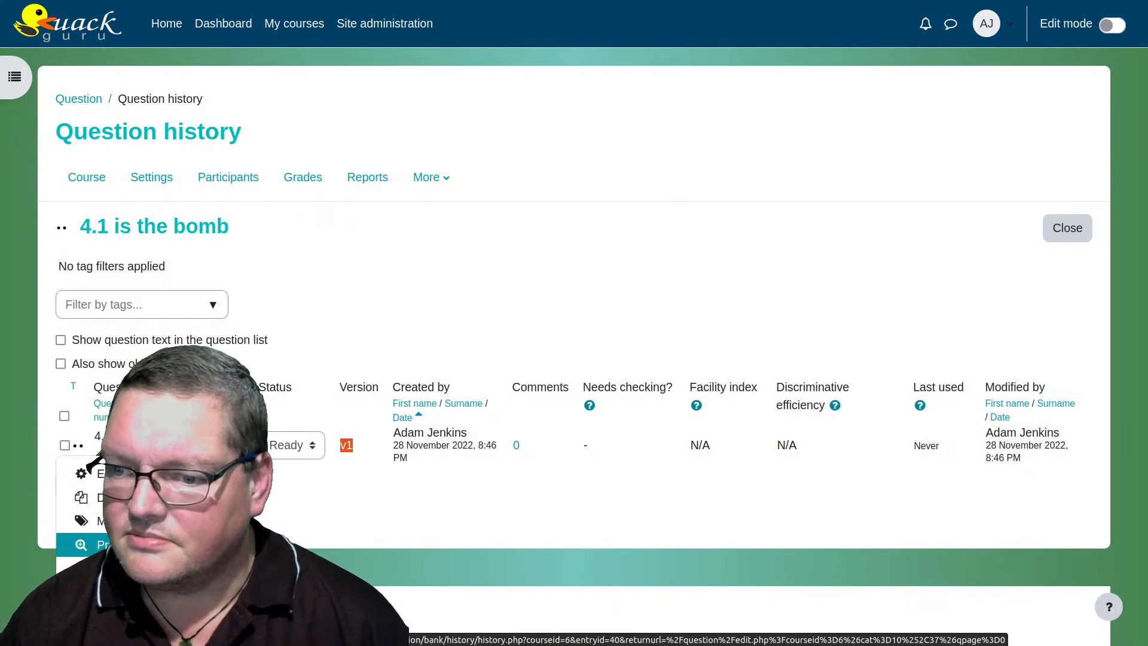
left_click(90, 474)
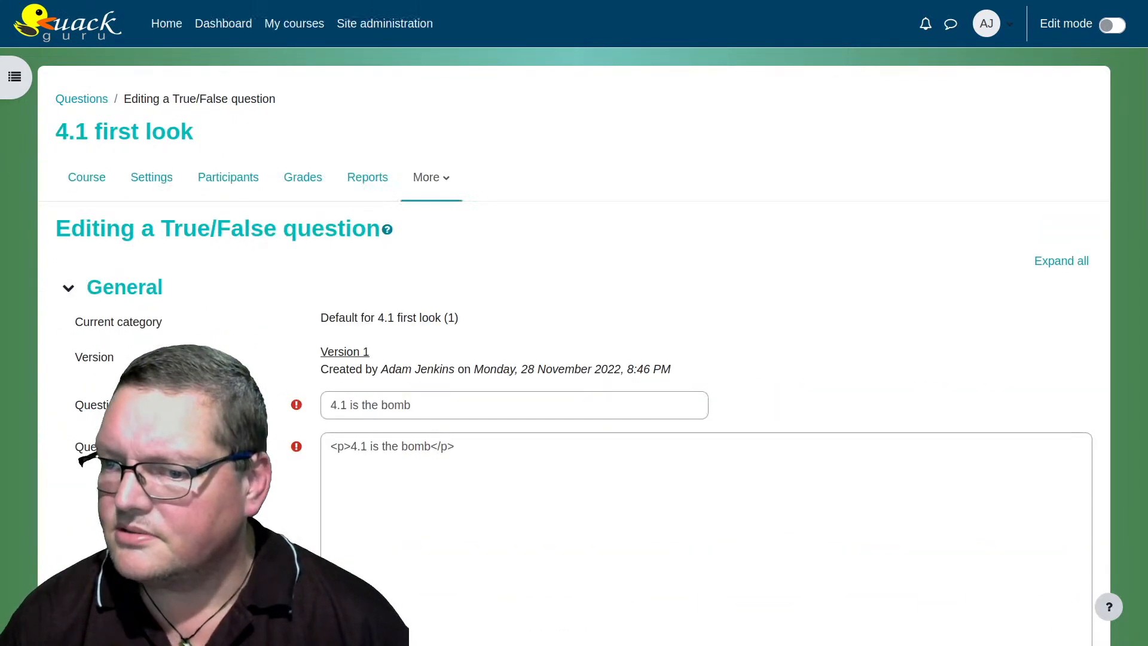
scroll(328, 461, "down", 2)
scroll(379, 333, "down", 5)
scroll(379, 324, "up", 3)
left_click(424, 270)
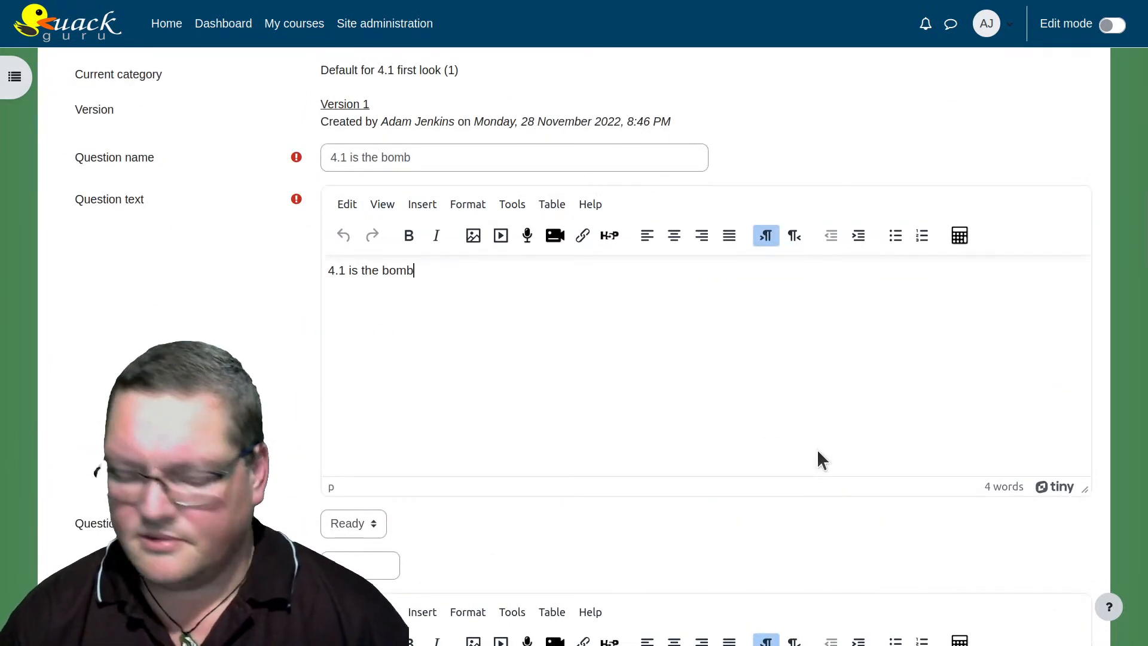
type("!!!")
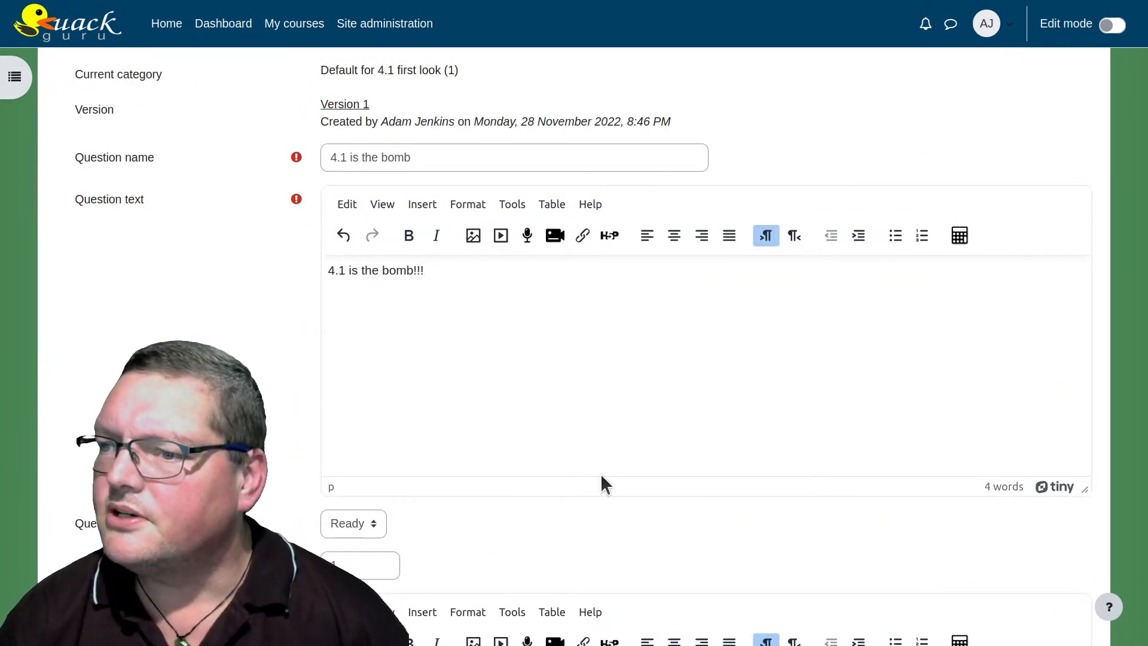
scroll(280, 459, "down", 12)
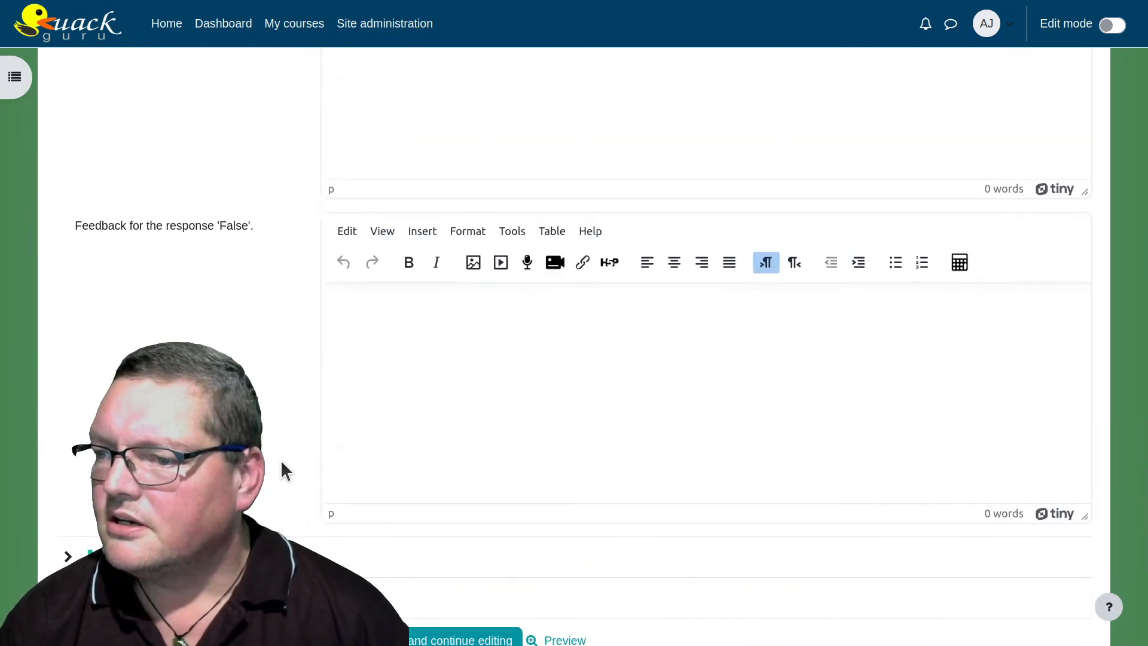
scroll(282, 462, "down", 4)
left_click(380, 476)
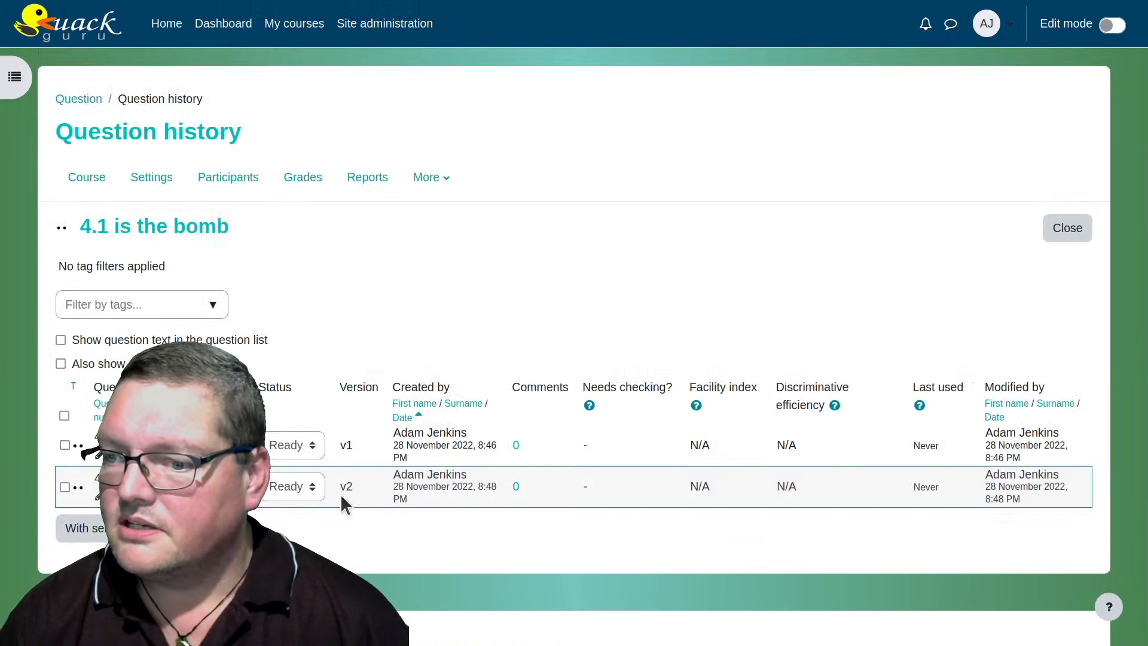
Check which actions are available for version 1 in the question history.
left_click(78, 445)
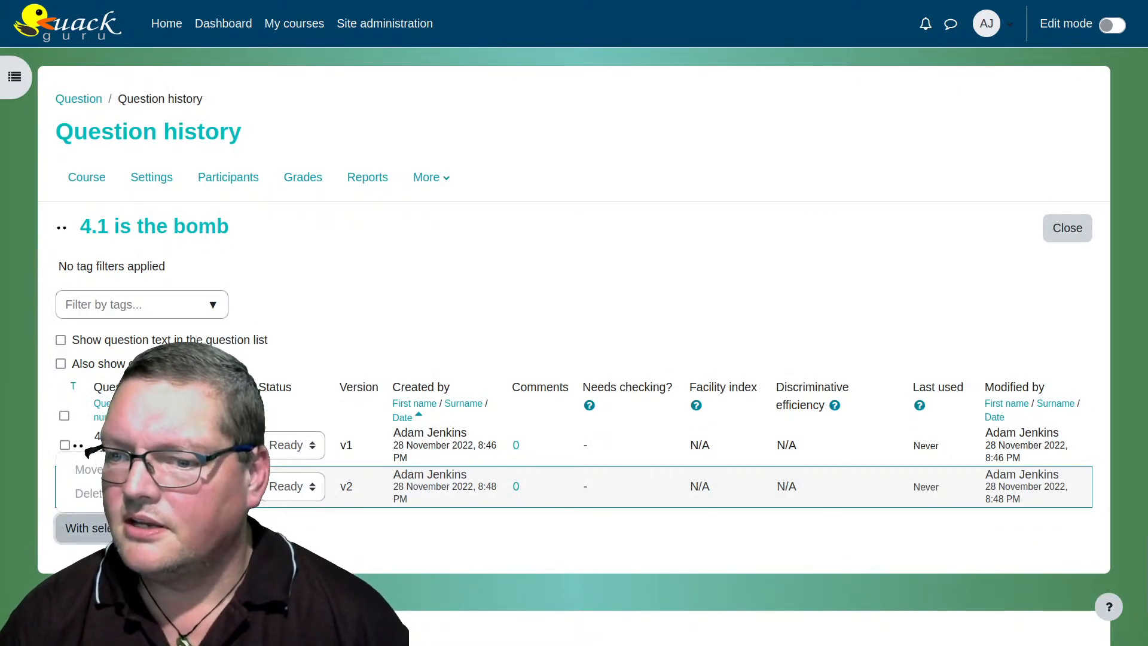
left_click(80, 448)
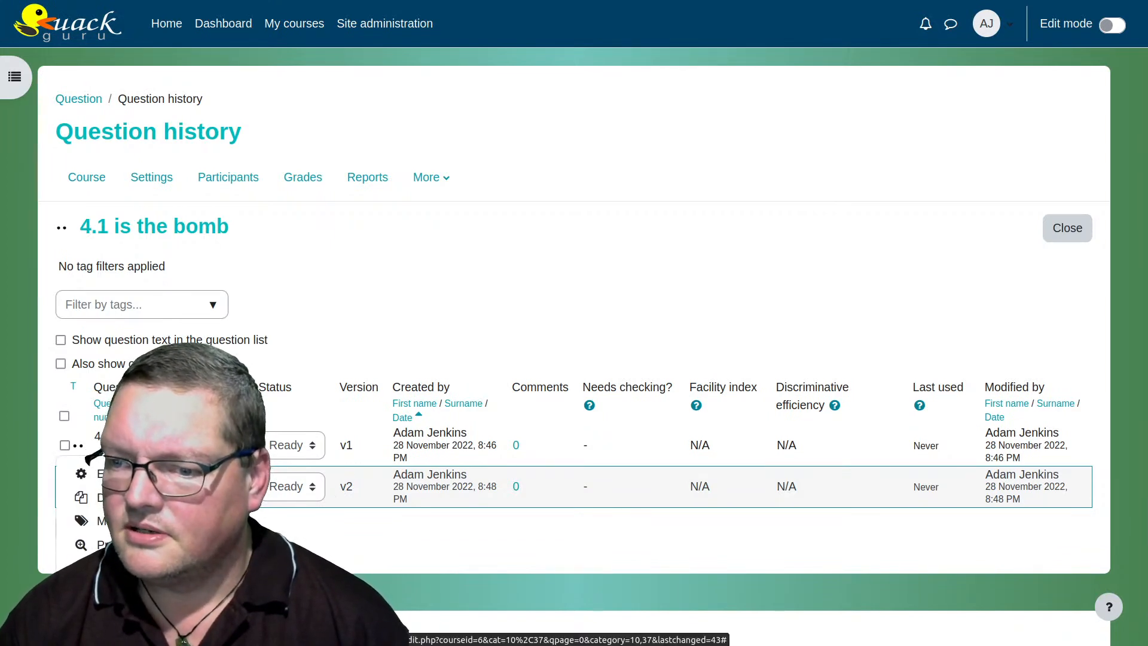
scroll(287, 520, "down", 1)
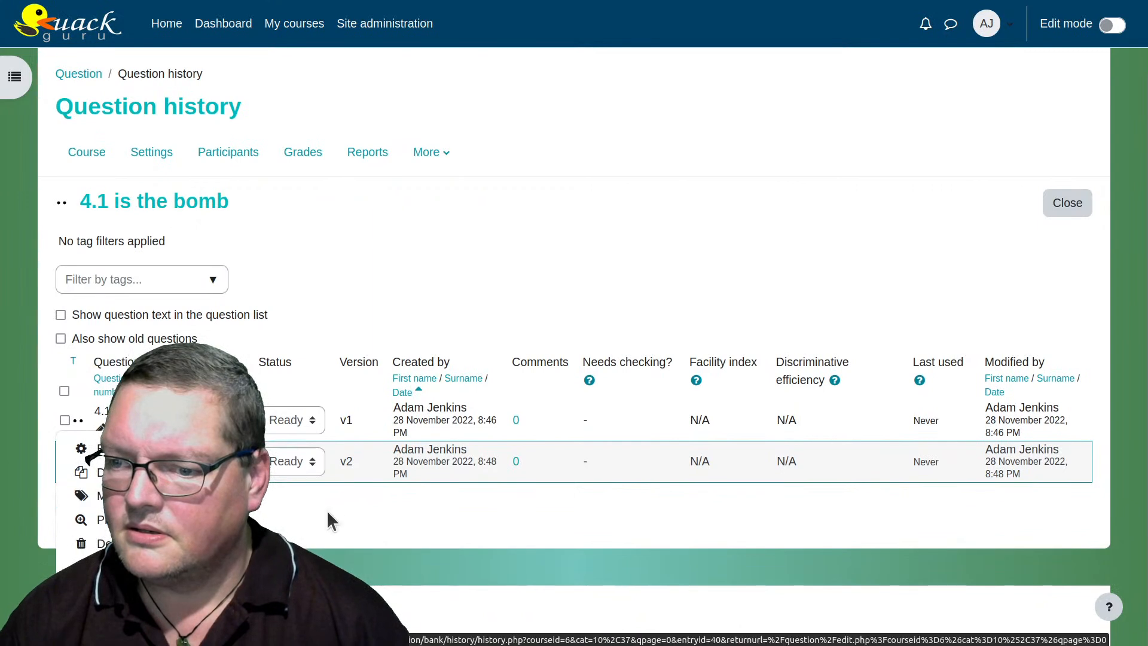
left_click(365, 529)
scroll(654, 482, "up", 1)
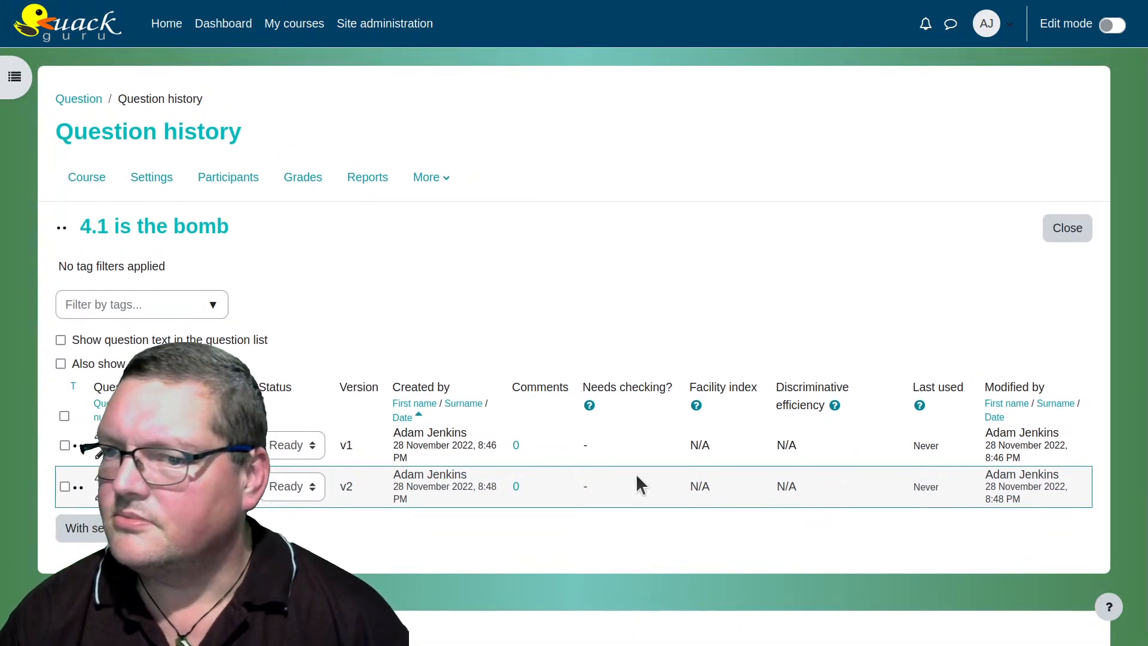
Return to the question bank and check the question's status choices and listed version.
left_click(1084, 233)
scroll(804, 310, "down", 3)
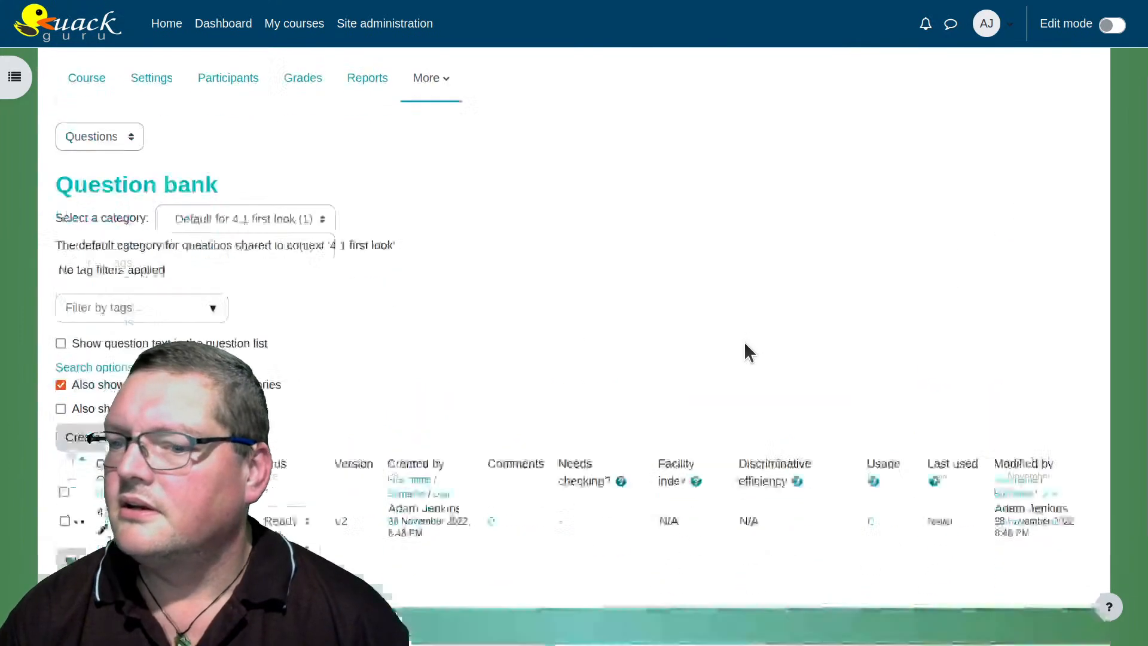
left_click(313, 462)
left_click(314, 489)
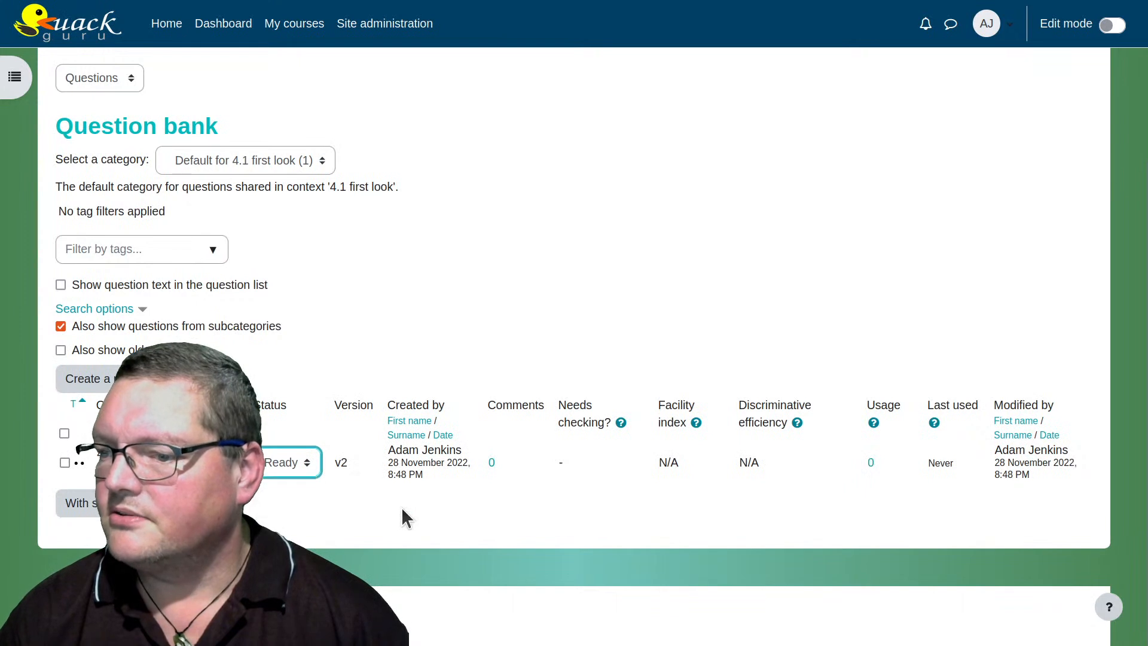
double_click(341, 462)
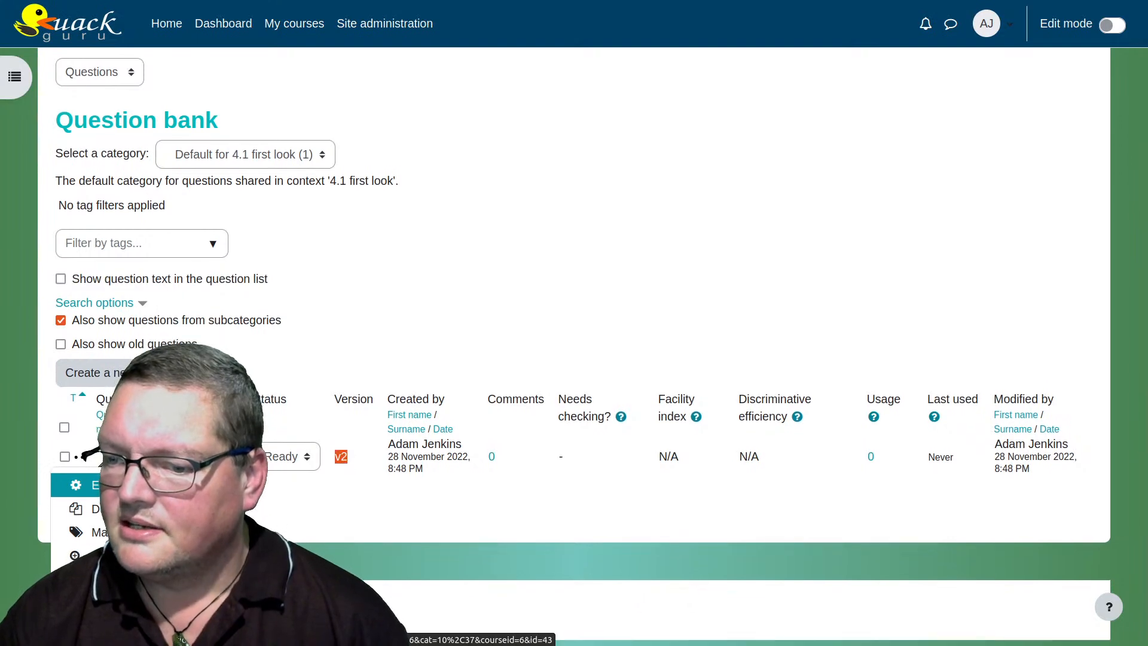
Open the question for editing from the question bank, look through its form for version options, and cancel without saving.
left_click(83, 491)
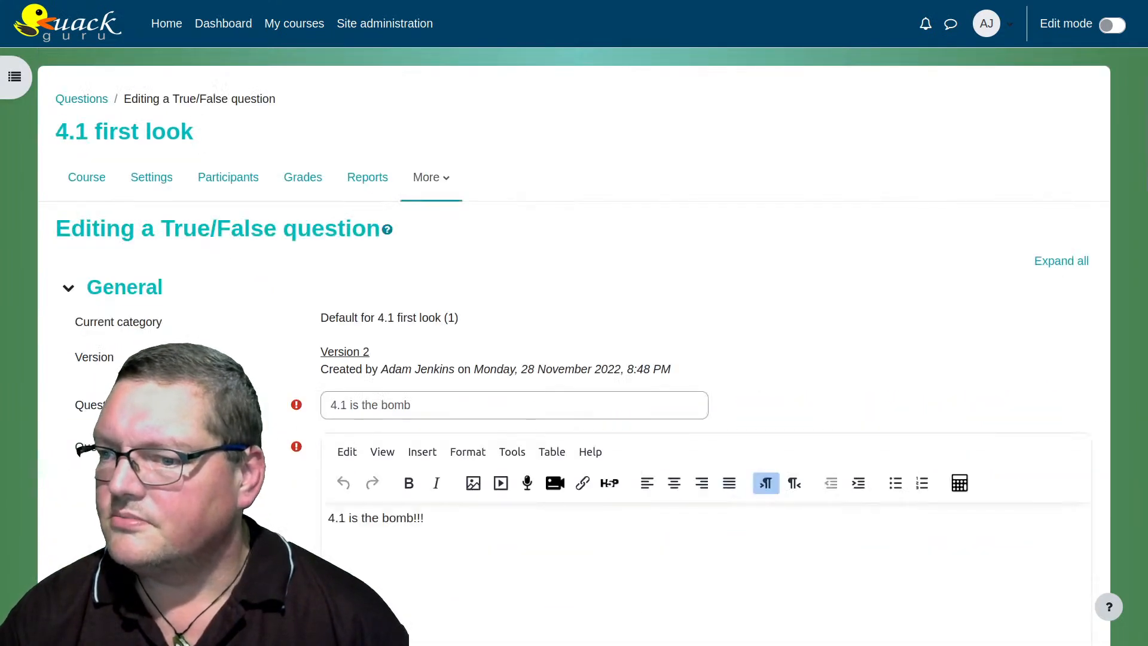
scroll(554, 241, "down", 7)
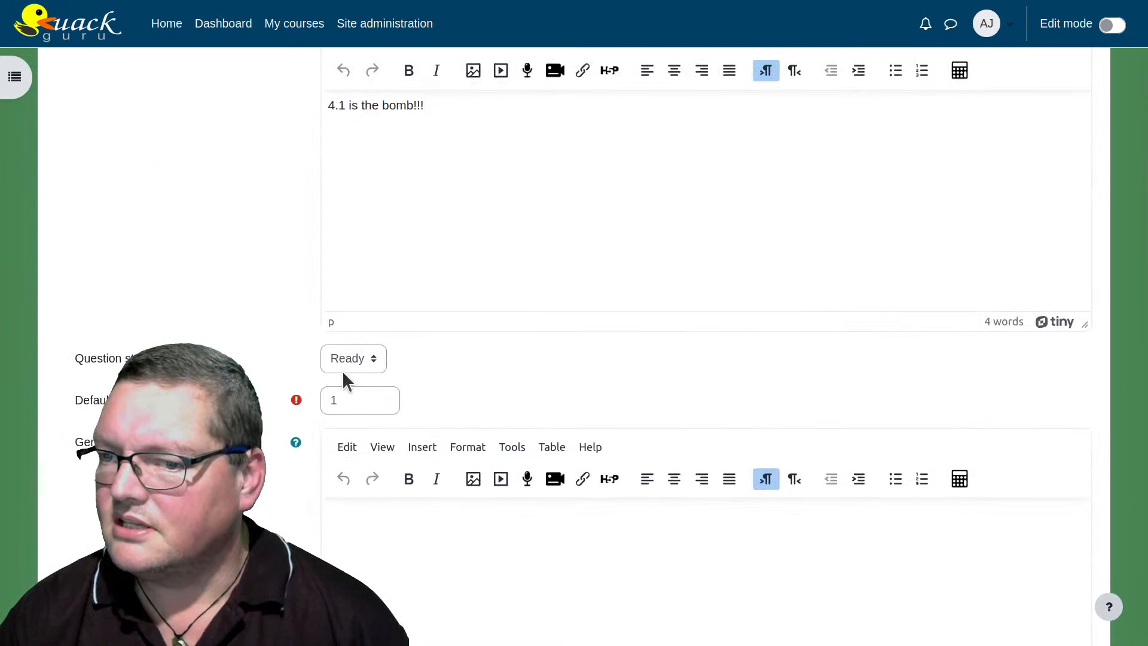
scroll(553, 414, "down", 8)
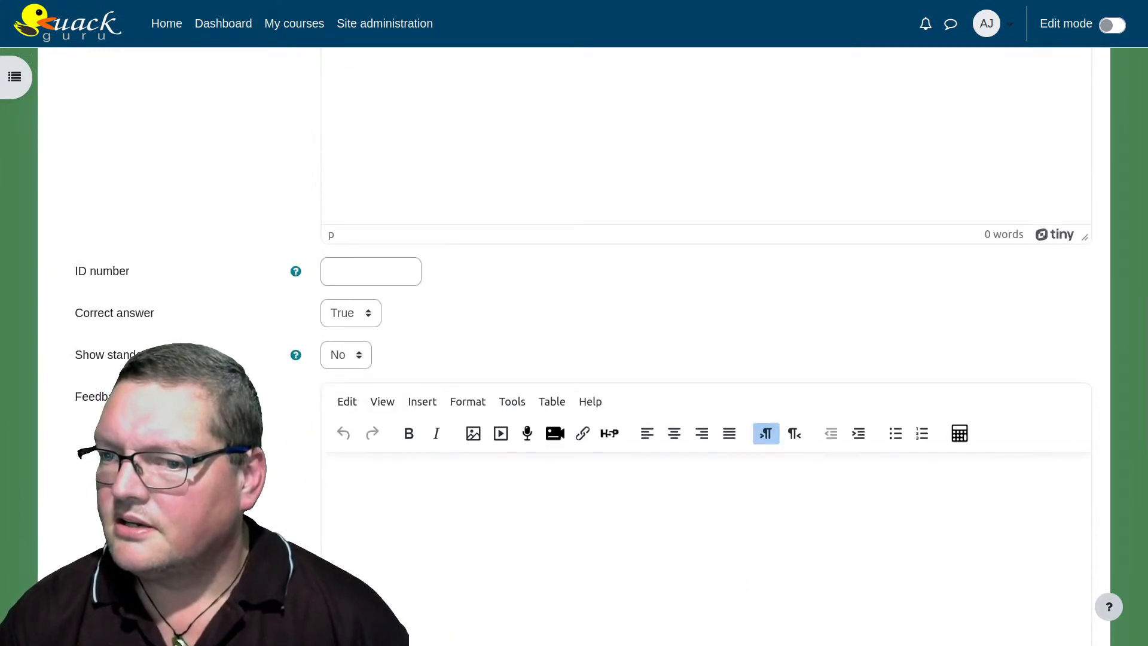
scroll(554, 414, "down", 5)
scroll(553, 414, "down", 6)
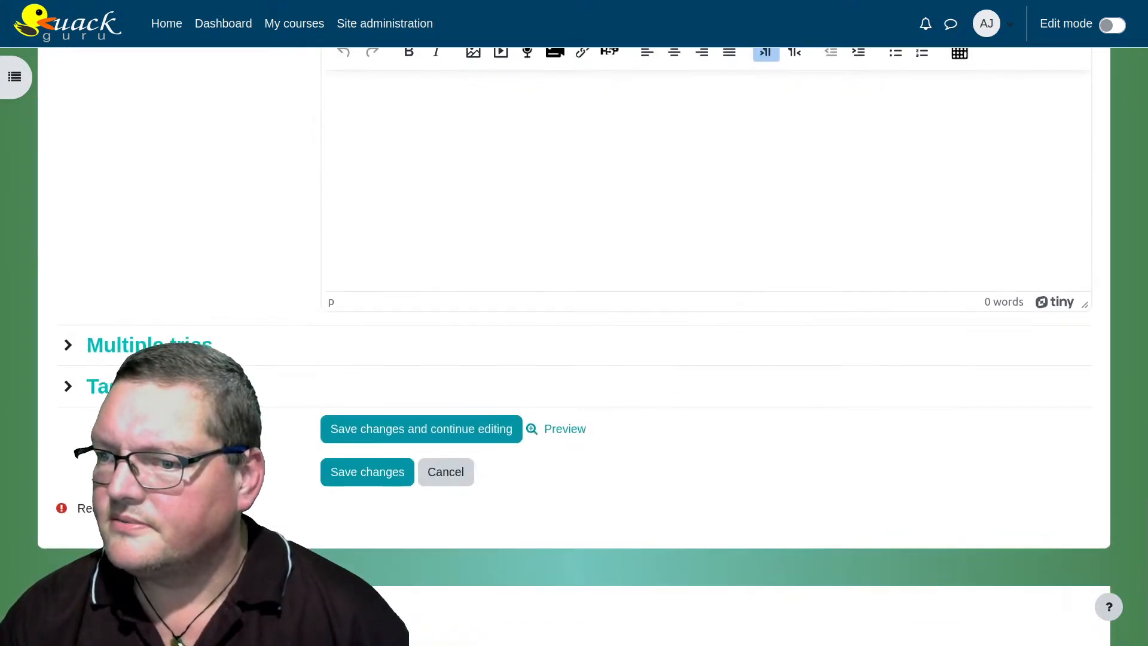
scroll(553, 414, "up", 18)
scroll(553, 414, "up", 12)
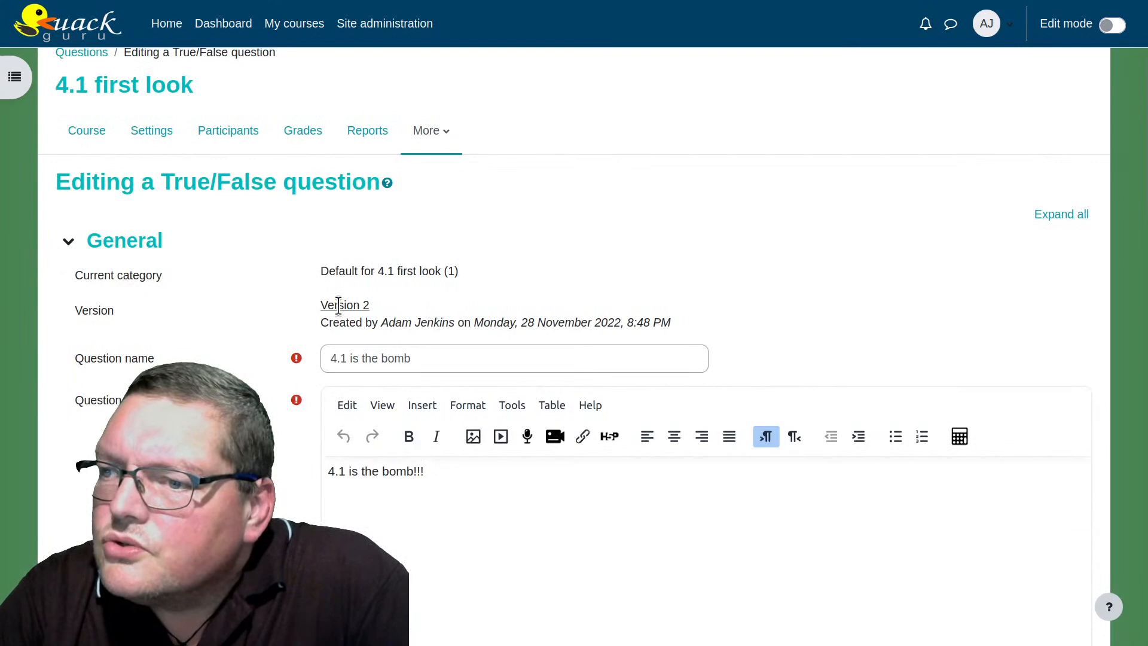
scroll(762, 327, "down", 1)
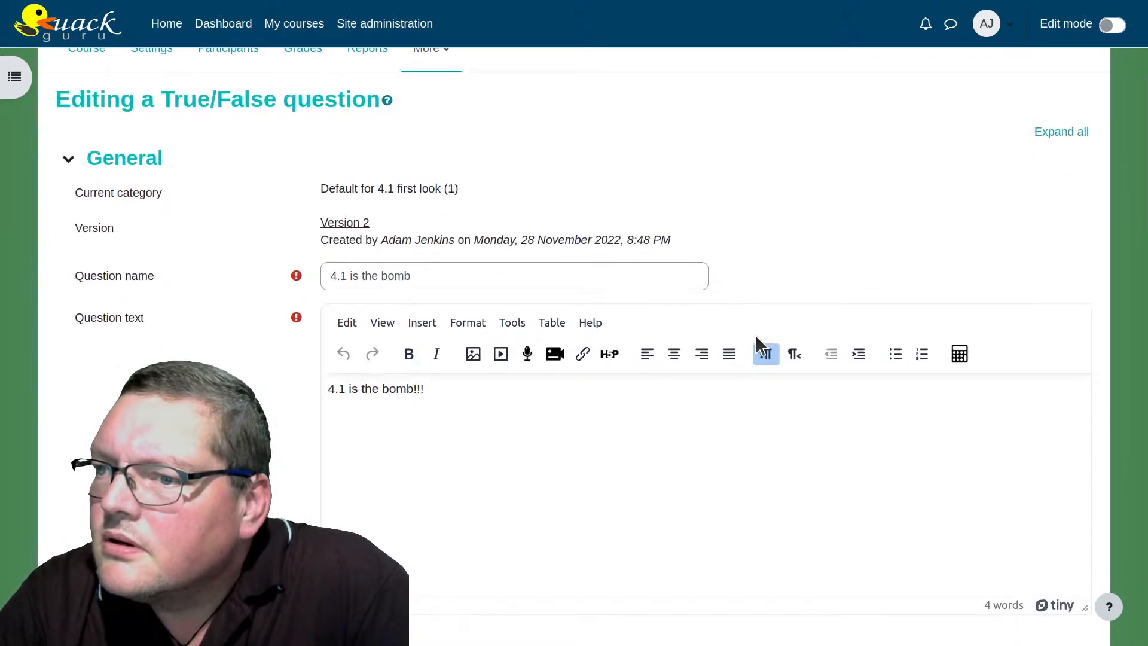
scroll(757, 333, "down", 10)
scroll(743, 384, "down", 10)
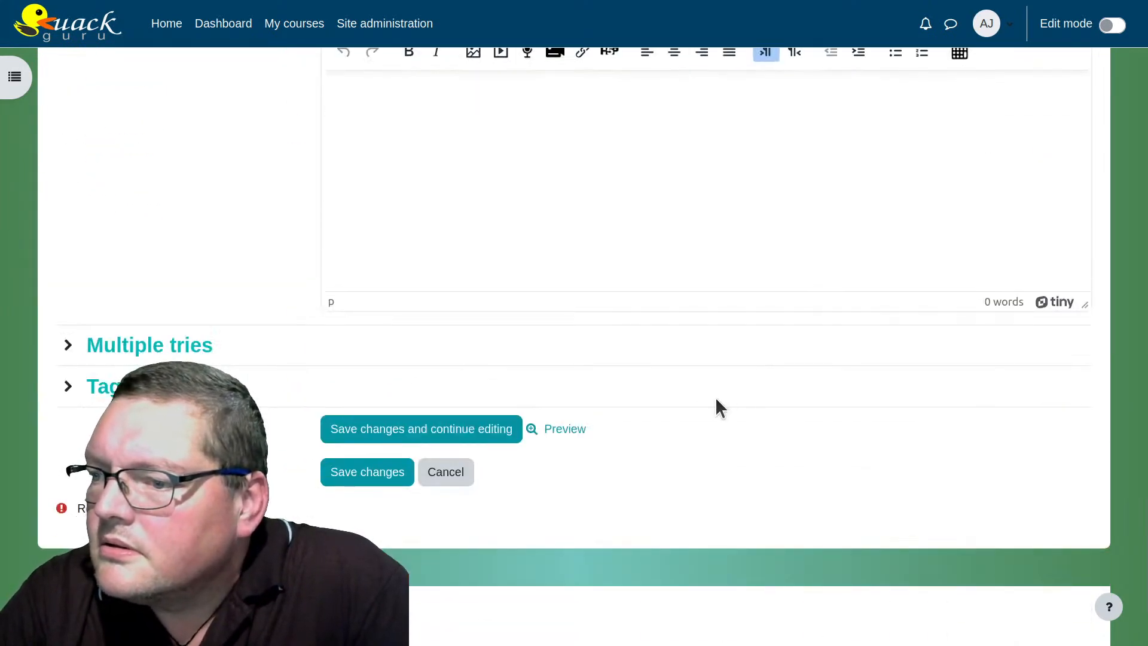
left_click(445, 472)
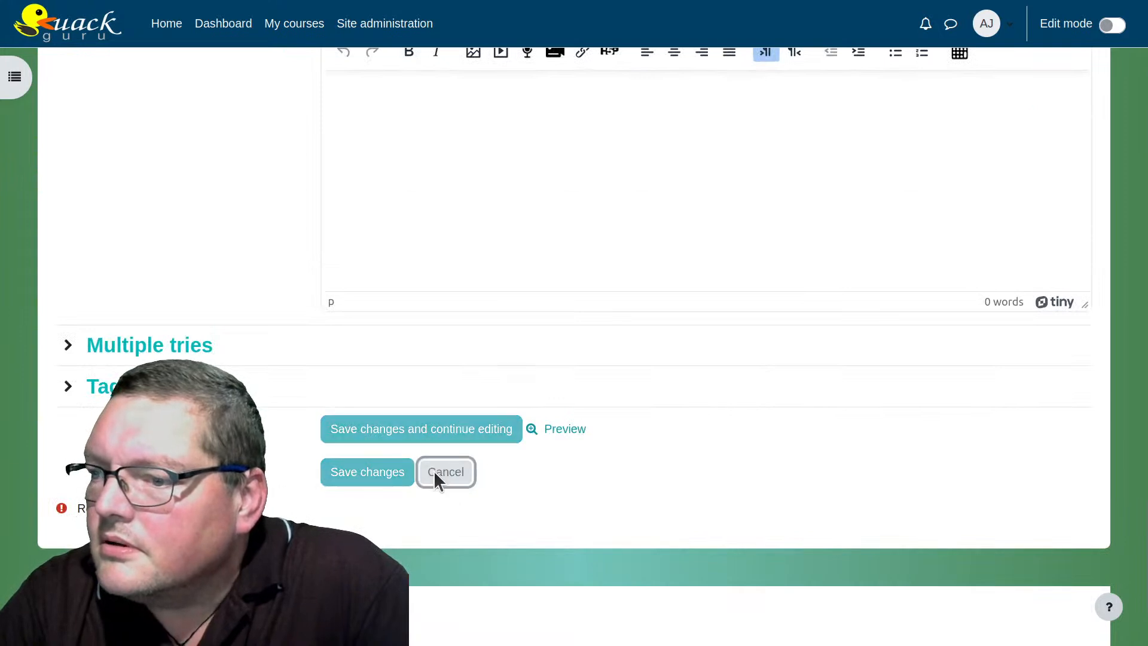
Reopen the question's history and check the status choices offered for both versions.
left_click(215, 462)
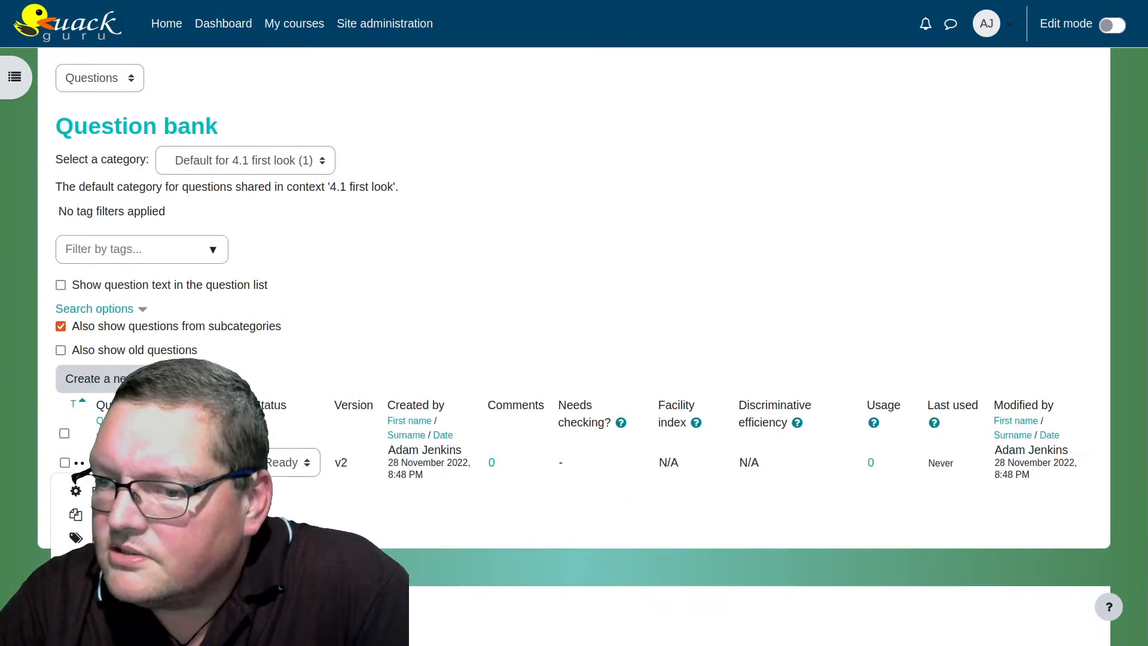
left_click(120, 553)
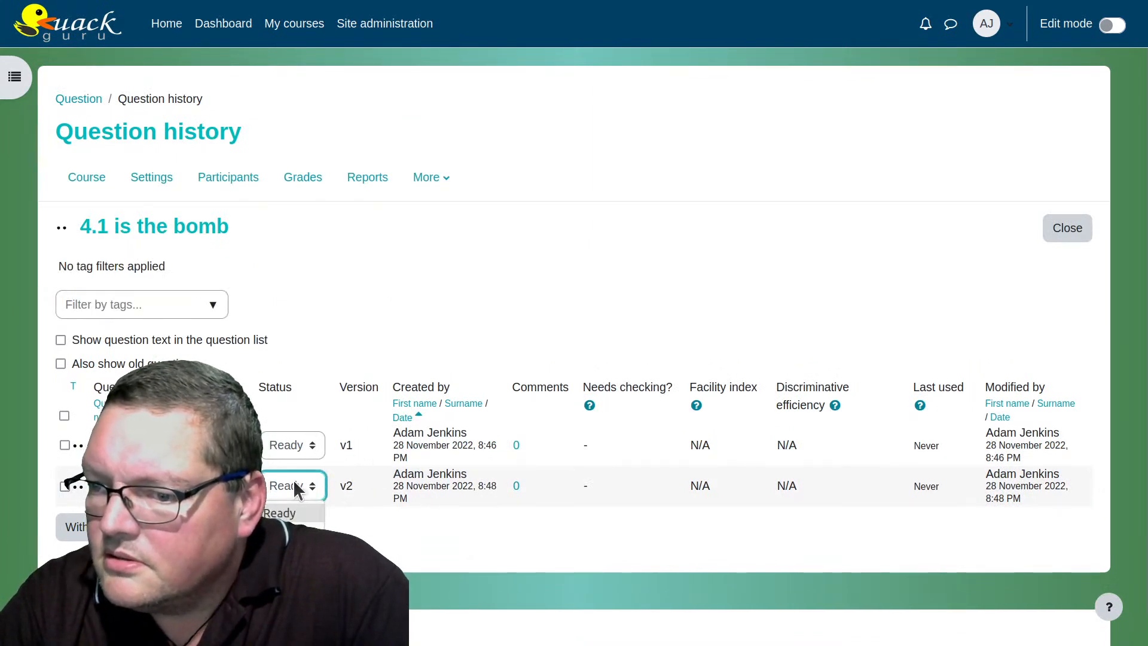
left_click(308, 445)
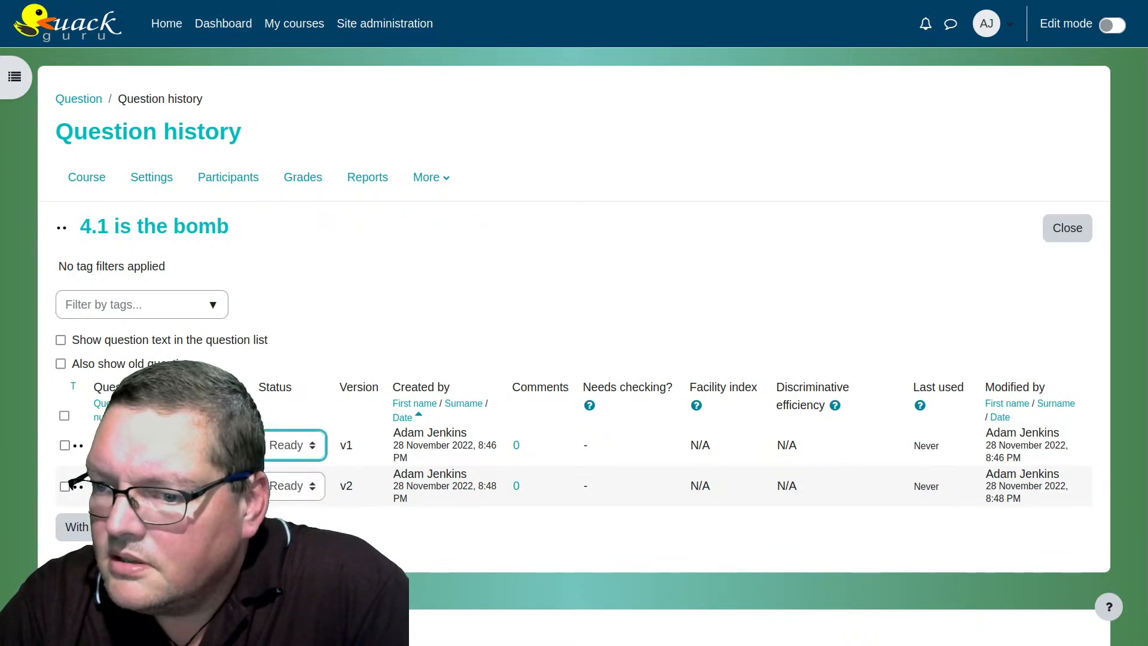
Open version 2 for editing from the question history and look through its whole form.
left_click(73, 484)
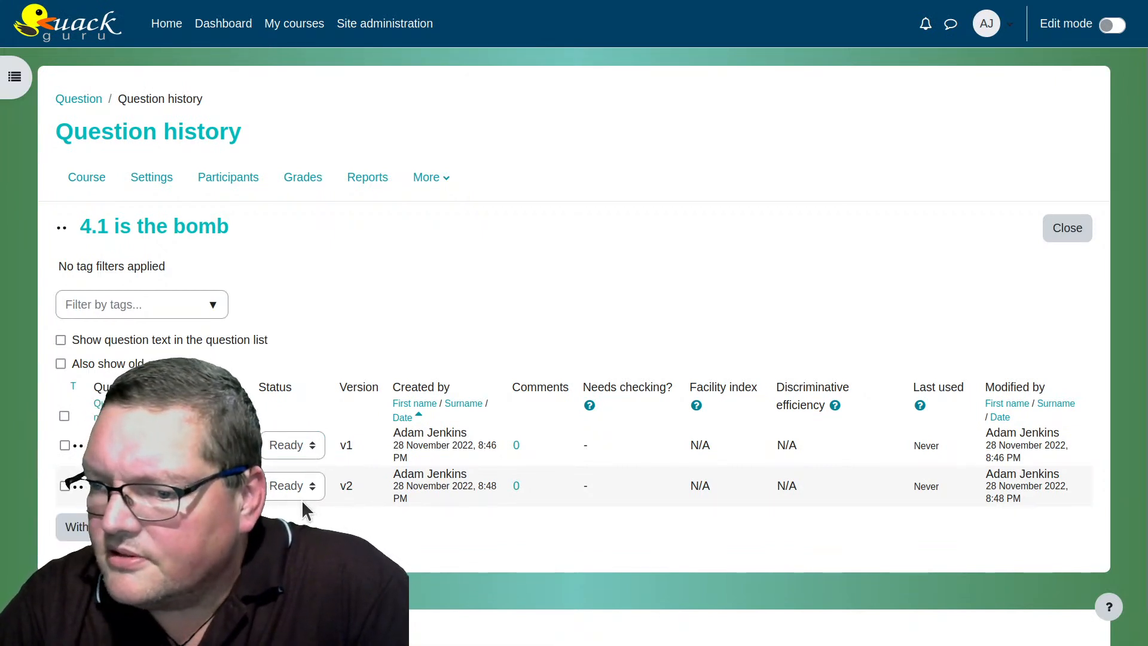
left_click(77, 485)
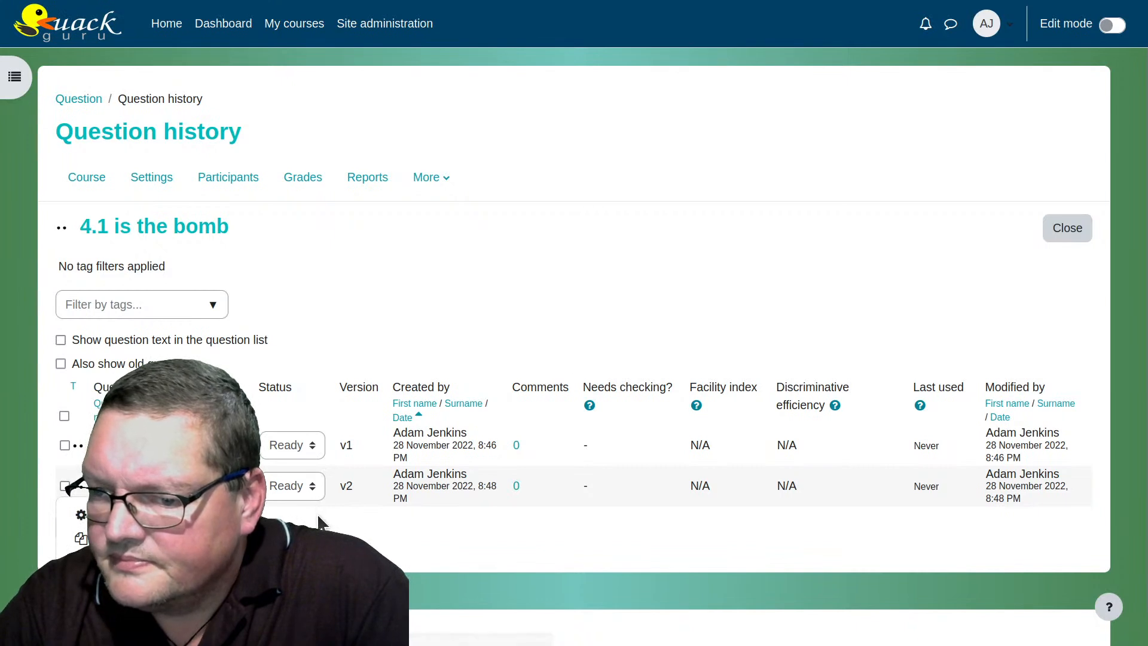
scroll(319, 519, "down", 1)
left_click(81, 490)
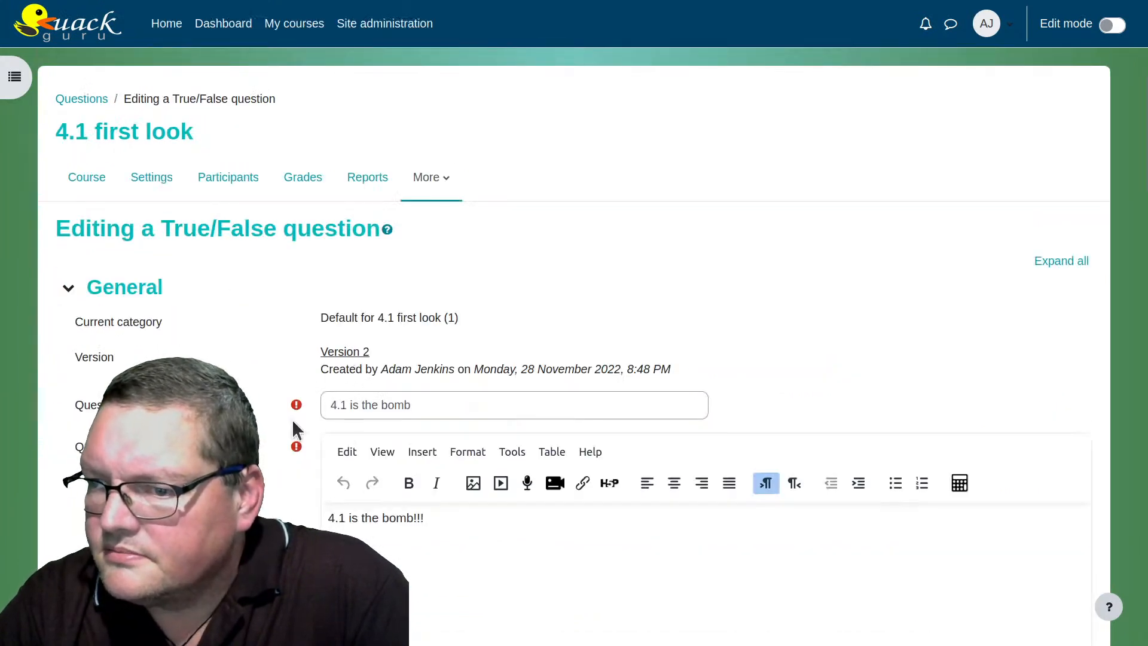
scroll(266, 472, "down", 10)
scroll(266, 471, "down", 6)
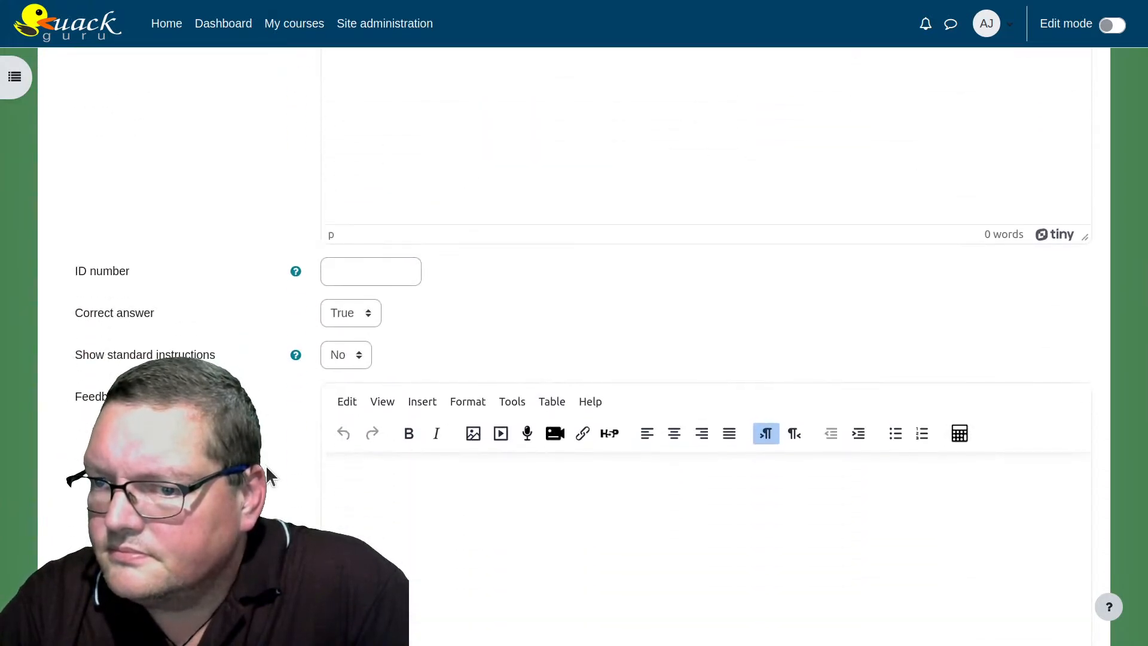
scroll(266, 468, "down", 9)
scroll(265, 464, "down", 4)
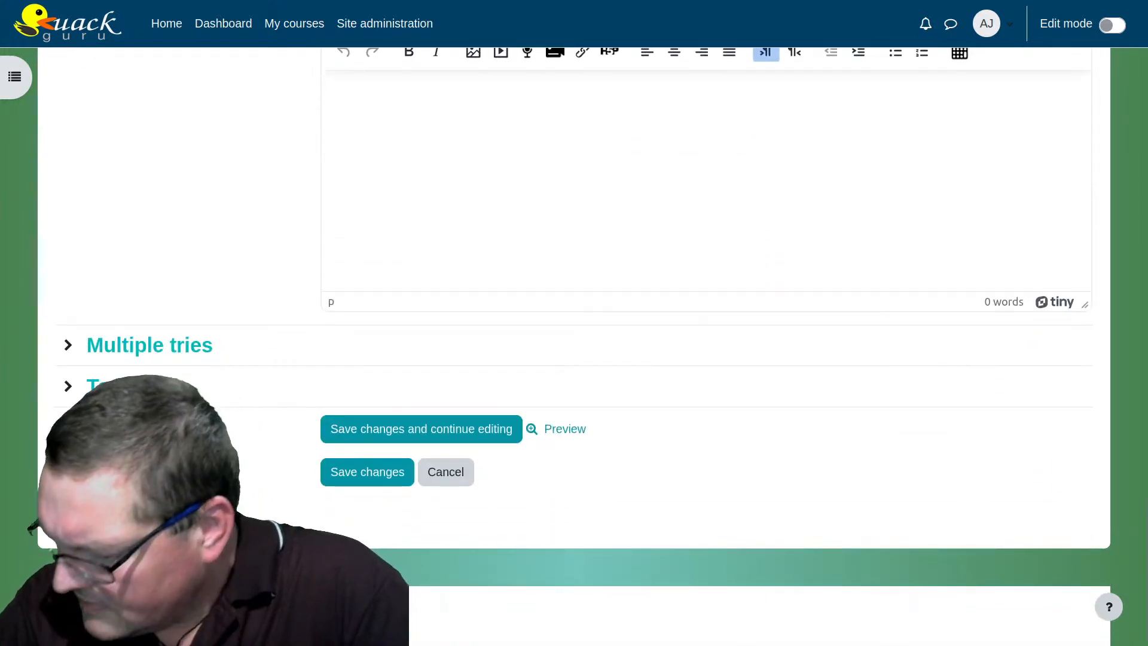
Look through version 2's whole edit form again, cancel without saving, and return to the question bank.
scroll(206, 415, "up", 20)
scroll(209, 414, "up", 4)
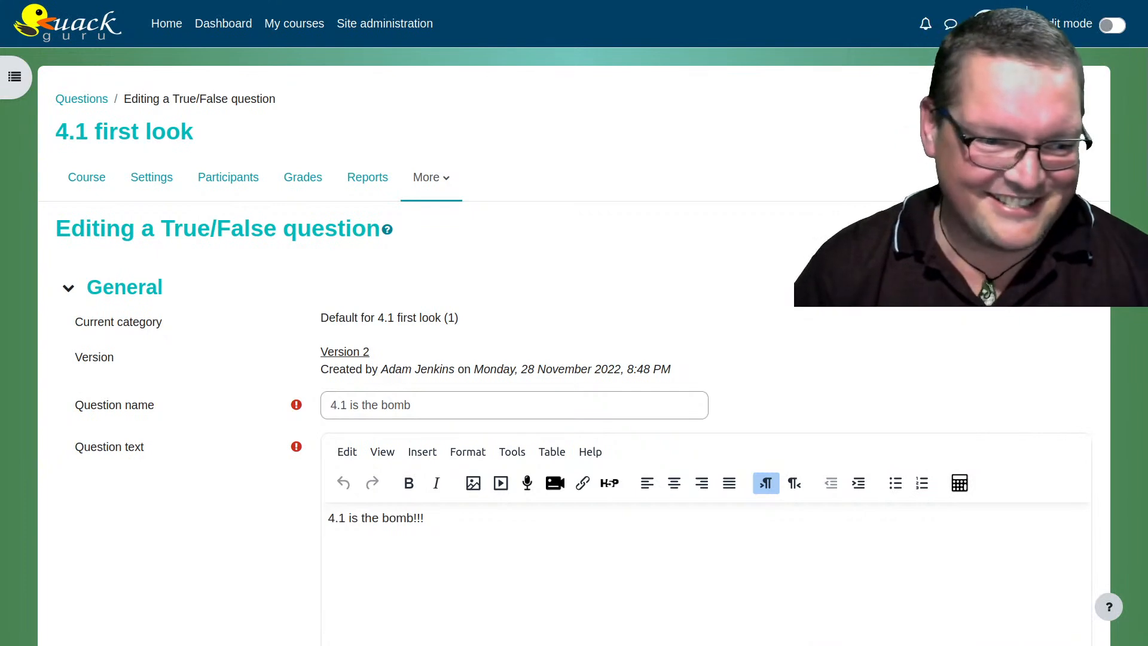
scroll(230, 514, "down", 15)
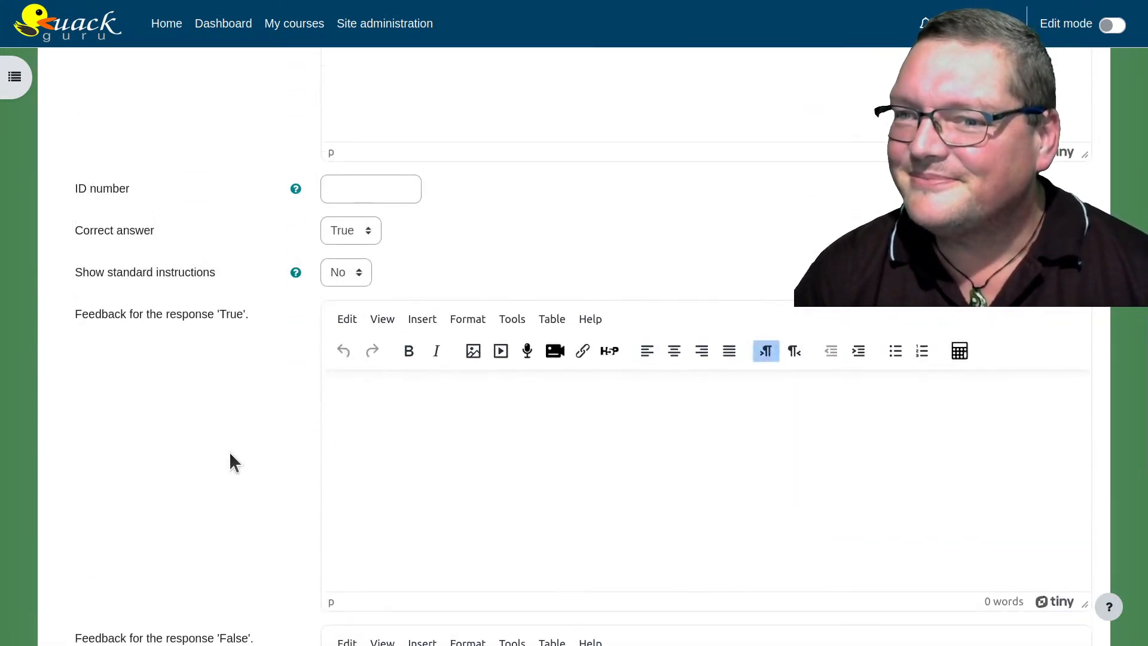
scroll(222, 317, "down", 8)
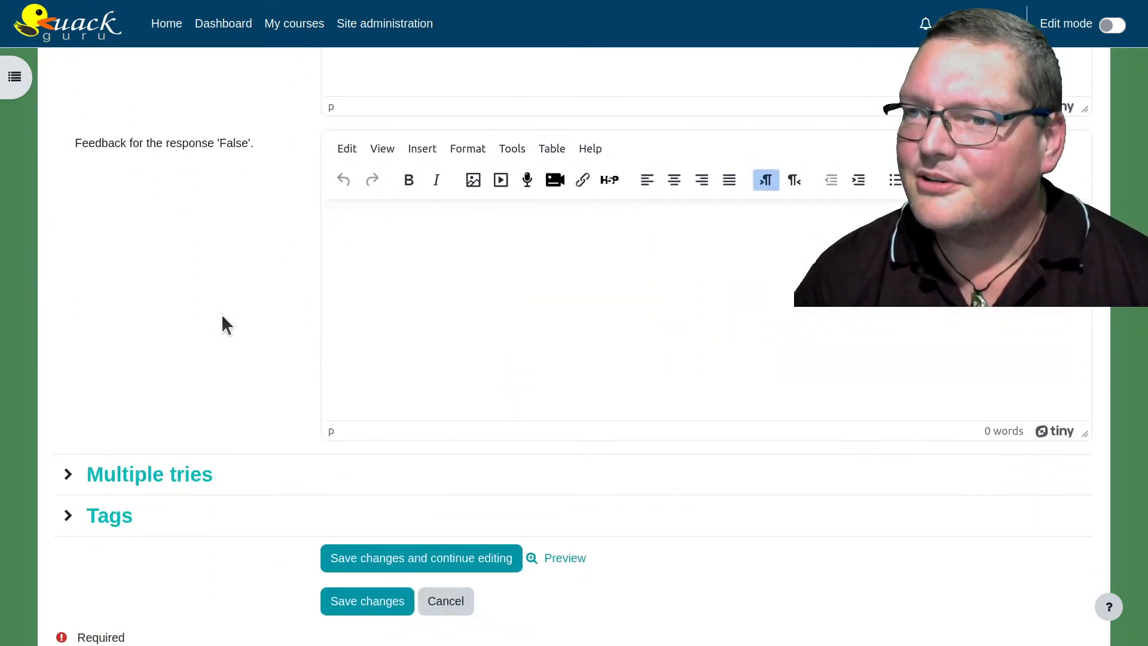
scroll(221, 313, "down", 3)
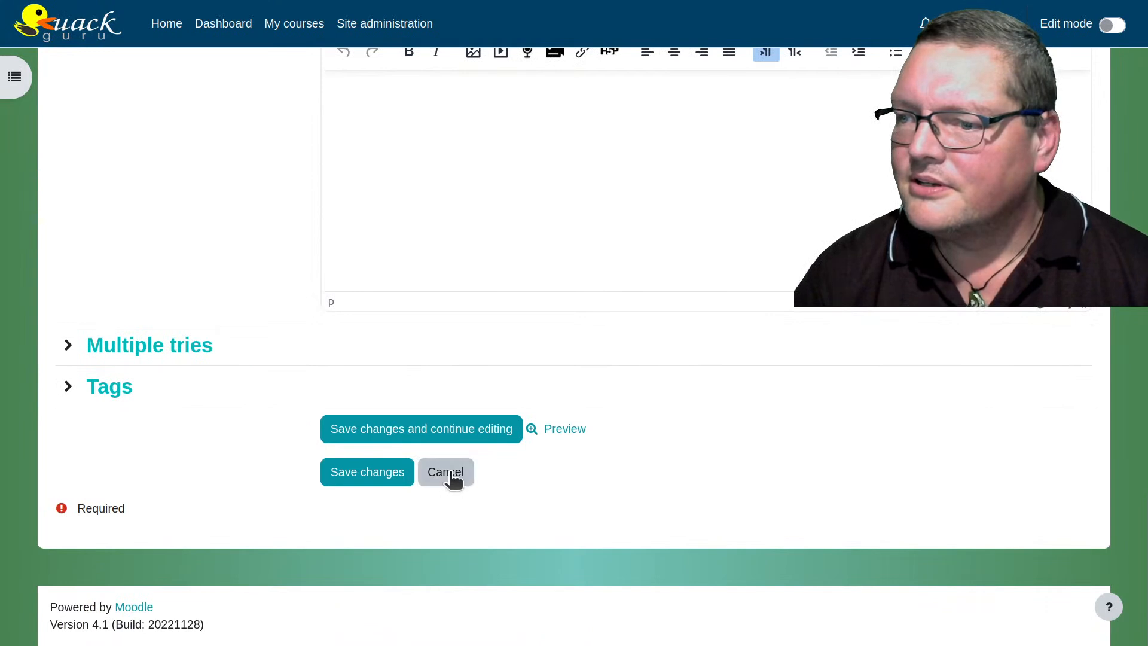
left_click(449, 473)
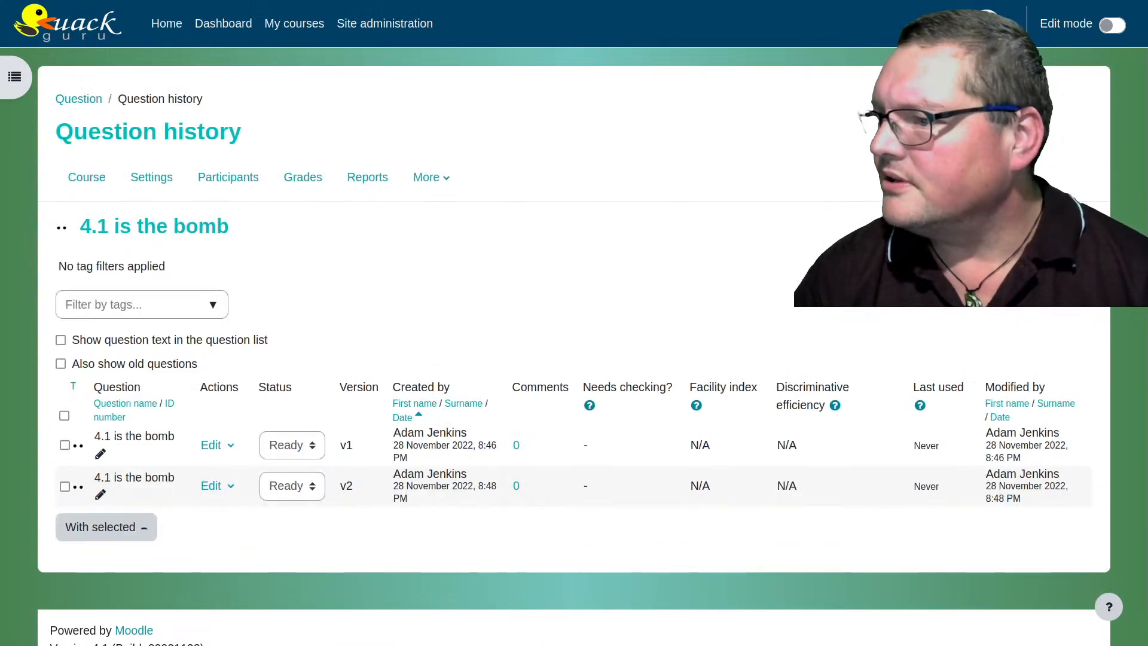
left_click(1083, 226)
scroll(553, 455, "down", 3)
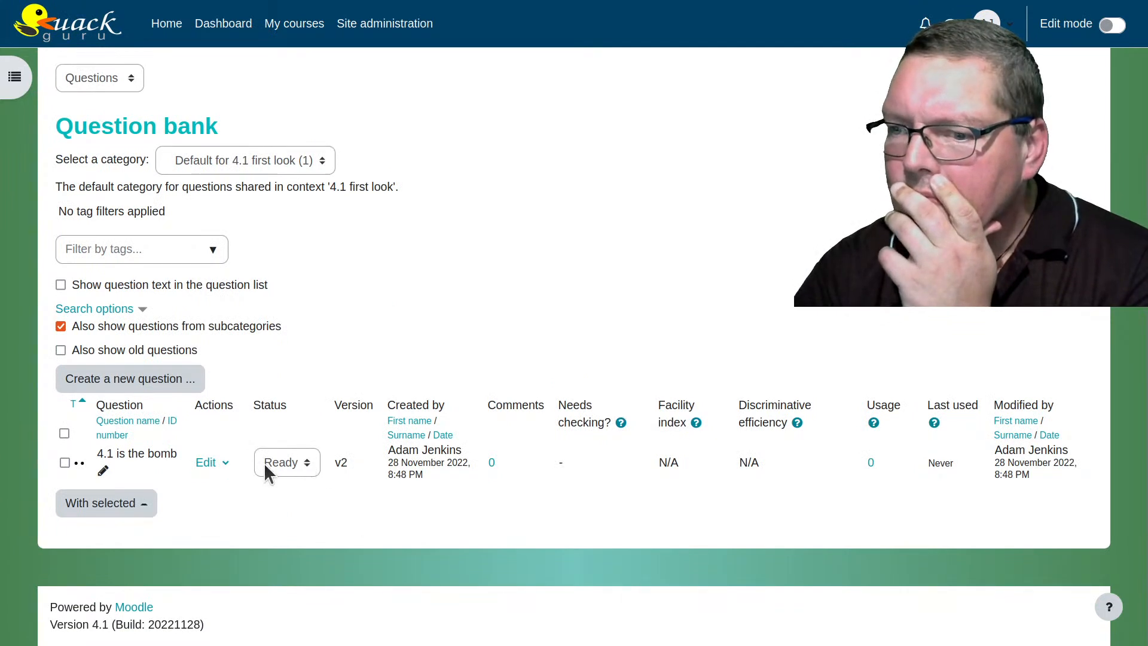
Open the history of "4.1 is the bomb" and check the bulk actions offered for version 2.
left_click(206, 463)
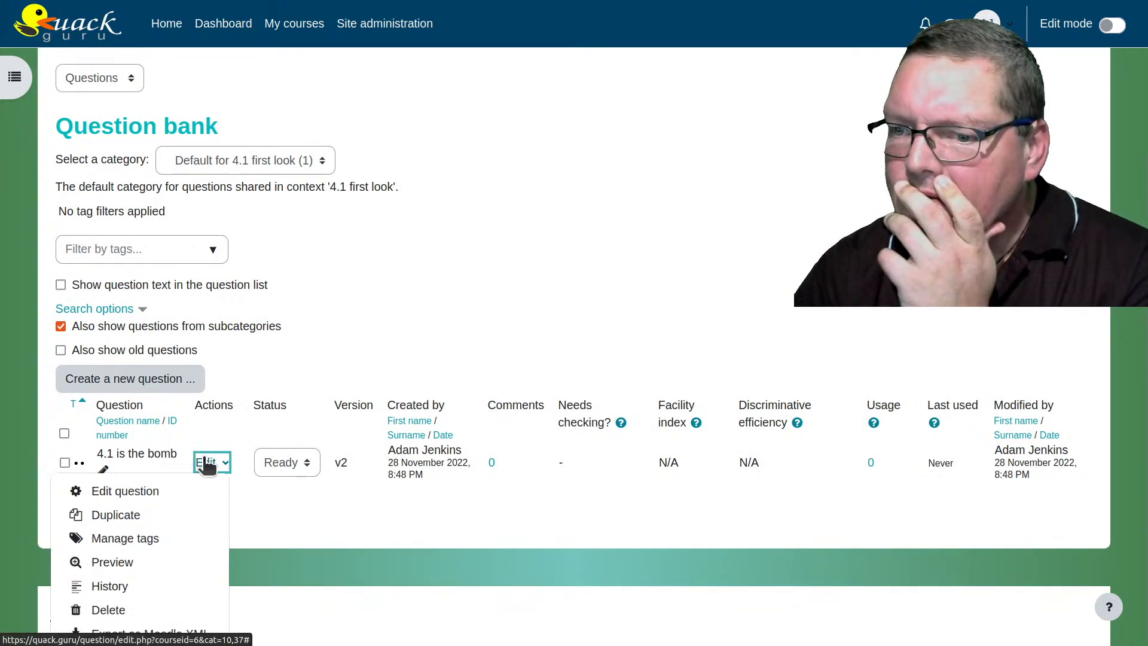
scroll(245, 506, "down", 1)
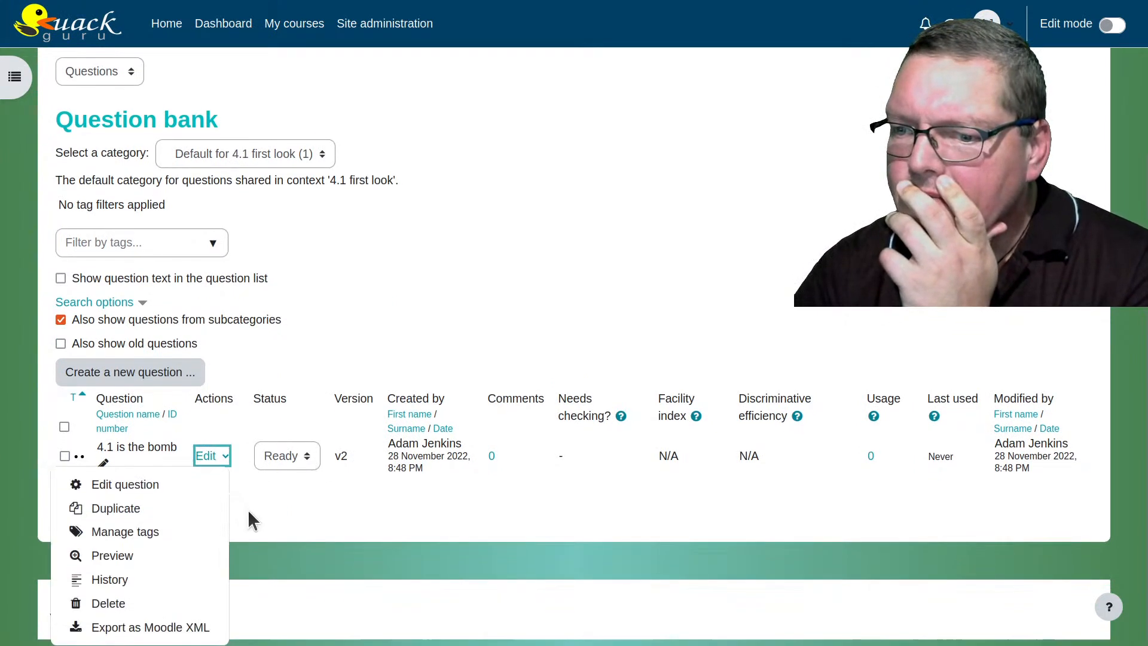
left_click(163, 579)
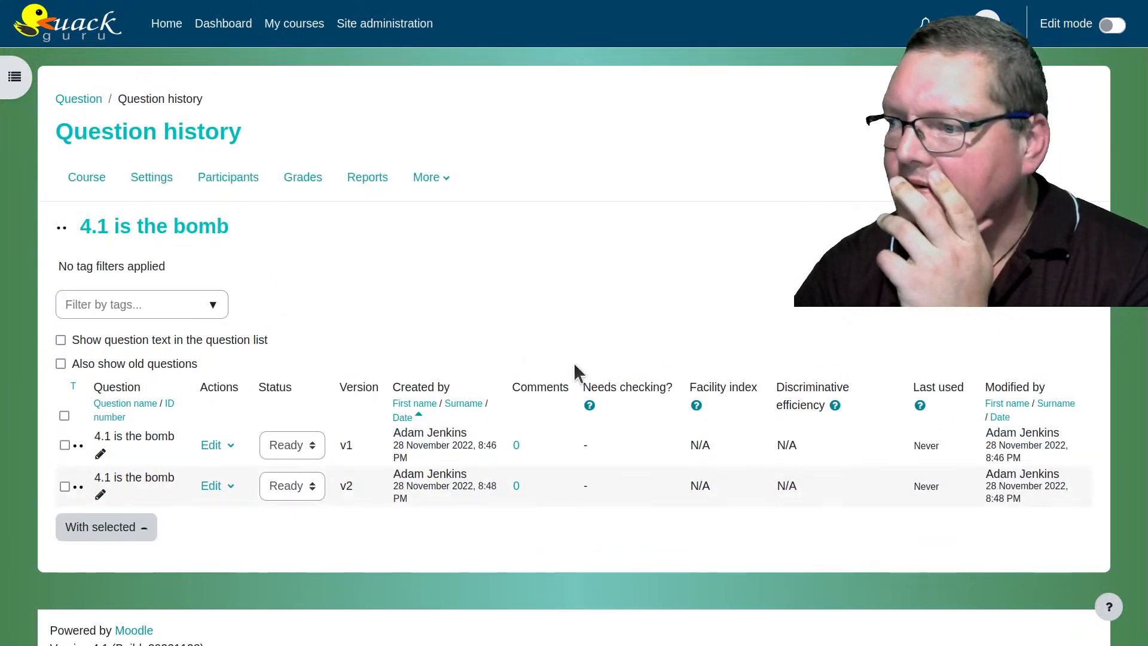
scroll(598, 507, "down", 1)
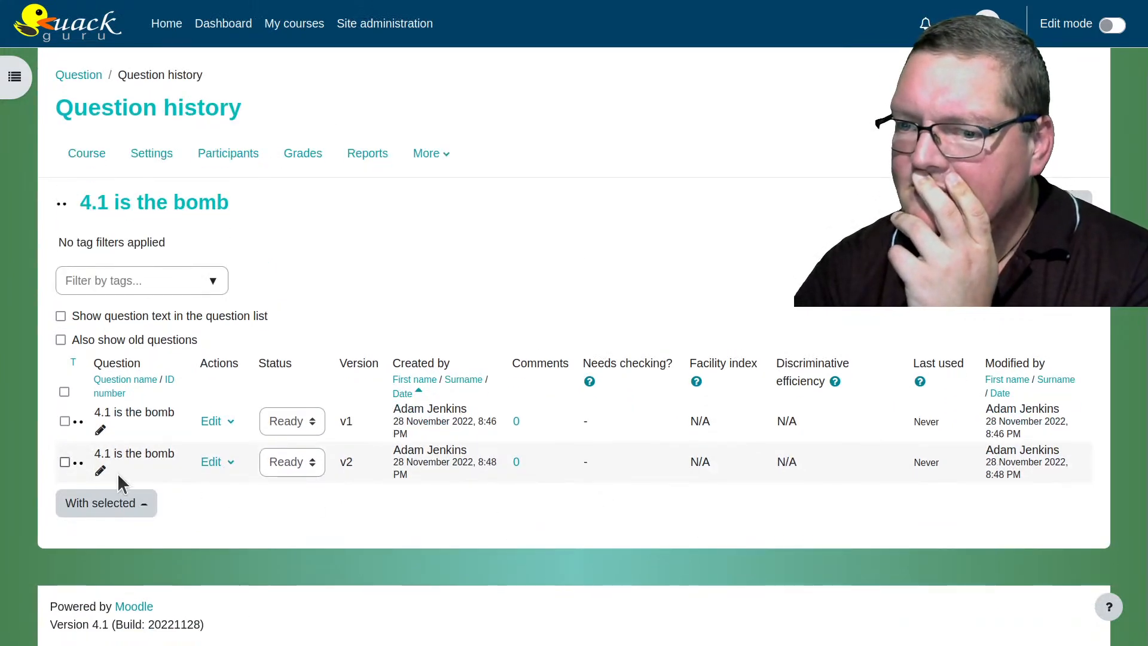
left_click(65, 462)
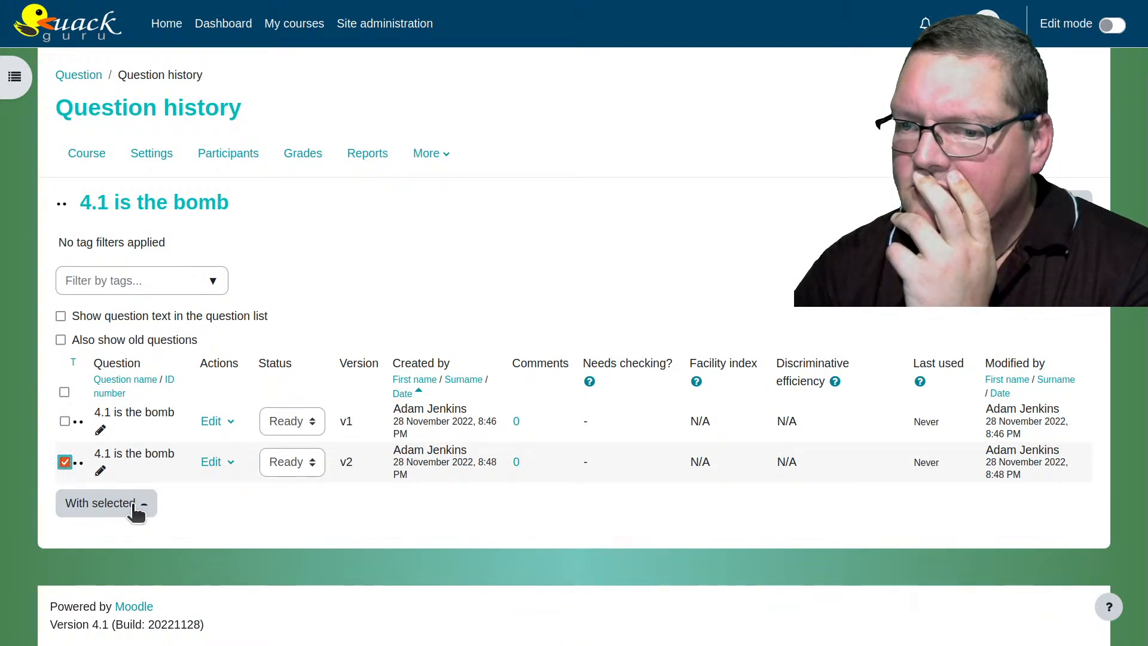
left_click(146, 508)
left_click(224, 507)
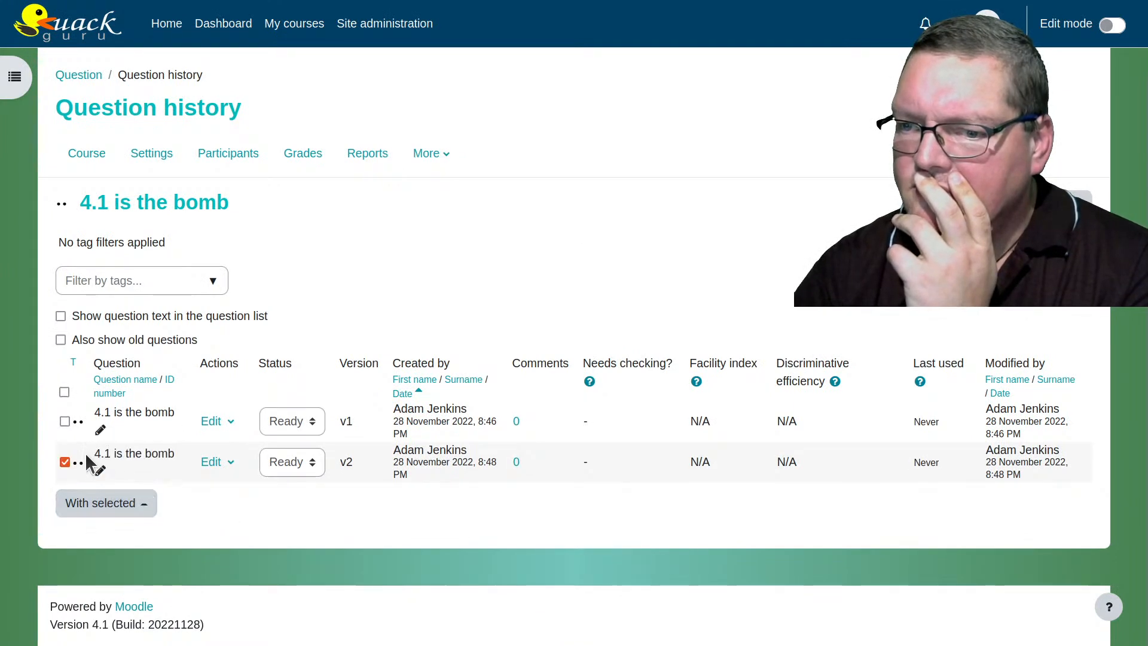
Check the bulk and individual actions offered for version 1, and return to the question bank.
left_click(65, 462)
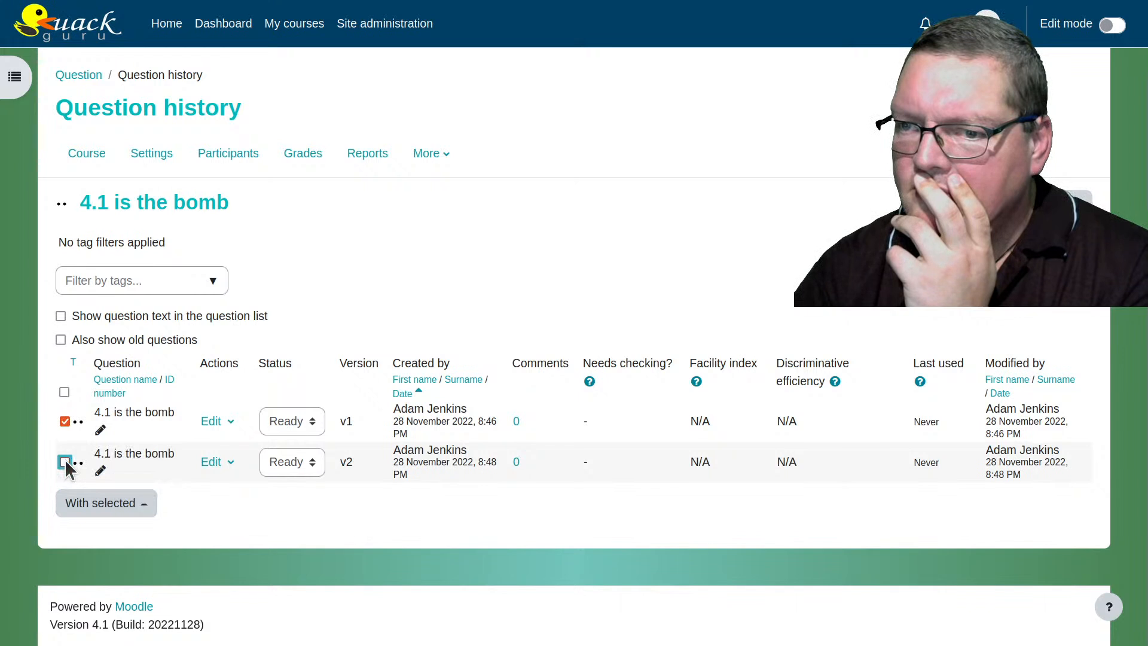
left_click(150, 507)
left_click(221, 508)
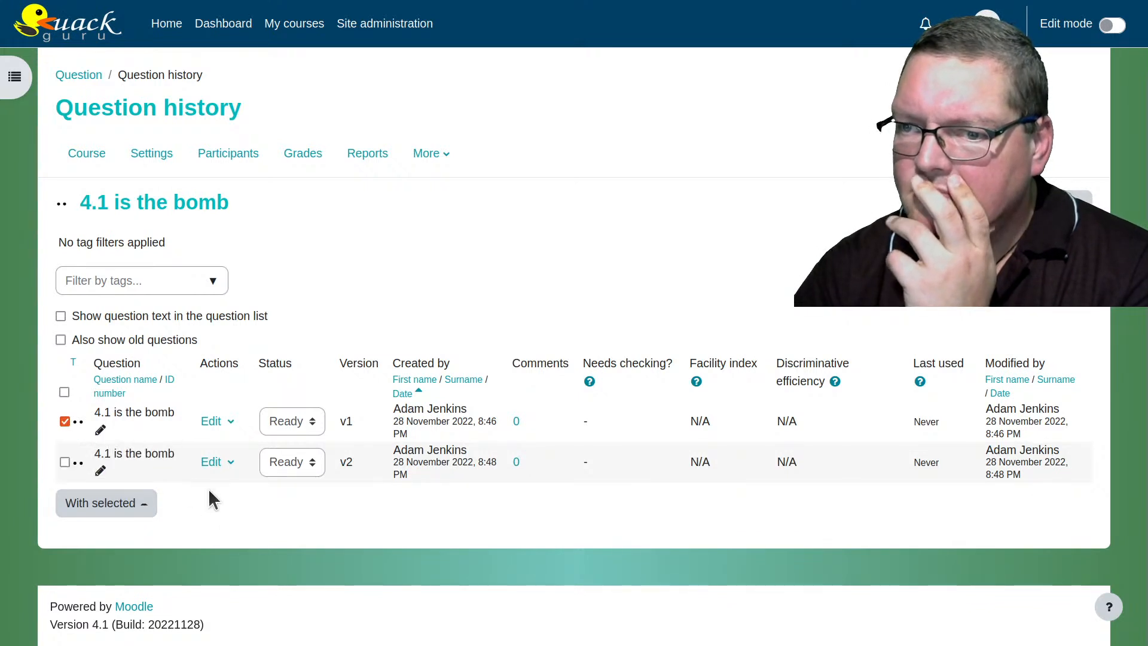
left_click(65, 421)
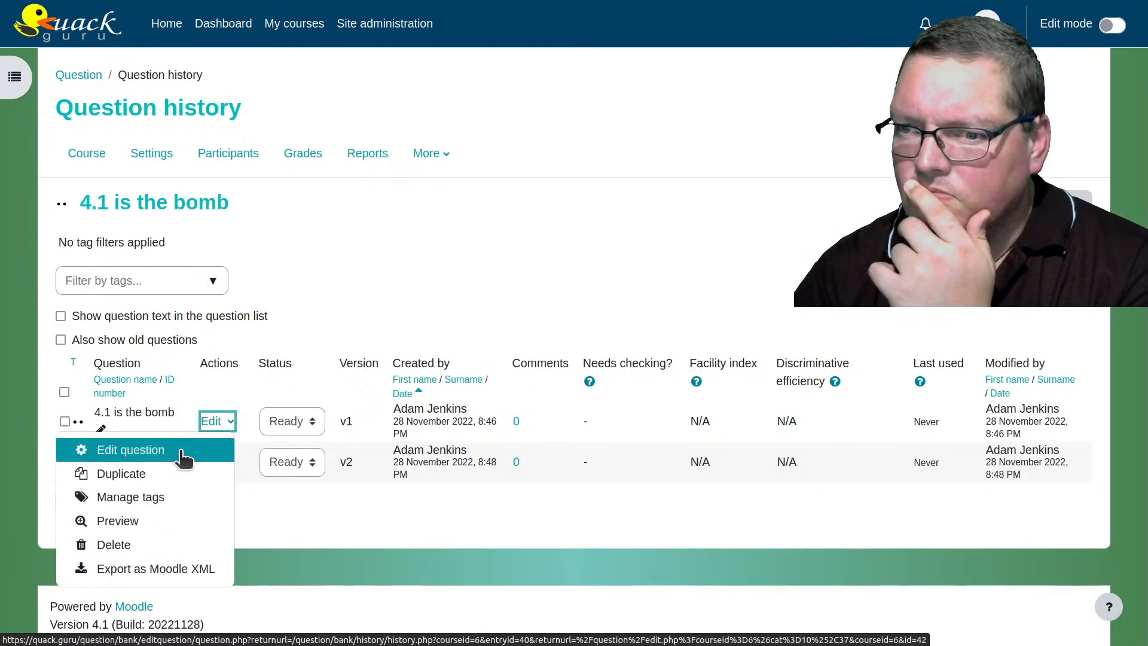
left_click(570, 549)
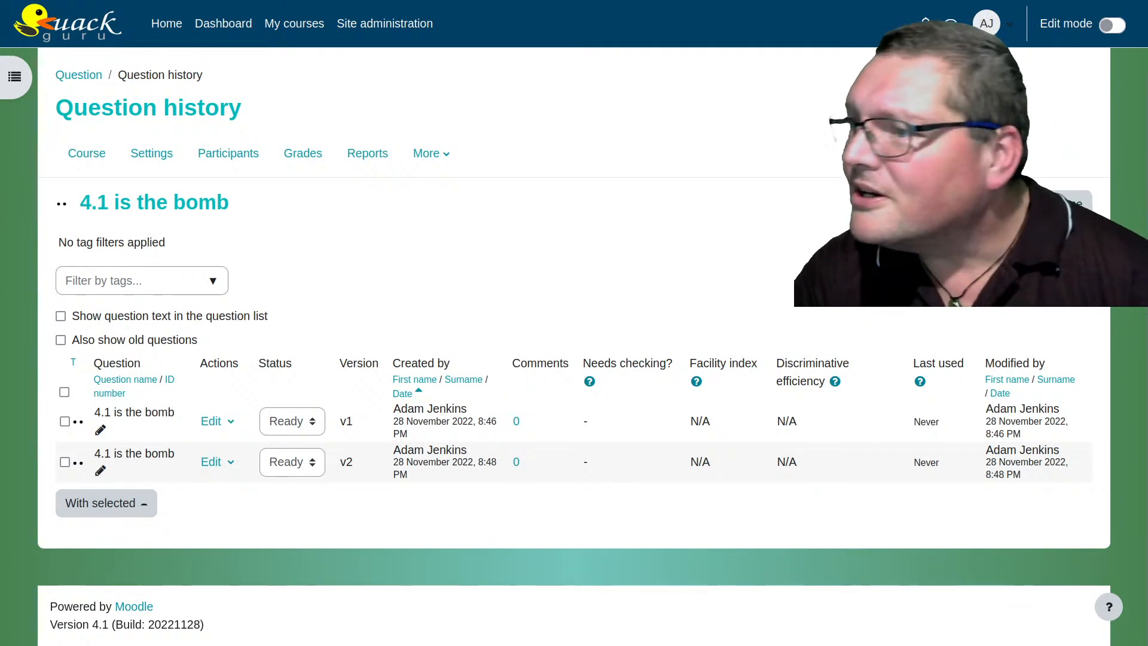
left_click(1064, 204)
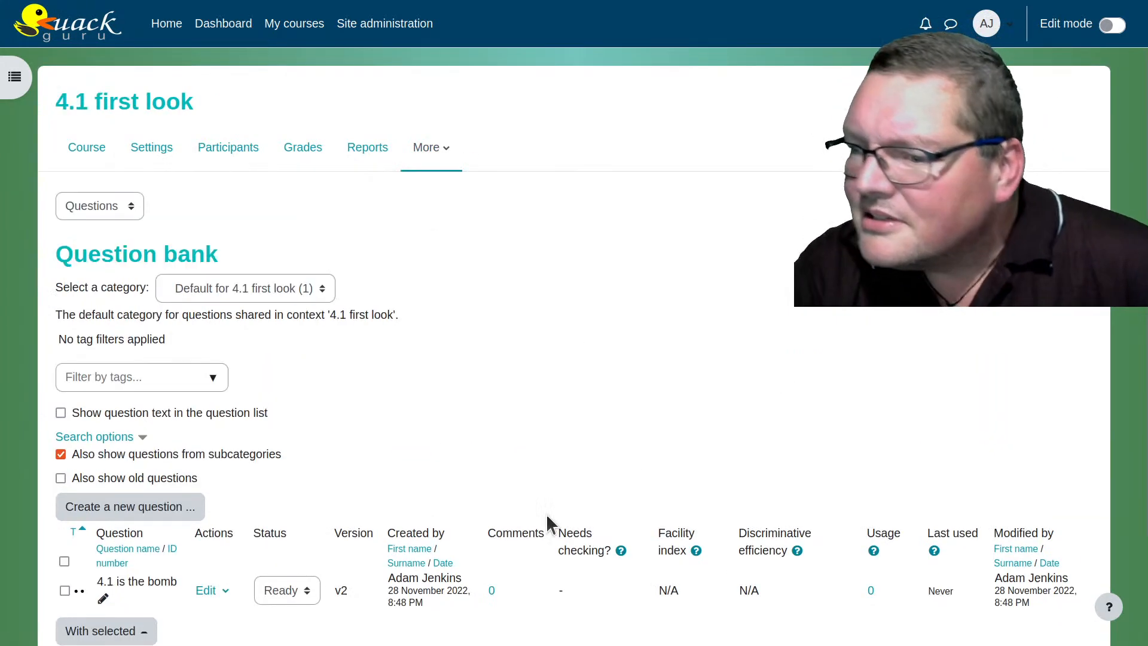
Check the version and status choices of "4.1 is the bomb" in the question bank.
scroll(532, 505, "down", 1)
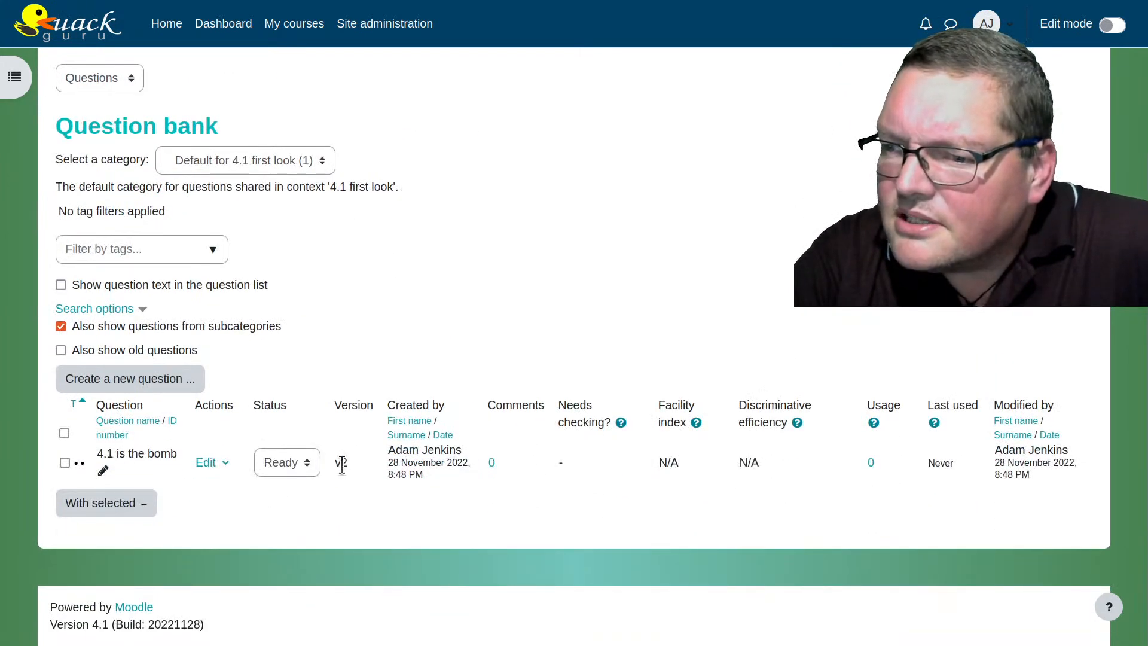
left_click(306, 462)
left_click(306, 462)
Open the question for editing, examine its version details, status choices and remaining settings, and cancel without saving.
left_click(224, 463)
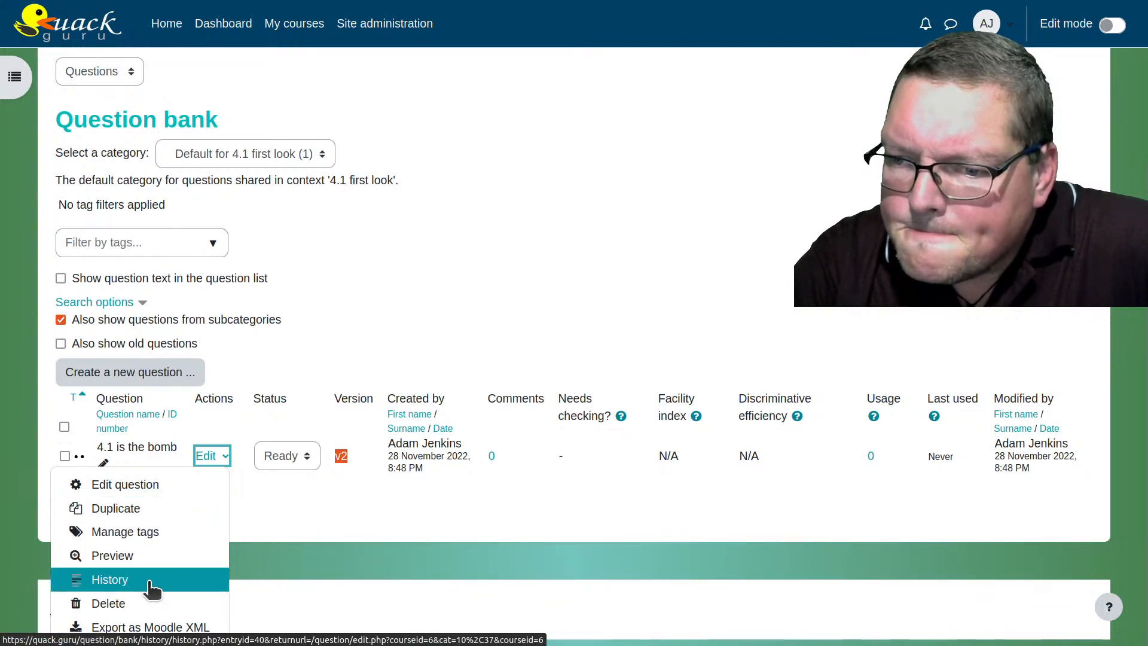
left_click(134, 485)
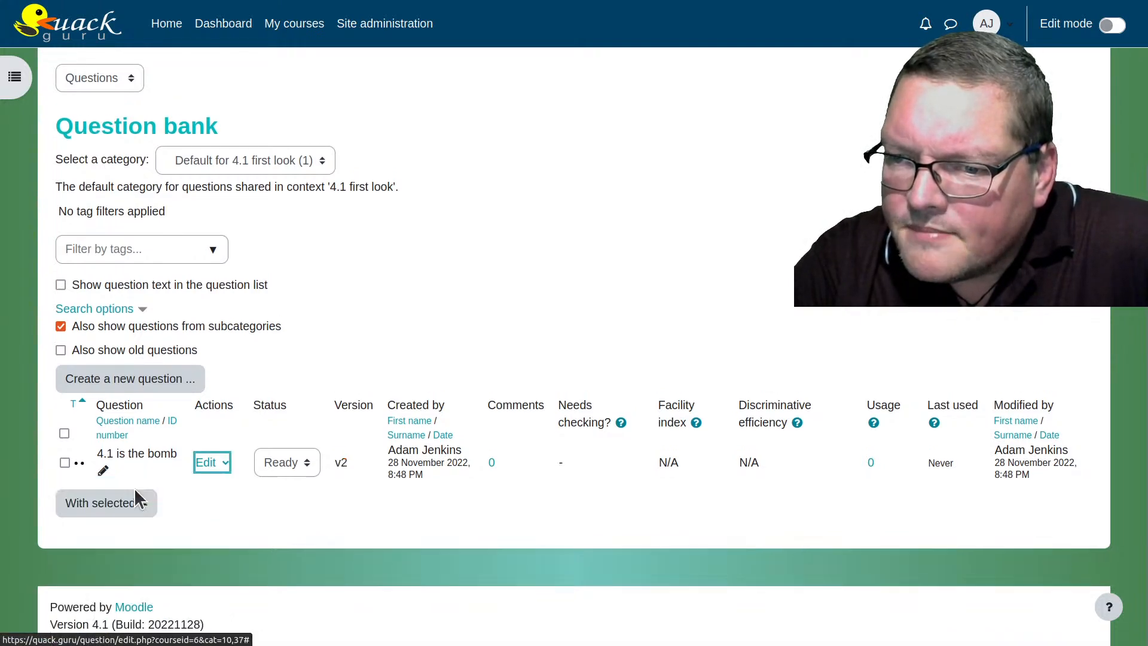
triple_click(347, 351)
left_click(346, 351)
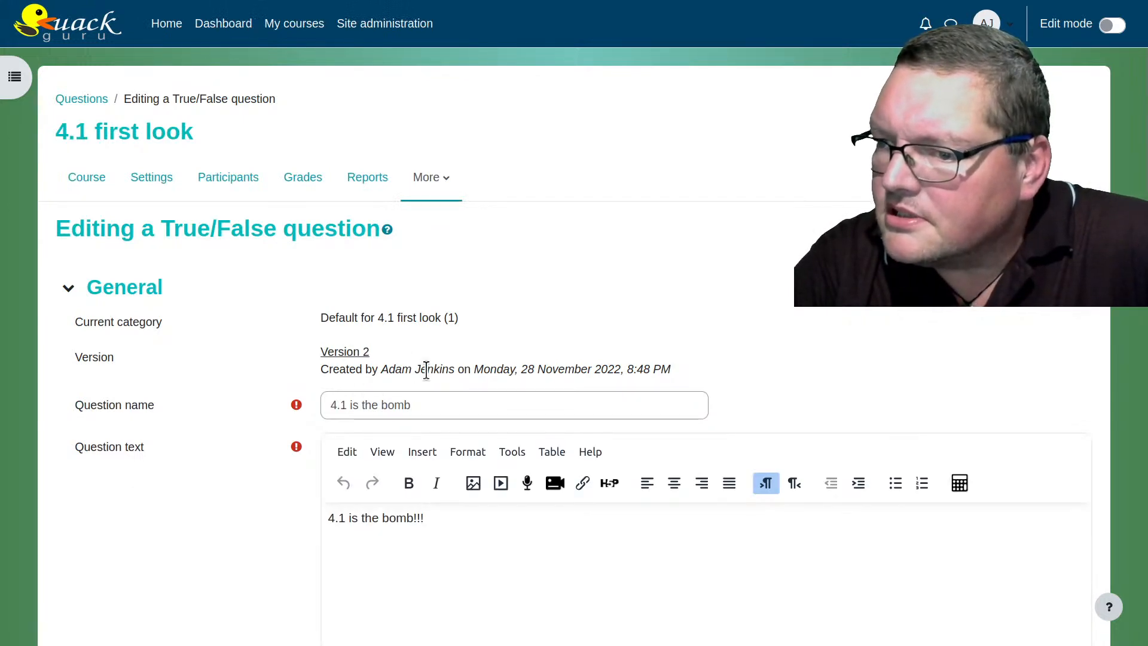
scroll(224, 422, "down", 5)
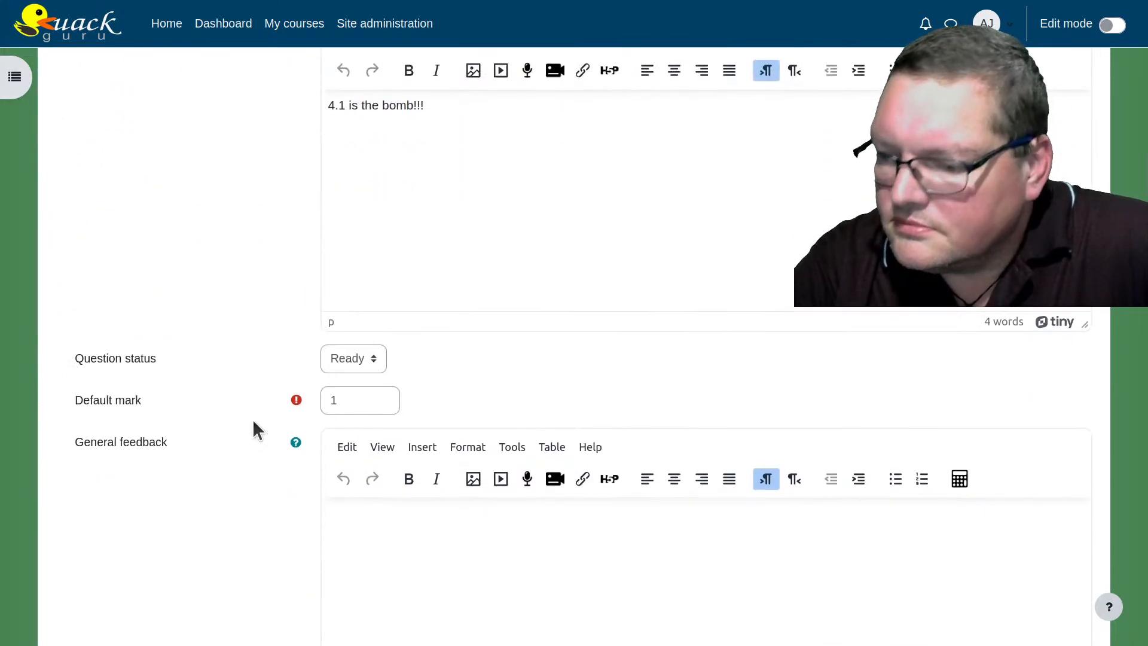
left_click(336, 370)
left_click(205, 403)
scroll(206, 403, "down", 6)
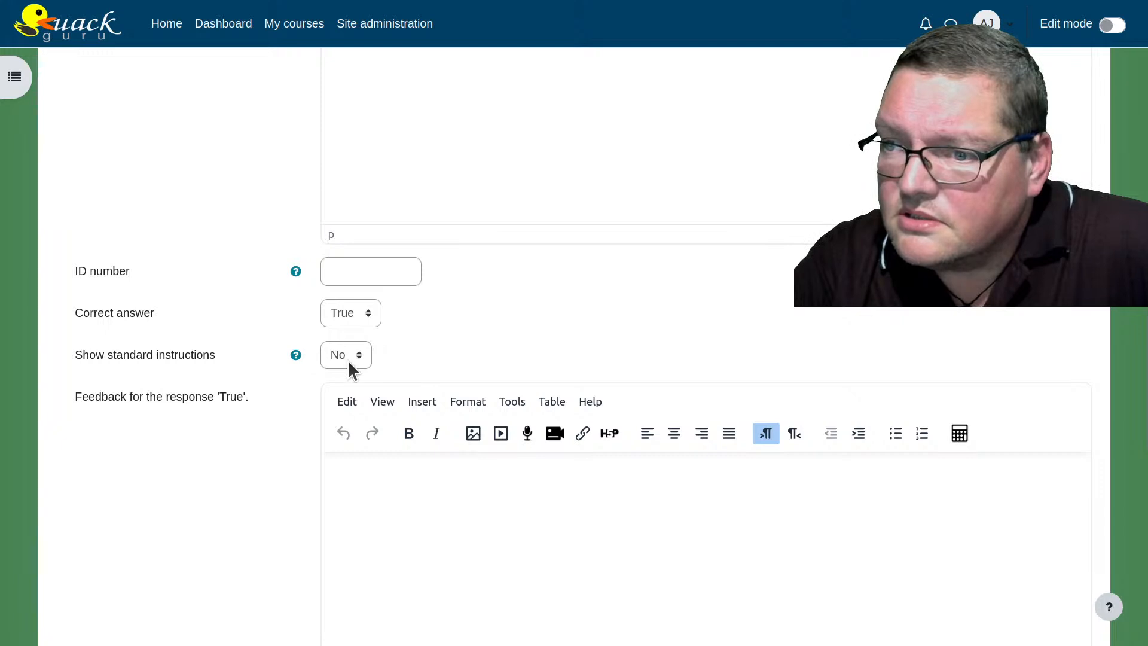
scroll(236, 466, "down", 7)
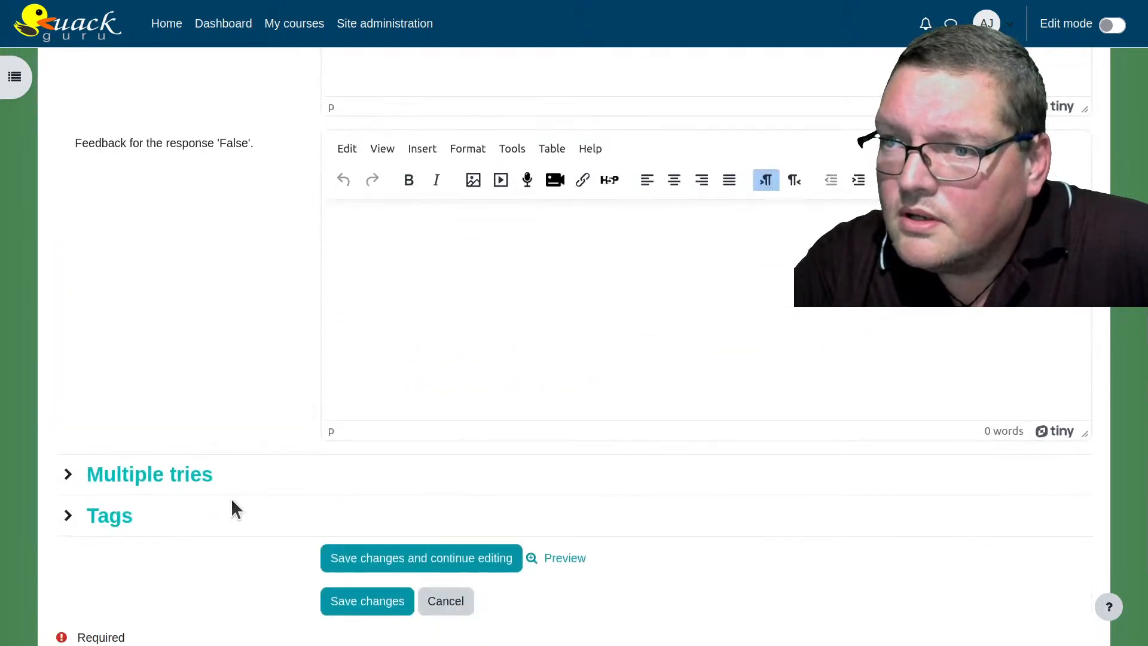
scroll(231, 500, "down", 3)
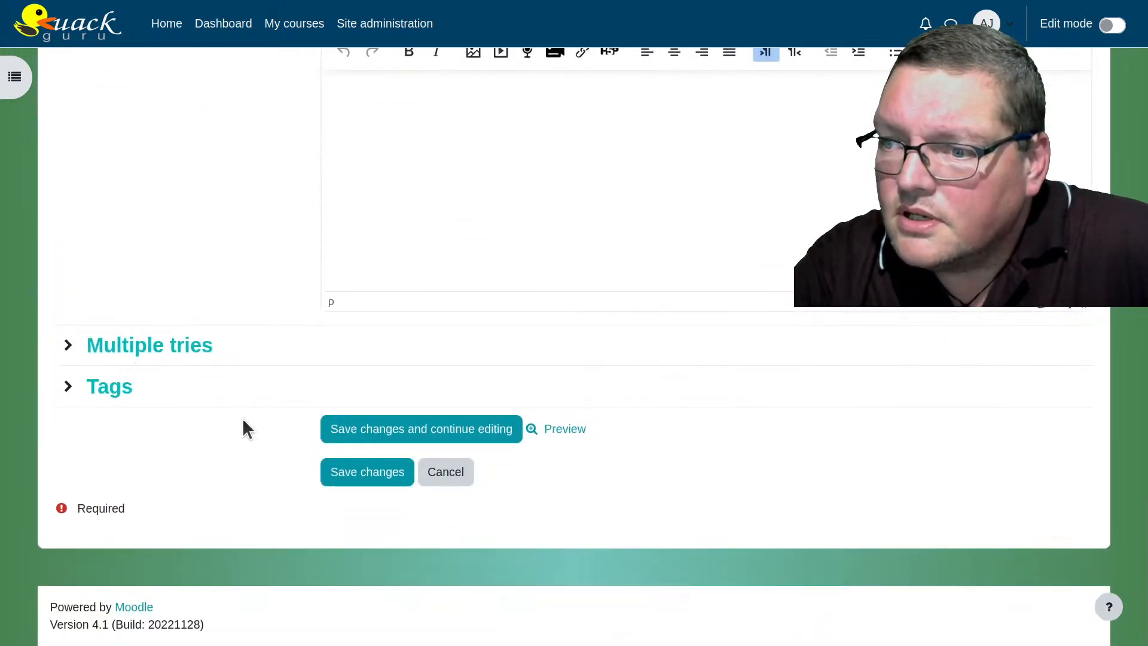
left_click(464, 476)
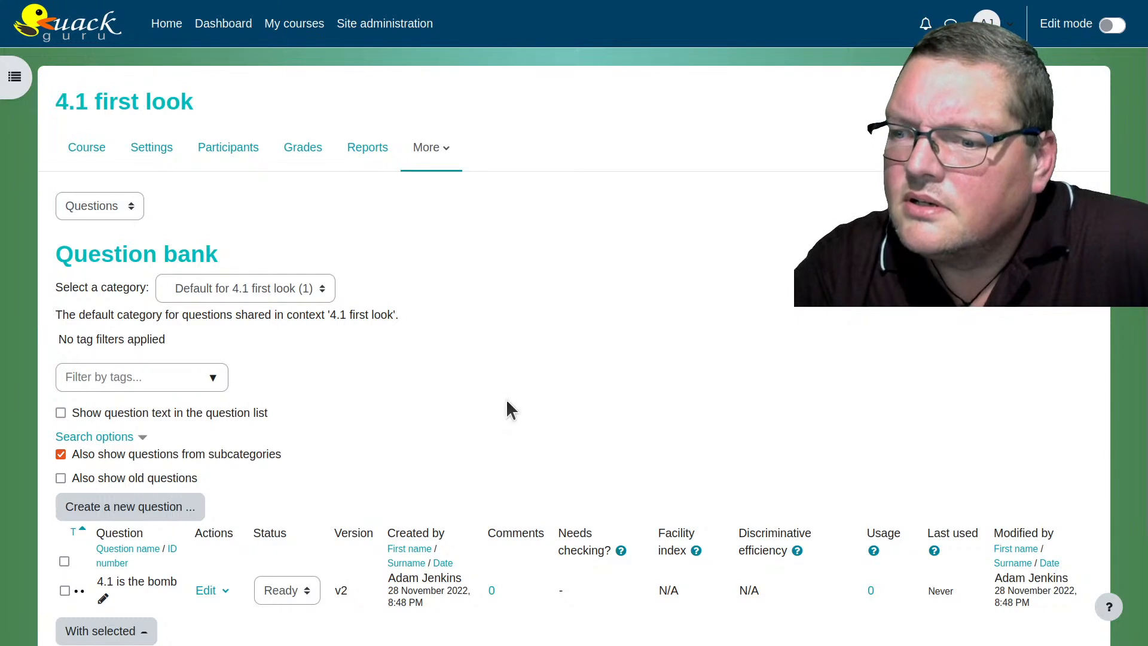
Look over the question's available actions, open its tag management, and cancel without adding tags.
scroll(509, 395, "down", 3)
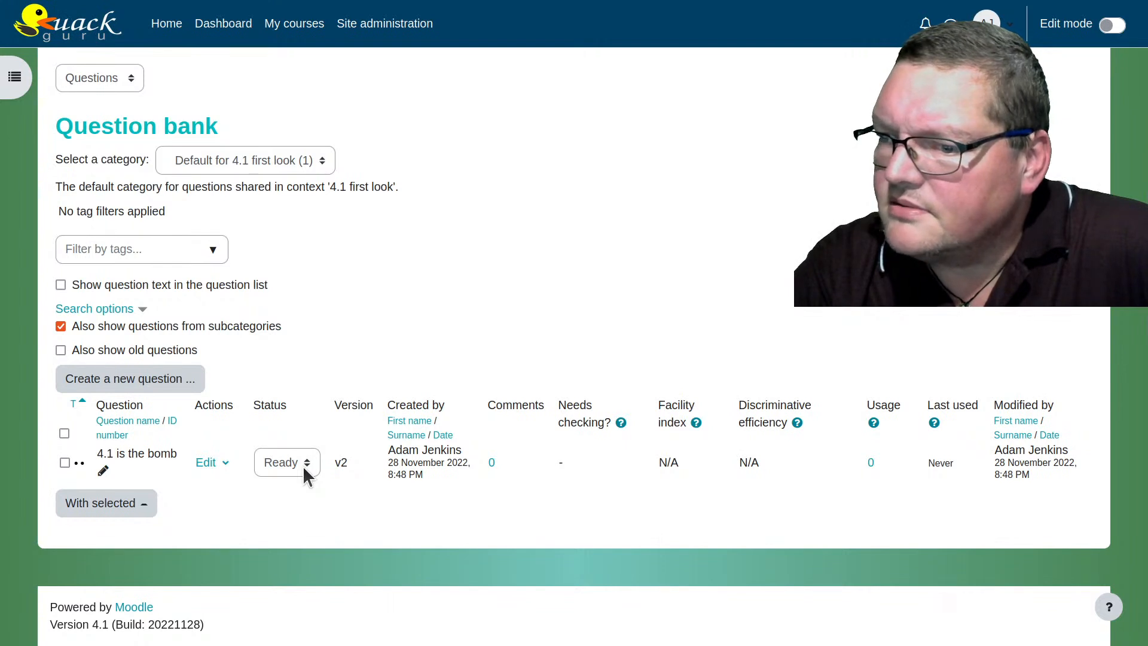
left_click(224, 464)
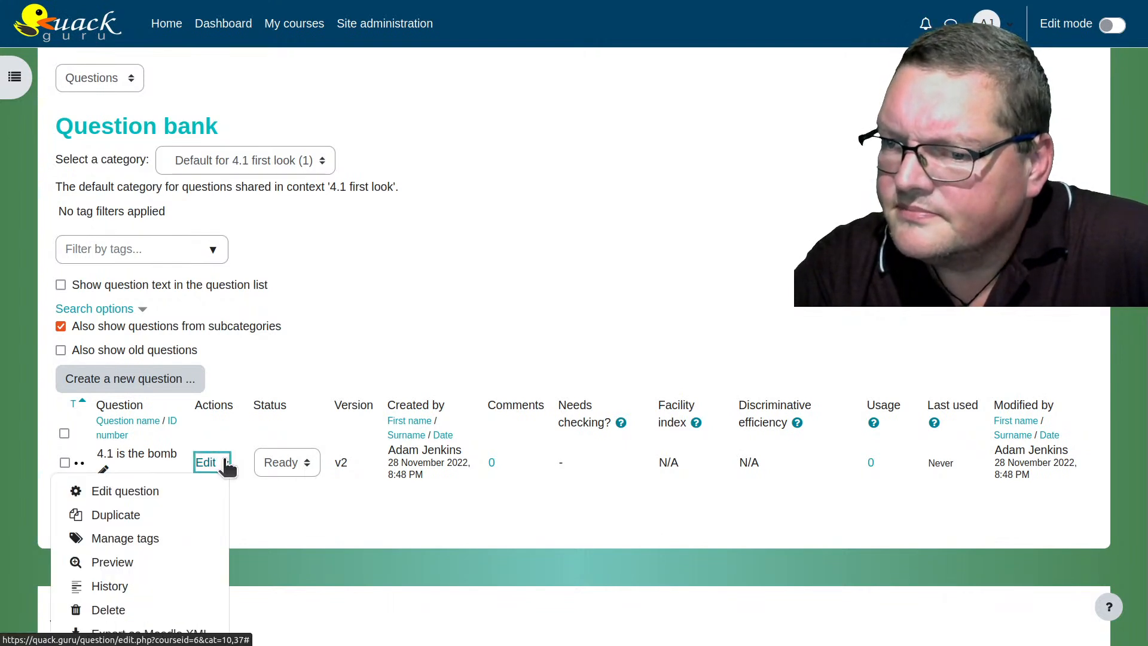
scroll(226, 462, "down", 1)
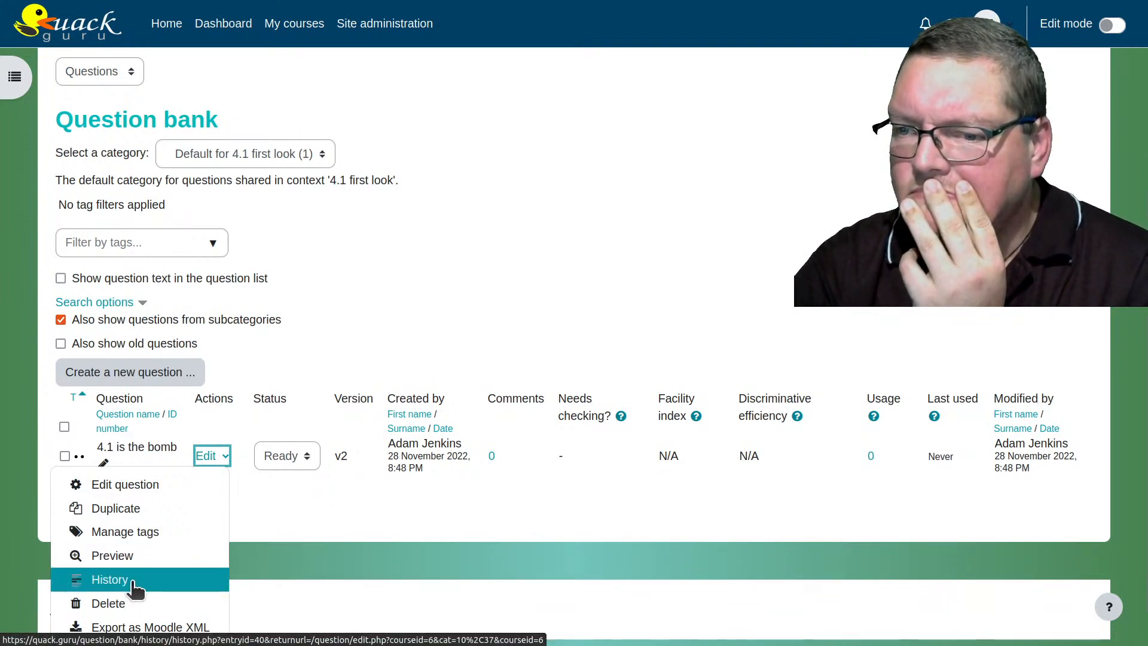
left_click(134, 532)
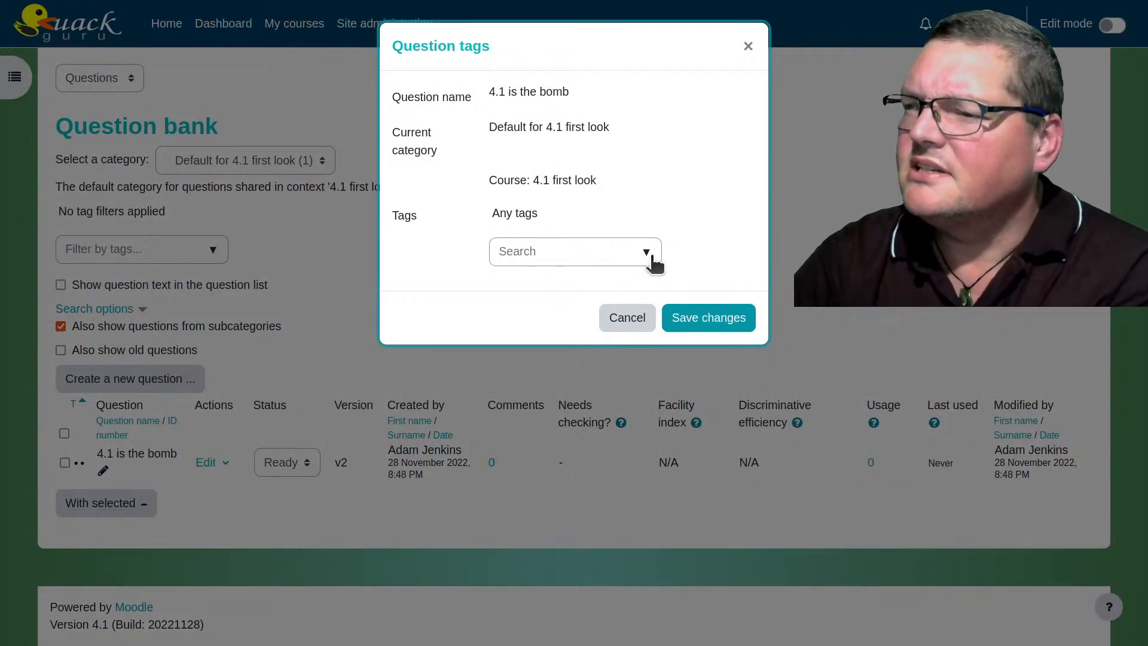
left_click(632, 326)
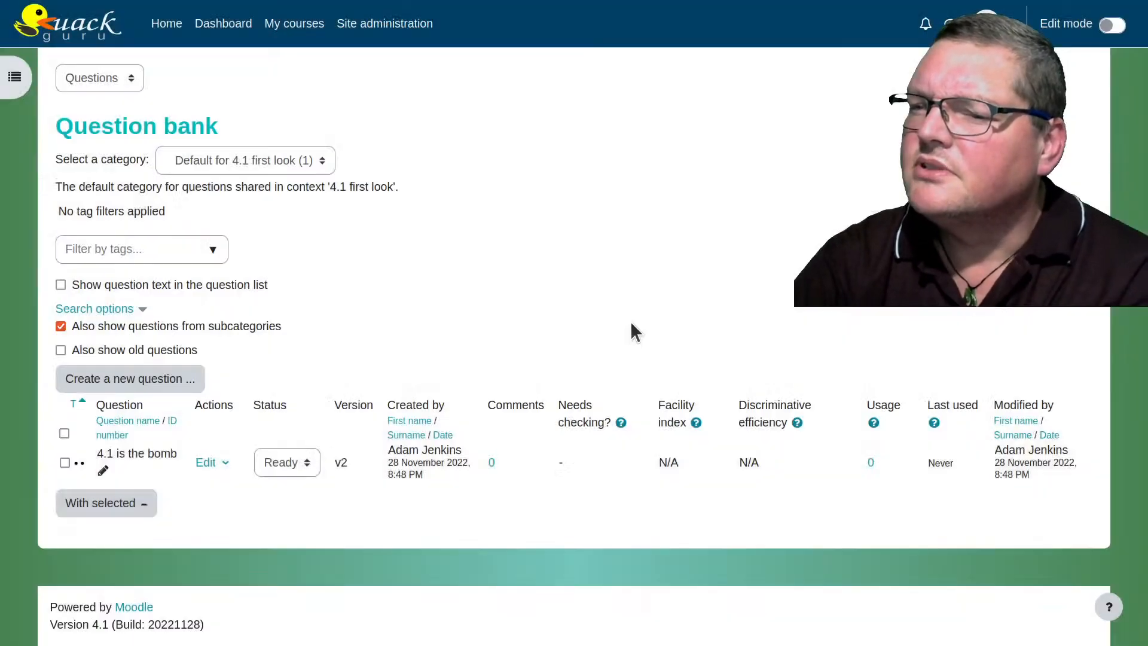
Check the question bank's bulk actions, view the question's tag settings again, and cancel without changes.
left_click(141, 502)
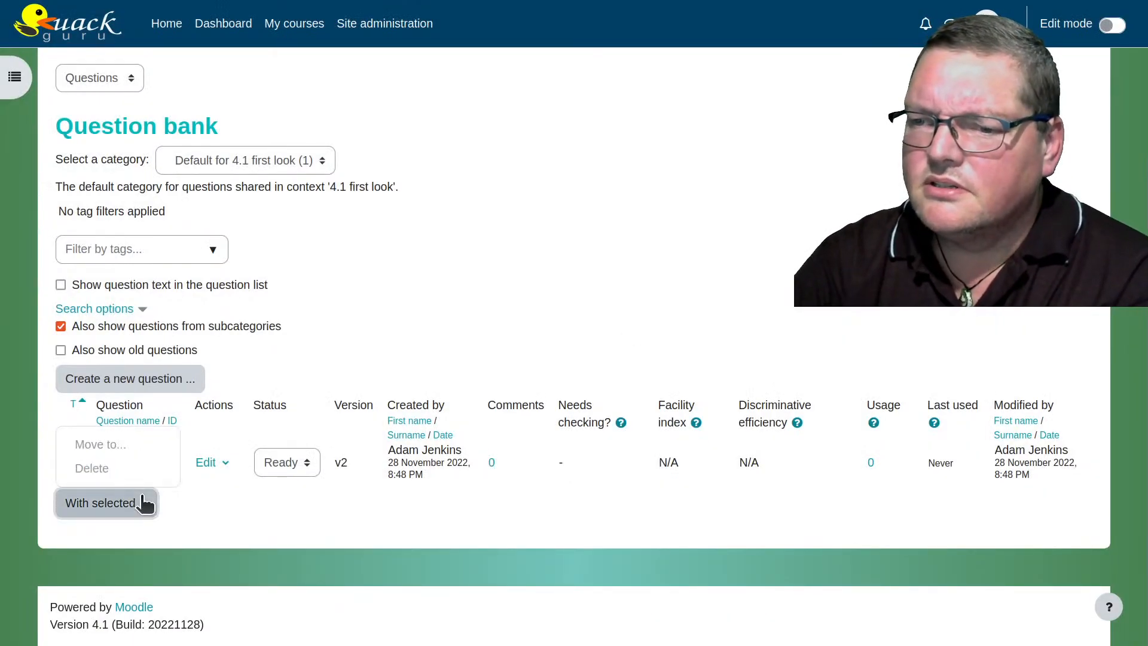
left_click(223, 507)
left_click(209, 462)
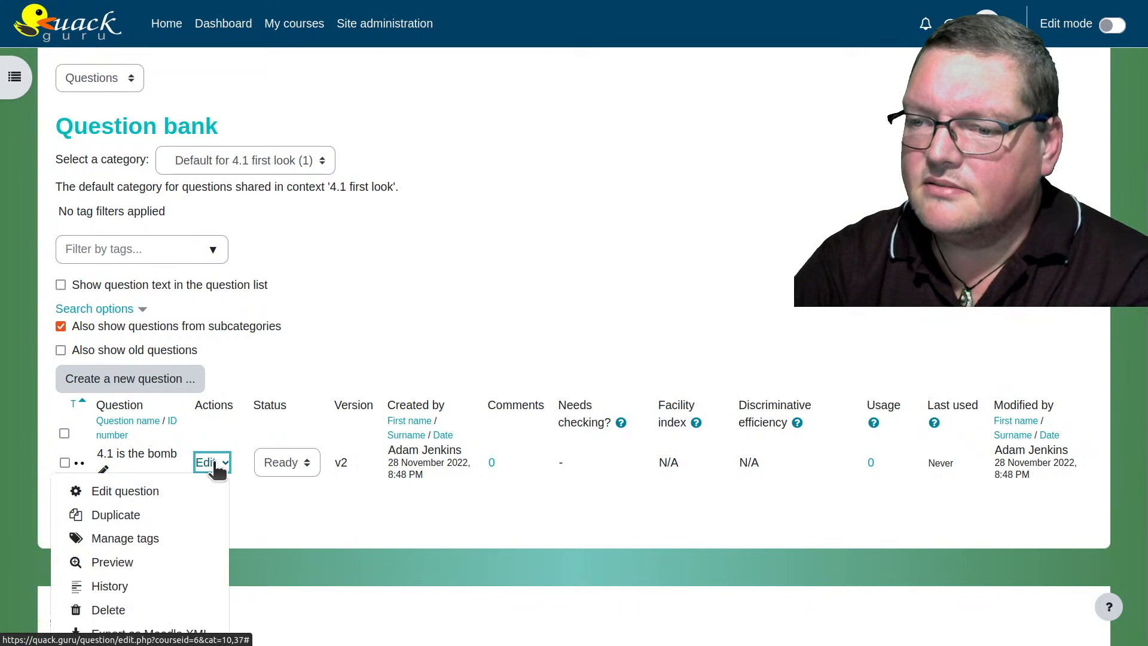
left_click(178, 535)
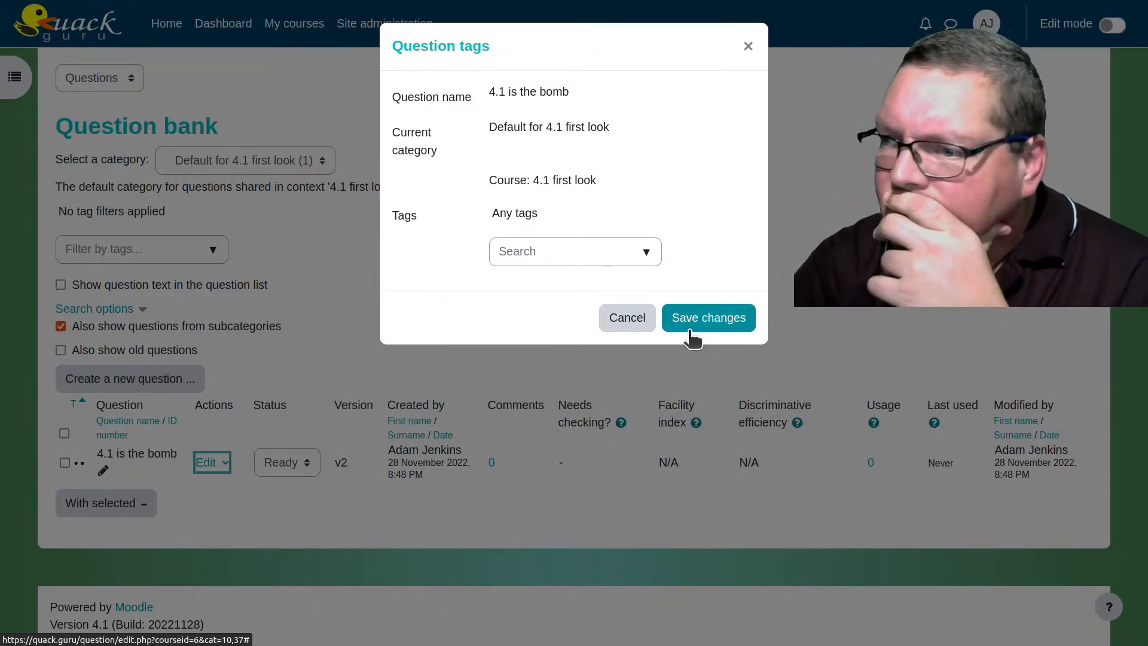
left_click(622, 328)
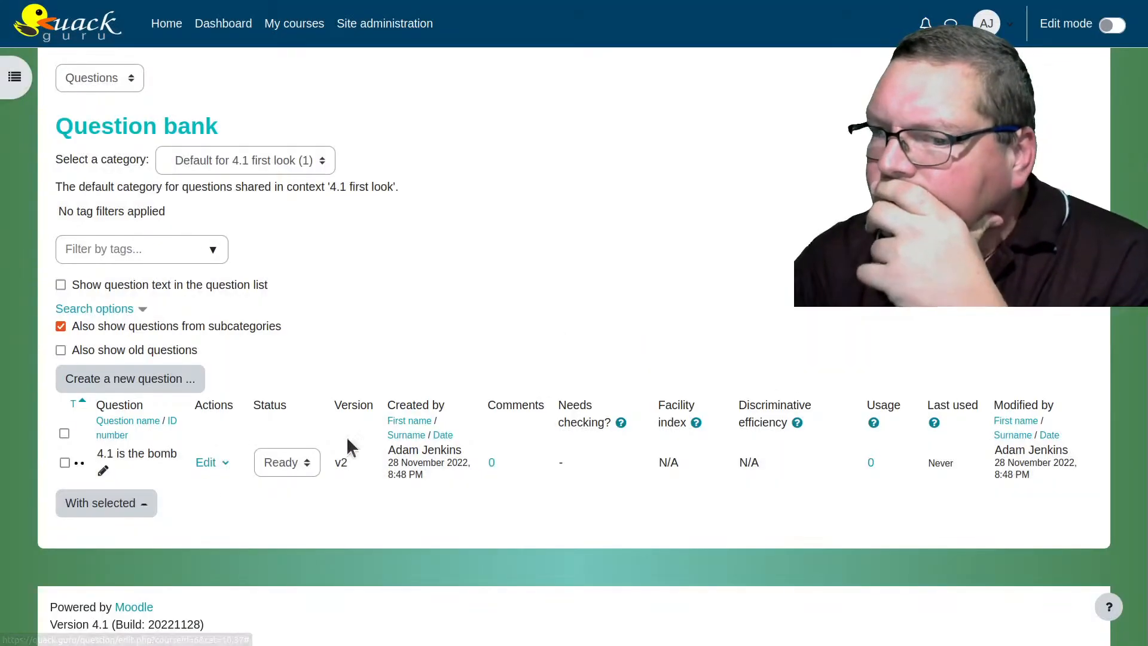
Edit the question "4.1 is the bomb", adding an exclamation mark to its question text, and save the changes.
left_click(209, 463)
left_click(197, 492)
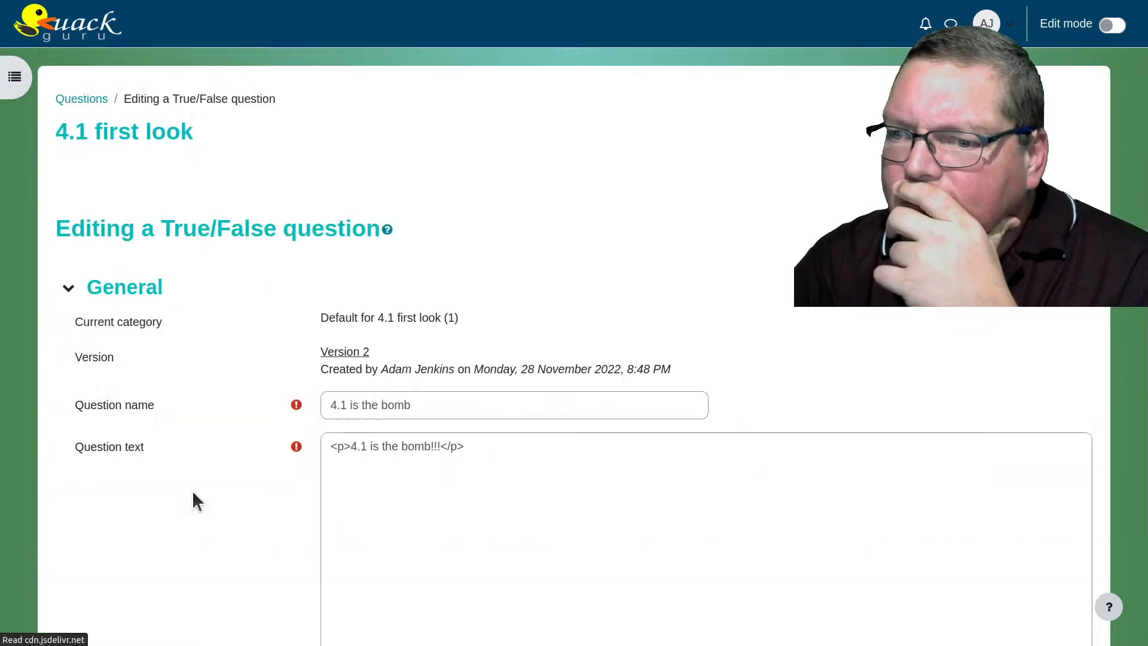
scroll(276, 529, "down", 3)
scroll(276, 522, "up", 2)
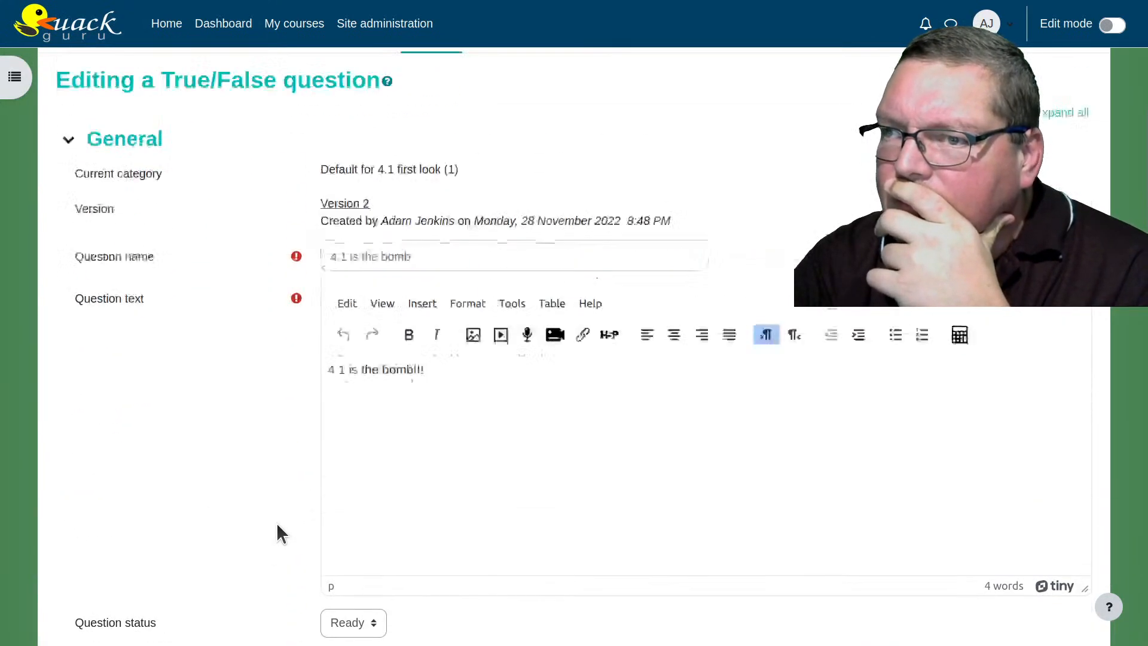
double_click(355, 268)
scroll(216, 492, "down", 15)
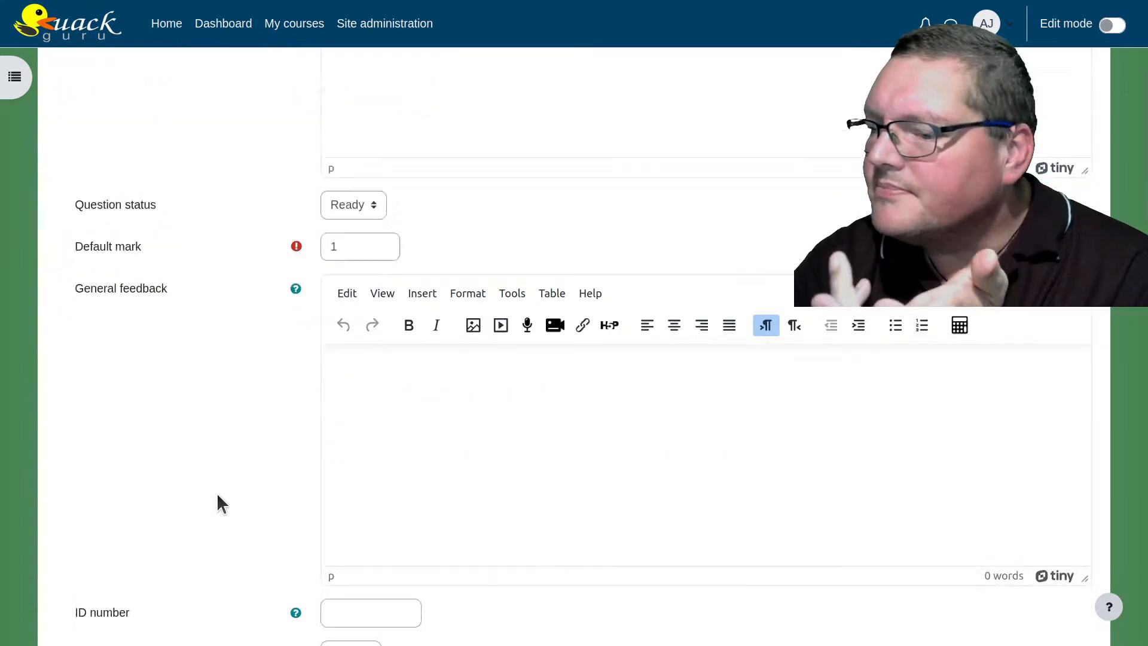
scroll(217, 513, "down", 7)
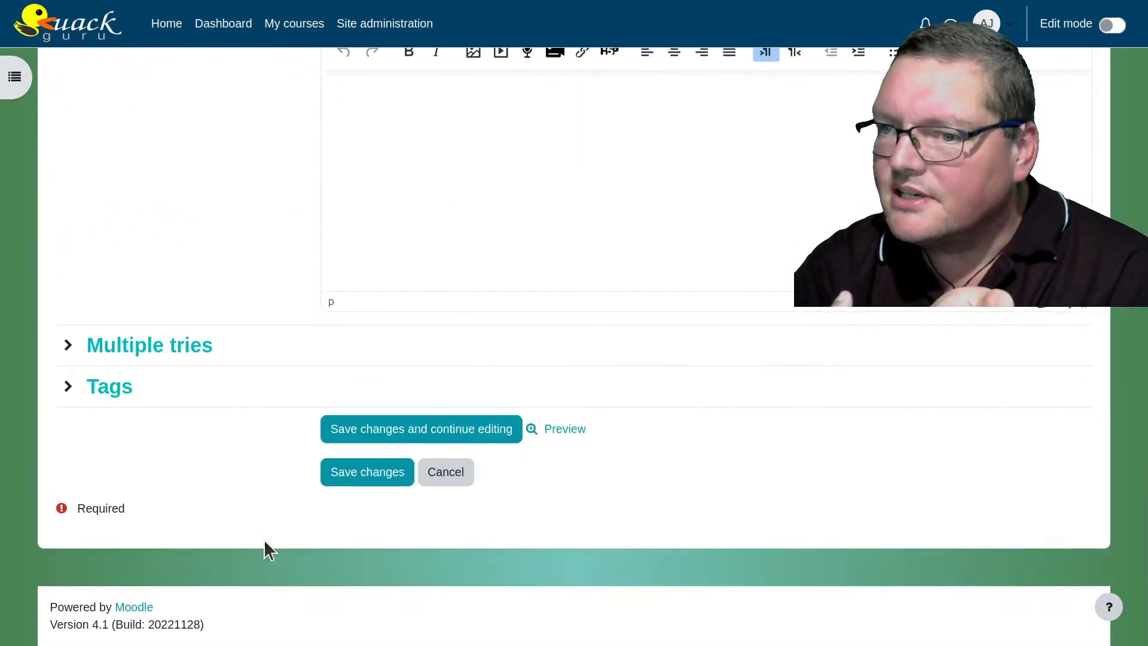
scroll(263, 540, "up", 15)
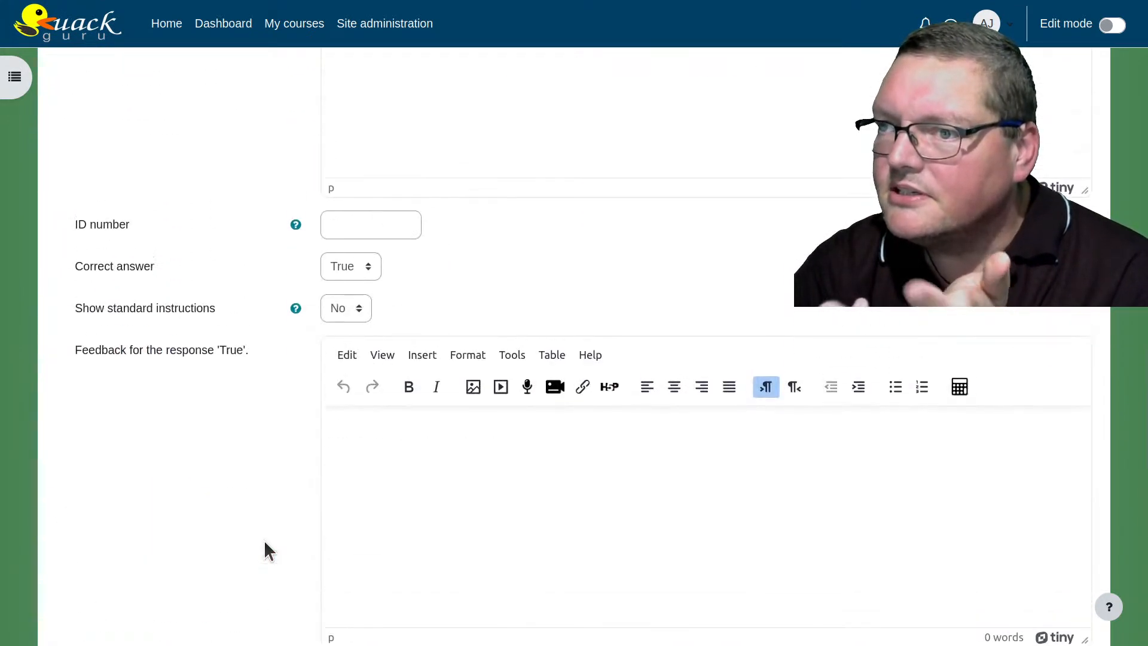
scroll(506, 458, "up", 5)
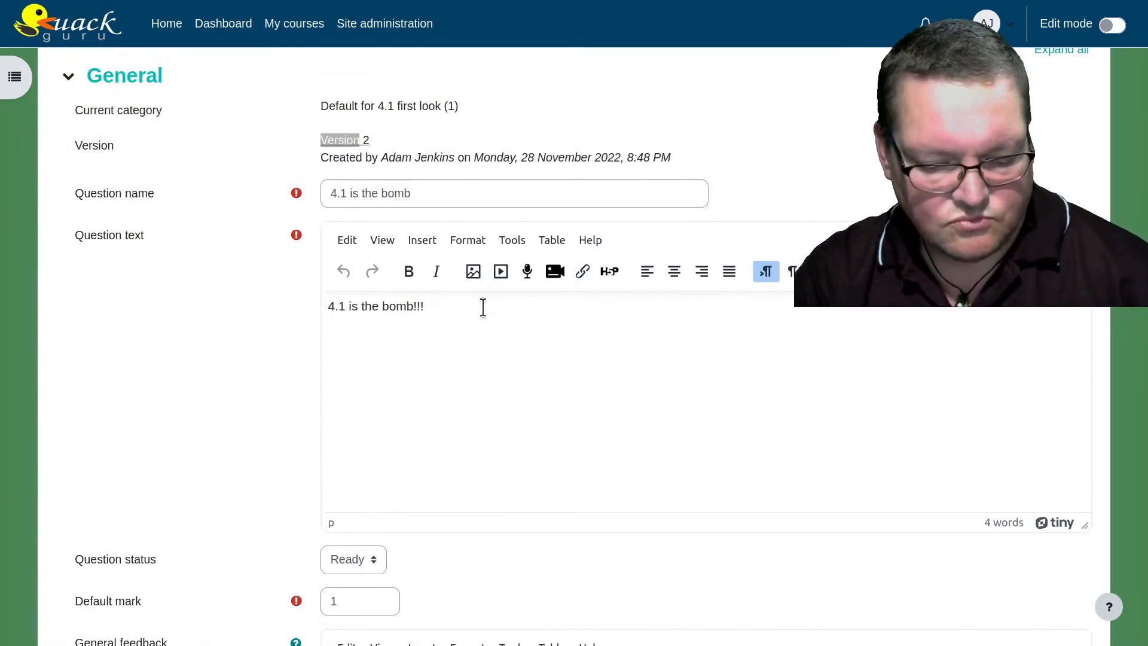
type("!")
scroll(256, 547, "down", 20)
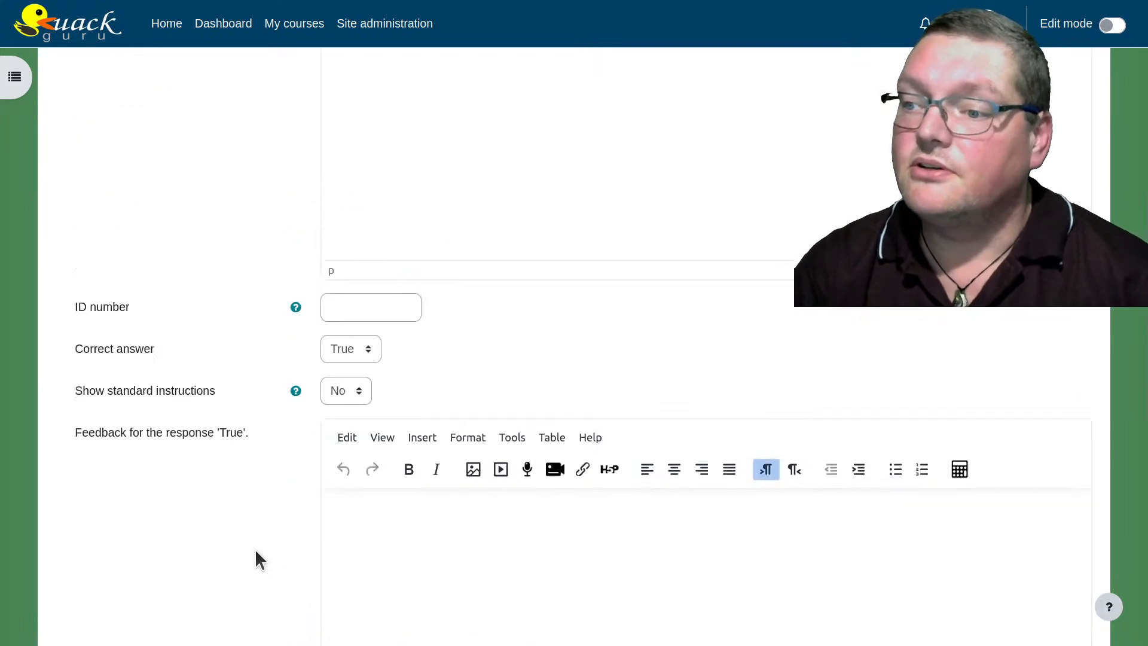
left_click(370, 473)
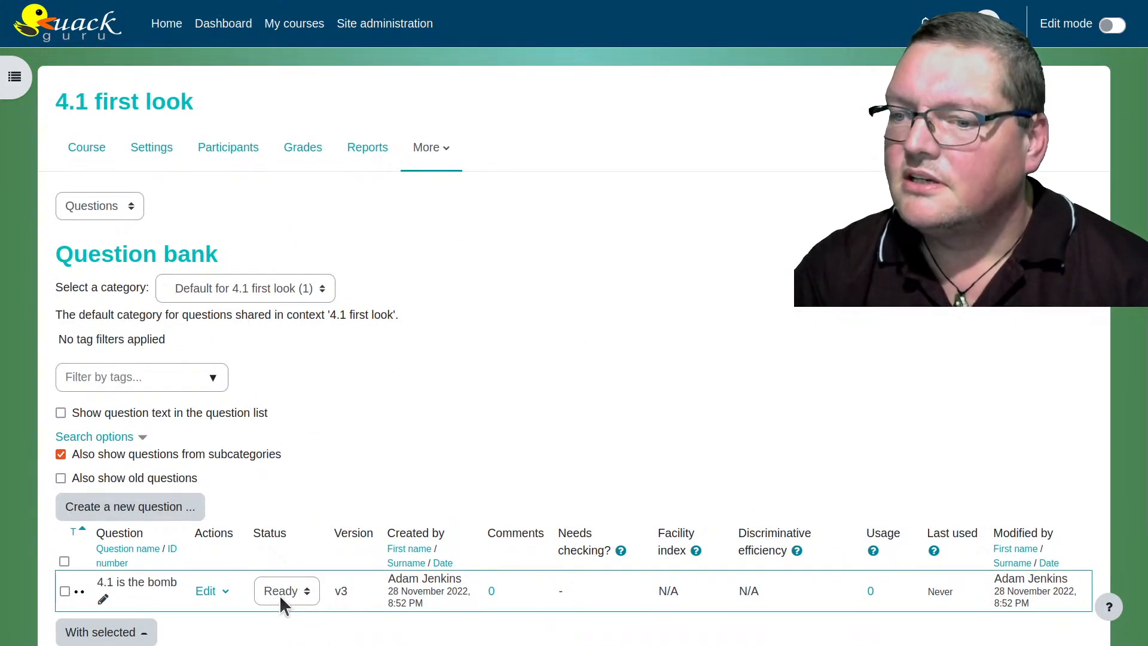
Open the history of "4.1 is the bomb" and check the course's additional navigation options.
scroll(235, 592, "down", 2)
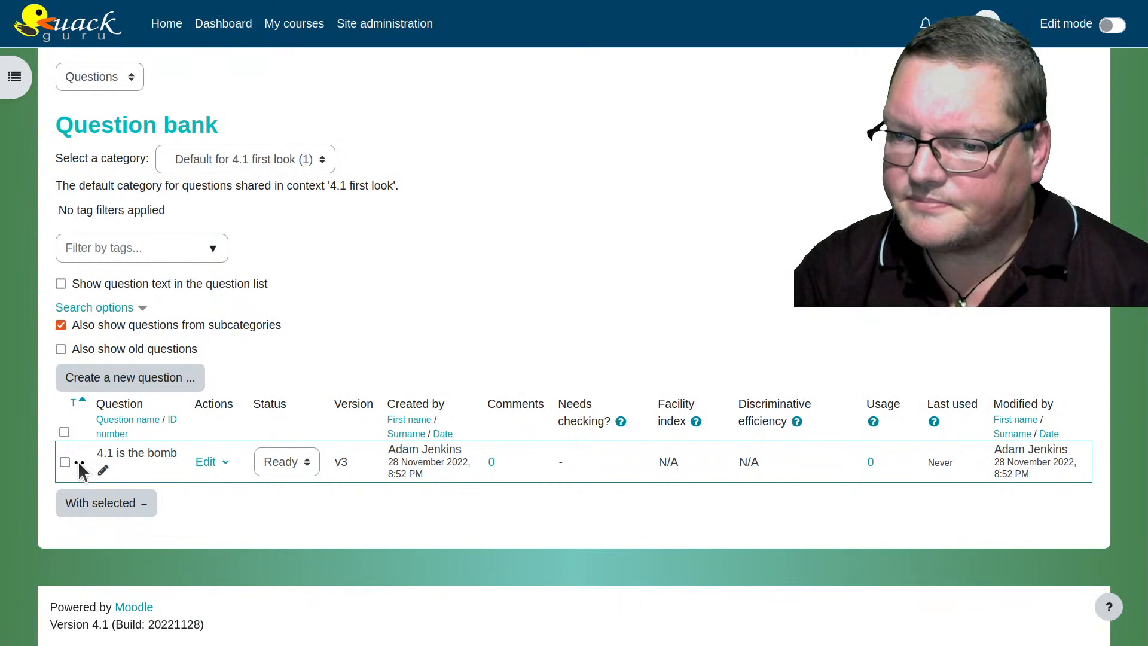
left_click(216, 464)
left_click(169, 586)
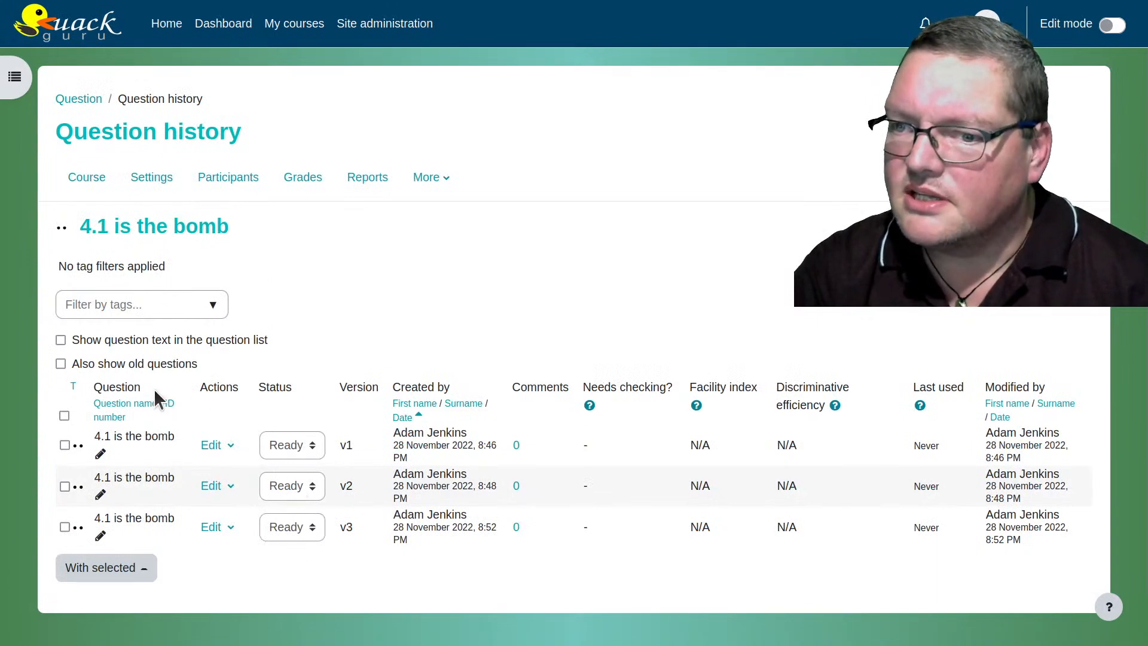
left_click(430, 183)
left_click(321, 265)
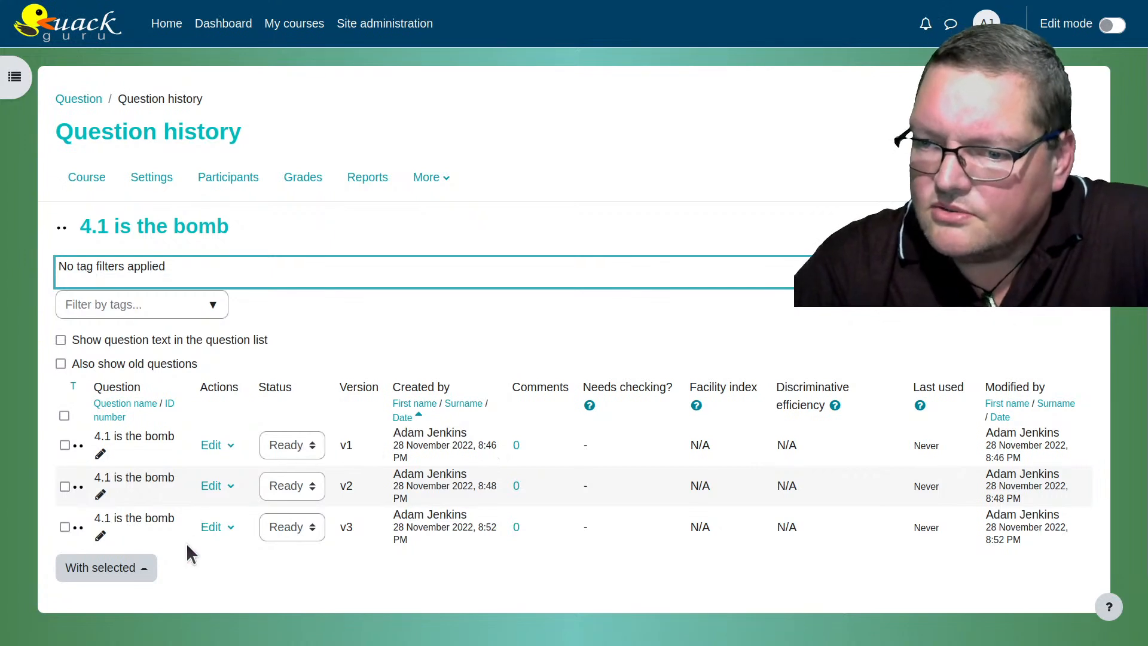
Select version 2 in the question history and check the bulk actions offered for it, without applying any.
left_click(64, 486)
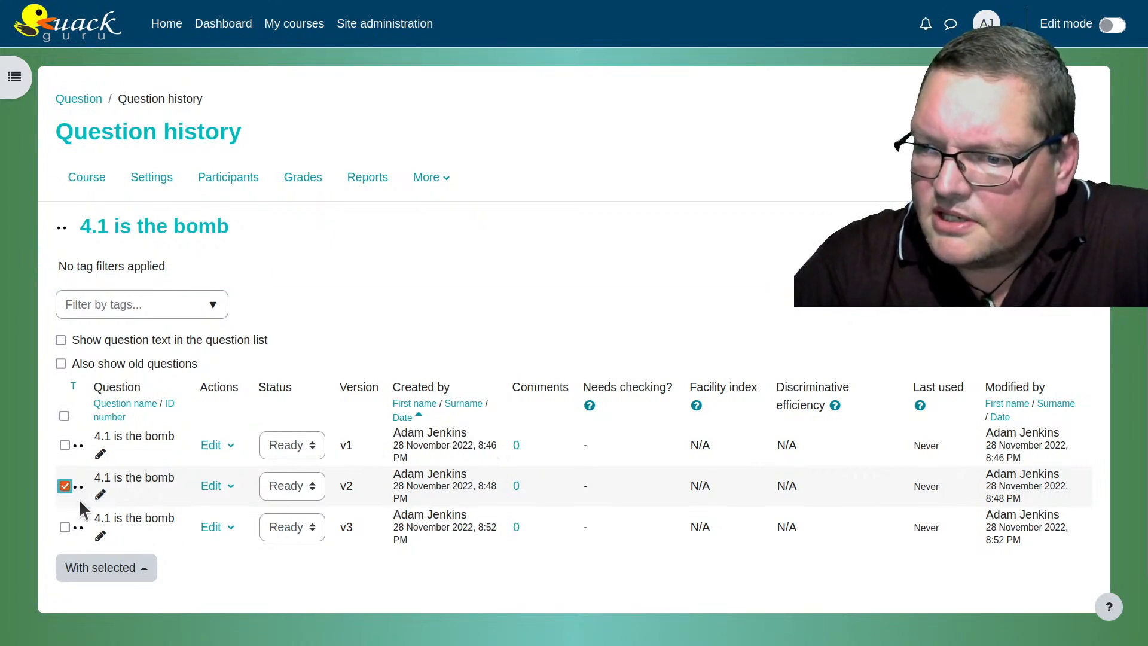
left_click(144, 569)
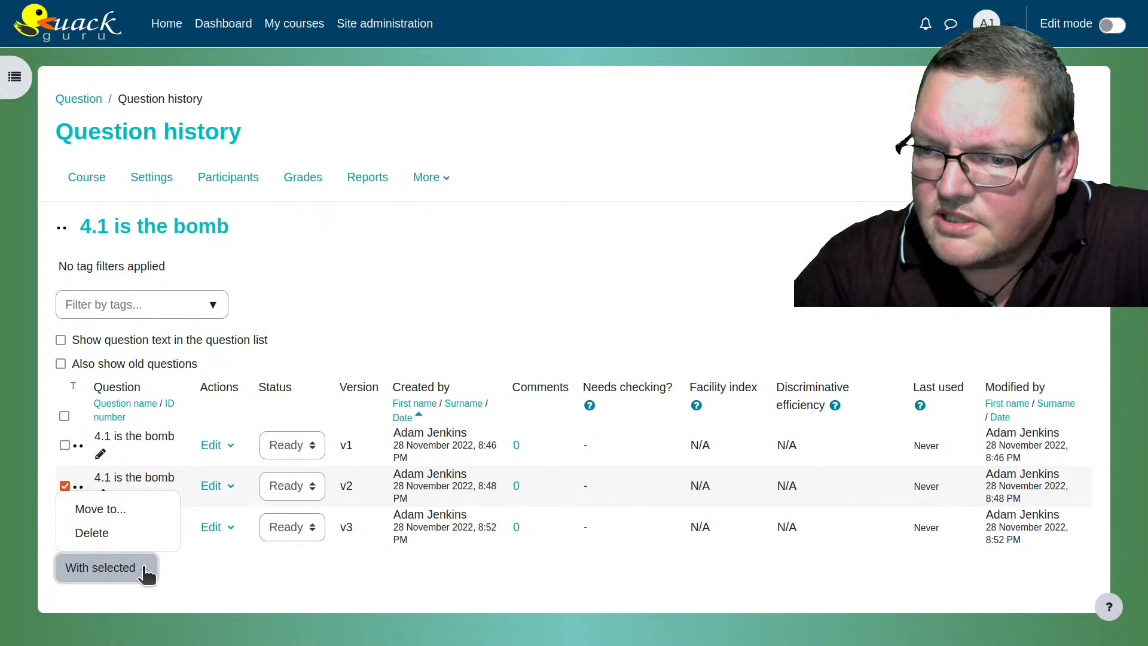
left_click(353, 565)
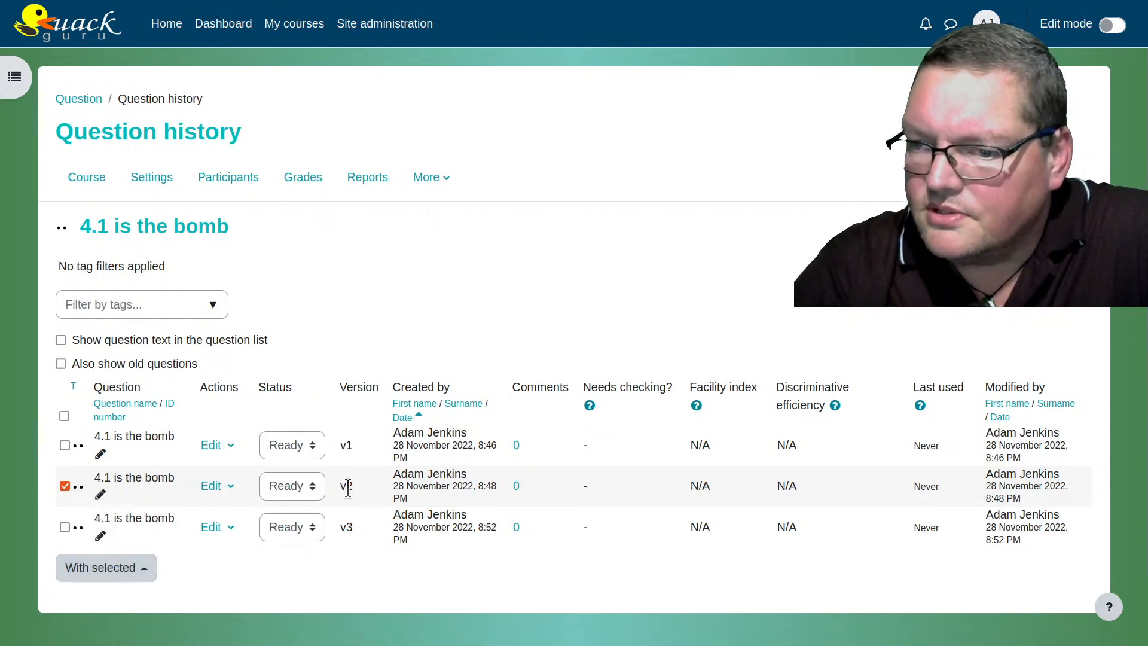
Compare the actions available for version 3 and version 2 in the question history.
left_click(223, 527)
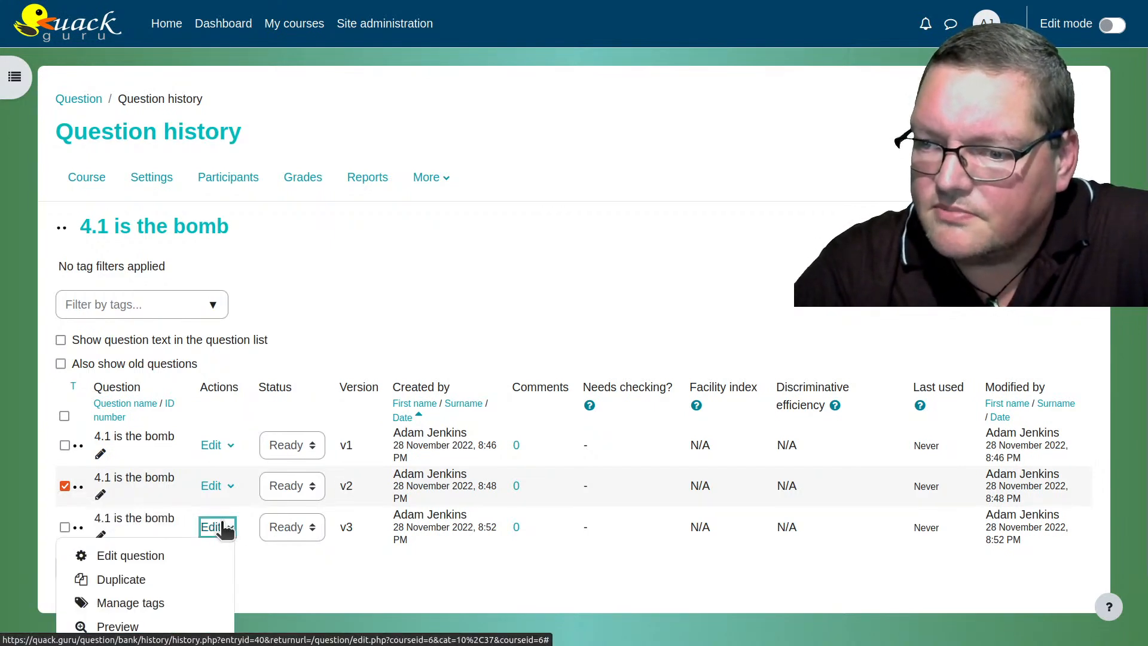
scroll(226, 530, "down", 1)
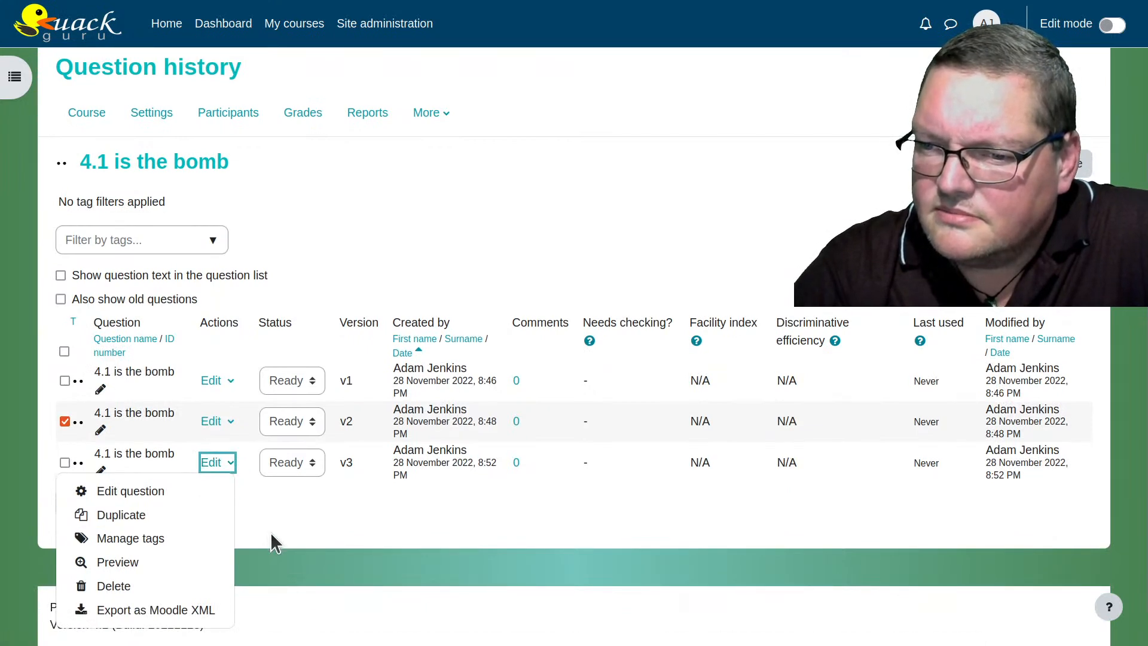
scroll(270, 532, "up", 1)
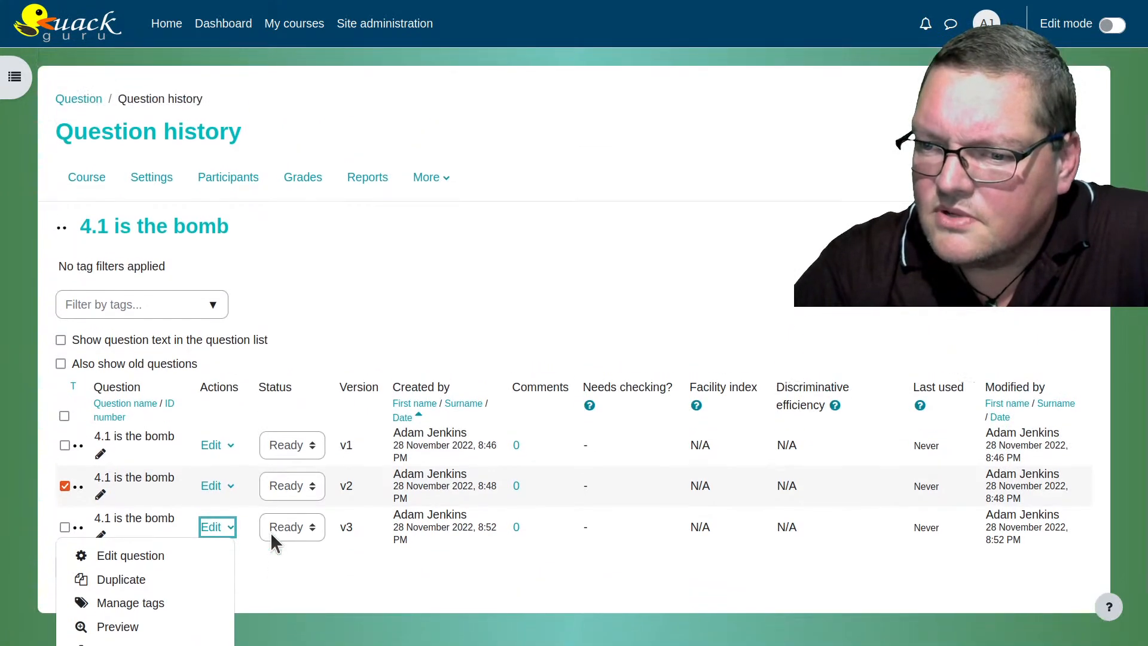
left_click(221, 486)
scroll(222, 499, "down", 1)
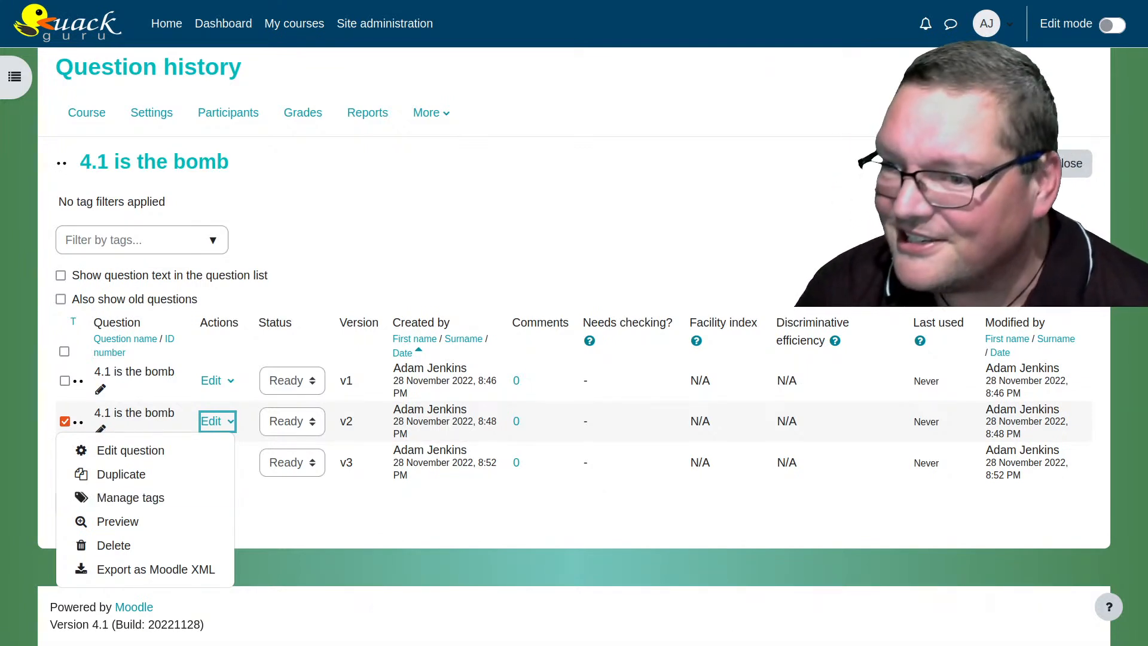
left_click(336, 490)
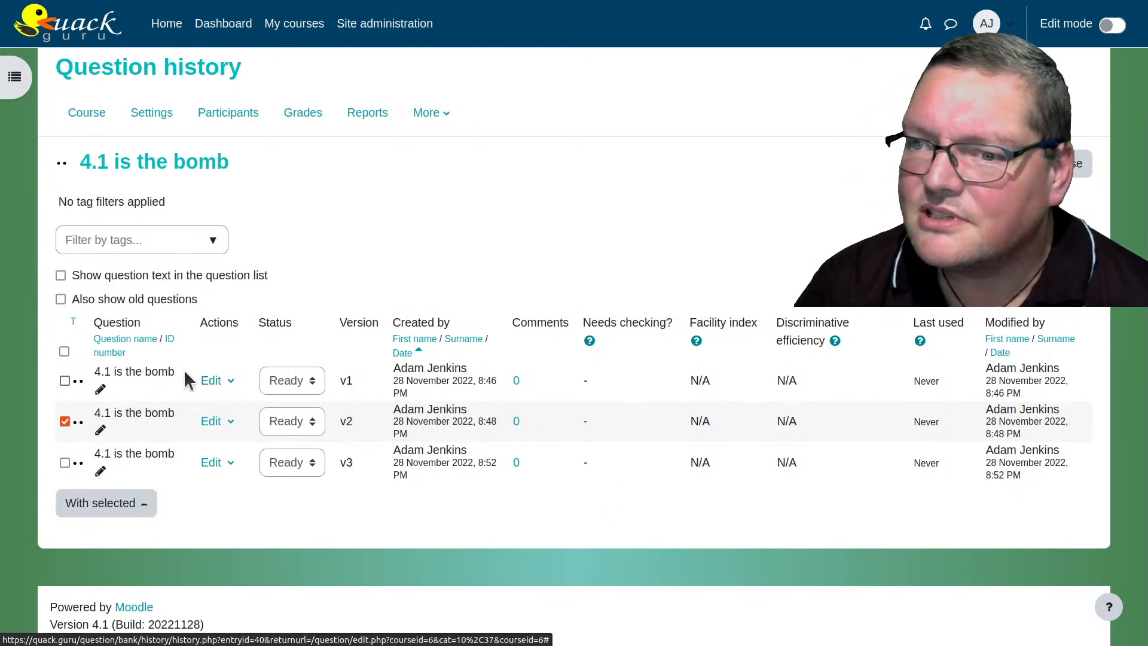
Preview version 1 of the question from its history and close the preview.
left_click(219, 381)
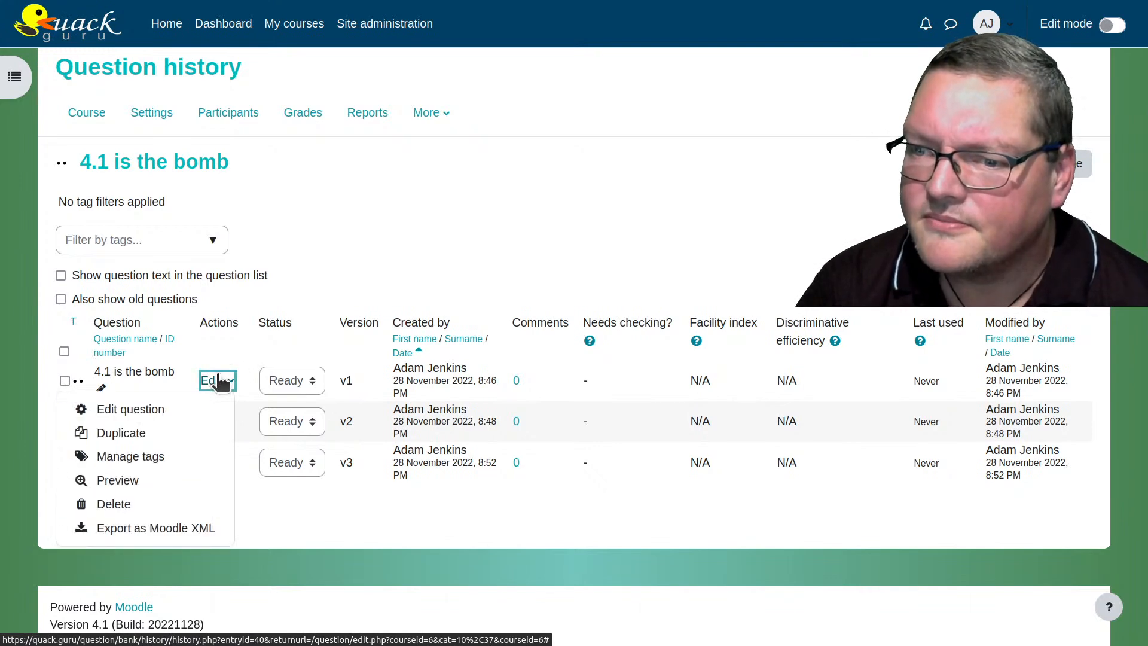
left_click(209, 480)
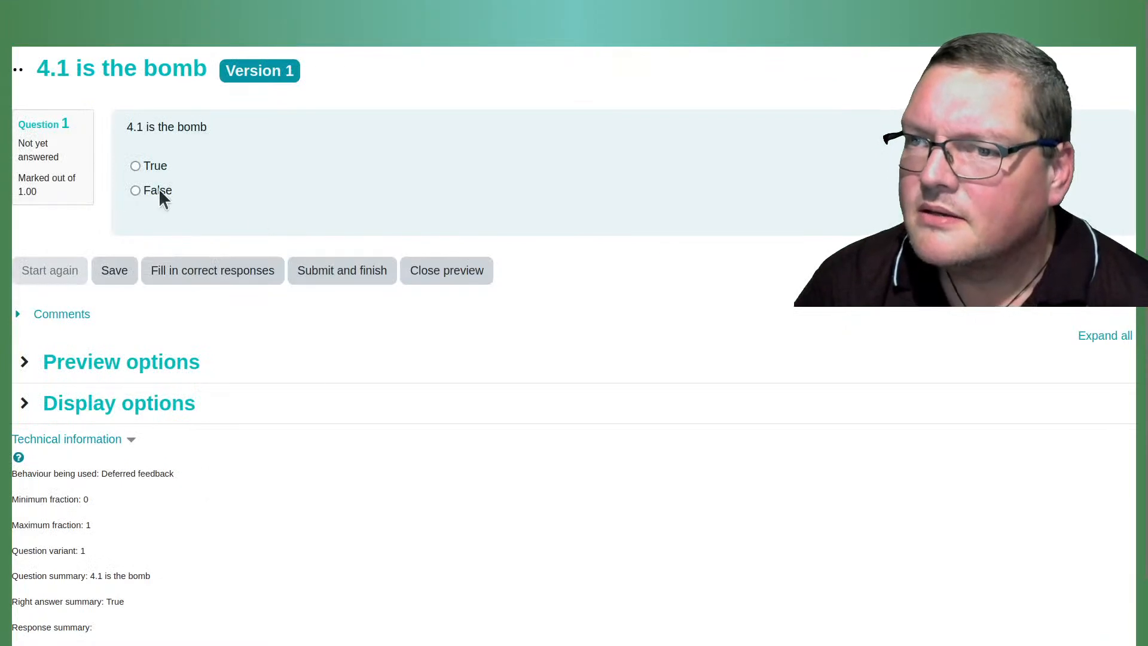
left_click(450, 274)
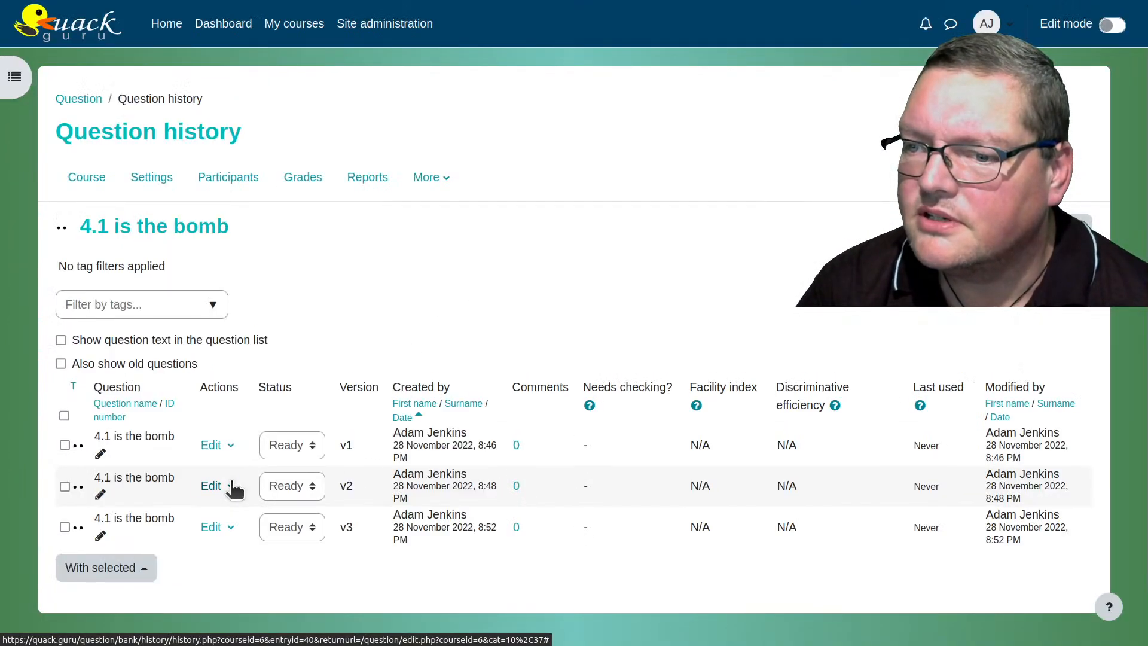
Edit version 2 of the question, set Show standard instructions to Yes, and save the changes.
left_click(231, 486)
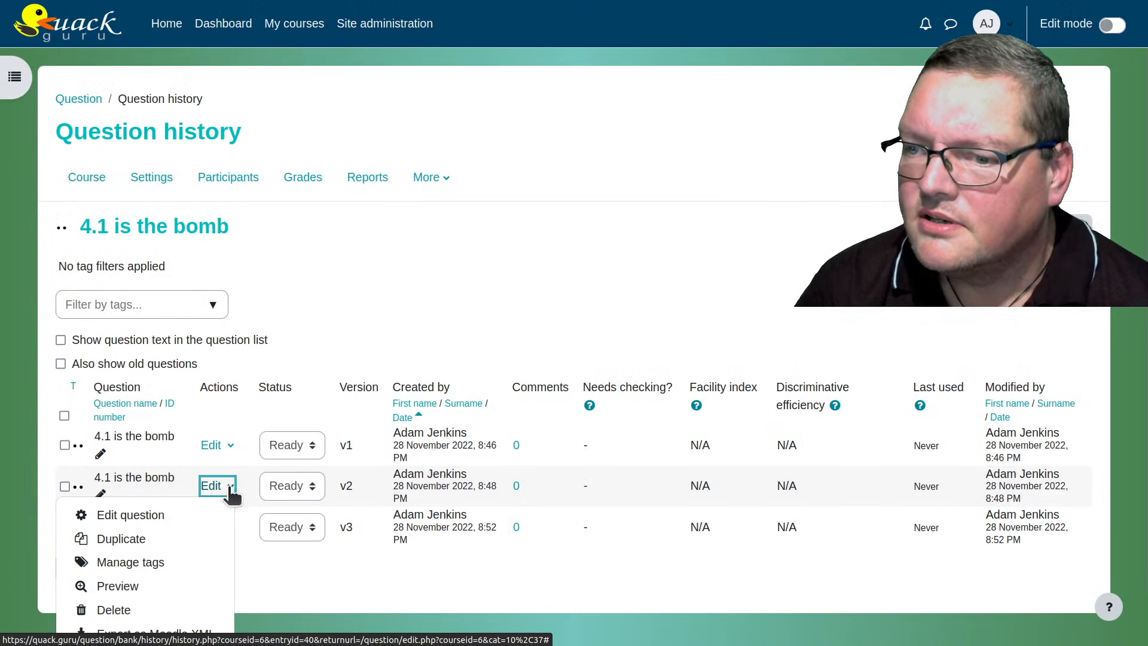
left_click(156, 514)
scroll(180, 516, "down", 15)
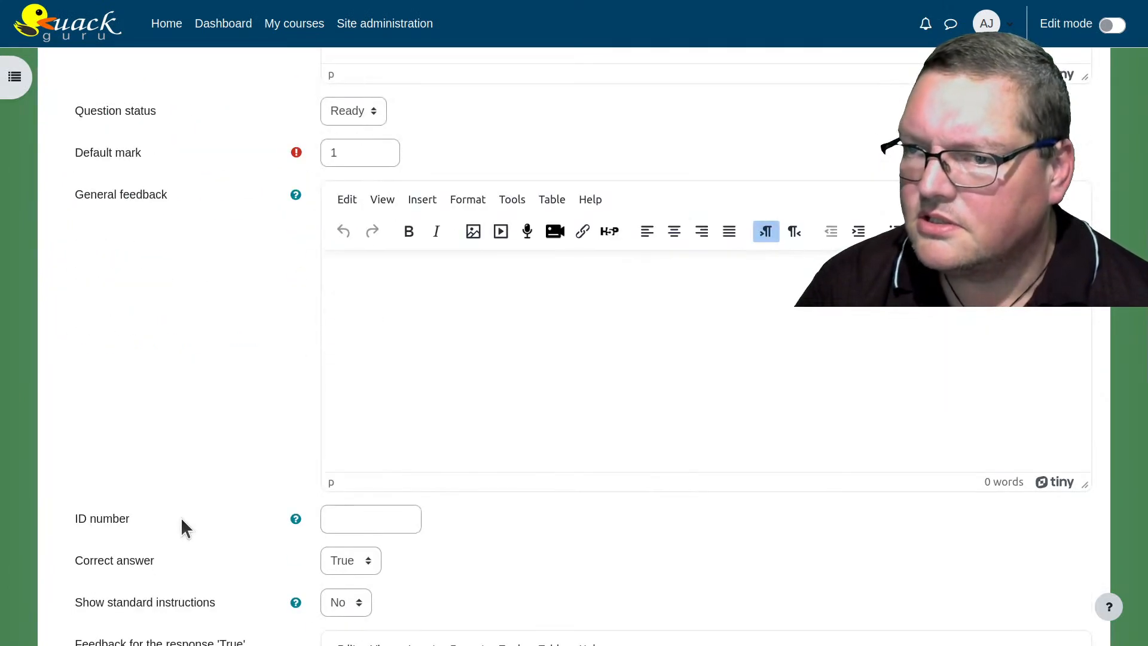
left_click(343, 359)
left_click(336, 399)
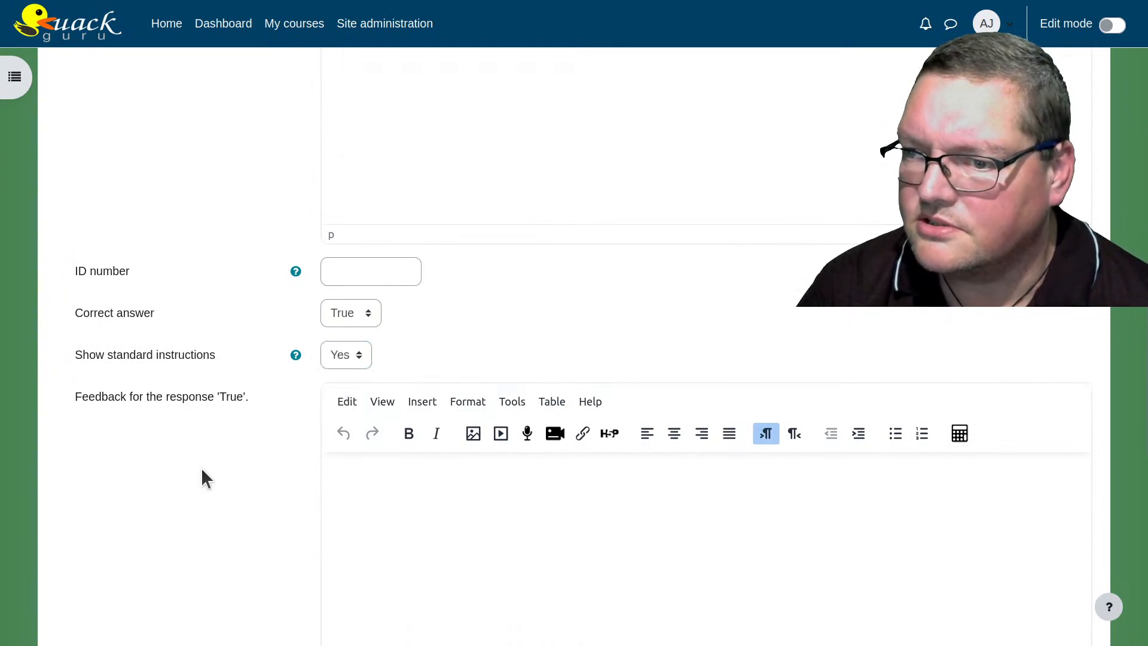
scroll(203, 476, "down", 6)
left_click(336, 475)
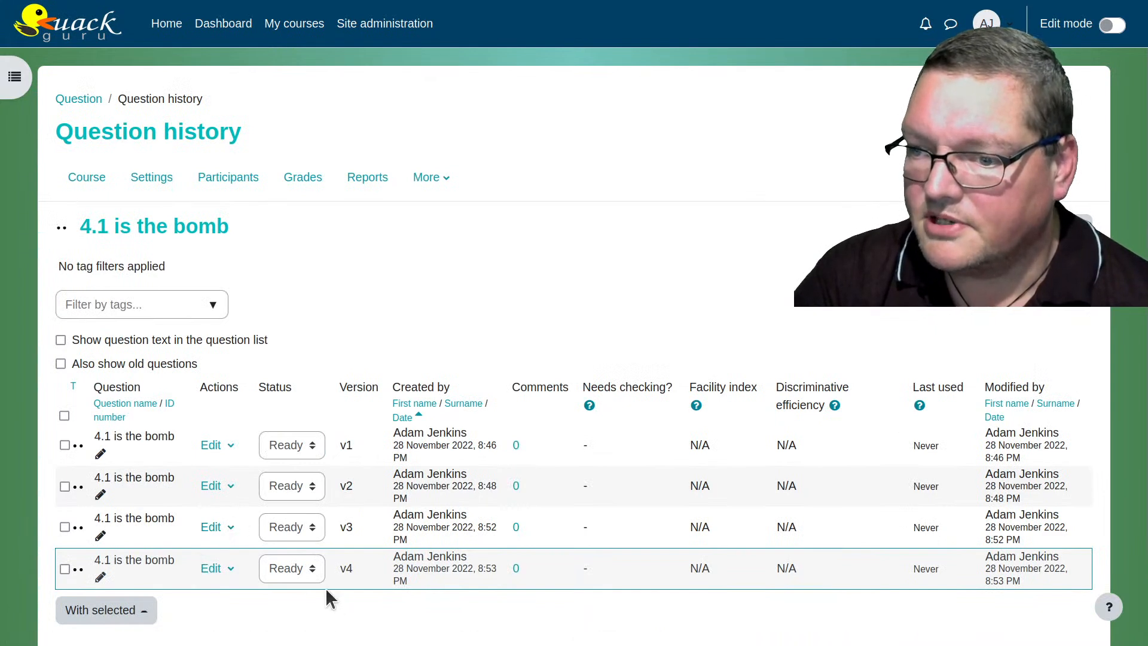
Preview version 4 of the question to check its answer instructions, and close the preview.
left_click(227, 573)
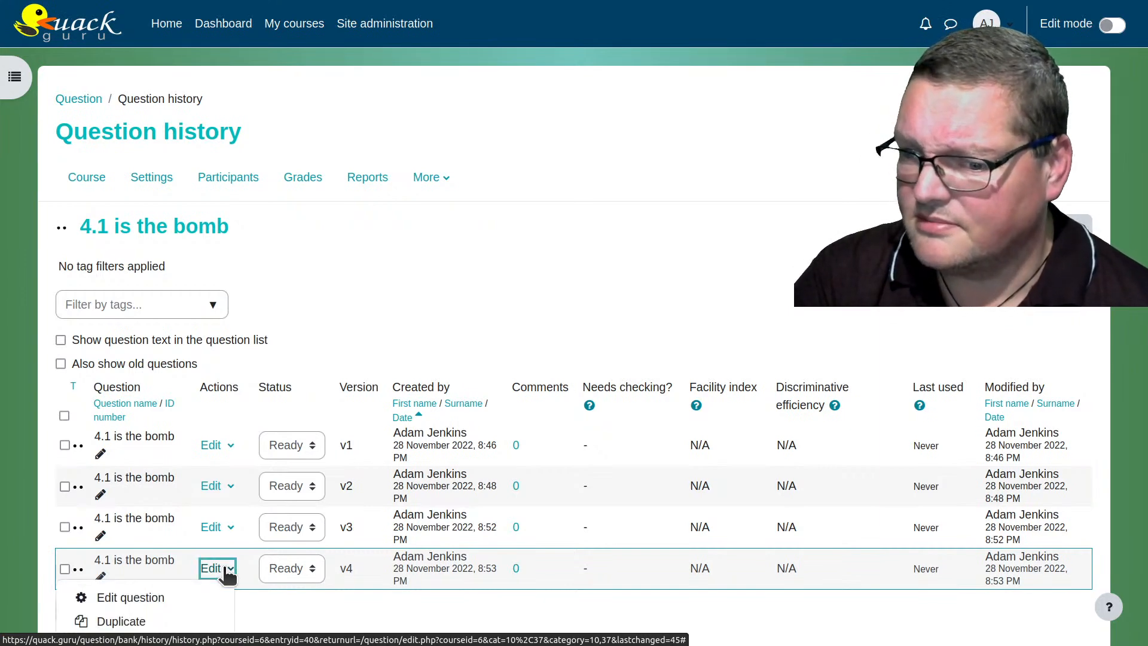
scroll(227, 573, "down", 2)
left_click(136, 561)
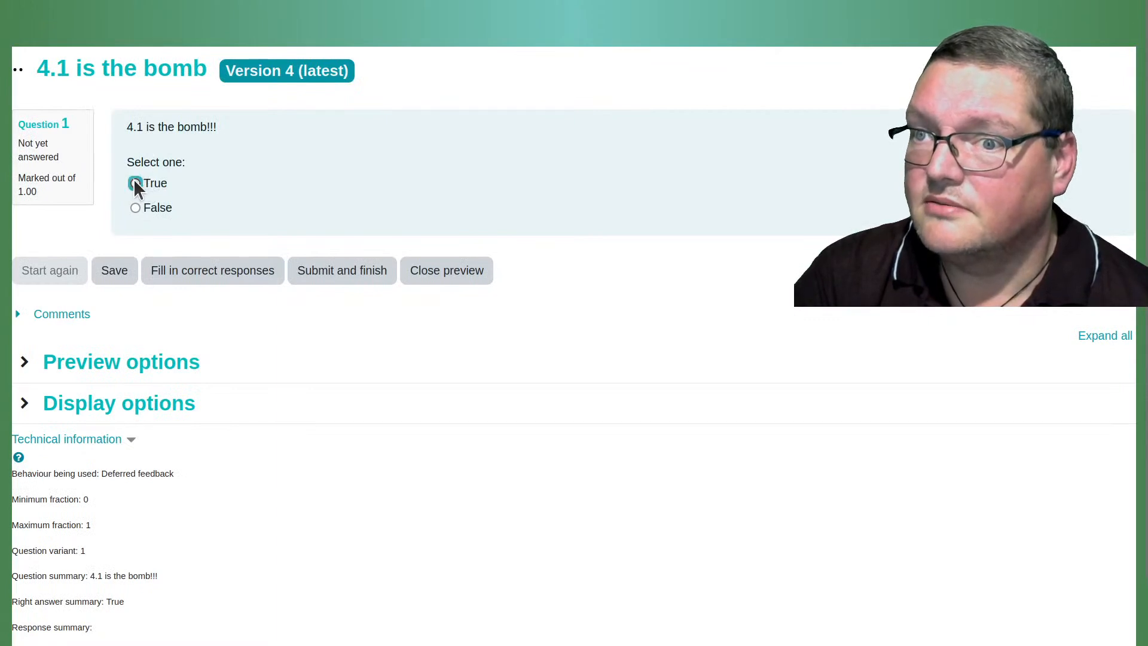
left_click(461, 267)
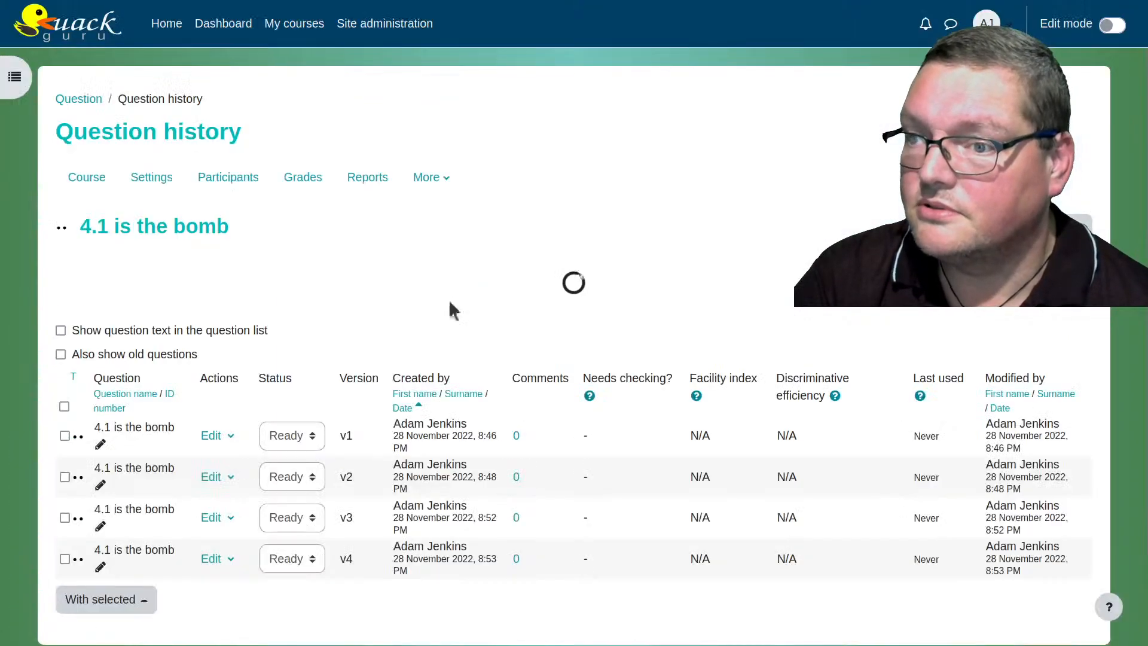
Preview version 1 again to compare its answer area with version 4, and close the preview.
left_click(226, 449)
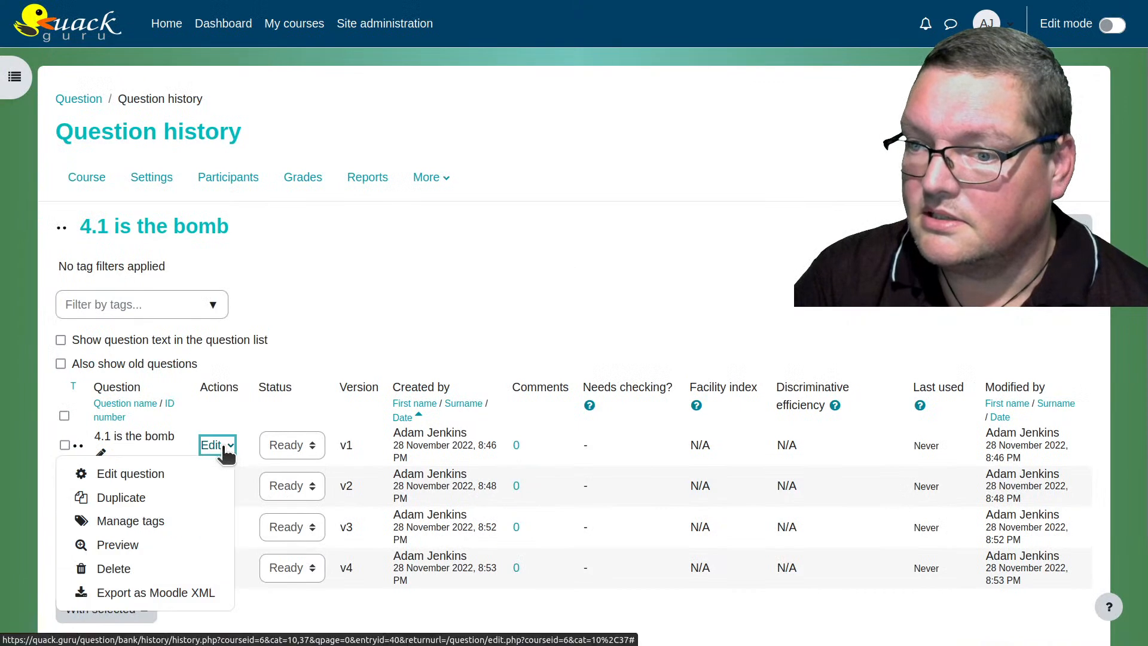
left_click(192, 546)
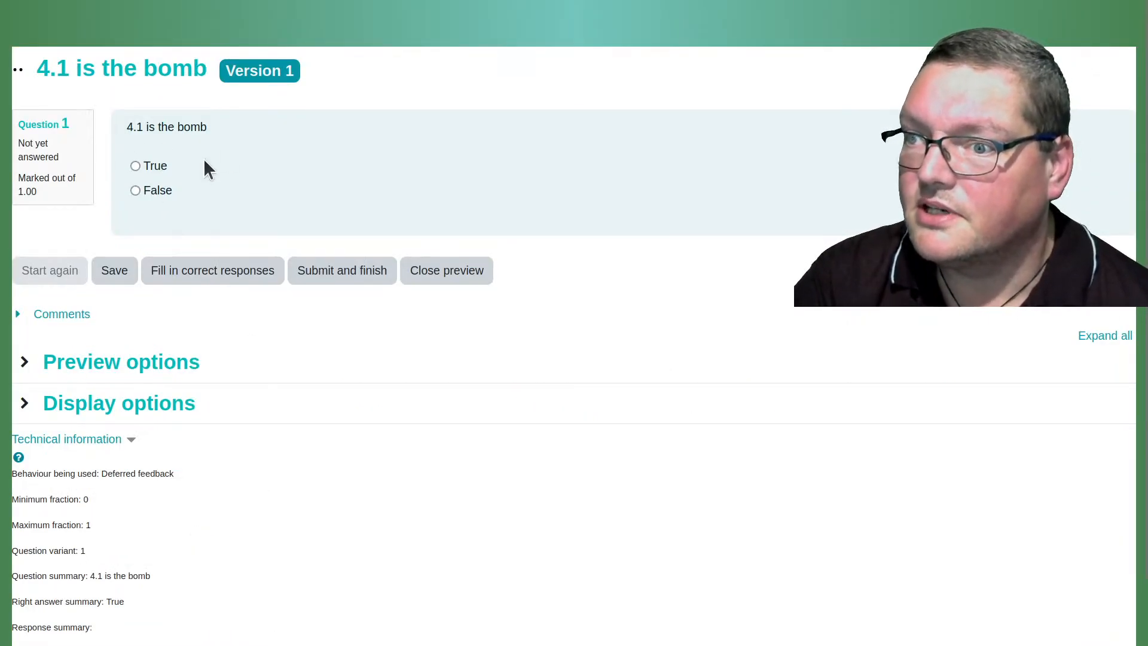
left_click(449, 274)
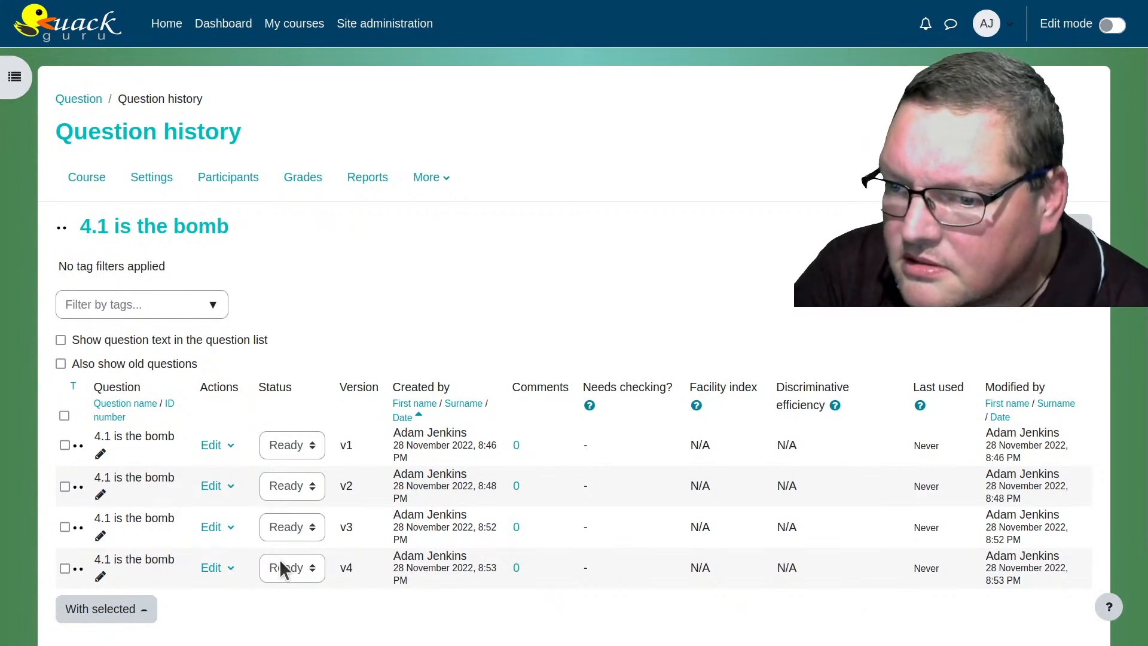
Check the actions available for version 4 in the question history, without choosing any.
left_click(216, 567)
scroll(242, 564, "down", 2)
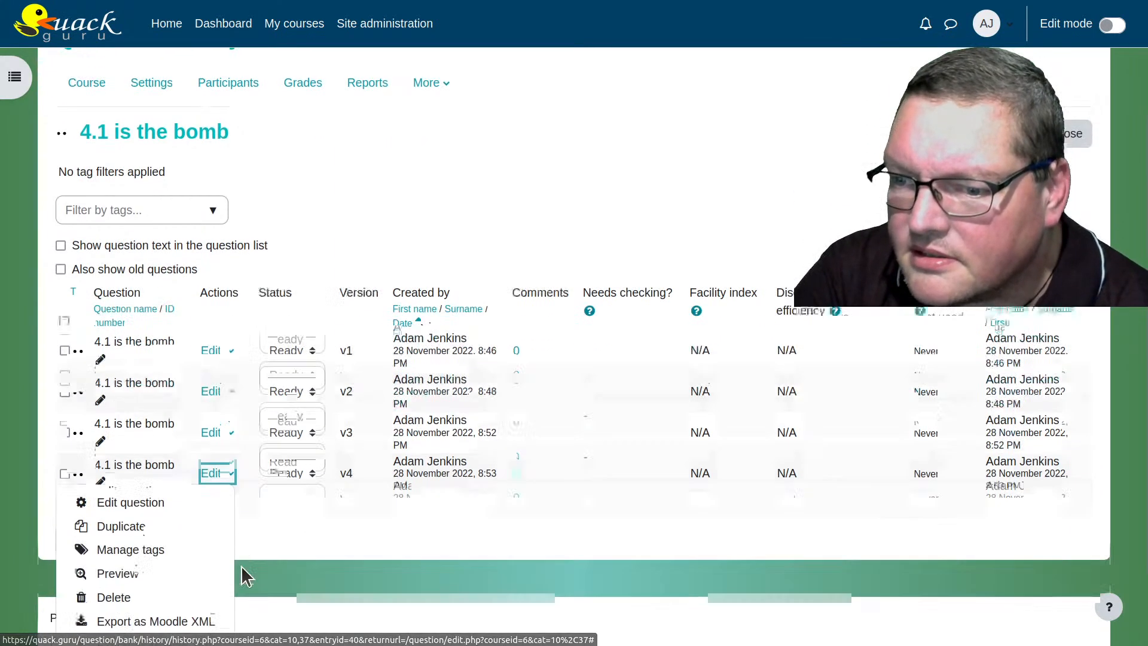
left_click(406, 515)
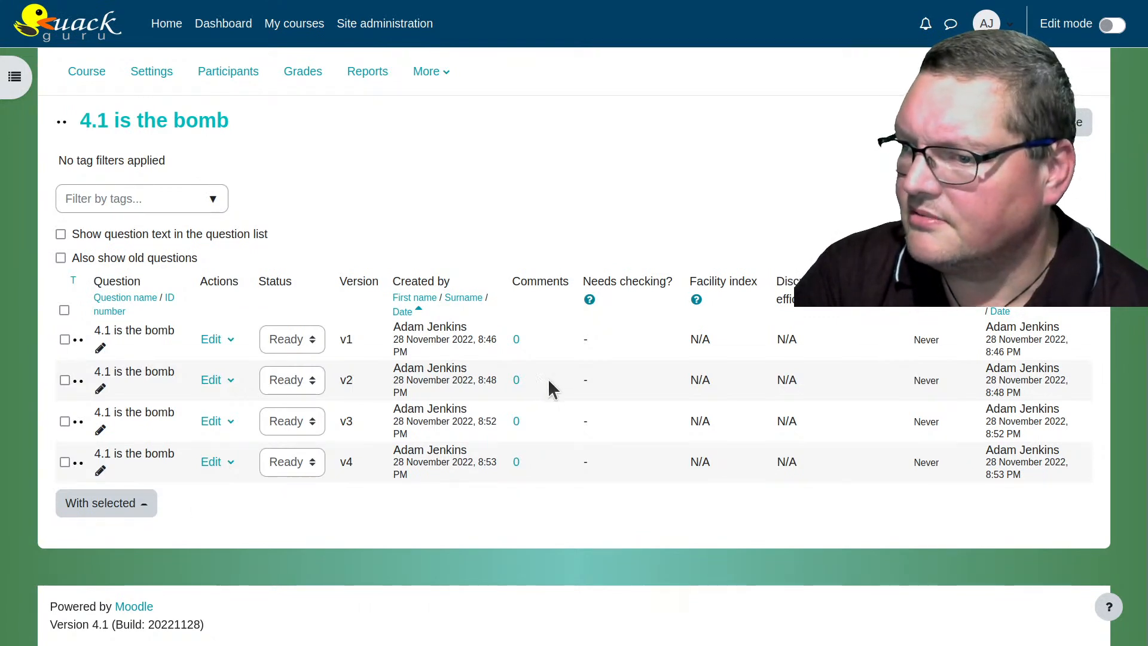
Add the comment "Bad punctuation" to version 1 of the question, and close its comments.
left_click(517, 339)
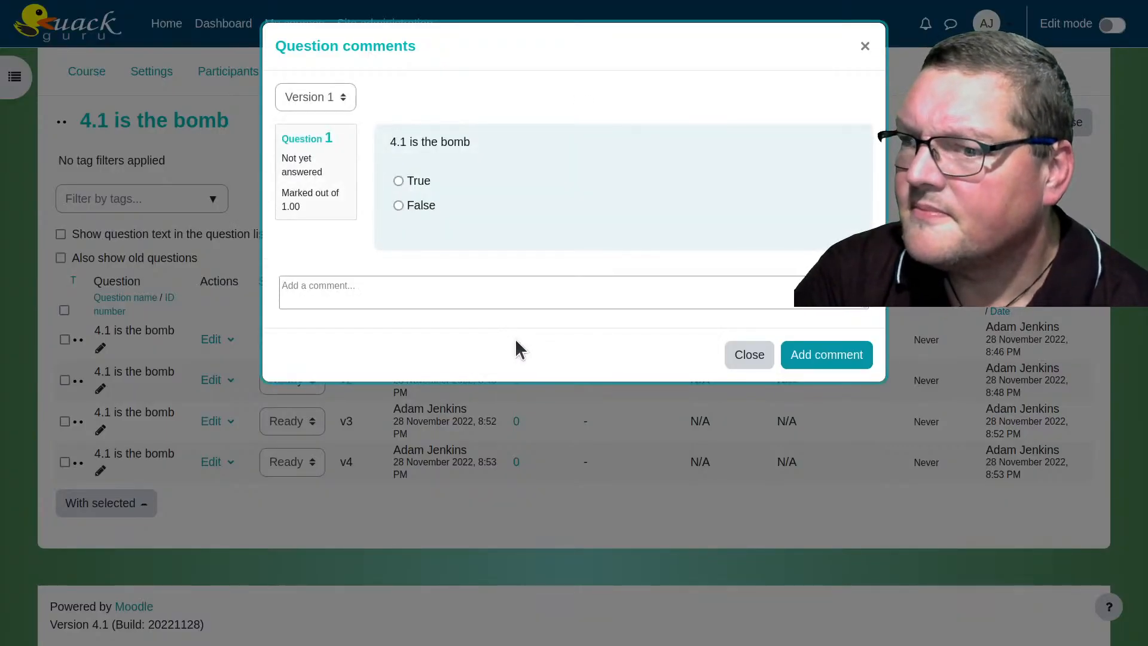
left_click(458, 296)
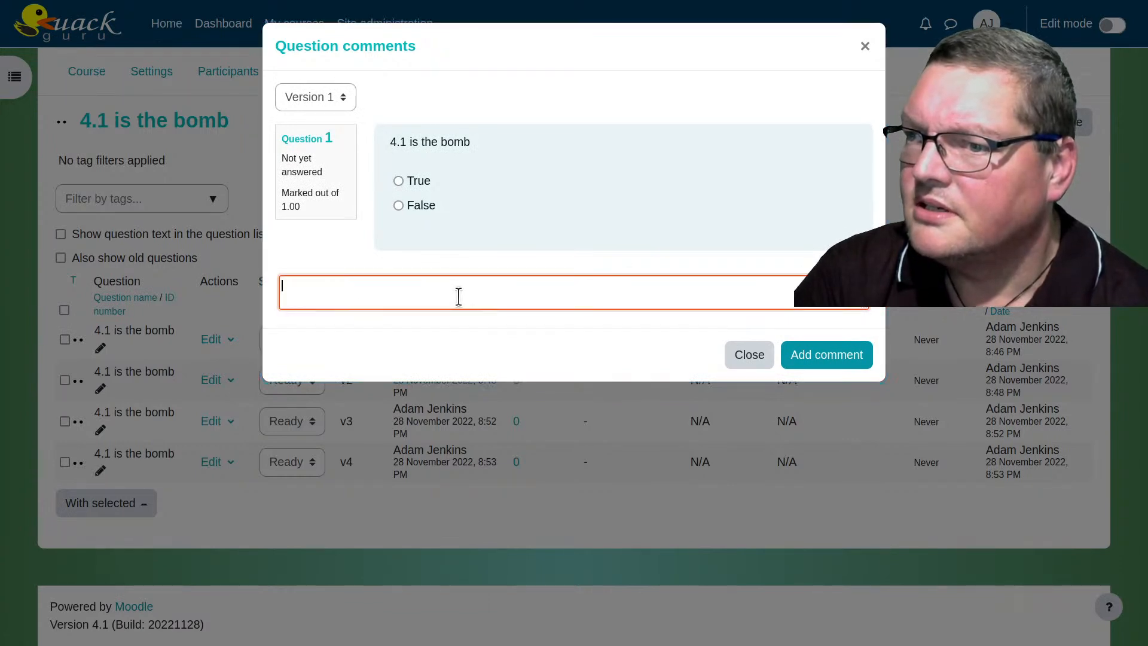
type("Bad p")
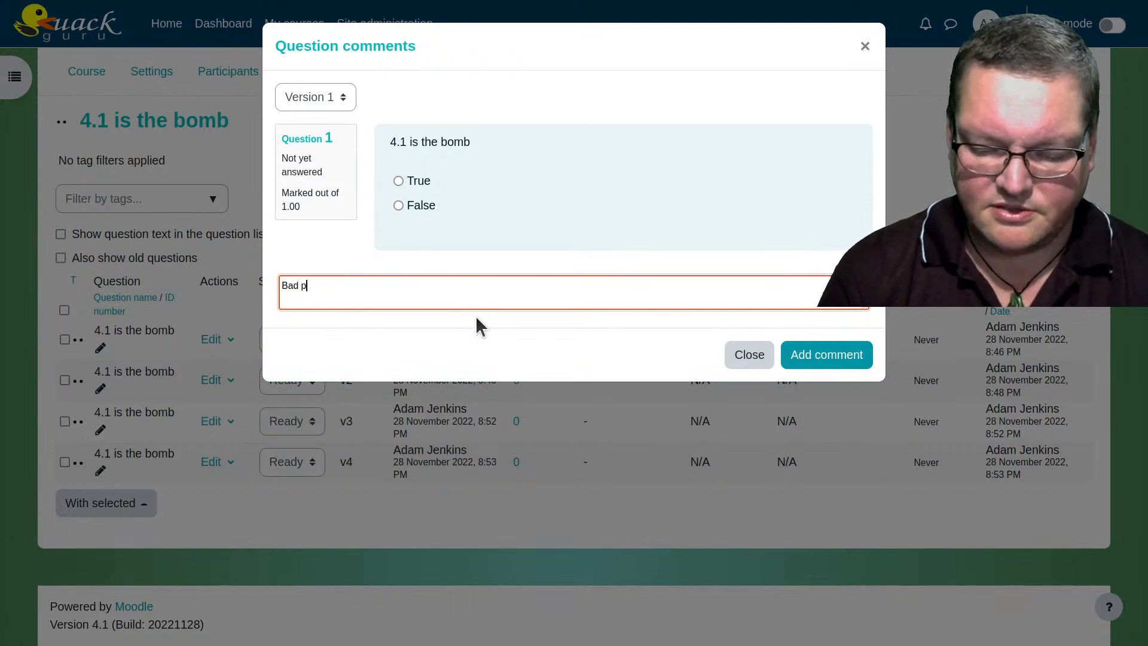
type("unctuatioon")
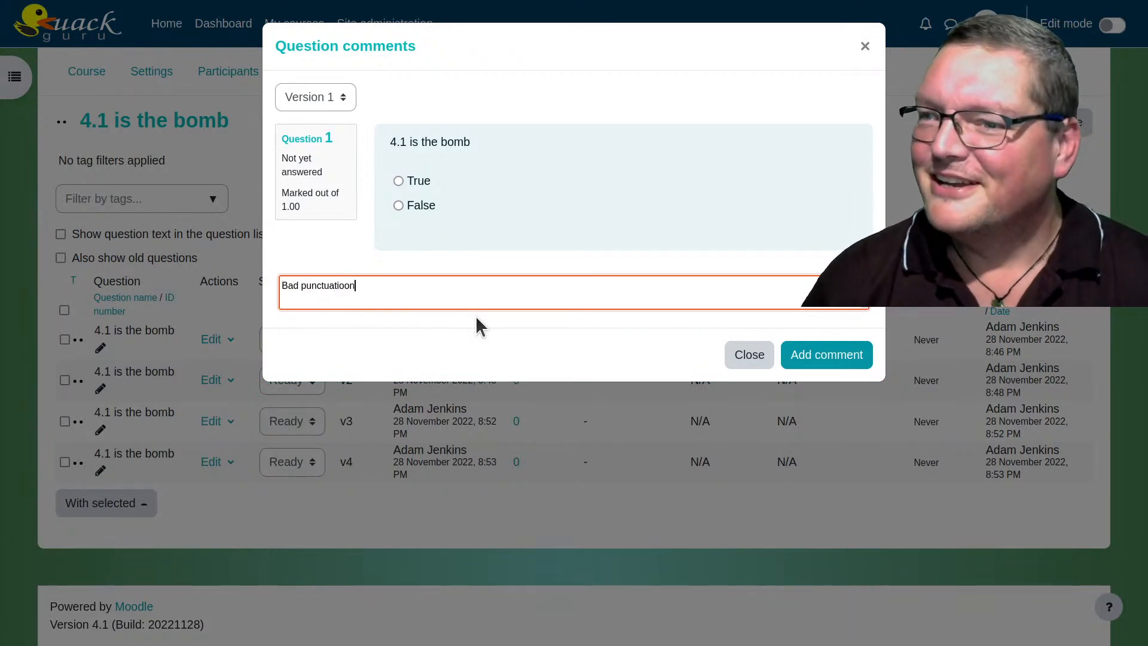
key("Left")
key("BackSpace")
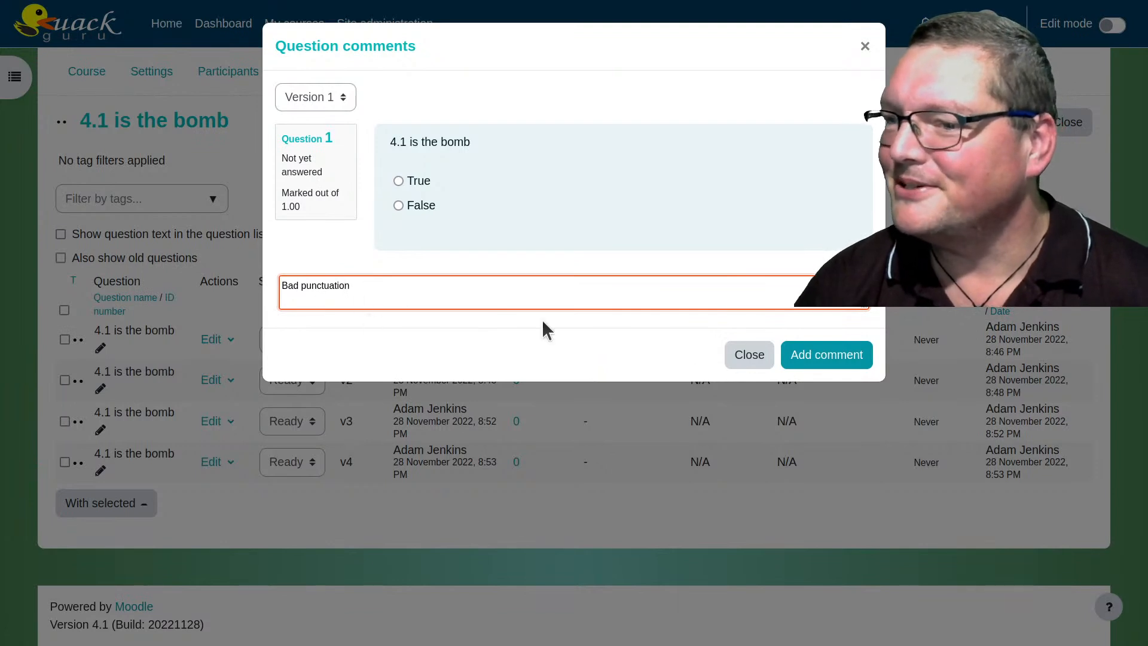
left_click(816, 359)
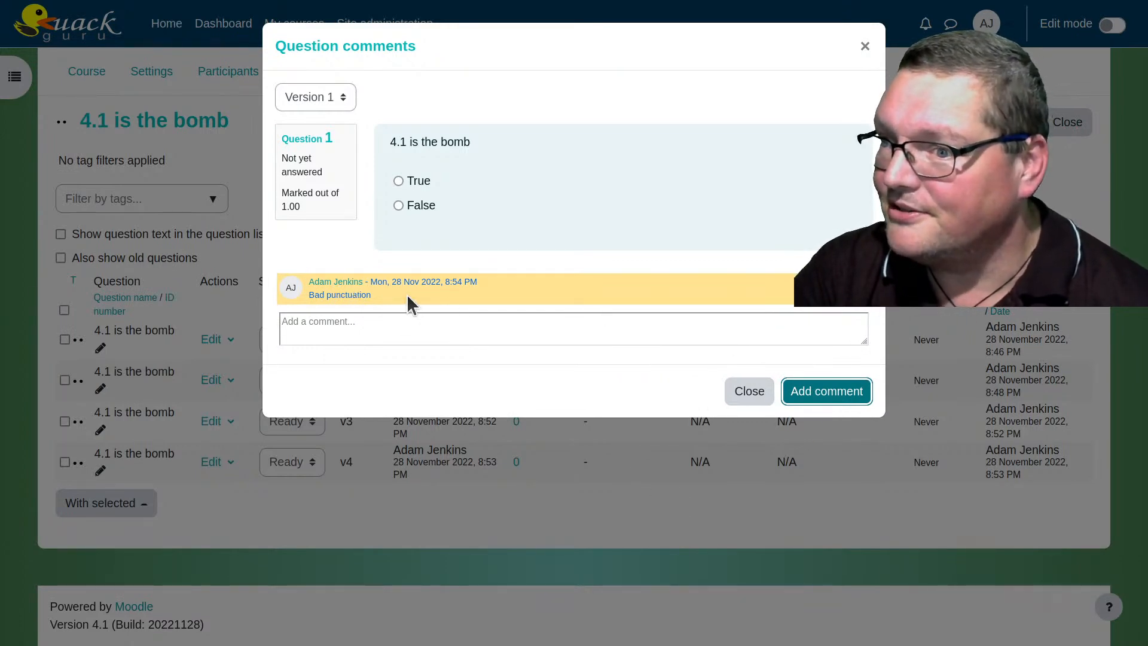
left_click(755, 395)
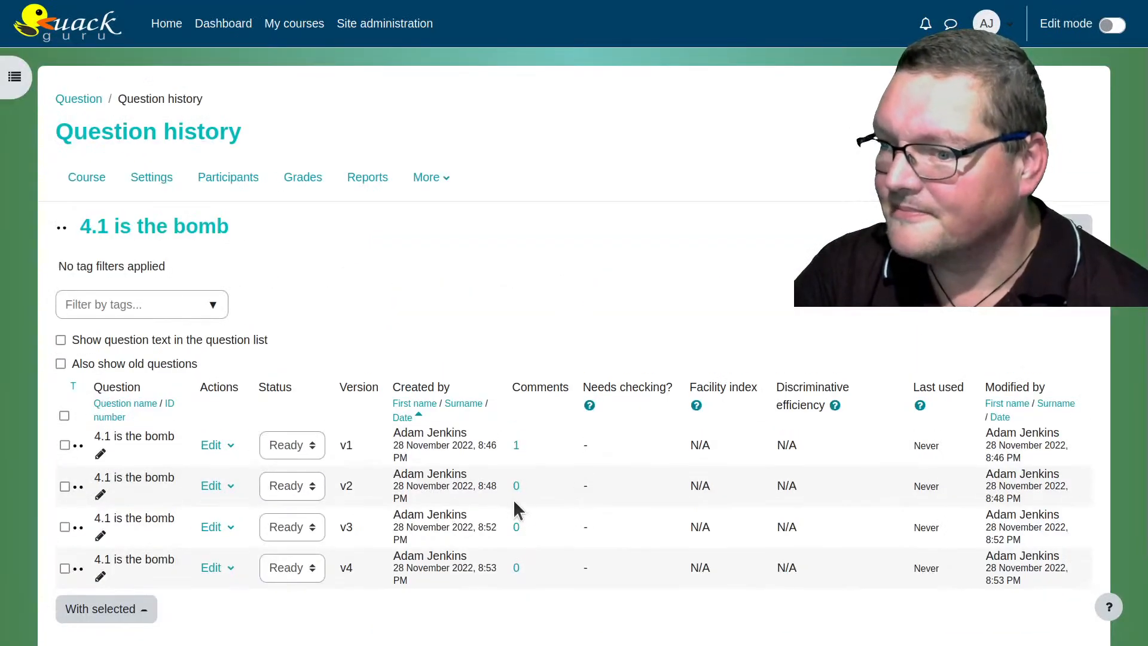
Reopen the comments of version 1 to check the saved comment's text, and close them.
left_click(515, 444)
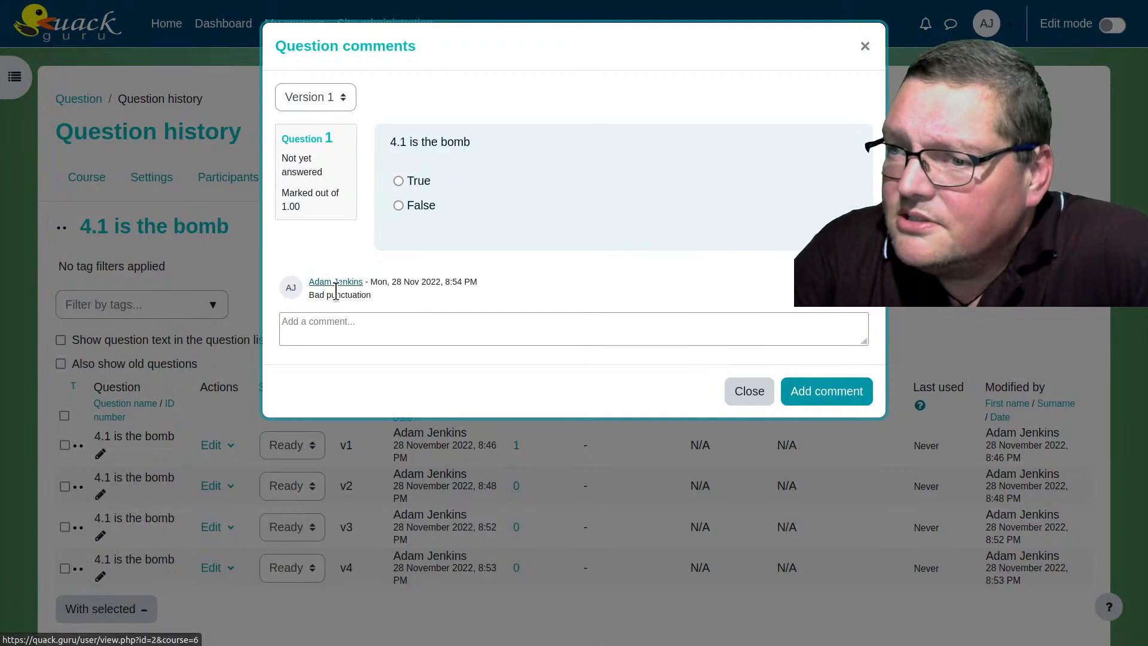
mouse_move(324, 296)
left_mouse_down()
mouse_move(403, 298)
mouse_move(309, 296)
left_mouse_up()
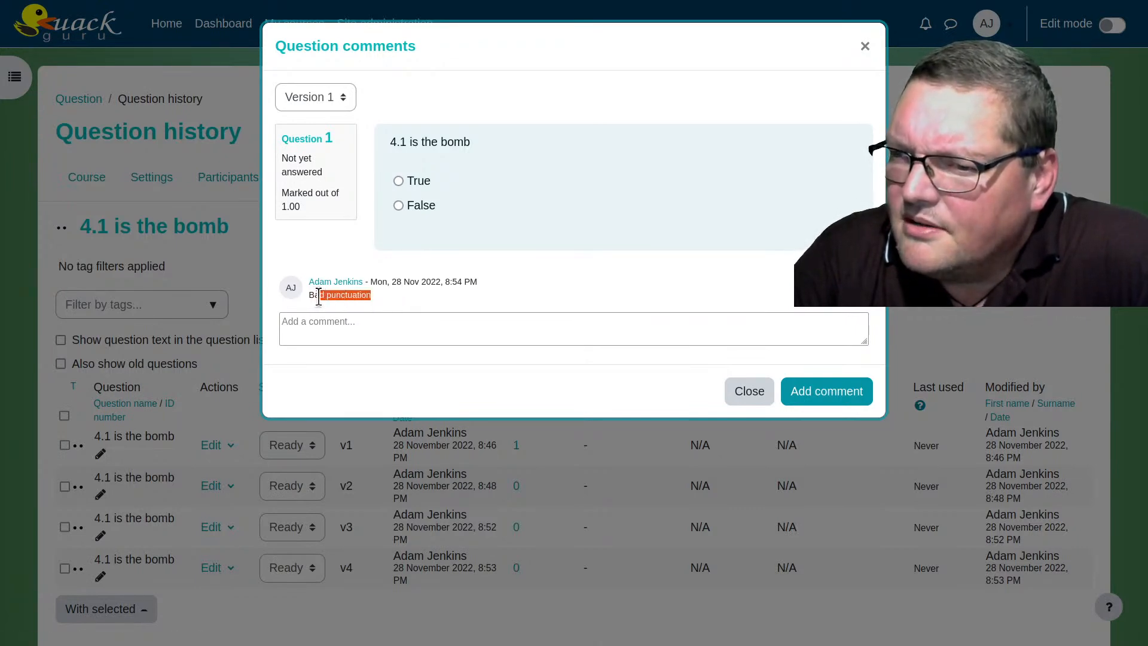
double_click(355, 299)
left_click(752, 392)
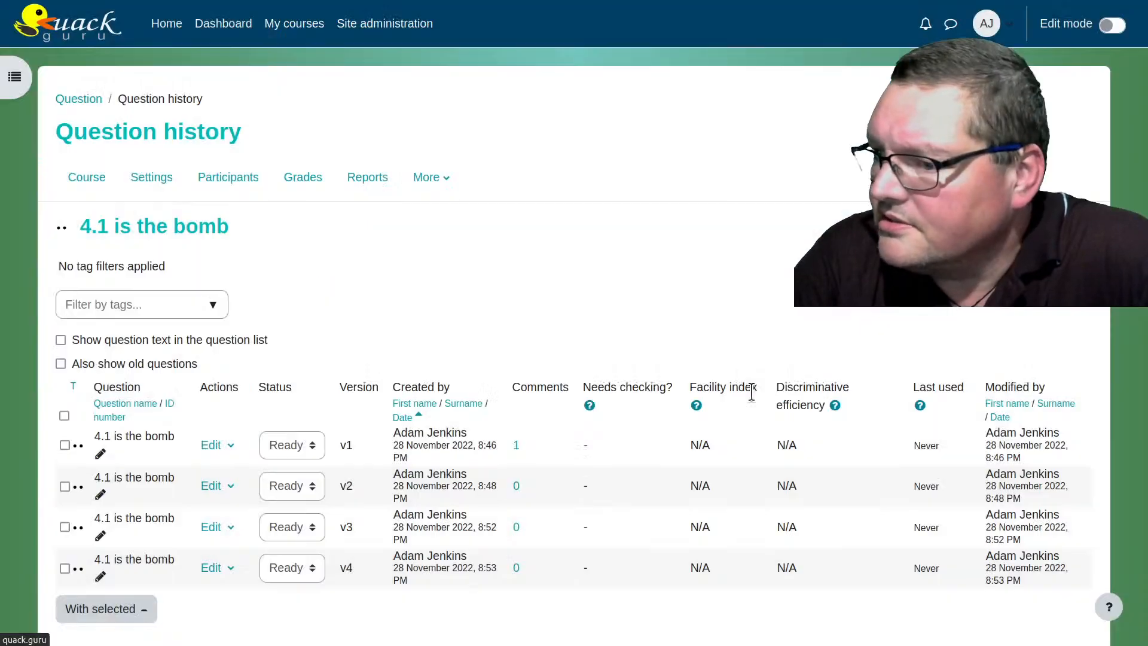
Compare the creation and modification details of versions 1 and 4 in the question history.
scroll(529, 508, "down", 2)
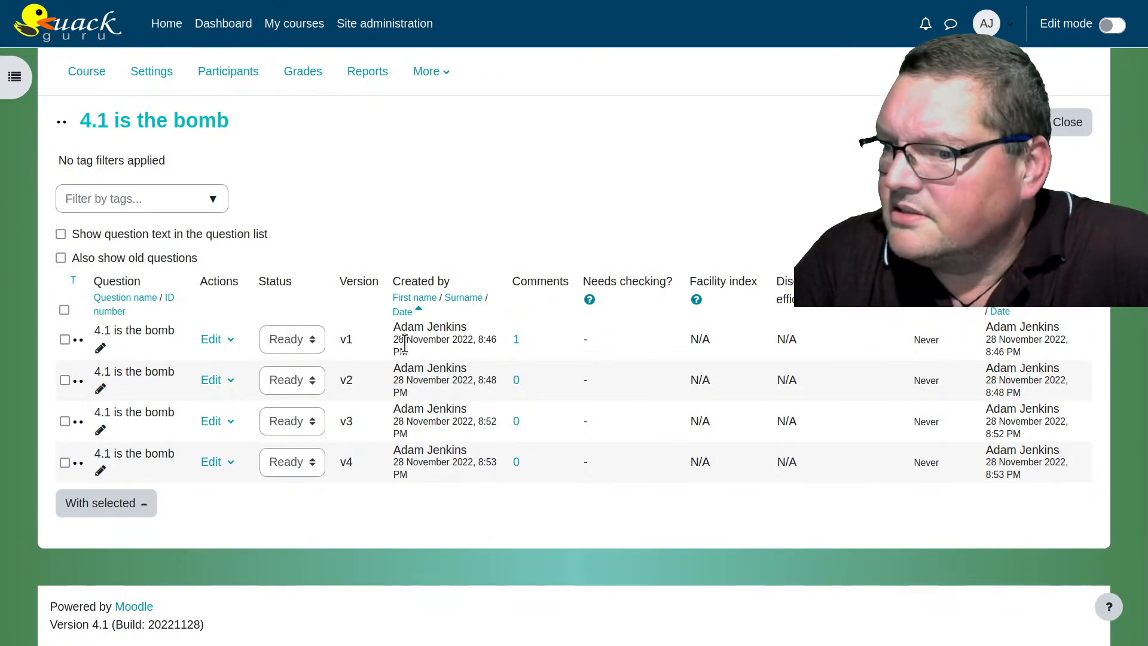
left_click_drag(394, 327, 438, 351)
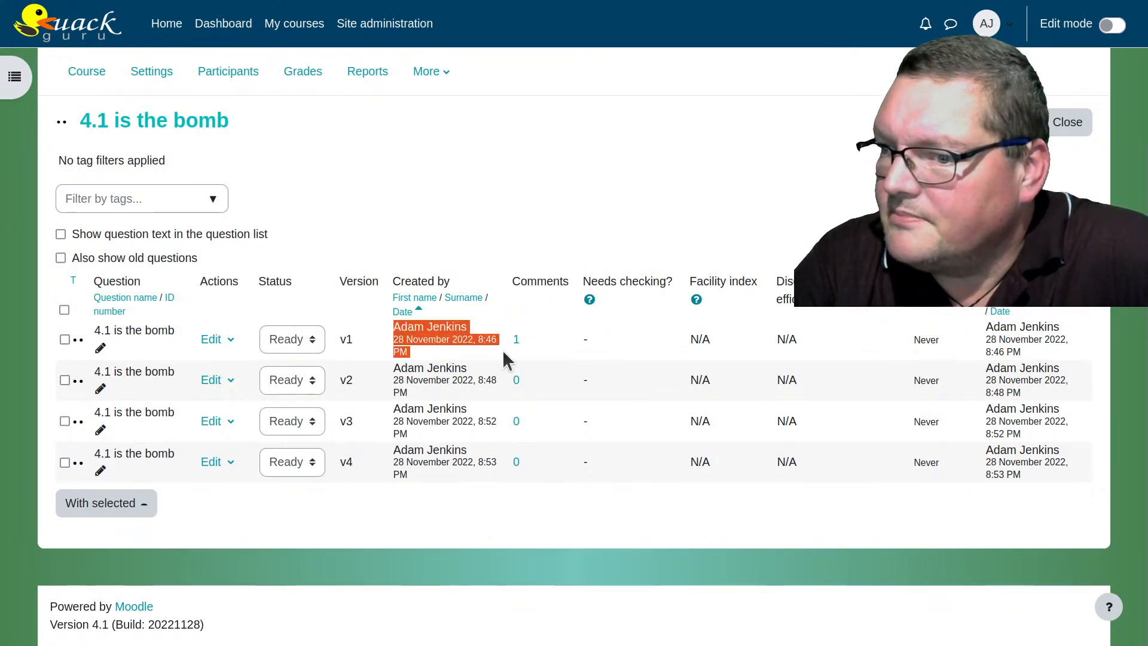
mouse_move(982, 330)
left_mouse_down()
mouse_move(1031, 352)
mouse_move(987, 338)
left_mouse_up()
left_click(1031, 350)
left_click(1006, 336)
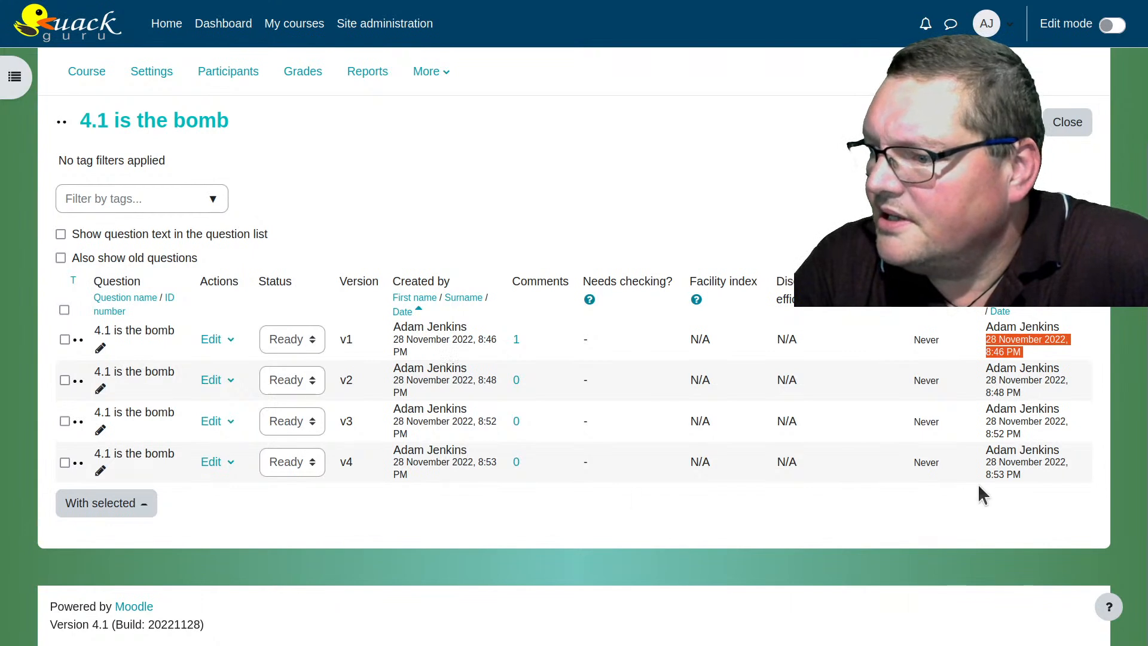
left_click_drag(1025, 472, 978, 446)
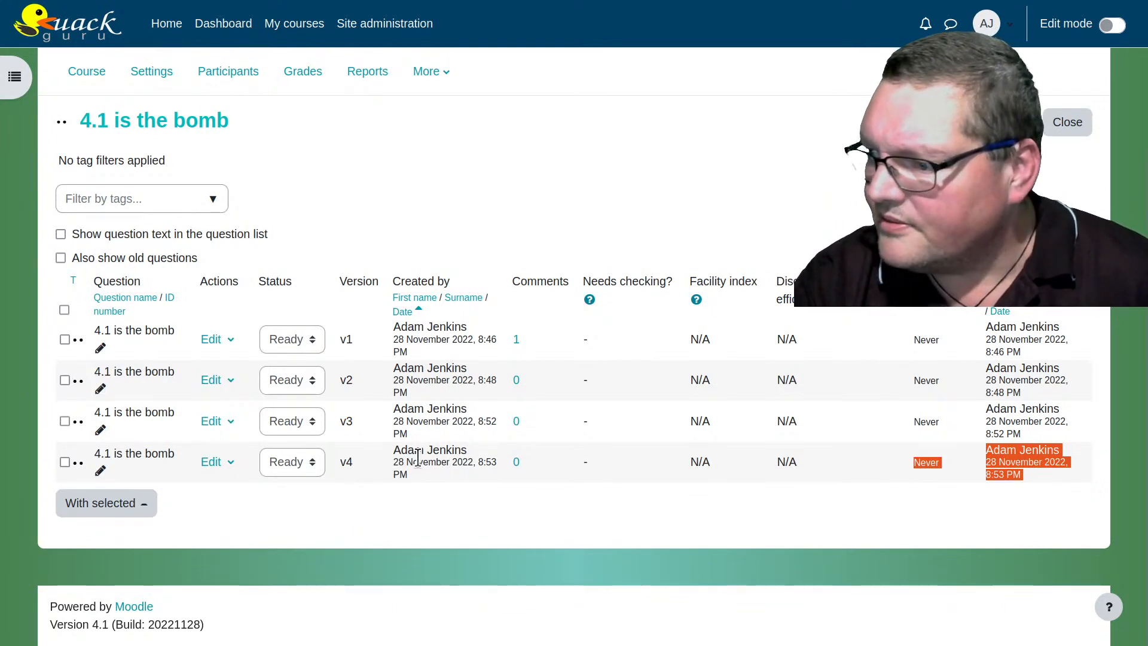
left_click(1043, 461)
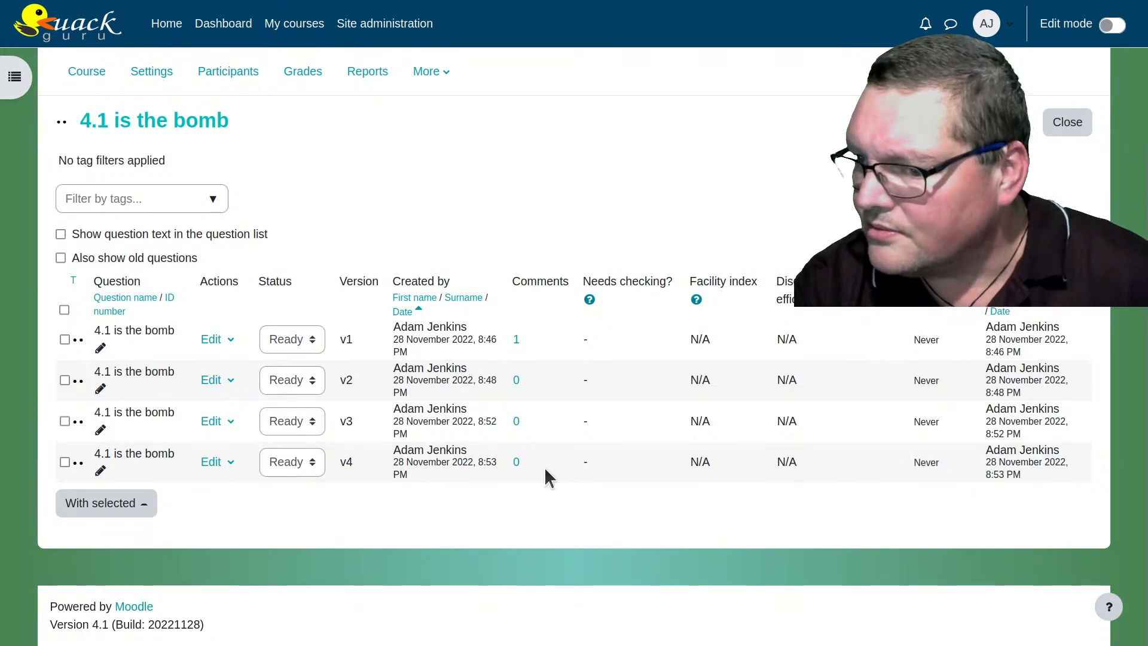
left_click_drag(469, 450, 394, 450)
triple_click(1041, 449)
triple_click(1026, 467)
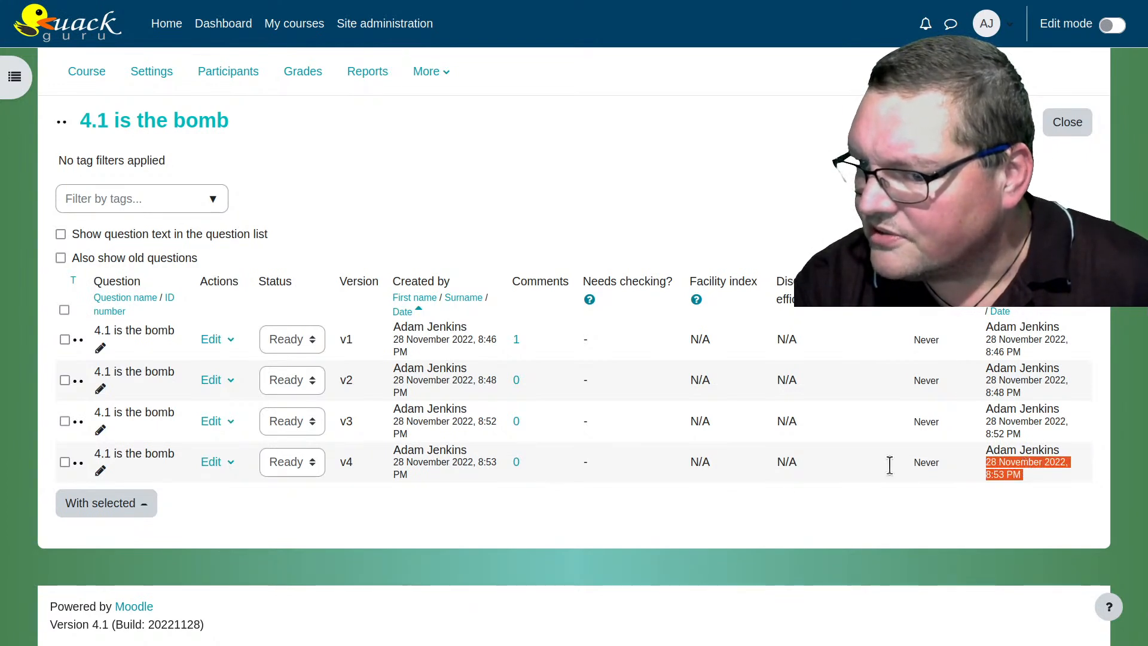
double_click(347, 462)
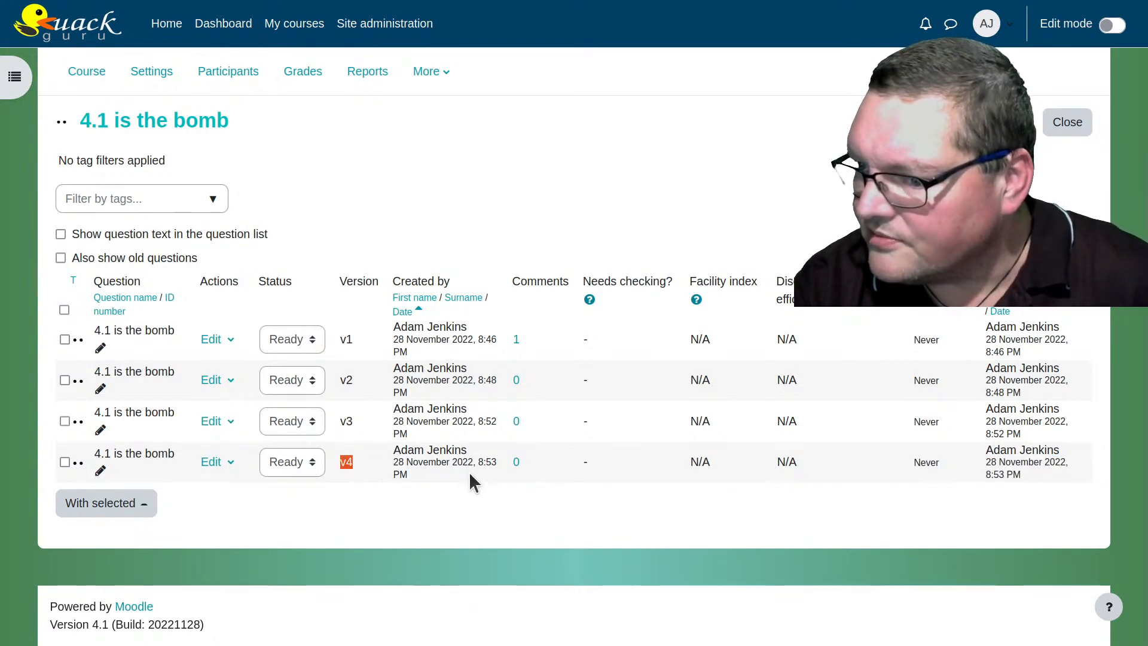
left_click(456, 530)
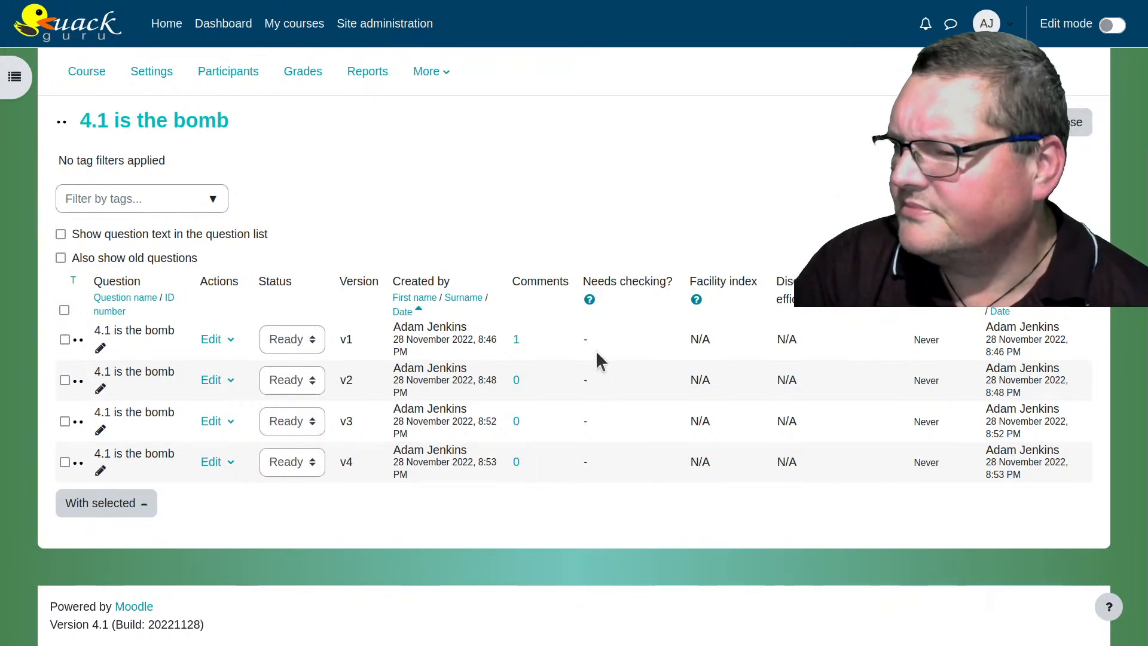
Go back to the course and open the question bank's Export questions to file page.
scroll(556, 463, "up", 2)
left_click(86, 183)
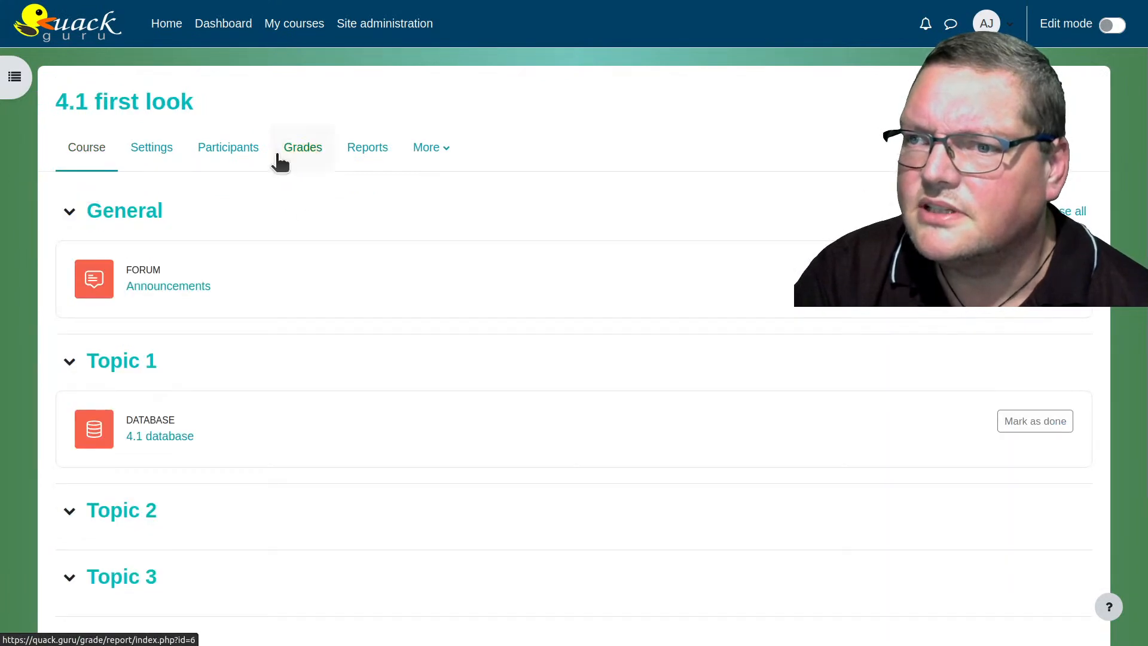
left_click(432, 148)
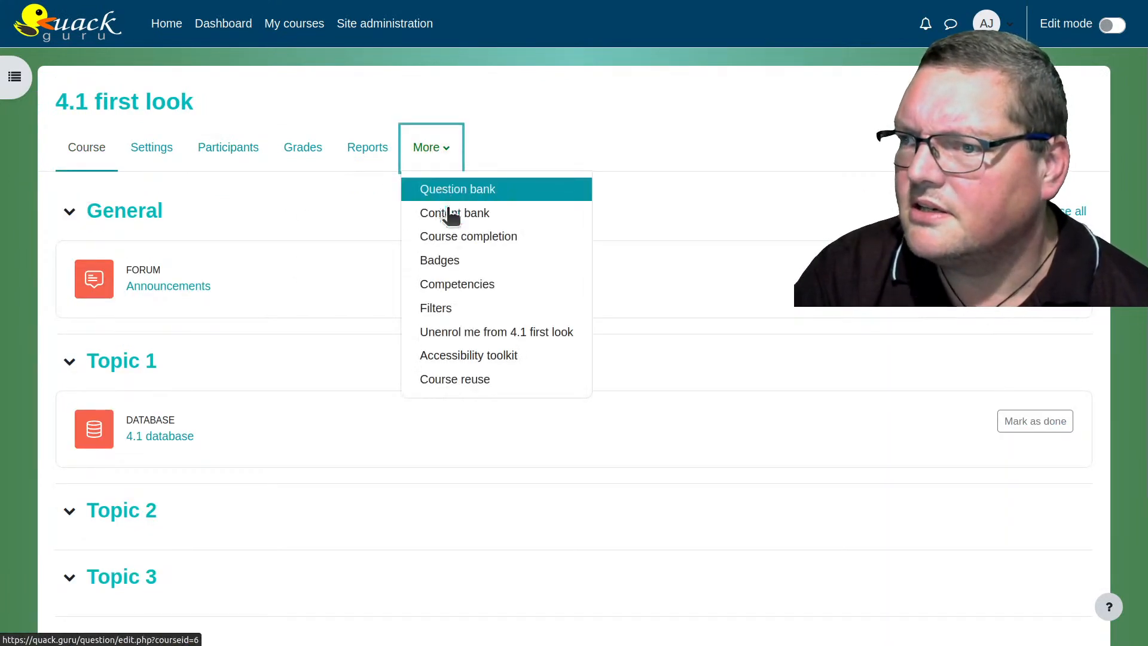
left_click(458, 189)
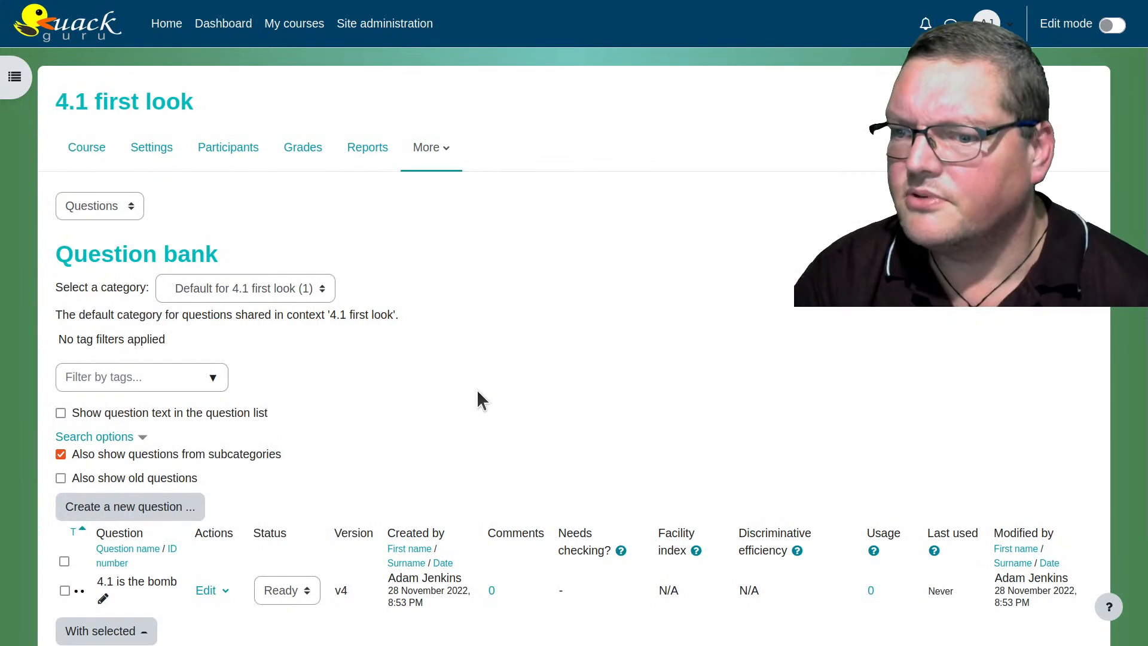
left_click(126, 206)
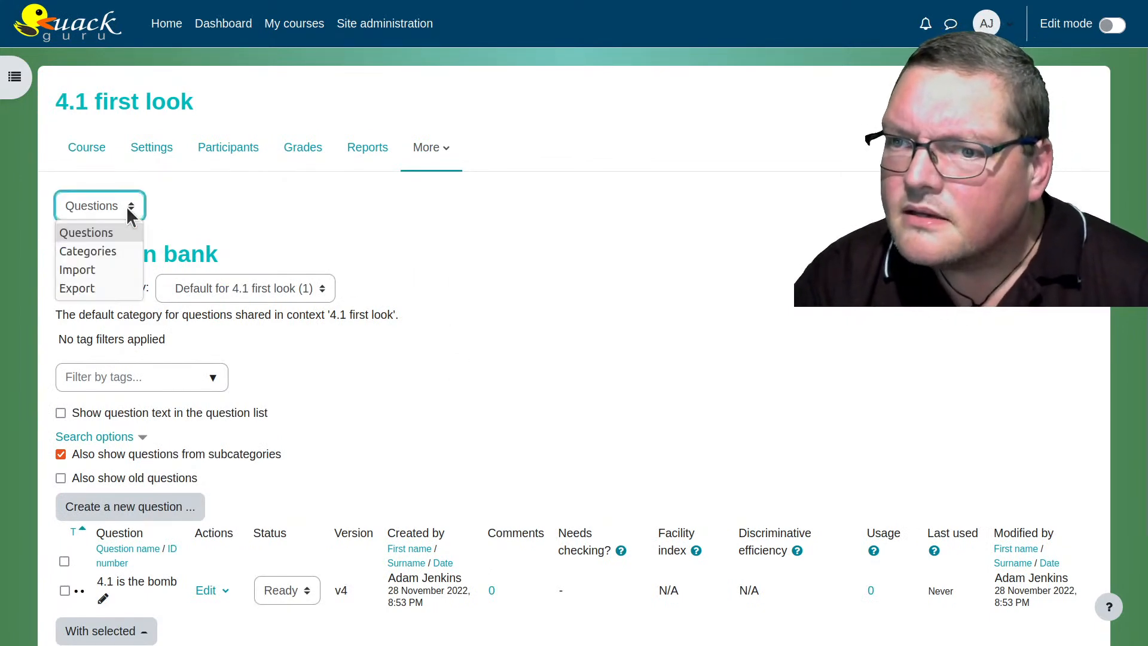
left_click(77, 288)
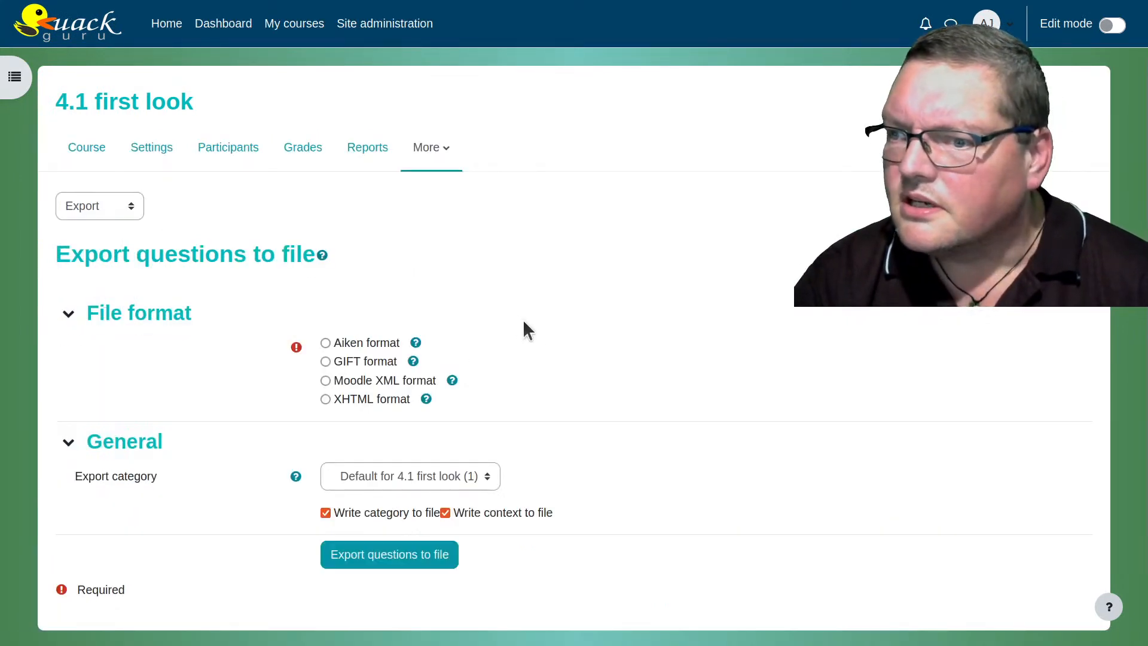
Export the category Default for 4.1 first look to a file in Moodle XML format.
scroll(536, 333, "down", 2)
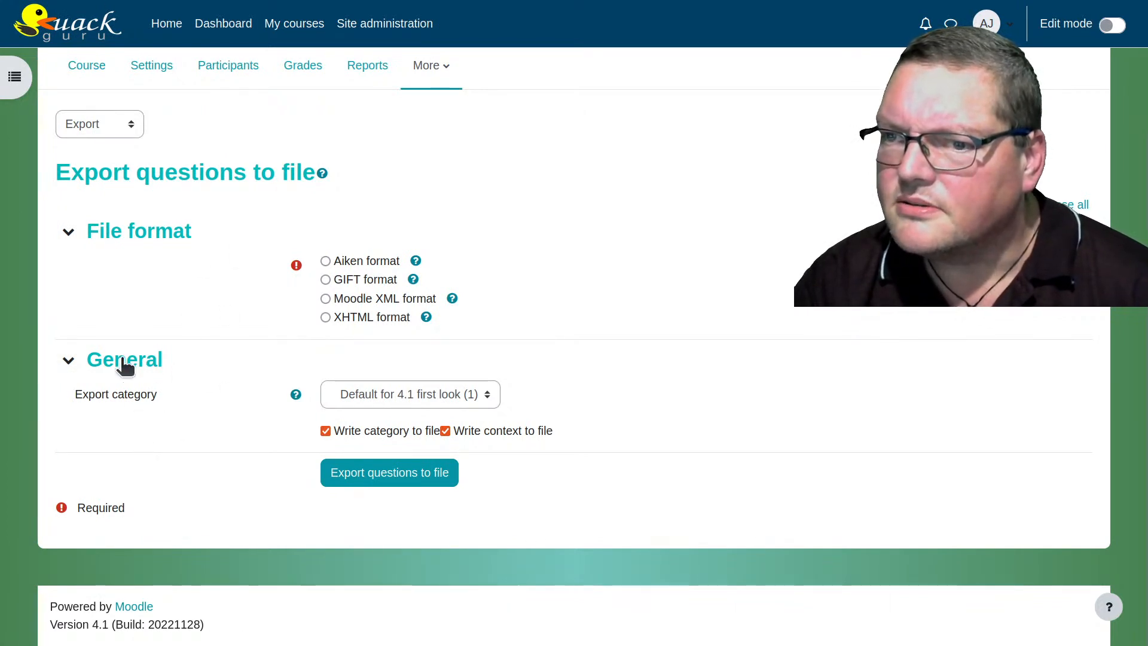
left_click(392, 395)
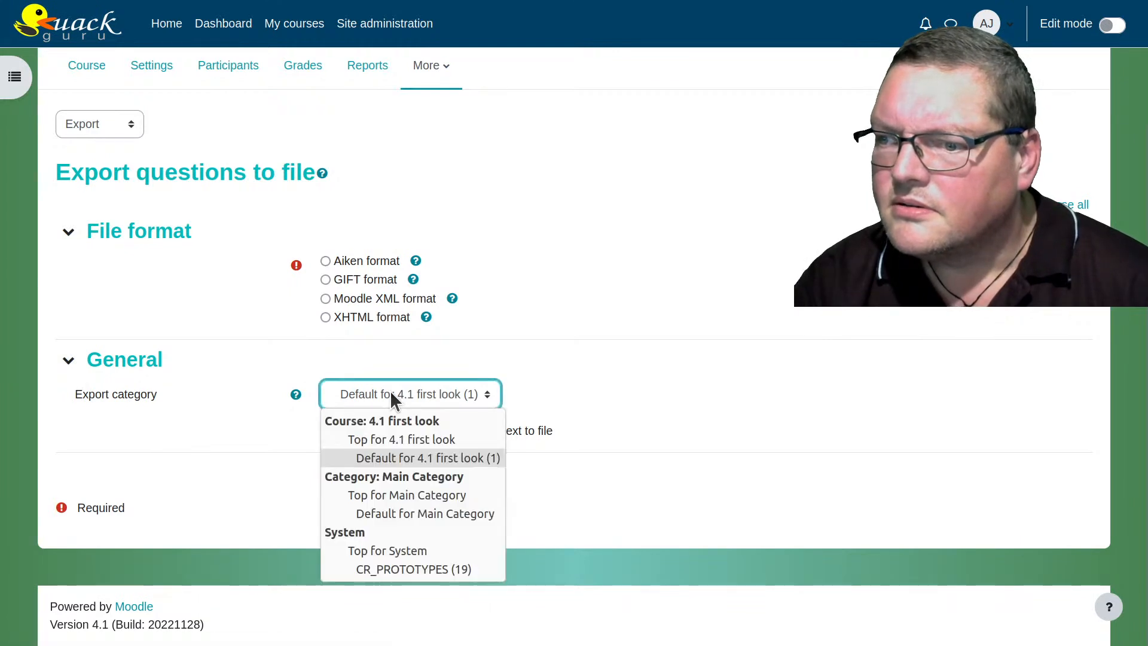
left_click(392, 395)
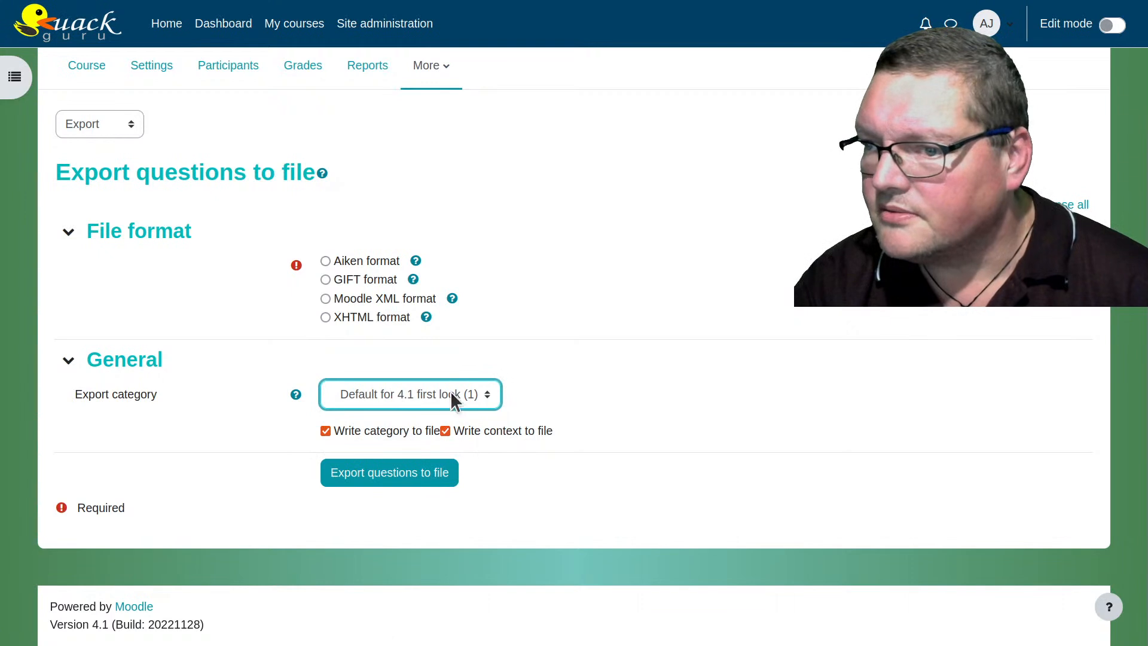
left_click(337, 296)
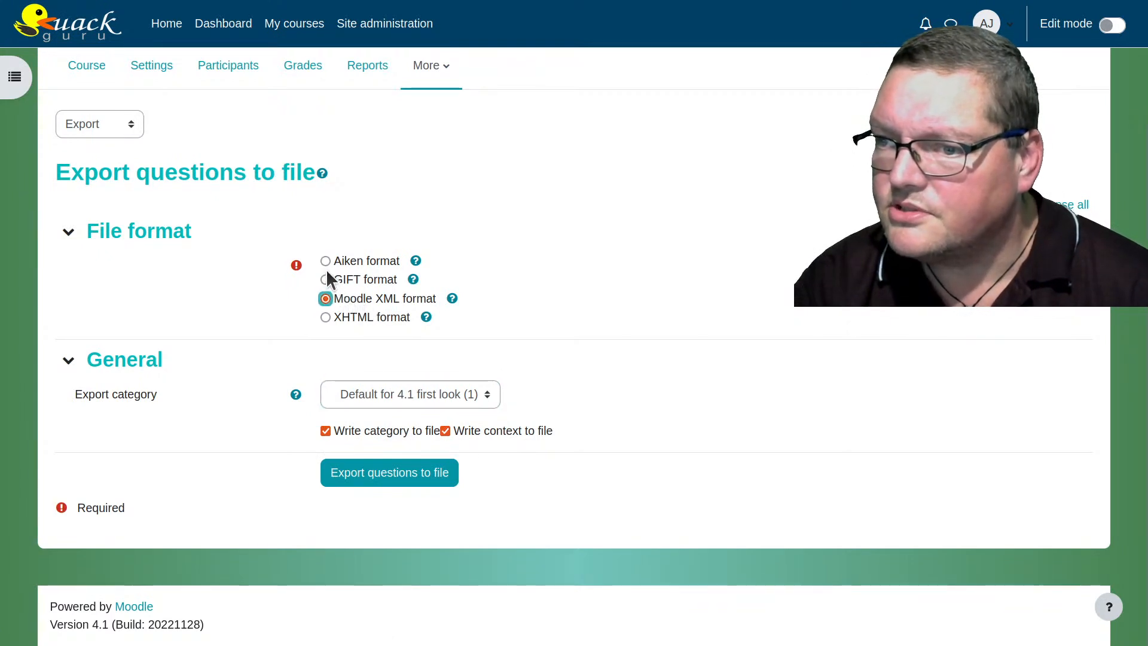
left_click(376, 485)
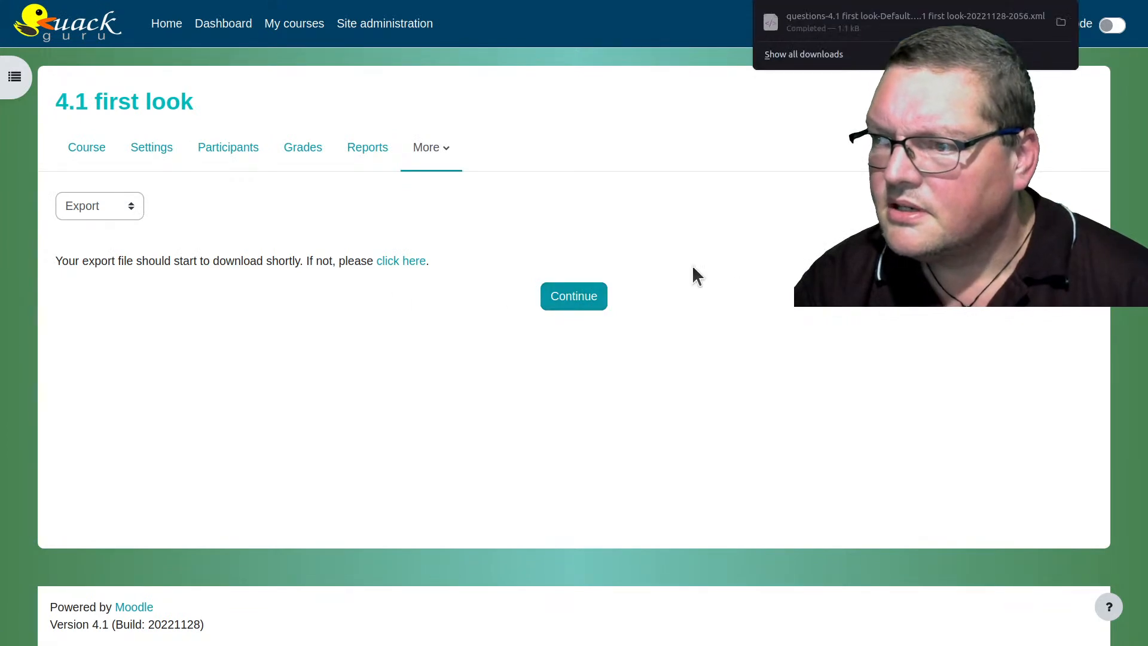
Open the downloaded XML file, examine which version of the question text it contains, and close it.
left_click(850, 31)
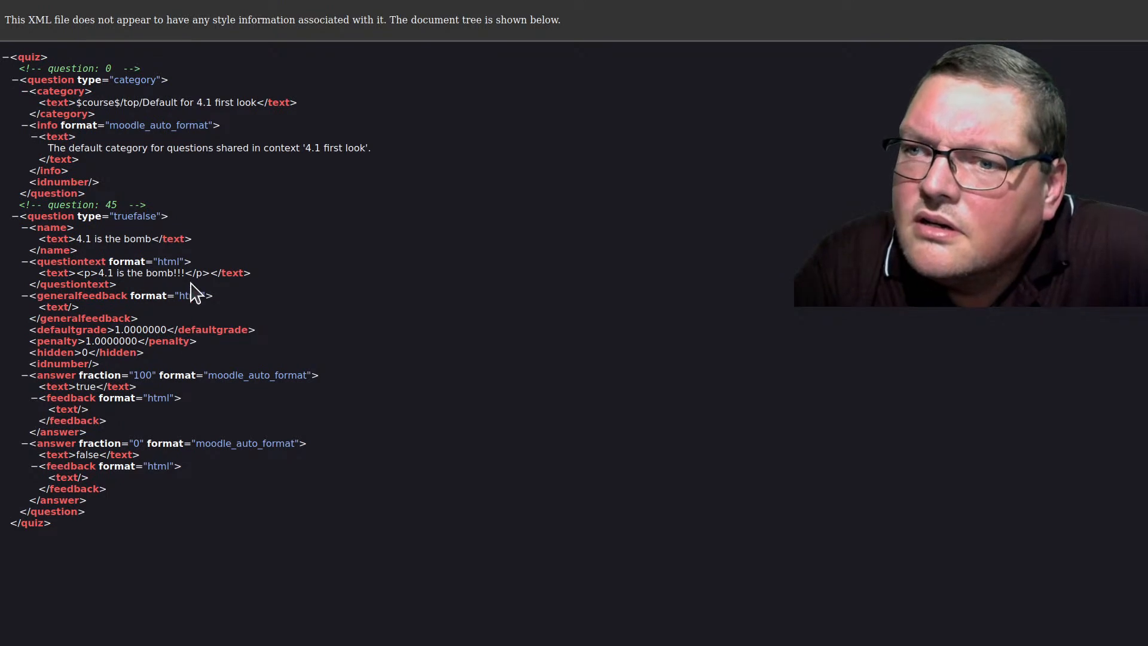
mouse_move(185, 272)
left_mouse_down()
mouse_move(165, 267)
mouse_move(174, 290)
mouse_move(168, 276)
left_mouse_up()
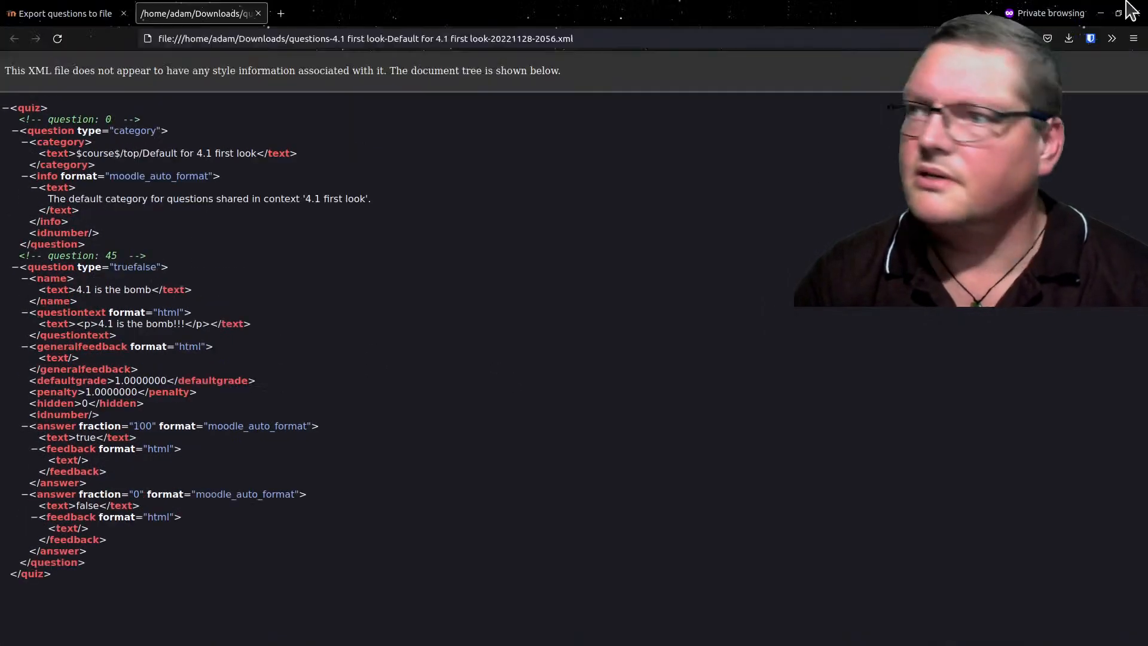
mouse_move(1141, 3)
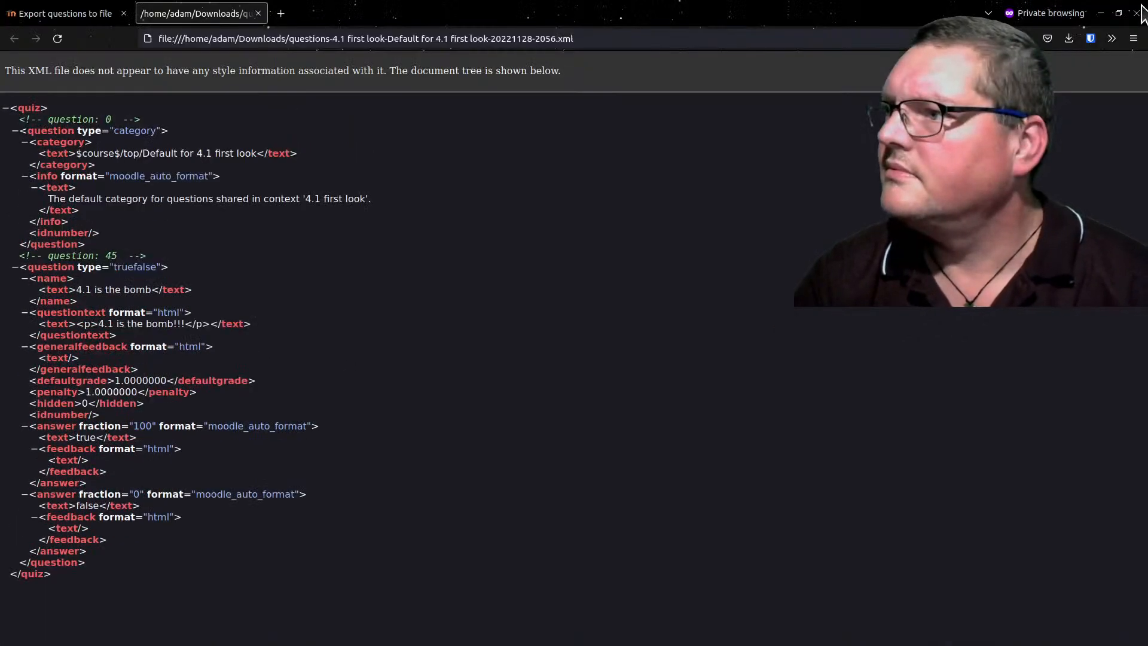
left_click(257, 13)
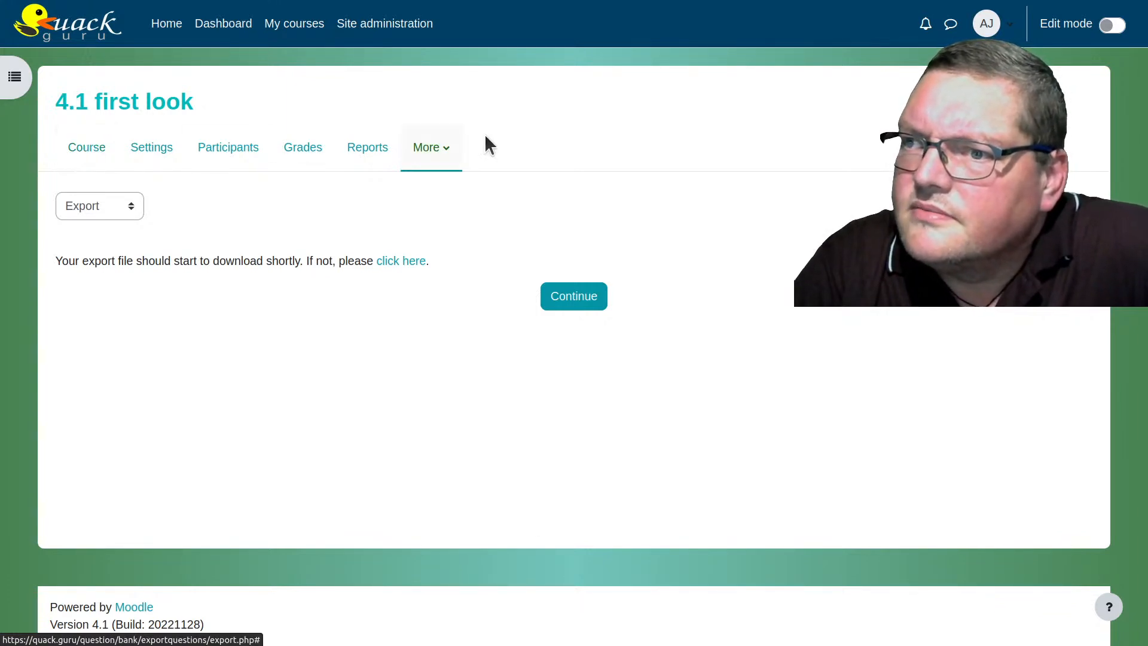
Return to the question bank's question list and check the version of the question 4.1 is the bomb.
left_click(427, 148)
left_click(177, 261)
left_click(120, 208)
left_click(119, 235)
scroll(382, 386, "down", 3)
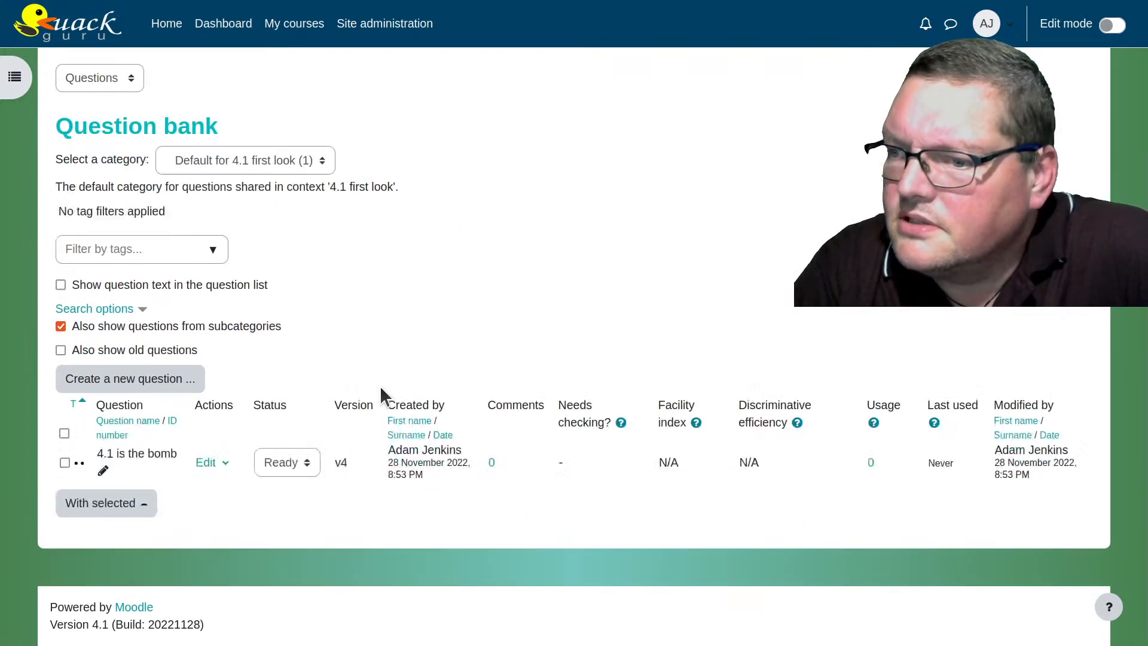
left_click_drag(343, 462, 334, 464)
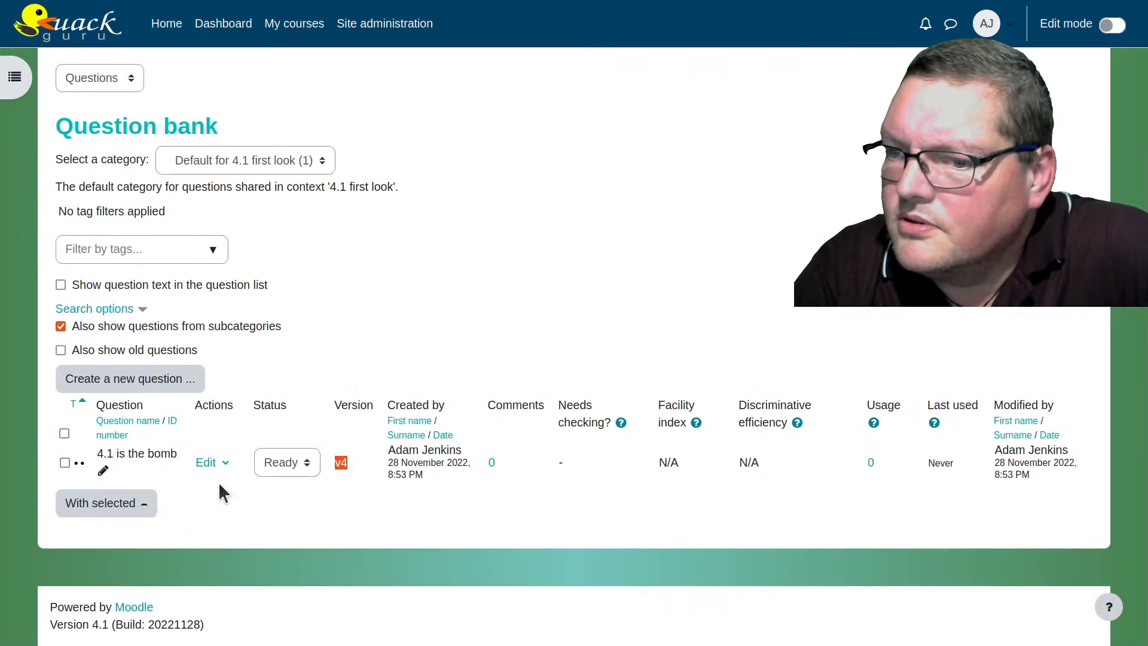
Preview the question 4.1 is the bomb, check its question text and version, and close the preview.
left_click(210, 462)
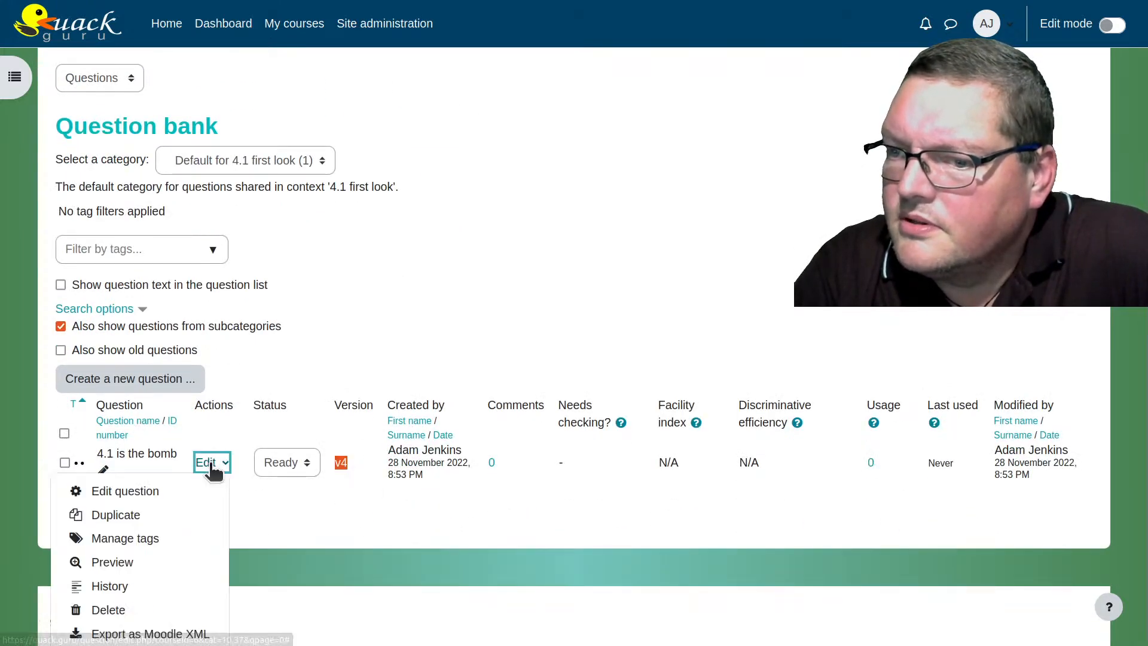
left_click(156, 565)
left_click_drag(205, 130, 267, 136)
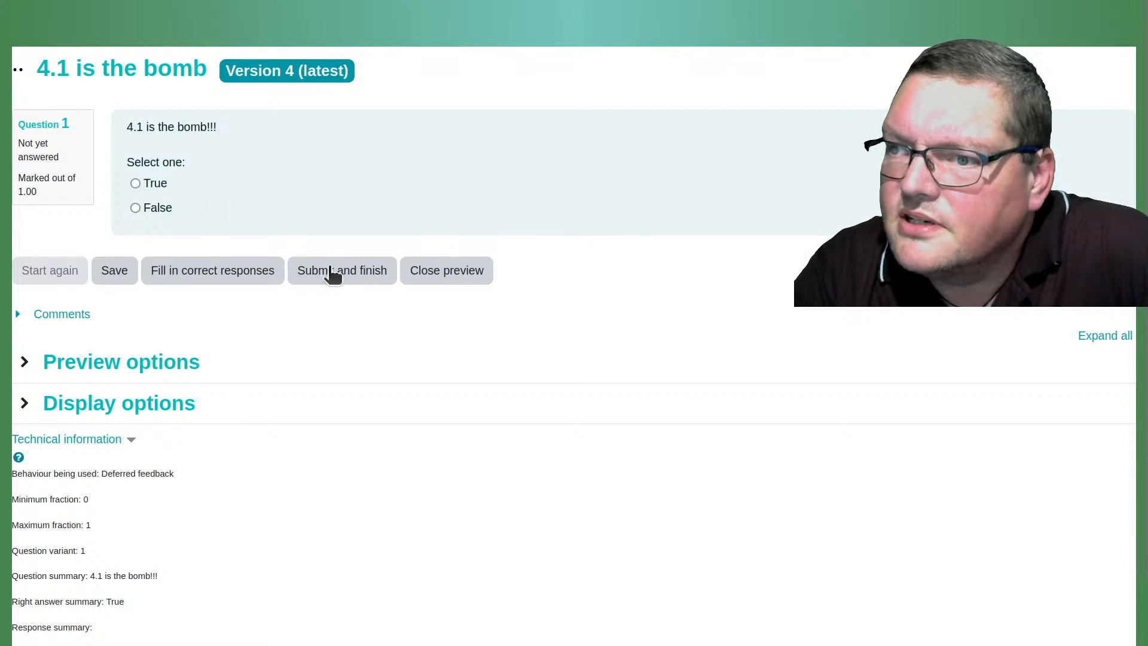
left_click(464, 269)
scroll(422, 322, "down", 2)
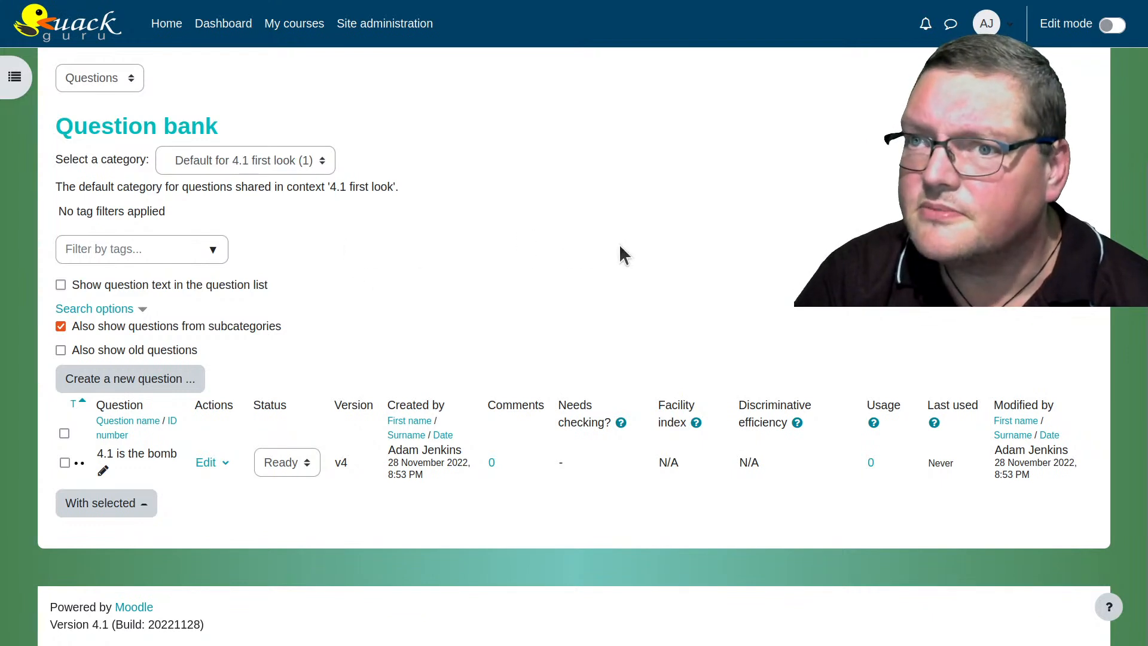
Return to the 4.1 first look course page and look over its sections.
scroll(618, 251, "up", 1)
scroll(632, 254, "up", 1)
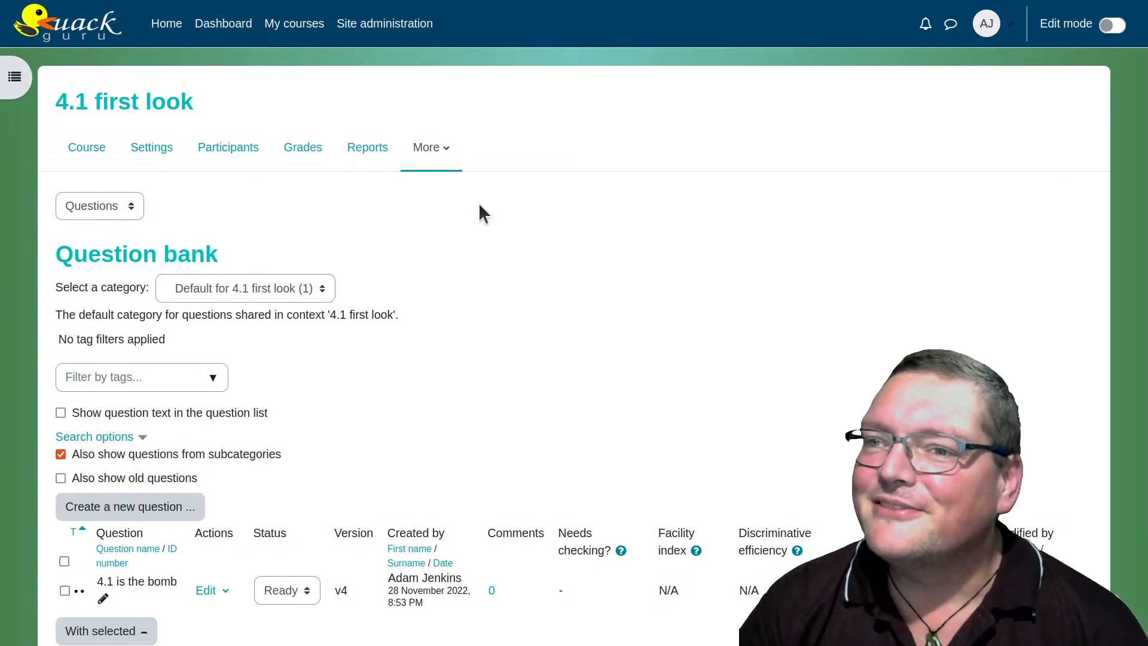
left_click(90, 147)
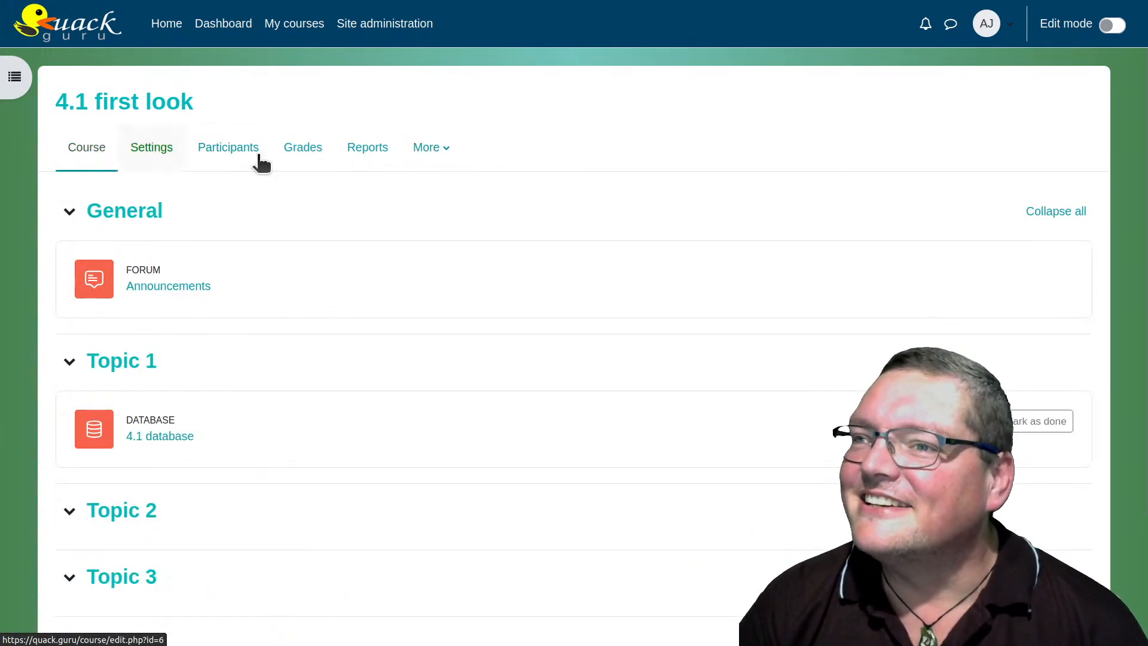
scroll(565, 275, "down", 3)
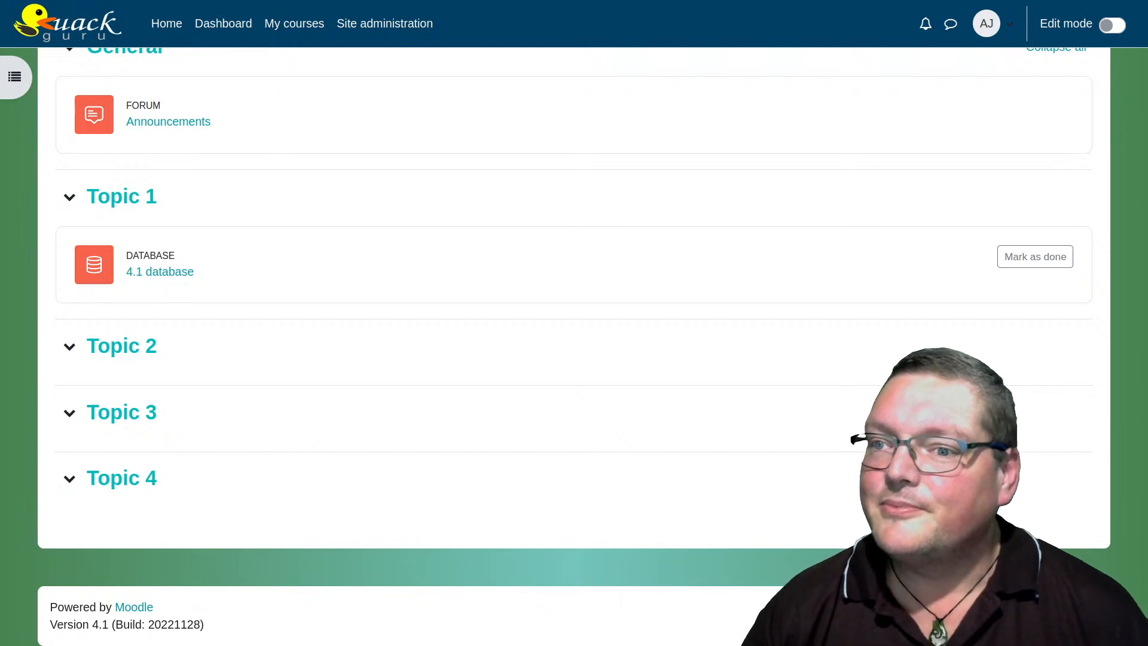
scroll(533, 446, "up", 3)
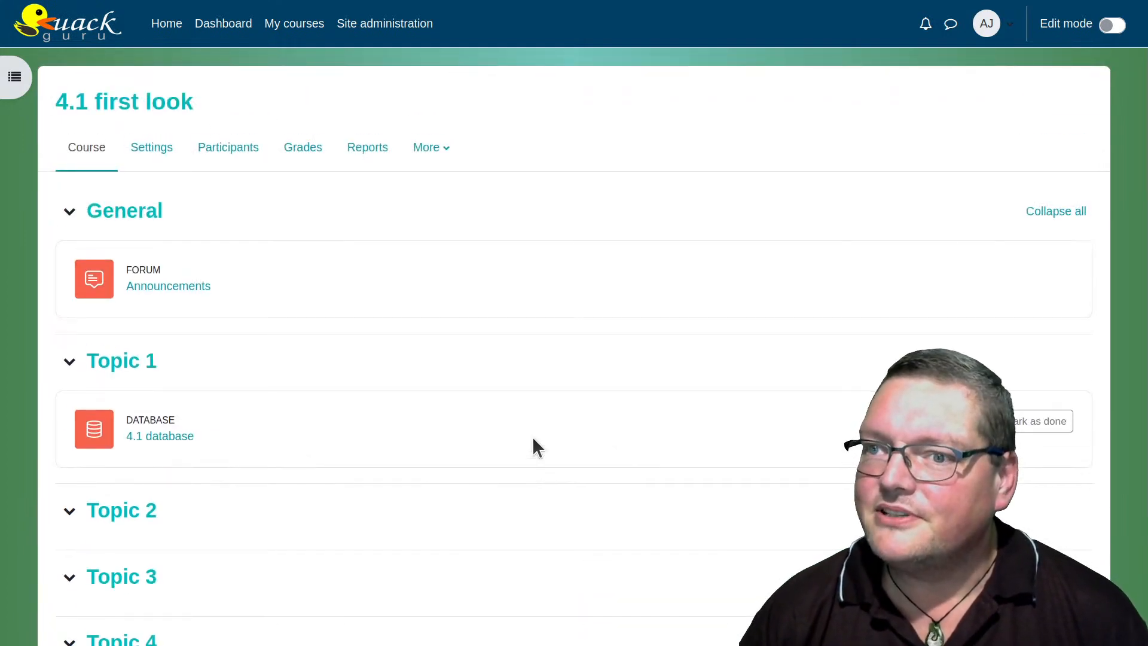
mouse_move(58, 106)
left_mouse_down()
mouse_move(89, 107)
mouse_move(48, 96)
left_mouse_up()
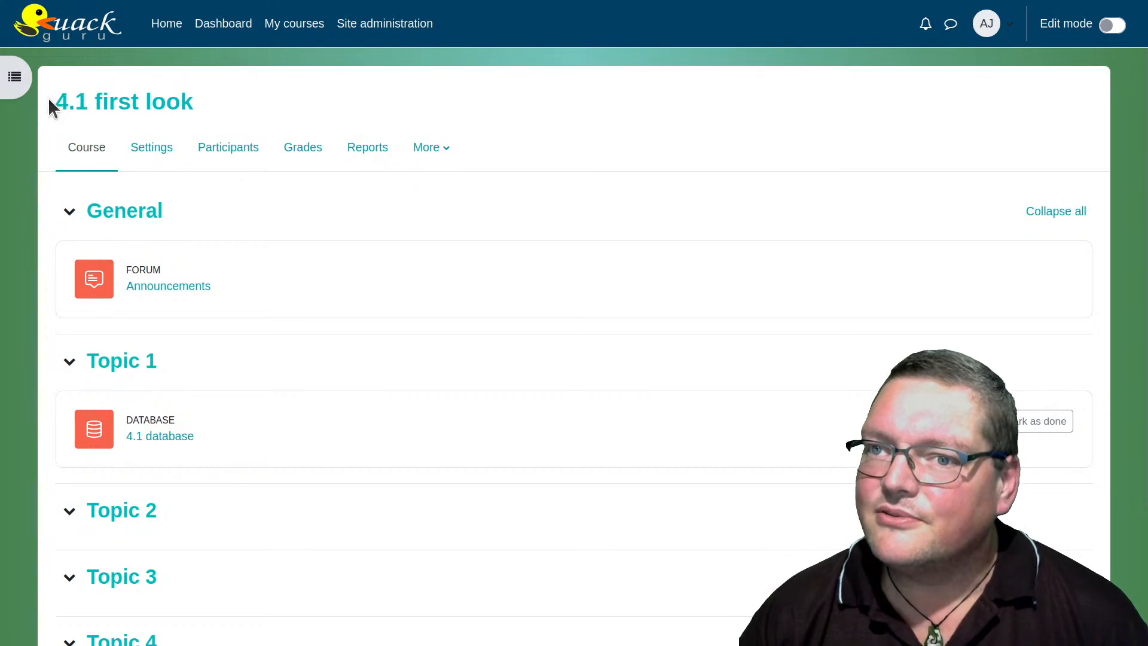
Visit the site home page and open the Dashboard to look over its timeline and calendar.
left_click(162, 21)
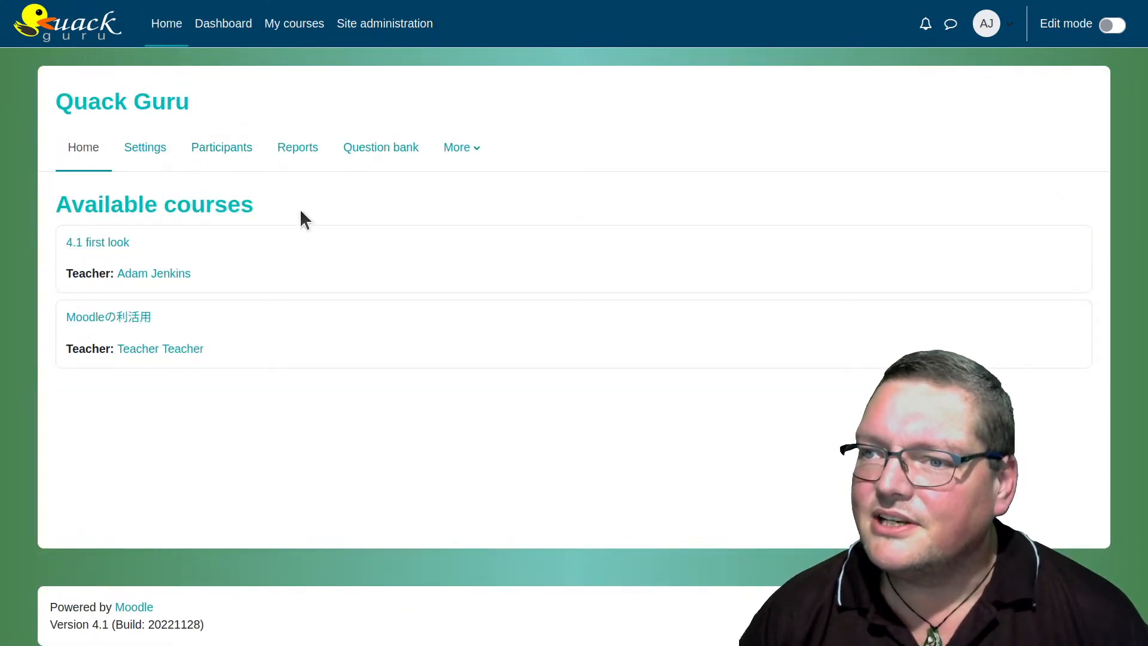
left_click(210, 23)
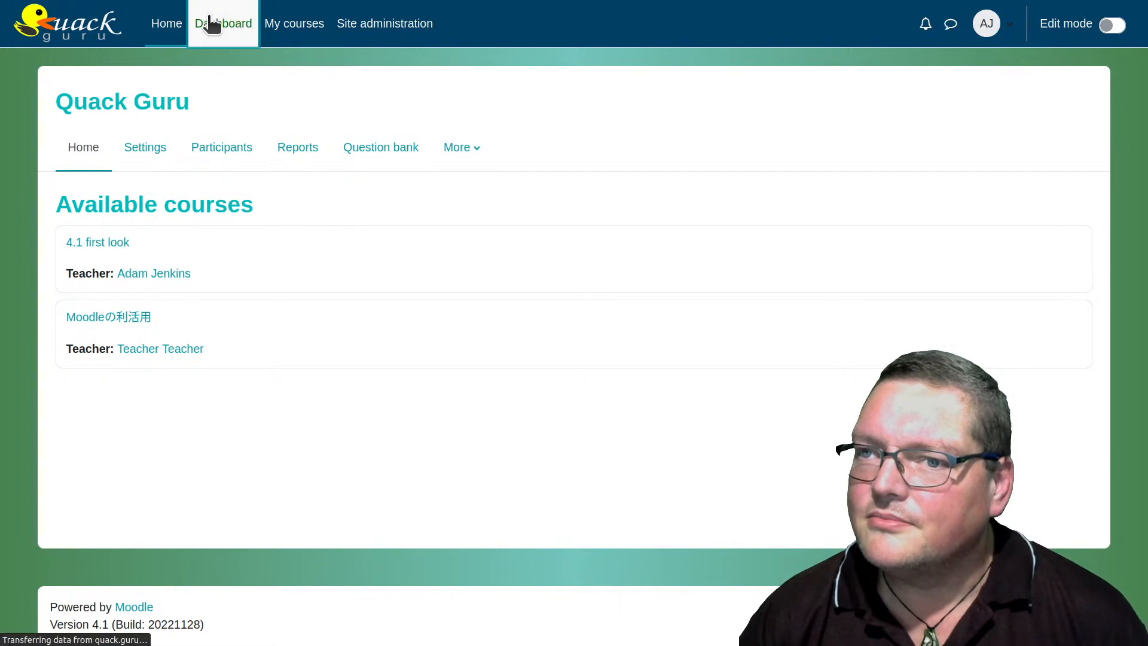
scroll(229, 306, "down", 10)
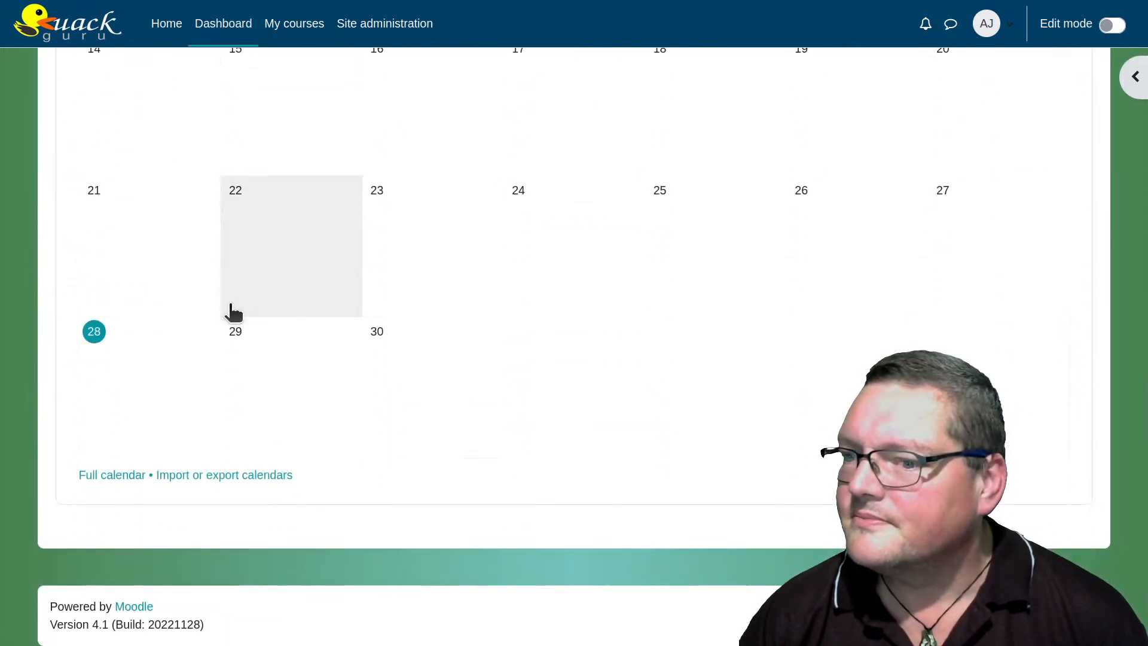
scroll(232, 311, "up", 10)
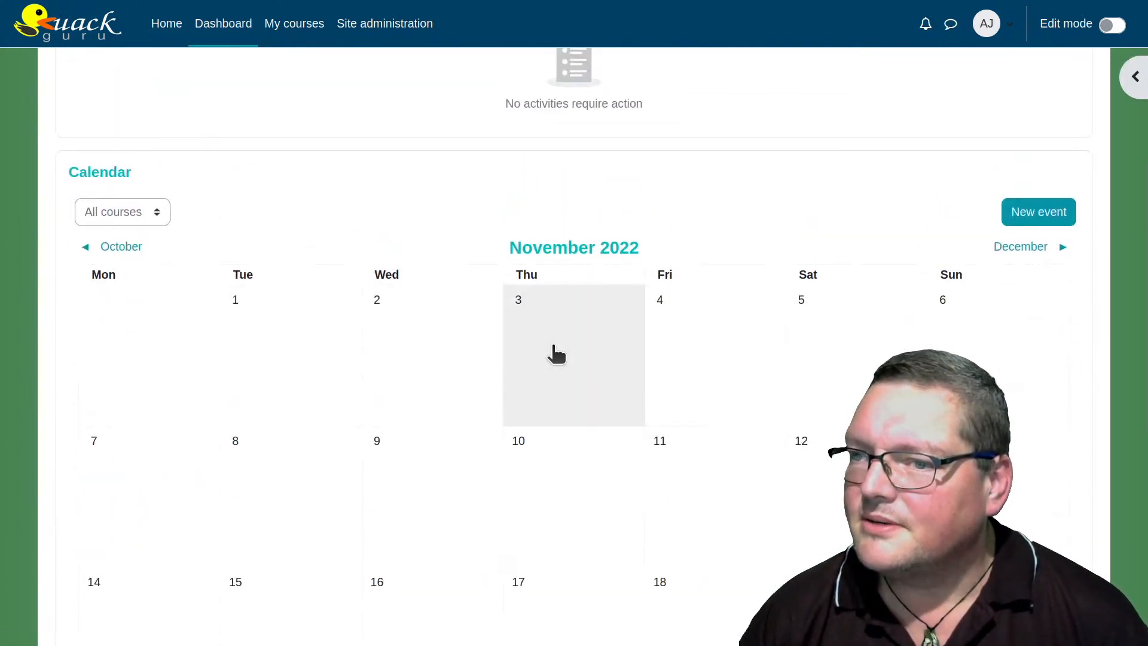
scroll(676, 478, "down", 4)
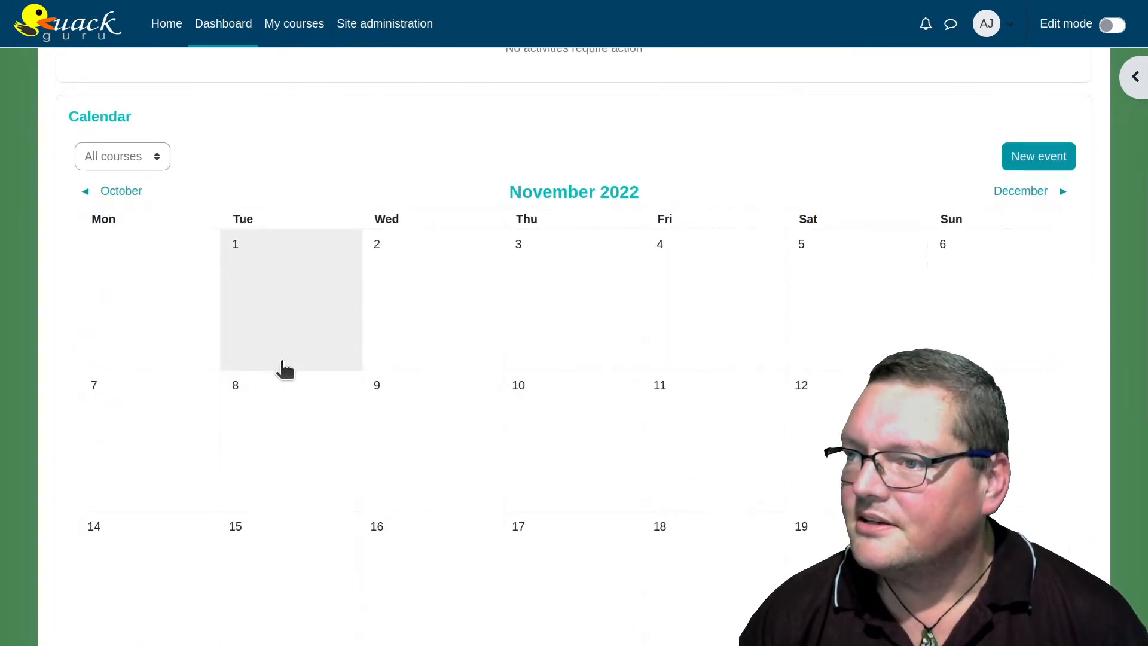
scroll(541, 427, "up", 4)
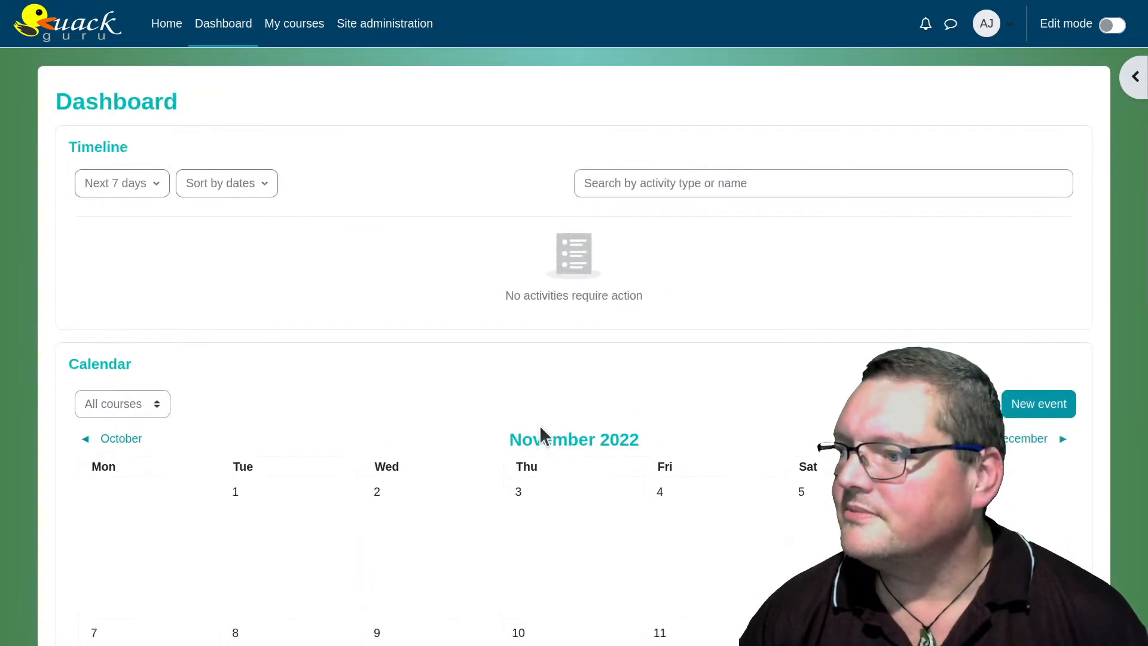
Open a new calendar event for 3 November 2022, examine its expanded options including the description editor, and close it unsaved.
scroll(541, 427, "down", 4)
left_click(556, 325)
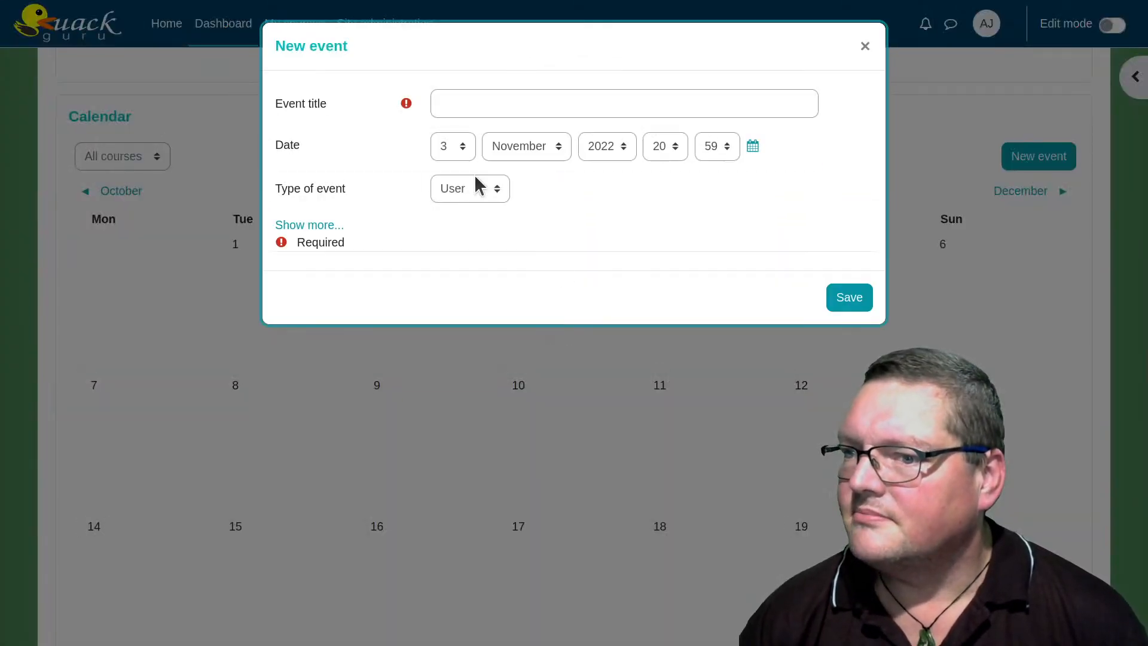
left_click(313, 225)
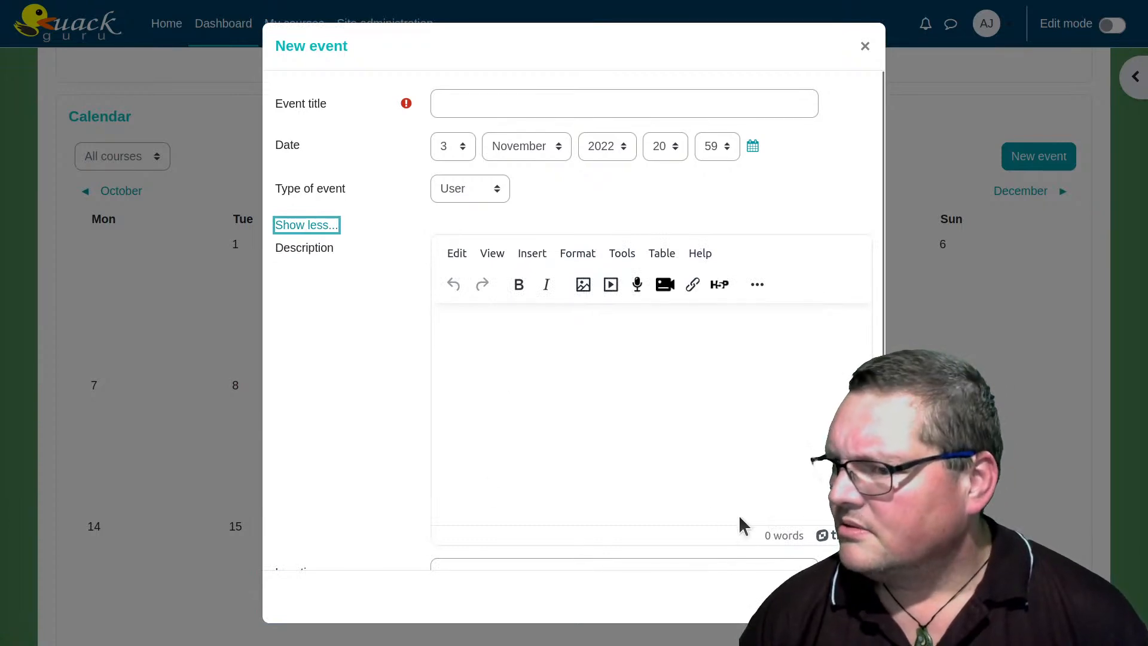
scroll(608, 450, "down", 5)
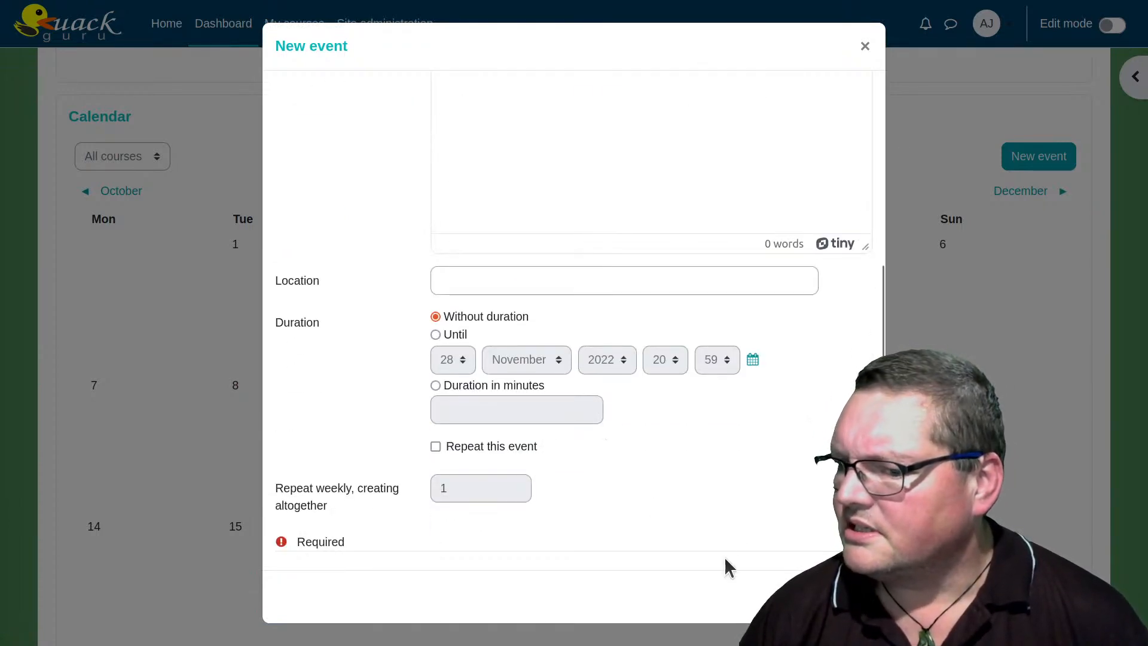
scroll(711, 533, "up", 5)
left_click(864, 47)
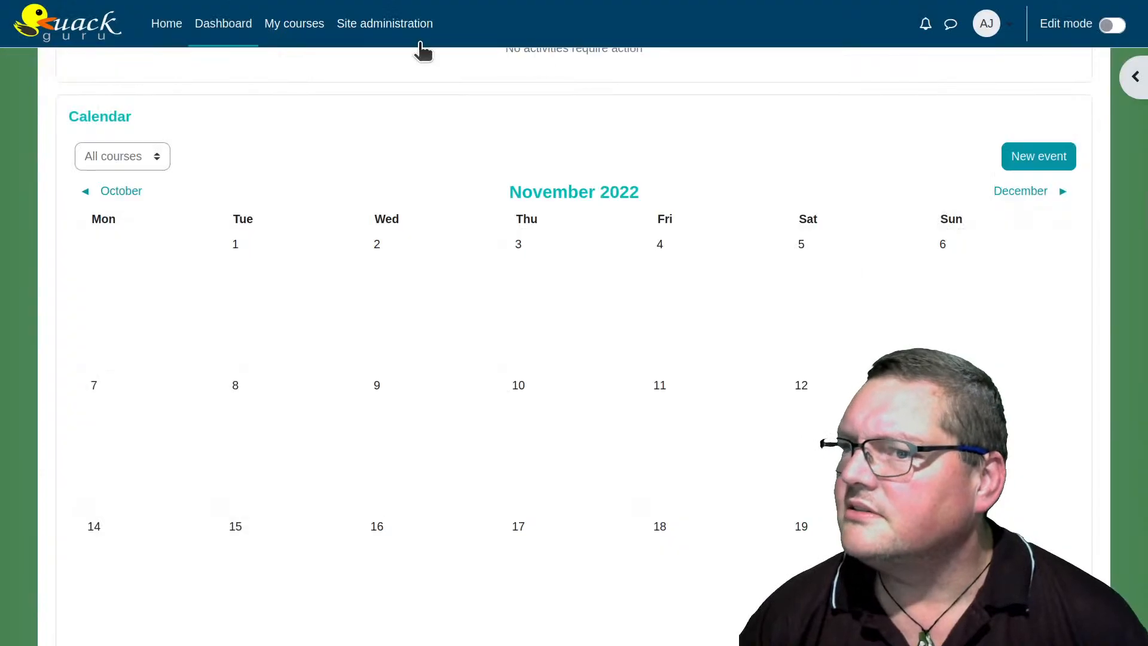
Open the Mobile authentication page in Site administration and examine its settings.
left_click(399, 33)
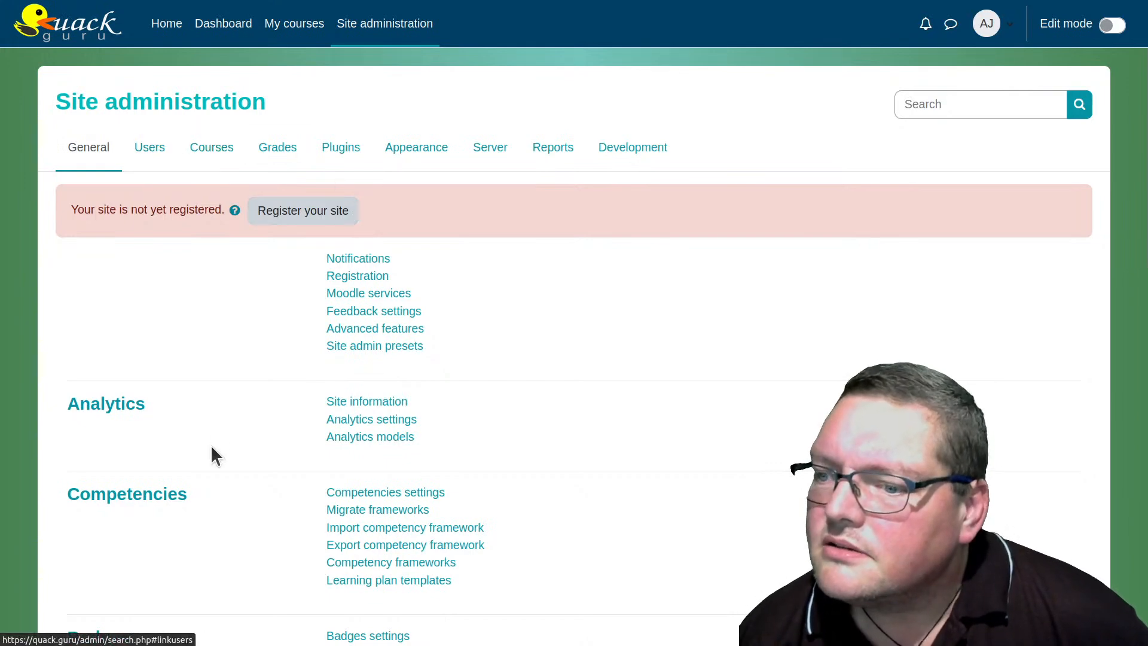
scroll(214, 449, "down", 15)
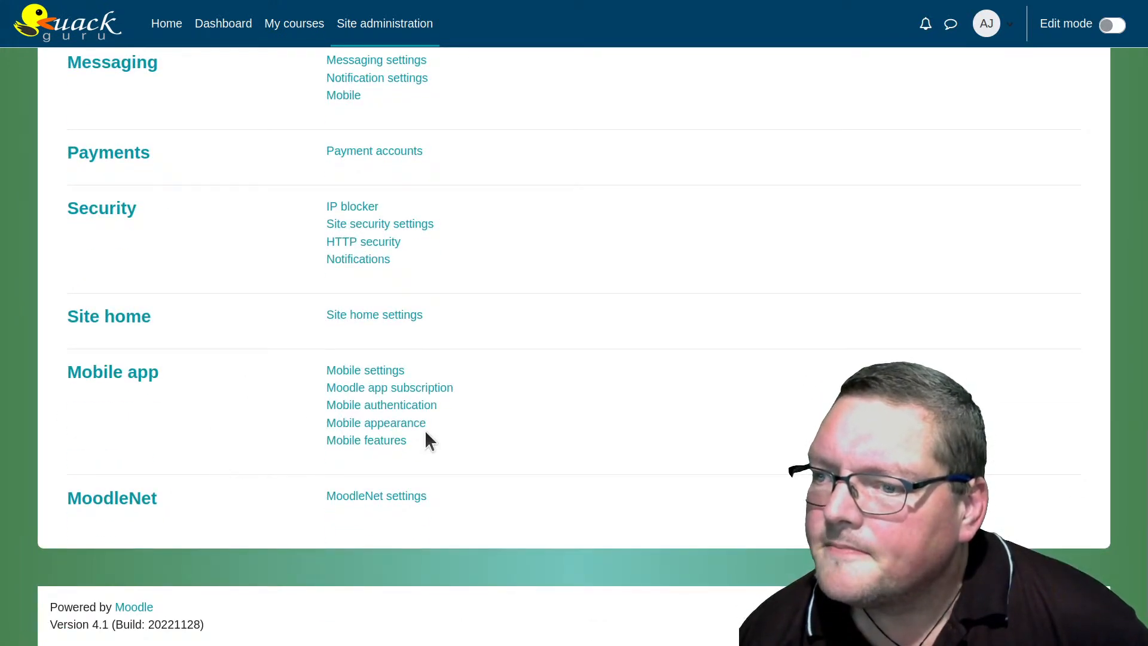
left_click(387, 407)
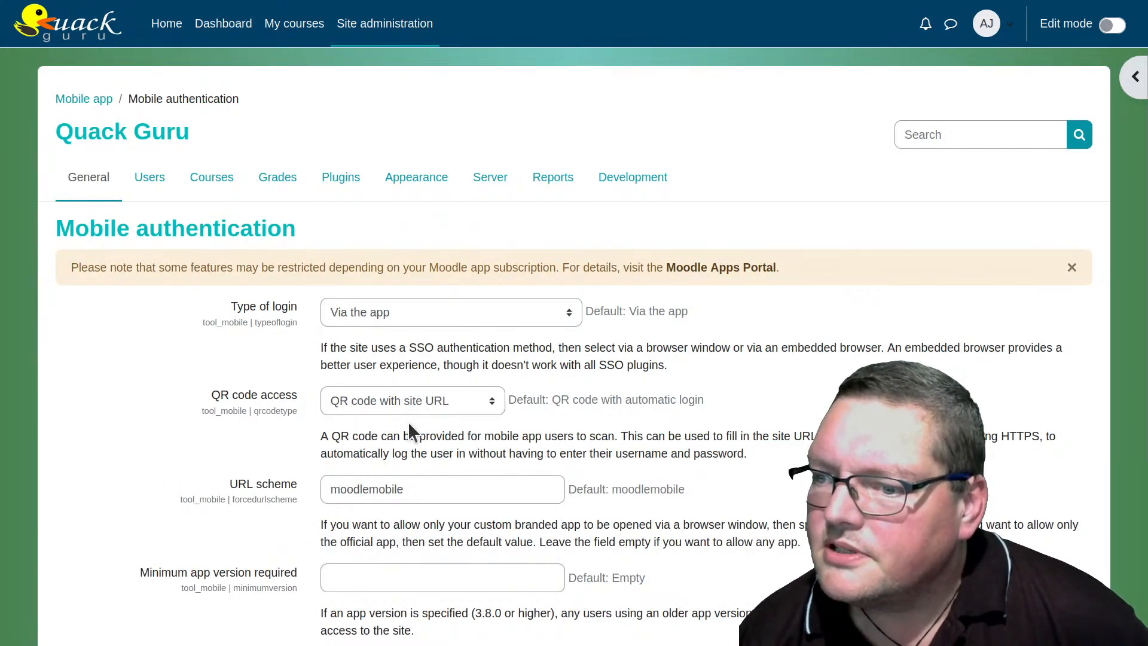
scroll(300, 481, "down", 4)
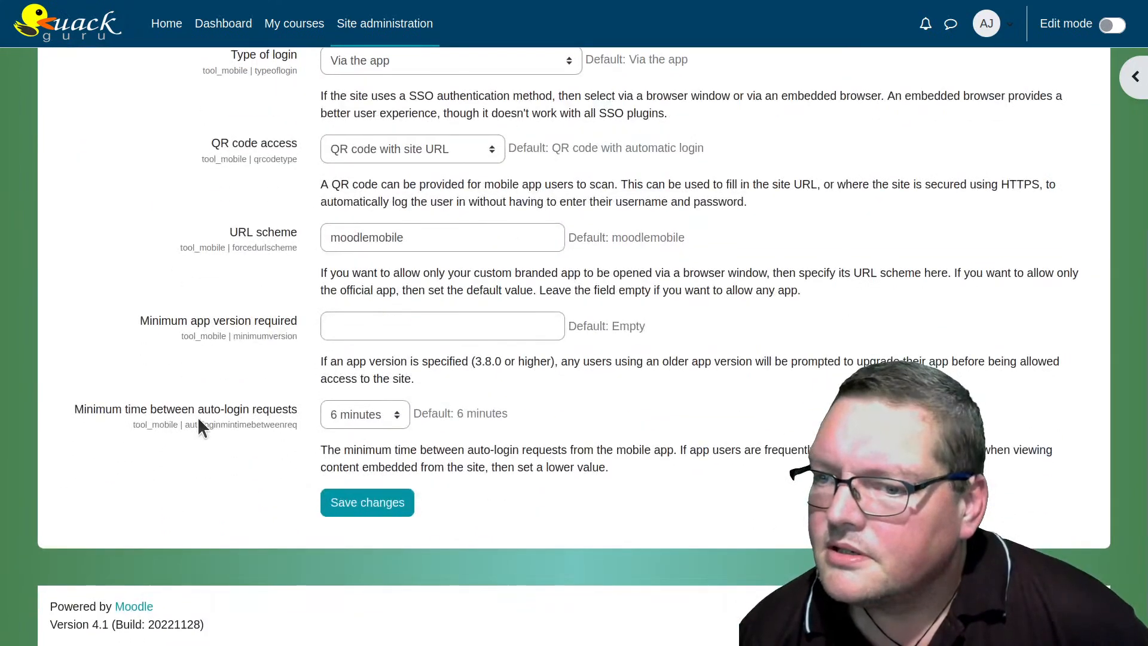
scroll(484, 415, "up", 3)
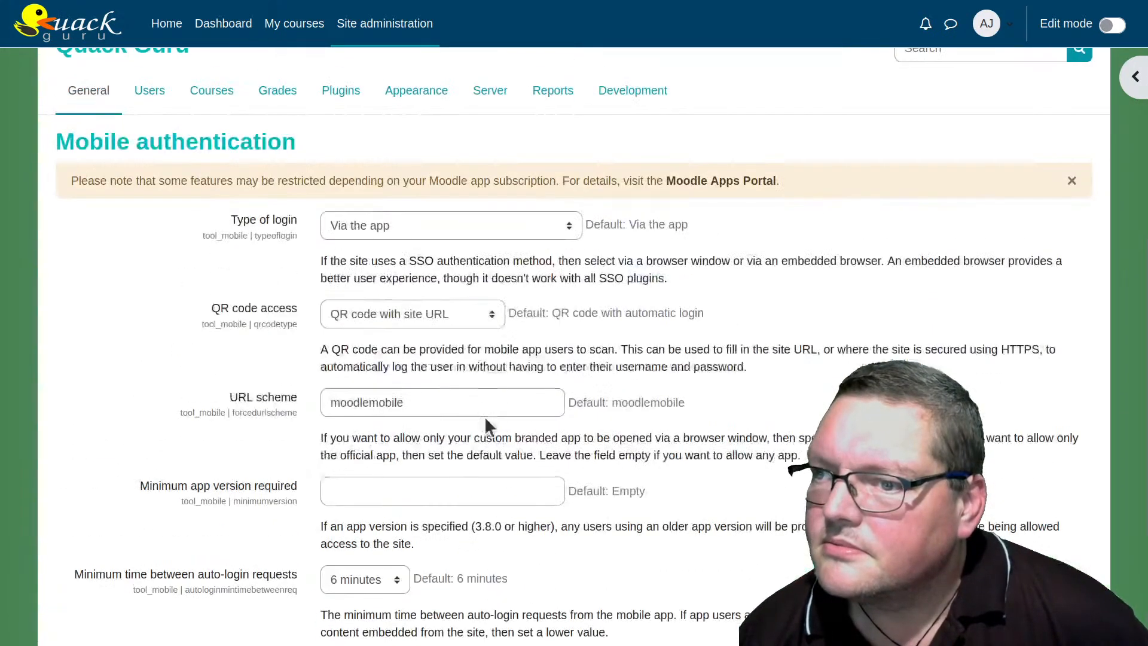
Check the options offered for QR code access, keeping the current selection.
left_click(435, 318)
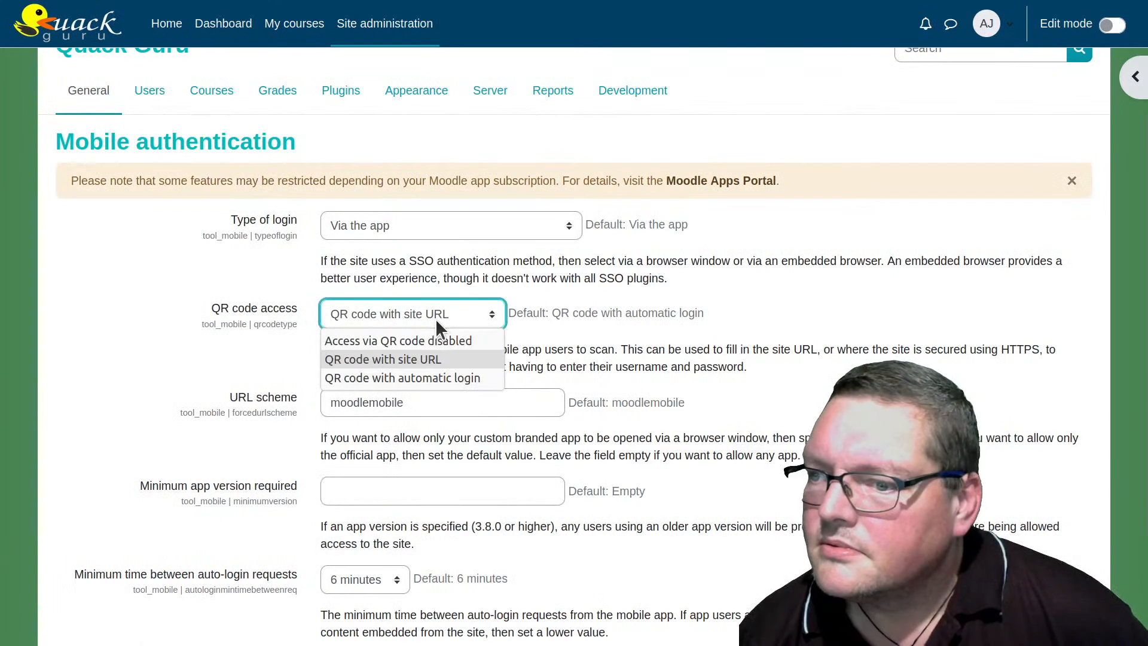
left_click(605, 345)
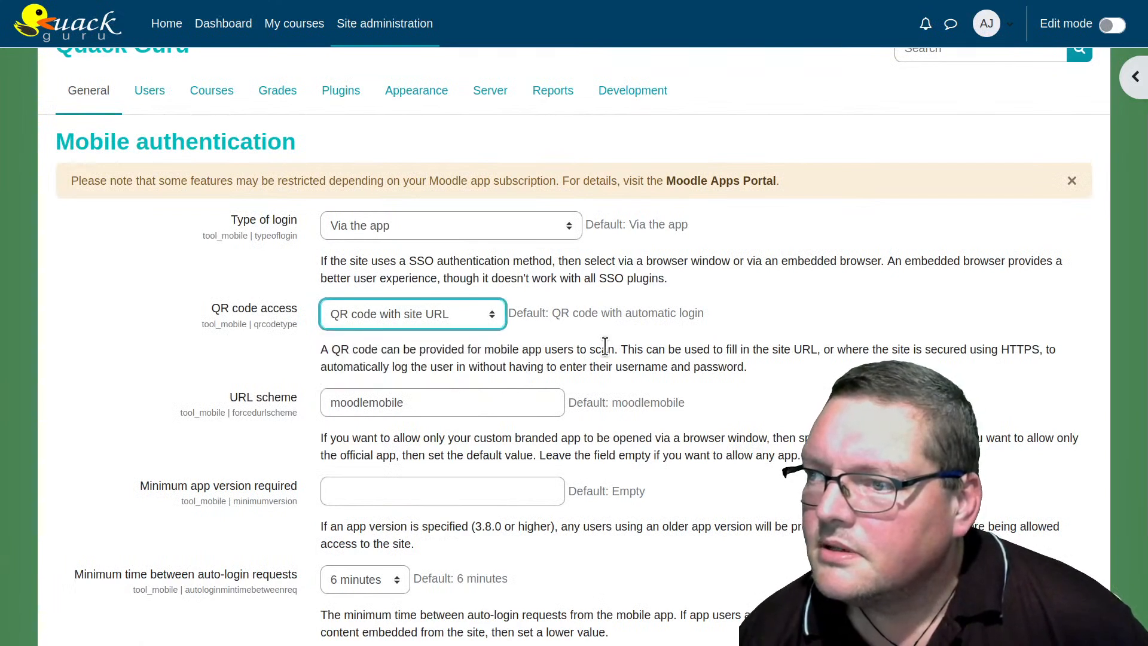
scroll(605, 345, "up", 2)
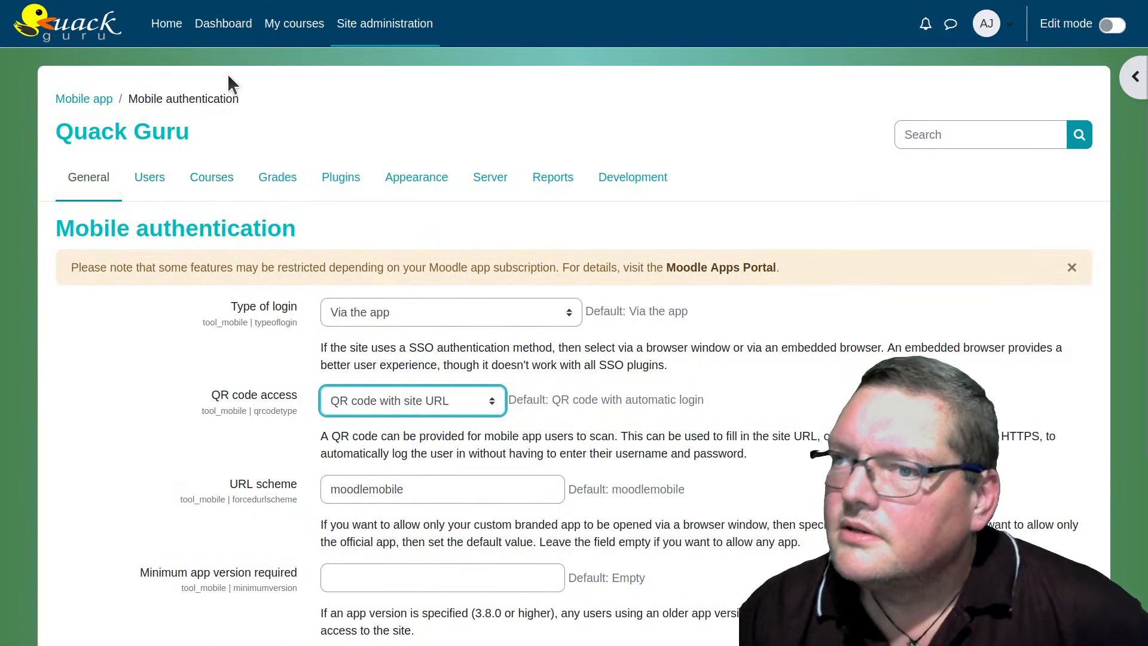
Open the Mobile settings page from Site administration, check its App policy URL setting, and go back to the administration list.
left_click(366, 23)
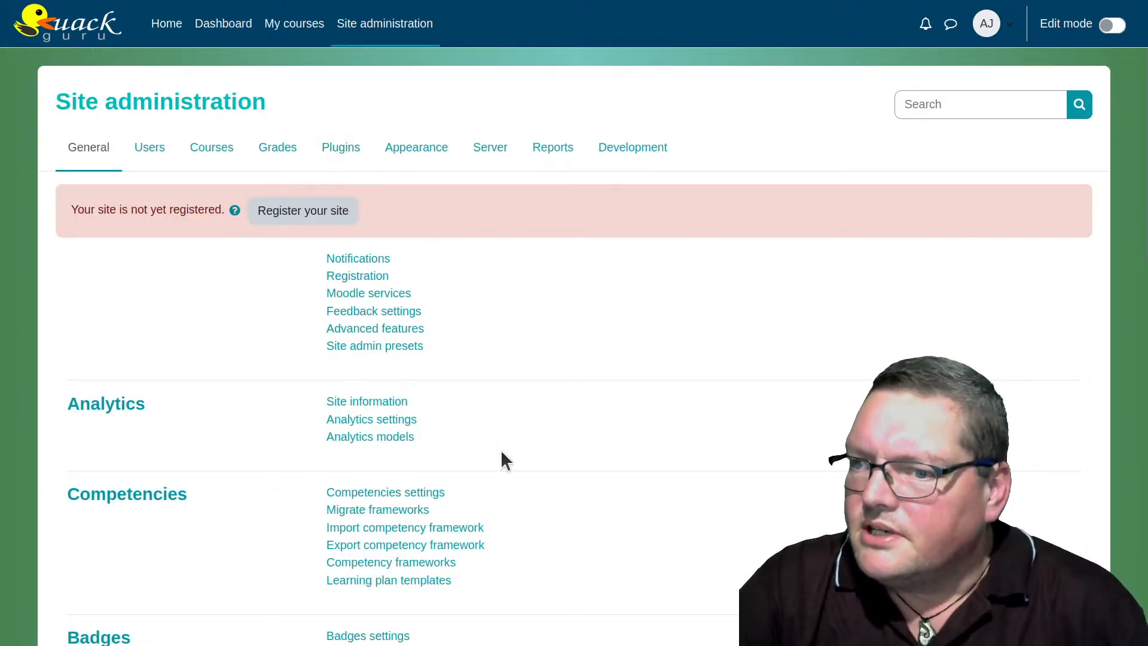
scroll(500, 450, "down", 8)
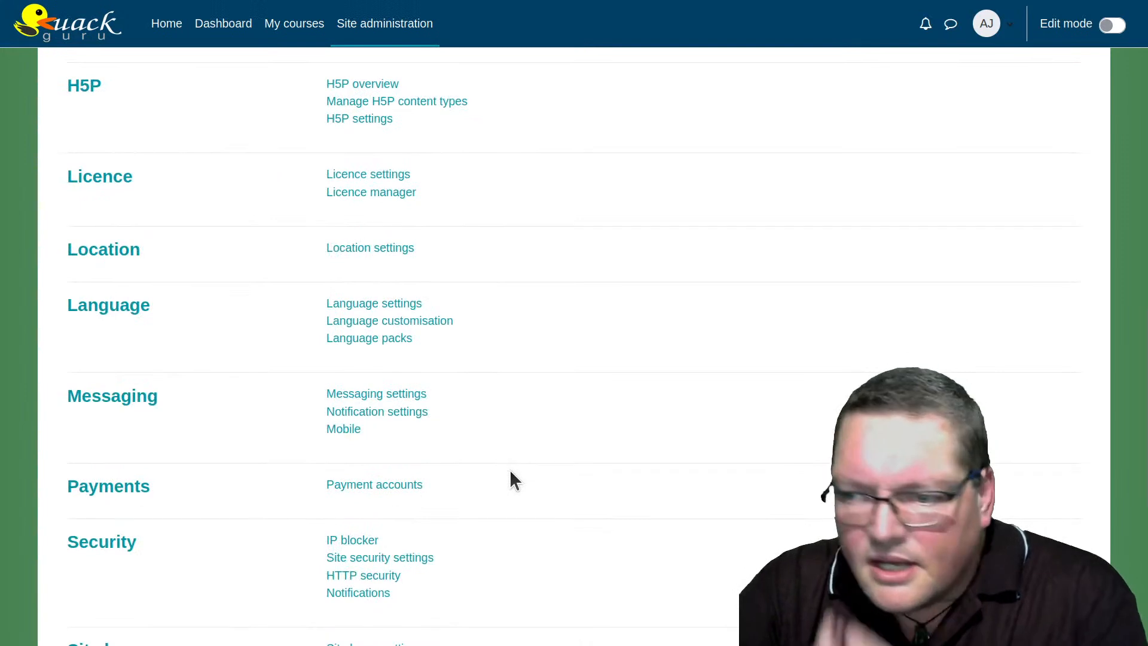
scroll(514, 460, "down", 5)
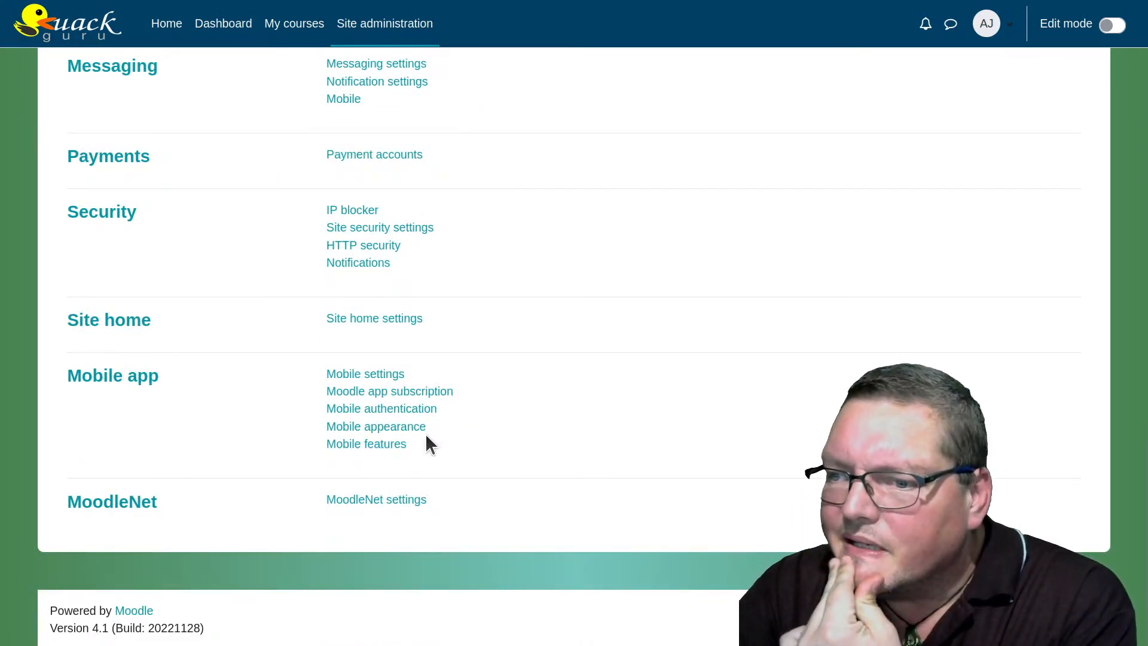
left_click(383, 377)
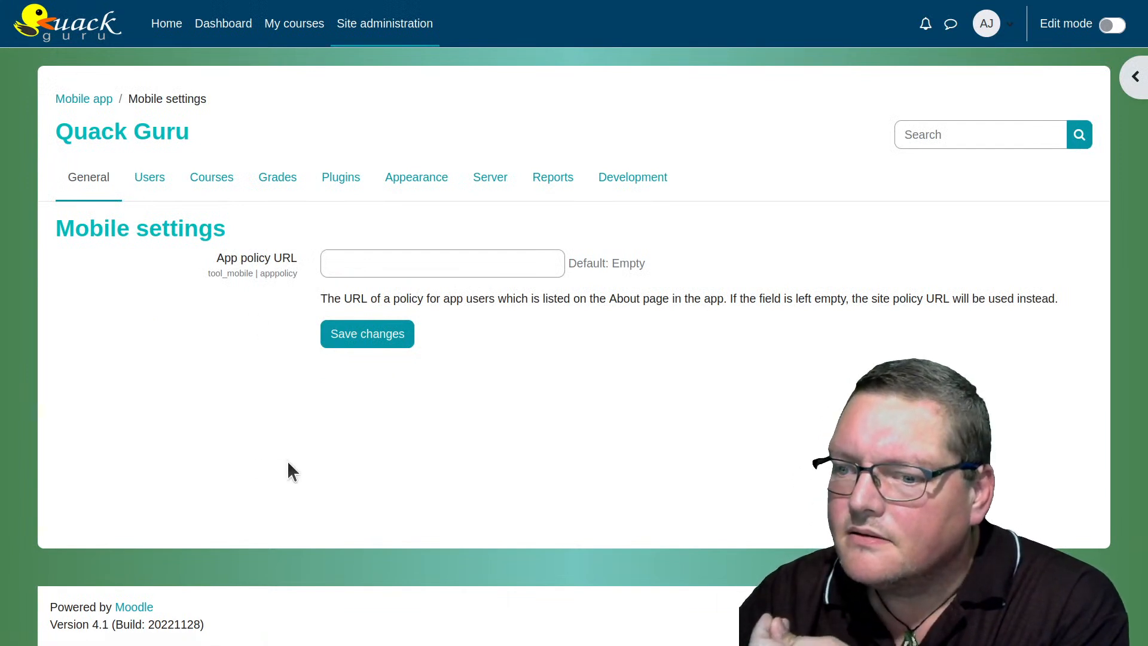
mouse_move(39, 1)
left_click(14, 40)
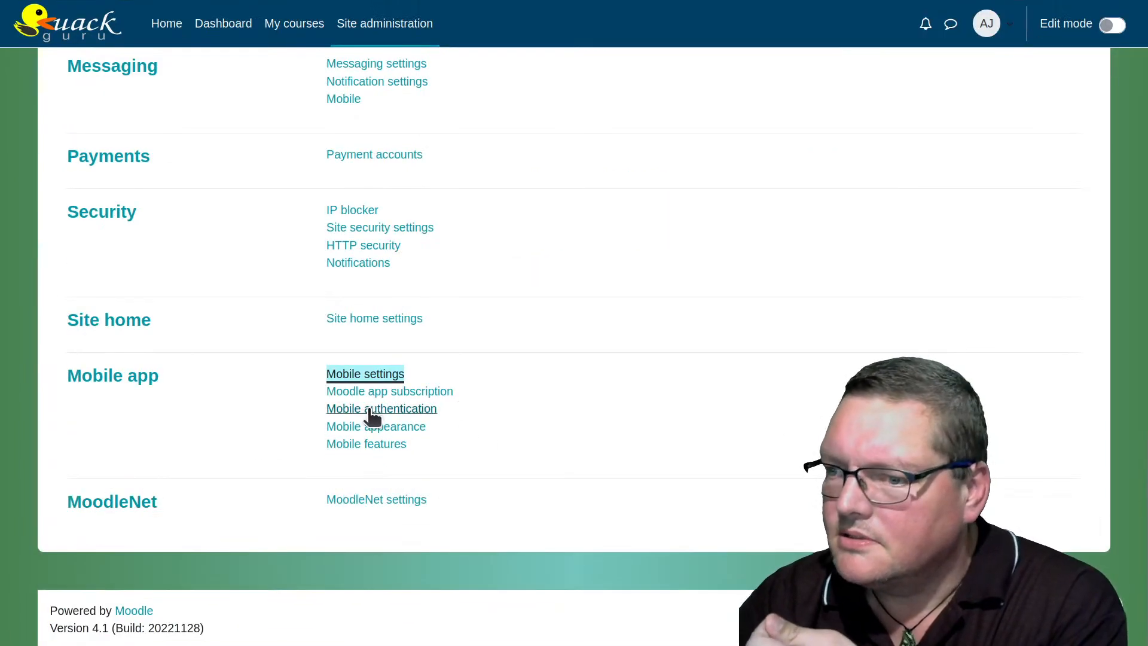
Open the Mobile features page and examine its log out, disabled features and custom menu items settings.
left_click(400, 444)
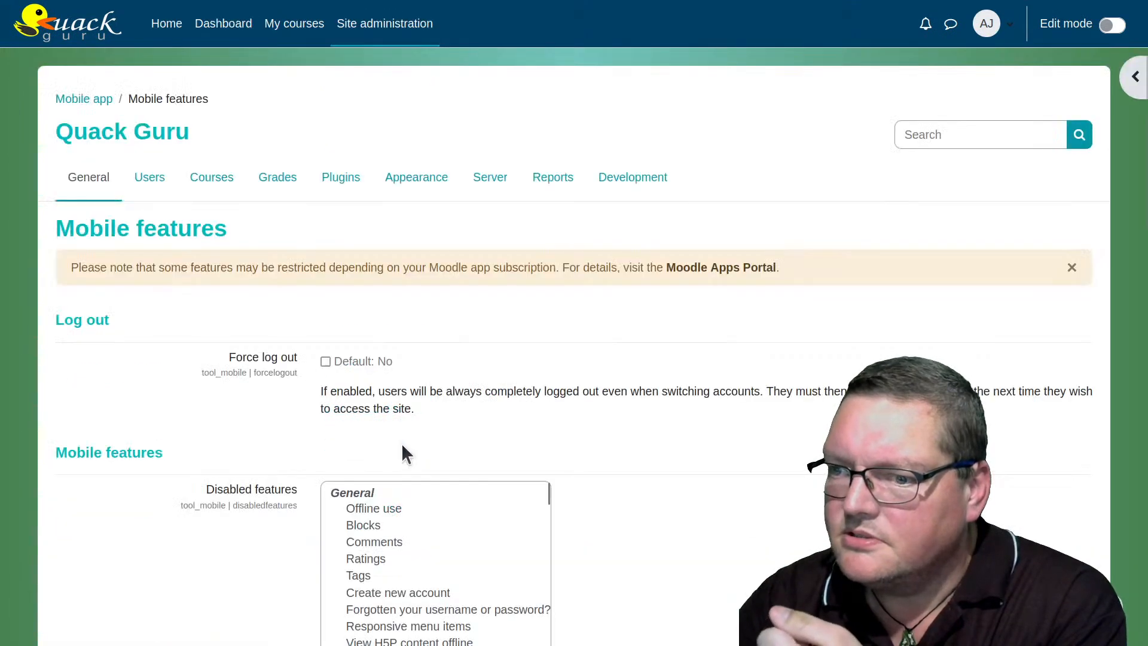
scroll(254, 486, "down", 5)
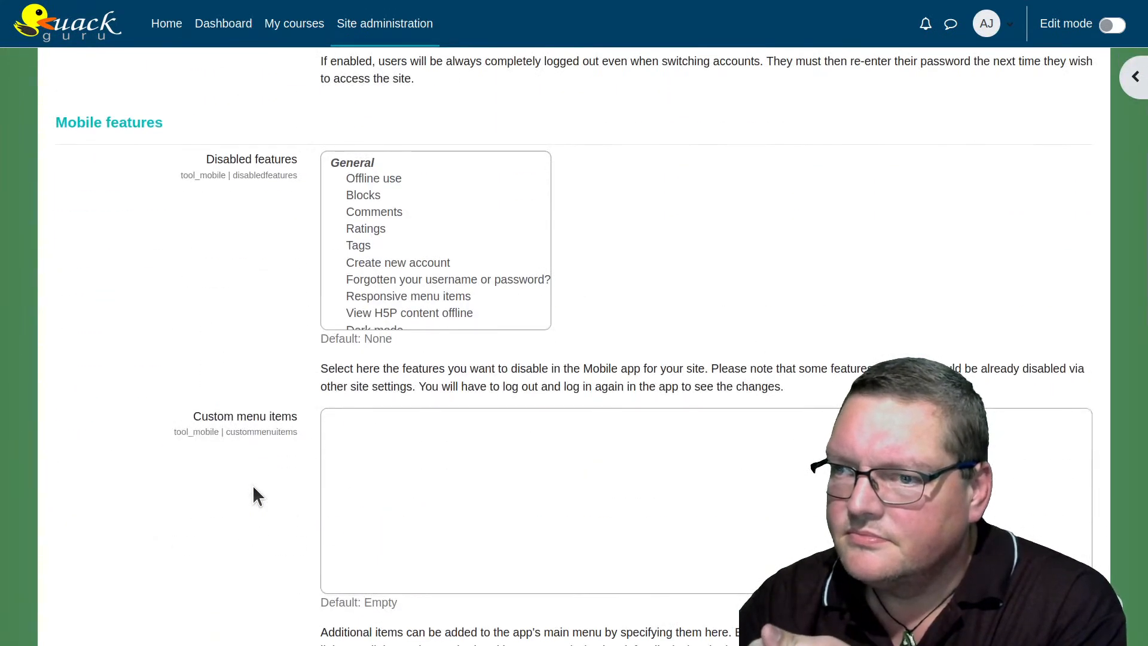
Examine the custom menu item format, file type exclusion list and custom language strings settings of the Mobile features page.
scroll(257, 495, "down", 1)
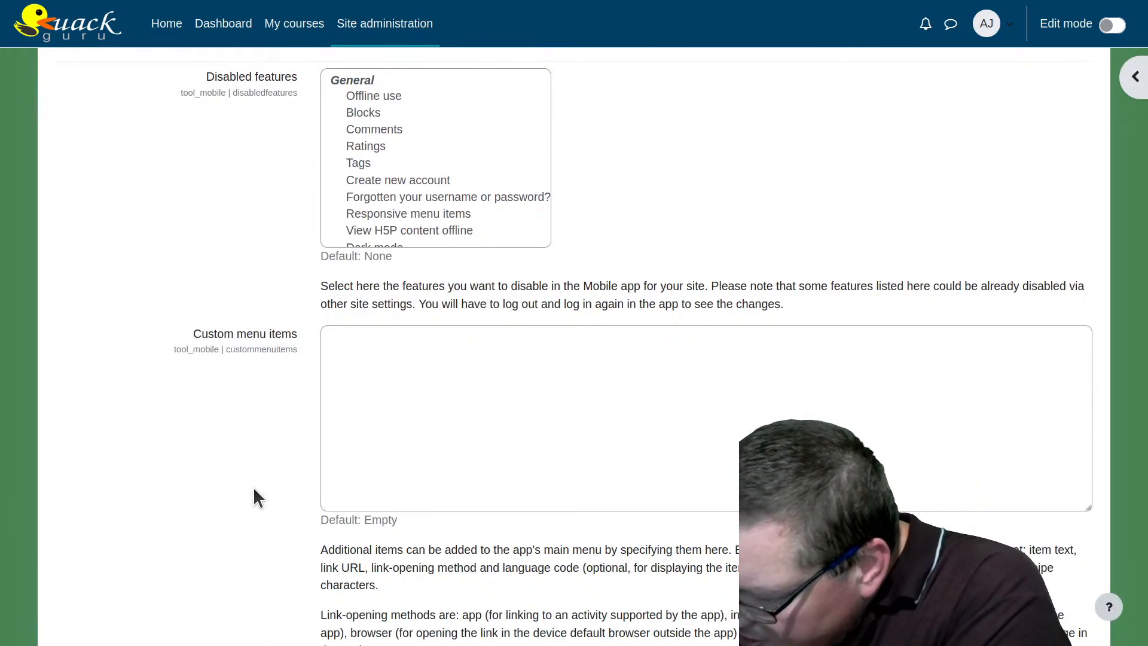
scroll(263, 499, "down", 3)
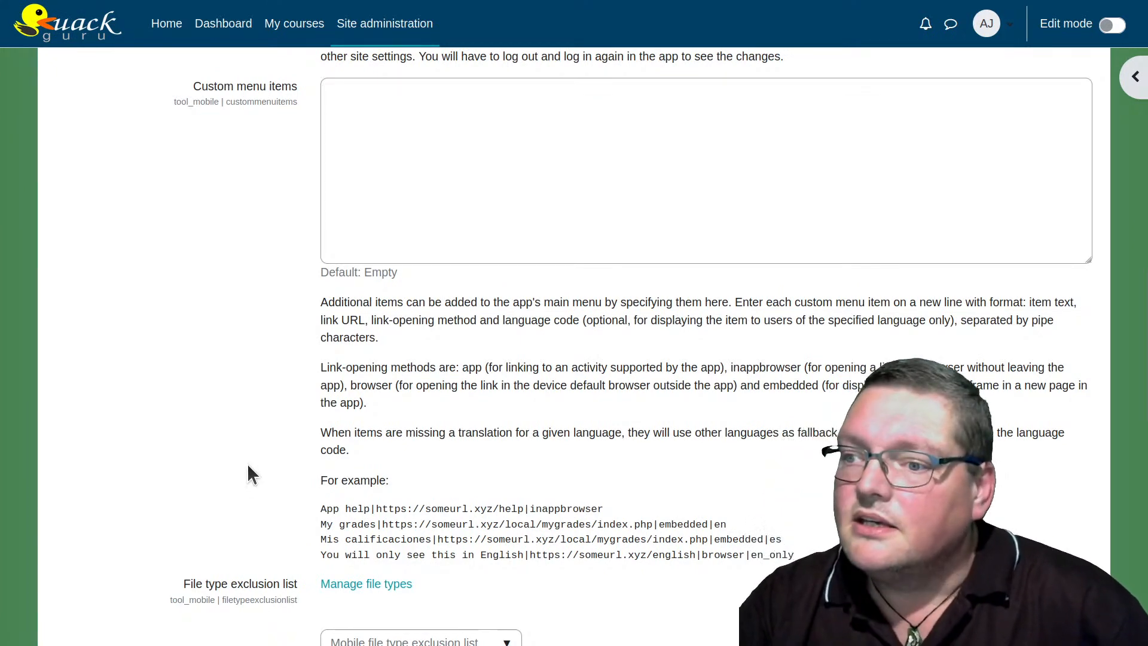
scroll(248, 468, "down", 5)
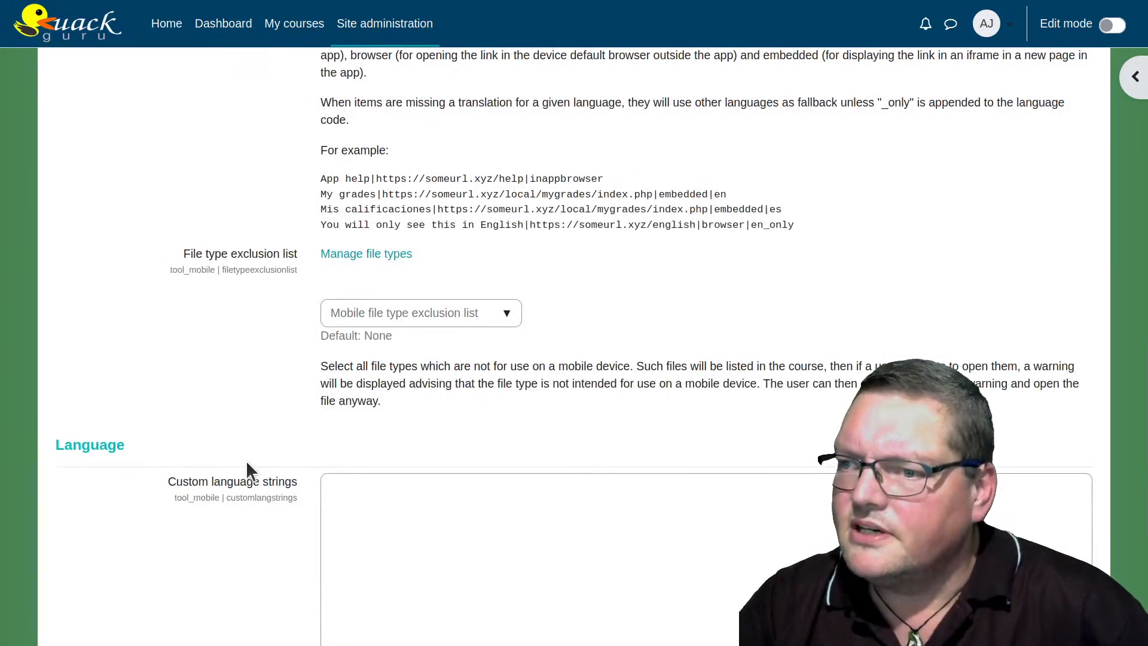
scroll(247, 463, "down", 5)
scroll(247, 463, "up", 3)
scroll(247, 463, "up", 1)
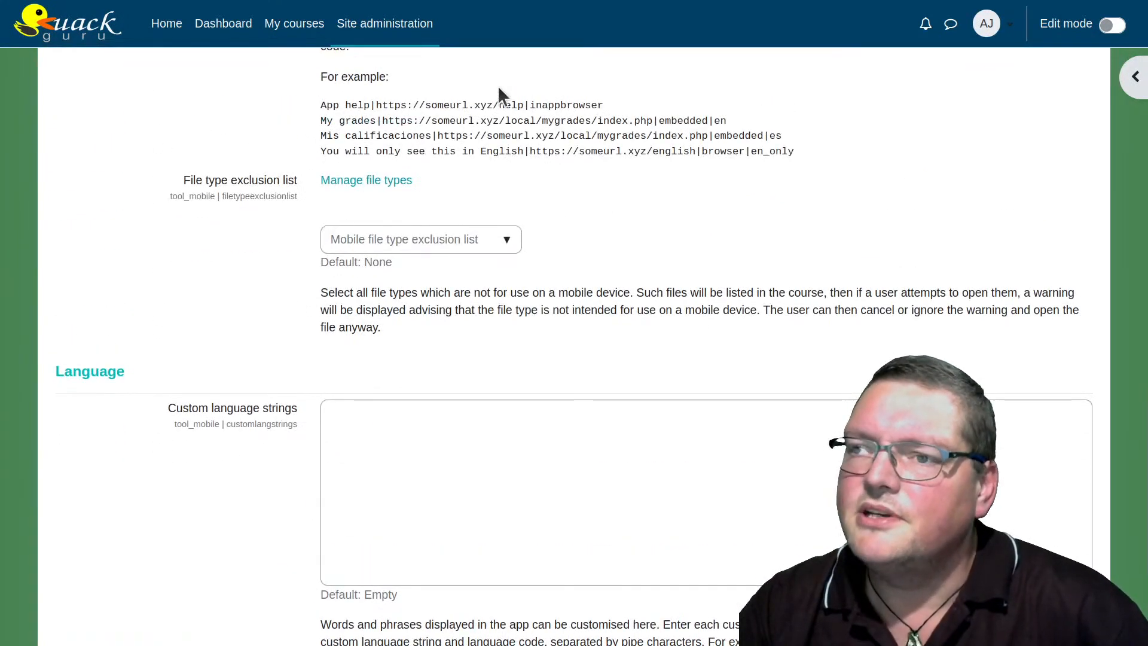
scroll(210, 297, "up", 9)
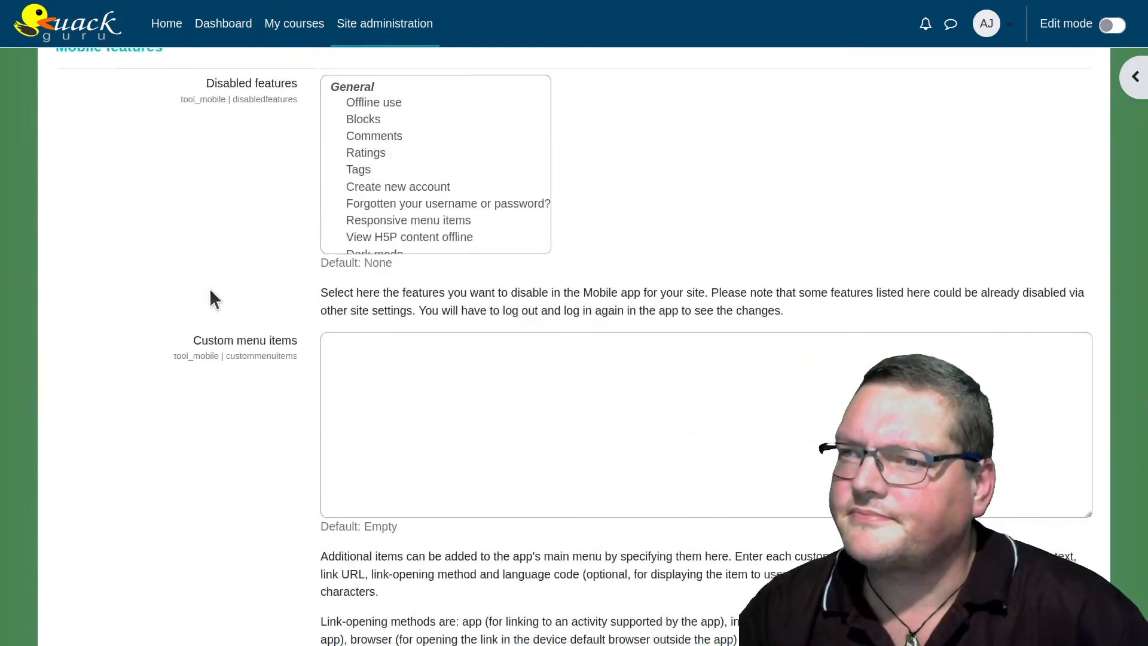
scroll(210, 297, "up", 6)
Open the Theme settings page under Appearance and examine Allow theme changes in the URL, switching it on and back off.
left_click(422, 174)
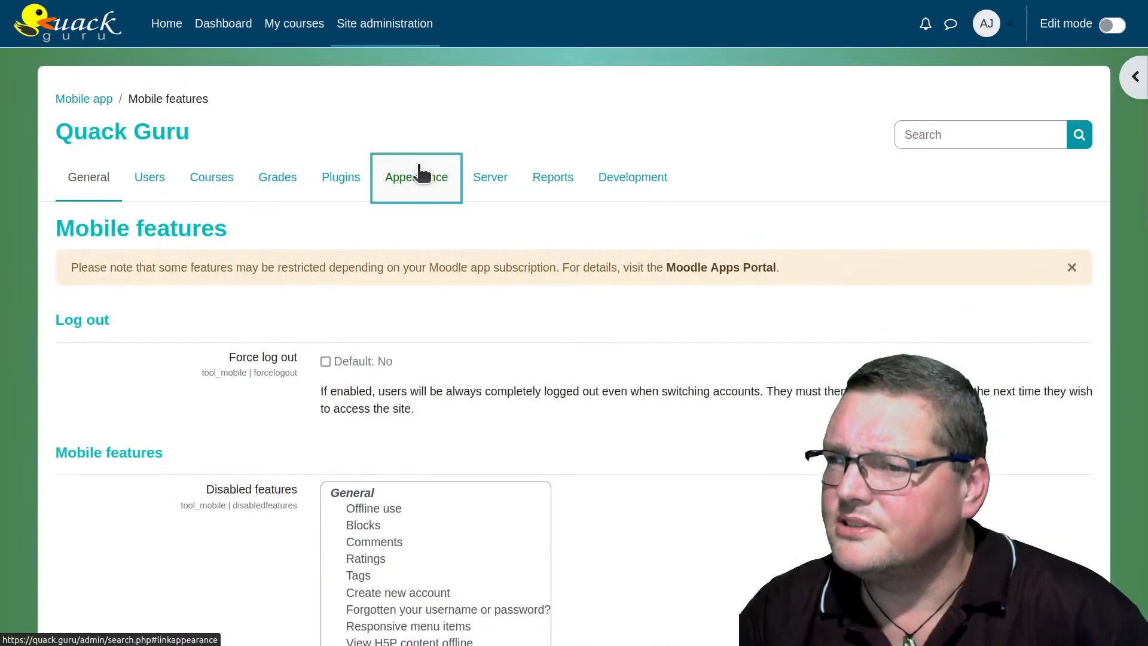
scroll(313, 423, "down", 2)
left_click(387, 448)
scroll(179, 504, "down", 5)
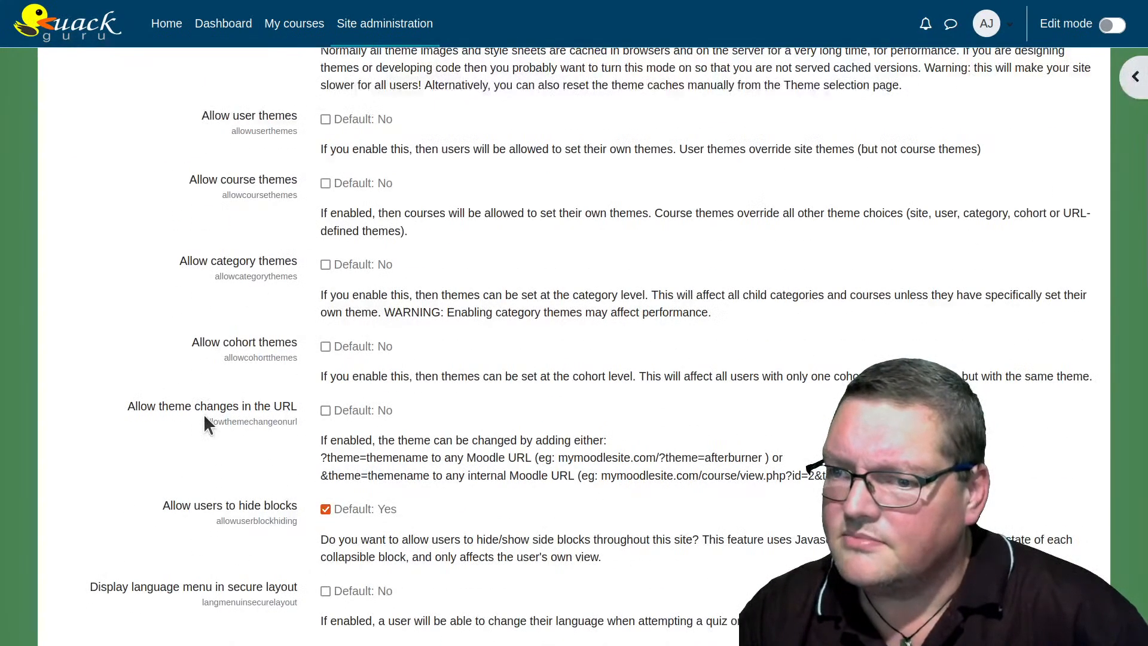
left_click_drag(153, 404, 335, 408)
left_click(363, 409)
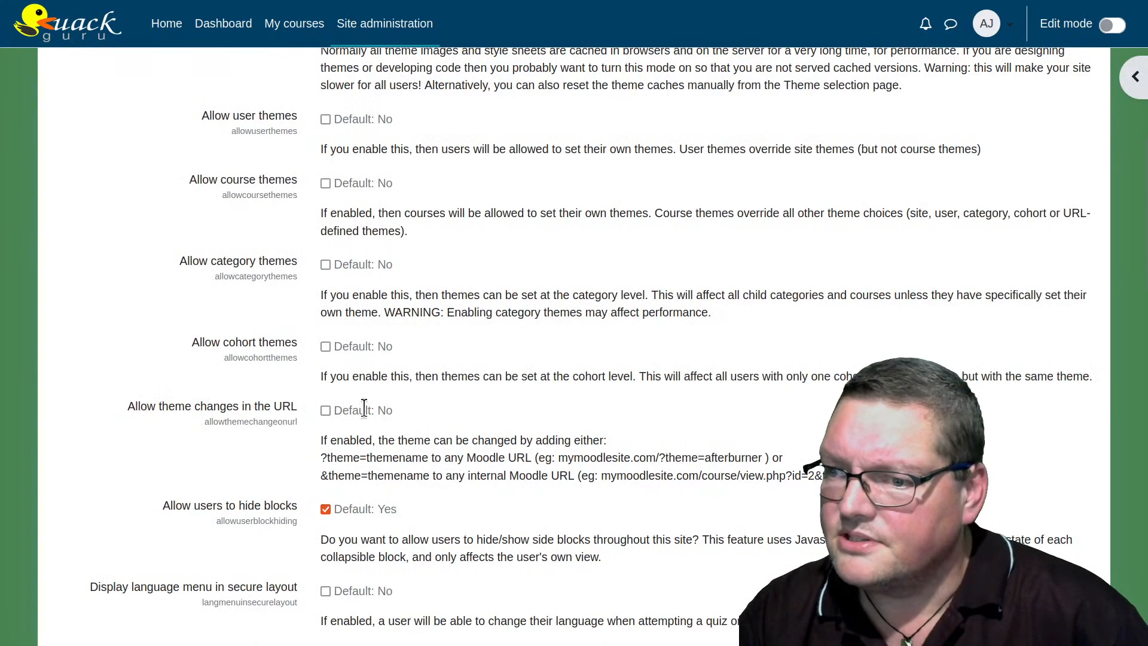
left_click(325, 410)
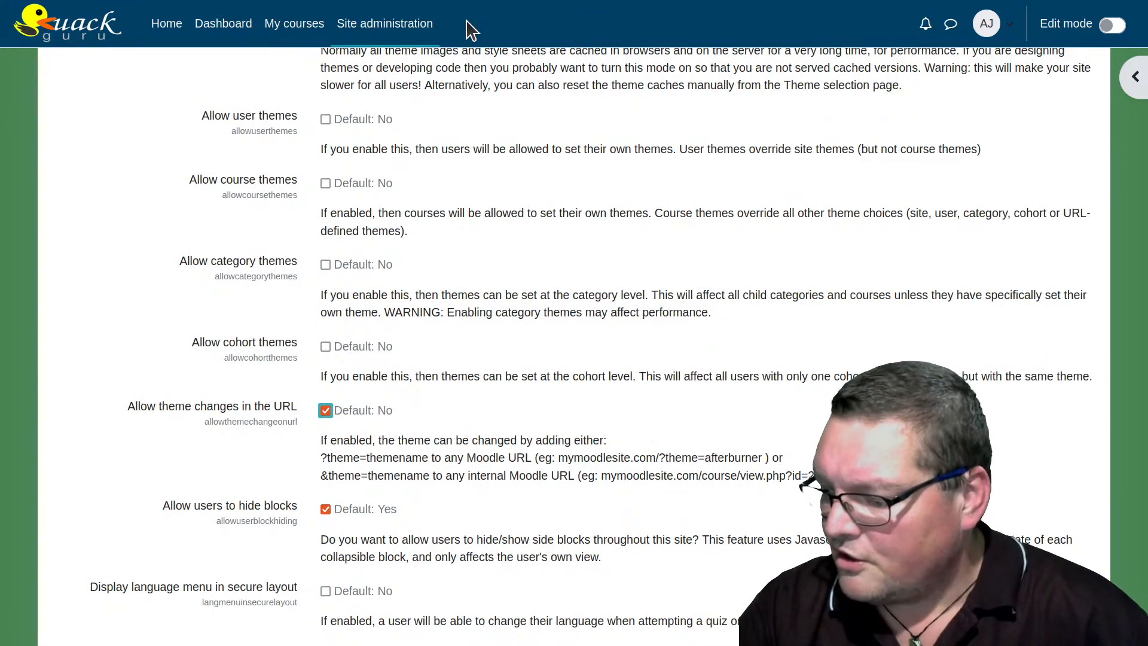
left_click(326, 410)
Leave Theme settings without saving and look through the Server and General administration lists.
scroll(422, 448, "up", 5)
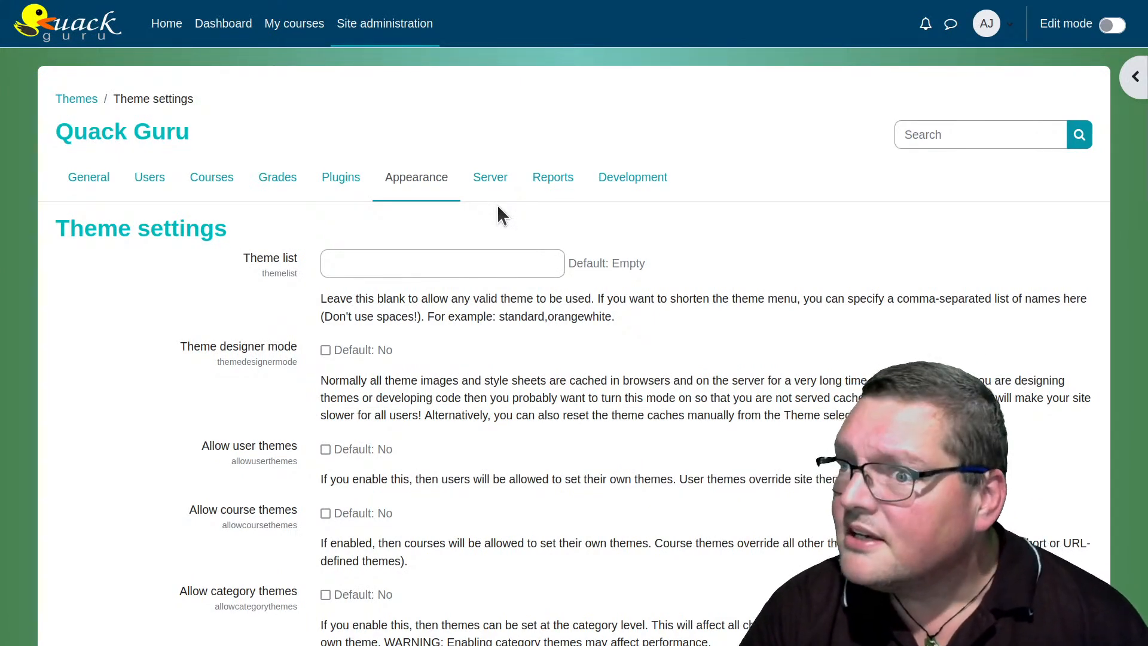
left_click(493, 186)
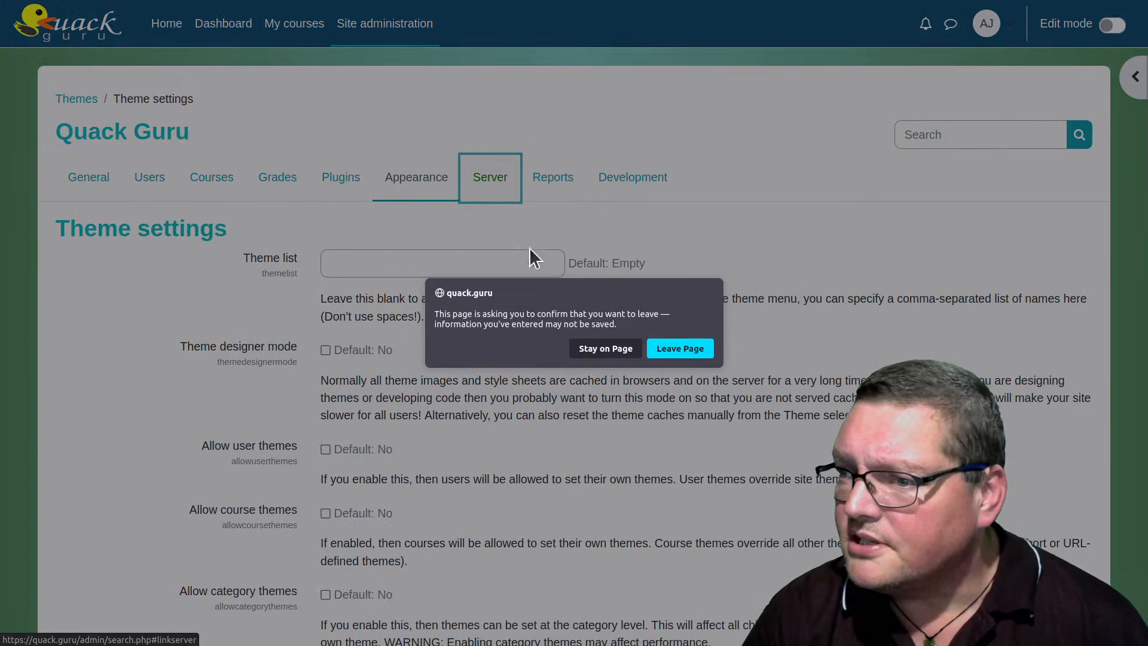
left_click(675, 349)
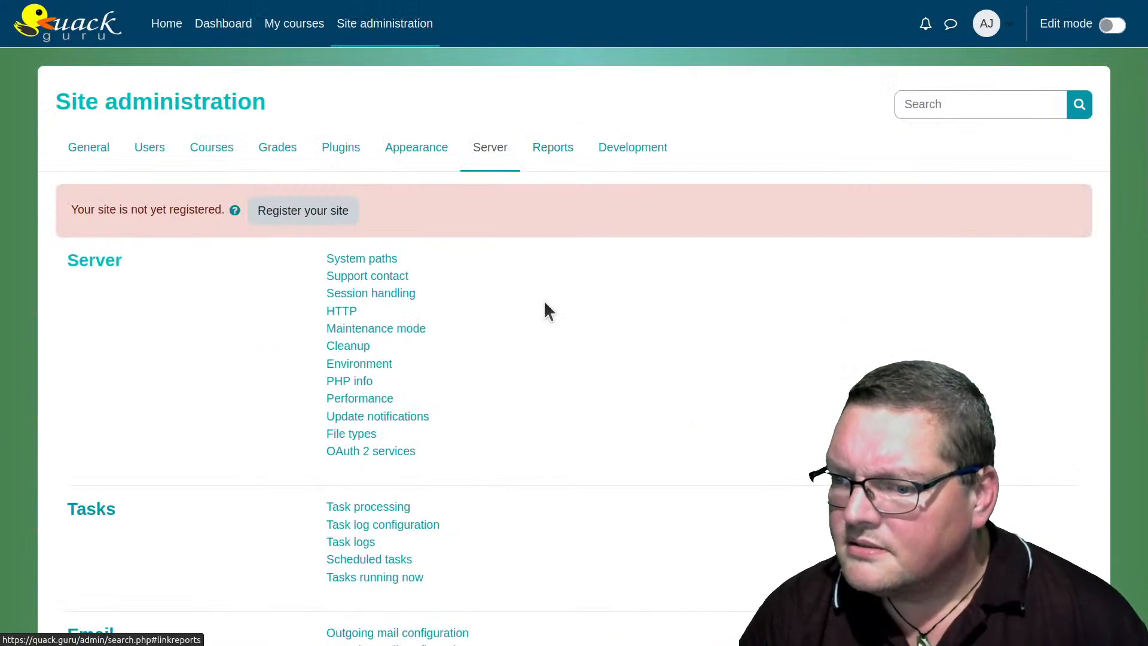
scroll(541, 400, "down", 5)
scroll(539, 401, "up", 5)
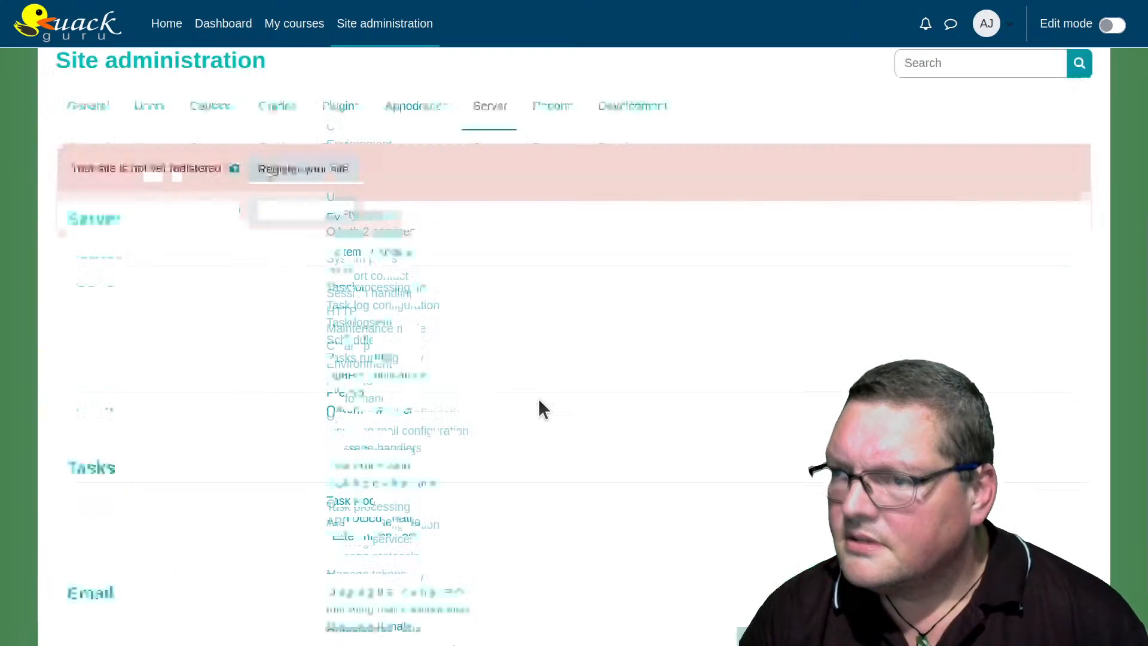
left_click(109, 151)
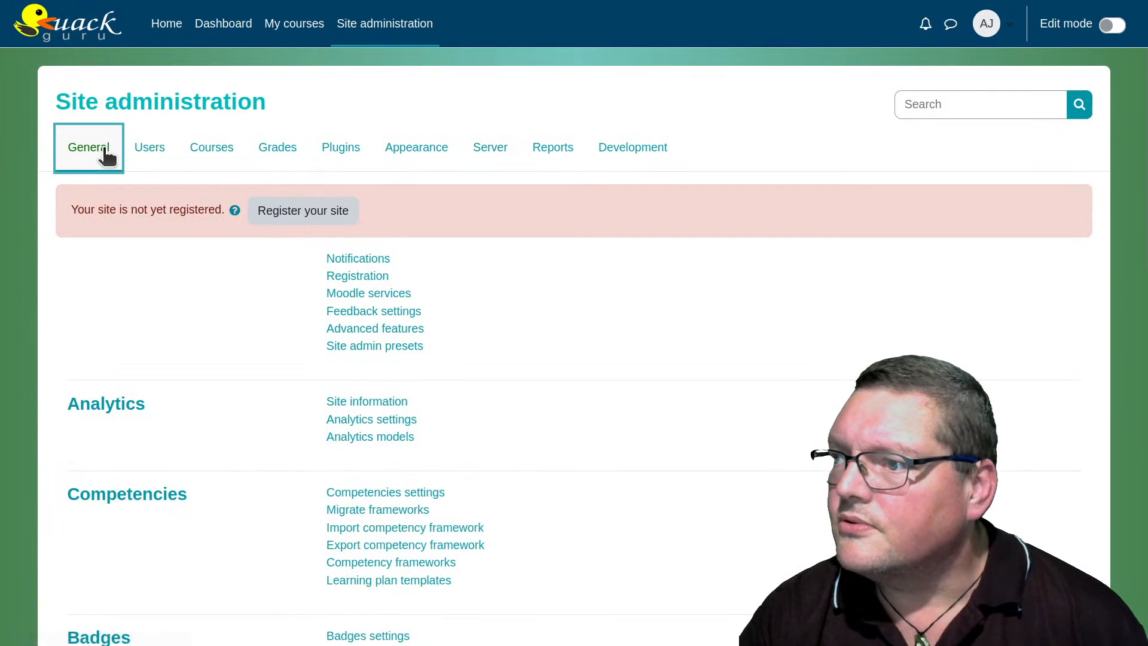
Try searching the site administration settings for "qr smae ip" and for "qr ip".
left_click(966, 108)
type("qr")
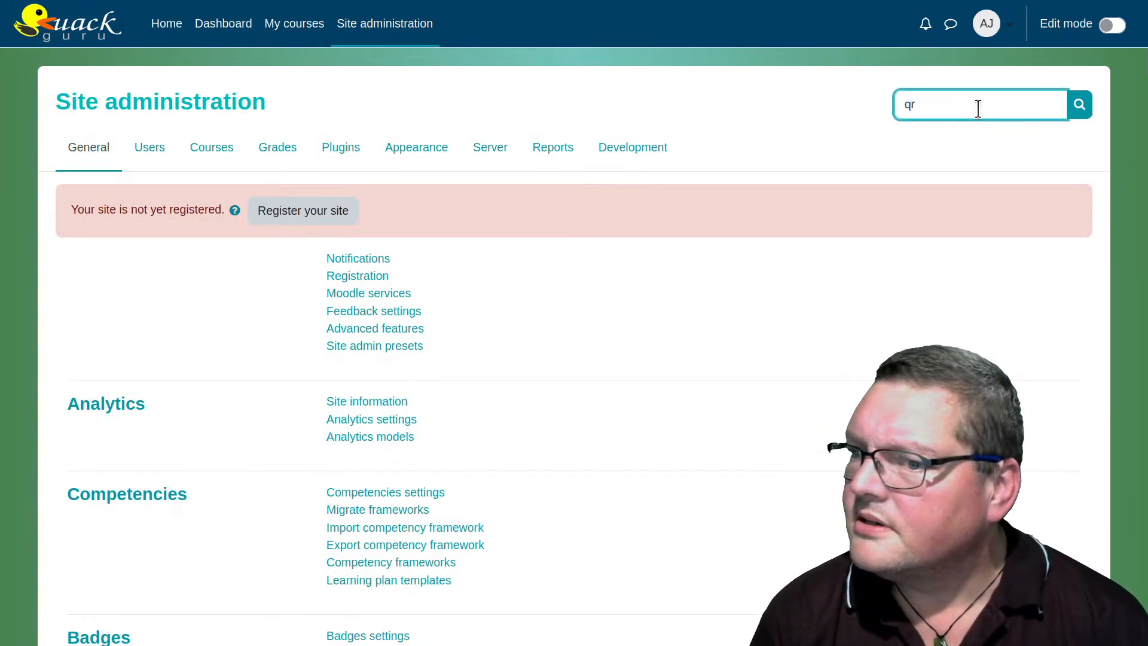
type(" smae ip")
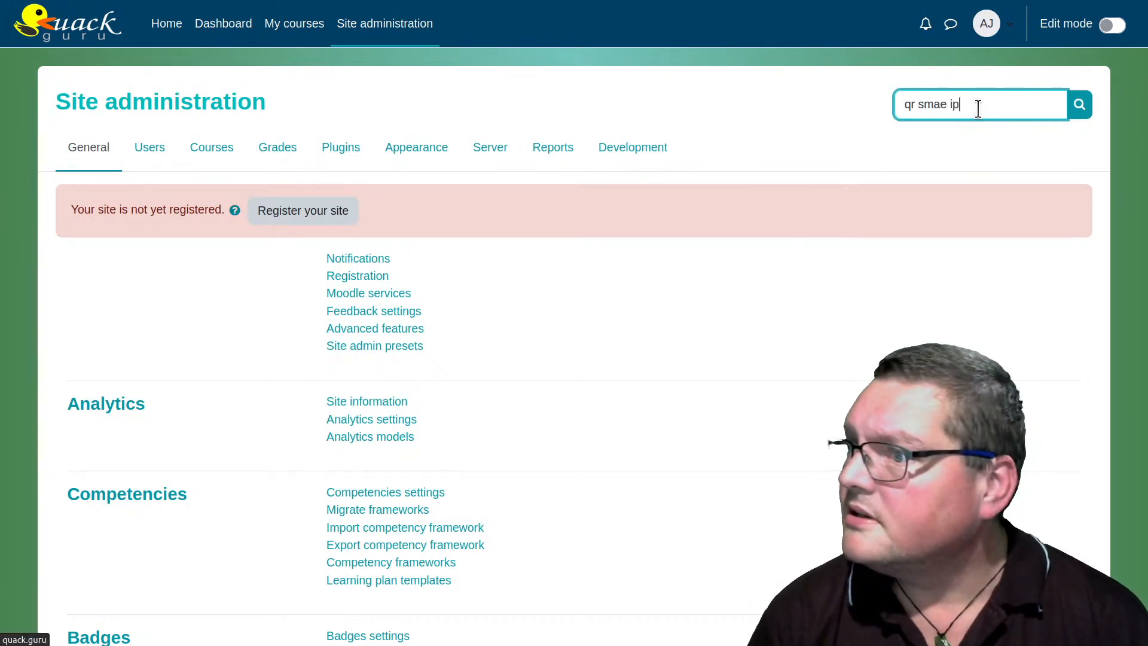
key("Return")
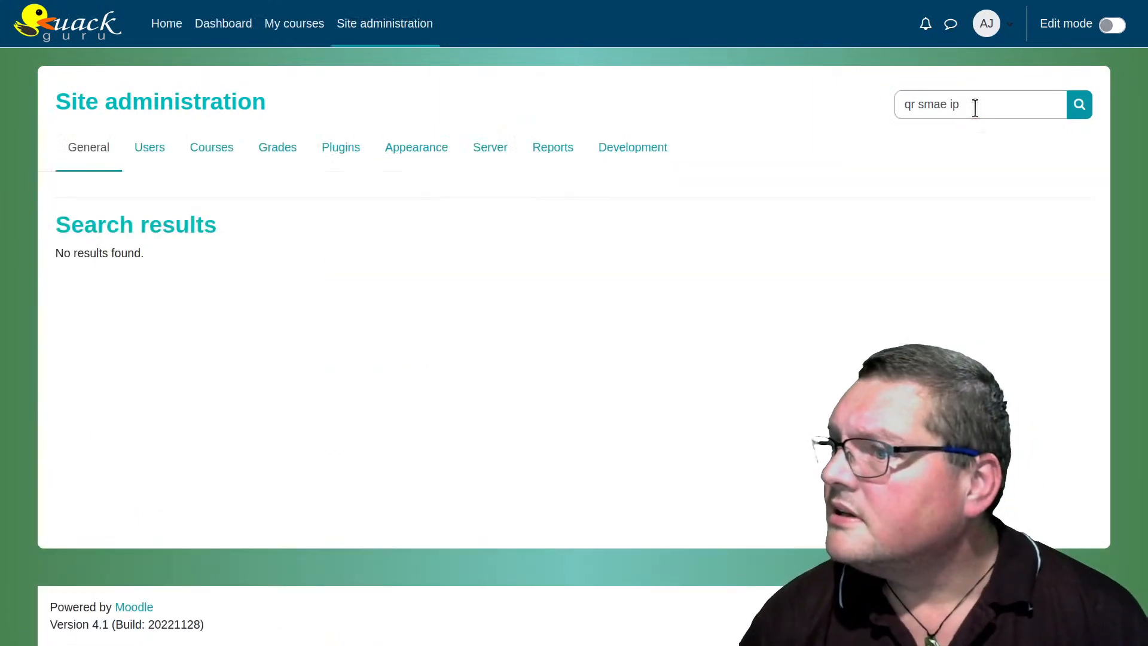
left_click(936, 104)
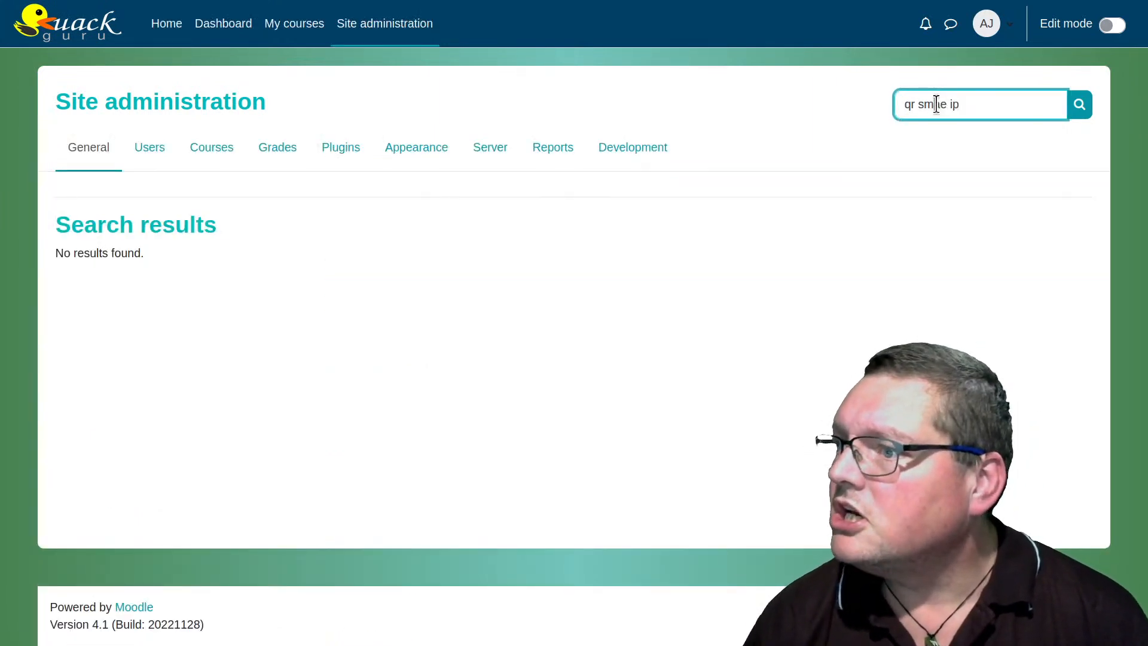
key("BackSpace")
key("BackSpace")
key("Return")
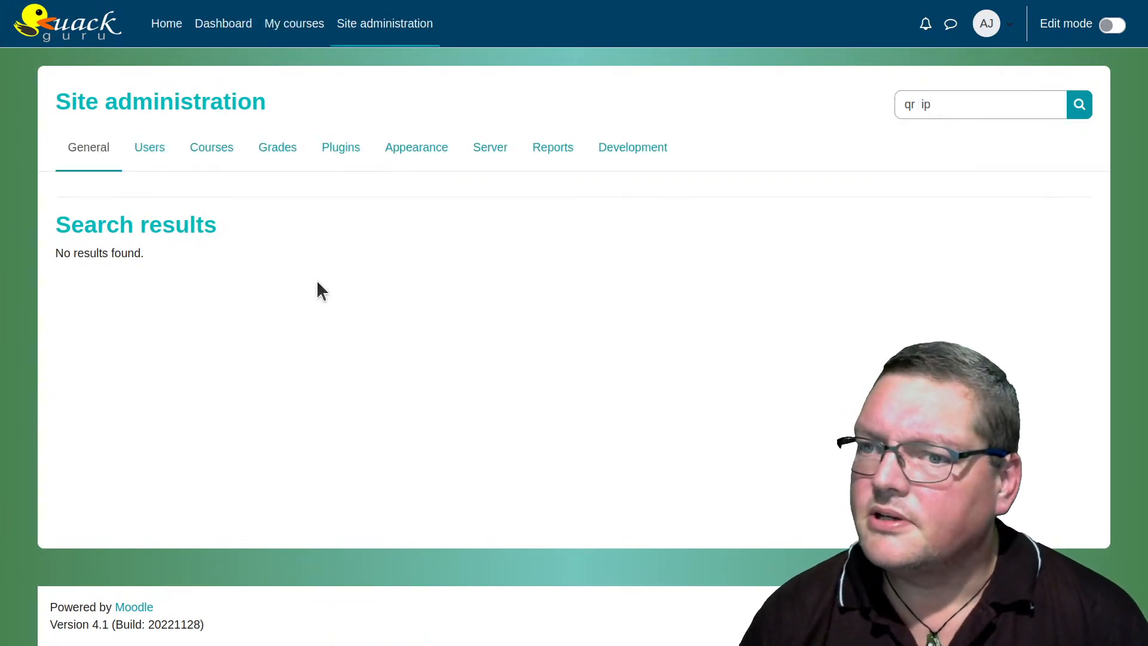
Search the site administration settings for "qr" and locate the Mobile authentication section in the results.
left_click(951, 101)
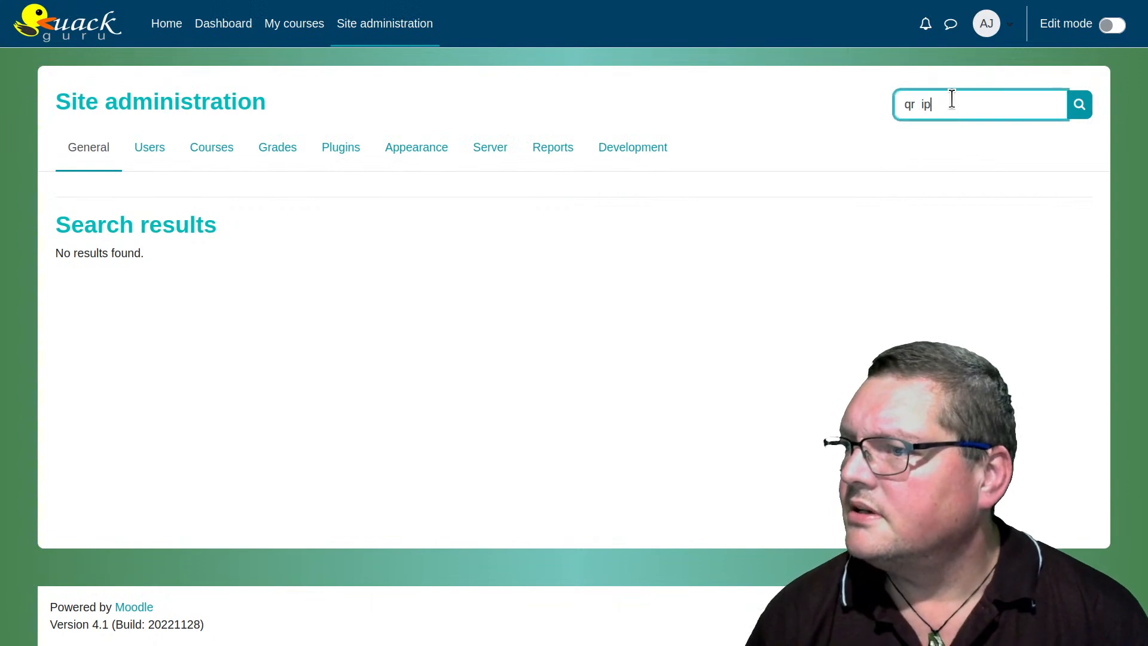
key("Return")
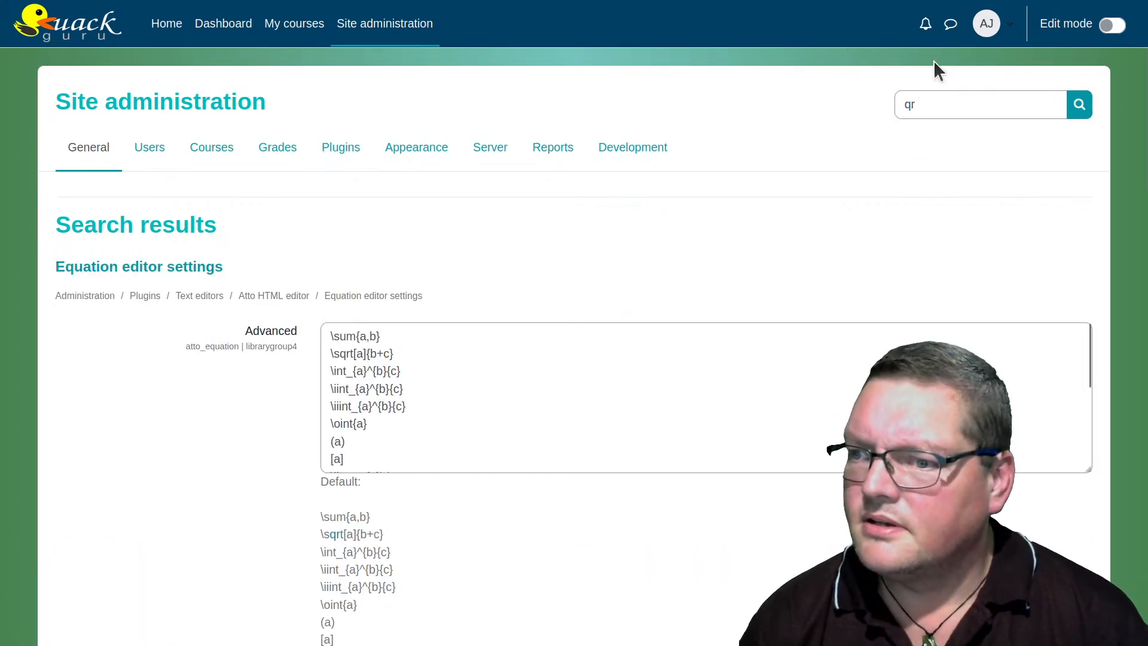
scroll(282, 374, "down", 15)
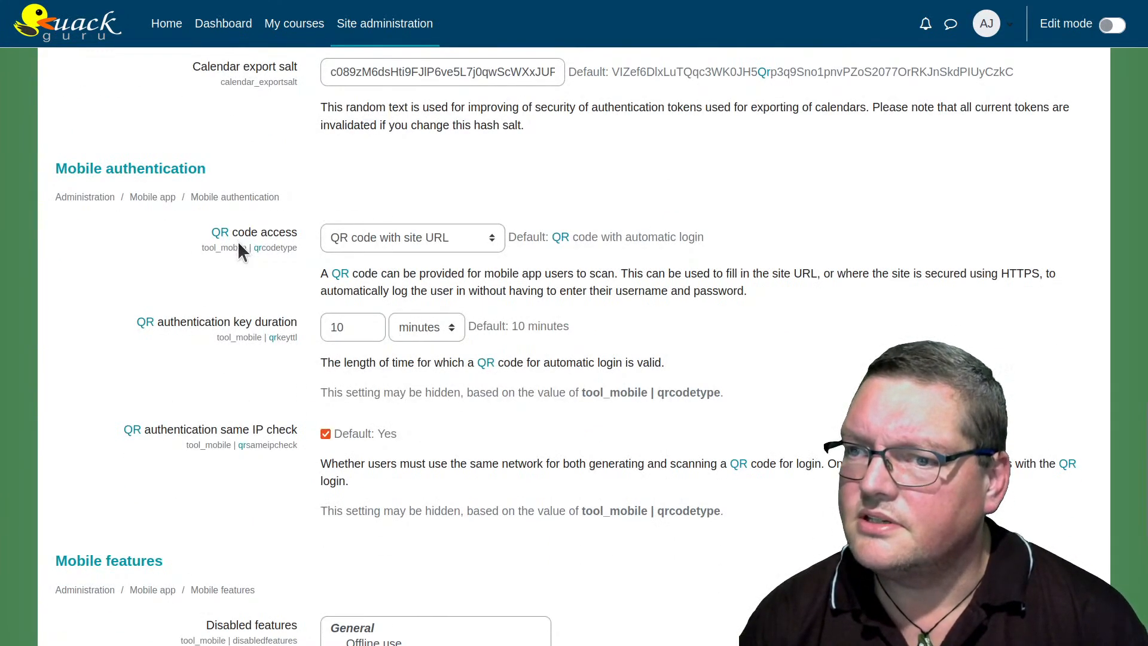
triple_click(228, 196)
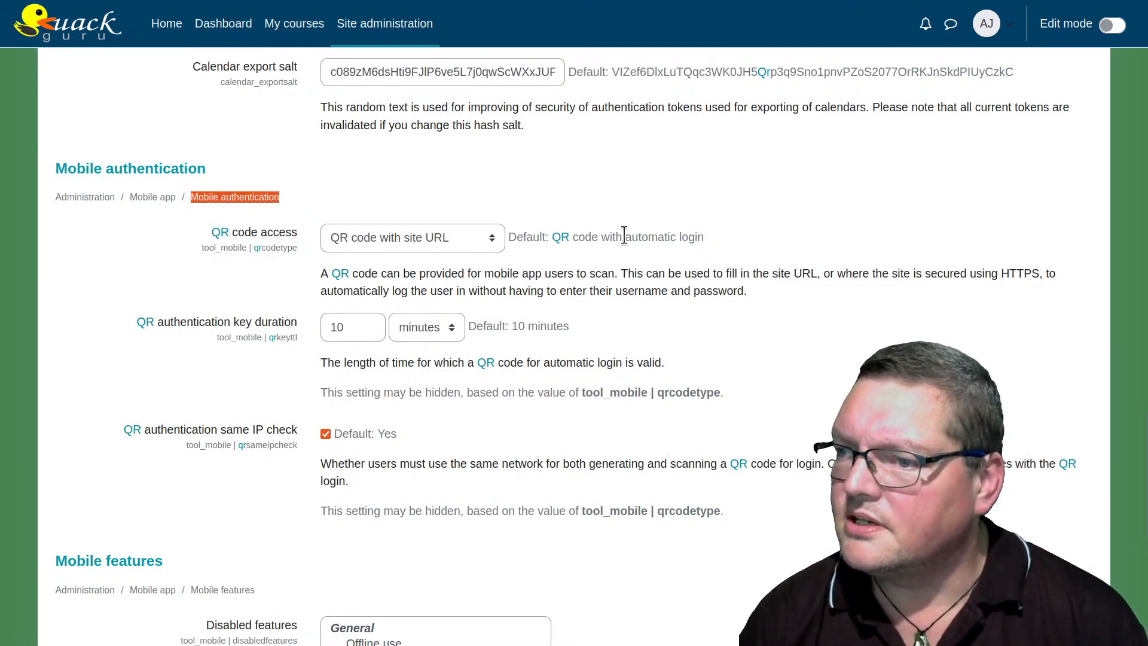
scroll(258, 376, "down", 3)
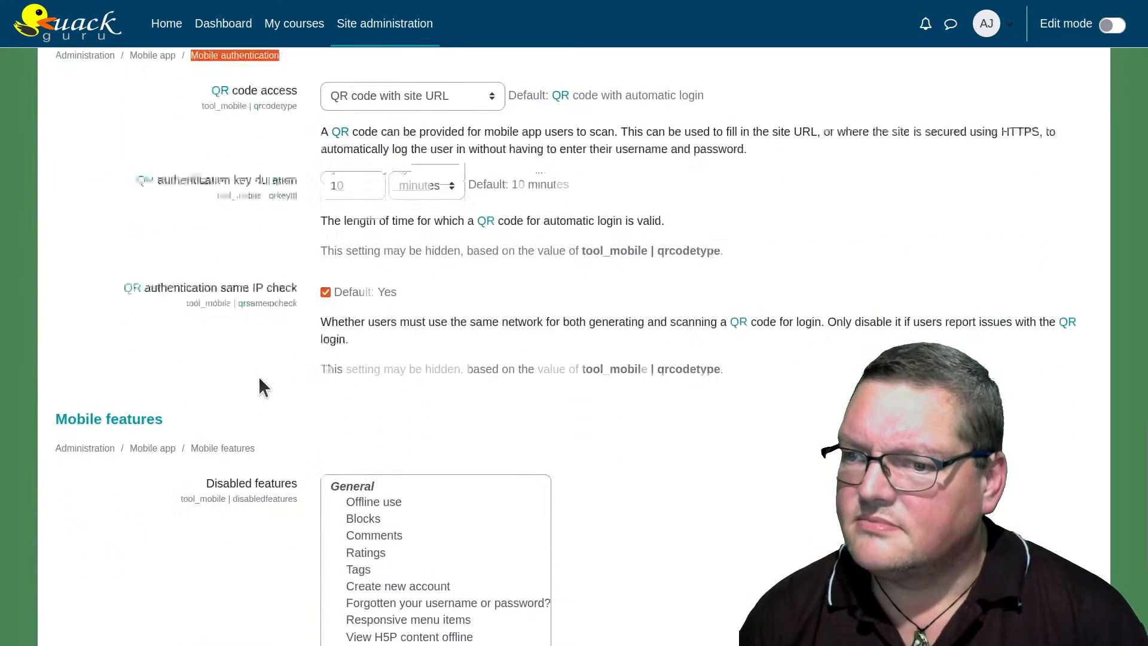
Examine the QR authentication same IP check setting and its description, leaving it enabled.
double_click(145, 266)
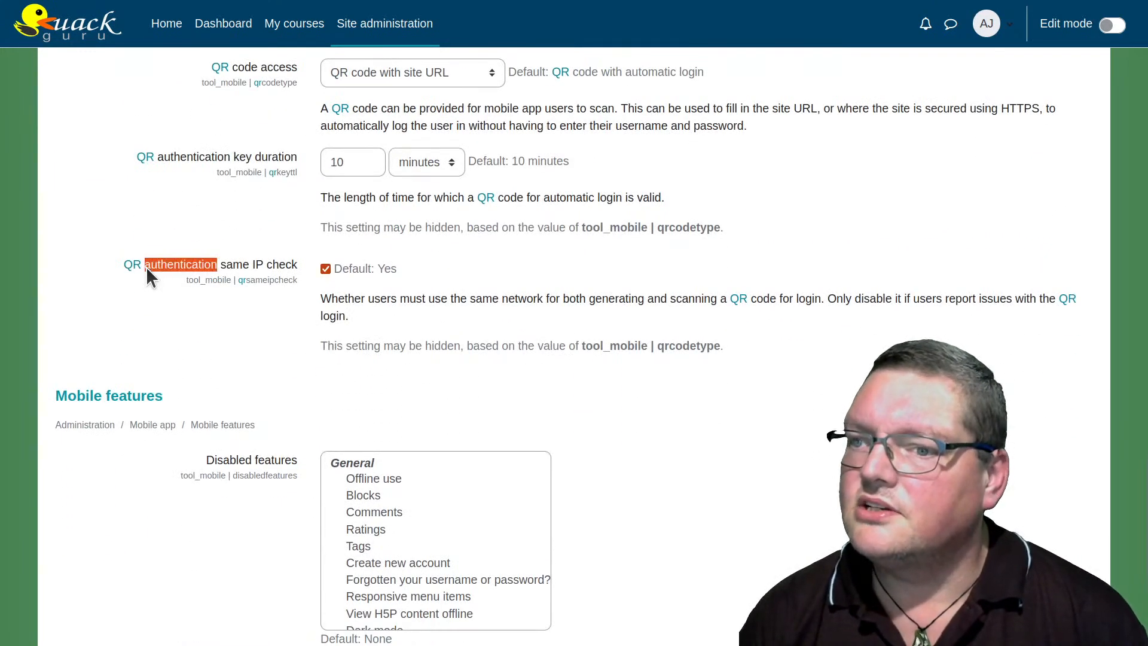
left_click(325, 269)
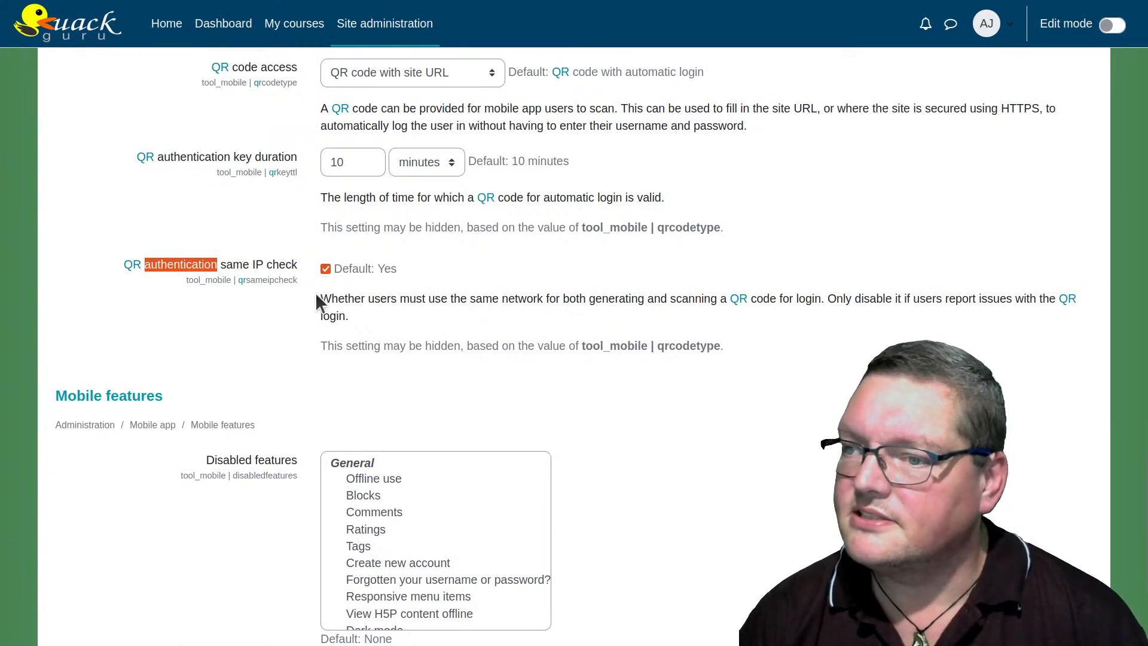
left_click(352, 301)
left_click_drag(353, 302, 781, 297)
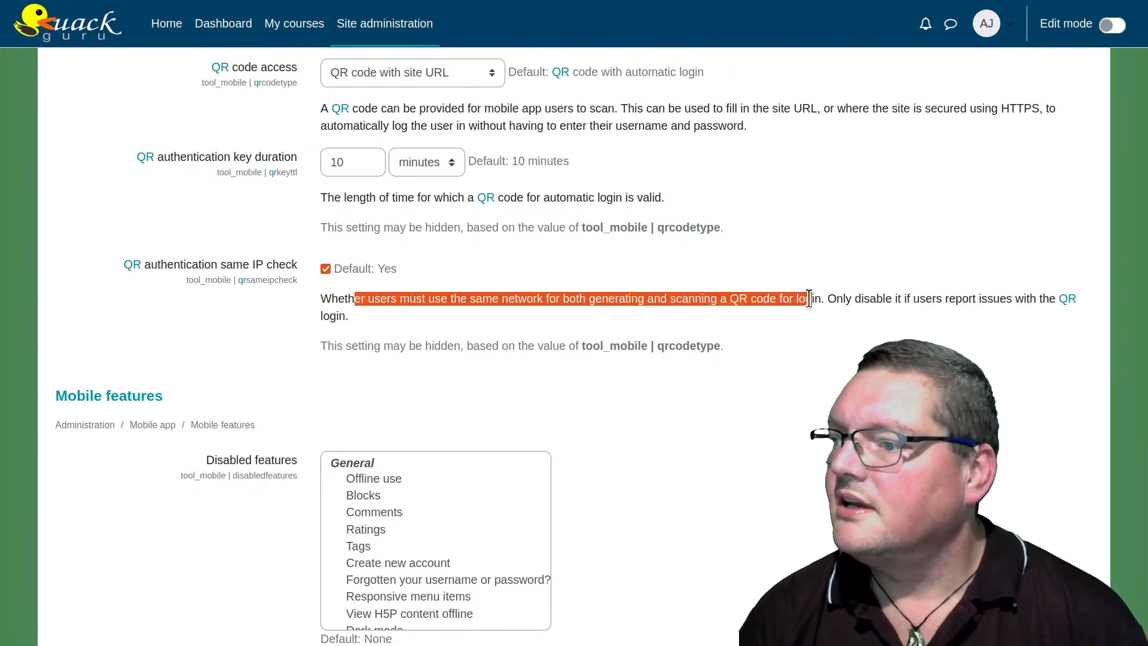
left_click(804, 298)
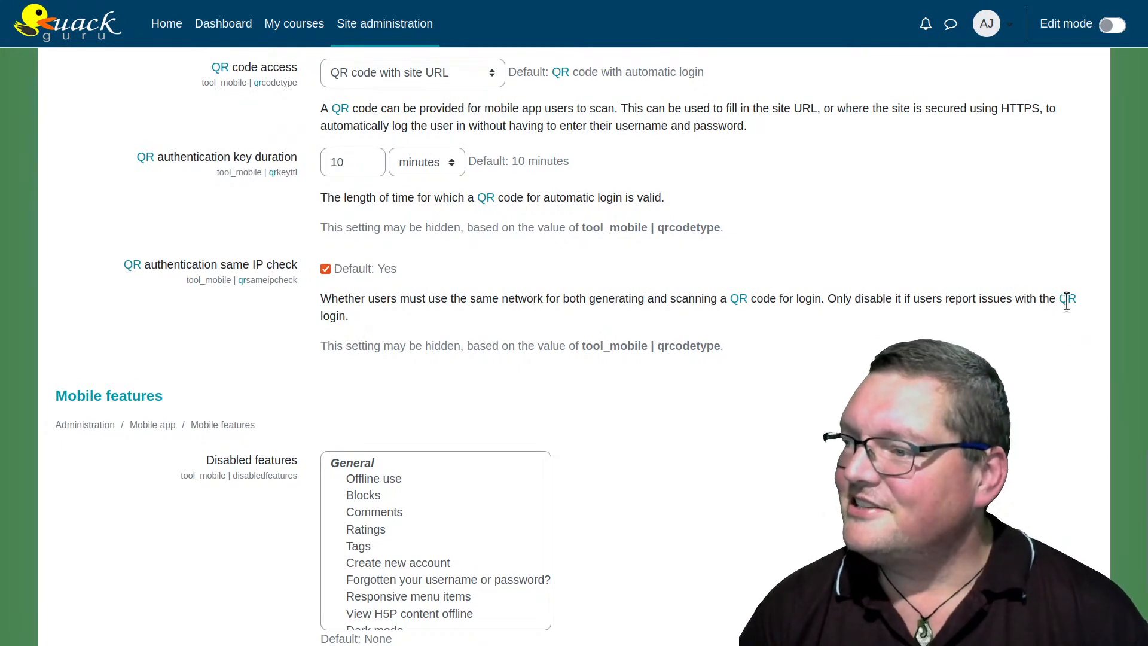
left_click_drag(440, 299, 432, 317)
left_click(434, 320)
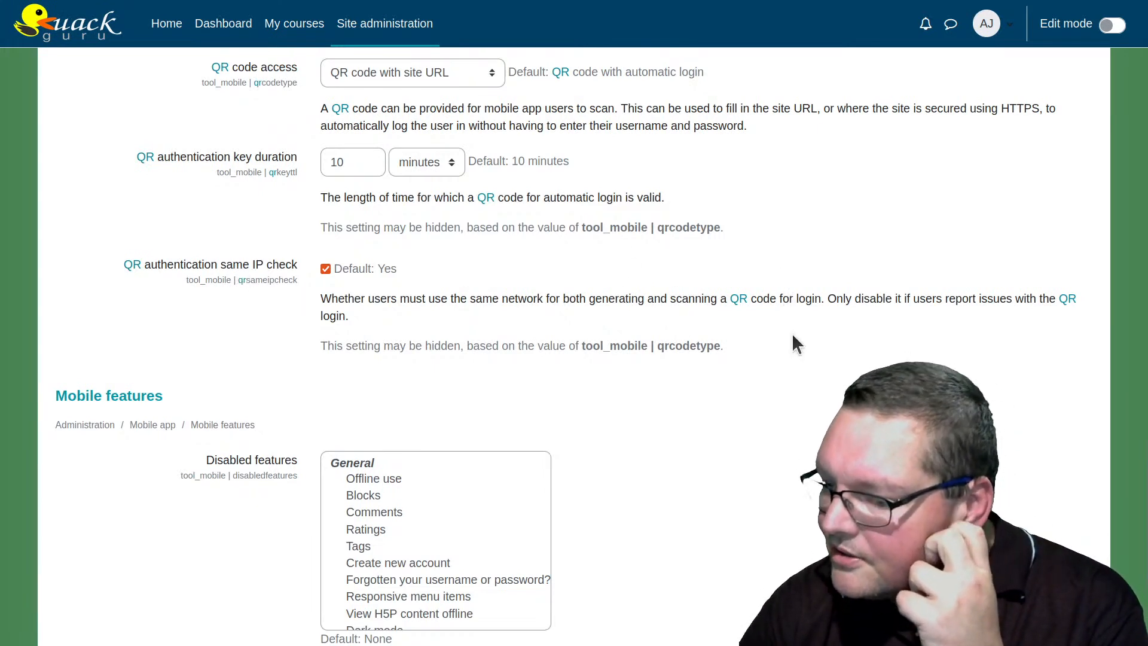
left_click_drag(755, 349, 120, 263)
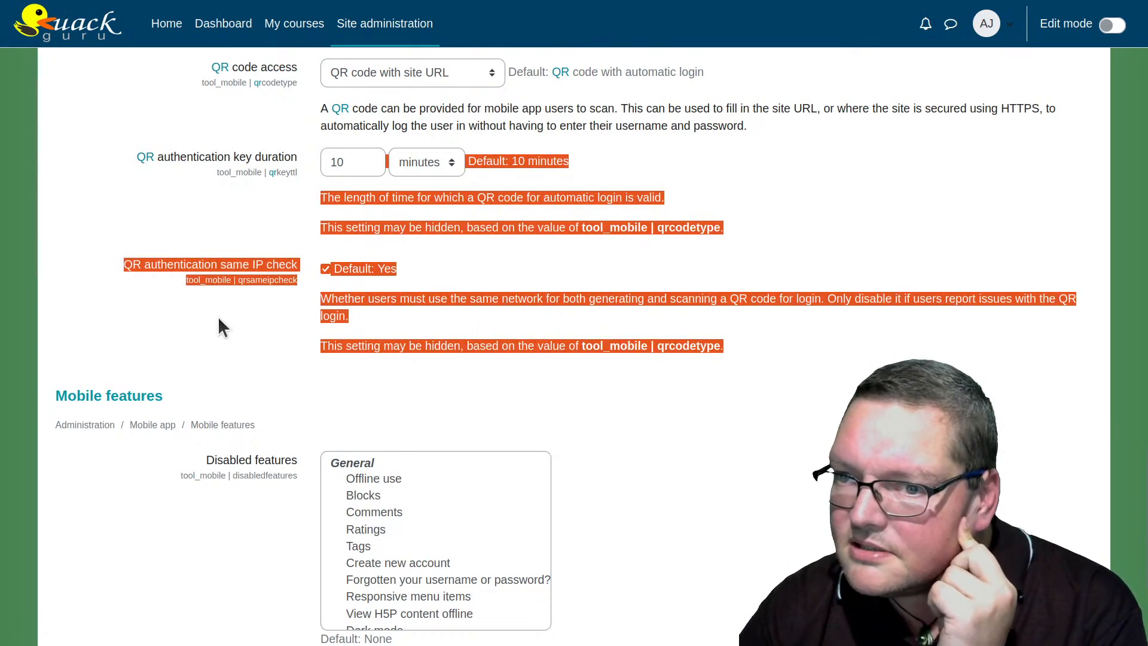
left_click(345, 330)
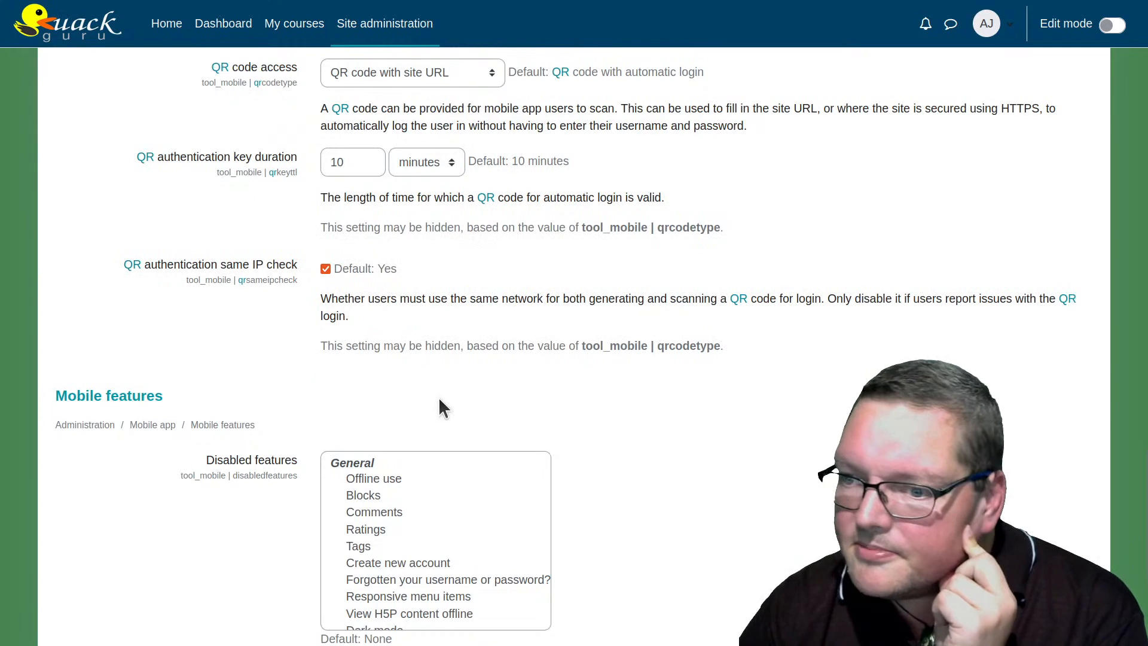
Look over the other settings in the "qr" search results and go to the site's Home page.
scroll(439, 399, "down", 2)
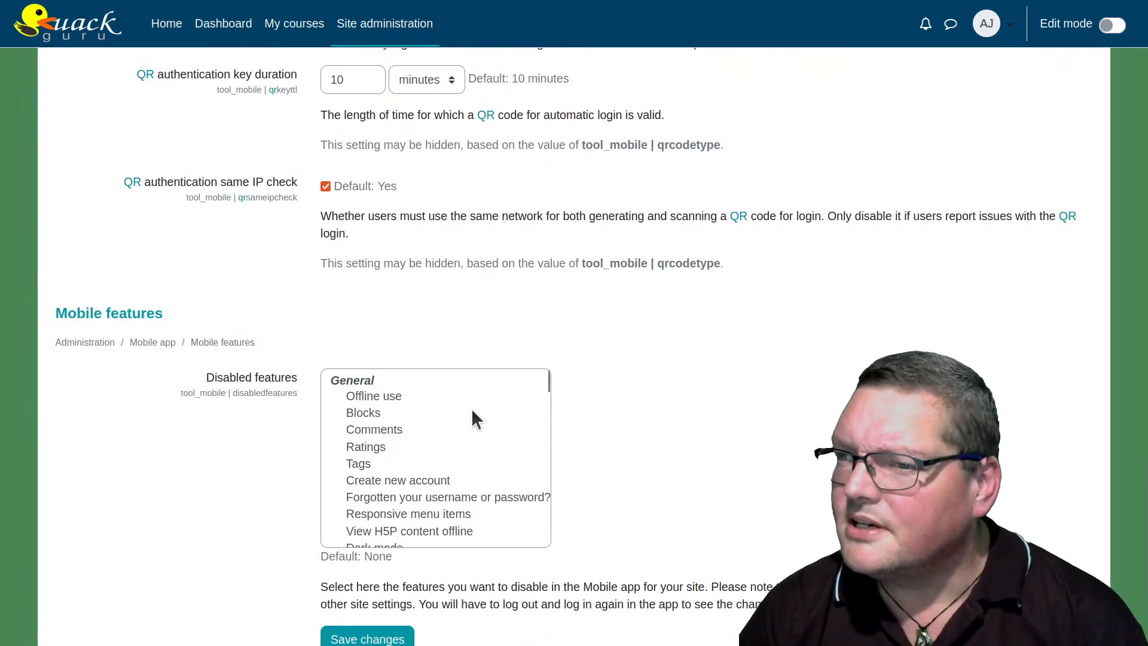
scroll(471, 411, "up", 4)
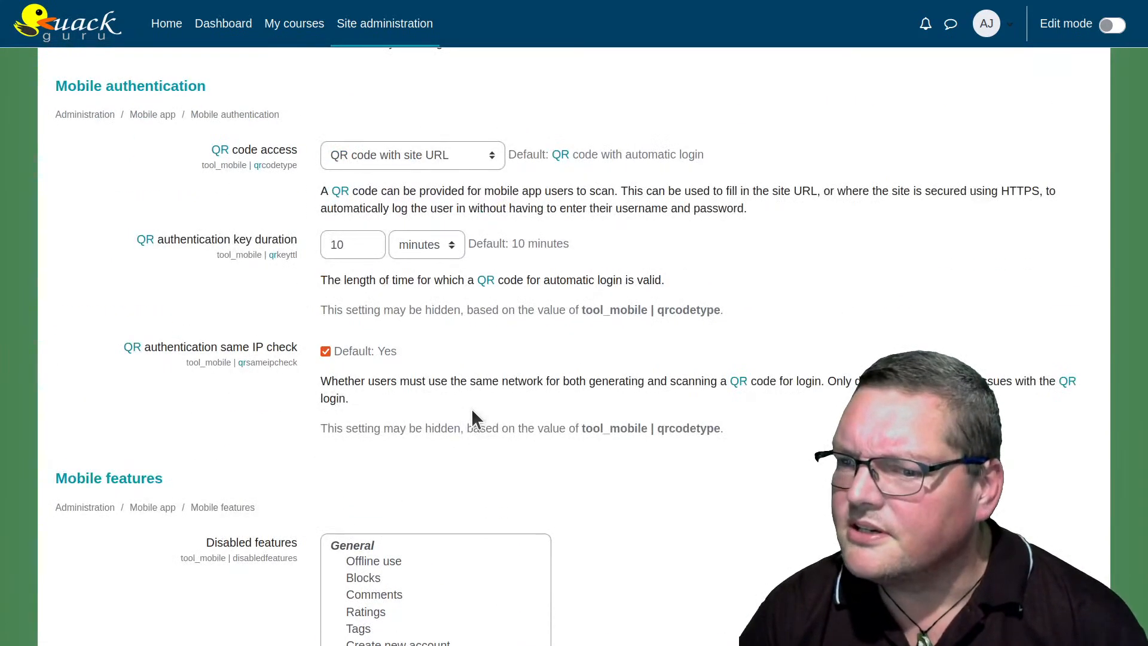
scroll(472, 411, "down", 7)
scroll(471, 412, "up", 13)
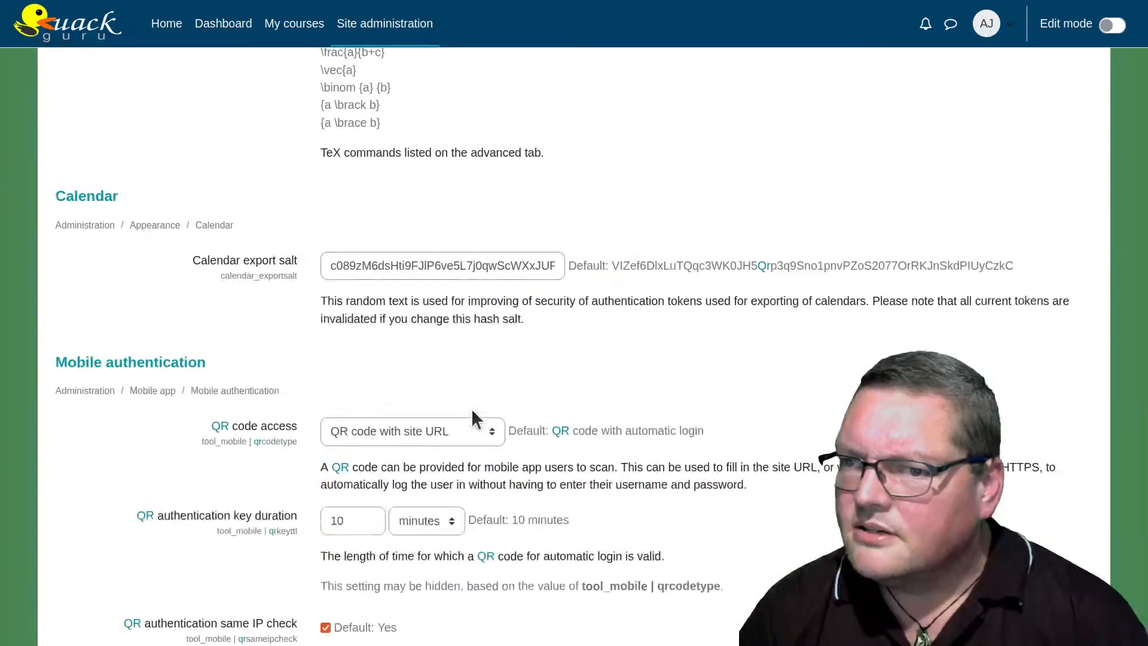
scroll(471, 408, "up", 15)
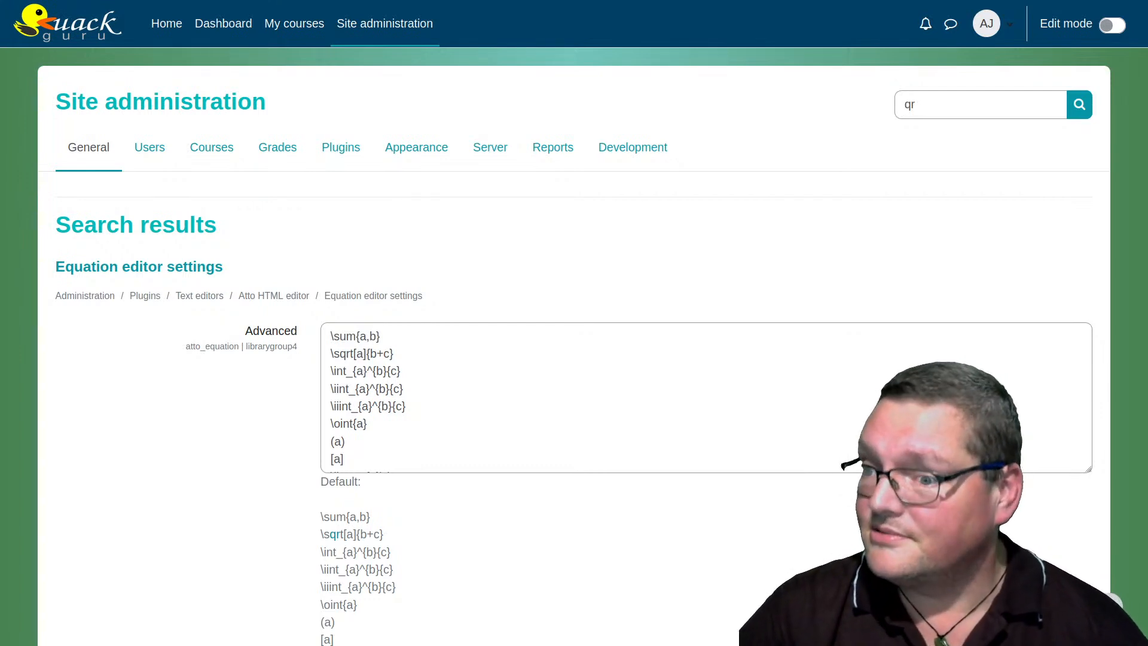
scroll(157, 461, "down", 5)
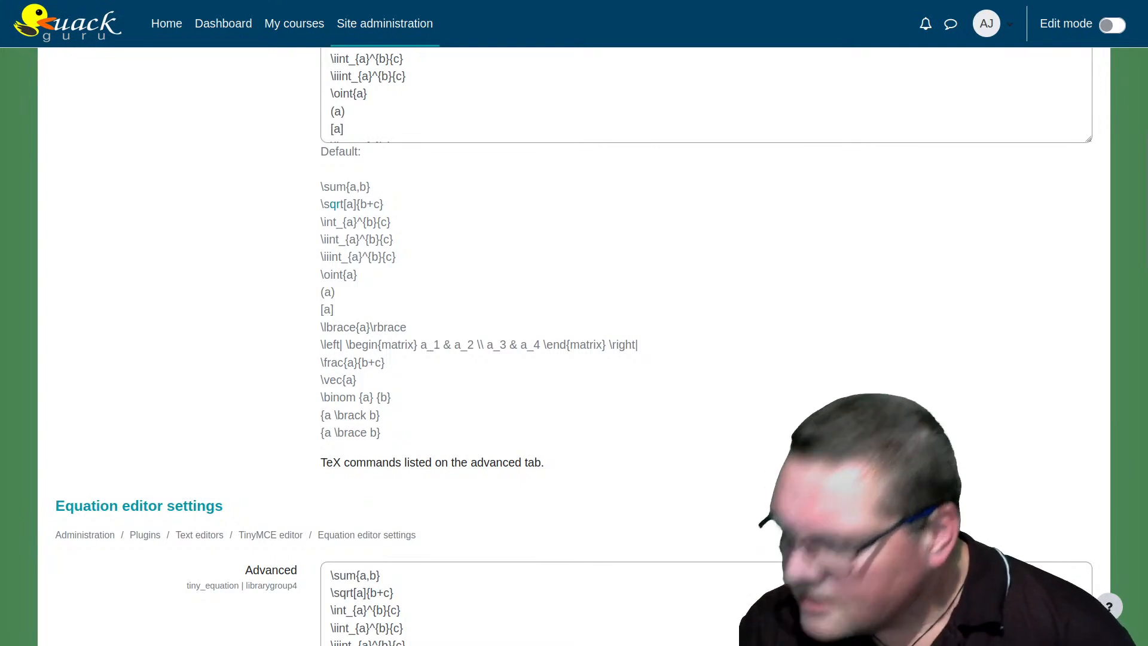
left_click(176, 37)
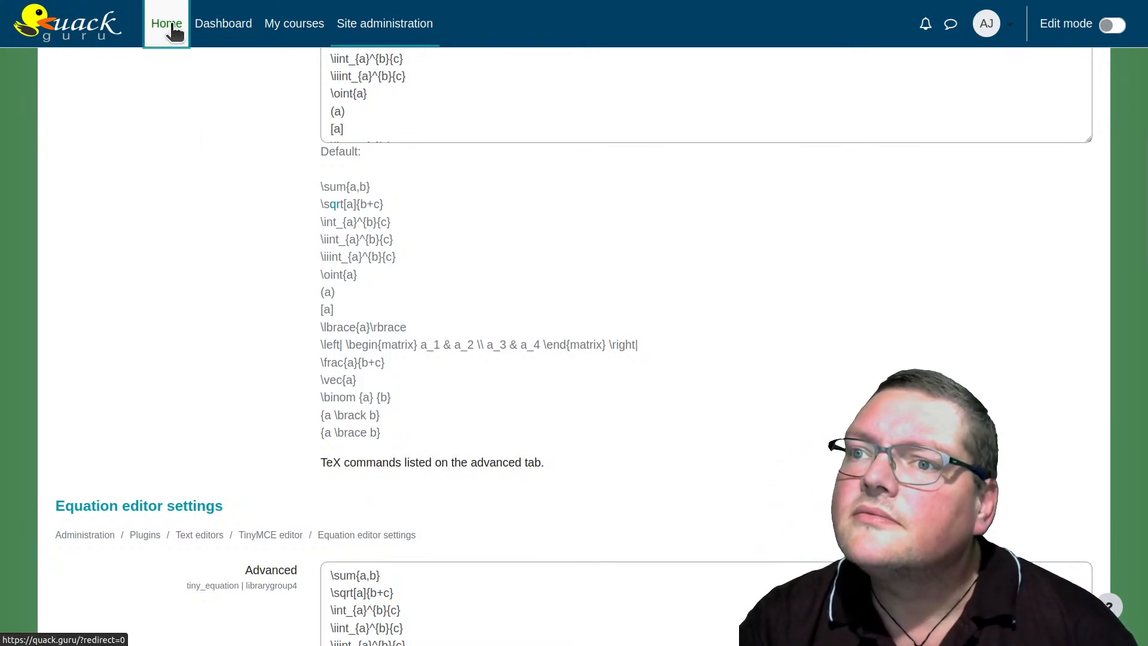